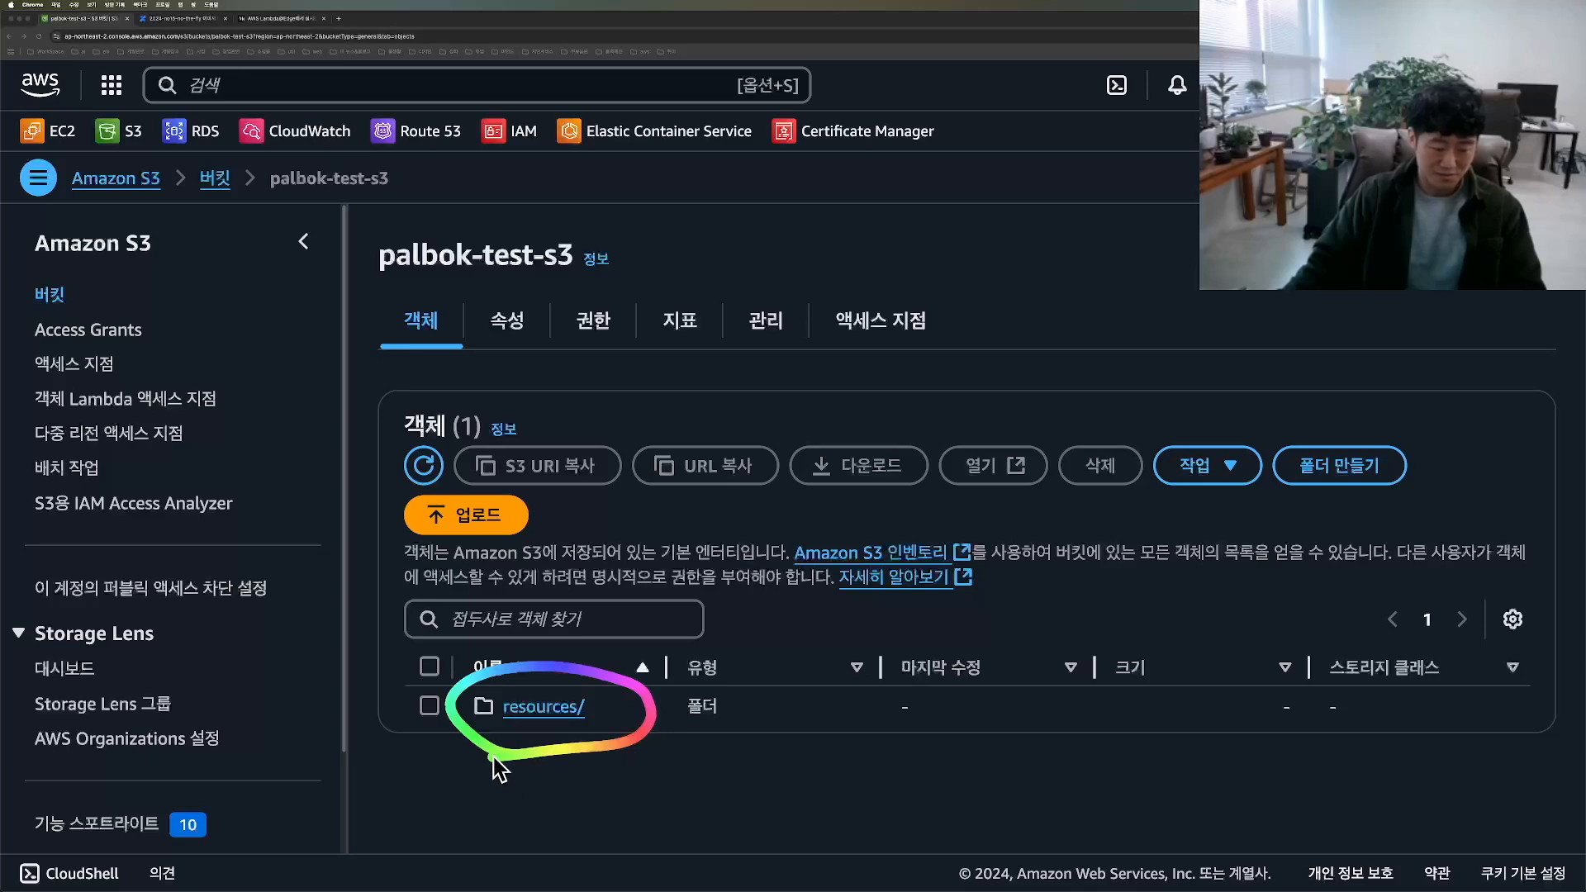
# Step: Browse the palbok-test-s3 bucket to resources/products/0, open img-10.jpg and view the image through its object URL
pyautogui.click(551, 709)
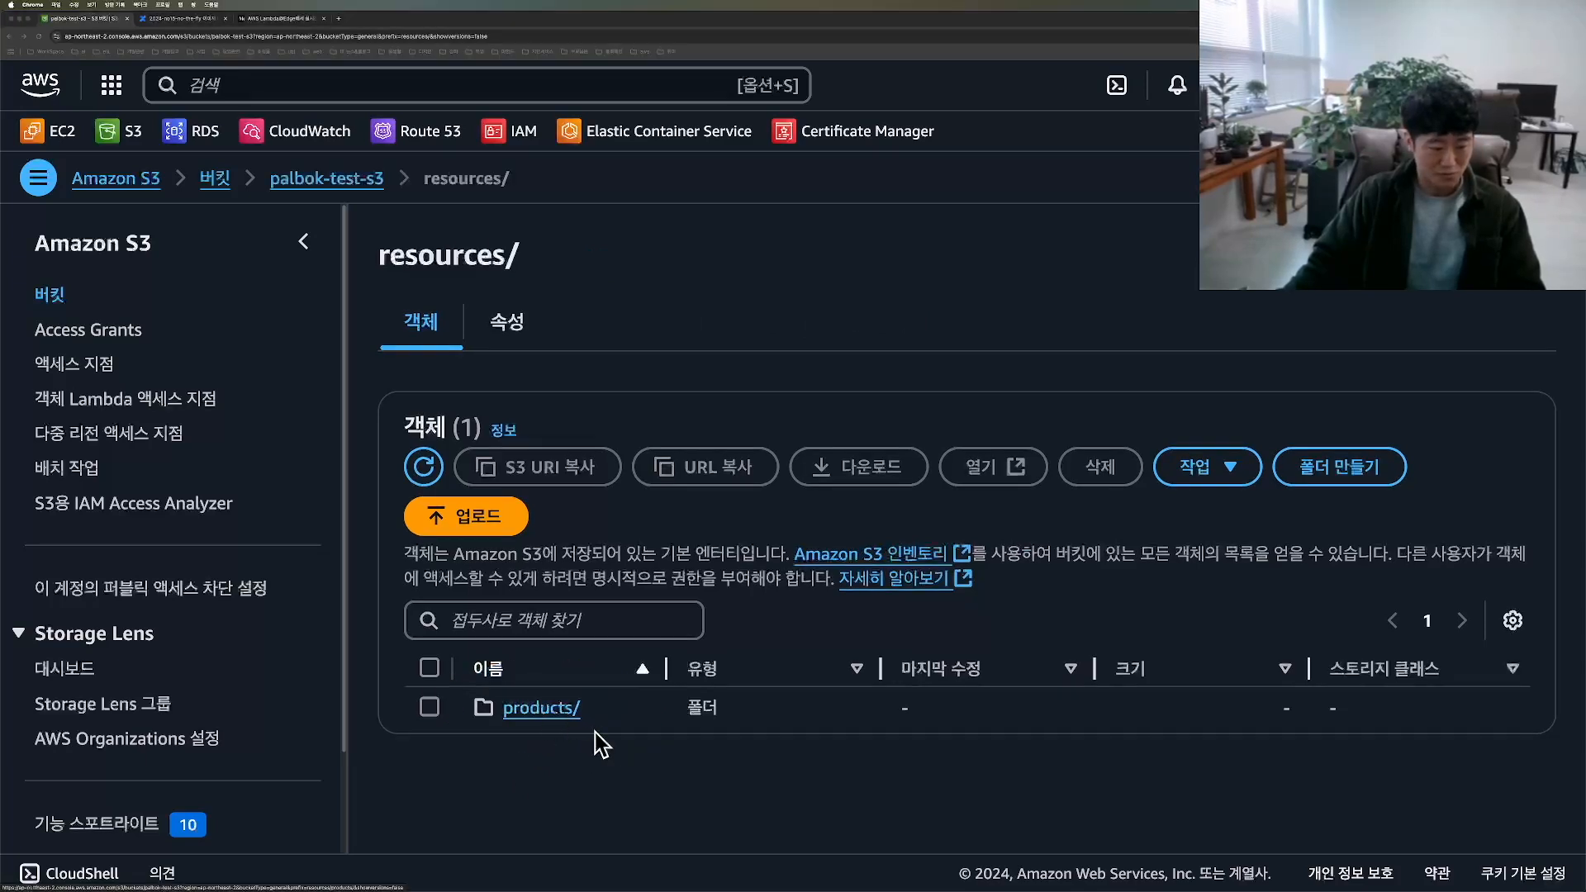
pyautogui.click(547, 710)
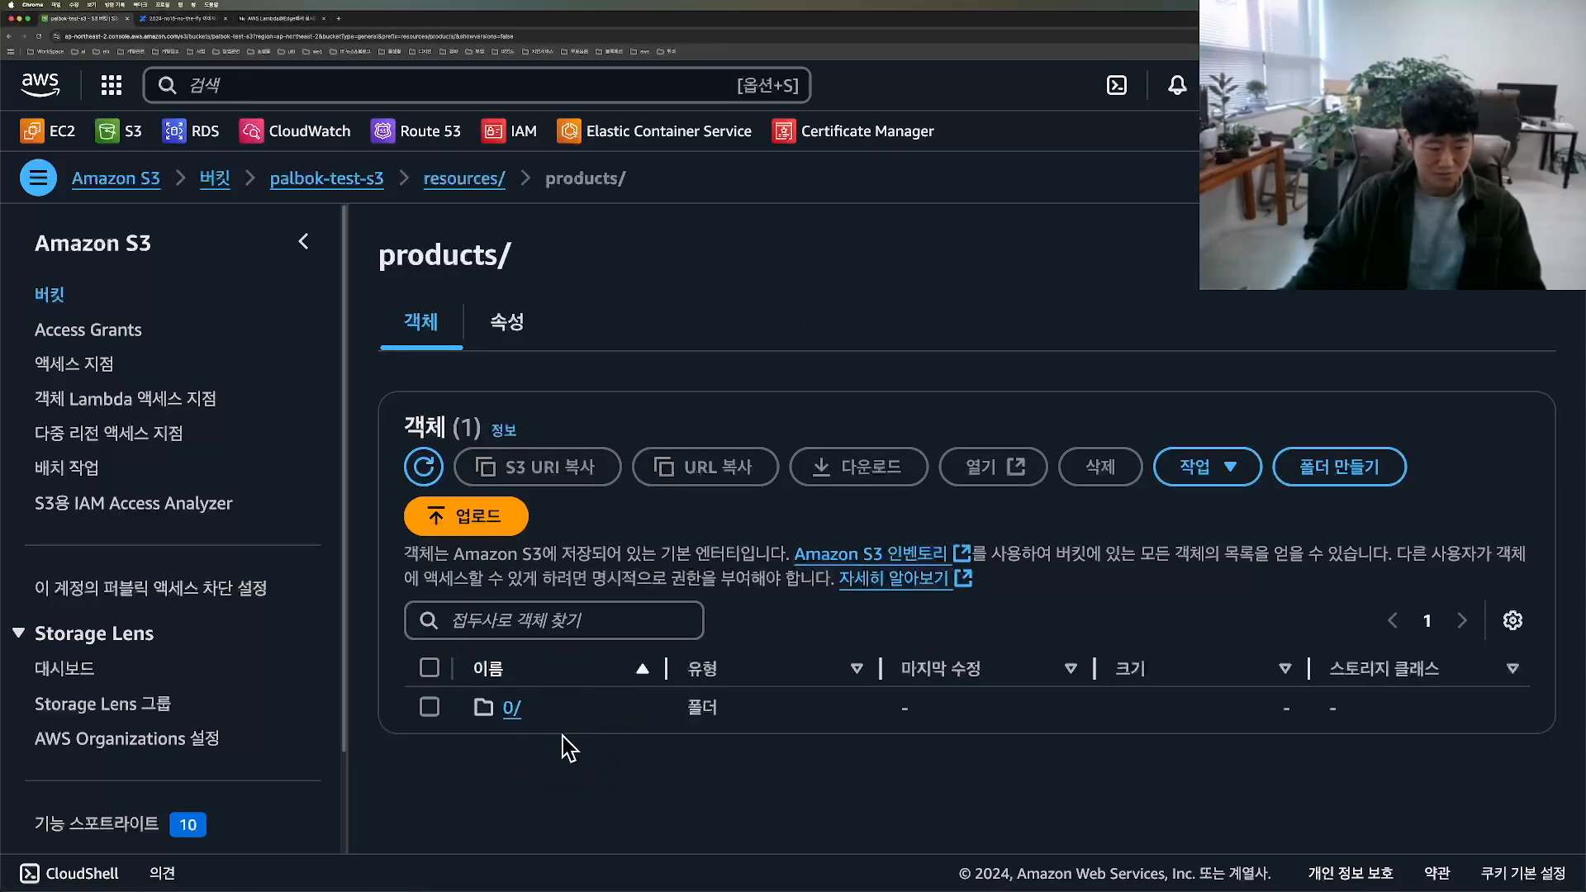
pyautogui.click(514, 709)
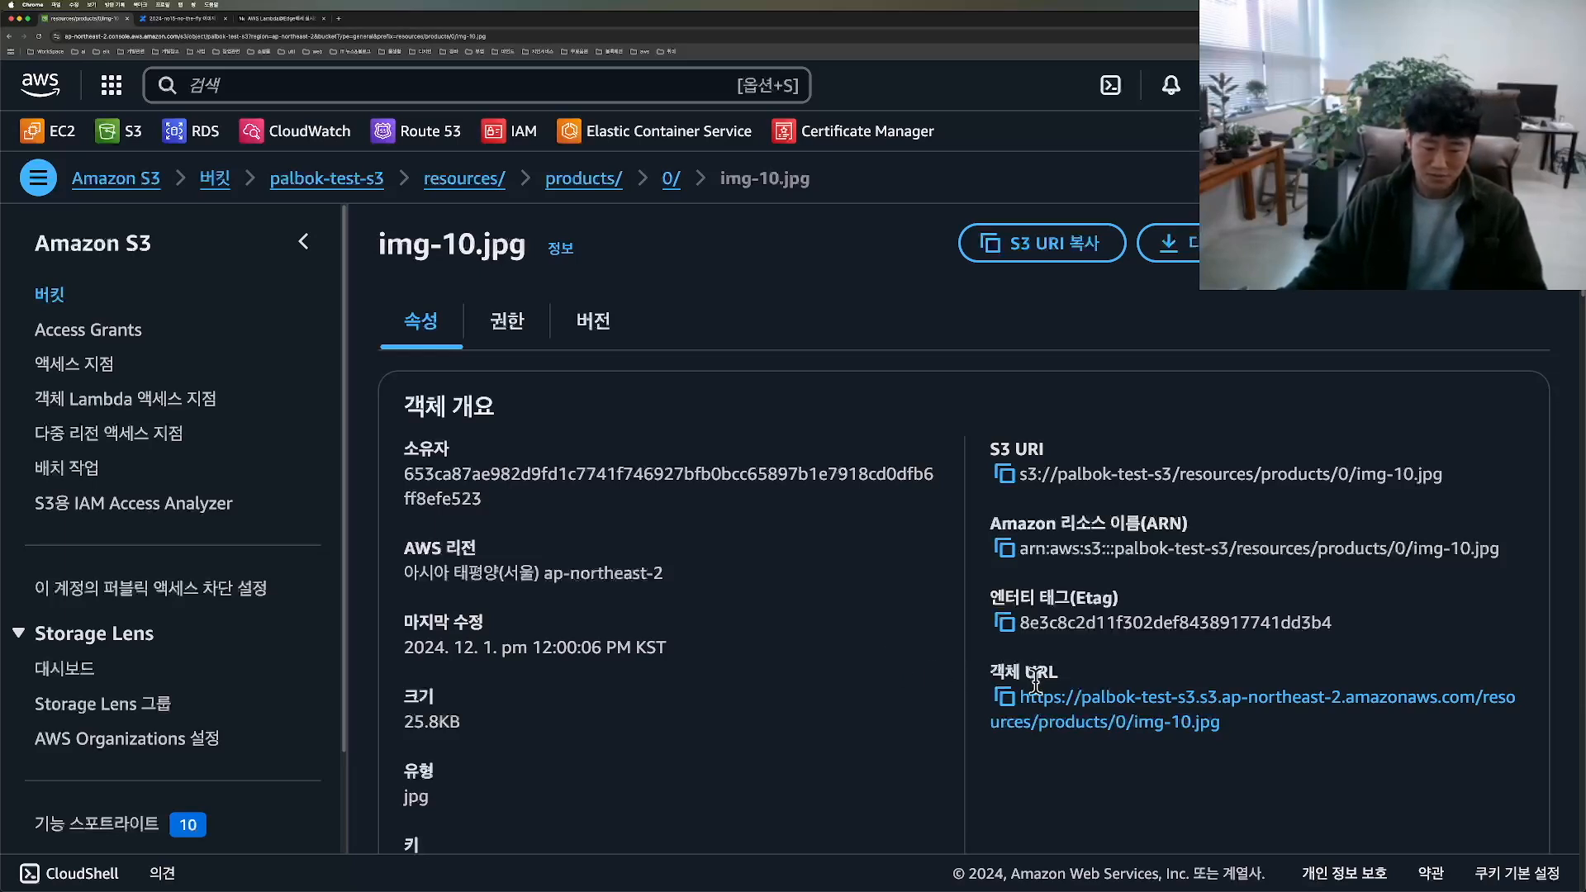
pyautogui.moveTo(1189, 754)
pyautogui.mouseDown()
pyautogui.moveTo(1168, 621)
pyautogui.moveTo(1430, 755)
pyautogui.moveTo(1034, 764)
pyautogui.mouseUp()
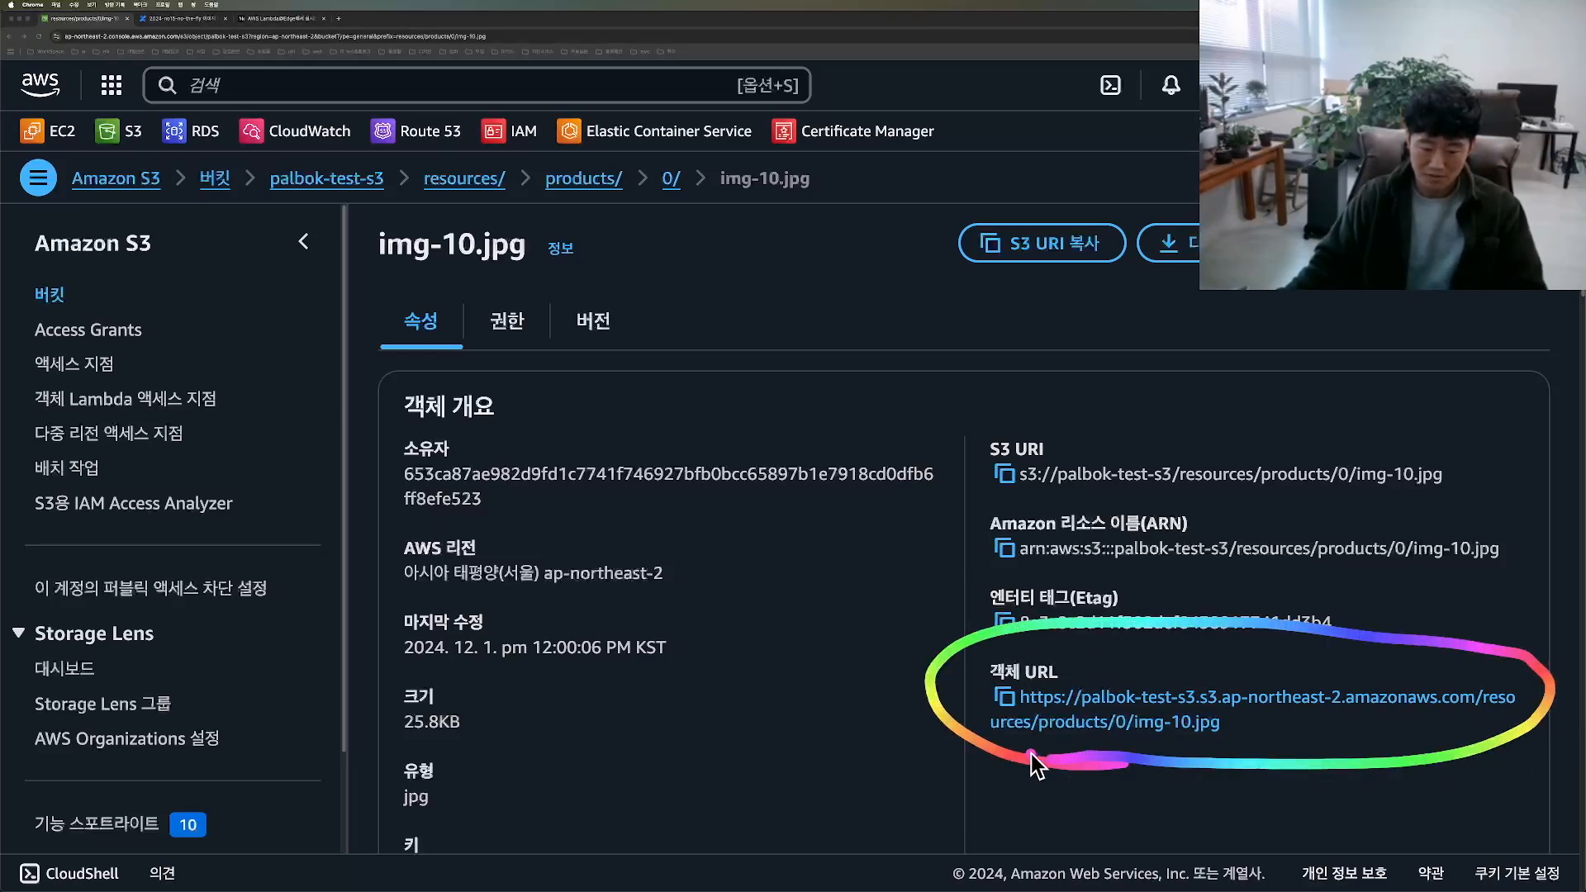
pyautogui.click(1002, 697)
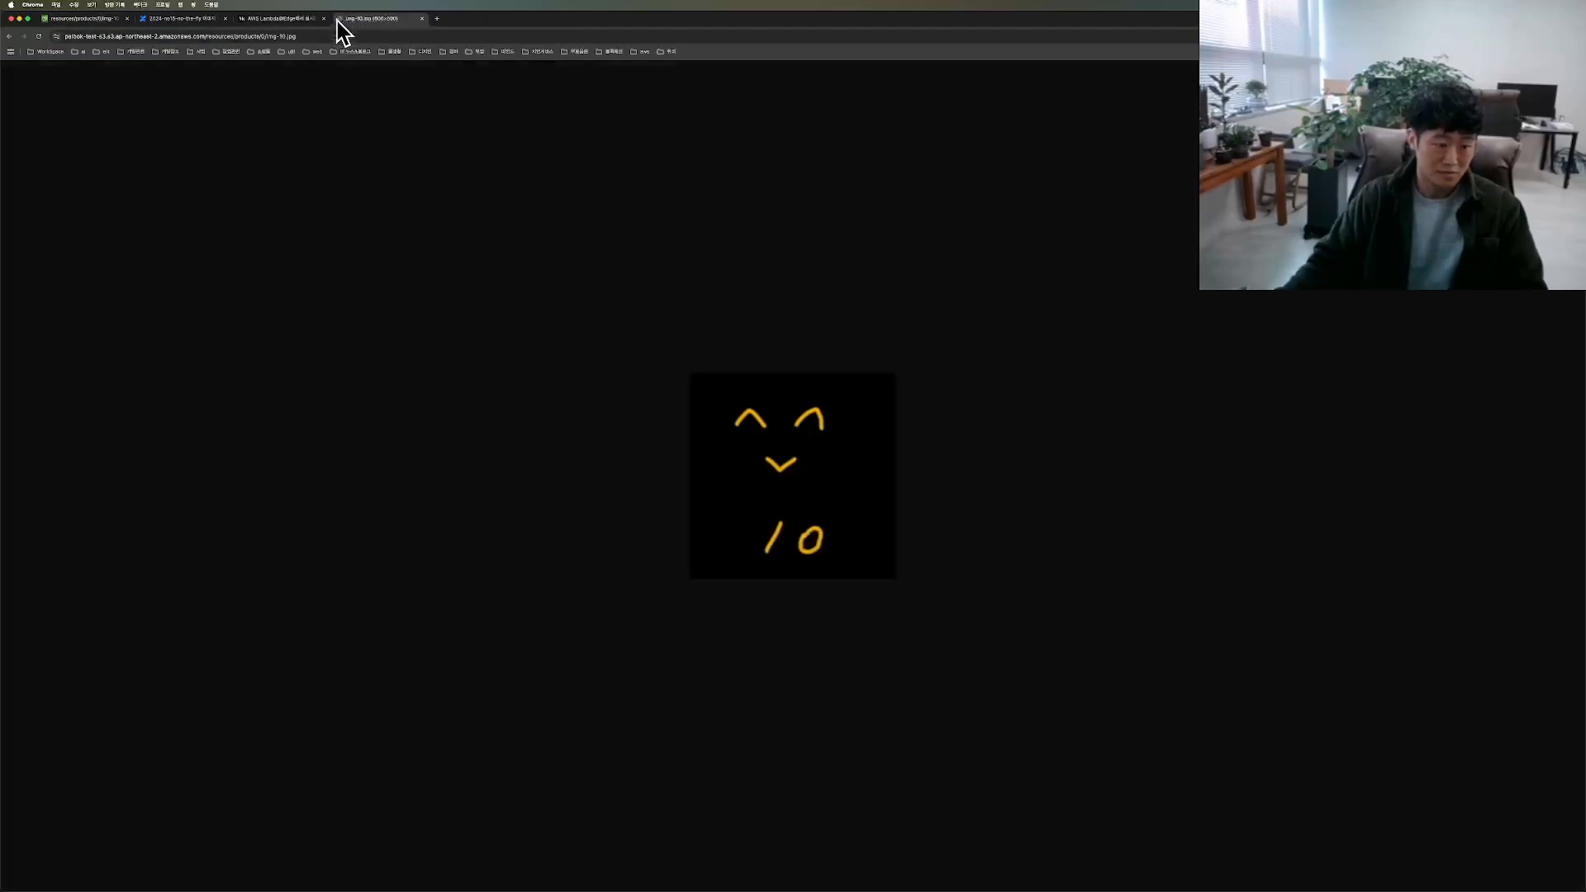
pyautogui.moveTo(647, 304)
pyautogui.mouseDown()
pyautogui.moveTo(637, 510)
pyautogui.moveTo(1044, 407)
pyautogui.moveTo(562, 342)
pyautogui.mouseUp()
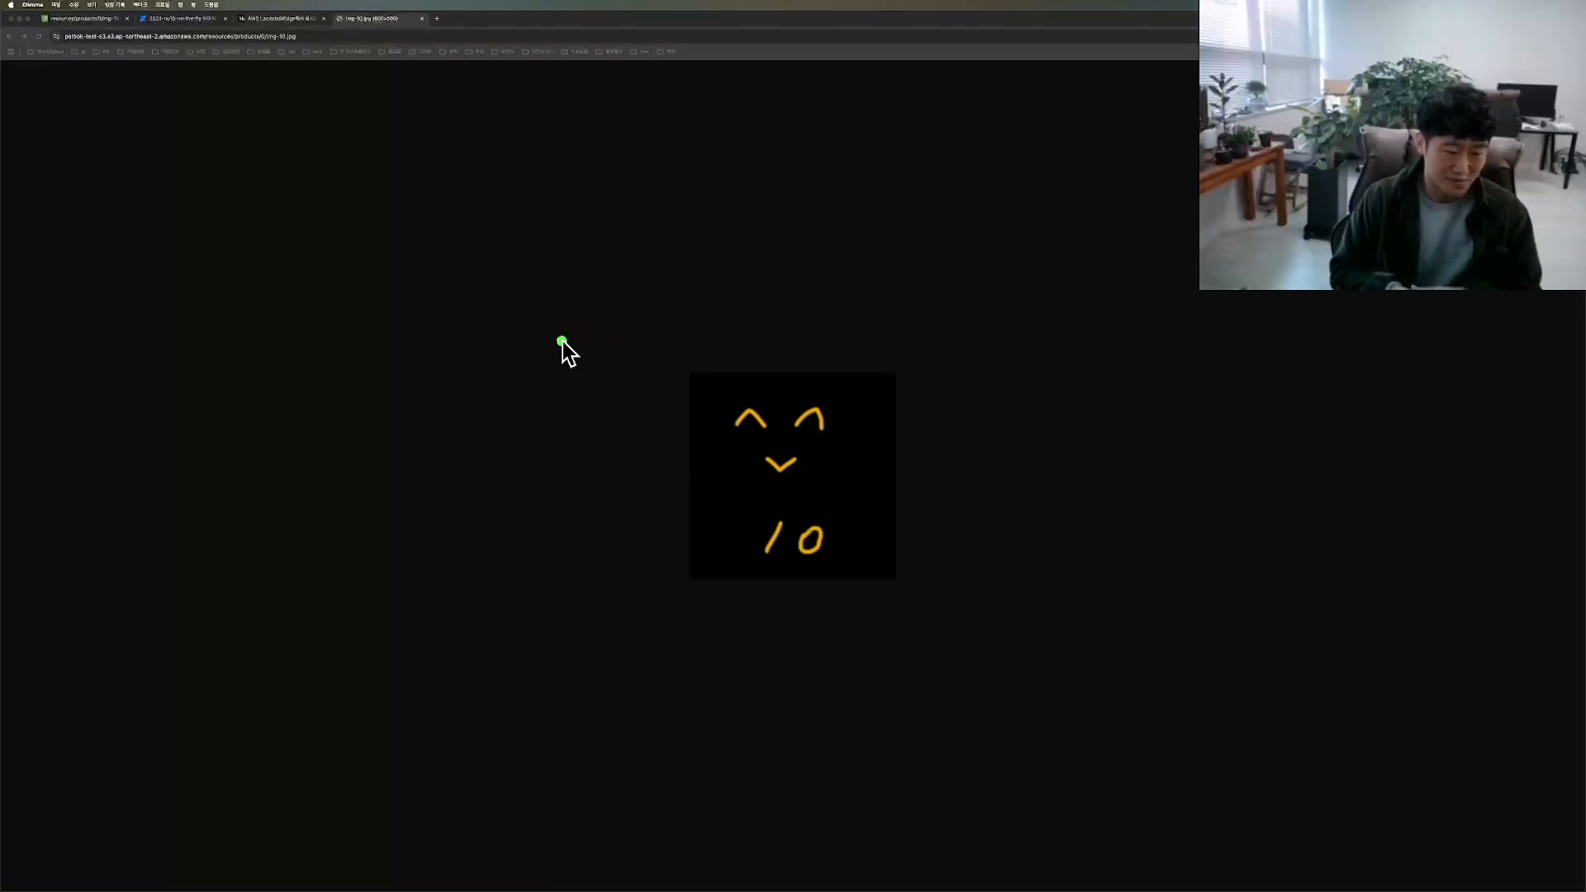
# Step: Open the distributions list in CloudFront
pyautogui.moveTo(103, 238)
pyautogui.mouseDown()
pyautogui.moveTo(13, 235)
pyautogui.moveTo(216, 244)
pyautogui.mouseUp()
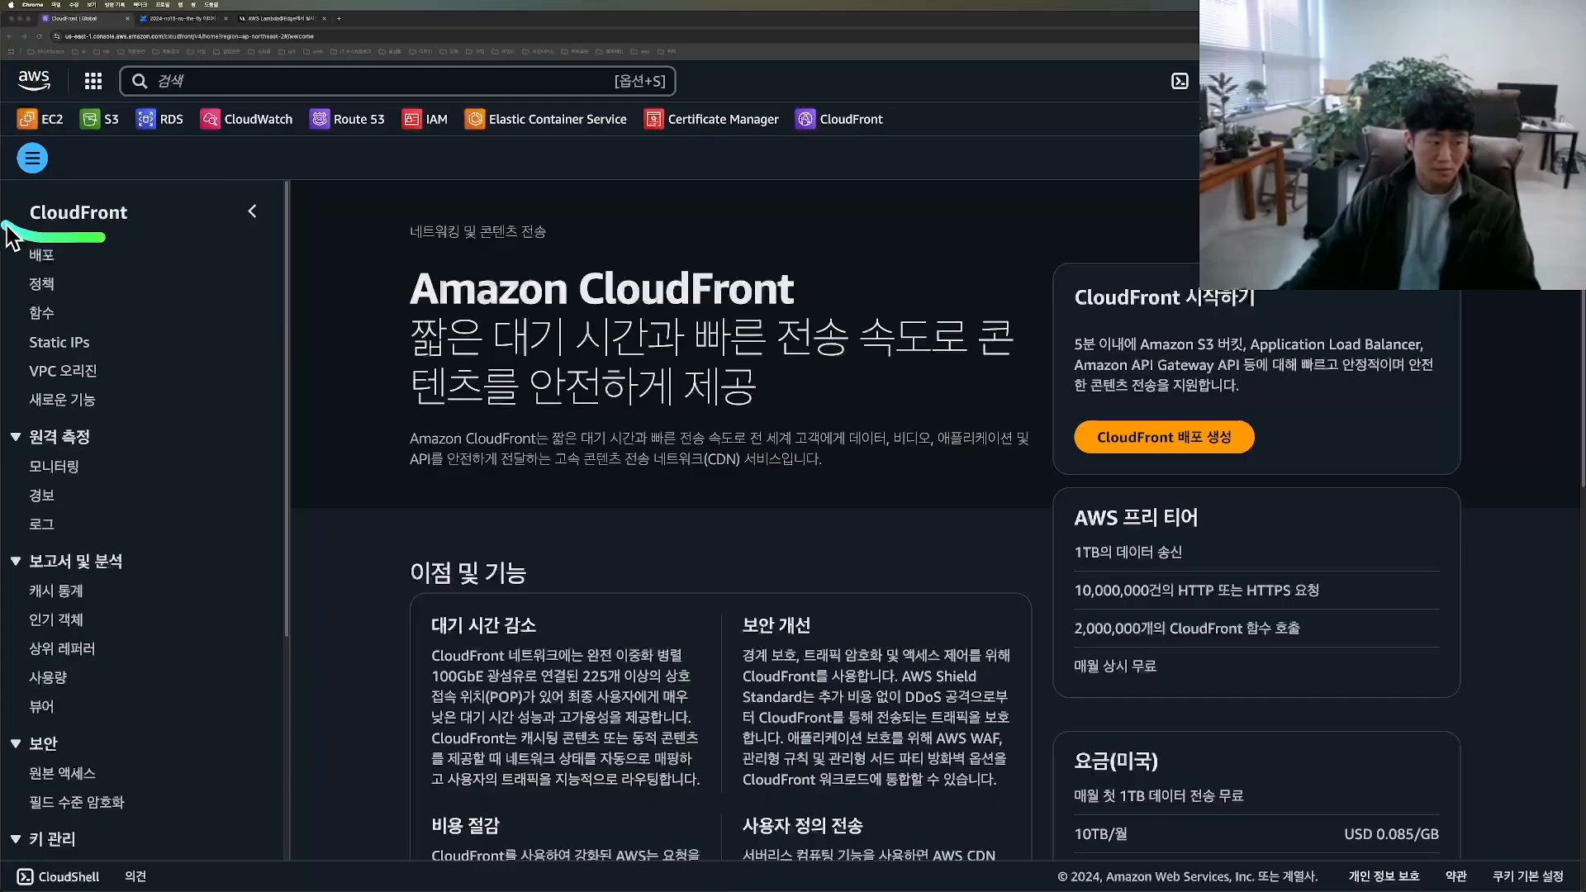
pyautogui.moveTo(2, 219); pyautogui.dragTo(232, 224)
pyautogui.moveTo(47, 284)
pyautogui.mouseDown()
pyautogui.moveTo(1, 269)
pyautogui.moveTo(77, 275)
pyautogui.moveTo(29, 273)
pyautogui.mouseUp()
pyautogui.click(41, 255)
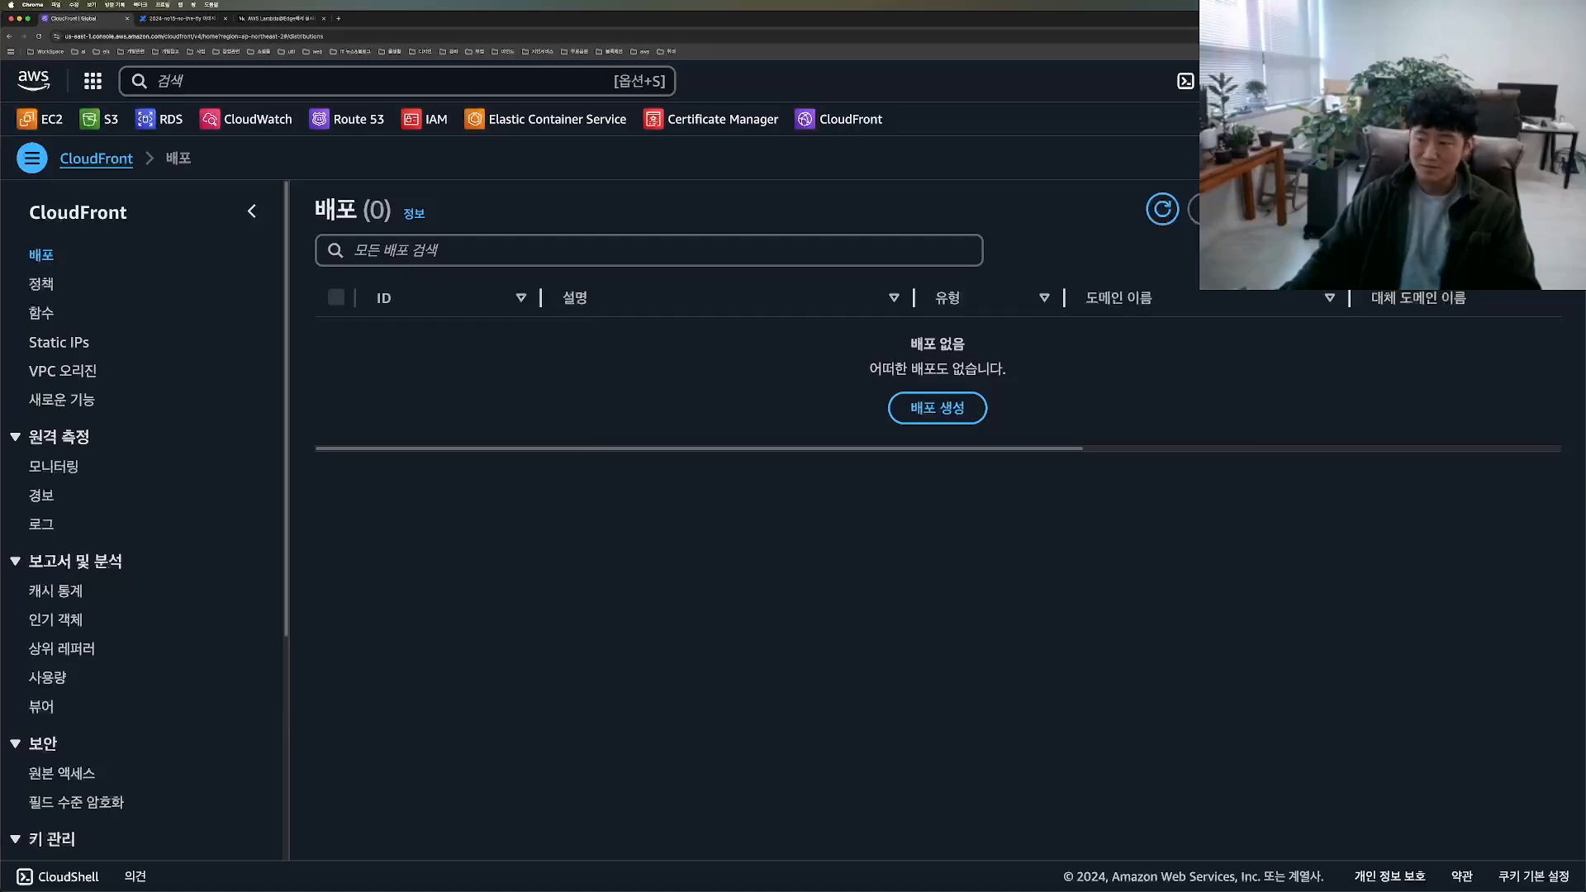
pyautogui.moveTo(1328, 25); pyautogui.dragTo(838, 71)
pyautogui.moveTo(938, 157)
pyautogui.mouseDown()
pyautogui.moveTo(978, 167)
pyautogui.moveTo(920, 71)
pyautogui.moveTo(897, 195)
pyautogui.mouseUp()
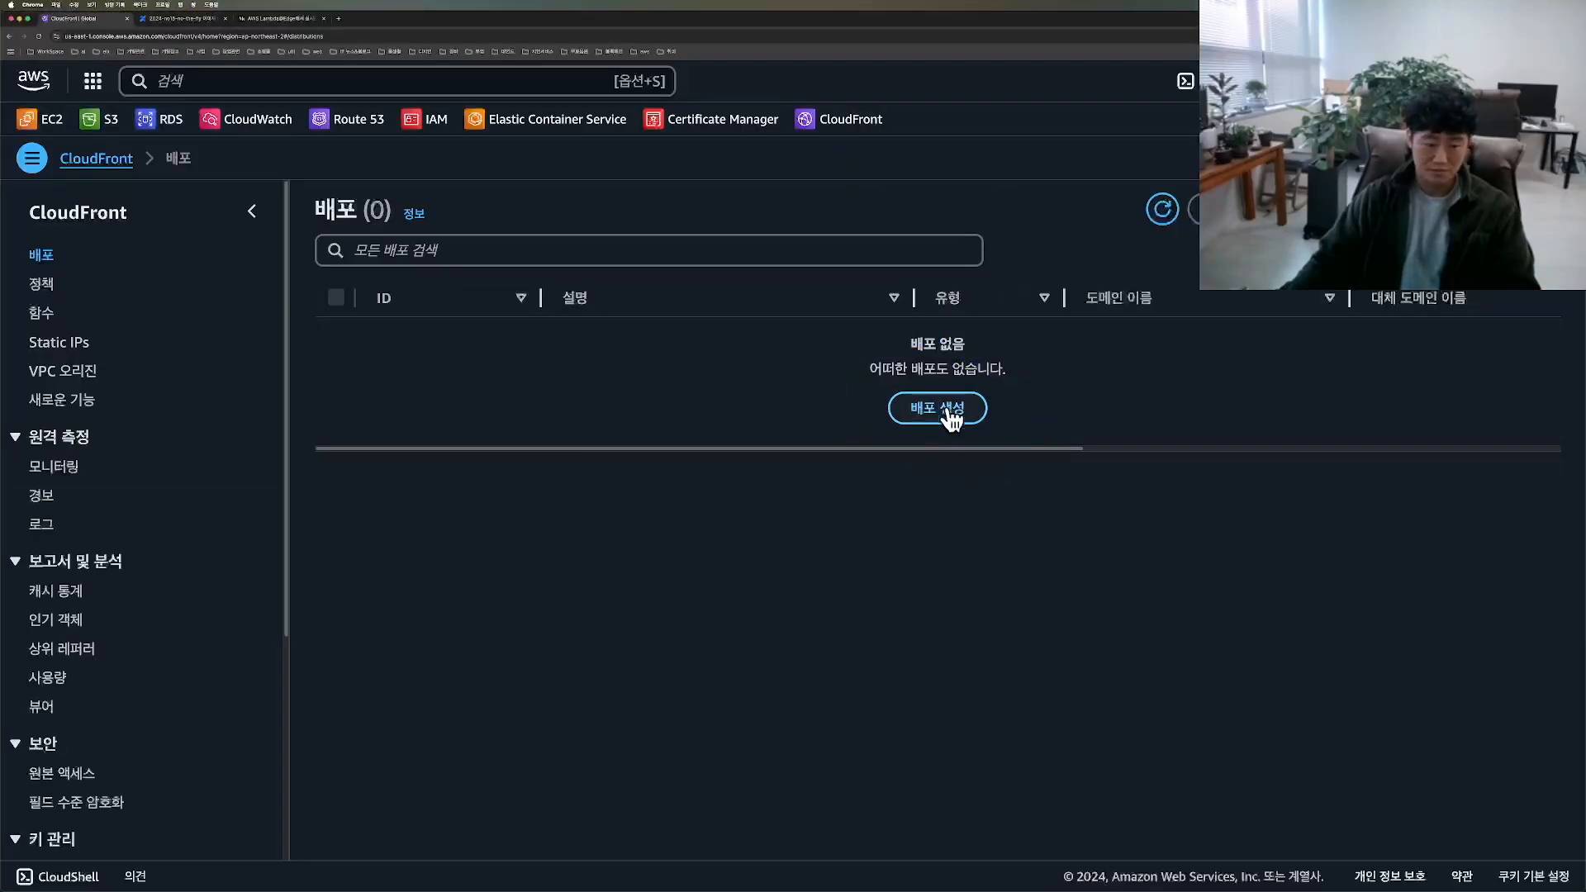
# Step: Start a new distribution with the palbok-test-s3 bucket as origin domain and /resources as origin path
pyautogui.click(947, 410)
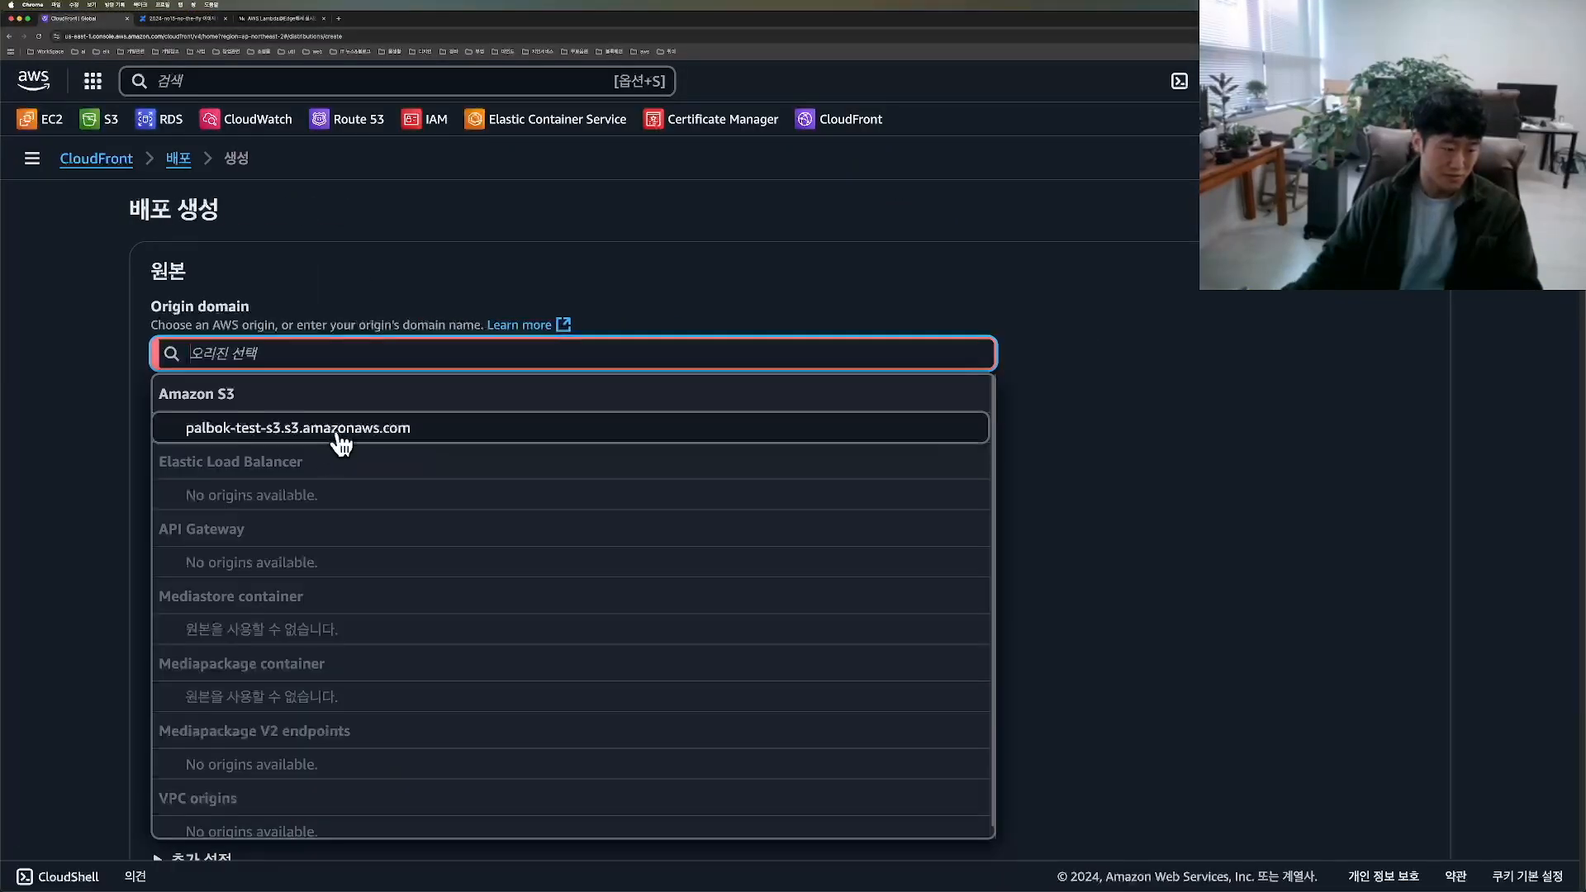
pyautogui.click(350, 438)
pyautogui.click(350, 468)
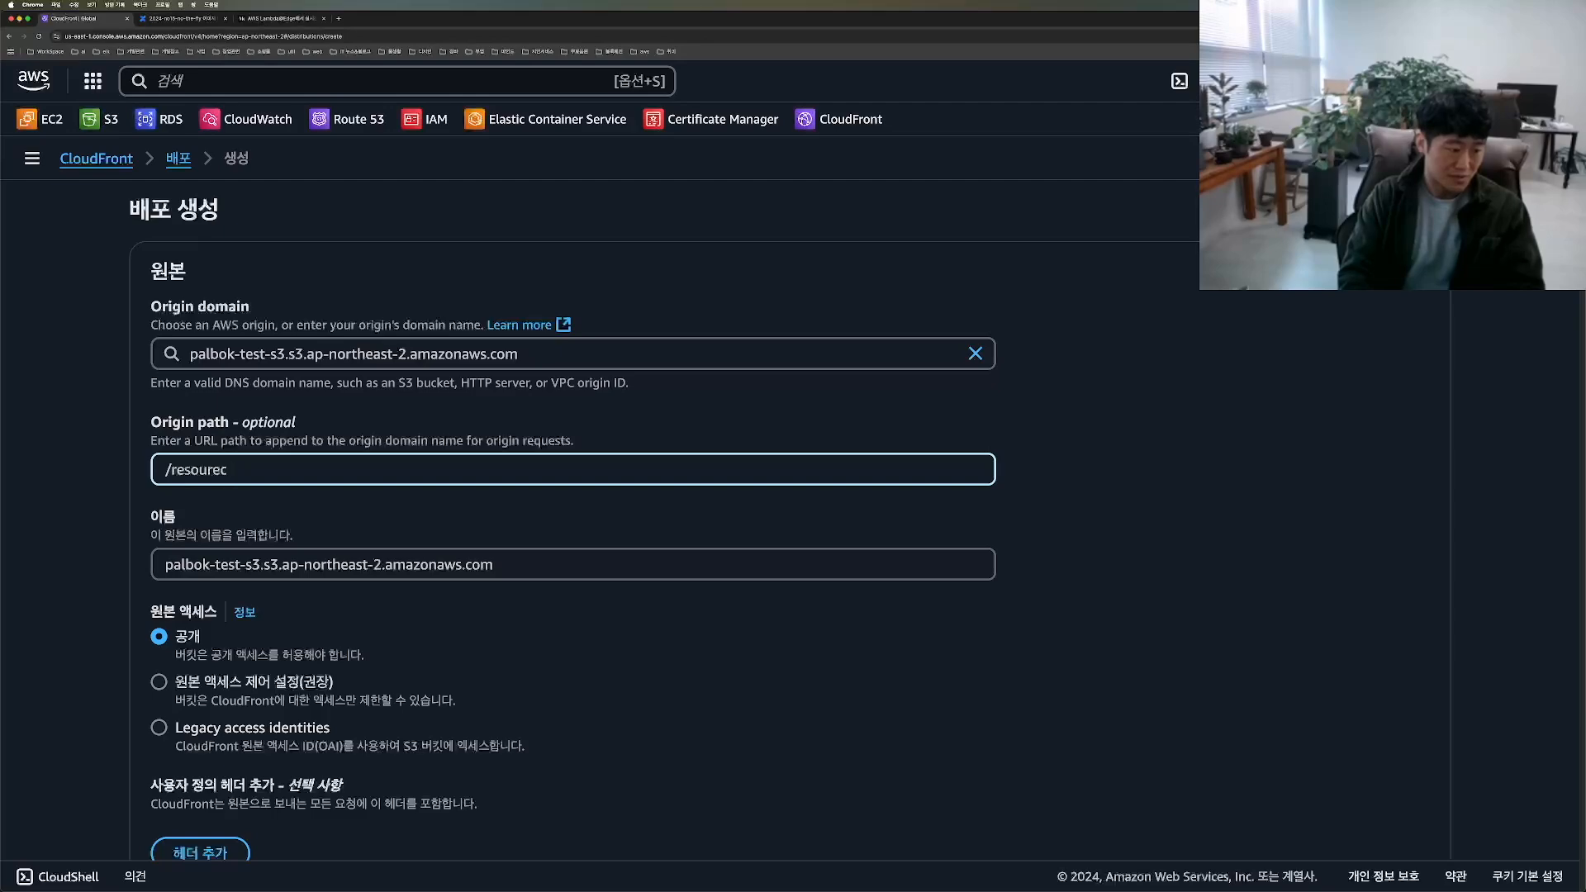
pyautogui.write('/resources')
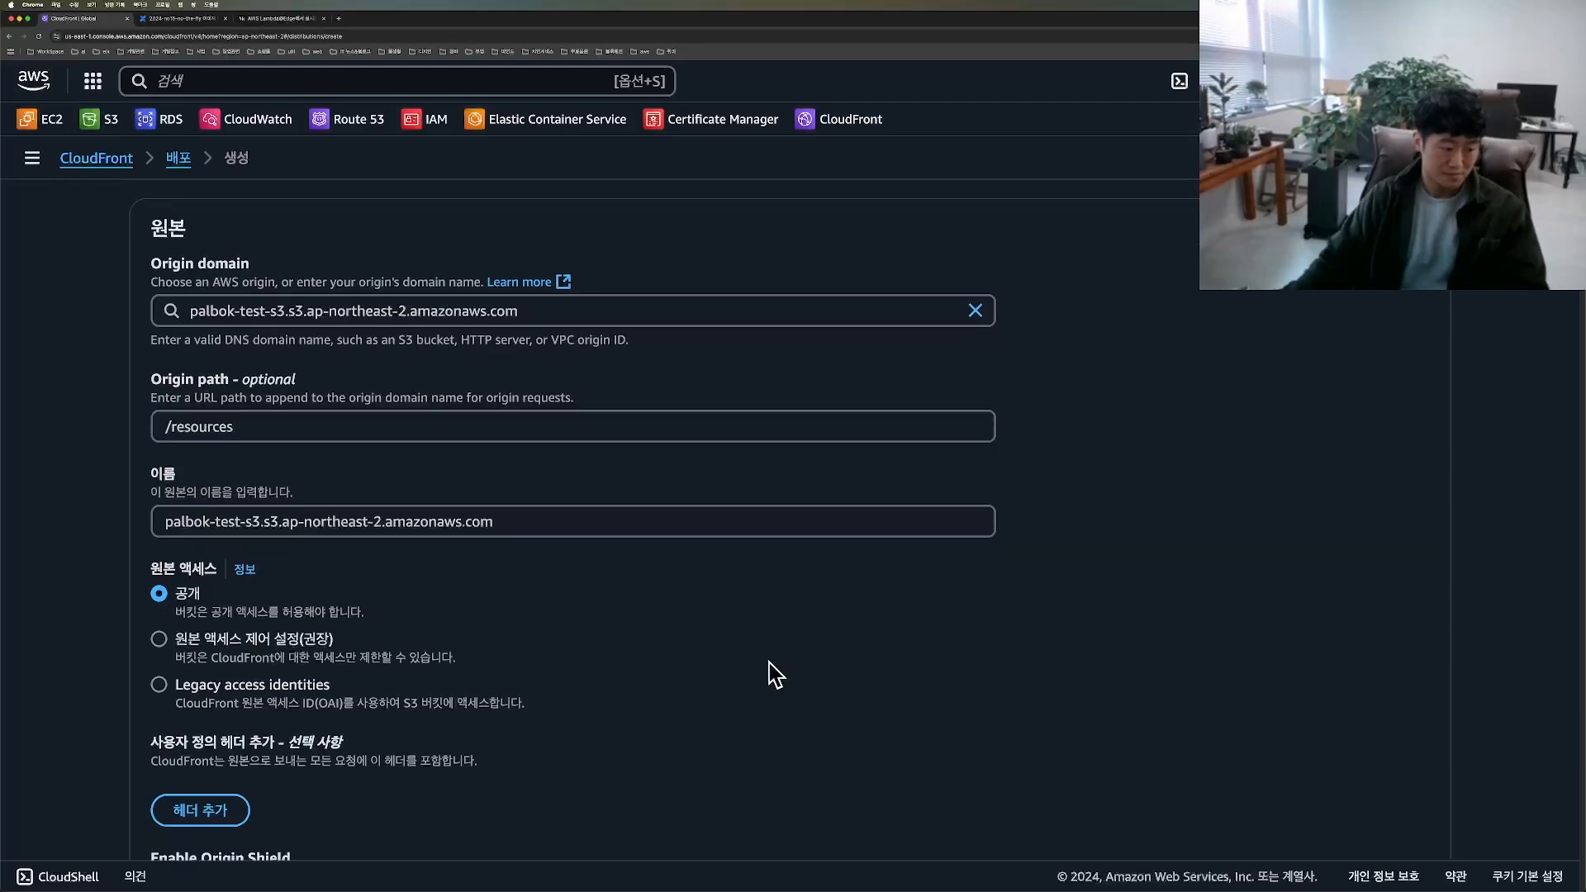
# Step: Expand the origin's additional settings and set the viewer protocol policy to Redirect HTTP to HTTPS
pyautogui.scroll(-3, 770, 662)
pyautogui.scroll(-4, 380, 594)
pyautogui.click(227, 488)
pyautogui.scroll(-1, 422, 501)
pyautogui.scroll(-12, 421, 502)
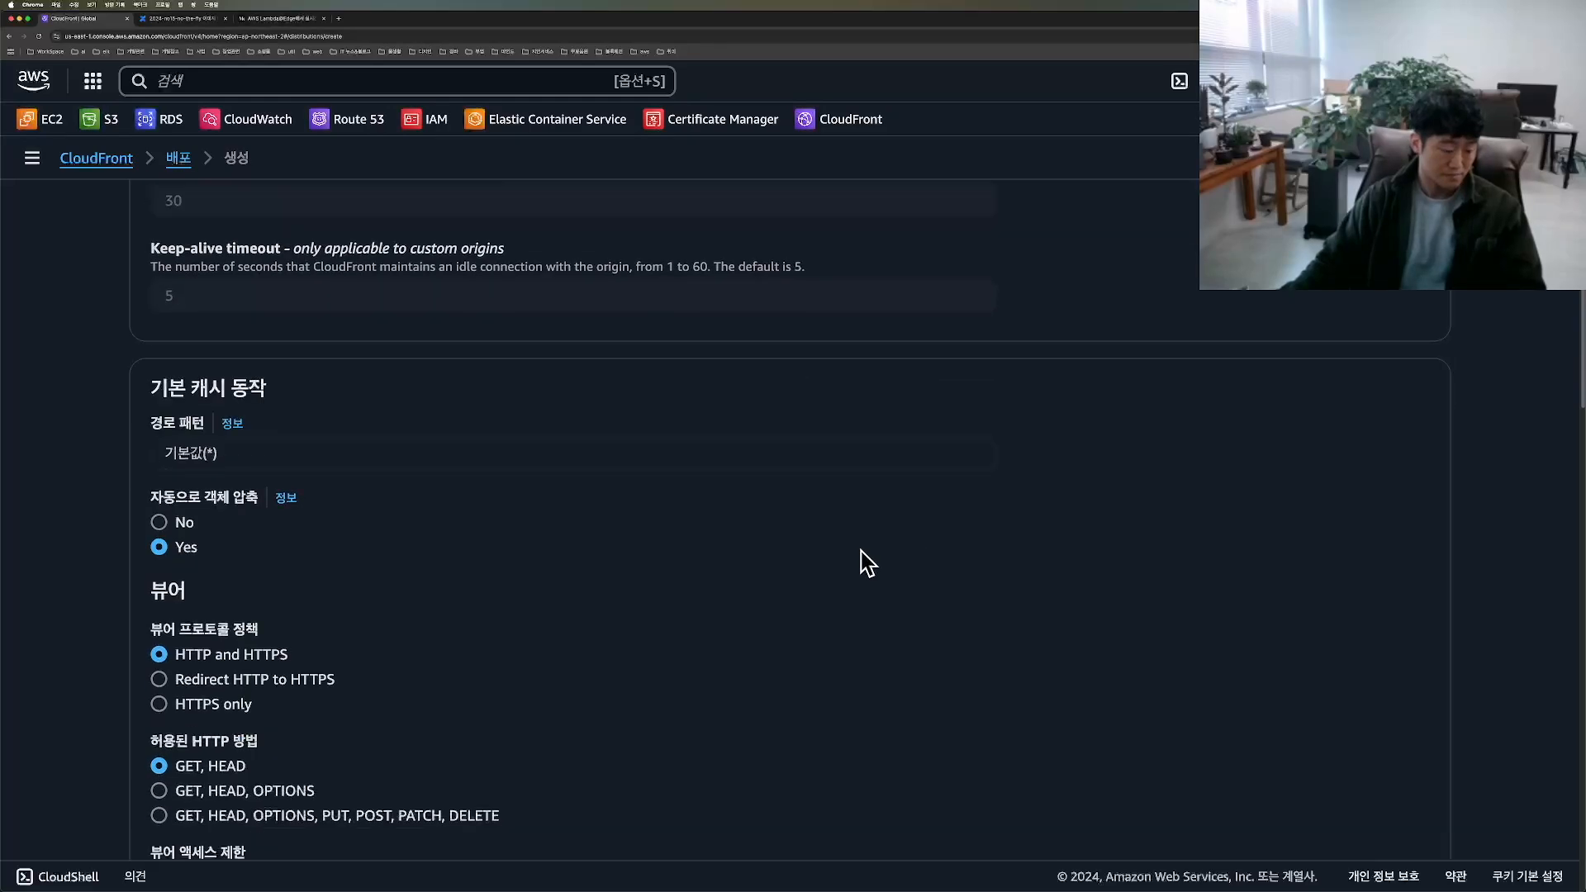
pyautogui.click(201, 388)
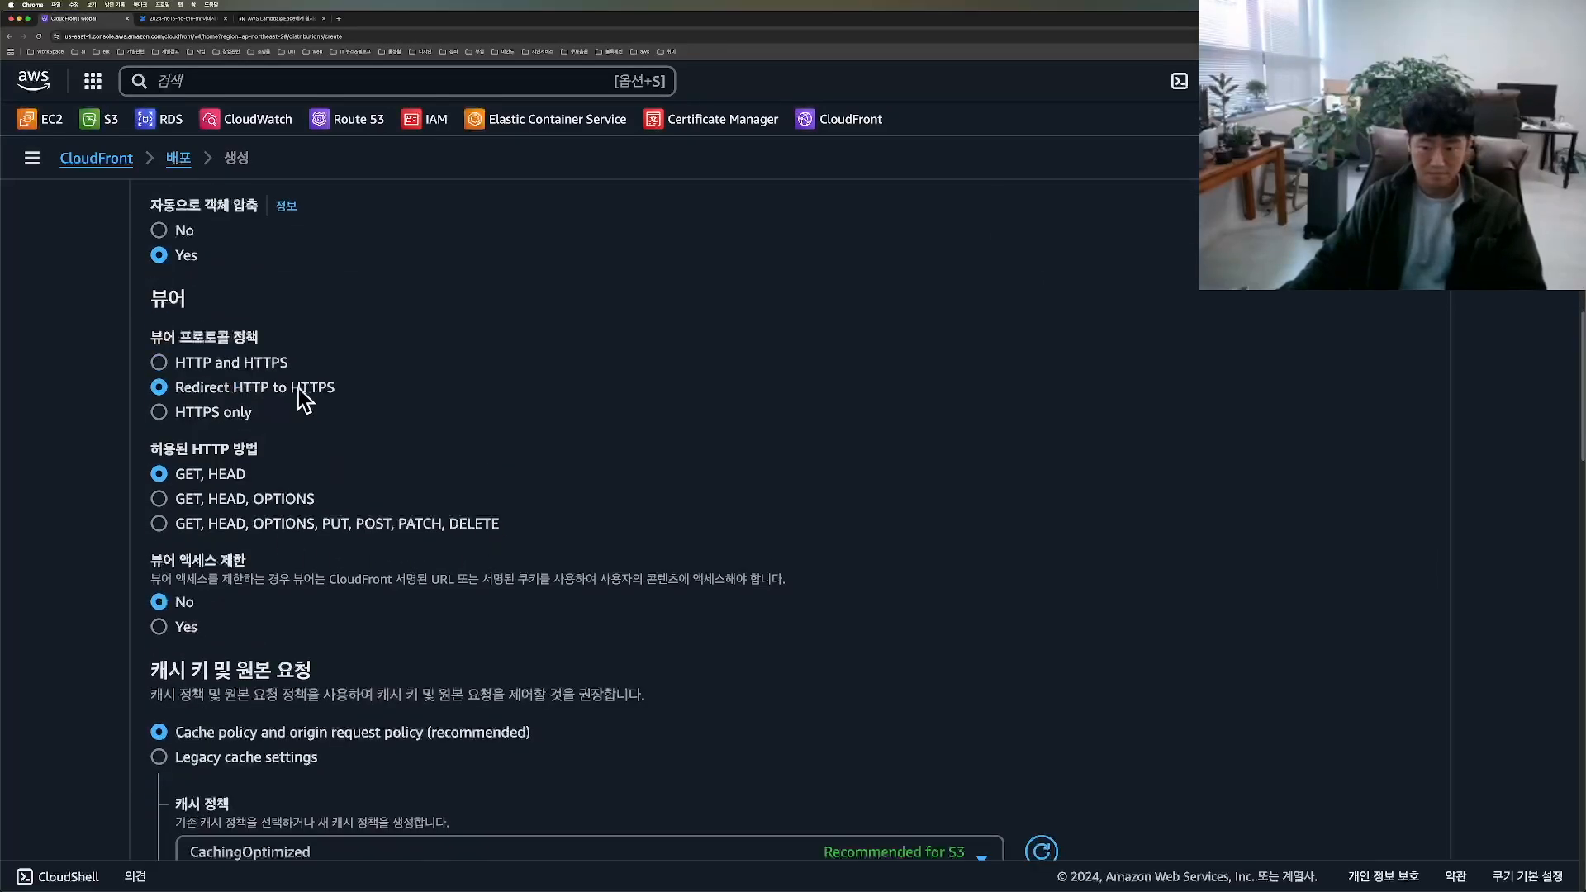
# Step: Start creating a new cache policy for the distribution and name it on-the-fly-resizing
pyautogui.scroll(-4, 211, 468)
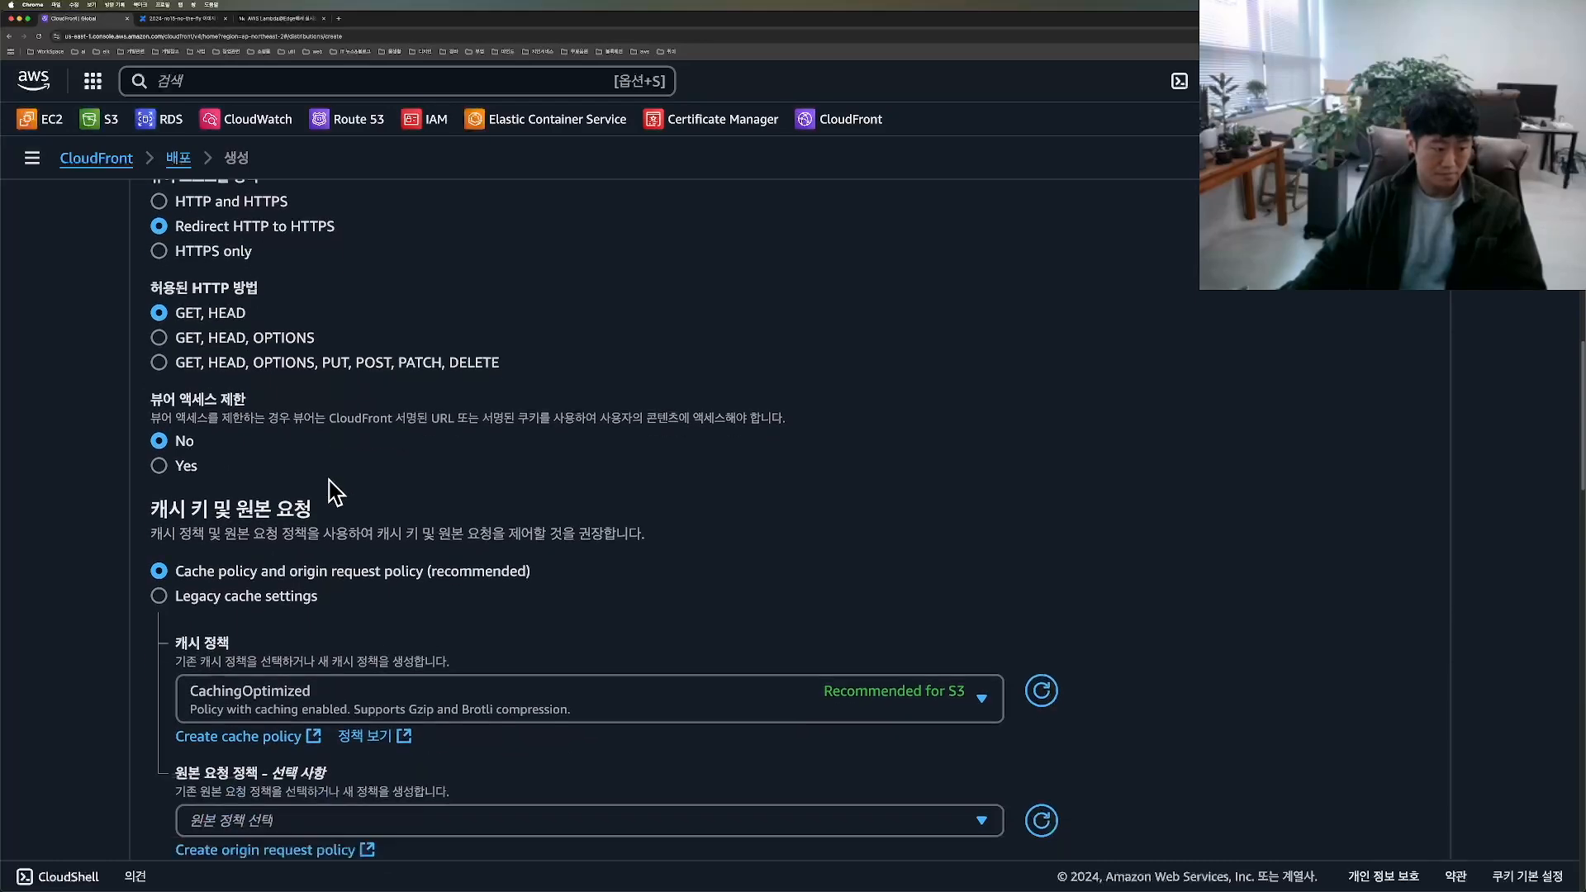
pyautogui.scroll(-2, 245, 667)
pyautogui.moveTo(142, 368)
pyautogui.mouseDown()
pyautogui.moveTo(177, 500)
pyautogui.moveTo(488, 400)
pyautogui.moveTo(143, 376)
pyautogui.mouseUp()
pyautogui.moveTo(178, 458)
pyautogui.mouseDown()
pyautogui.moveTo(351, 479)
pyautogui.moveTo(128, 483)
pyautogui.mouseUp()
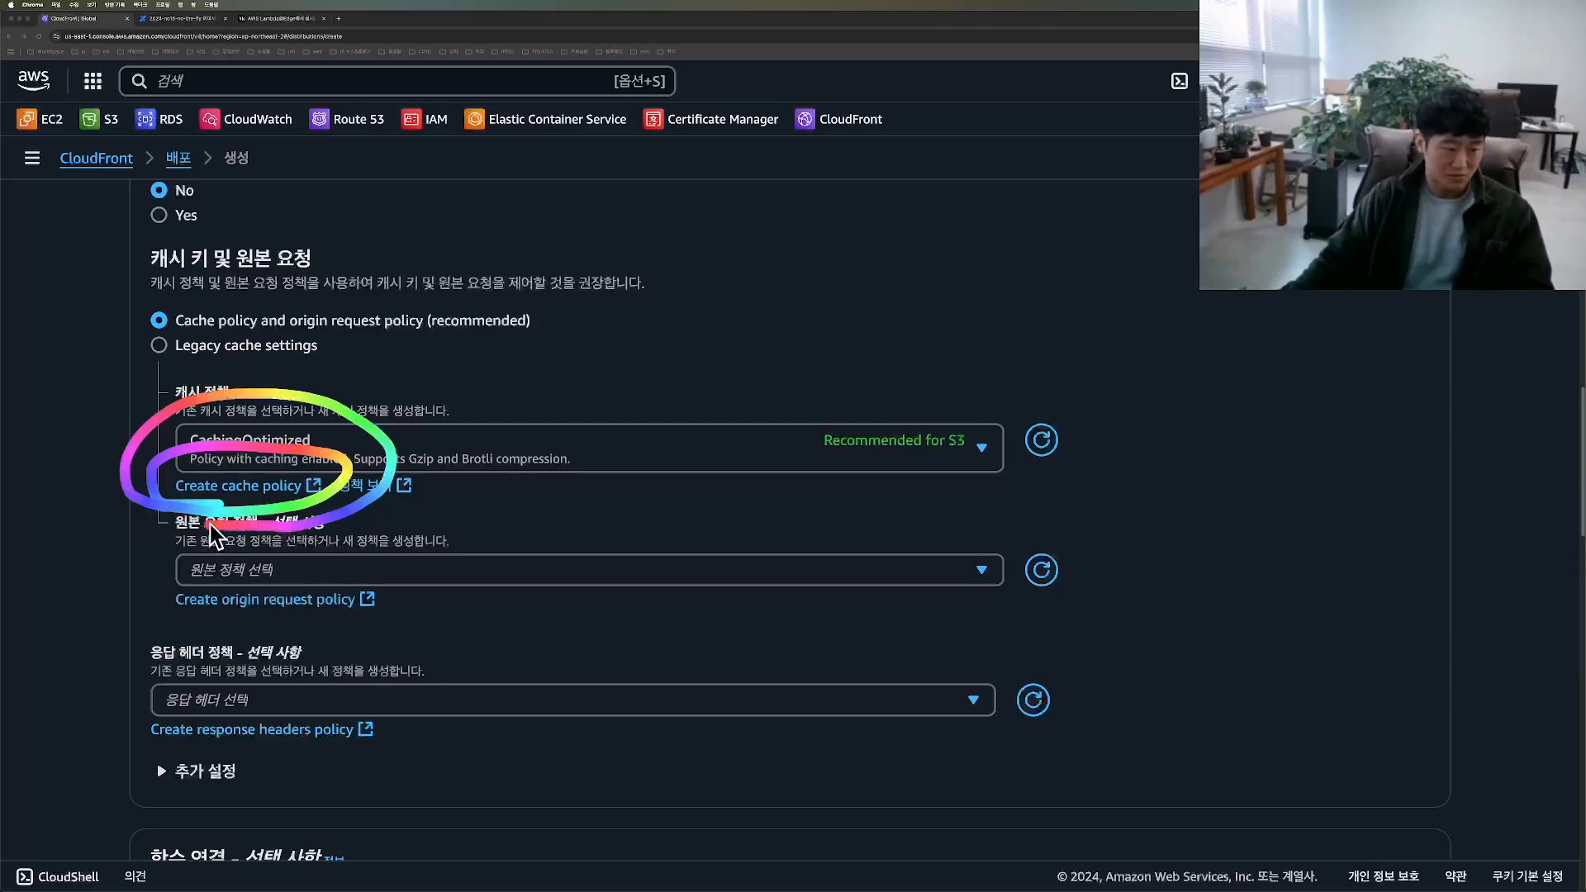
pyautogui.click(247, 489)
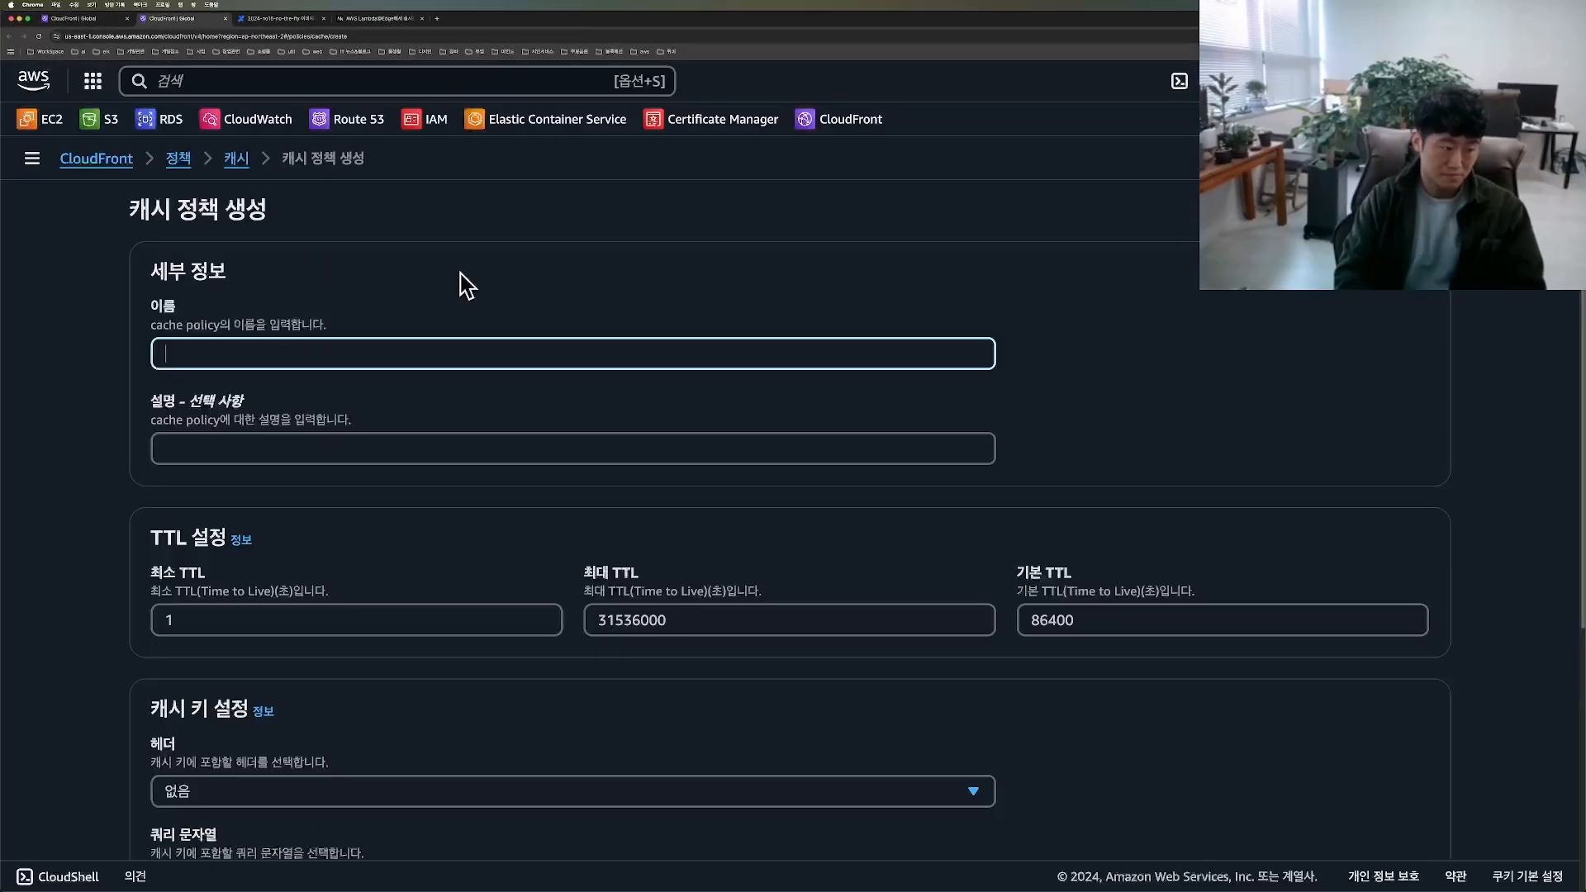
pyautogui.write('on-the-fly-')
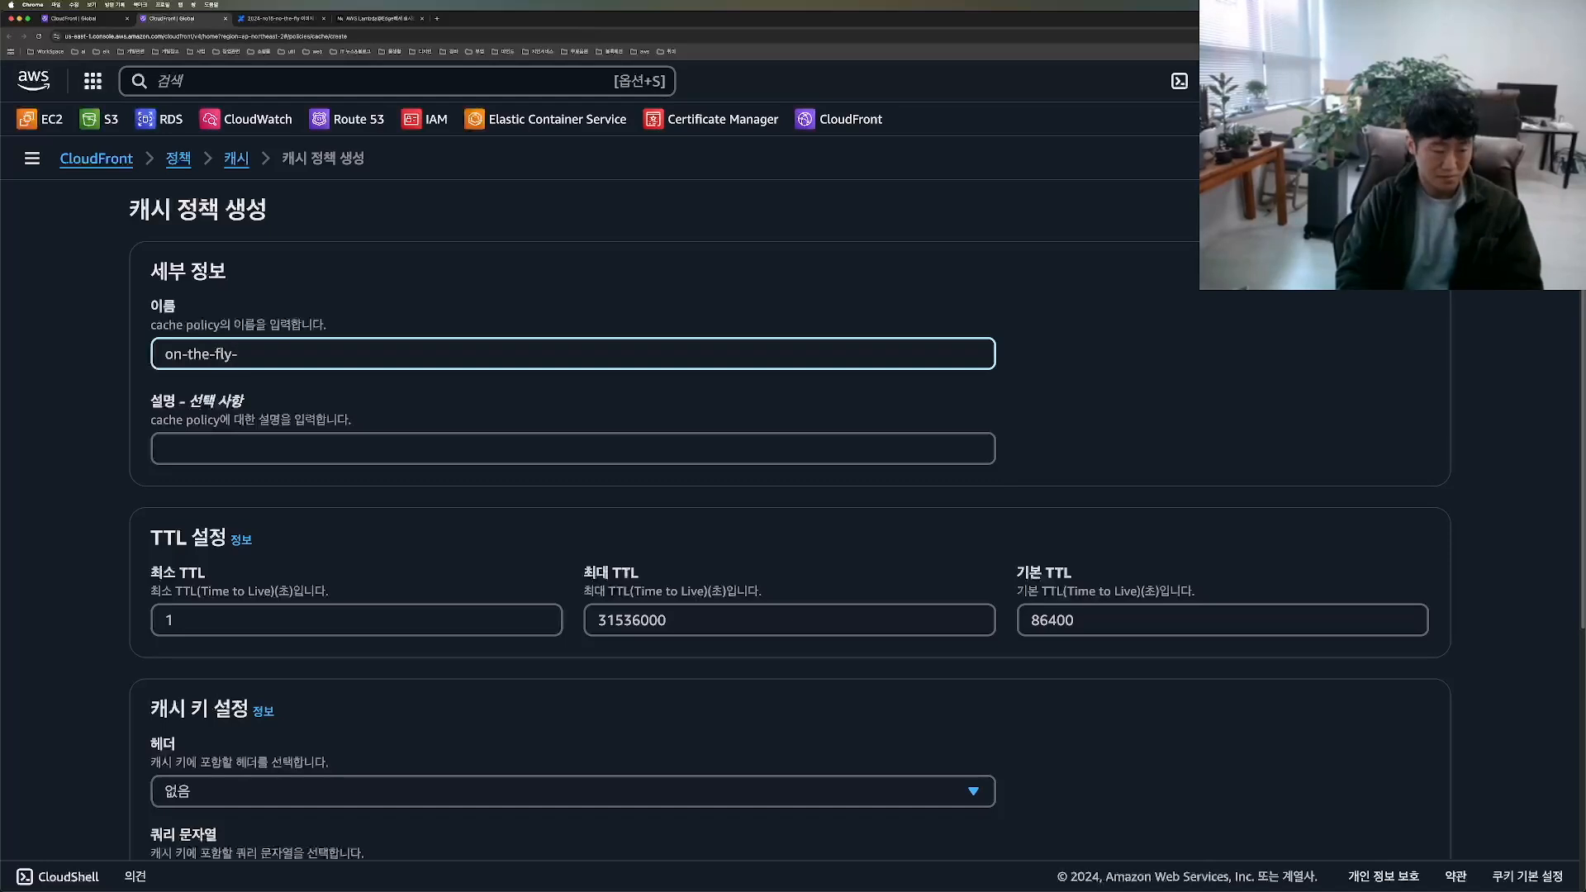
pyautogui.write('resizing')
# Step: Make the cache key include specified query strings and add an empty entry to the allowed list
pyautogui.scroll(-2, 623, 603)
pyautogui.scroll(-3, 339, 652)
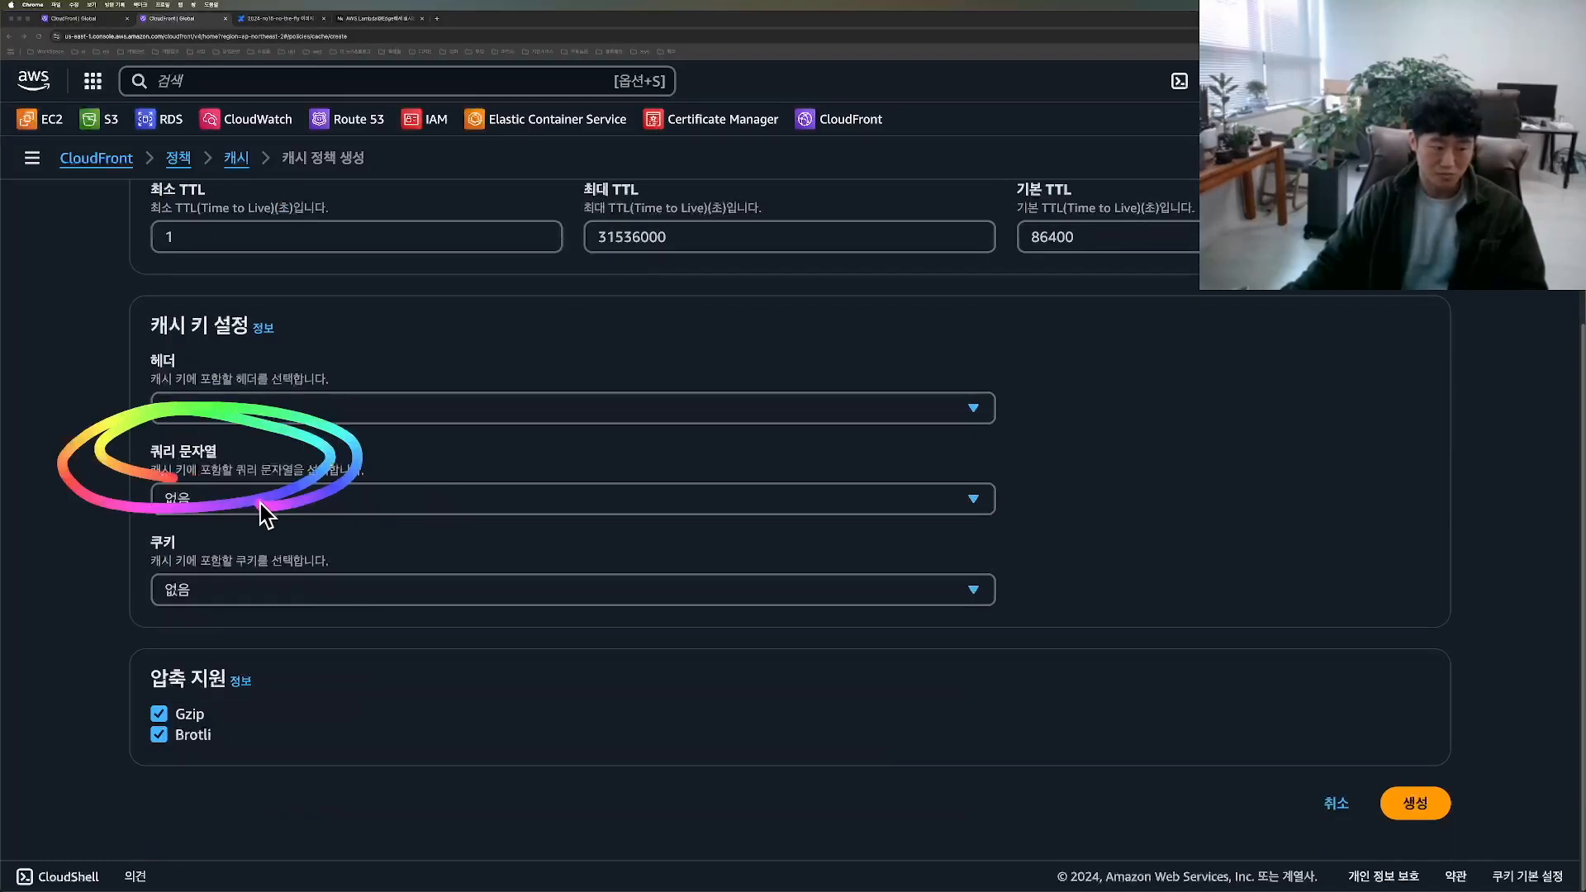
pyautogui.click(329, 500)
pyautogui.click(255, 599)
pyautogui.click(231, 626)
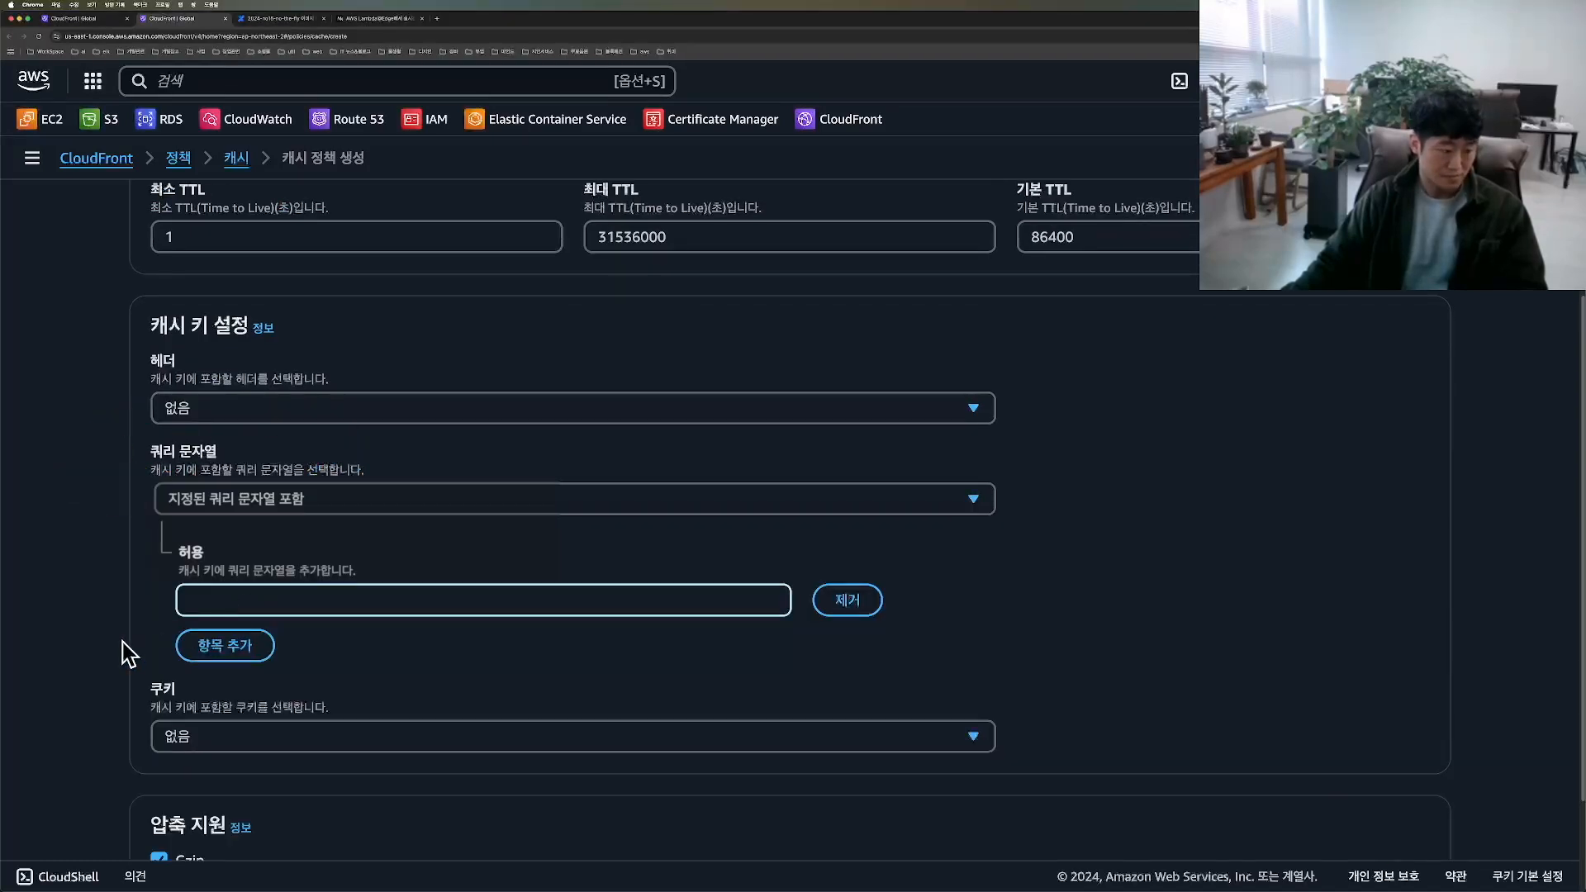
pyautogui.hotkey('ctrl', 'a')
# Step: Switch to the Confluence page and examine the query parameters in the example image resizing URL
pyautogui.moveTo(147, 505); pyautogui.dragTo(419, 474)
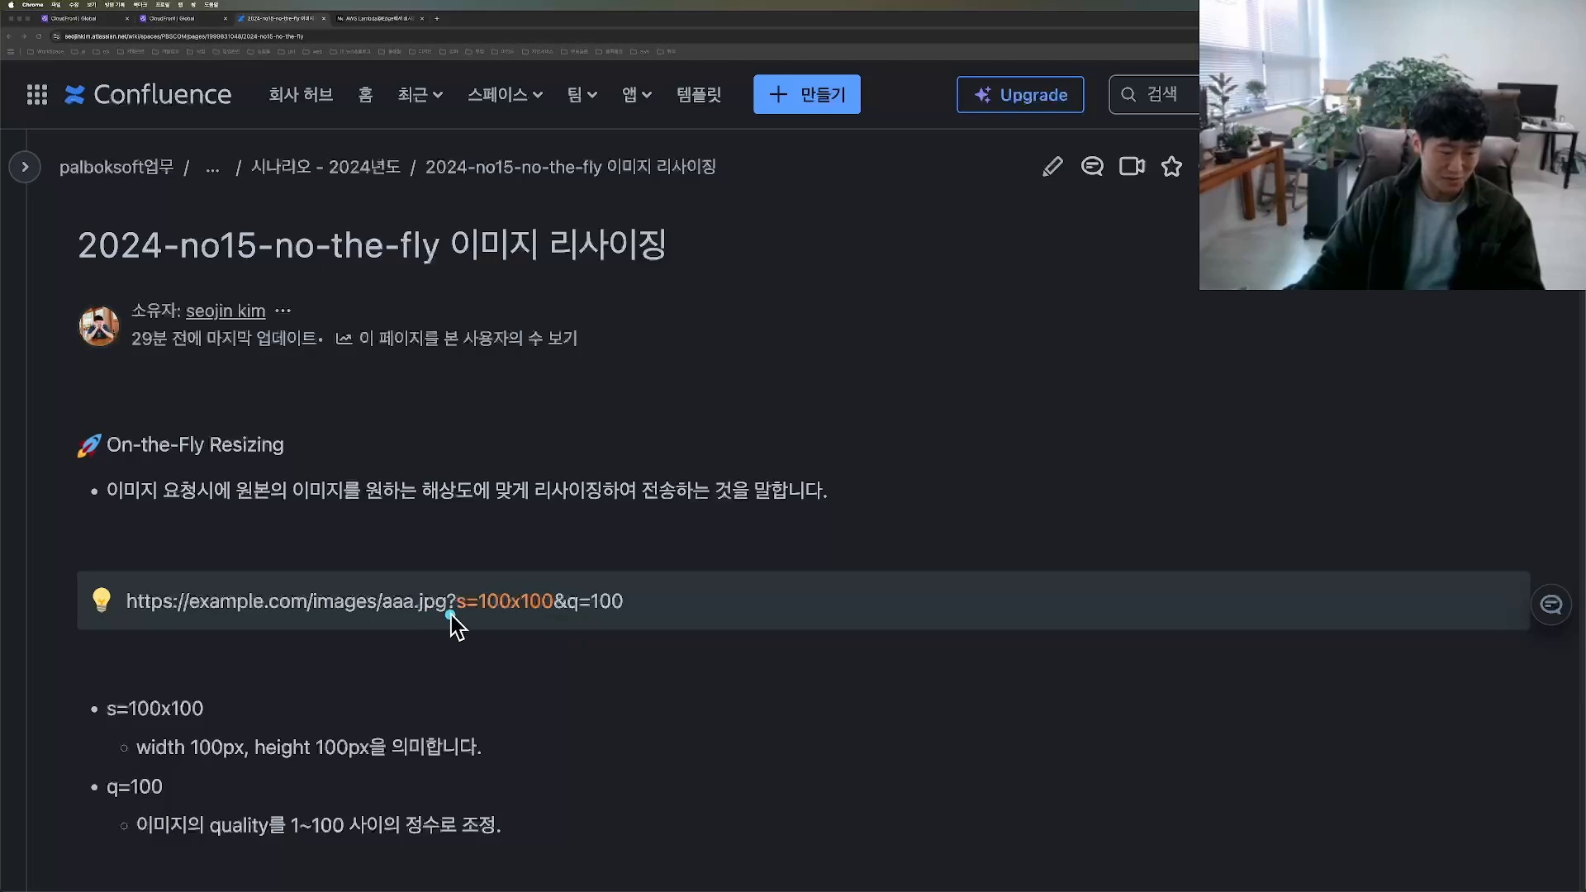
pyautogui.press('super+plus')
pyautogui.press('super+plus')
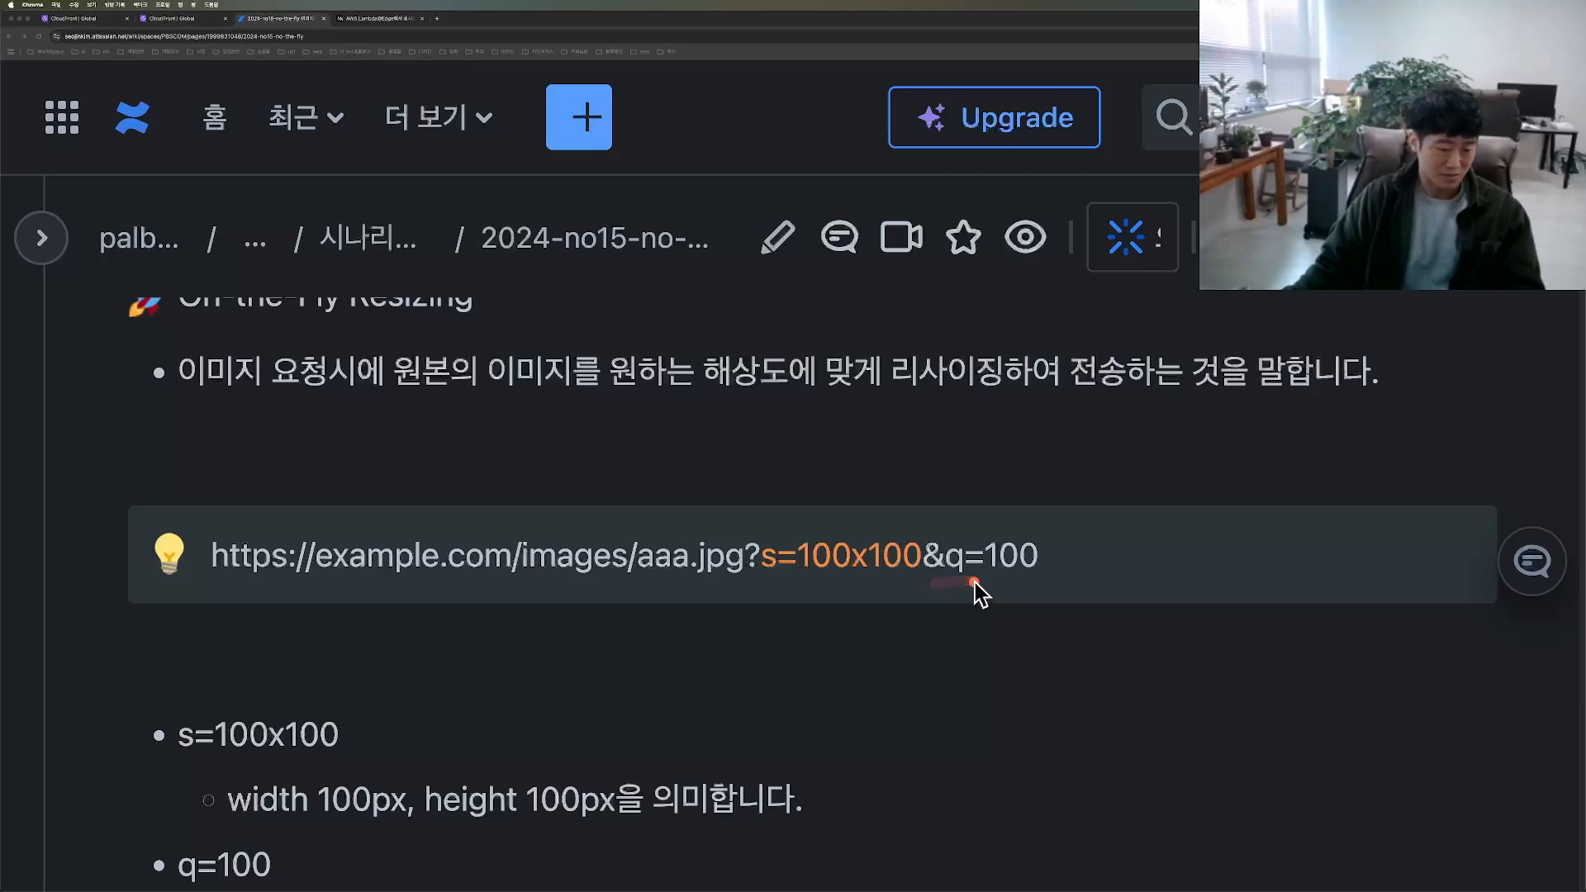
pyautogui.click(173, 18)
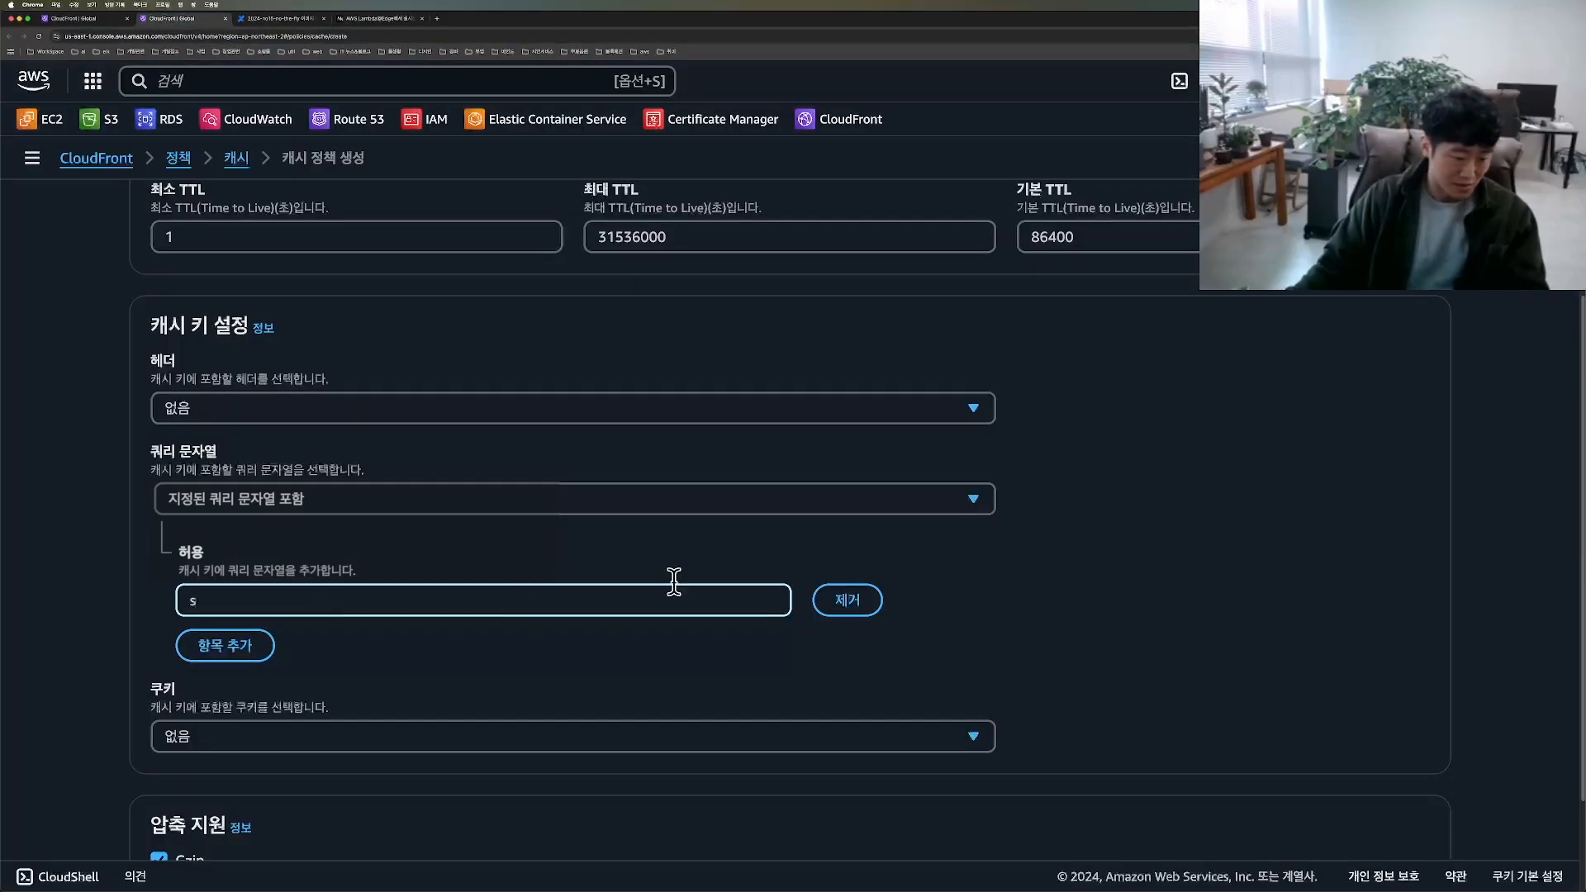
# Step: Enter s, q and t as the allowed query strings in the cache key settings
pyautogui.write('s')
pyautogui.click(227, 648)
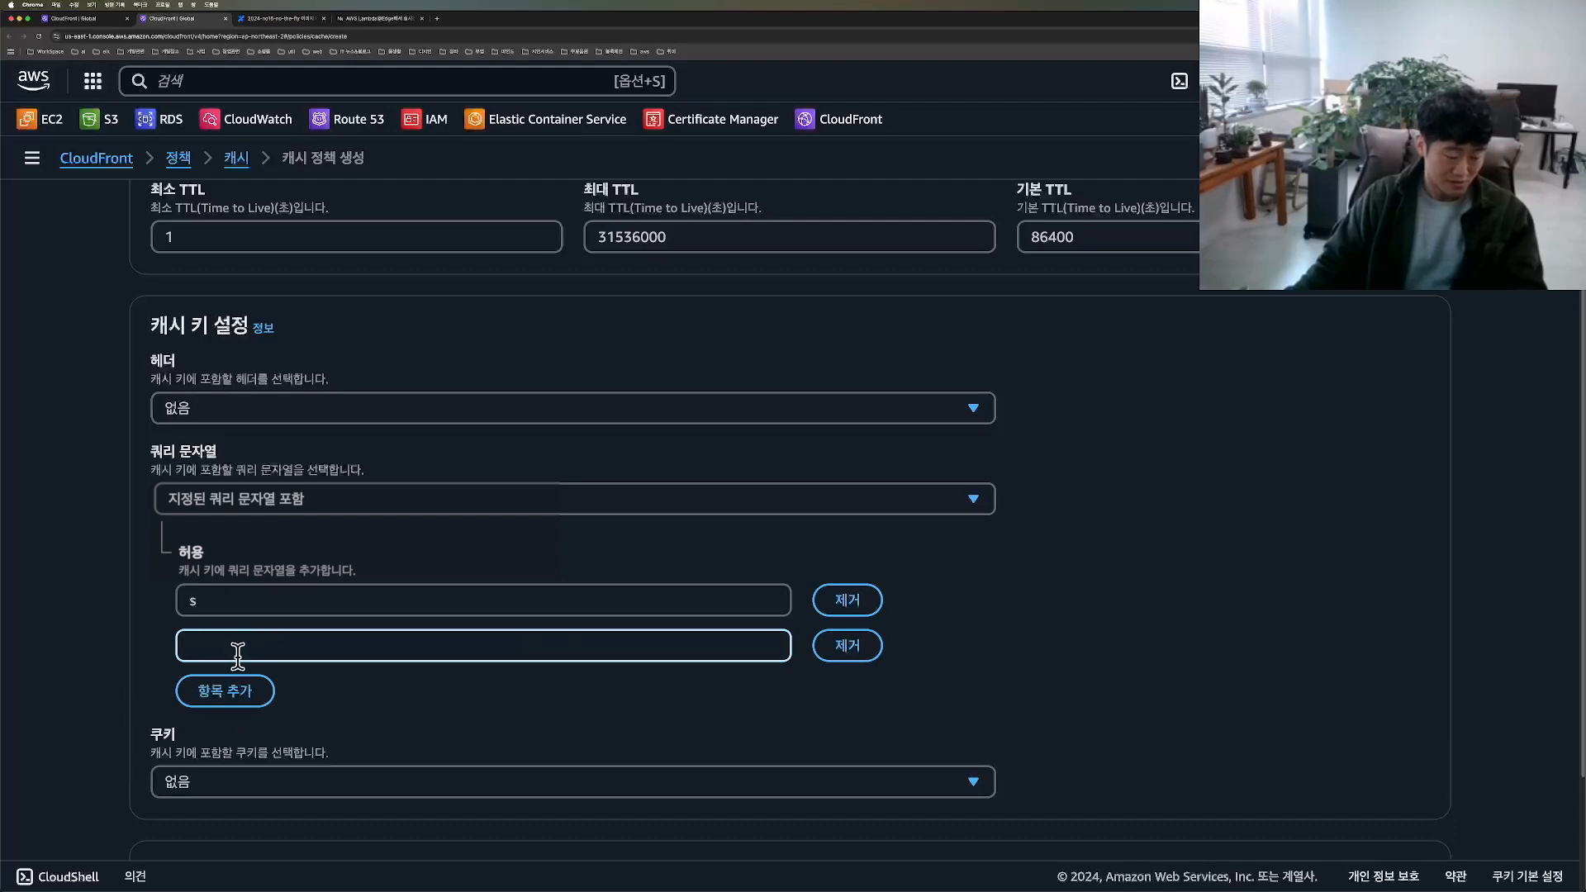
pyautogui.click(370, 680)
pyautogui.moveTo(201, 497); pyautogui.dragTo(163, 484)
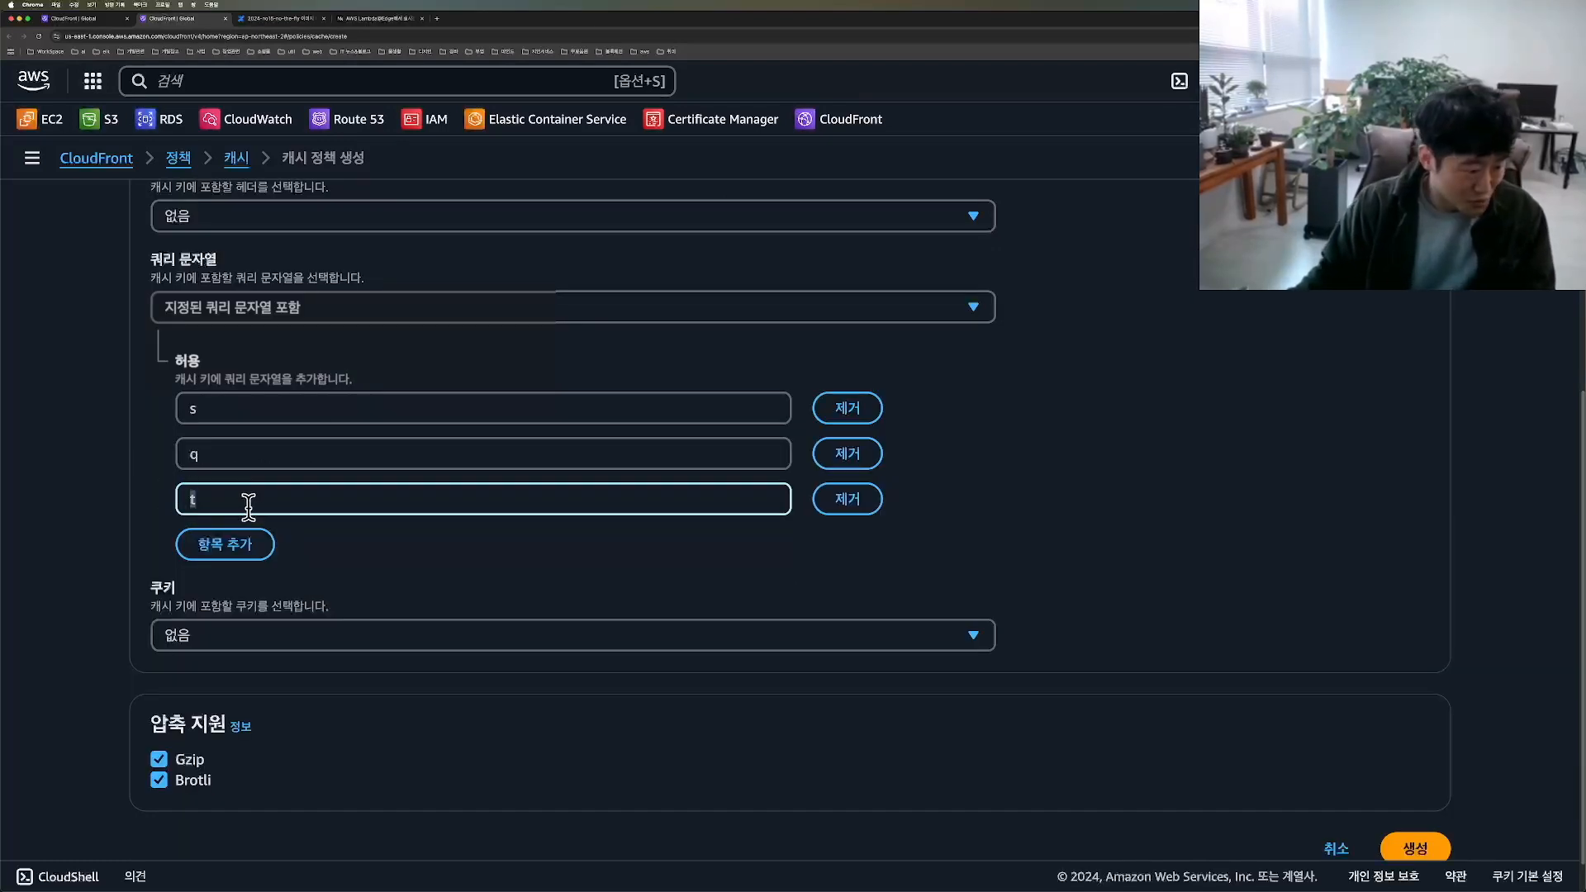
pyautogui.click(474, 543)
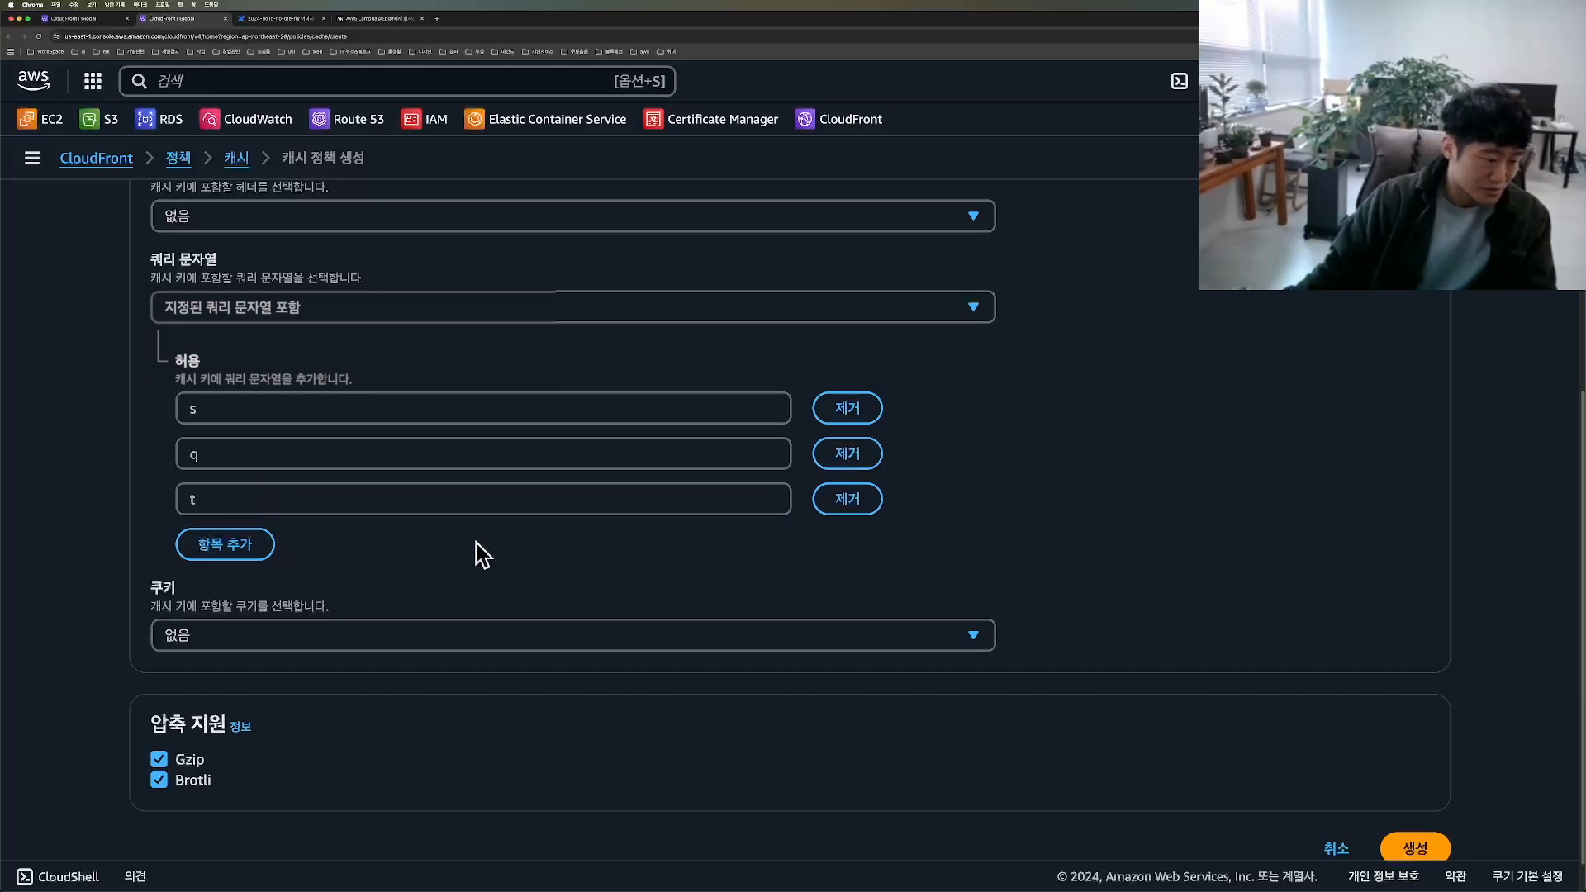
# Step: Create the cache policy with the entered settings, keeping Gzip and Brotli compression enabled
pyautogui.scroll(-1, 1408, 813)
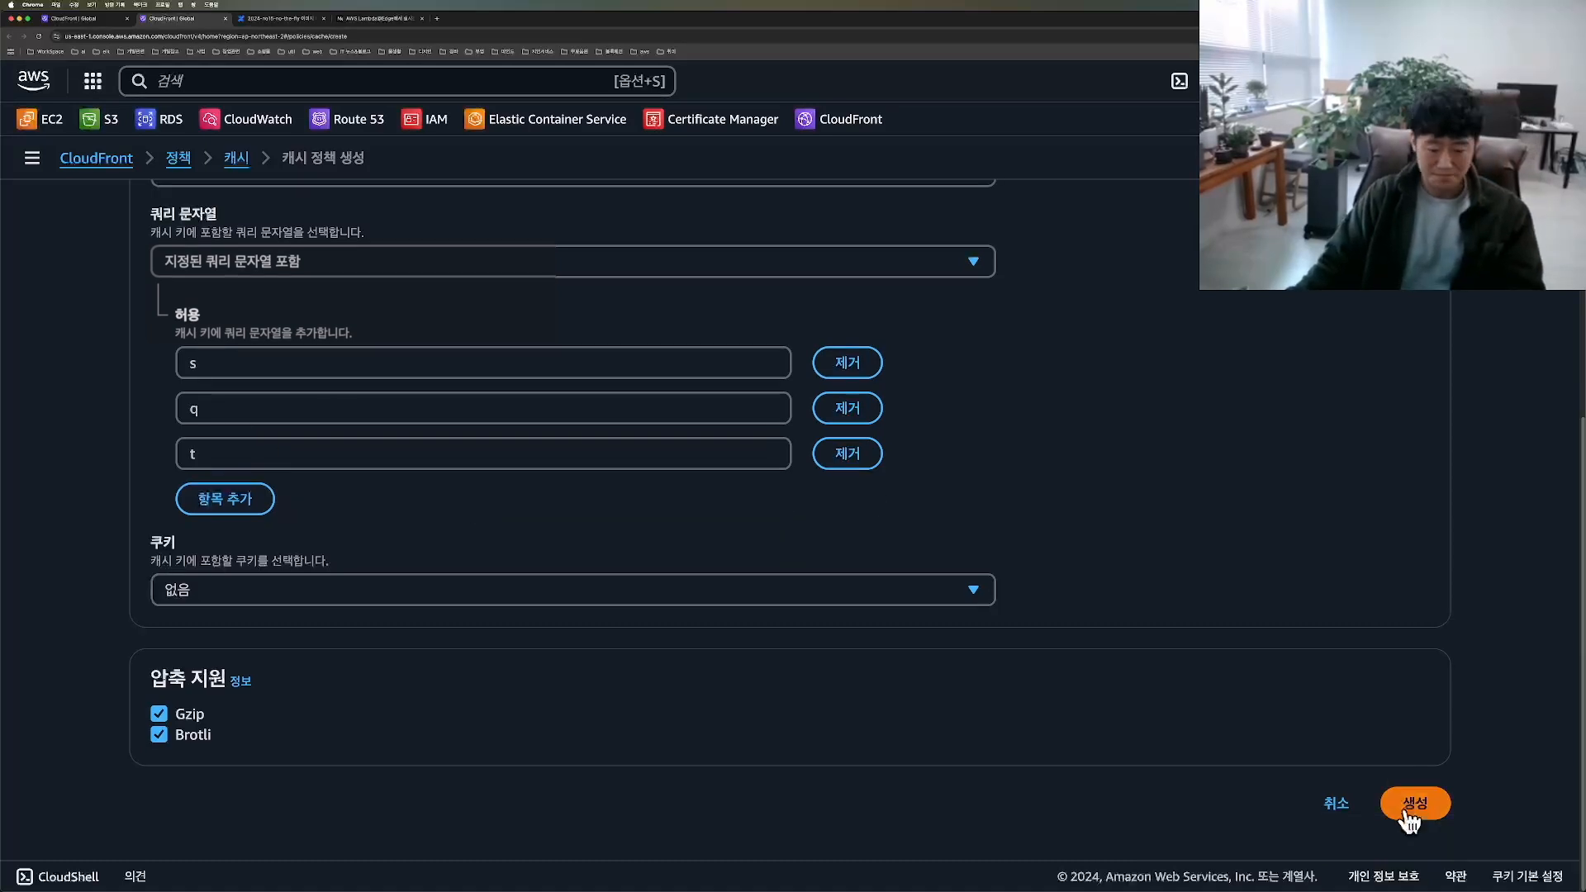
pyautogui.moveTo(1406, 831)
pyautogui.mouseDown()
pyautogui.moveTo(1481, 737)
pyautogui.moveTo(1376, 661)
pyautogui.mouseUp()
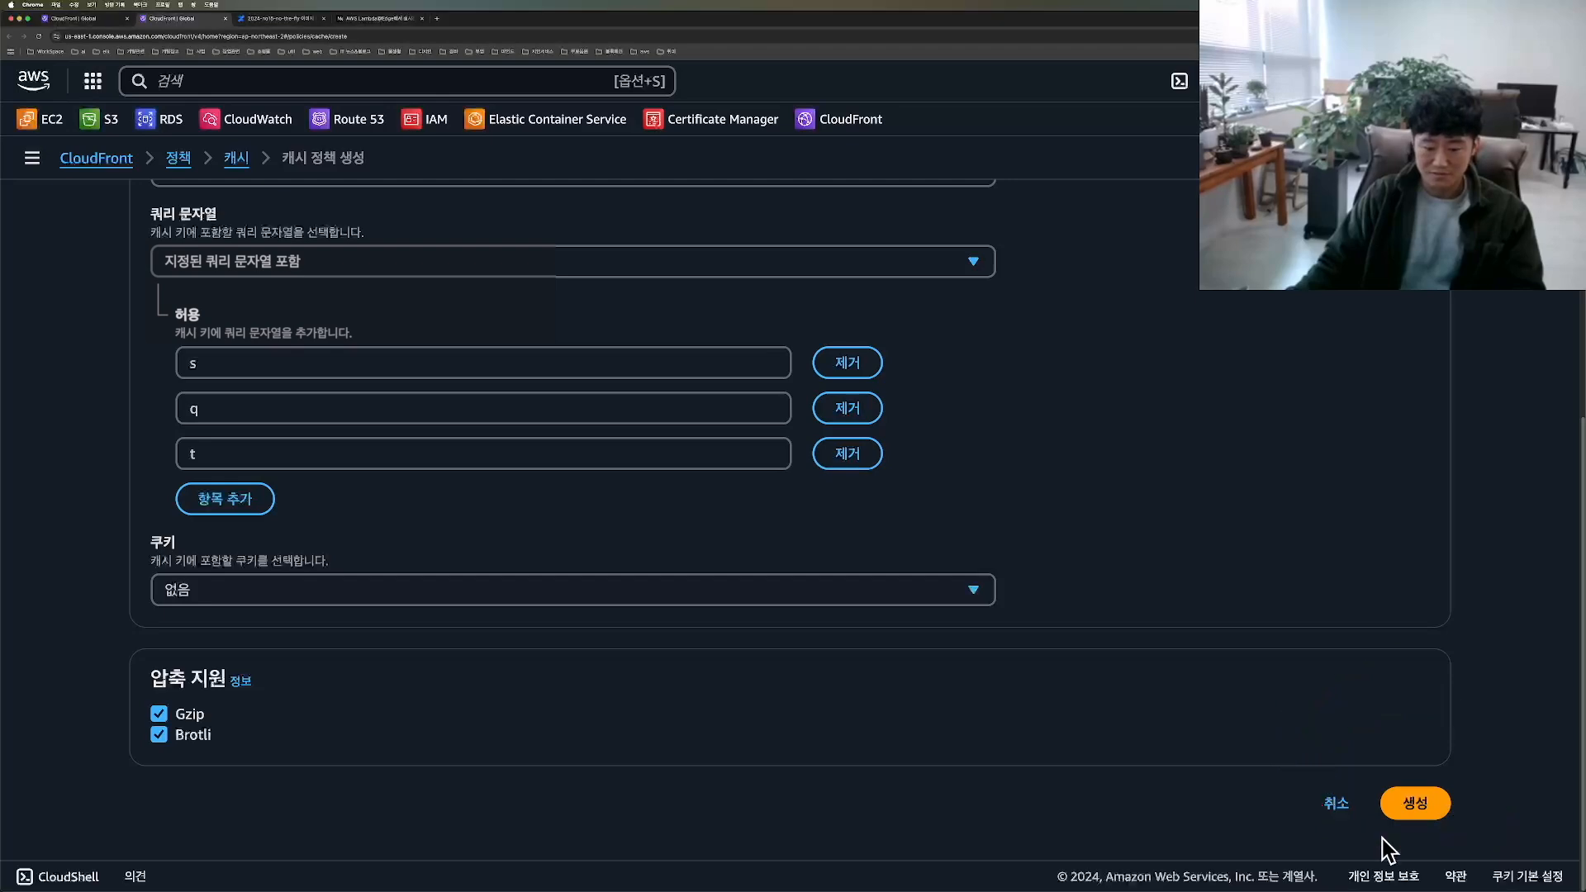
pyautogui.click(1415, 803)
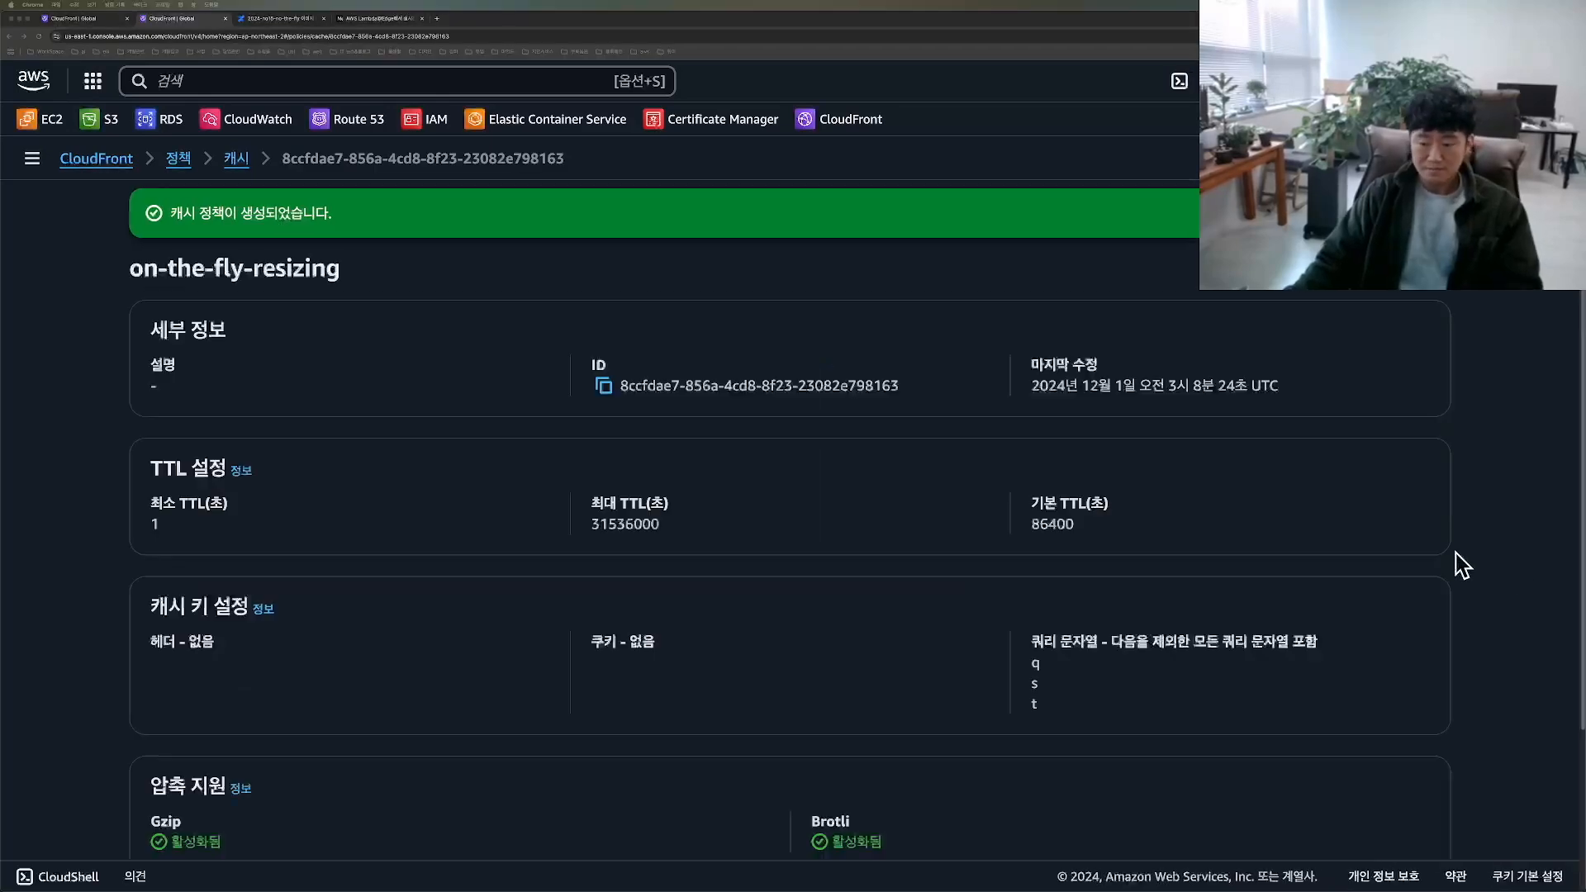
pyautogui.scroll(-2, 453, 481)
# Step: Return to the distribution form and select the custom on-the-fly-resizing policy as its cache policy
pyautogui.click(163, 20)
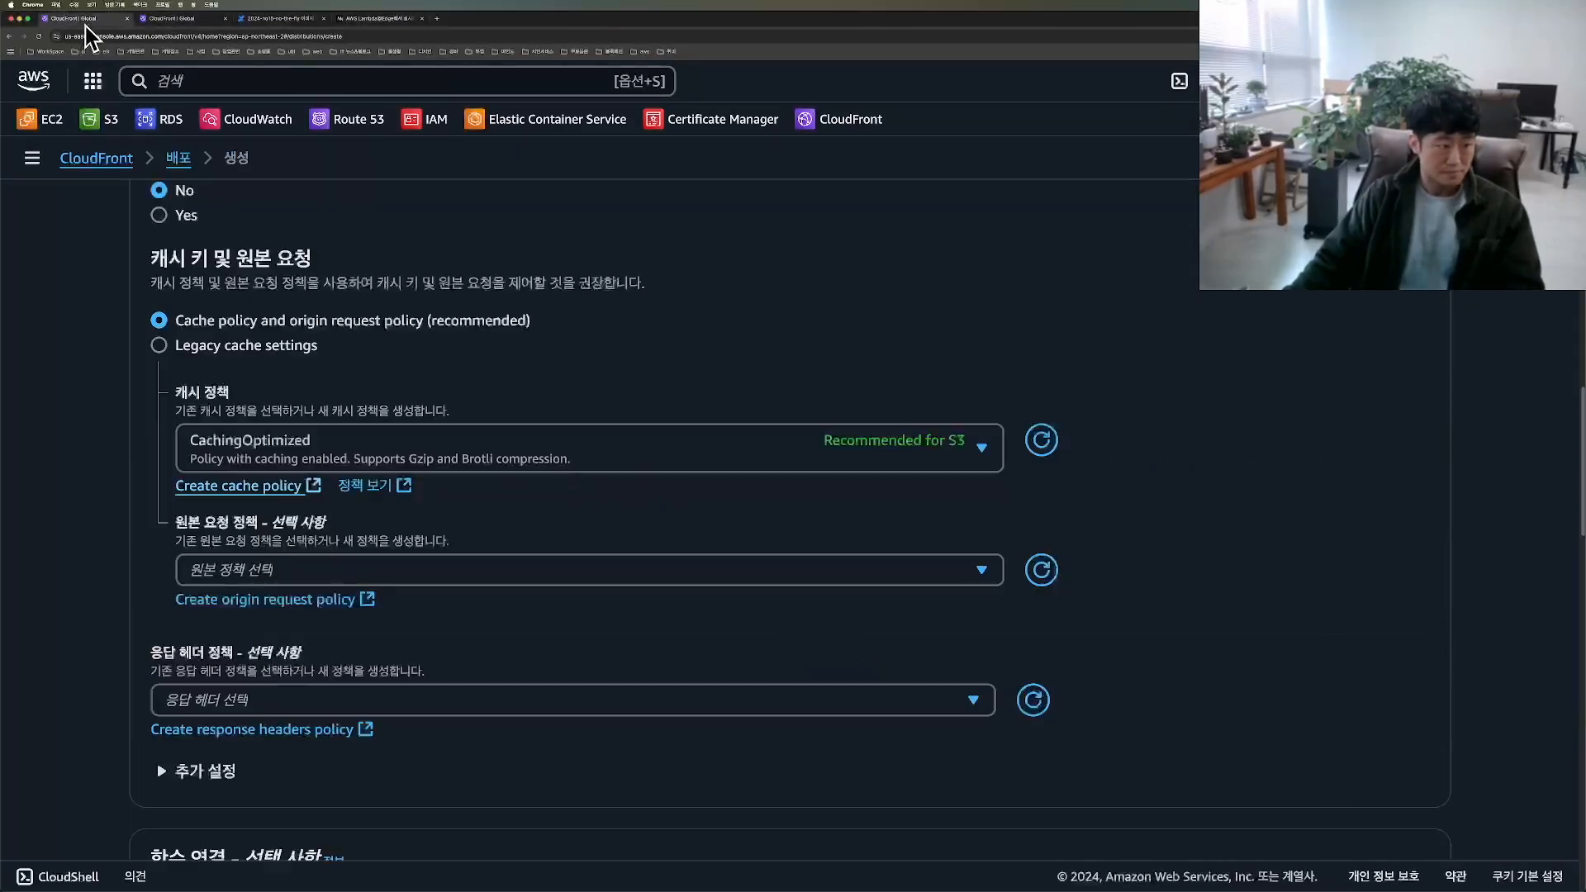
pyautogui.moveTo(1003, 488)
pyautogui.mouseDown()
pyautogui.moveTo(1123, 494)
pyautogui.moveTo(986, 483)
pyautogui.mouseUp()
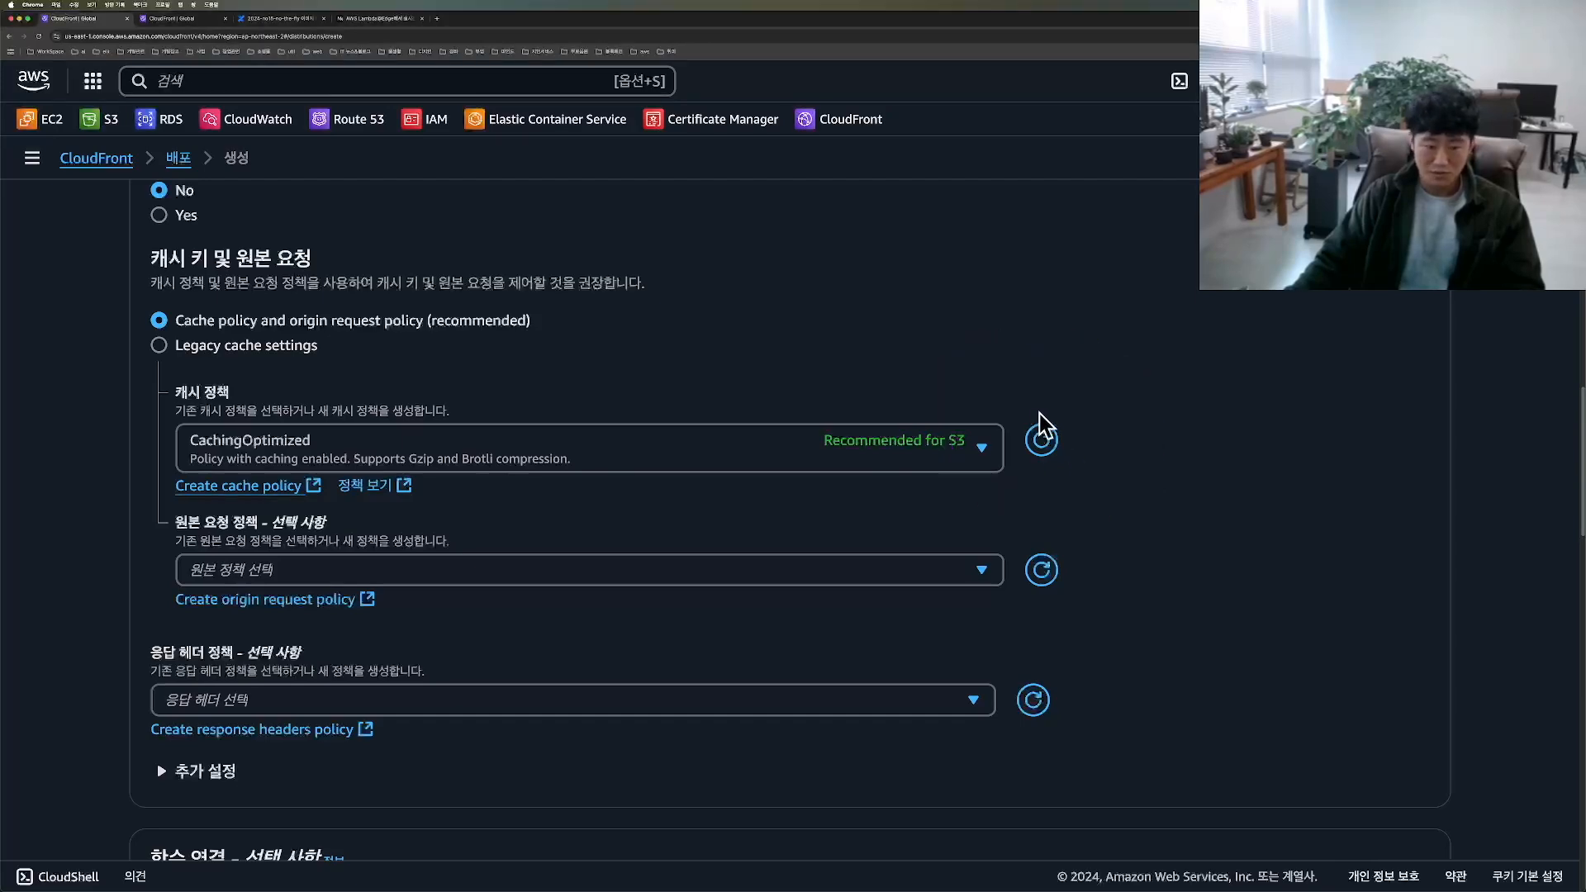
pyautogui.click(509, 449)
pyautogui.scroll(-5, 602, 608)
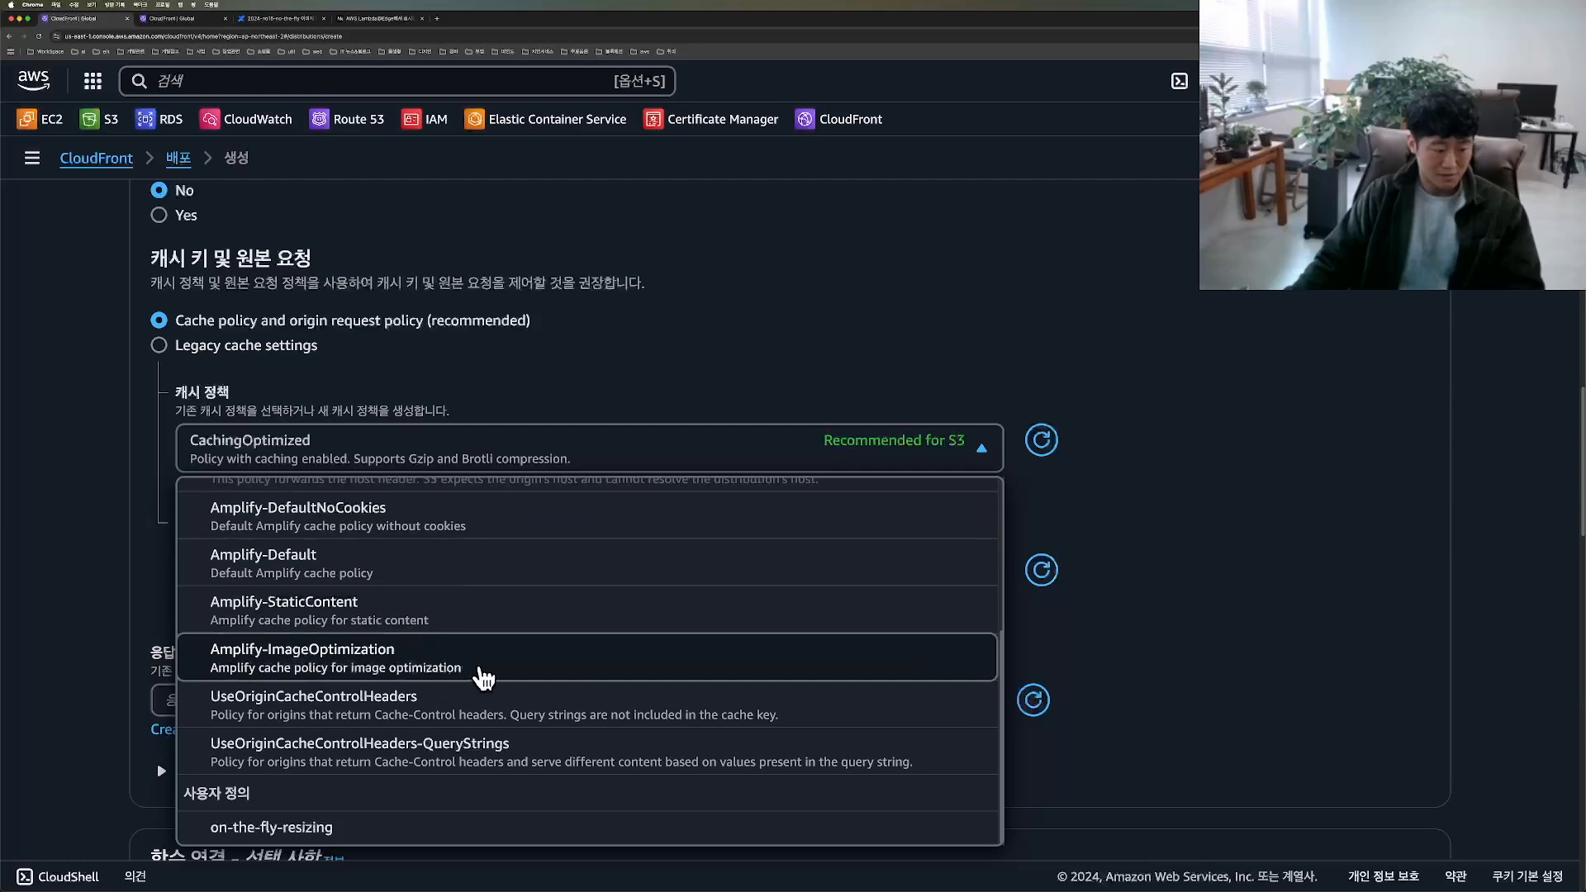
pyautogui.scroll(-3, 483, 677)
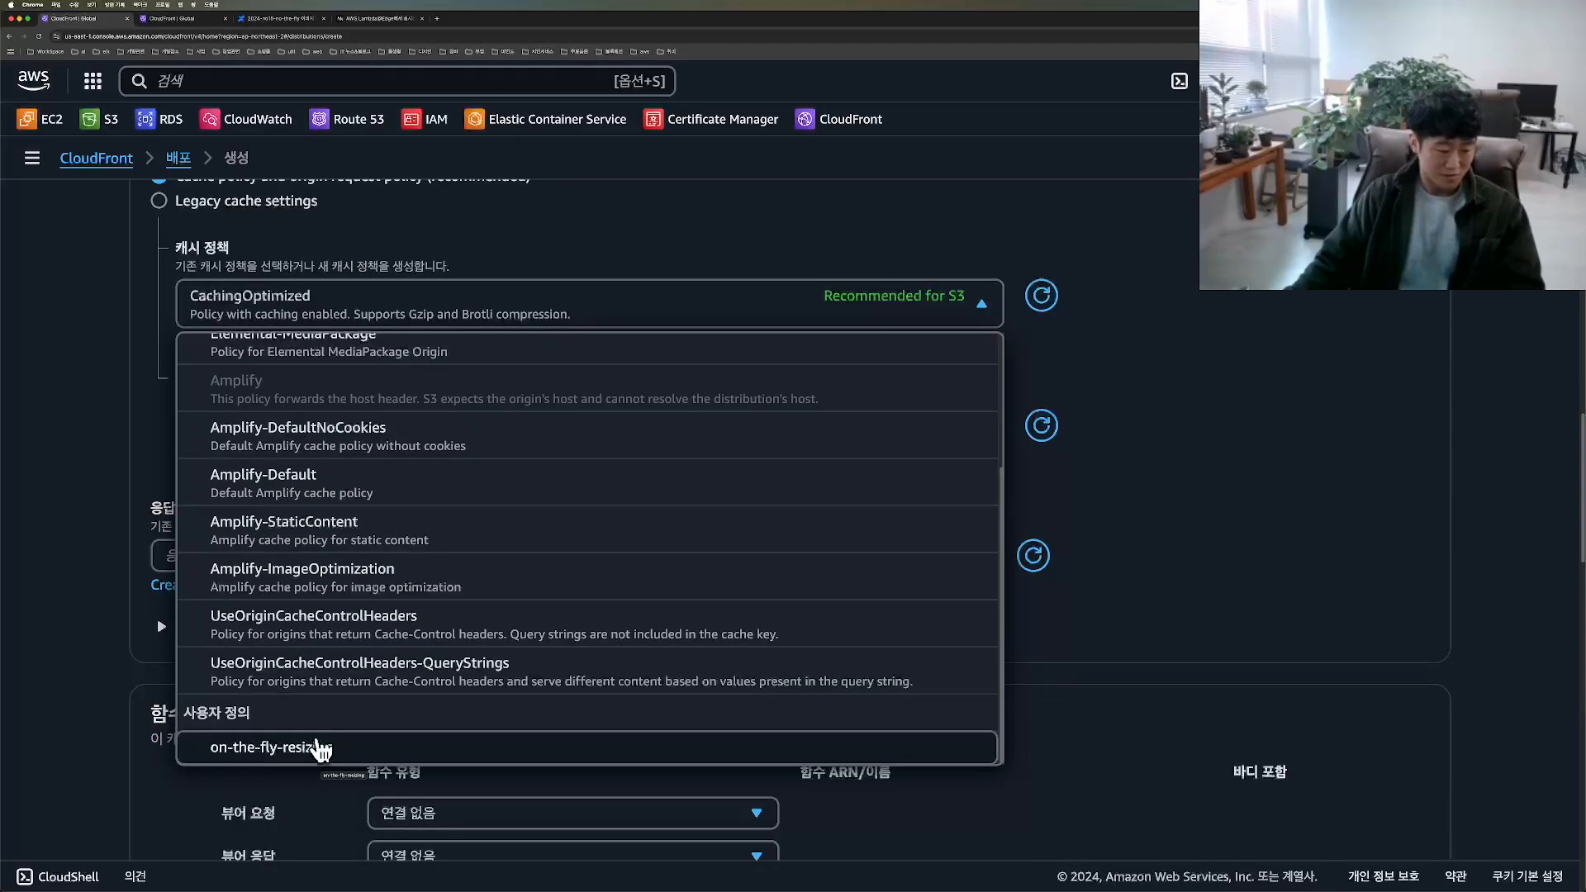
pyautogui.click(321, 748)
pyautogui.scroll(2, 291, 743)
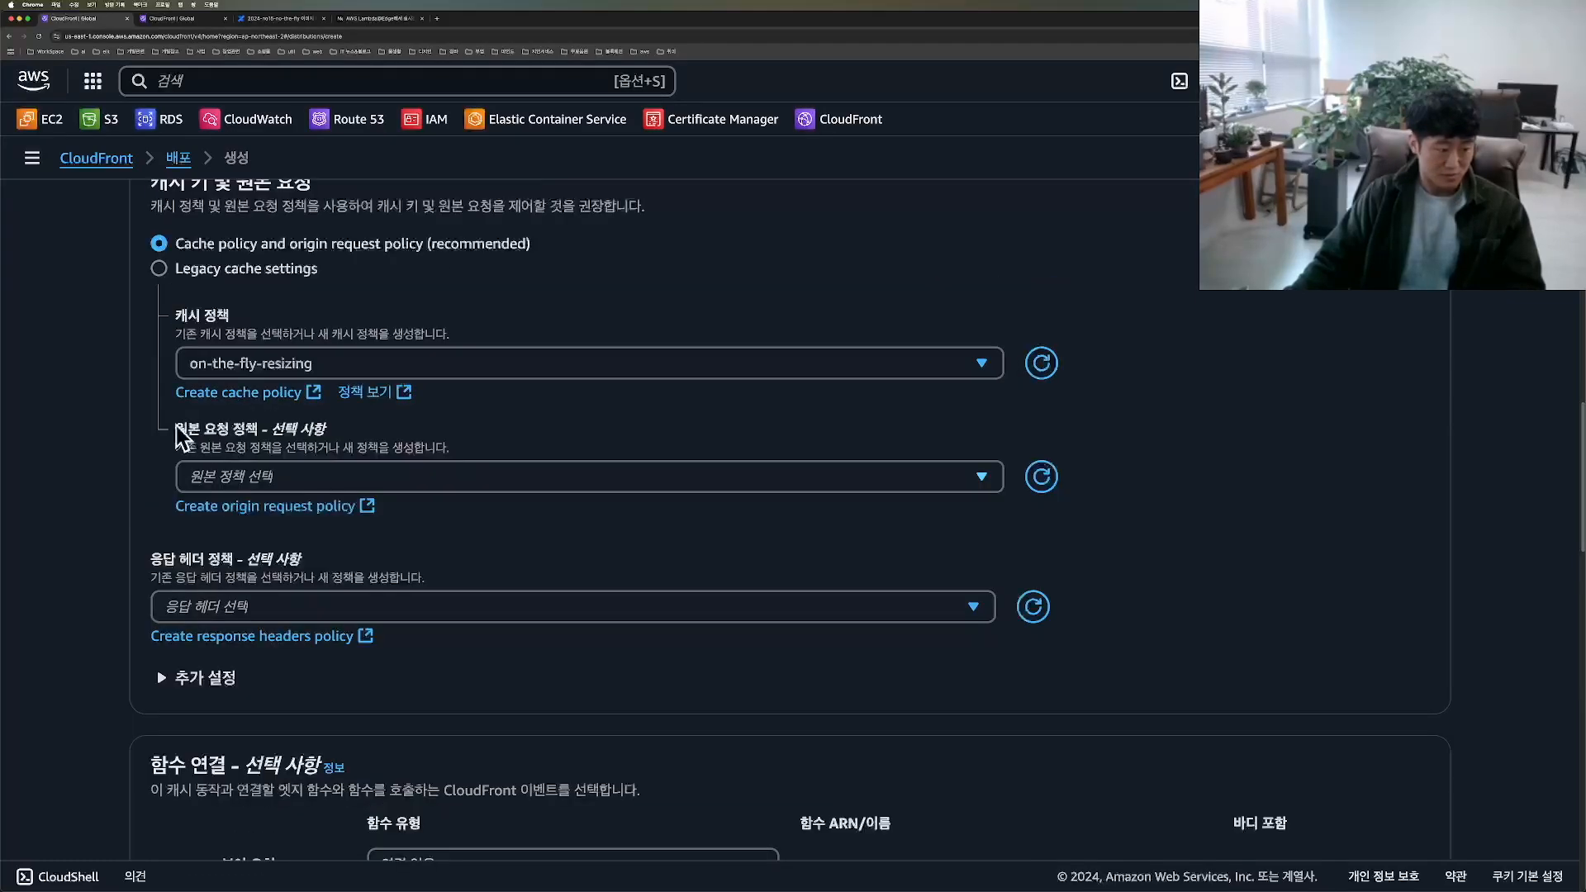
# Step: Set the origin request policy to CORS-S3Origin and the response headers policy to SimpleCORS
pyautogui.click(314, 480)
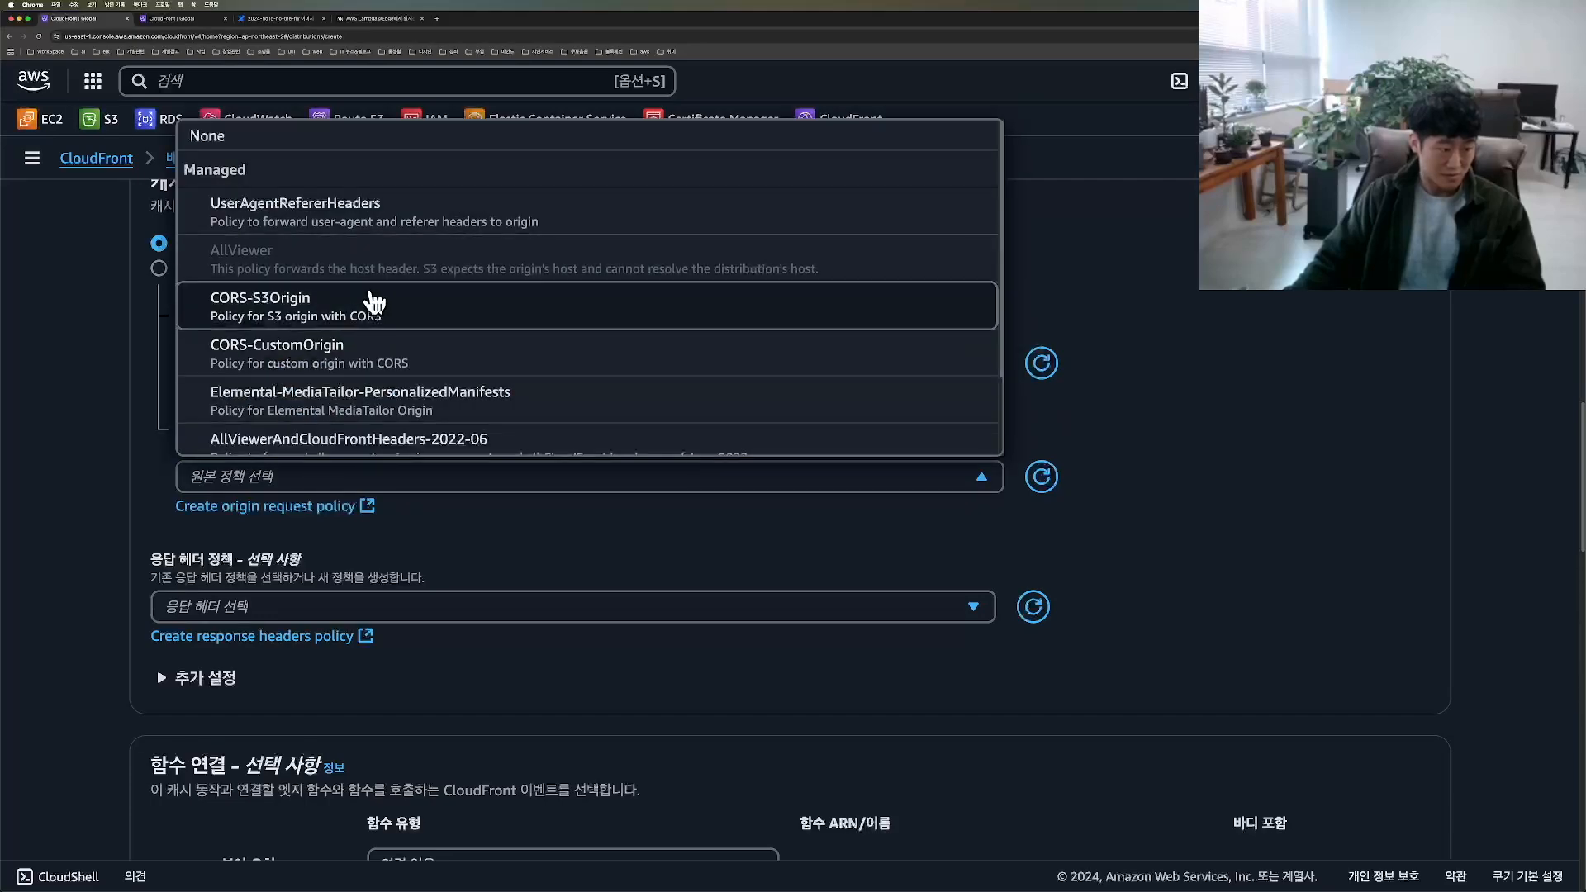
pyautogui.click(281, 326)
pyautogui.click(256, 636)
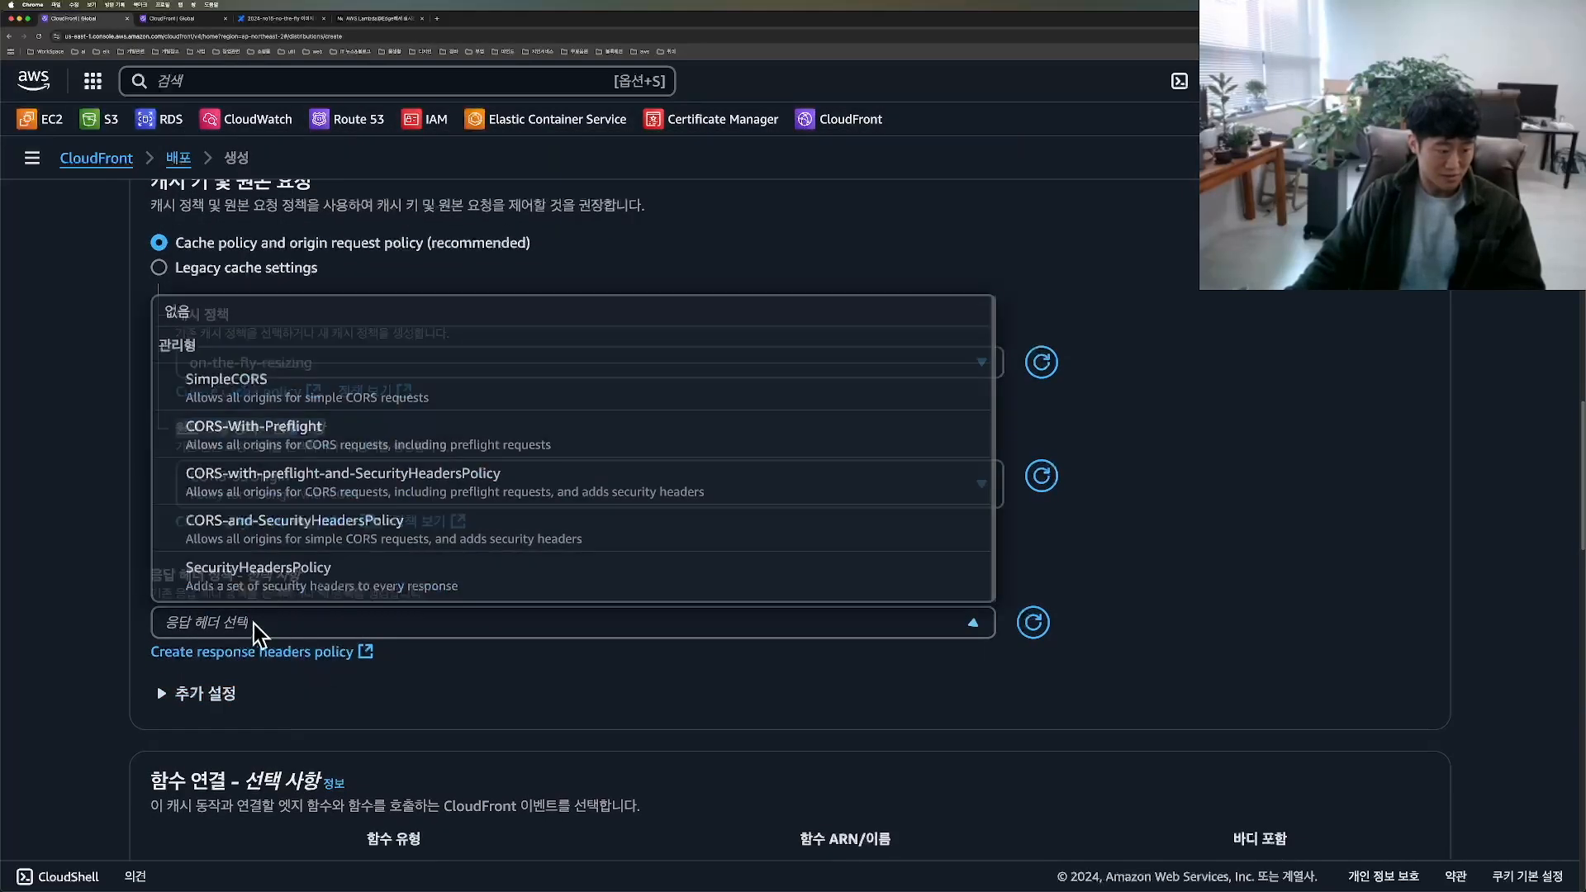
pyautogui.click(271, 395)
pyautogui.scroll(-5, 743, 644)
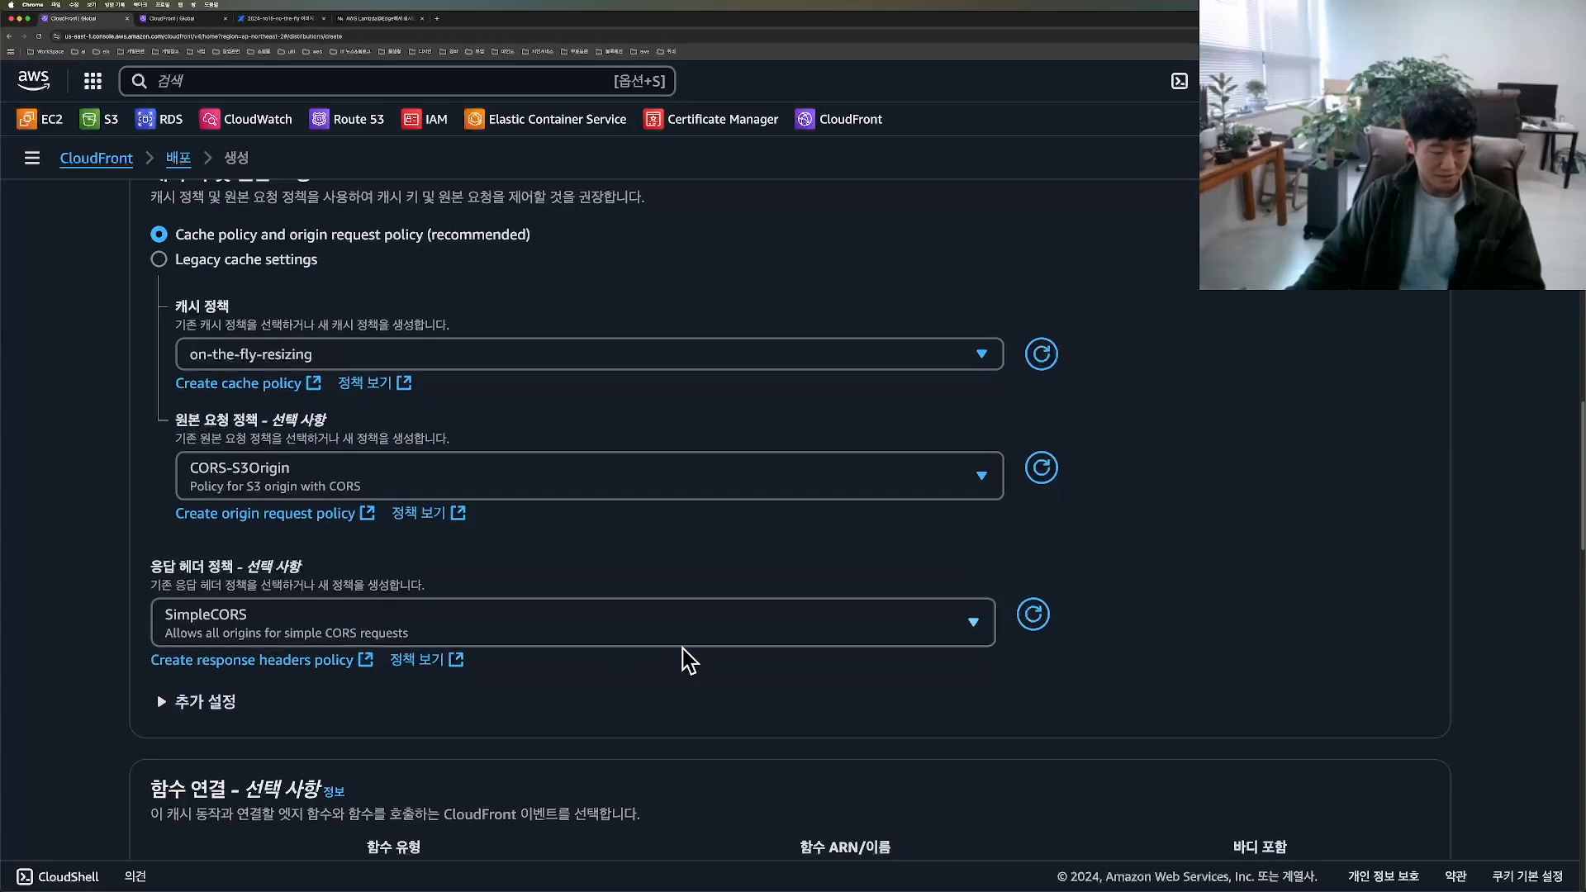
# Step: Examine the viewer and origin request and response entries in the function associations, including the type options for origin response
pyautogui.scroll(-2, 1057, 583)
pyautogui.moveTo(216, 493); pyautogui.dragTo(818, 637)
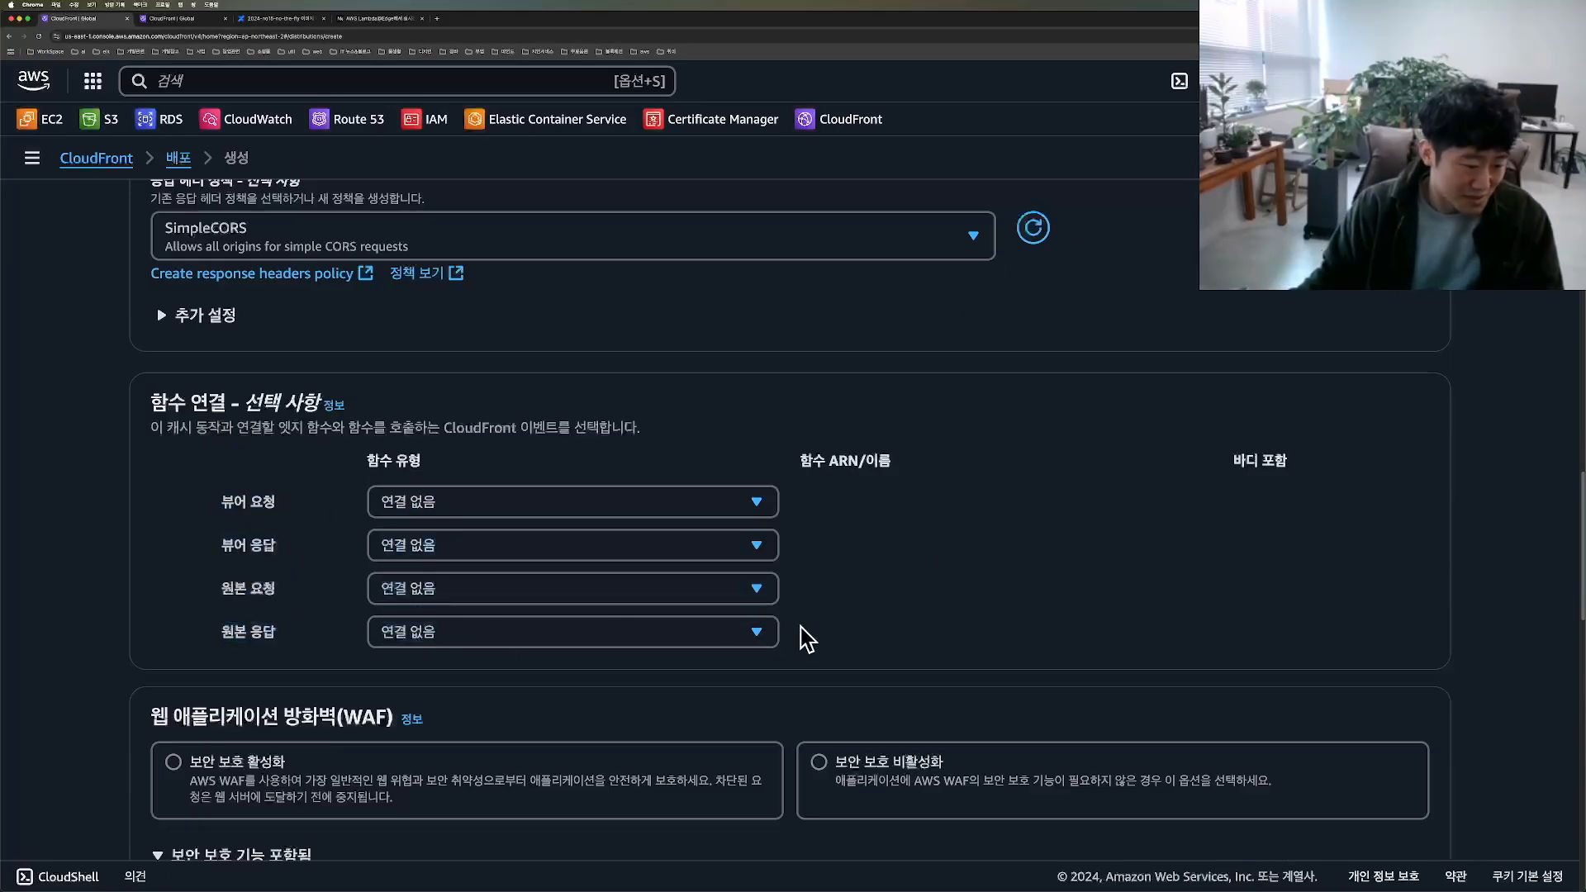
pyautogui.click(229, 502)
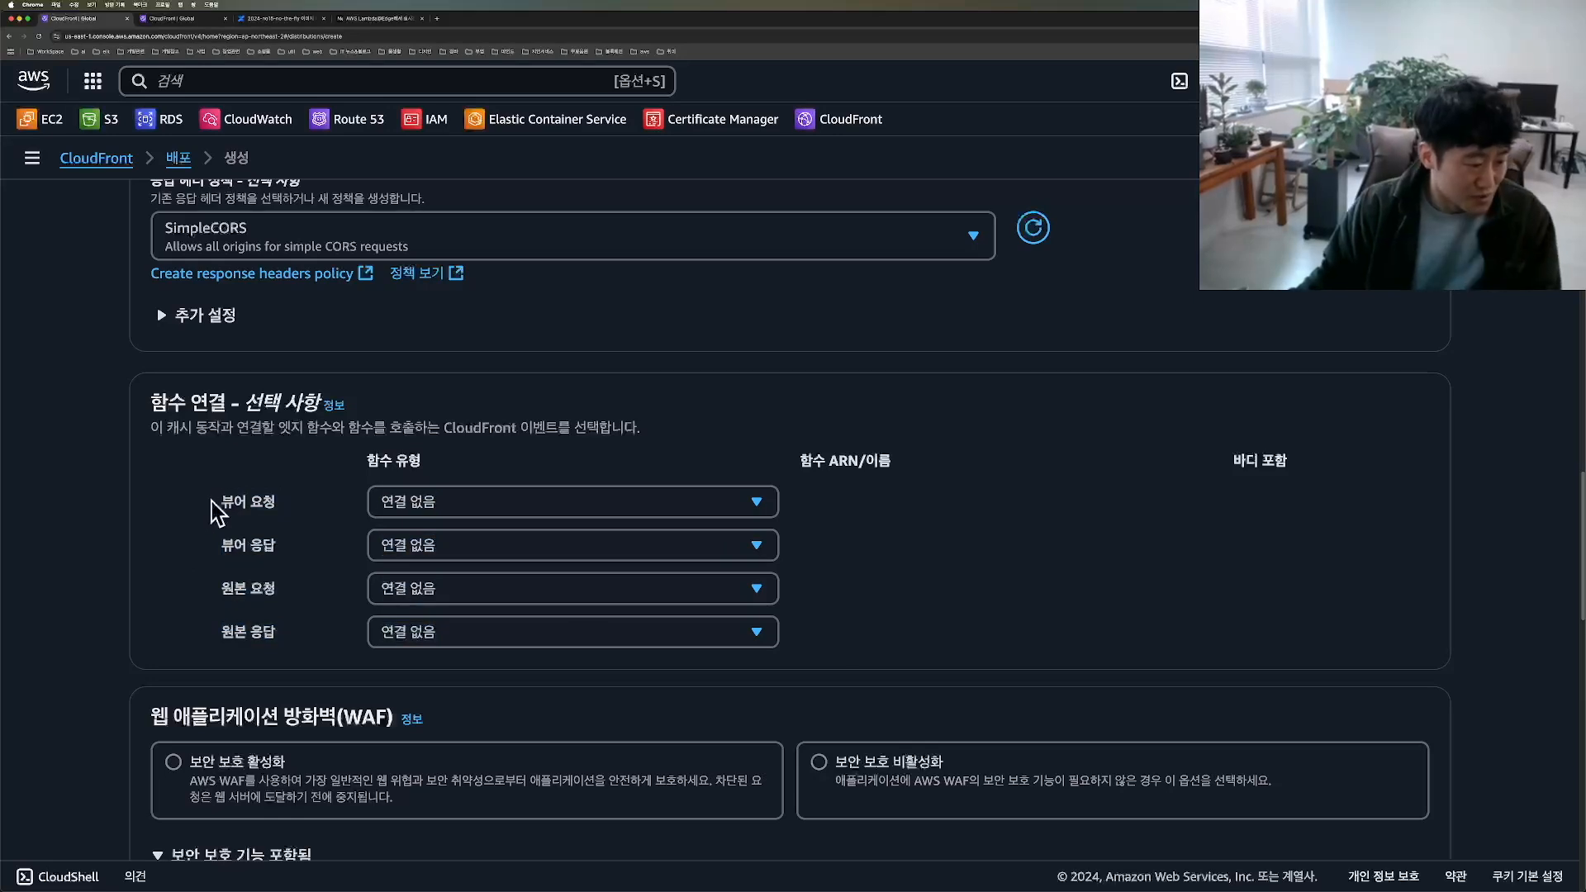
pyautogui.moveTo(219, 548); pyautogui.dragTo(288, 547)
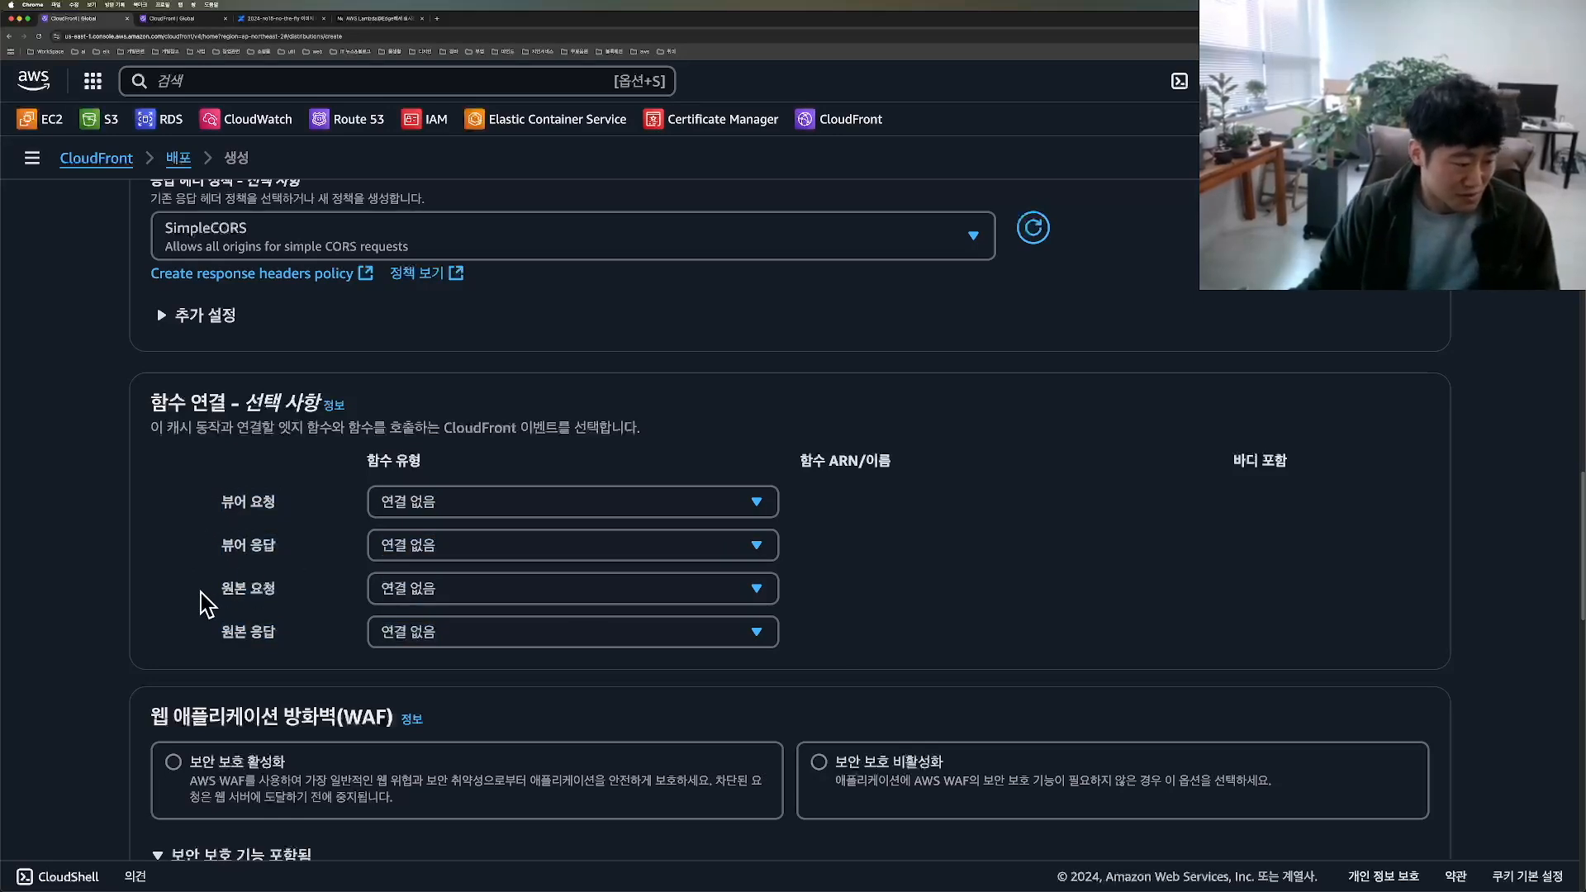
pyautogui.moveTo(207, 592); pyautogui.dragTo(290, 589)
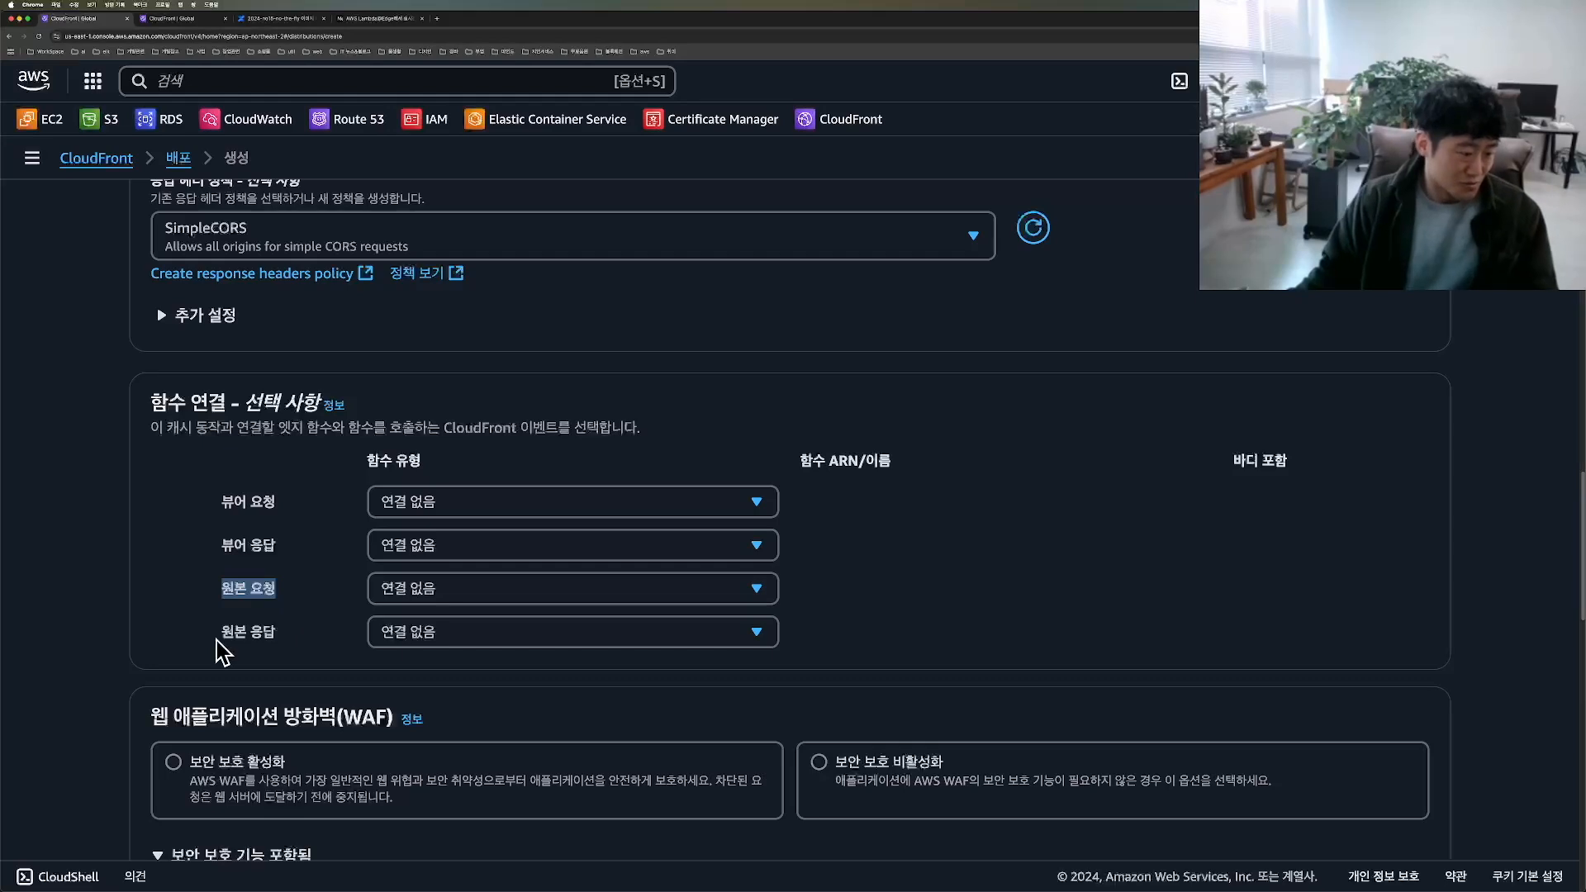
pyautogui.moveTo(216, 636); pyautogui.dragTo(281, 646)
pyautogui.click(446, 638)
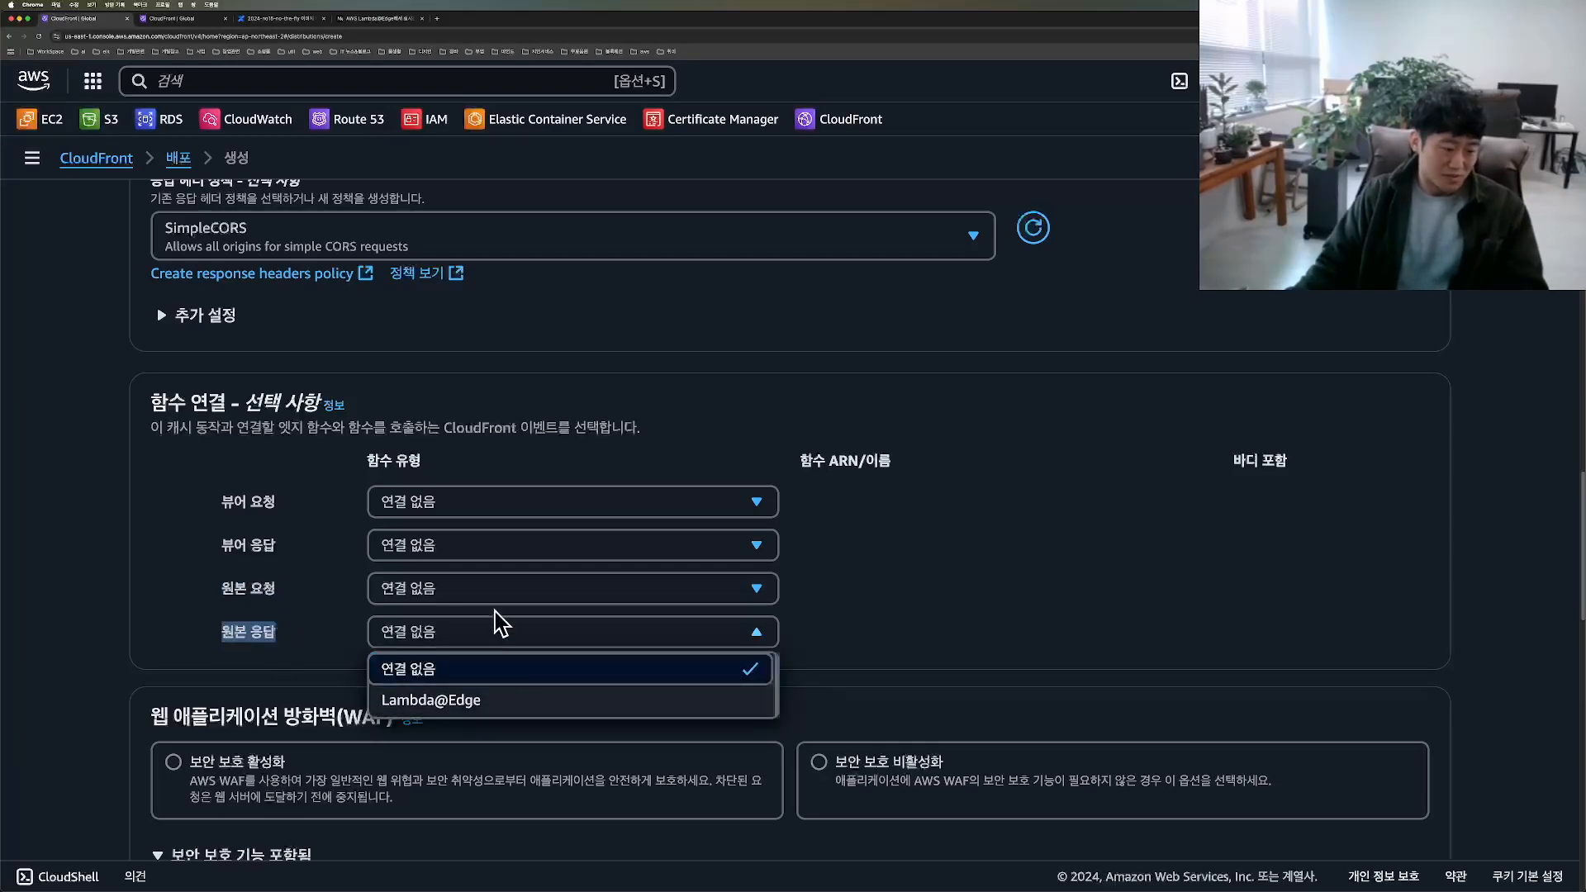
# Step: Switch to the Confluence page and examine the viewer and origin request and response events in the CloudFront diagram
pyautogui.press('super+3')
pyautogui.hotkey('ctrl', 'a')
pyautogui.moveTo(314, 477); pyautogui.dragTo(391, 365)
pyautogui.moveTo(721, 453)
pyautogui.mouseDown()
pyautogui.moveTo(702, 449)
pyautogui.moveTo(813, 487)
pyautogui.mouseUp()
pyautogui.moveTo(640, 611)
pyautogui.mouseDown()
pyautogui.moveTo(737, 524)
pyautogui.moveTo(717, 607)
pyautogui.mouseUp()
pyautogui.moveTo(319, 610); pyautogui.dragTo(396, 637)
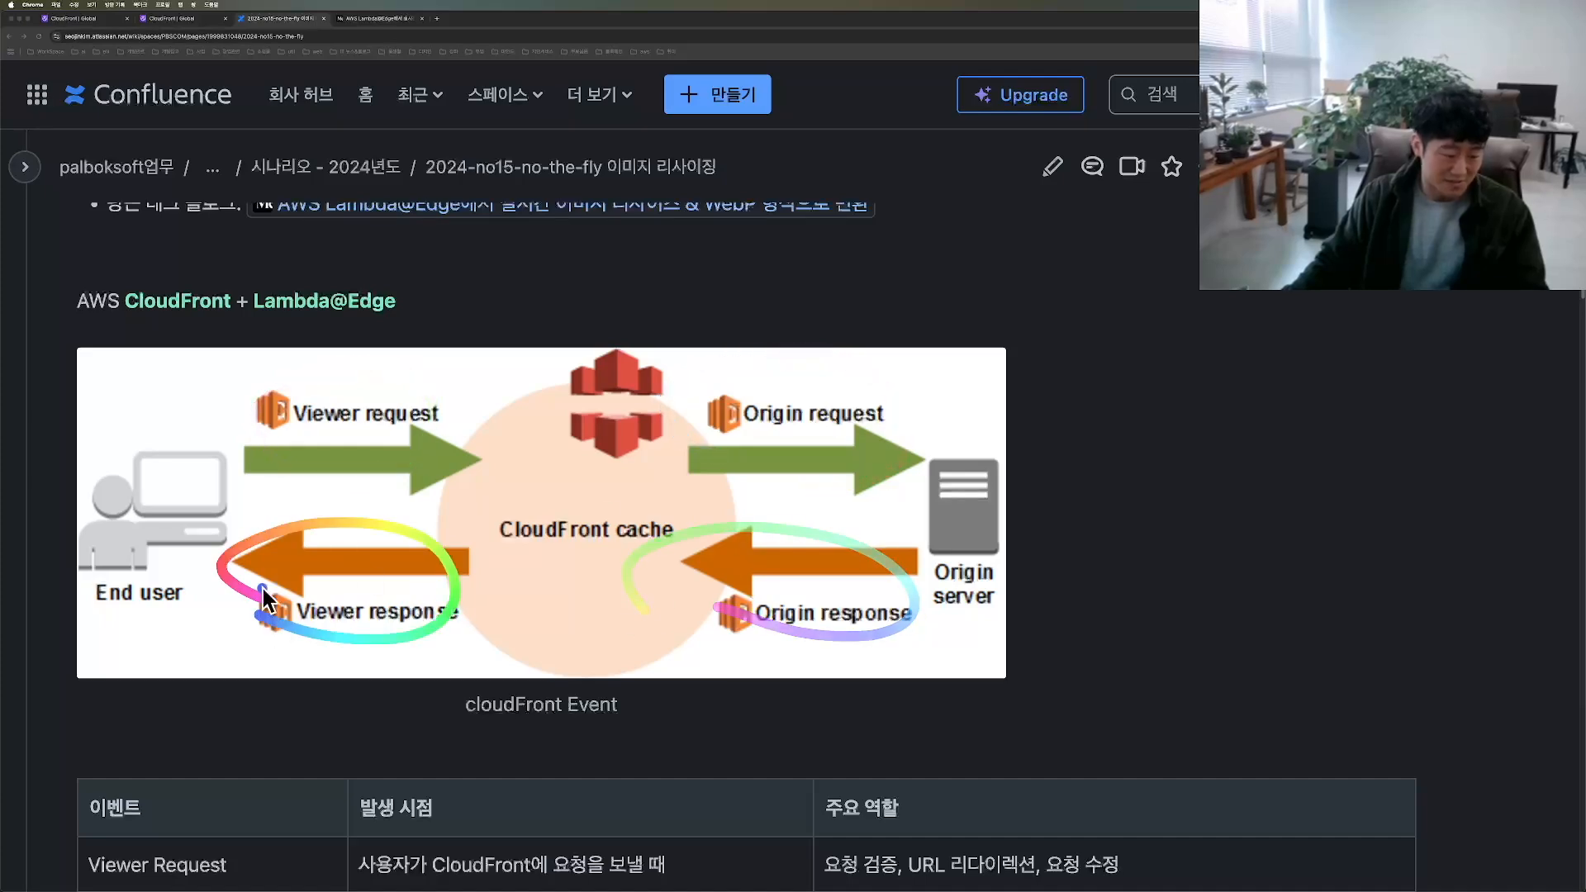
# Step: Return to the distribution form, disable WAF security protection, and set the price class to North America, Europe, Asia, Middle East and Africa
pyautogui.click(67, 19)
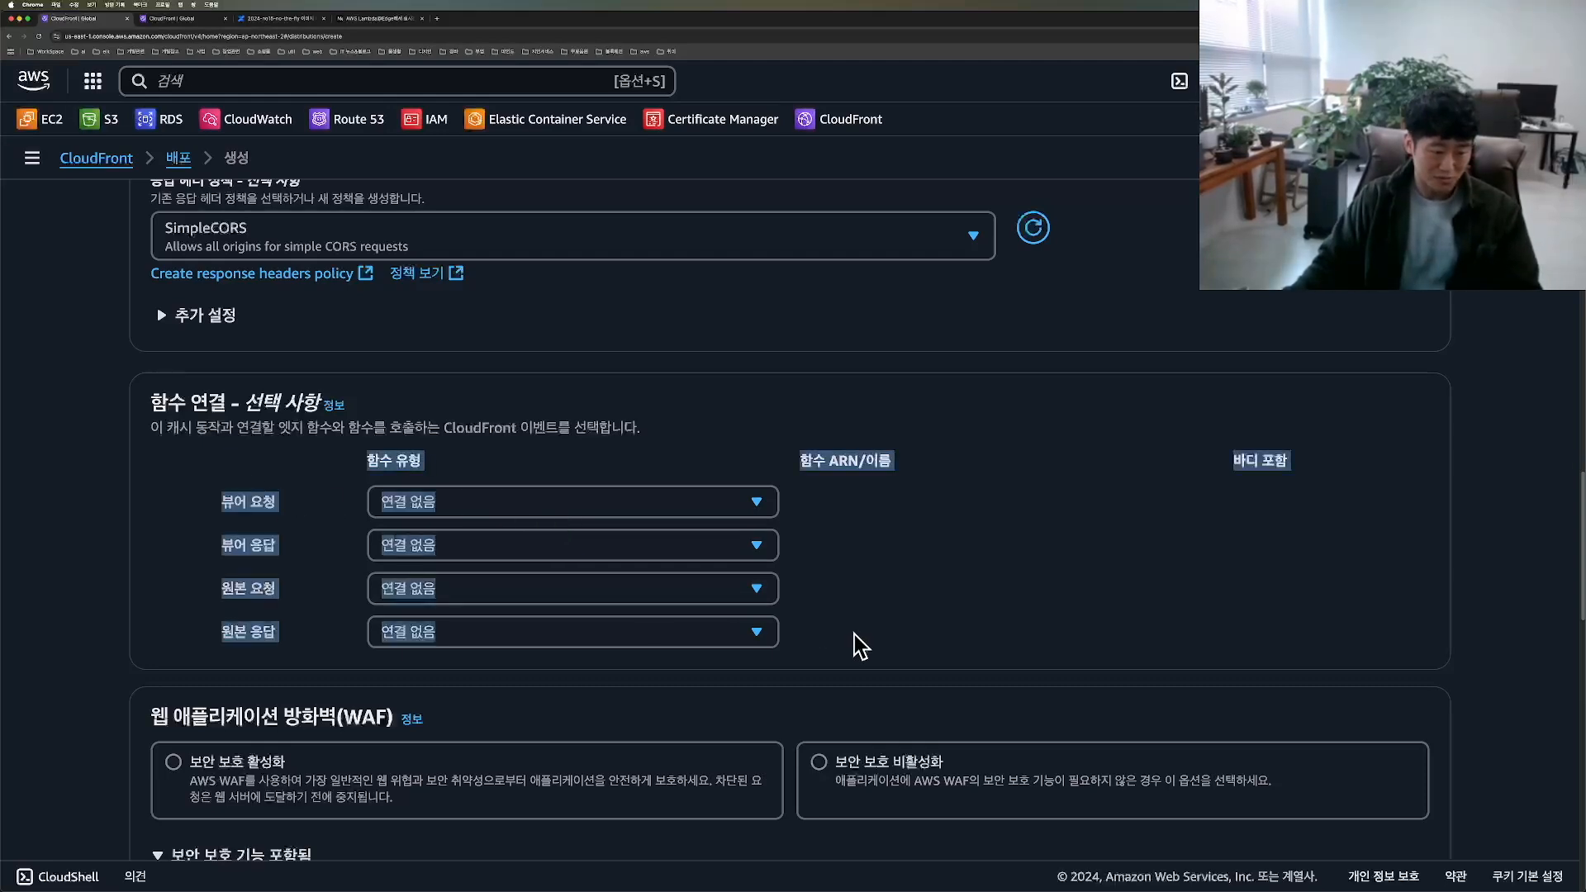
pyautogui.scroll(-4, 855, 652)
pyautogui.click(885, 445)
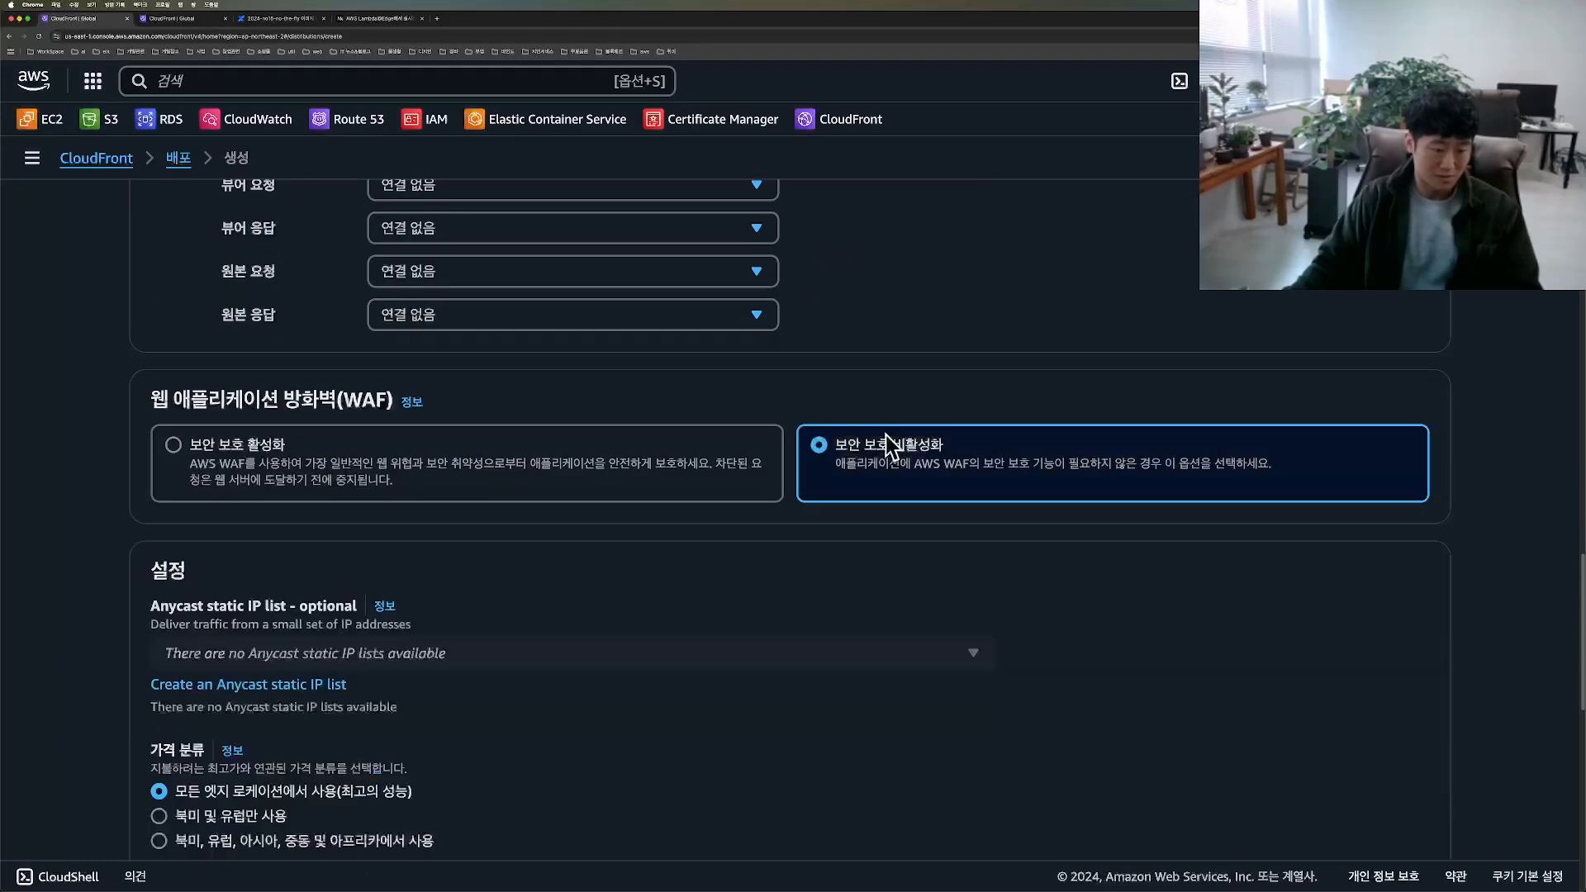
pyautogui.scroll(-2, 612, 637)
pyautogui.click(202, 673)
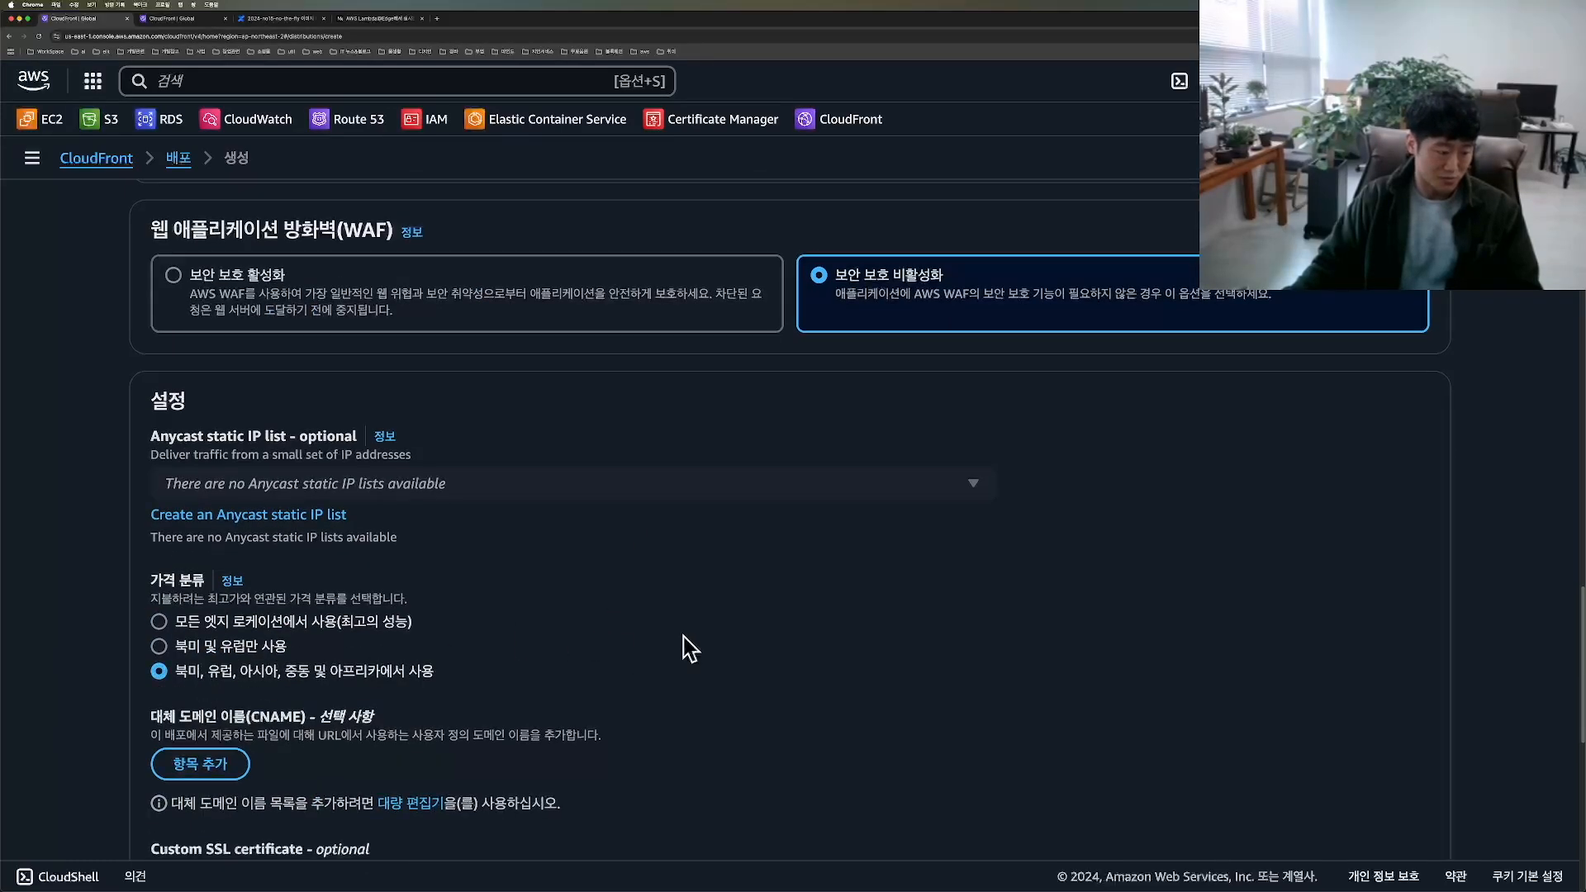
# Step: Create the distribution without an alternate domain name or custom SSL certificate, keeping the remaining settings at their defaults
pyautogui.scroll(-4, 447, 693)
pyautogui.click(264, 578)
pyautogui.click(758, 485)
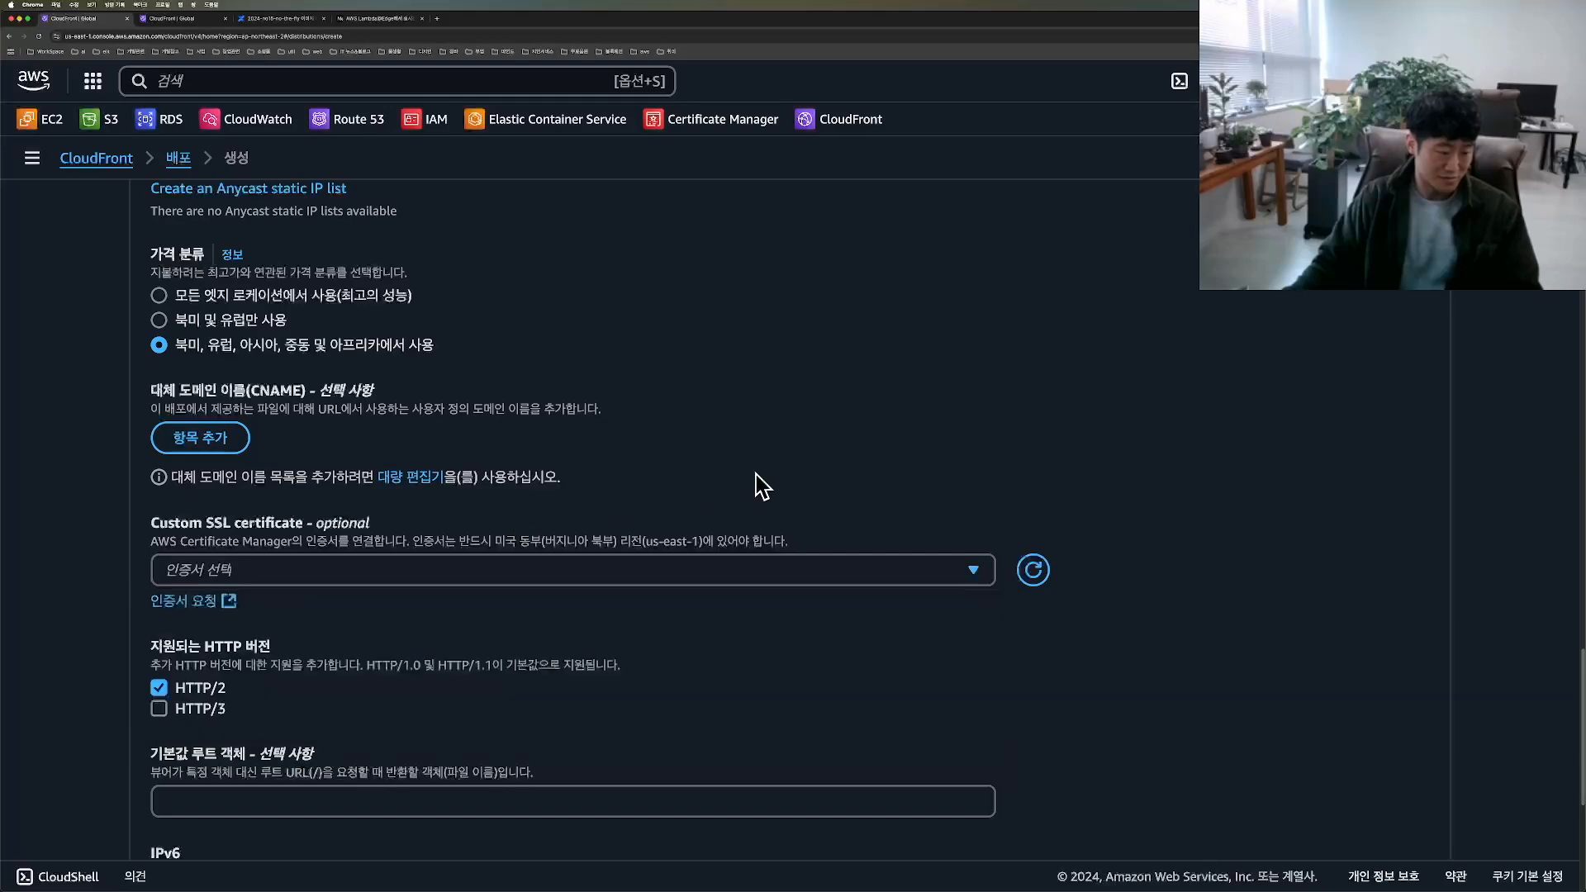
pyautogui.scroll(-4, 474, 631)
pyautogui.scroll(-2, 337, 642)
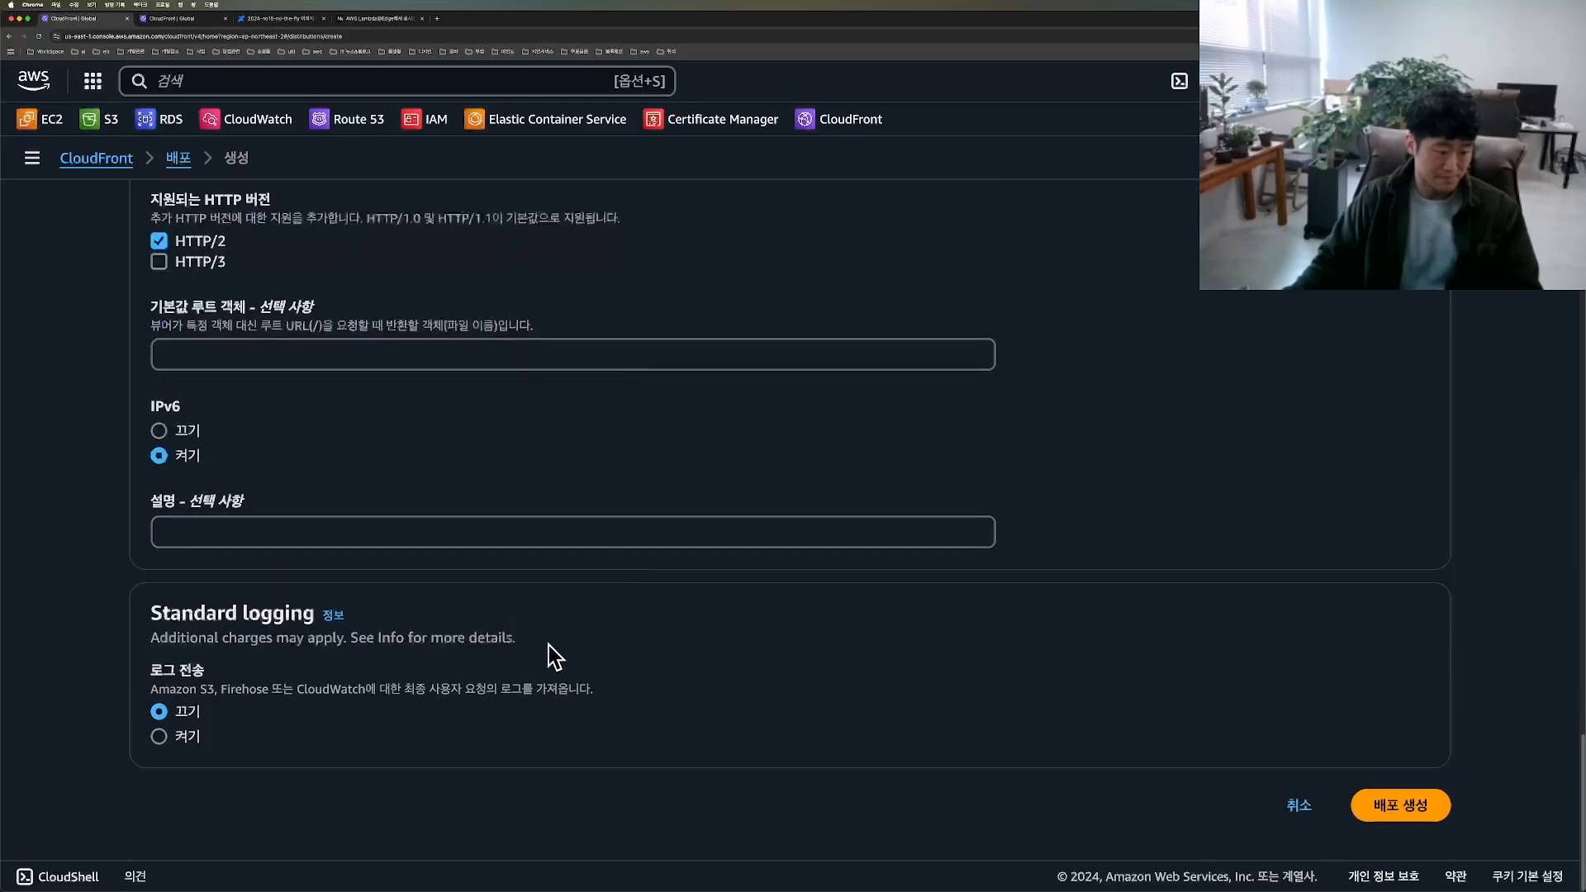
pyautogui.click(1396, 806)
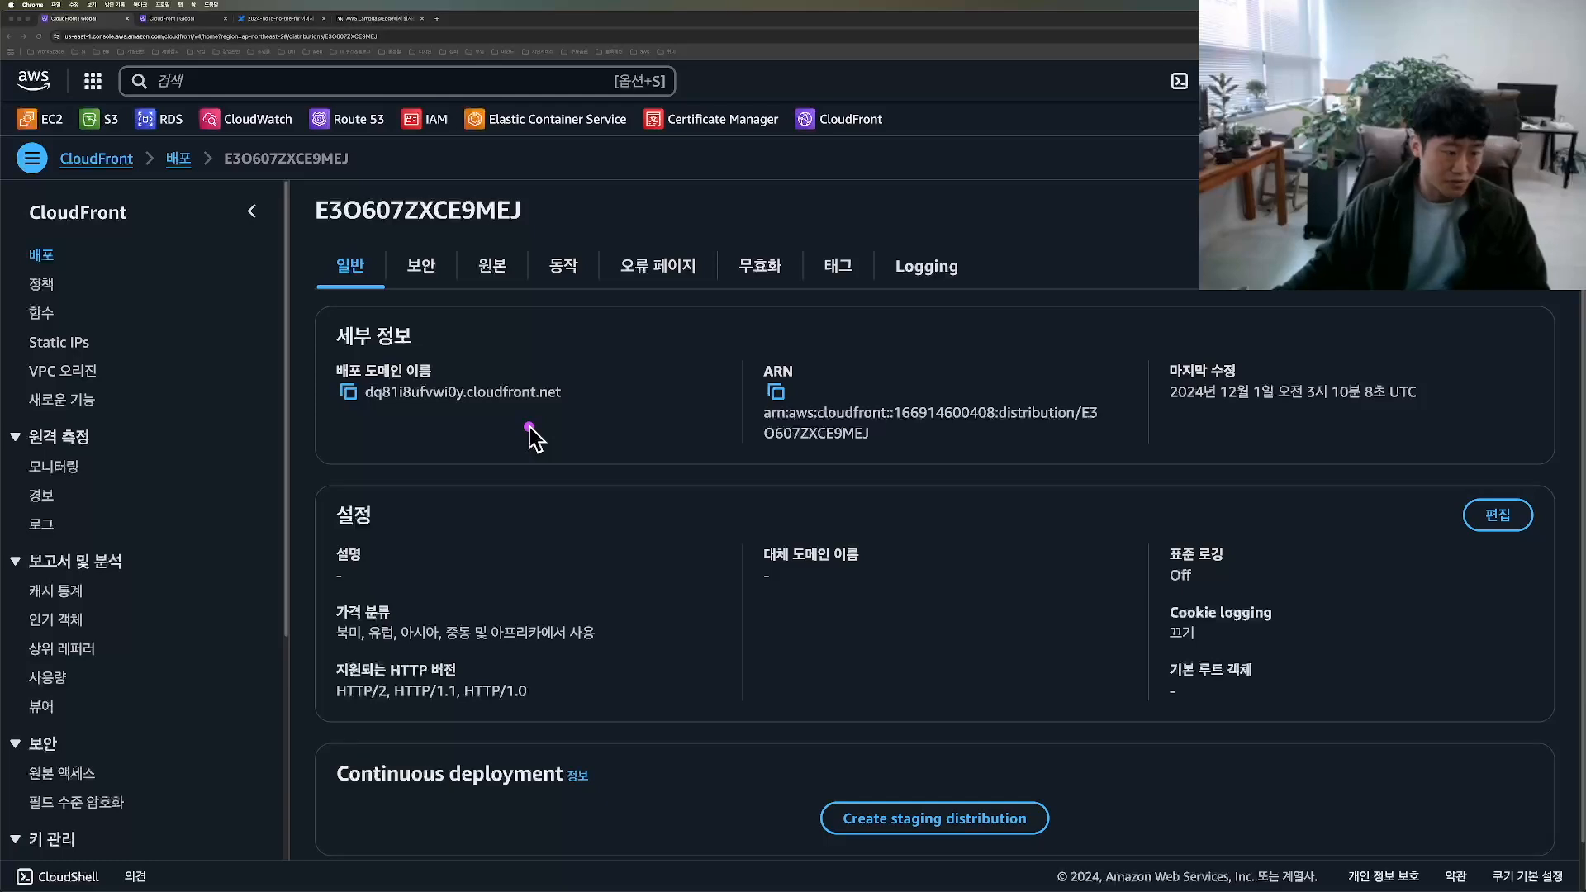
# Step: Switch to the Amazon S3 console and open the details of img-10.jpg under resources/products/0 in the palbok-test-s3 bucket
pyautogui.moveTo(318, 354); pyautogui.dragTo(297, 376)
pyautogui.moveTo(322, 446)
pyautogui.mouseDown()
pyautogui.moveTo(609, 461)
pyautogui.moveTo(314, 351)
pyautogui.moveTo(372, 417)
pyautogui.mouseUp()
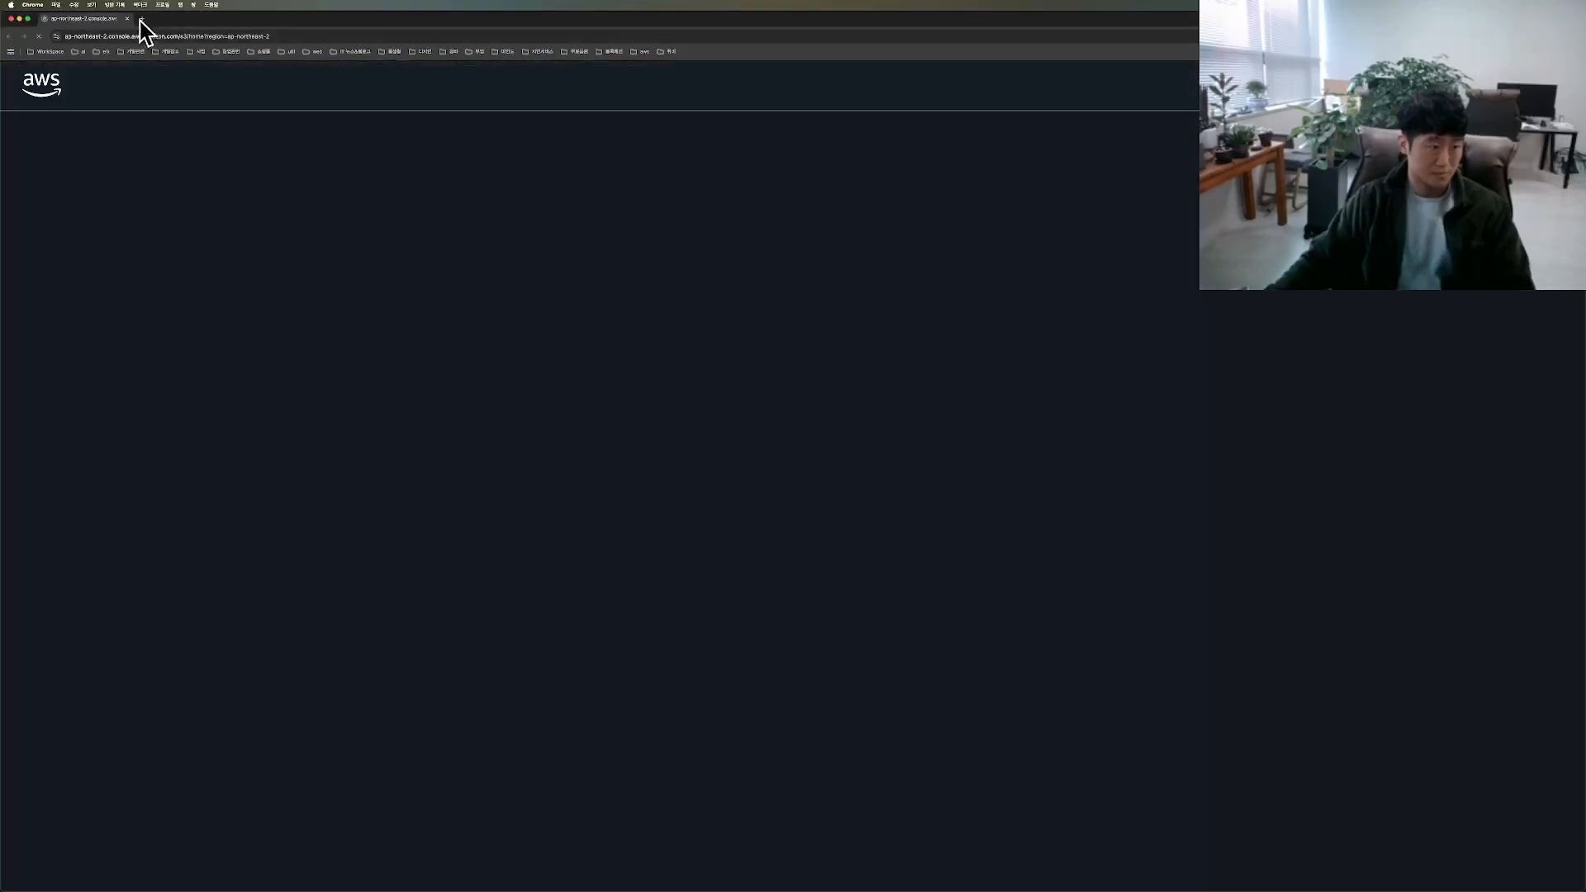
pyautogui.moveTo(436, 23); pyautogui.dragTo(368, 20)
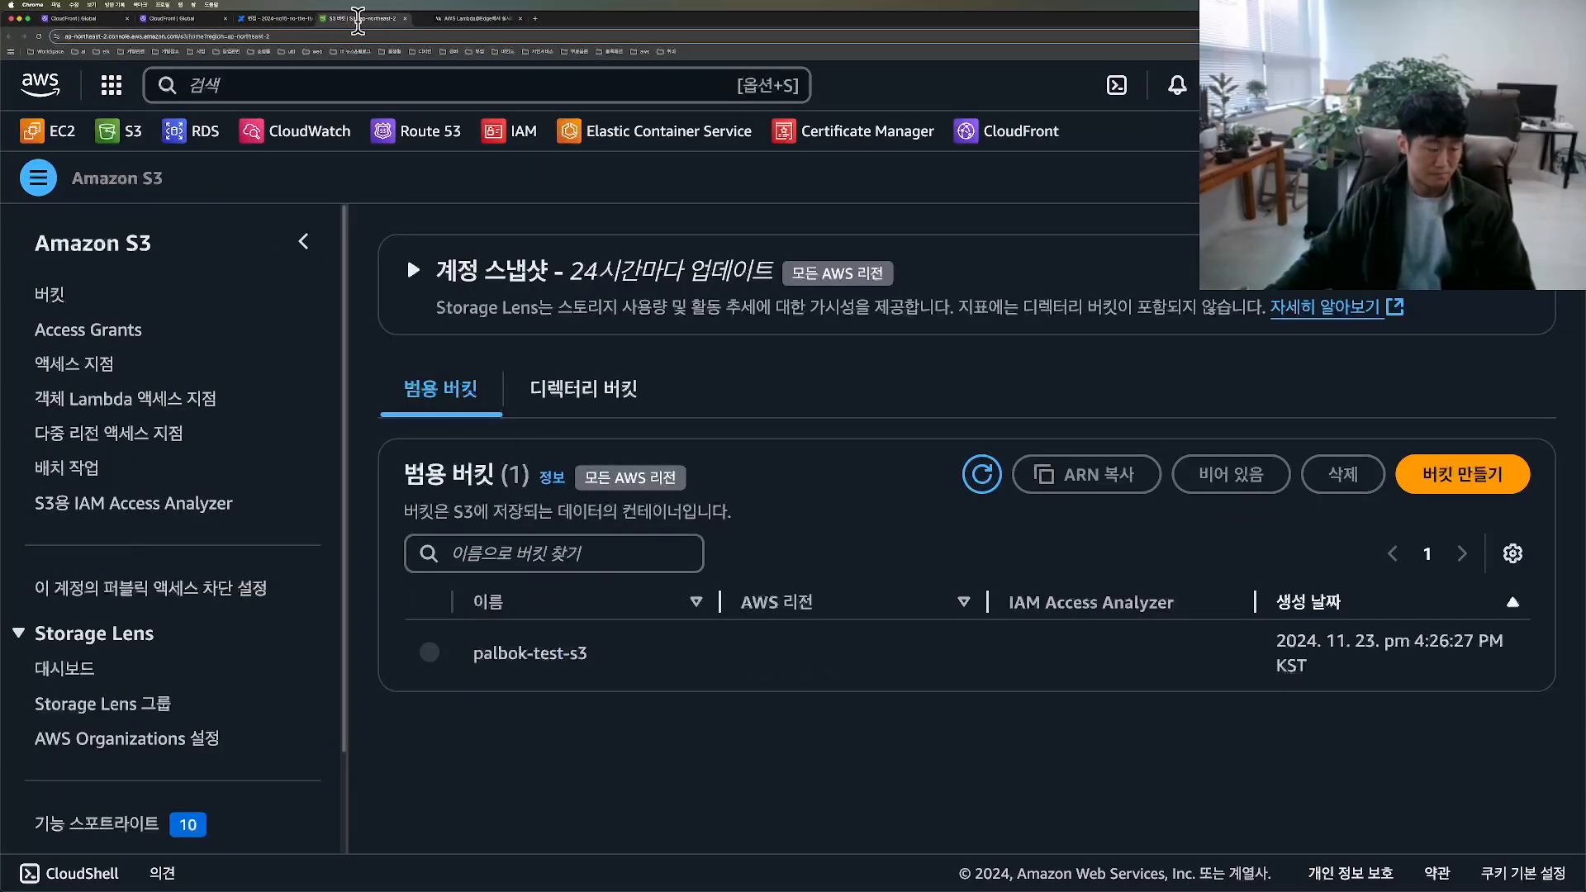
pyautogui.click(548, 661)
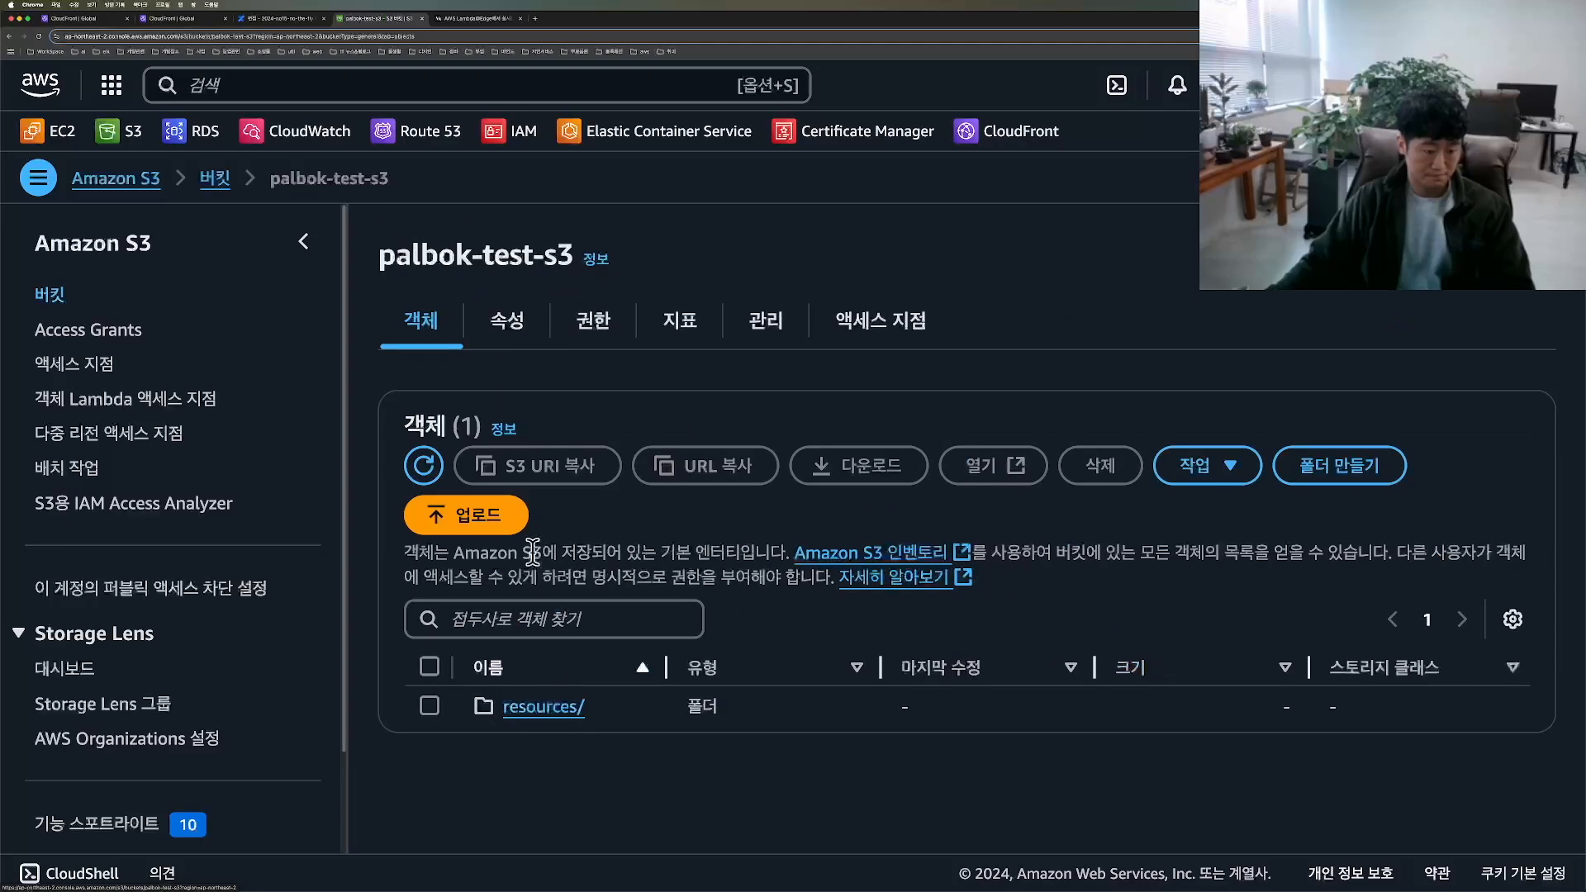
pyautogui.click(547, 708)
pyautogui.click(519, 704)
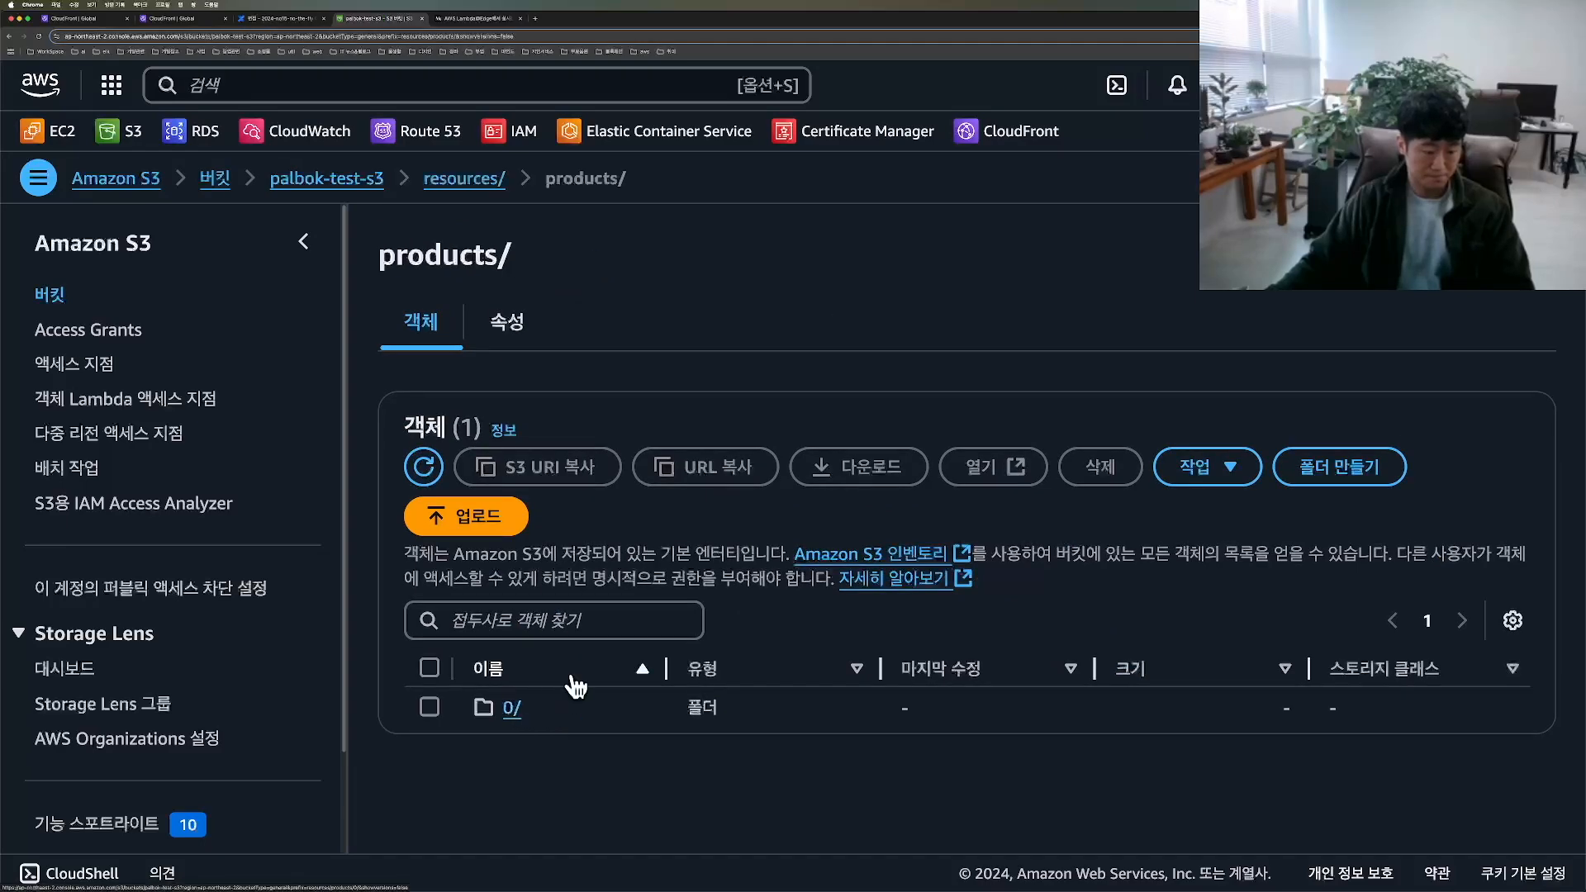
pyautogui.click(514, 709)
pyautogui.click(522, 709)
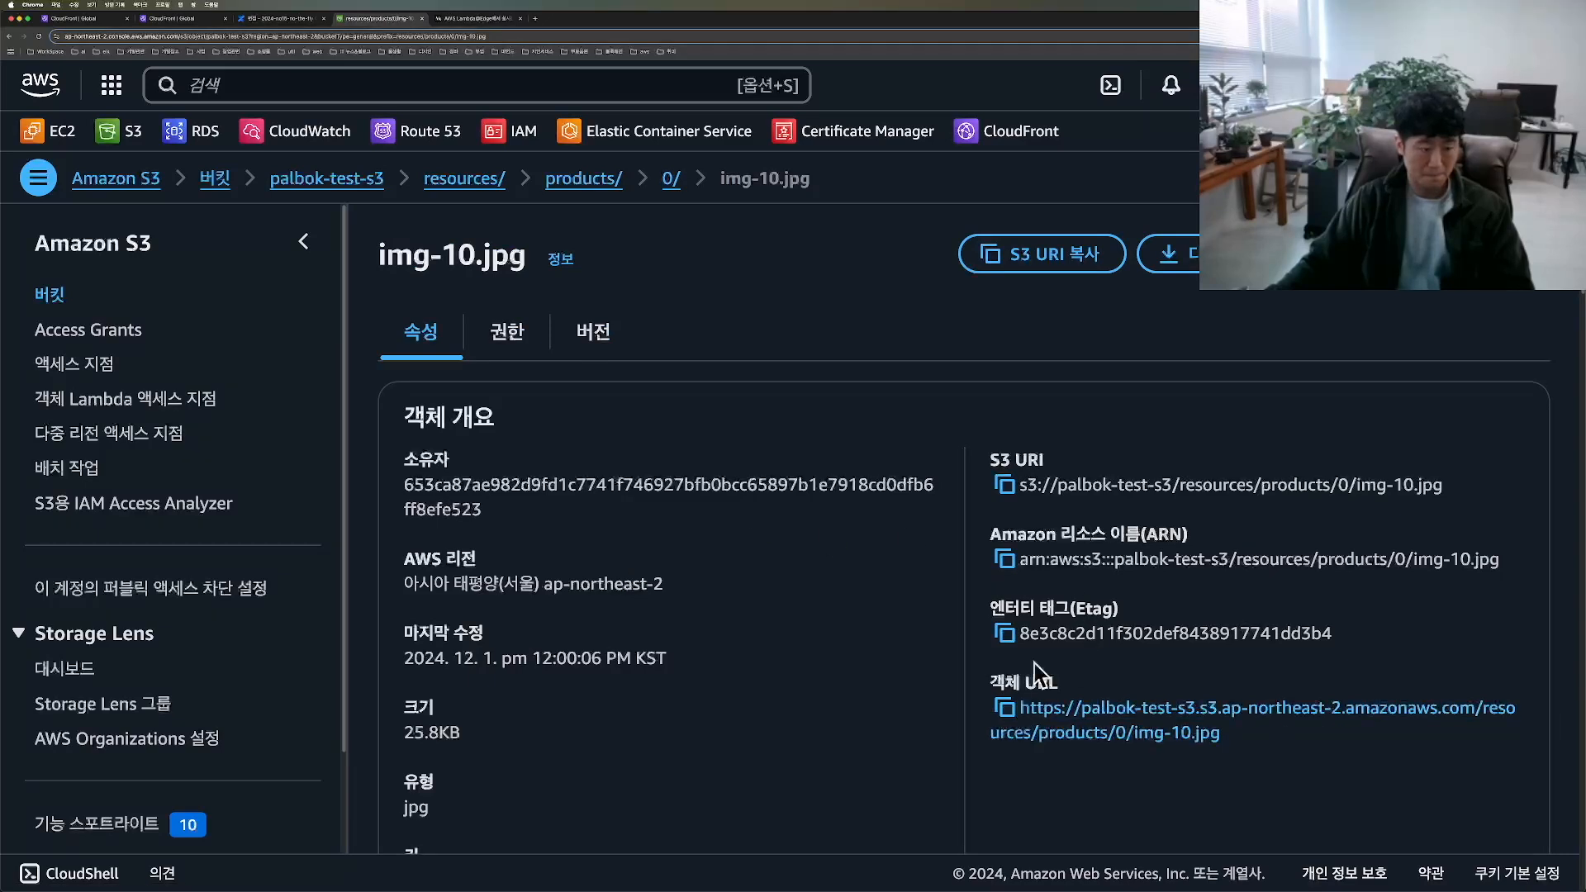
# Step: Copy the object URL of img-10.jpg and open the image in a new browser tab
pyautogui.click(1005, 709)
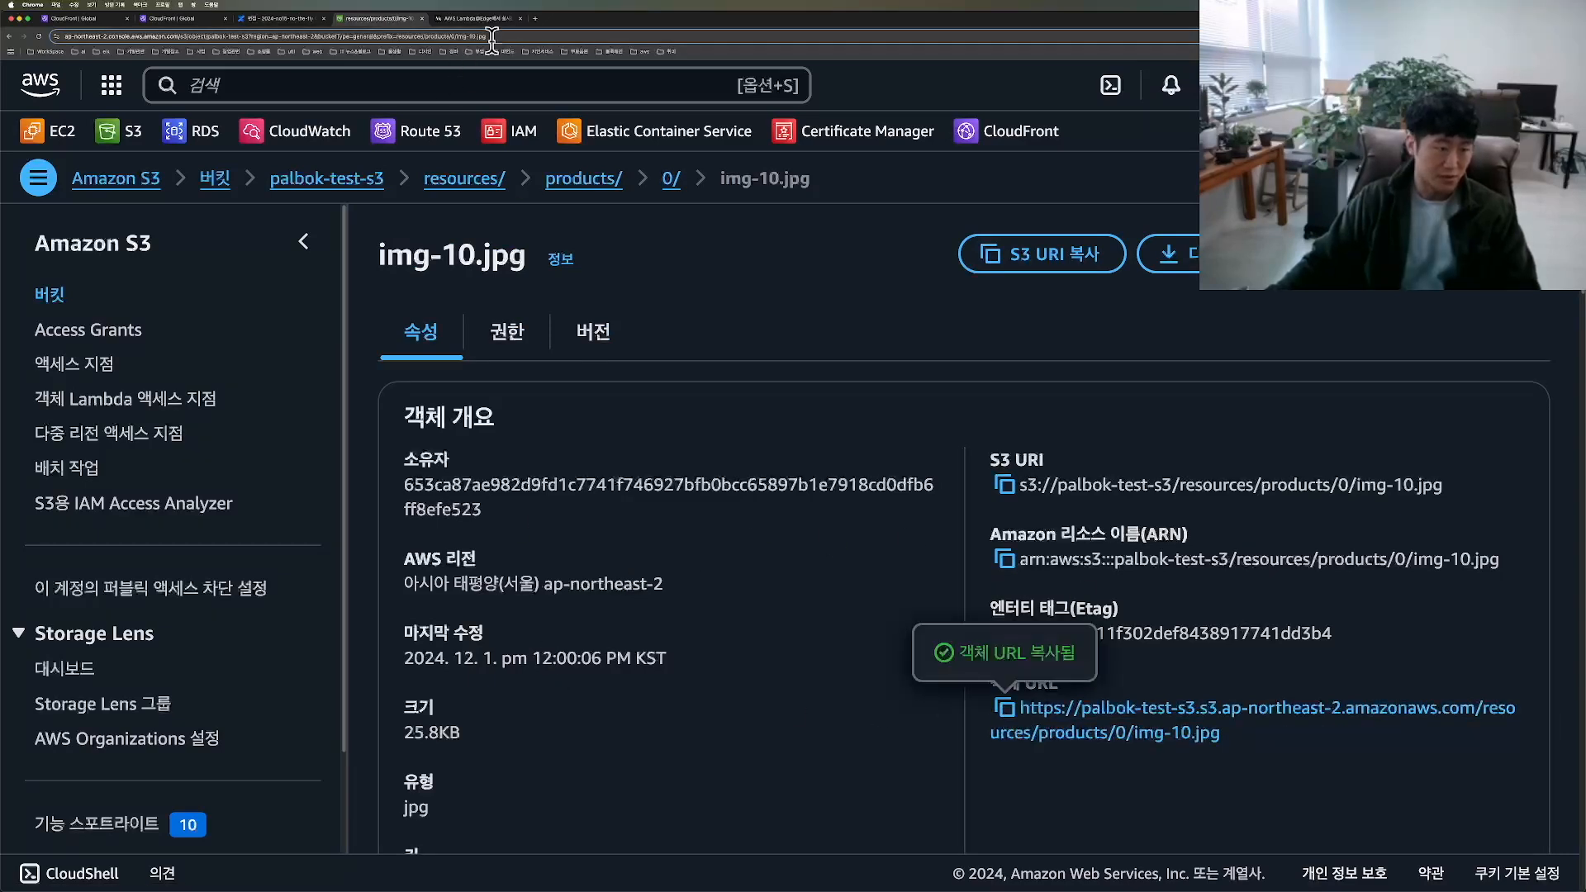
pyautogui.click(536, 18)
pyautogui.press('super+v')
pyautogui.press('Return')
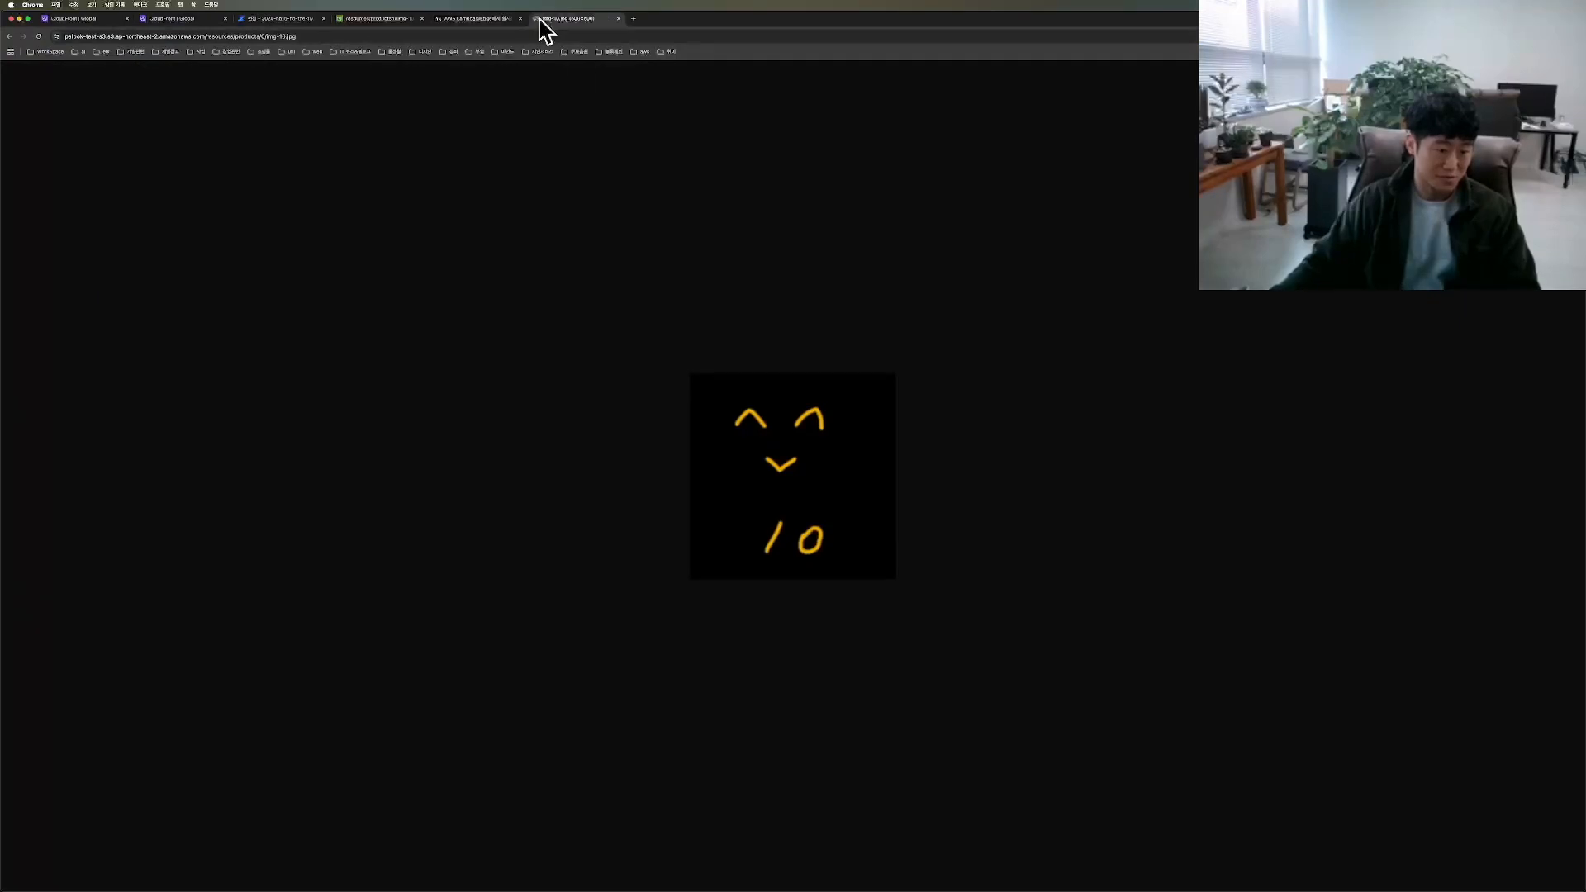
# Step: Switch to the Confluence page and paste the S3 object URL above the CloudFront URL in the test section
pyautogui.click(256, 19)
pyautogui.scroll(-1, 330, 627)
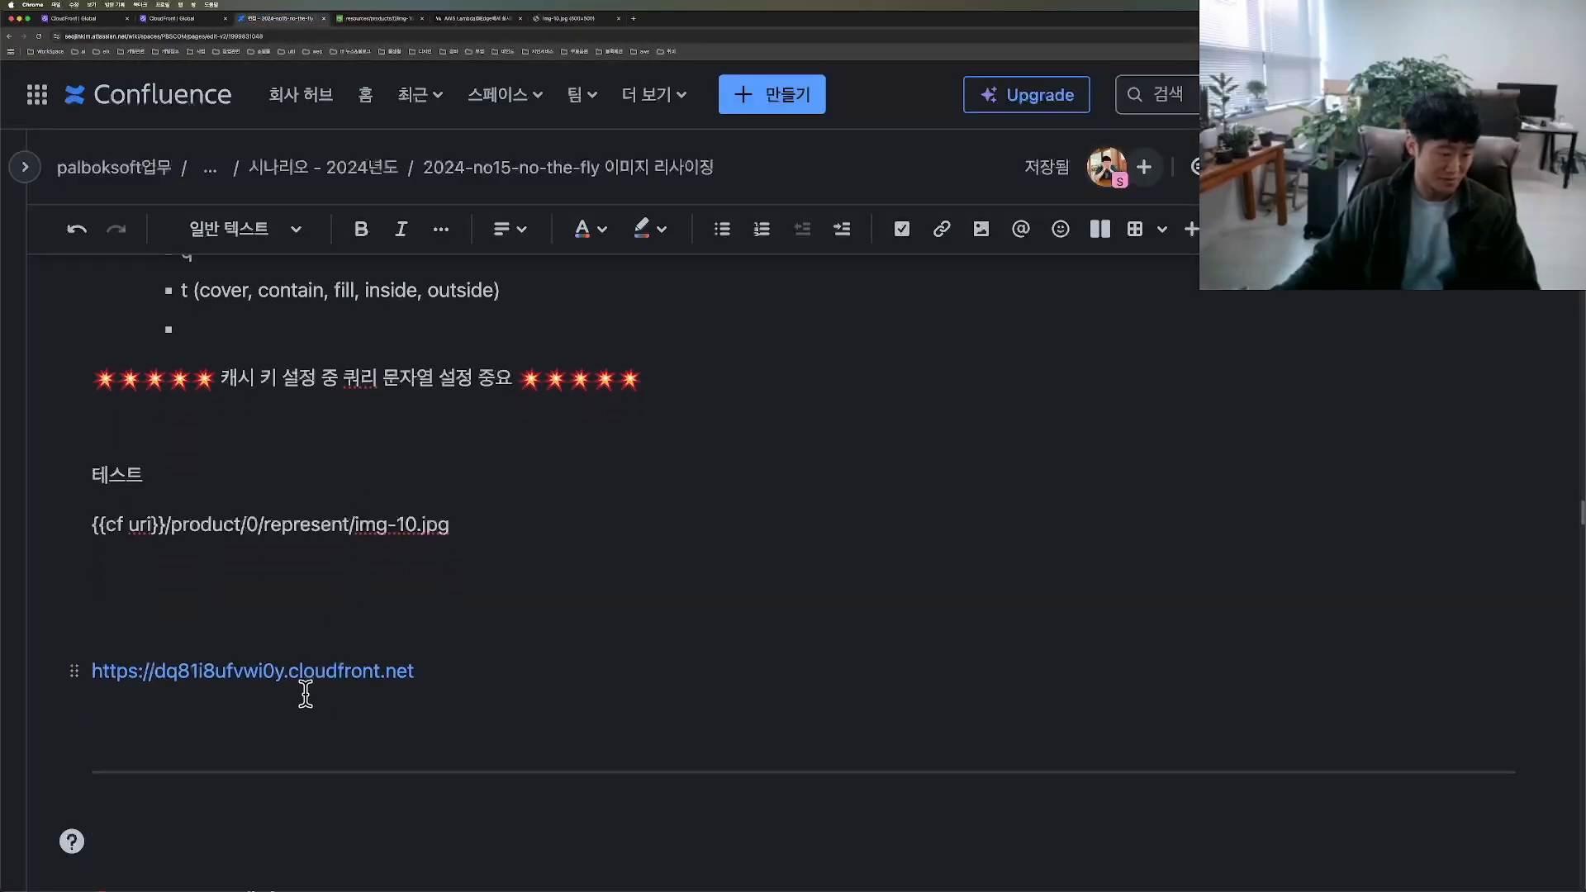
pyautogui.press('super+v')
pyautogui.scroll(-1, 660, 574)
# Step: Append the S3 URL's path /products/0/img-10.jpg to the CloudFront domain URL on the page
pyautogui.moveTo(699, 570); pyautogui.dragTo(91, 569)
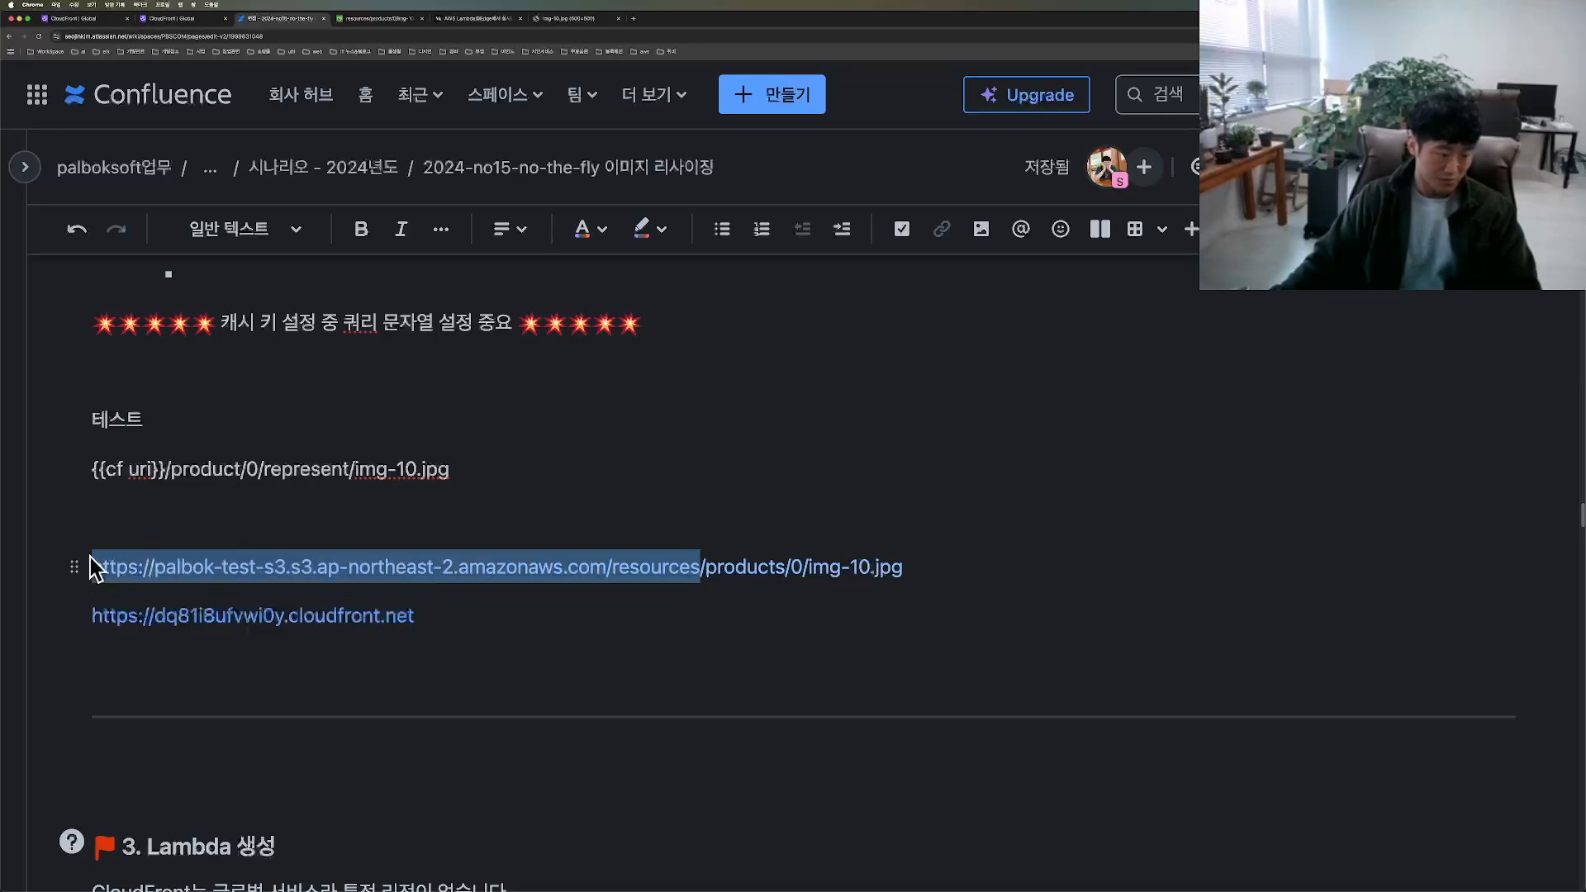
pyautogui.moveTo(983, 590); pyautogui.dragTo(735, 570)
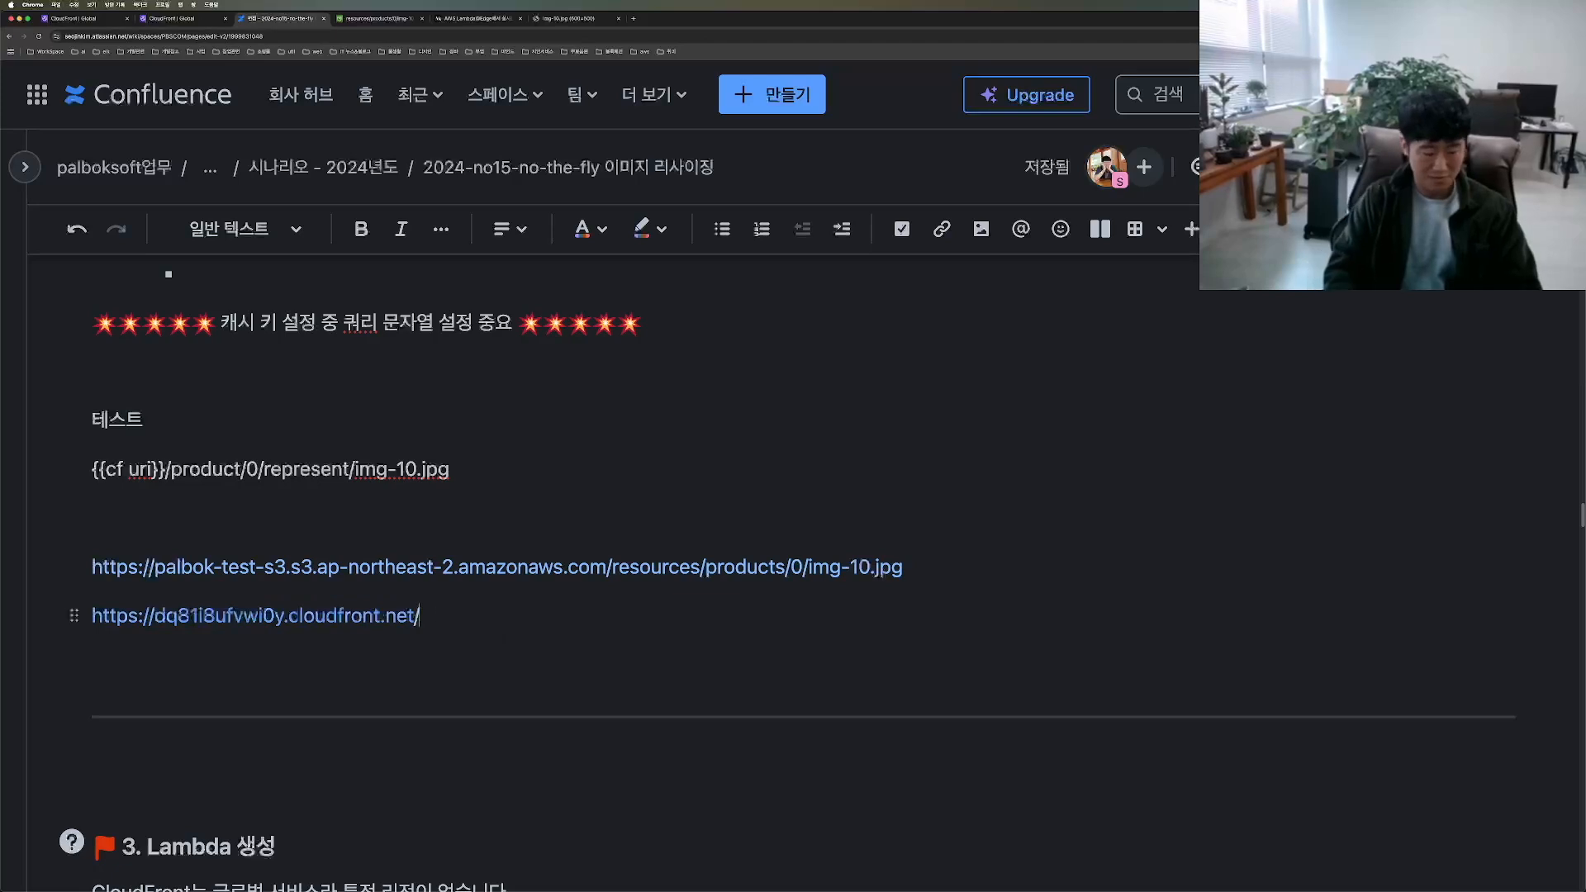
pyautogui.press('super+v')
# Step: Copy the complete CloudFront image URL and load it in a new browser tab to test the distribution
pyautogui.press('super+shift+Left')
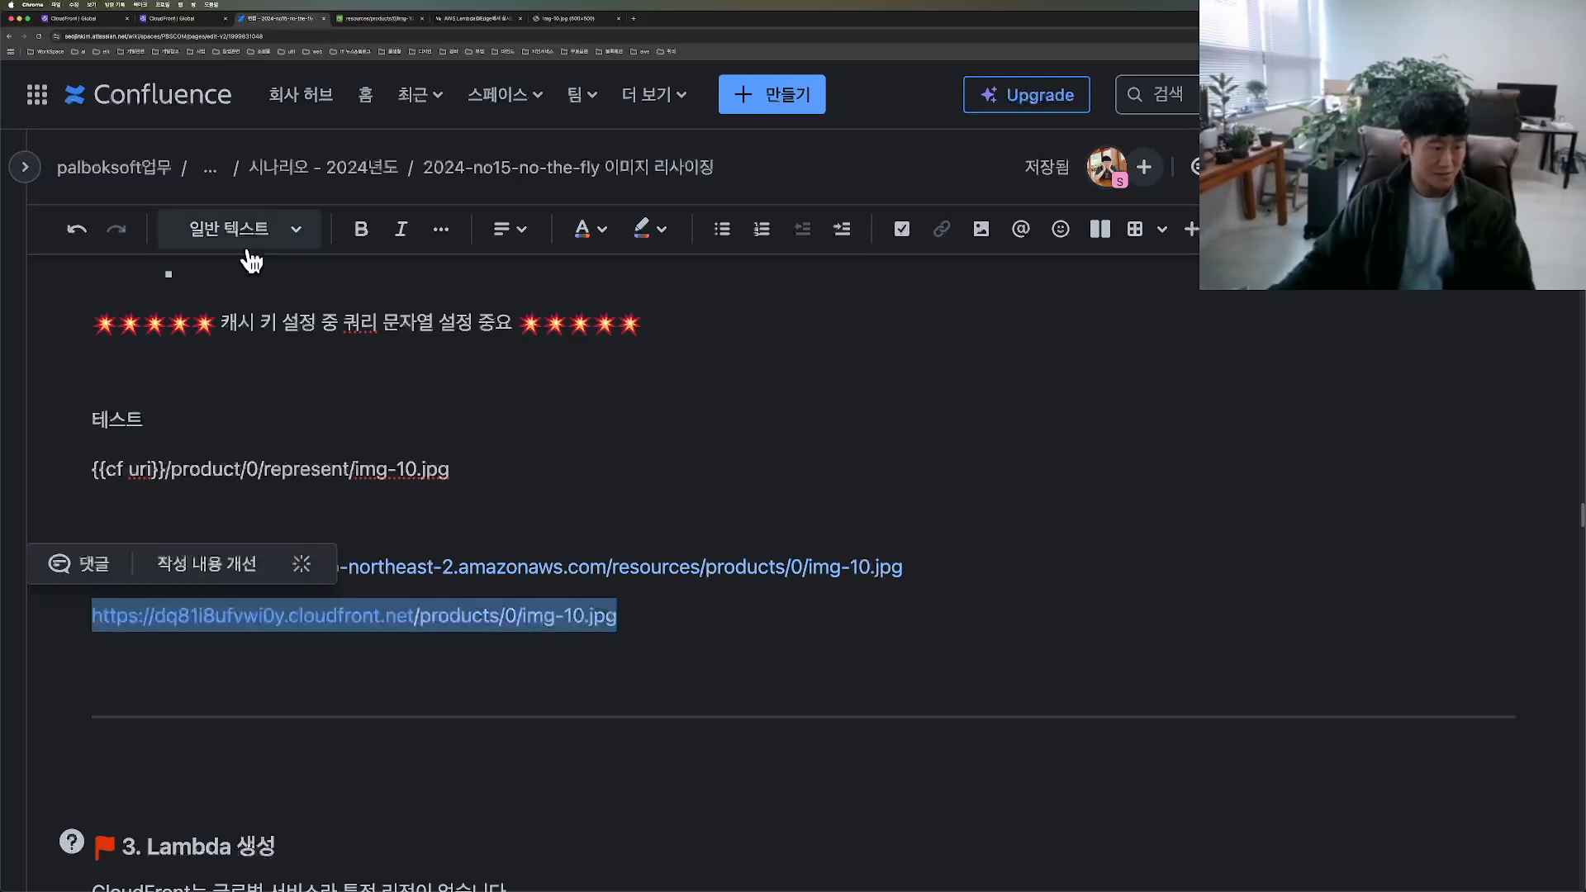
pyautogui.click(633, 18)
pyautogui.press('super+v')
pyautogui.press('Return')
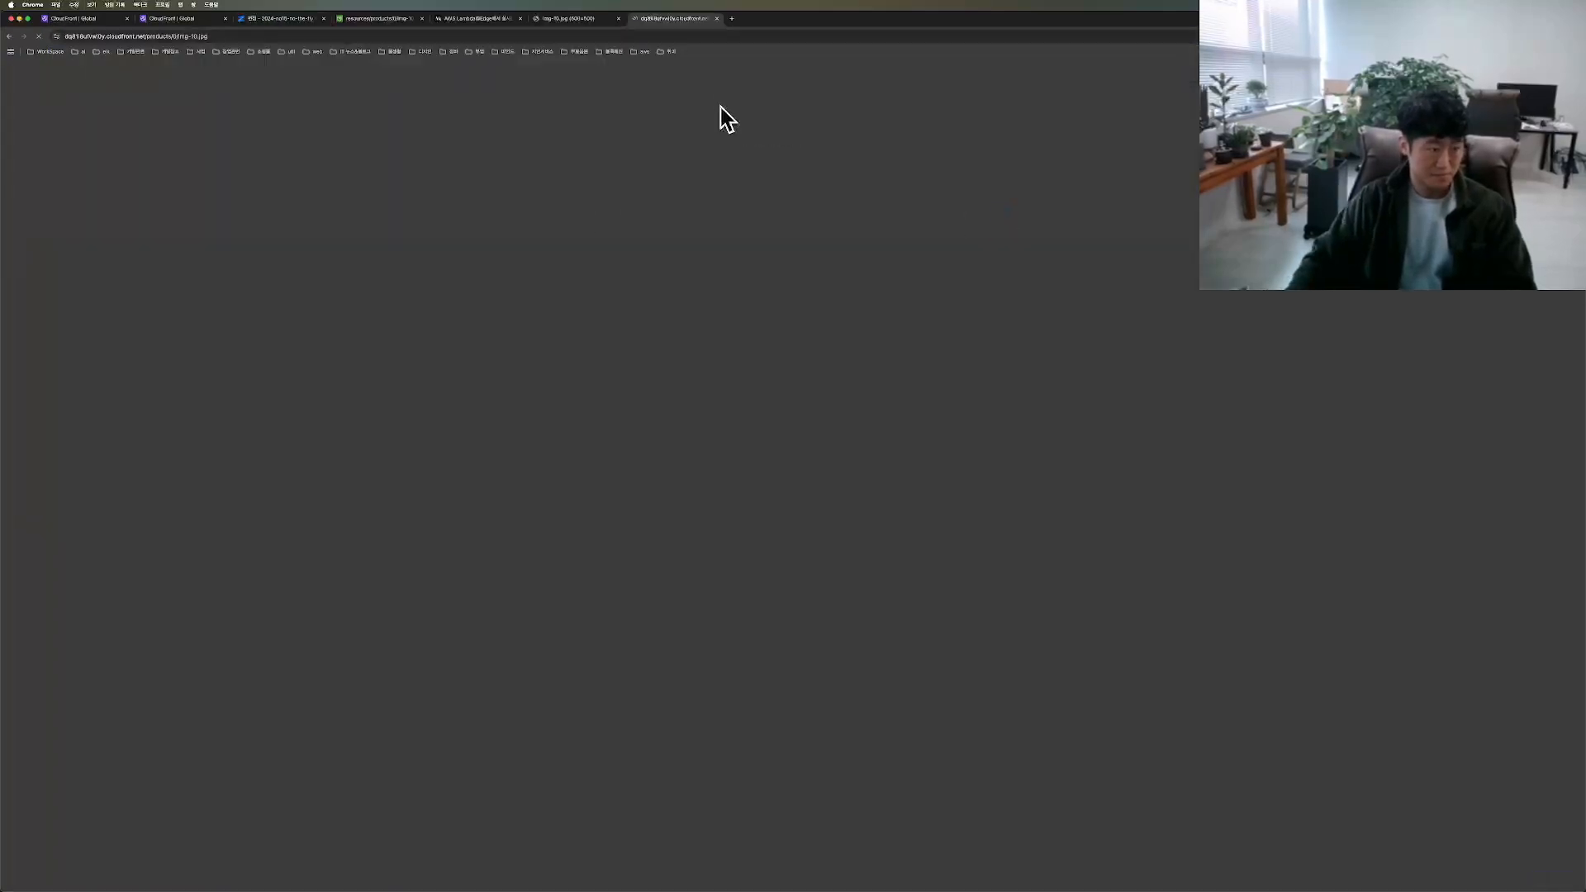
# Step: Return to the Confluence page and review the two test URLs and the Lambda creation section
pyautogui.press('super+3')
pyautogui.click(177, 665)
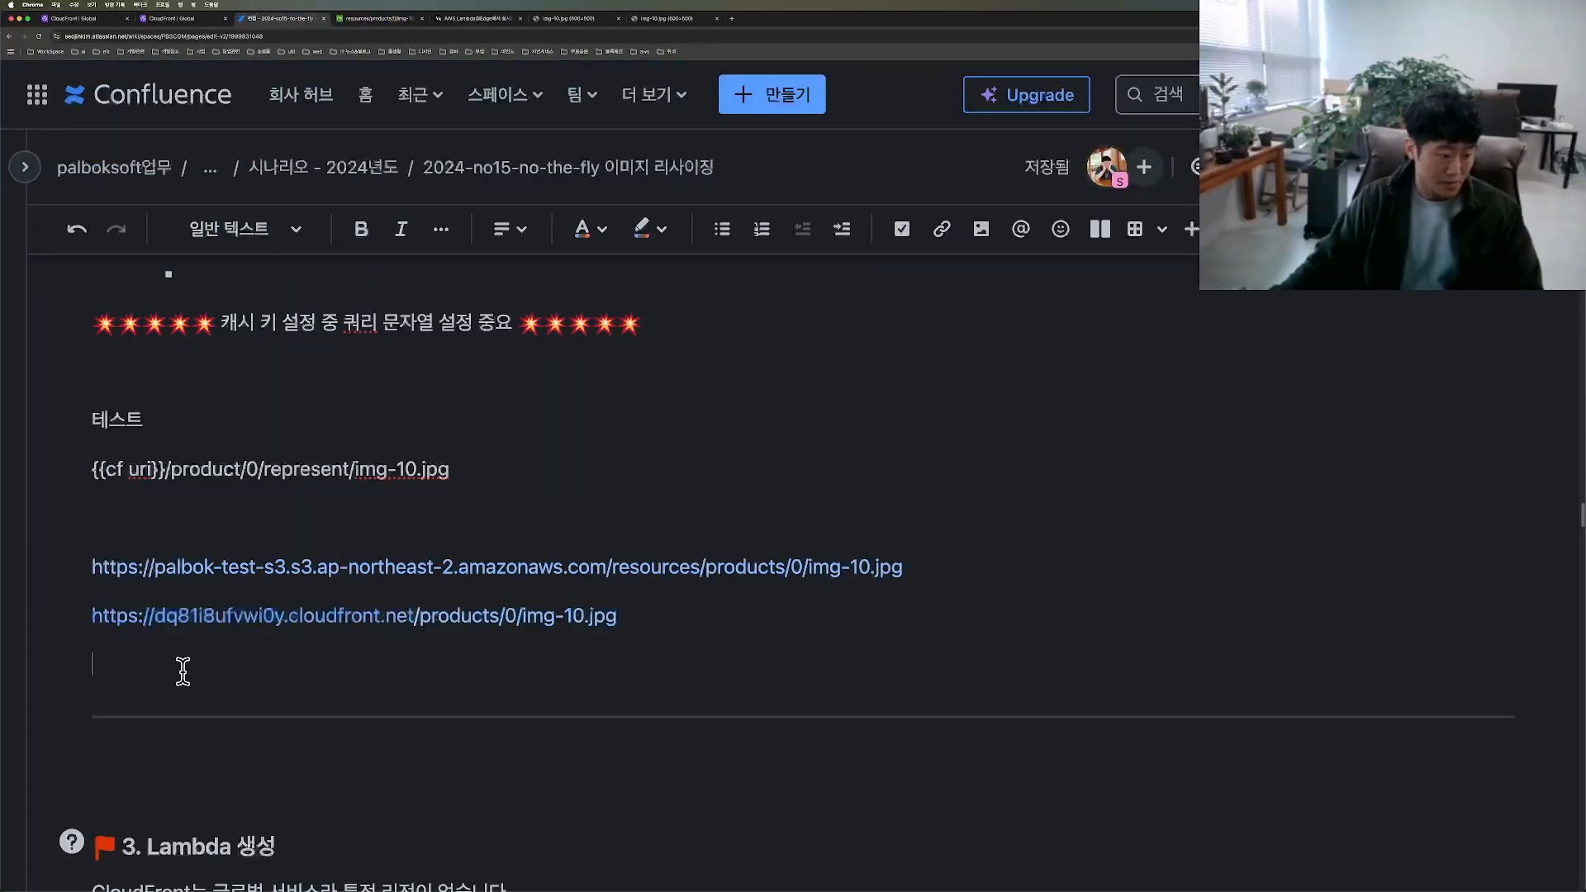
pyautogui.moveTo(75, 645)
pyautogui.mouseDown()
pyautogui.moveTo(417, 648)
pyautogui.moveTo(166, 565)
pyautogui.moveTo(74, 648)
pyautogui.mouseUp()
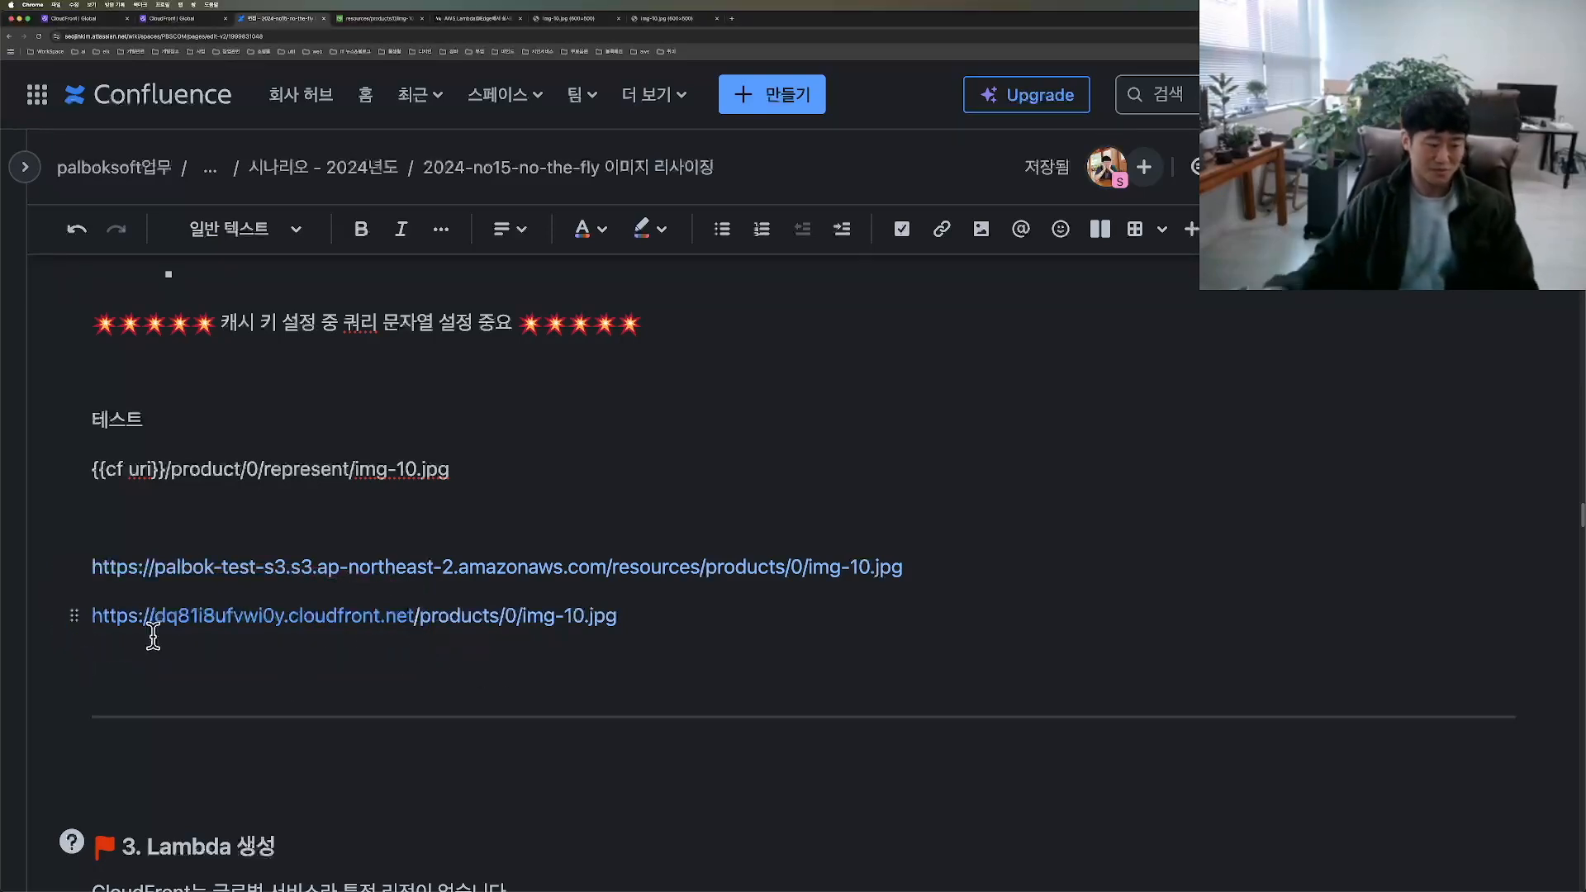
pyautogui.scroll(-5, 313, 661)
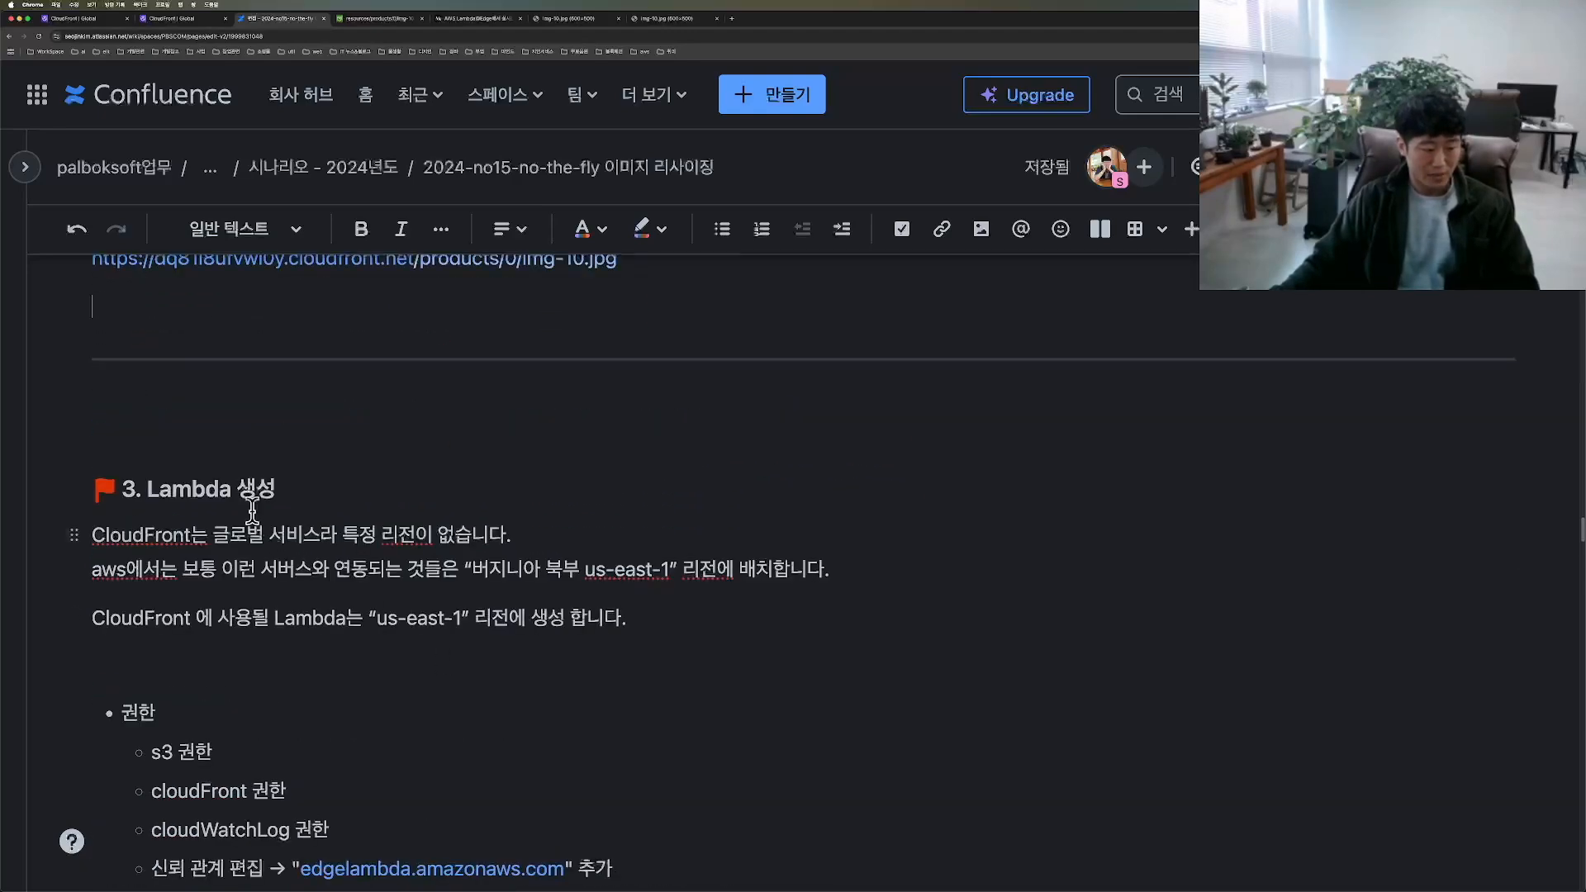
# Step: Switch to the Lambda console and change the region to Northern Virginia (us-east-1), keeping its functions list in view
pyautogui.click(178, 18)
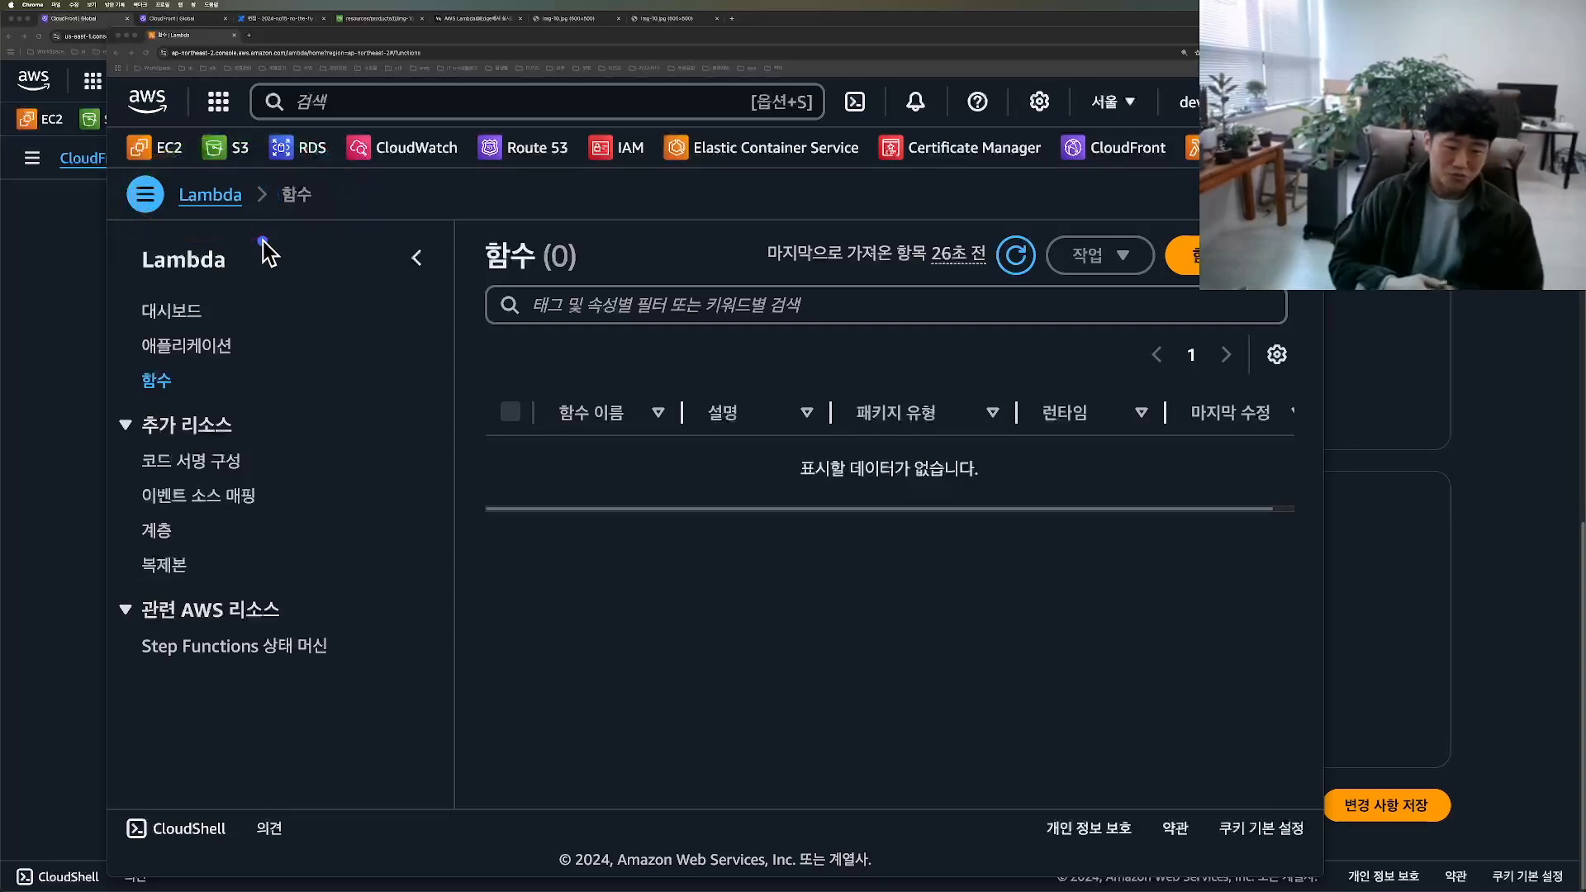
pyautogui.click(747, 196)
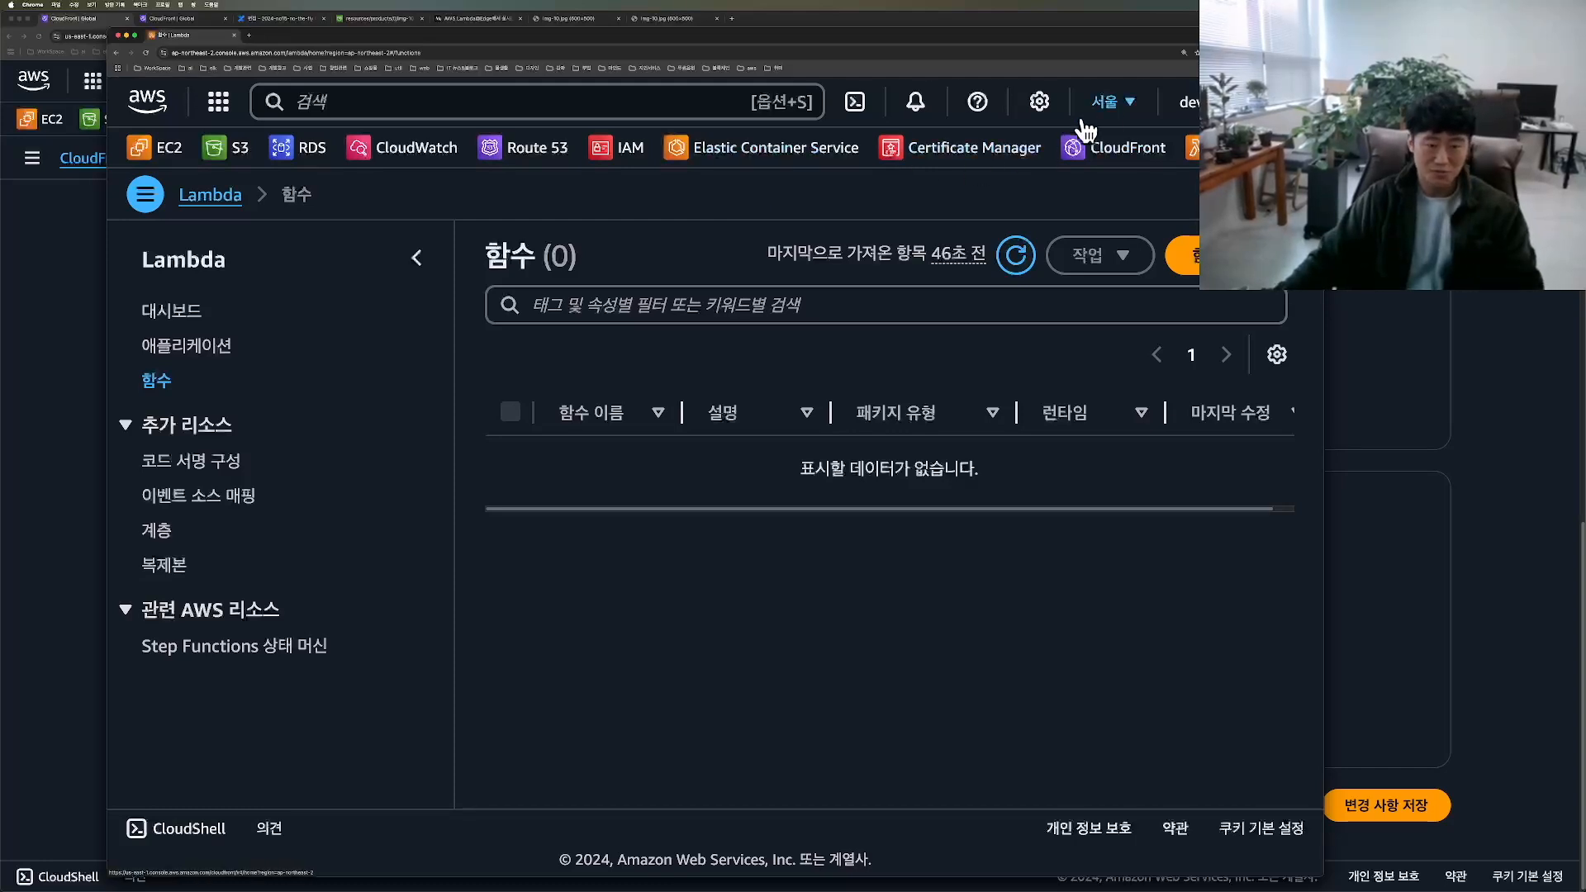
pyautogui.click(1114, 102)
pyautogui.moveTo(774, 197); pyautogui.dragTo(1144, 207)
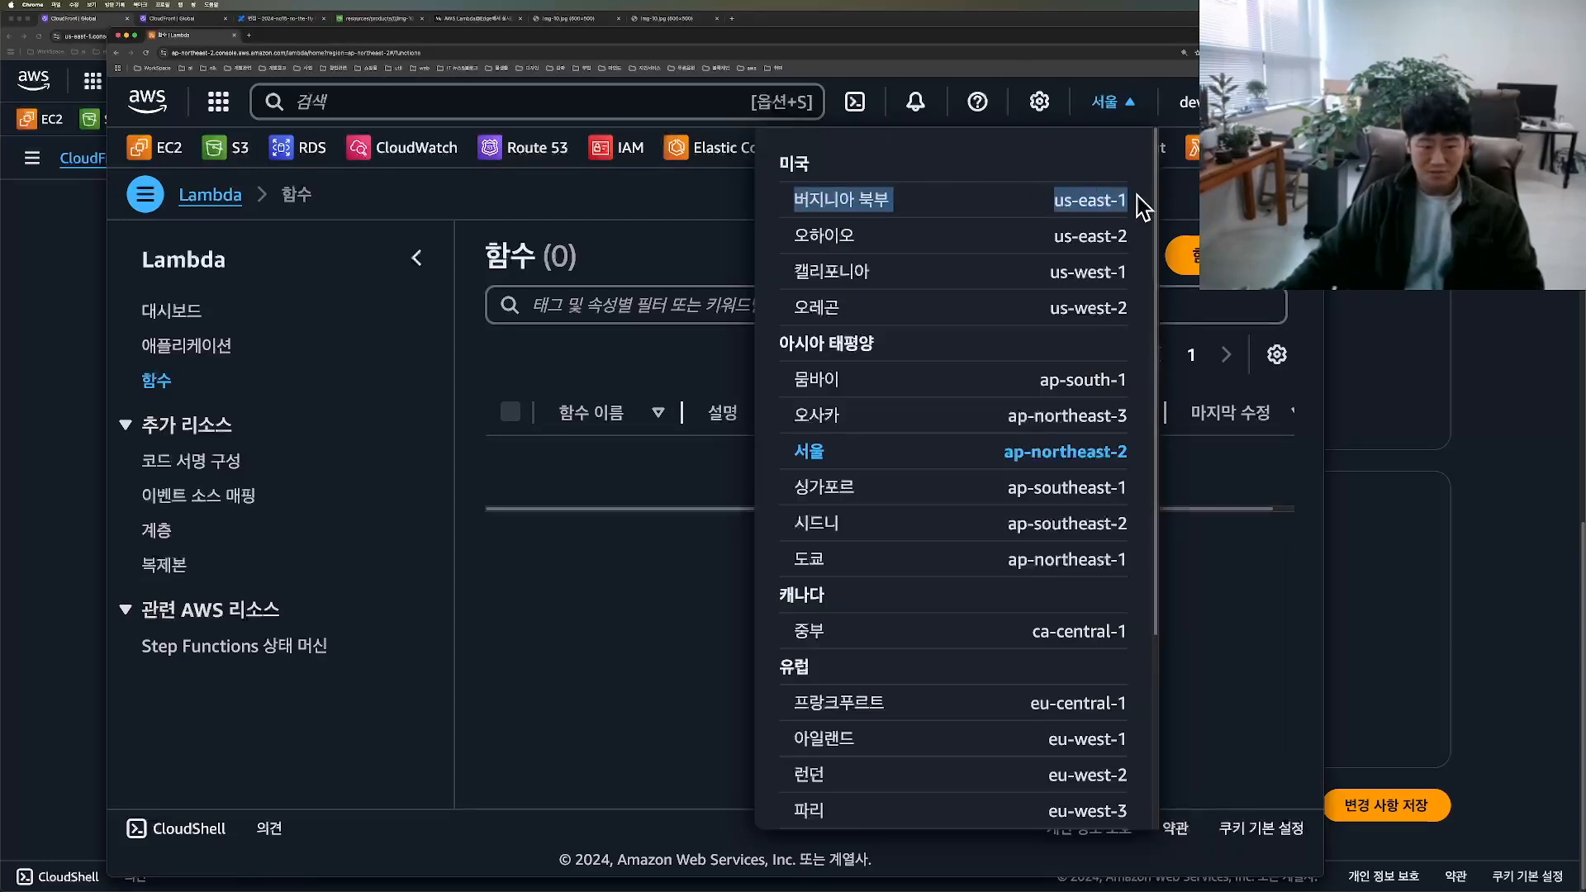
pyautogui.click(894, 207)
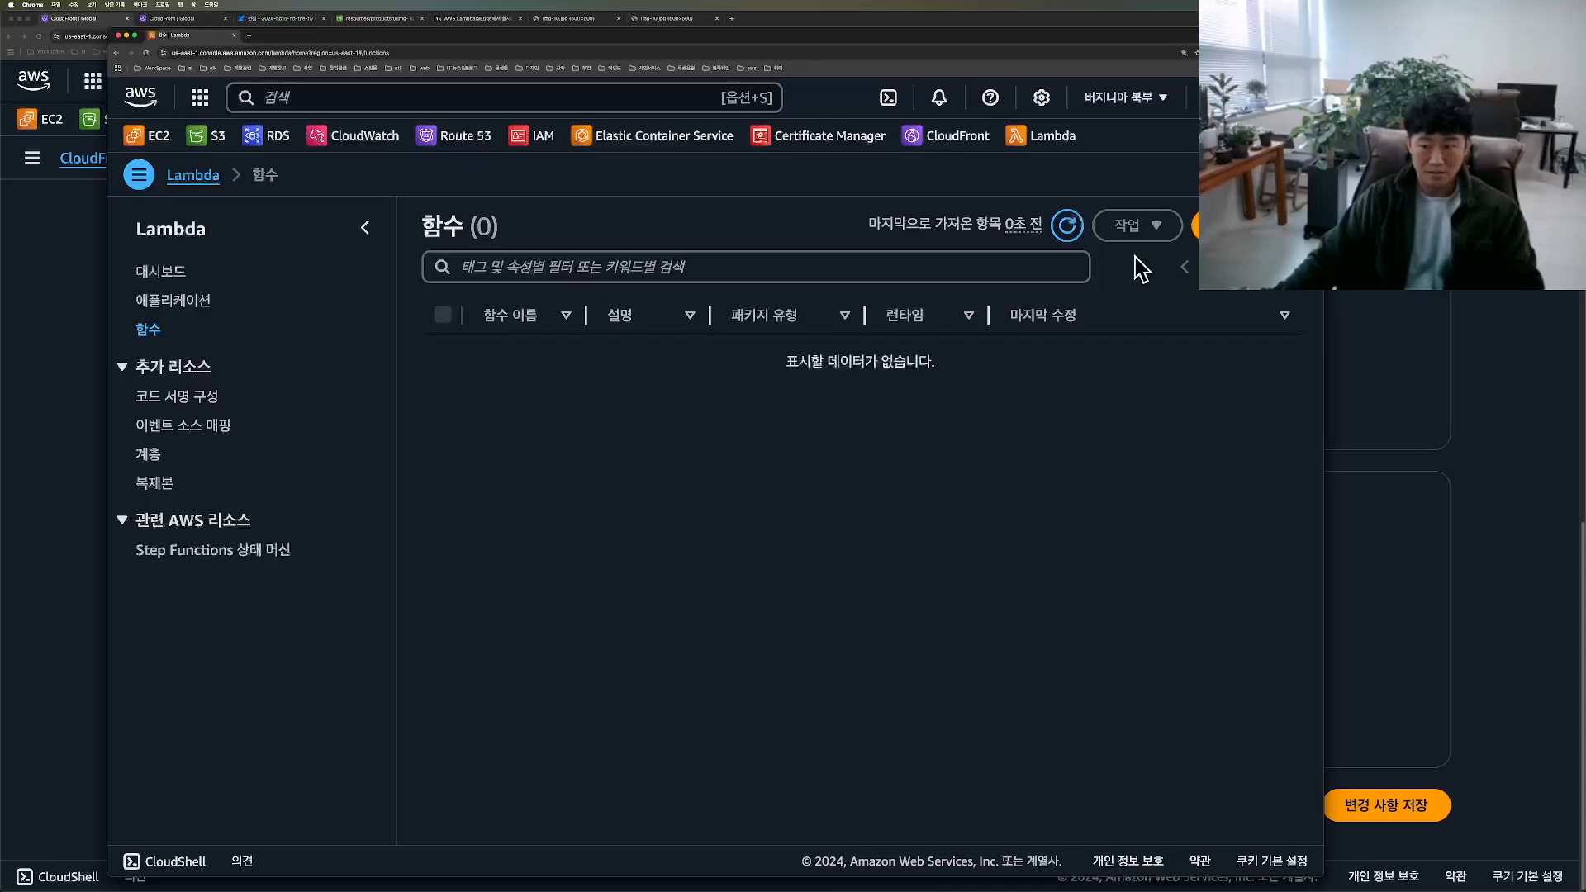
pyautogui.moveTo(1124, 35); pyautogui.dragTo(1017, 44)
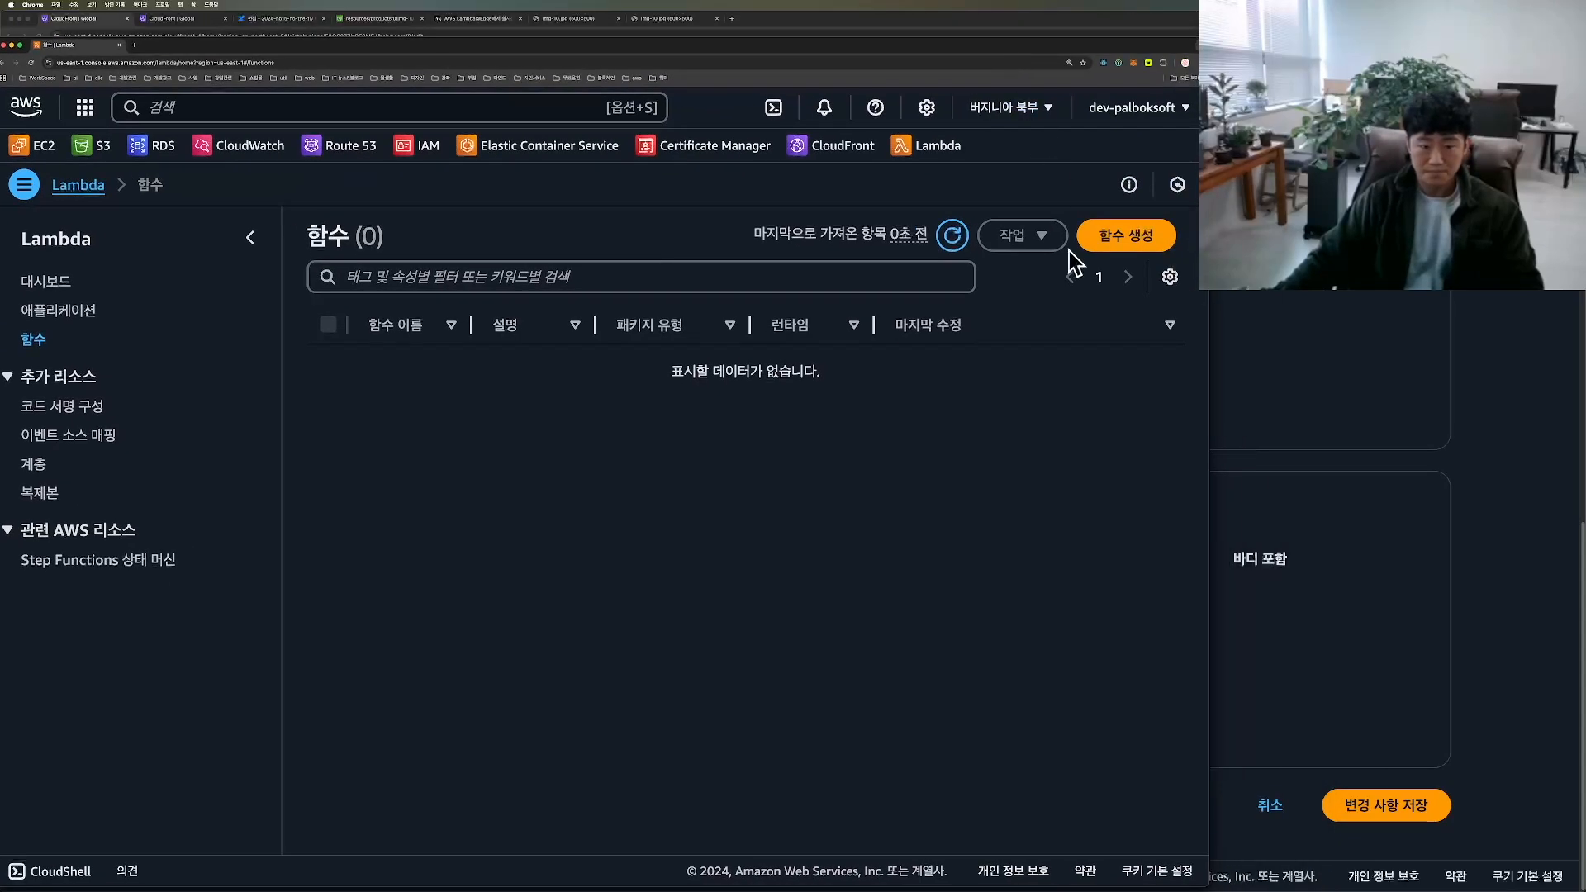
# Step: Start creating a Lambda function from scratch and name it on-the-fly-viewer-request
pyautogui.click(1128, 235)
pyautogui.doubleClick(1056, 45)
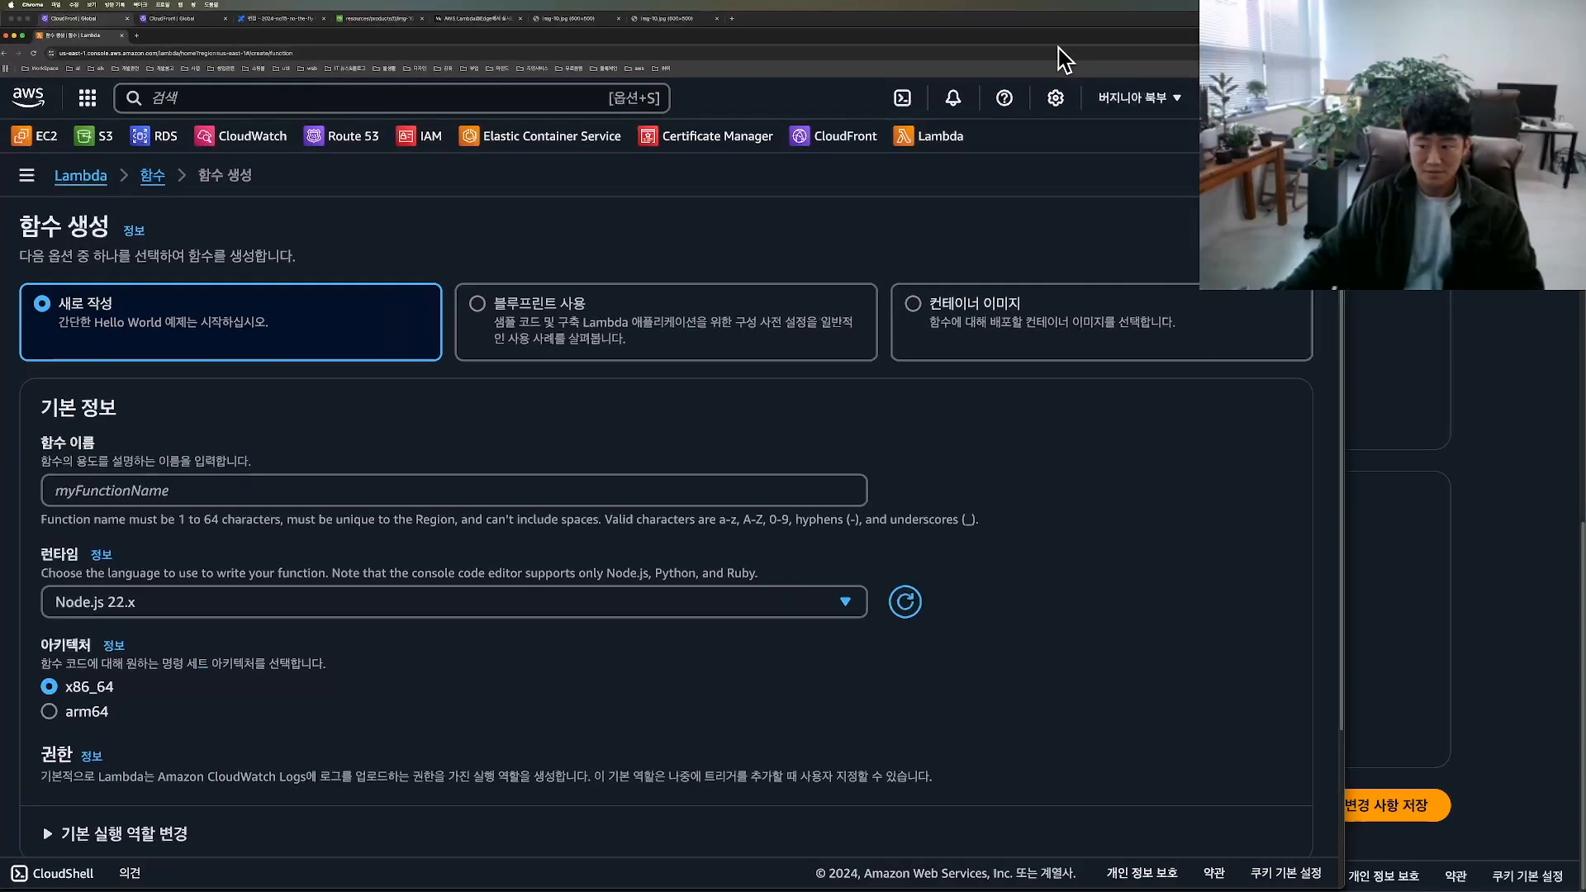
pyautogui.click(322, 473)
pyautogui.write('on-th')
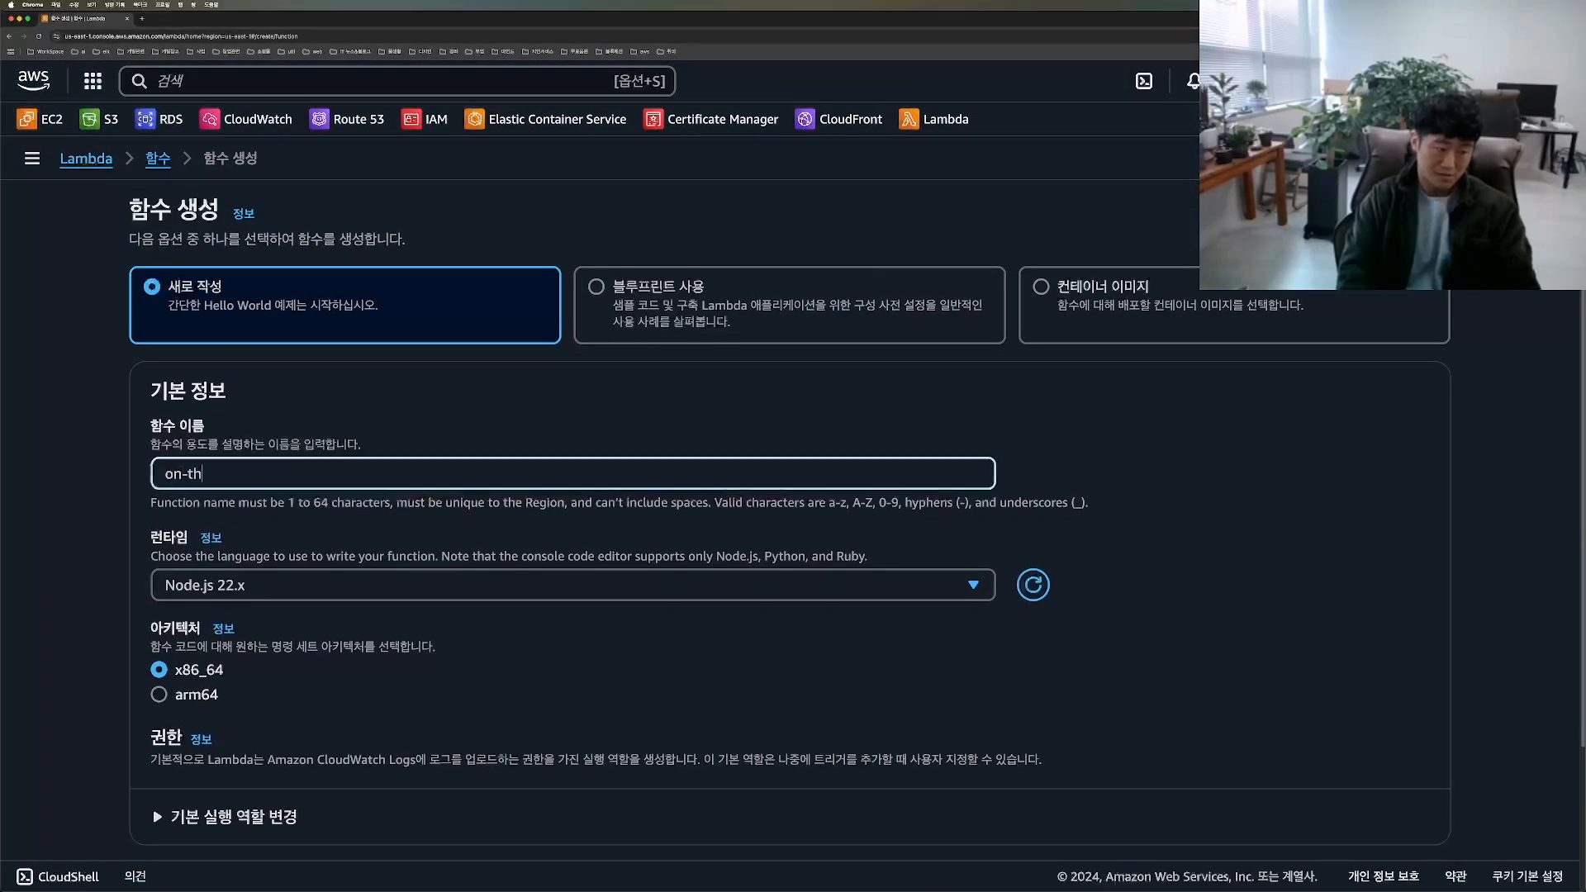
pyautogui.write('e-fly-viewe')
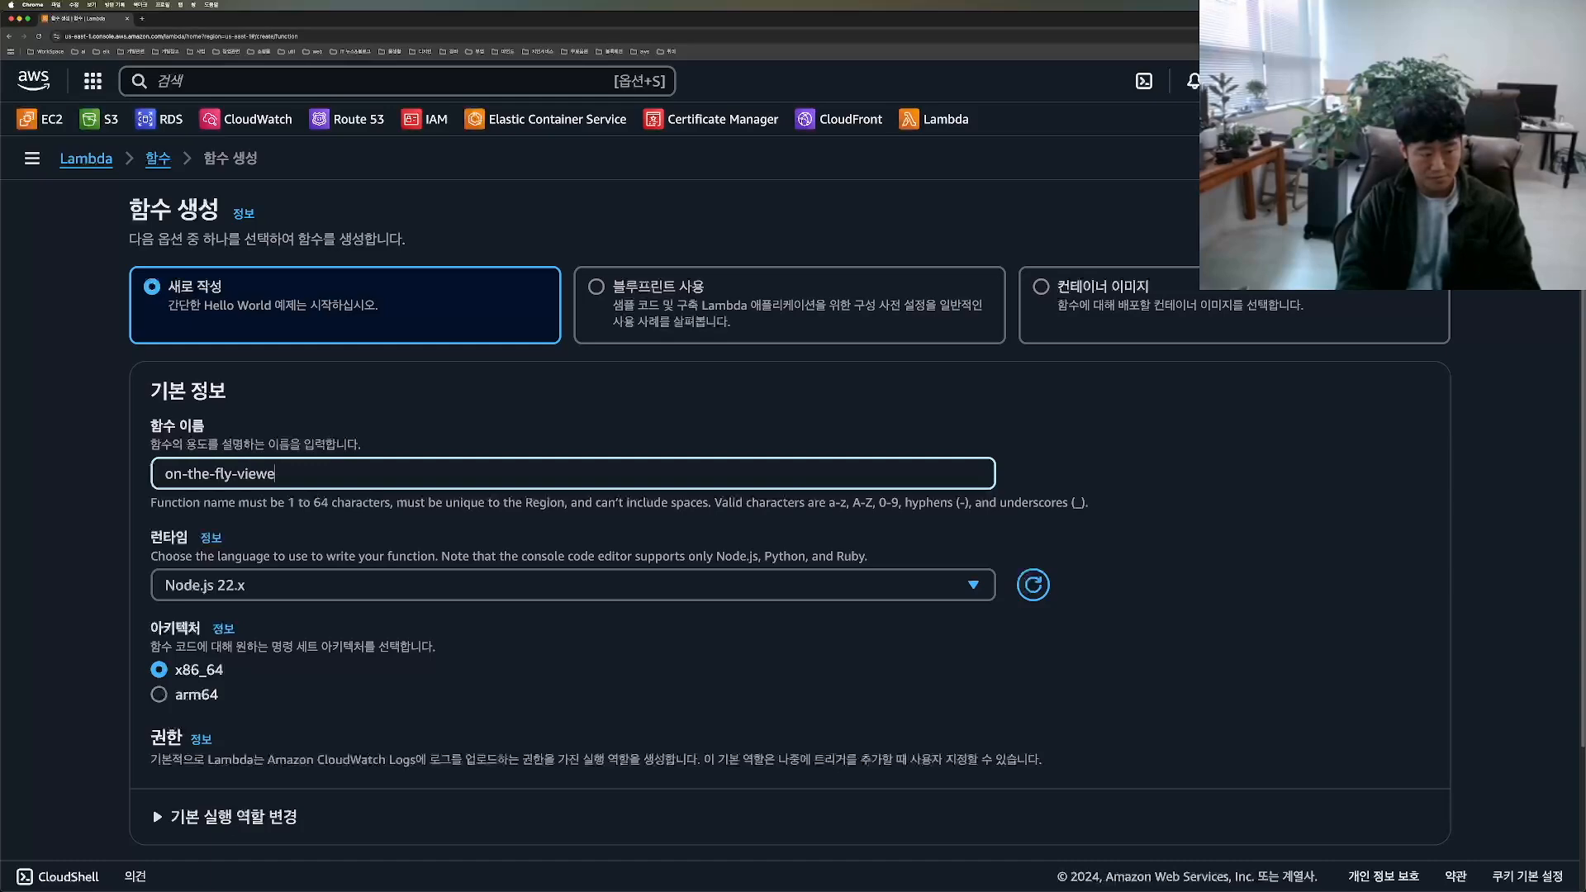
pyautogui.write('r-request')
# Step: Review the runtime, architecture, execution role and additional configuration options, and create the function with the defaults, including a new basic role
pyautogui.scroll(-1, 246, 503)
pyautogui.hotkey('ctrl', 'Tab')
pyautogui.moveTo(168, 497); pyautogui.dragTo(127, 499)
pyautogui.press('Escape')
pyautogui.scroll(-1, 325, 549)
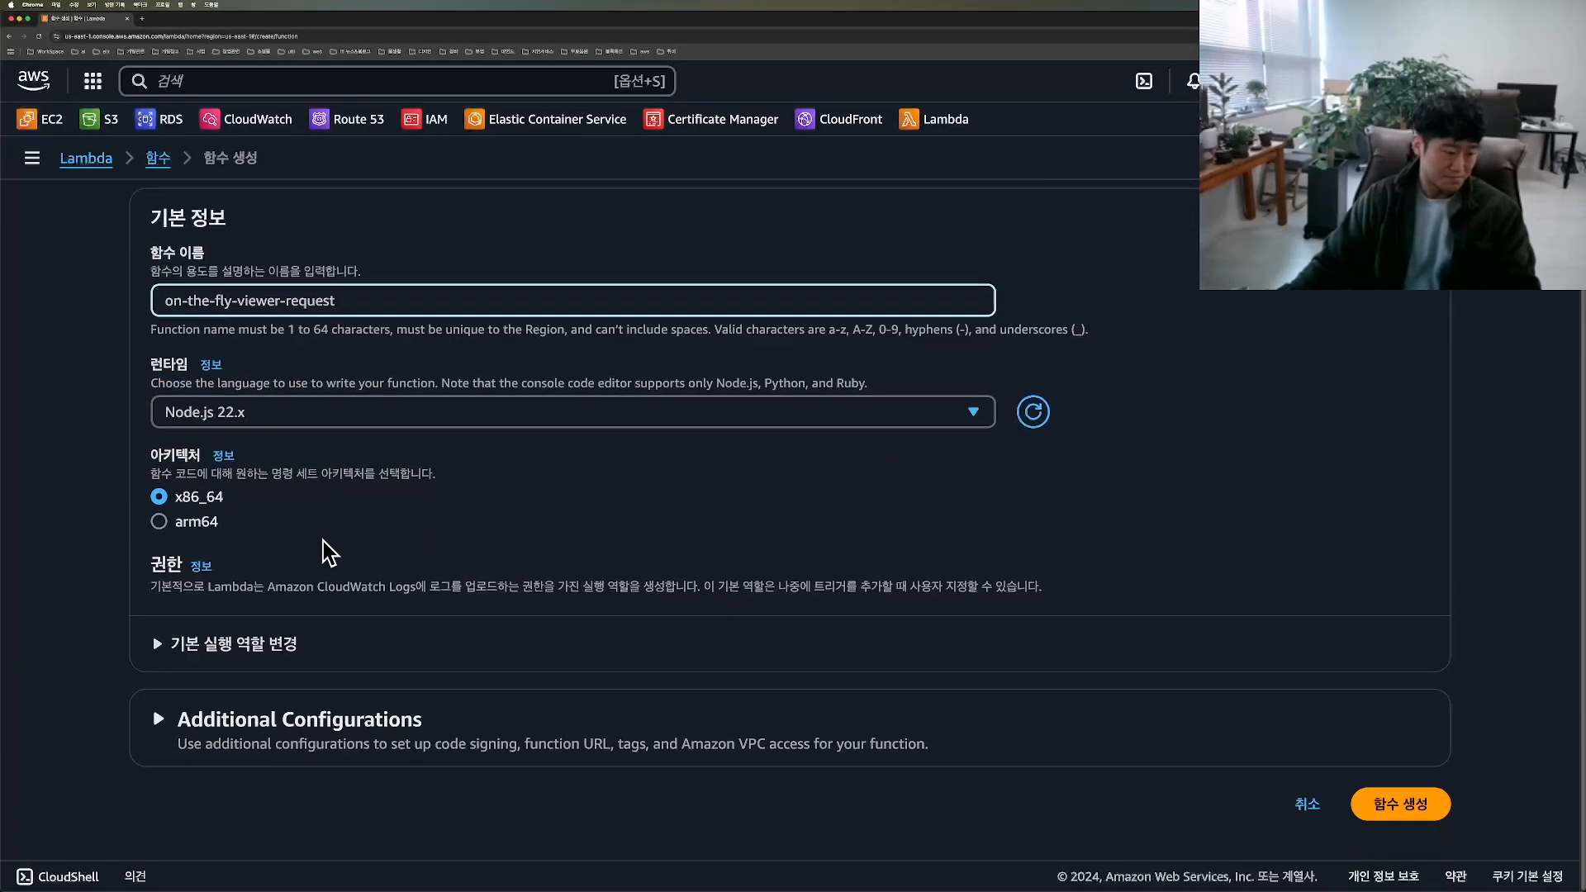
pyautogui.click(248, 642)
pyautogui.scroll(-3, 531, 584)
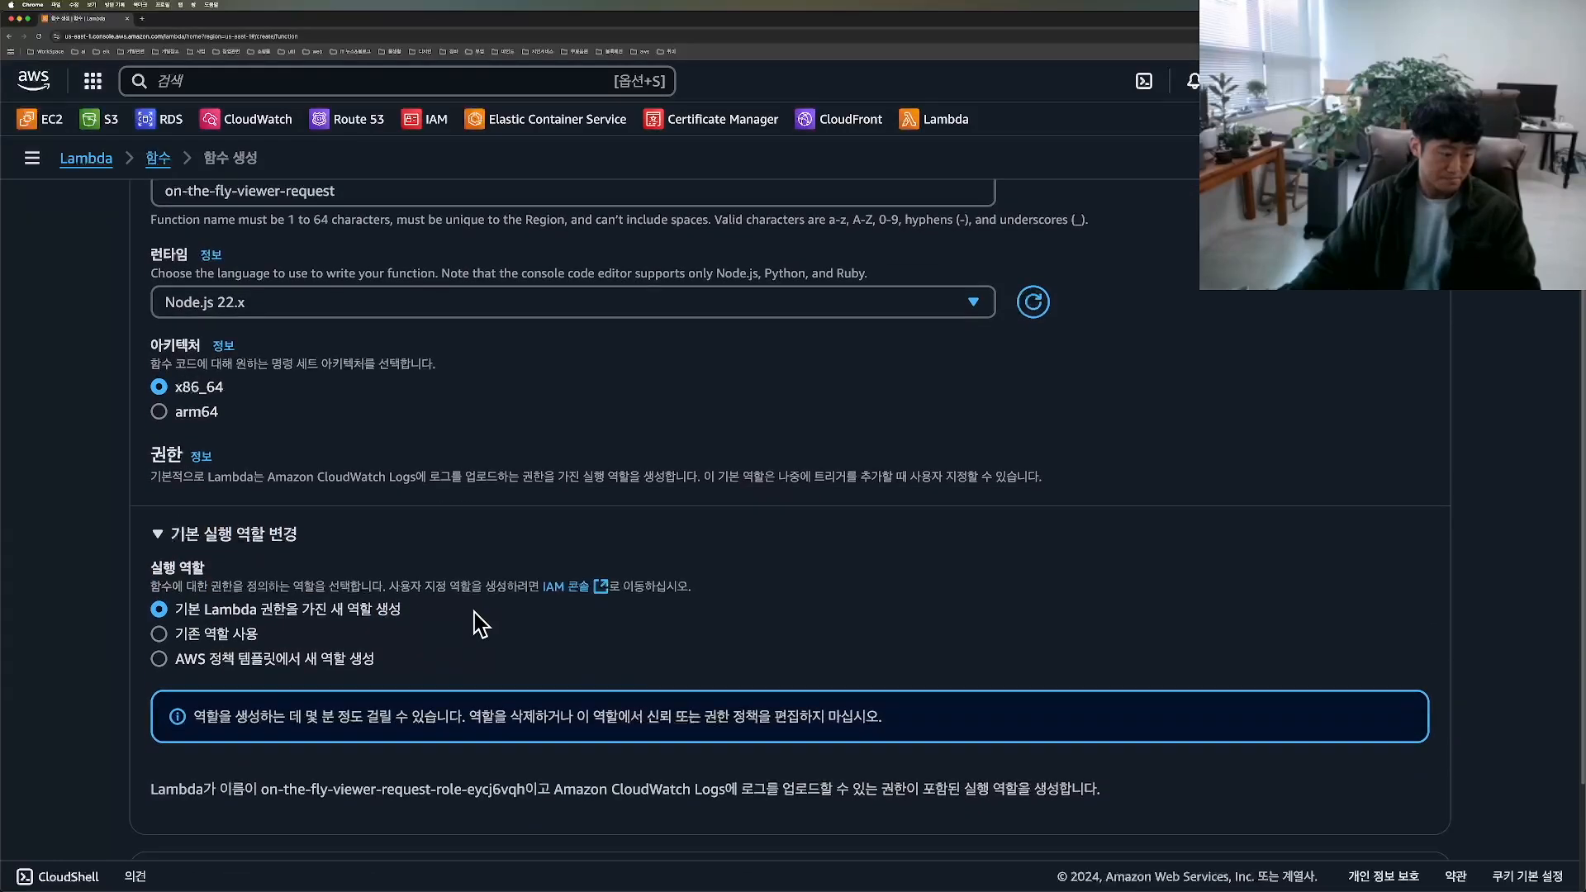
pyautogui.scroll(-1, 330, 579)
pyautogui.click(231, 715)
pyautogui.scroll(-4, 621, 640)
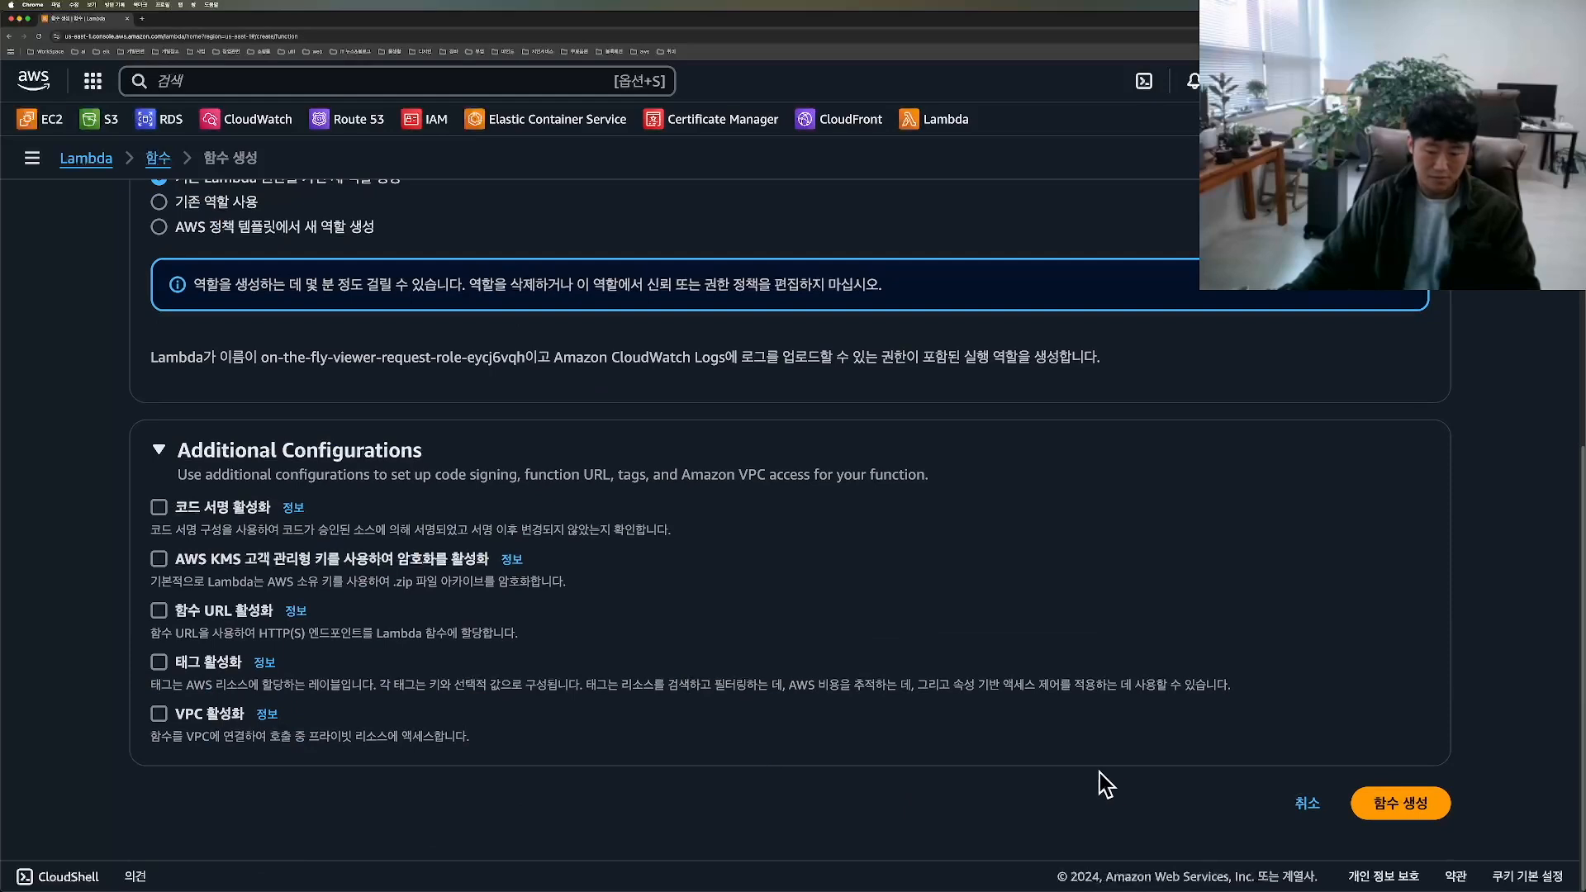
pyautogui.moveTo(1411, 834)
pyautogui.mouseDown()
pyautogui.moveTo(1389, 704)
pyautogui.moveTo(1379, 847)
pyautogui.mouseUp()
pyautogui.click(1400, 803)
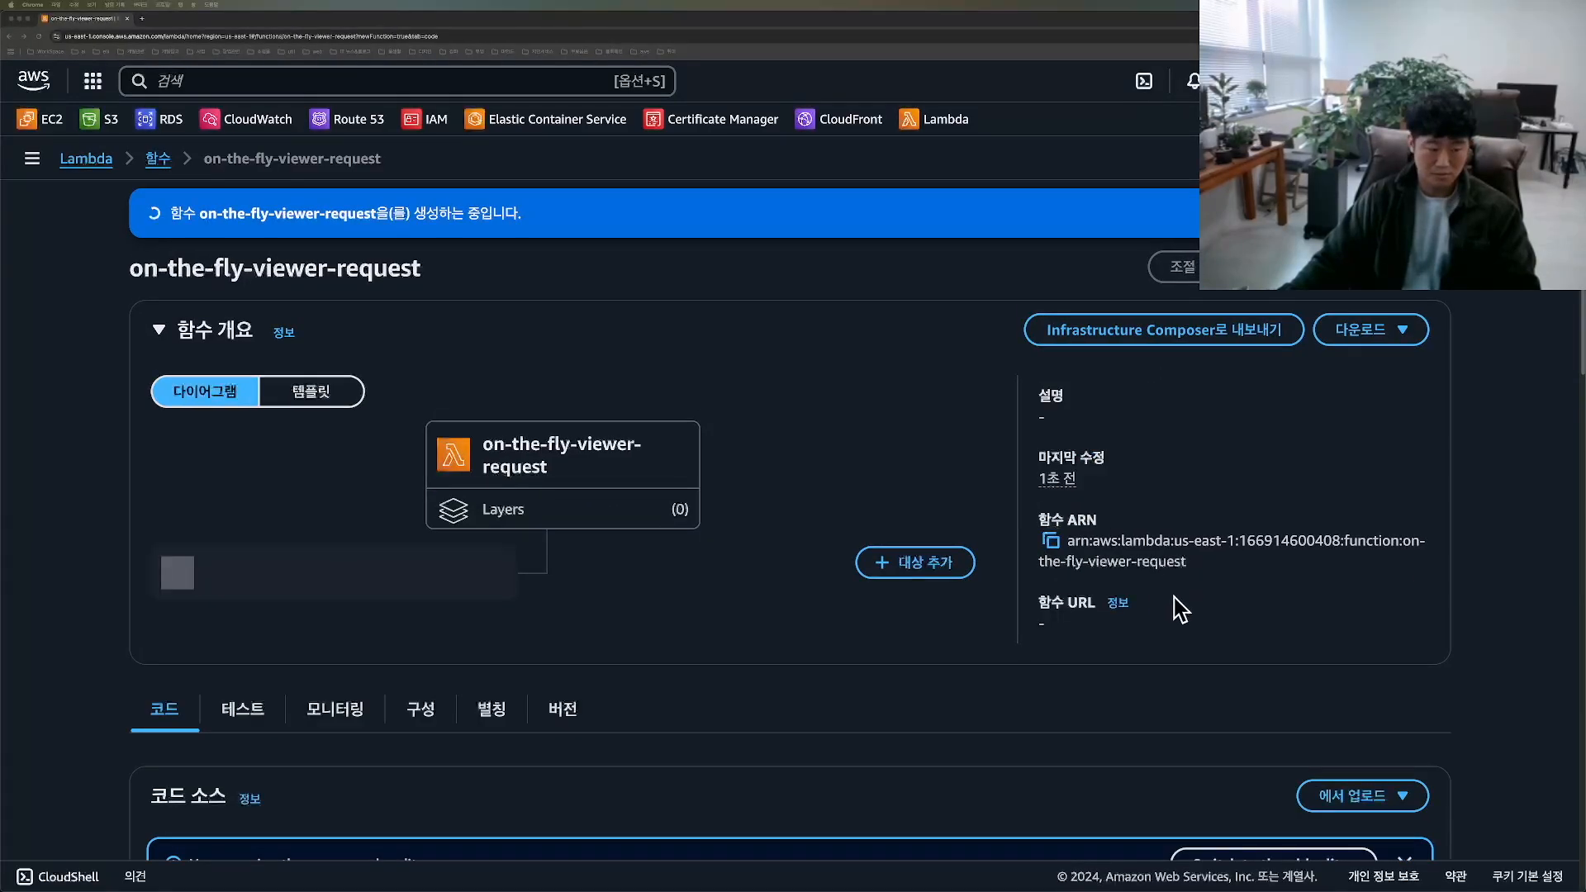
# Step: Go to the function's permissions configuration and open its execution role in IAM
pyautogui.scroll(-2, 743, 676)
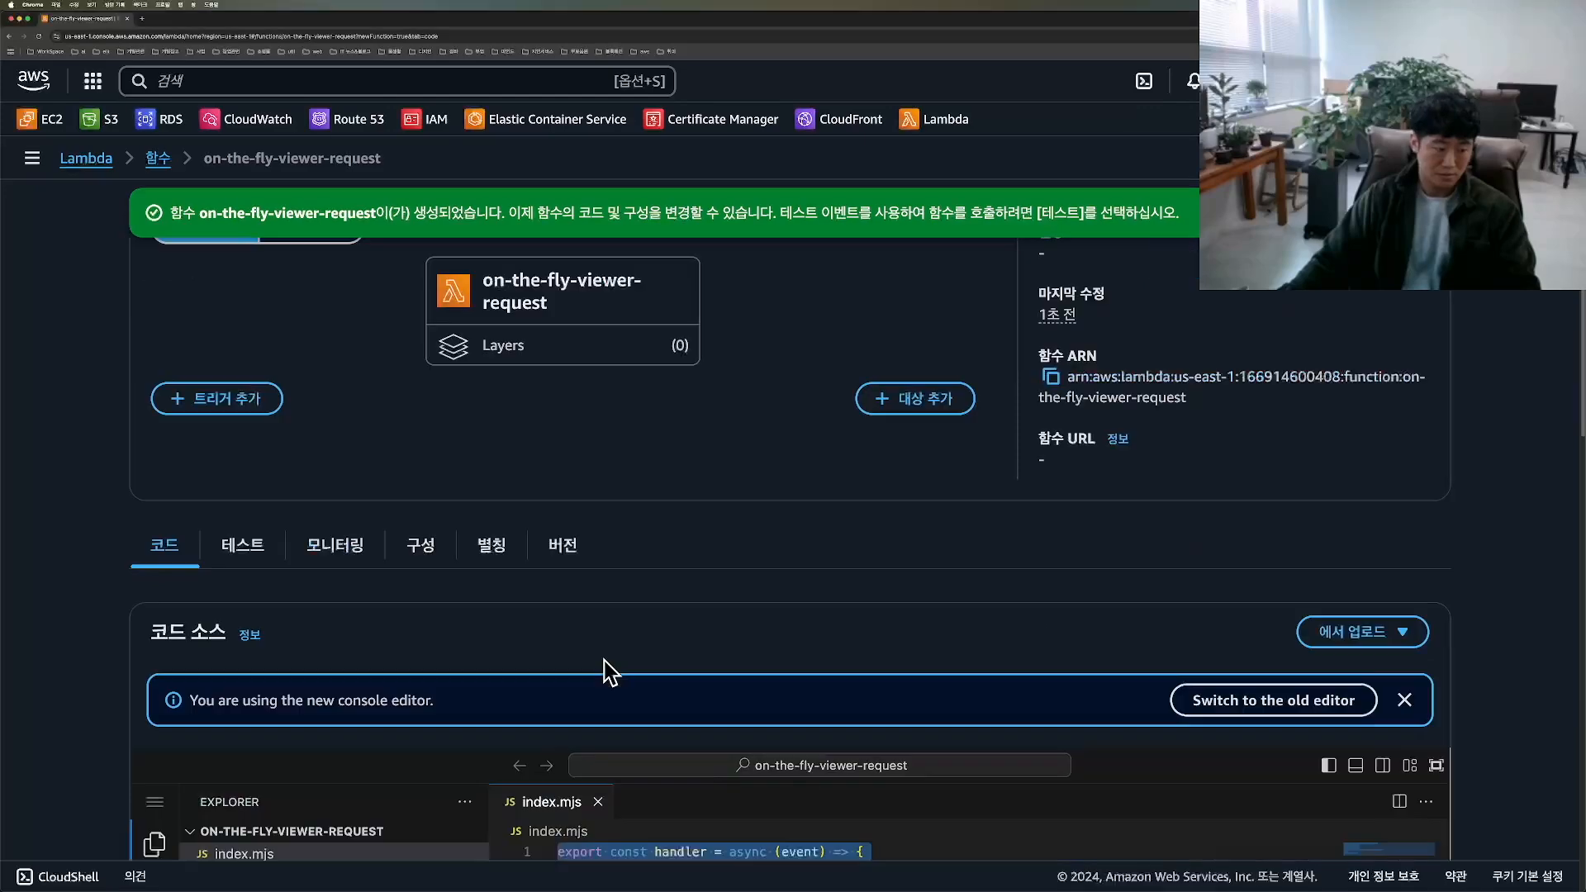
pyautogui.click(417, 546)
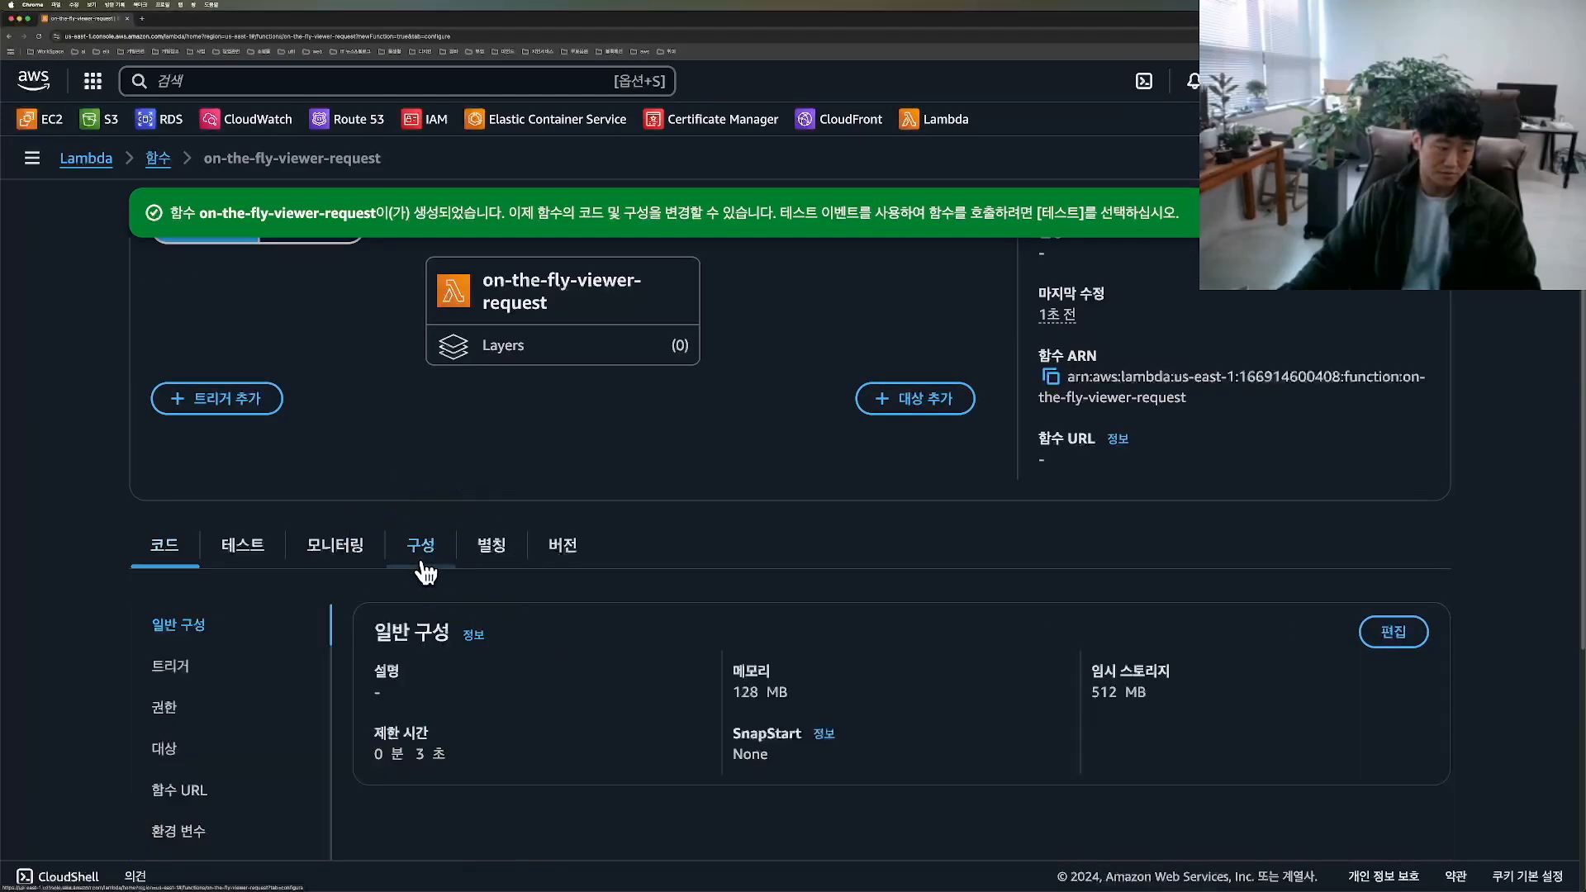
pyautogui.scroll(-4, 861, 532)
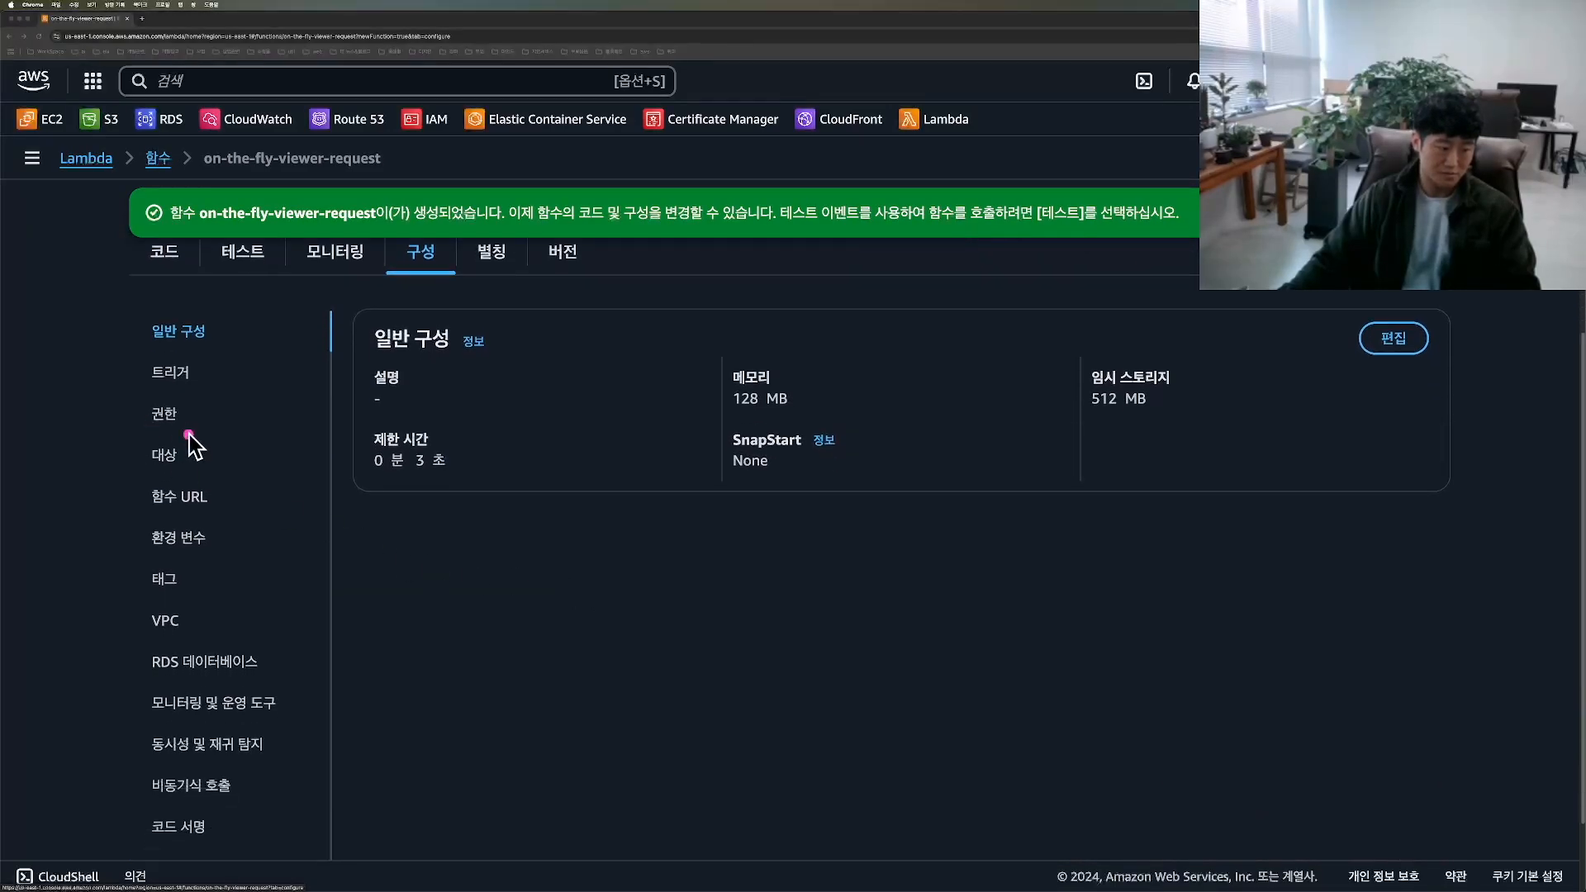
pyautogui.click(165, 416)
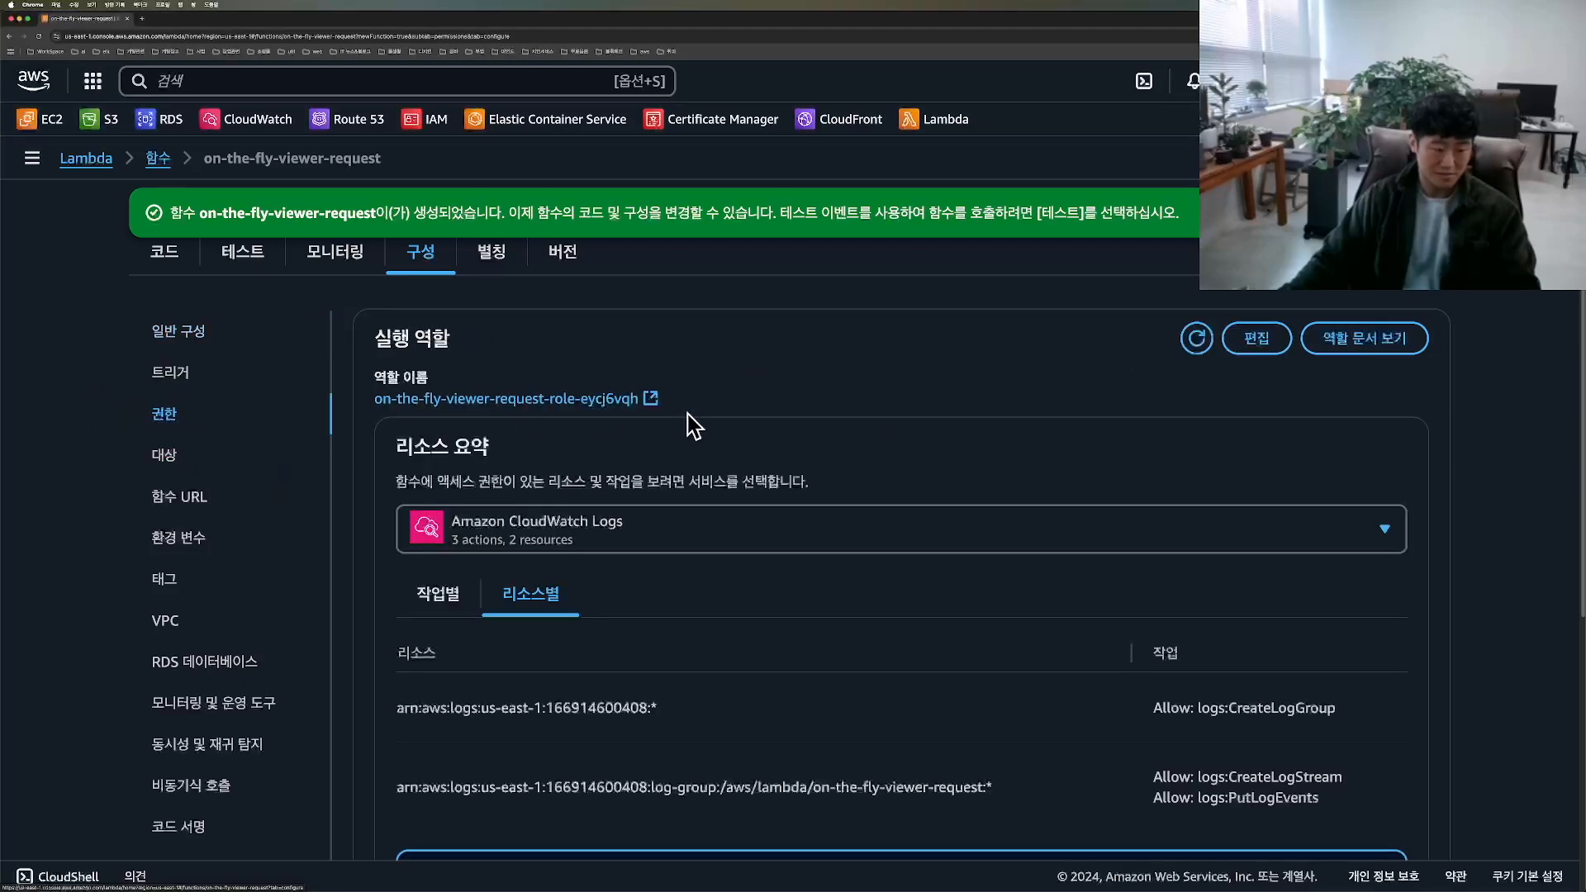
pyautogui.scroll(-1, 900, 430)
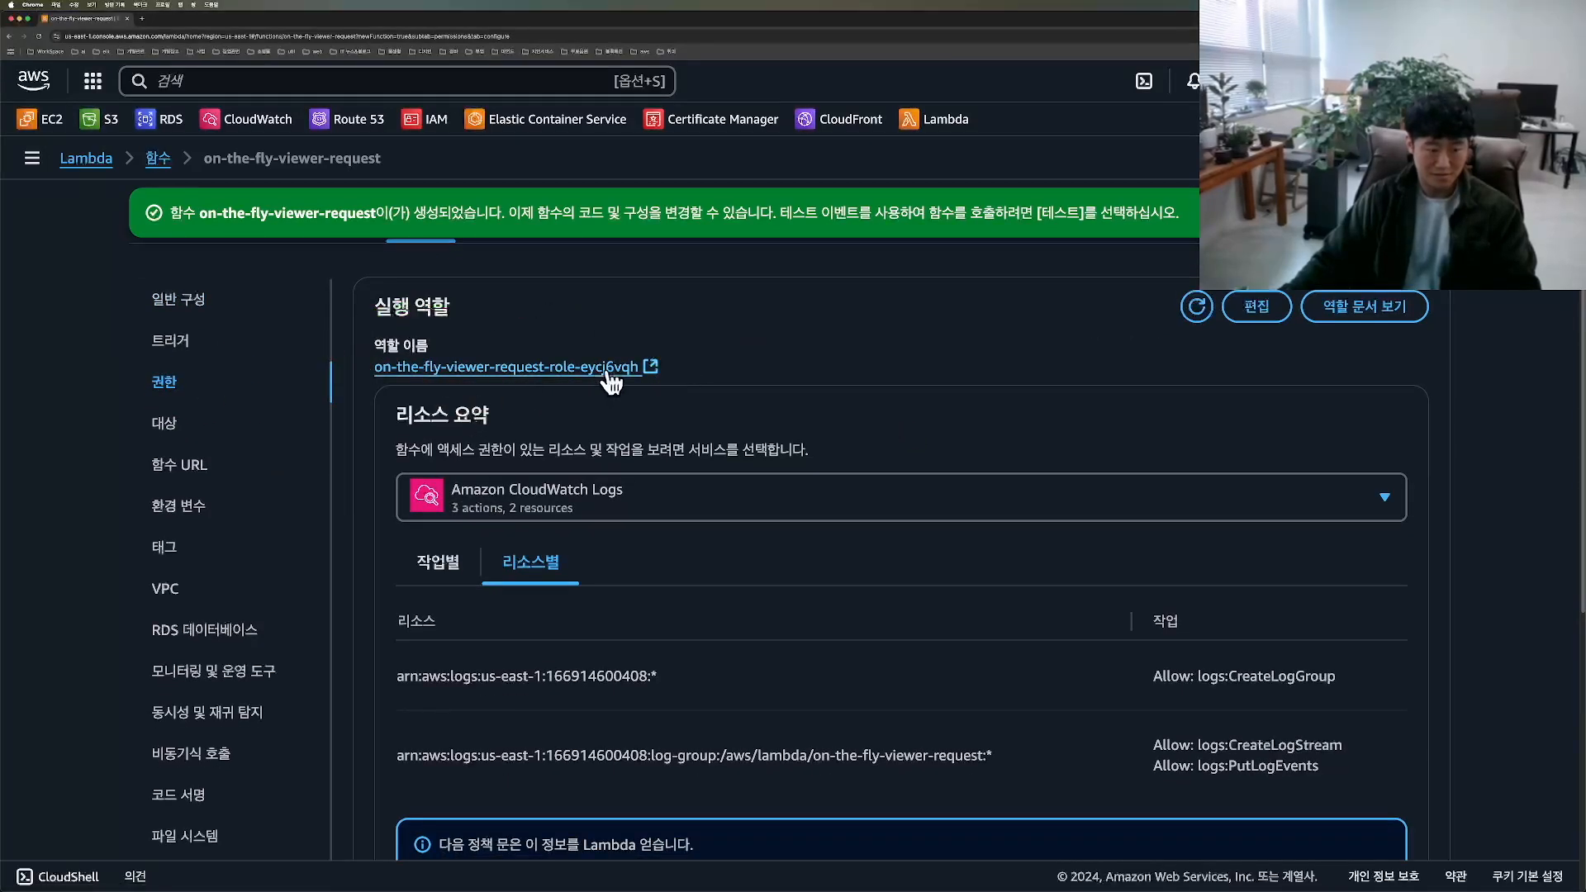
pyautogui.click(608, 369)
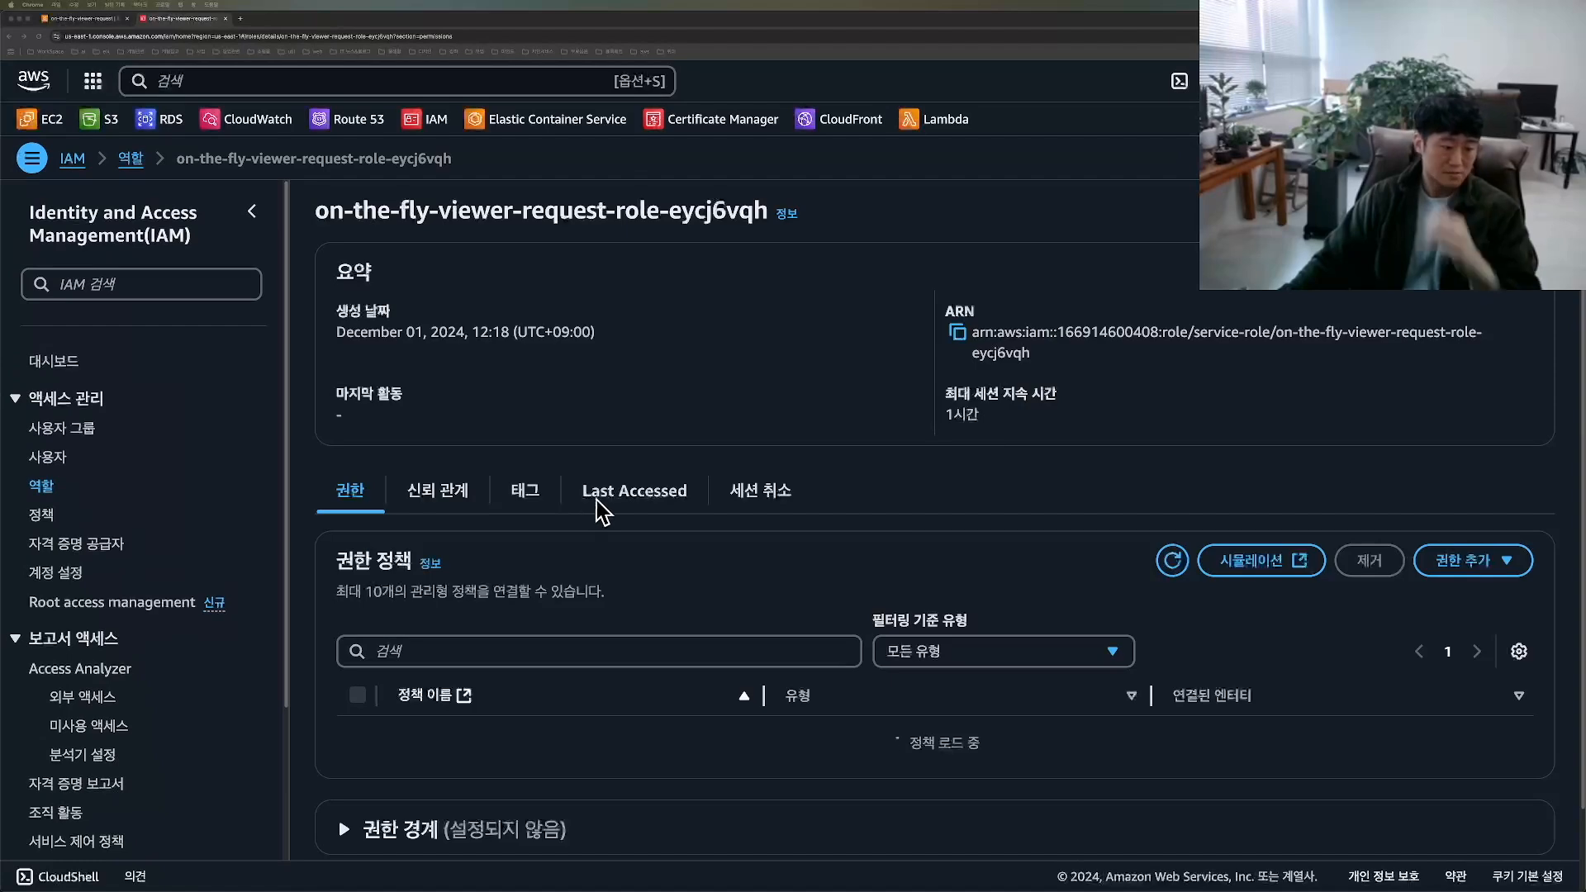
# Step: Filter the available permission policies by s3 and attach AmazonS3FullAccess to the on-the-fly-viewer-request execution role
pyautogui.scroll(-2, 949, 528)
pyautogui.scroll(-2, 940, 535)
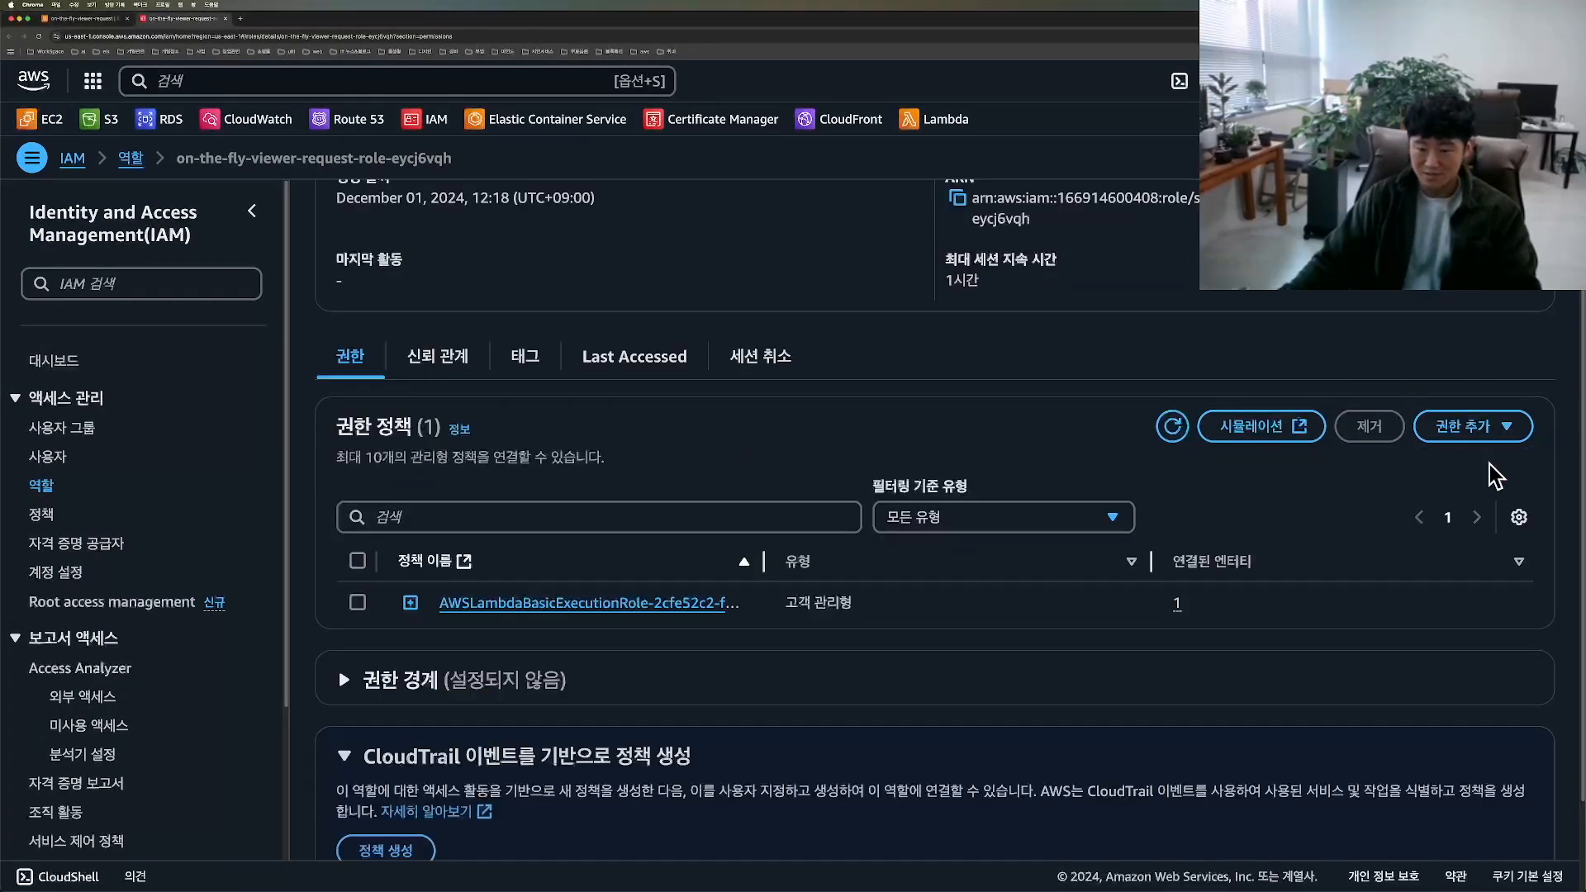
pyautogui.click(1503, 428)
pyautogui.click(1483, 467)
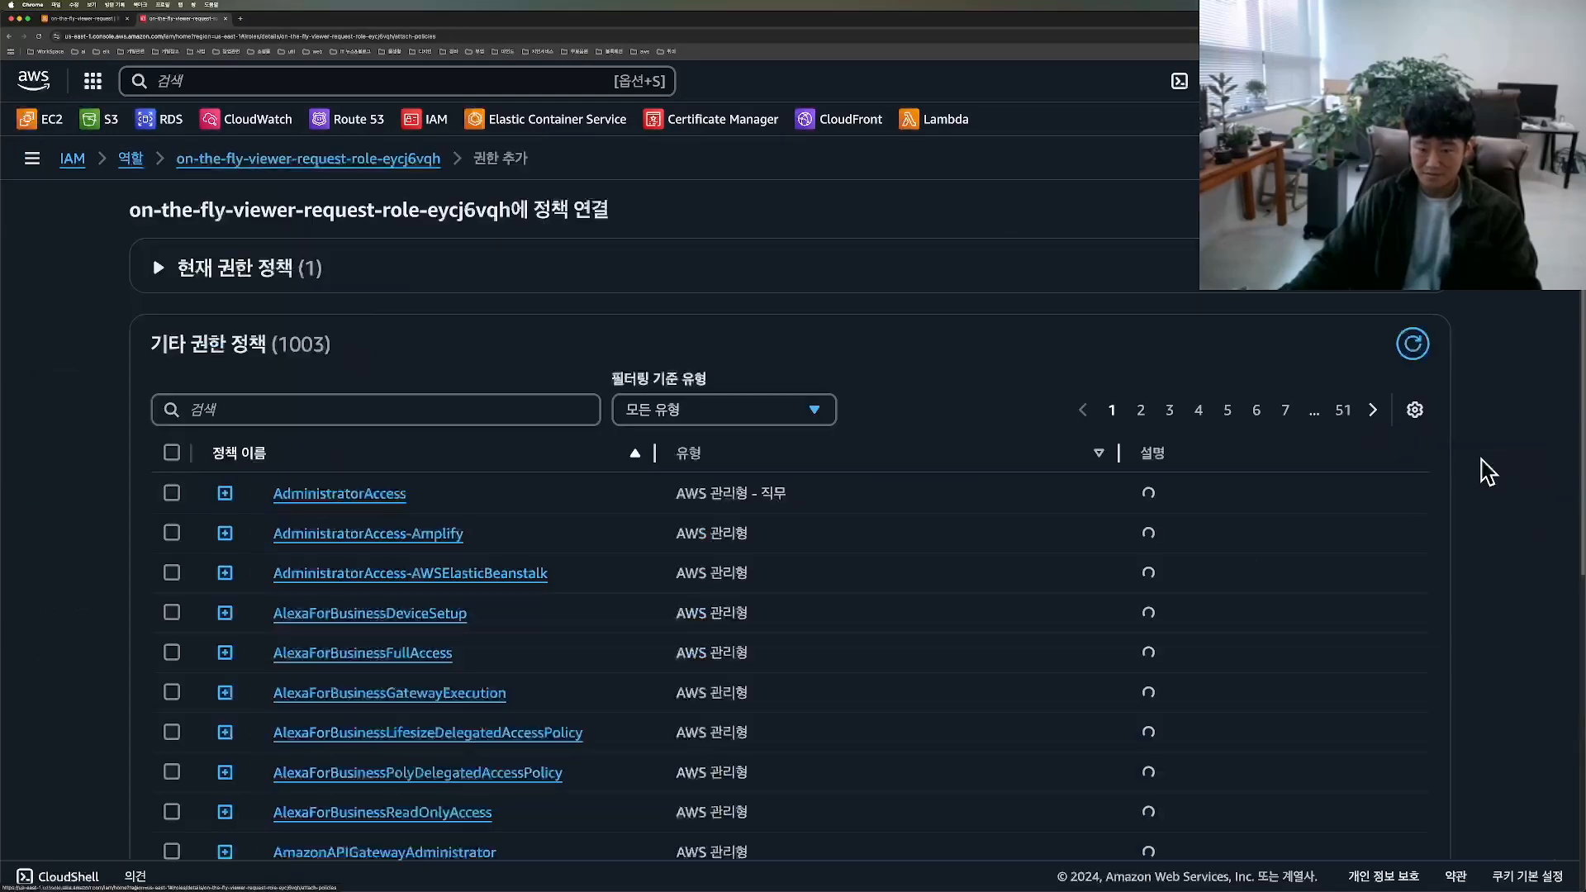
pyautogui.click(432, 410)
pyautogui.write('s')
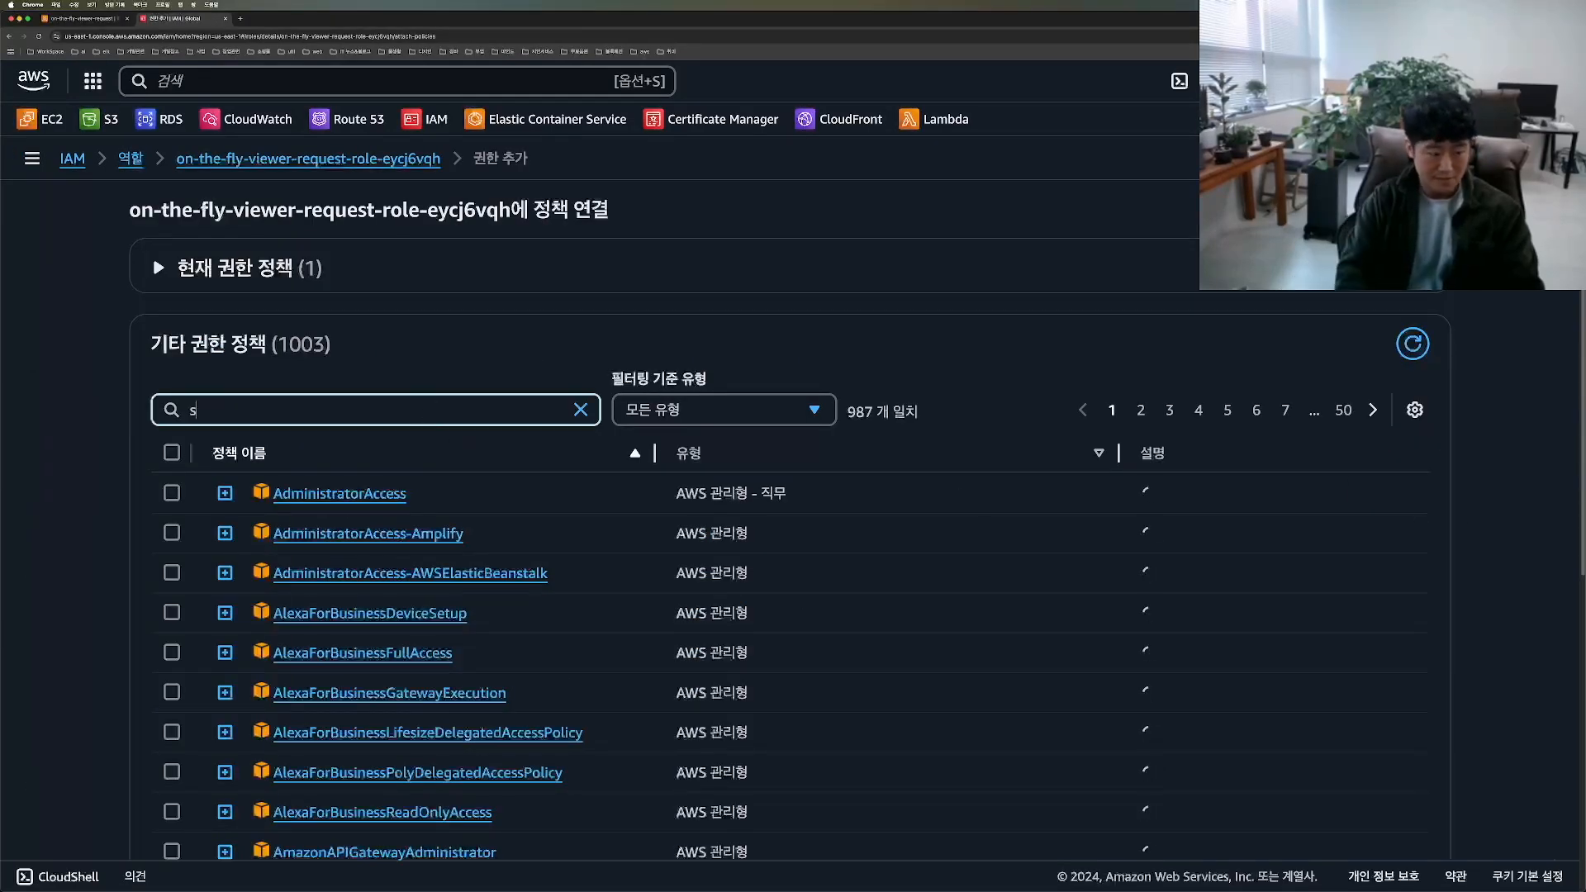
pyautogui.write('3')
pyautogui.scroll(-3, 453, 488)
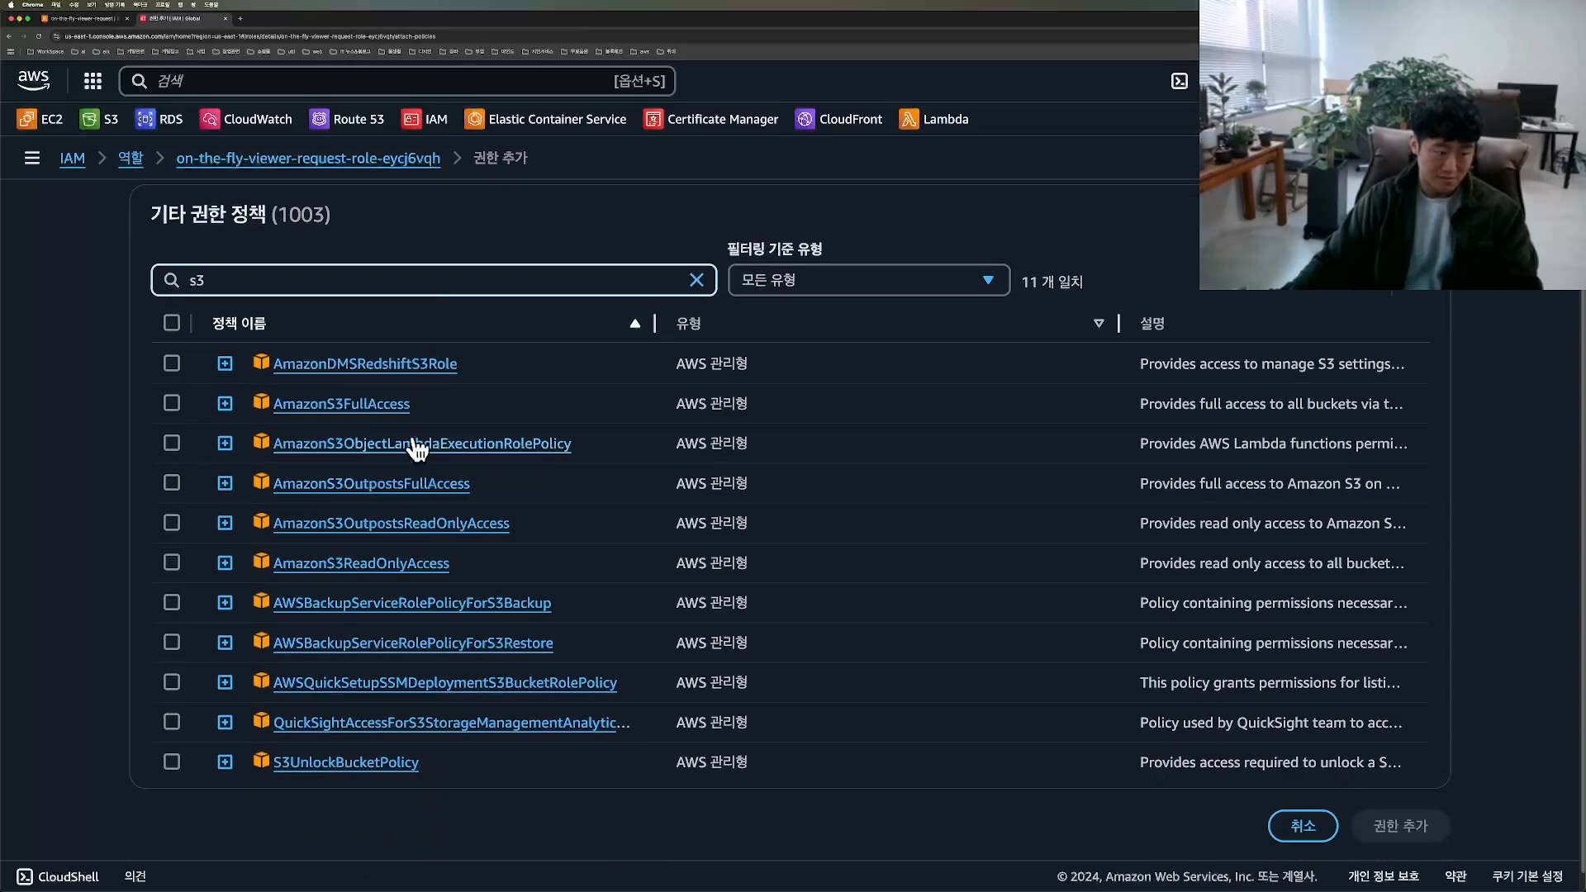
pyautogui.moveTo(314, 432)
pyautogui.mouseDown()
pyautogui.moveTo(213, 411)
pyautogui.moveTo(467, 399)
pyautogui.moveTo(275, 442)
pyautogui.mouseUp()
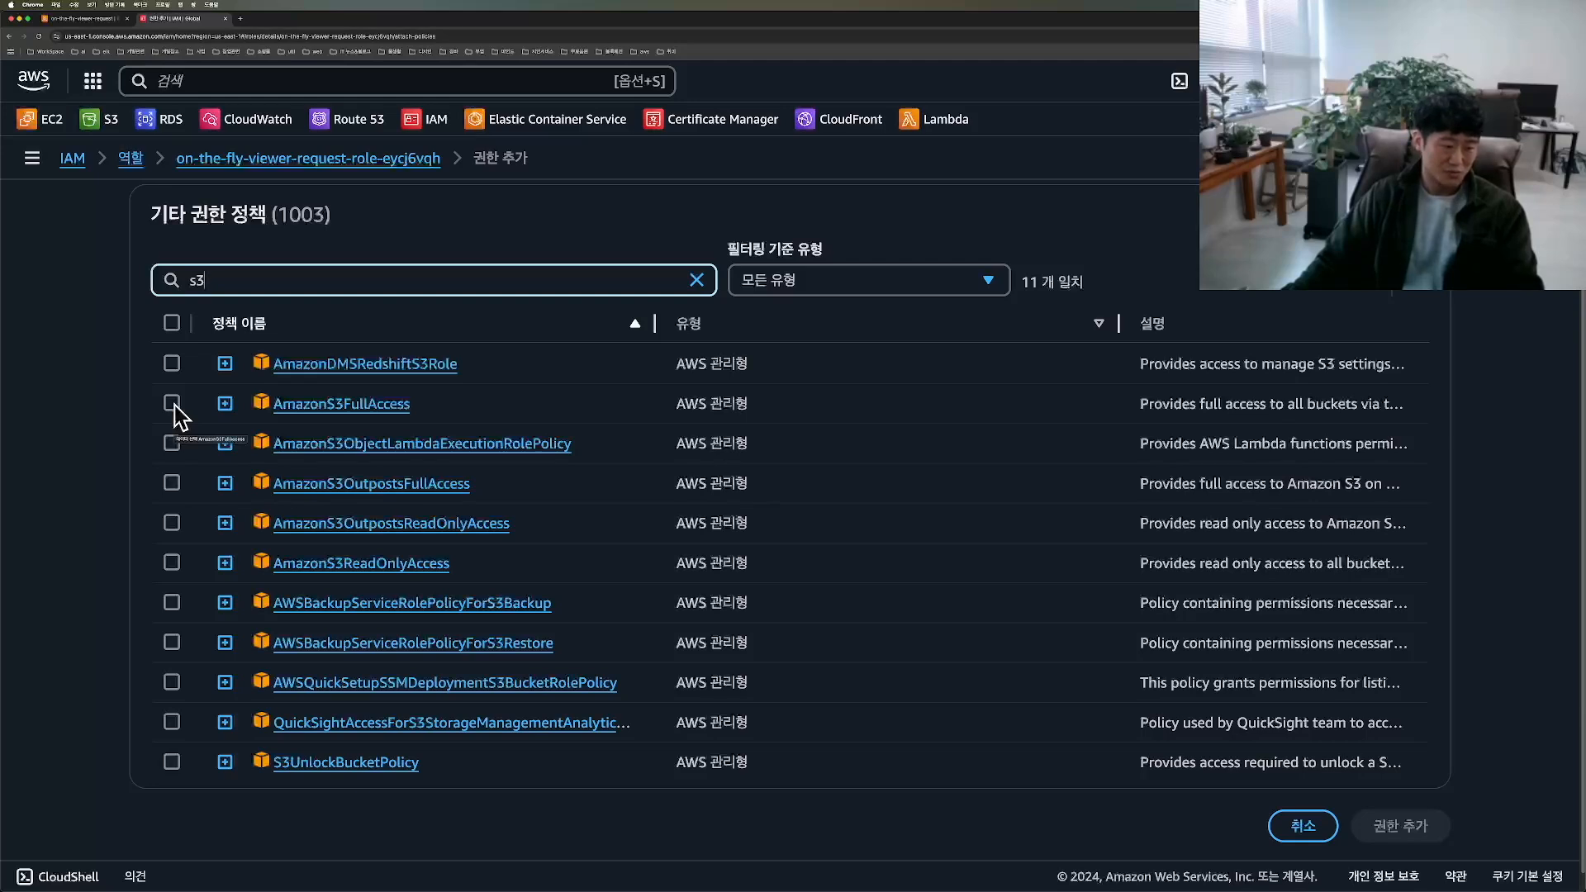
pyautogui.moveTo(238, 426); pyautogui.dragTo(261, 388)
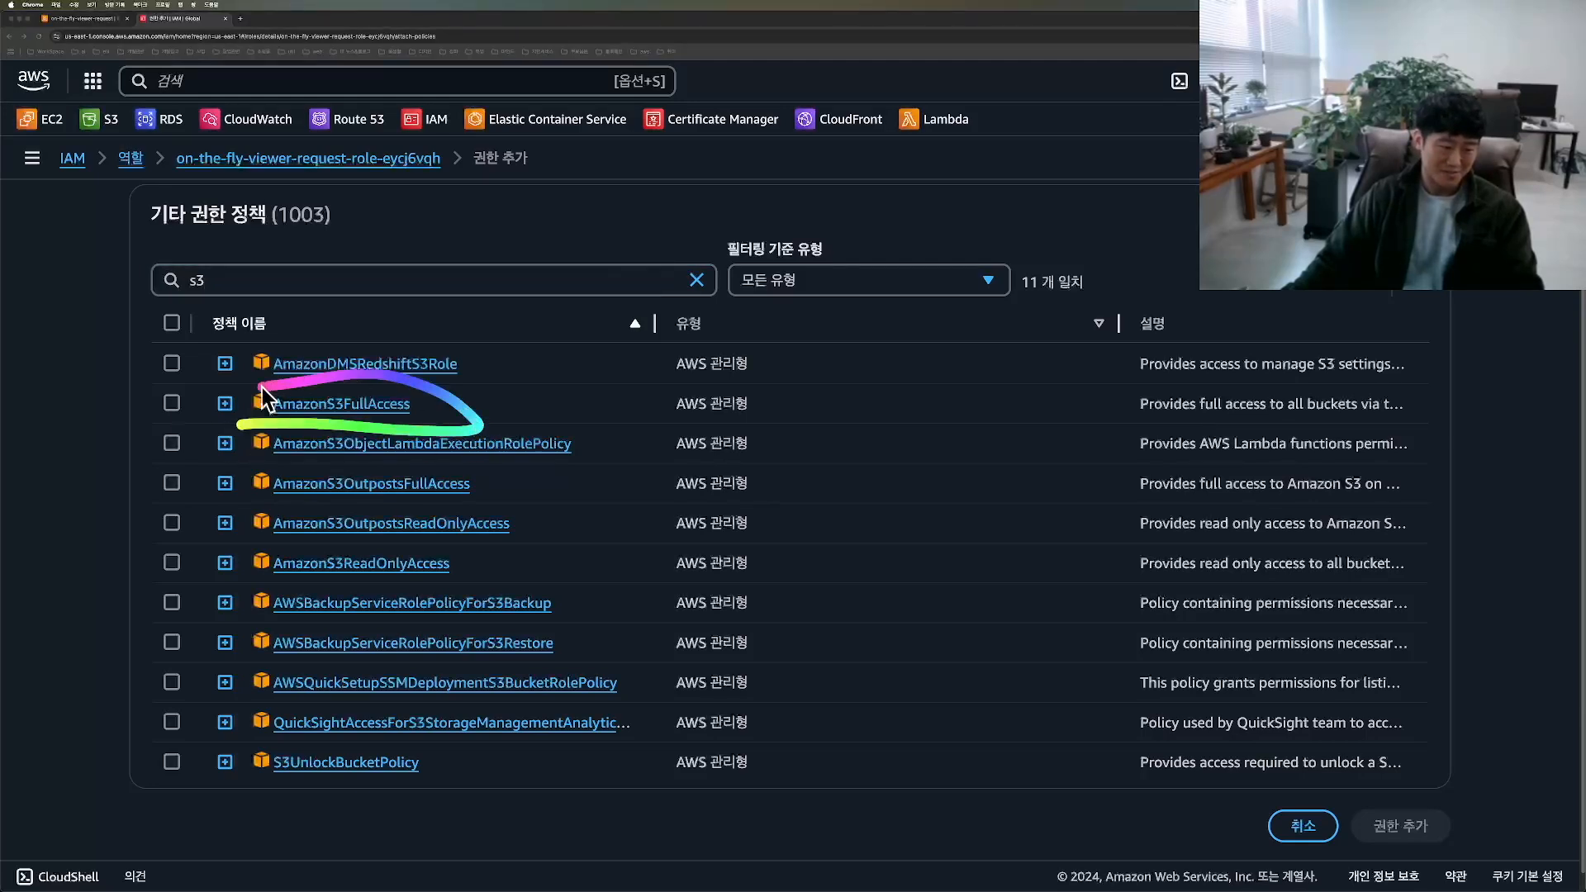
pyautogui.click(172, 403)
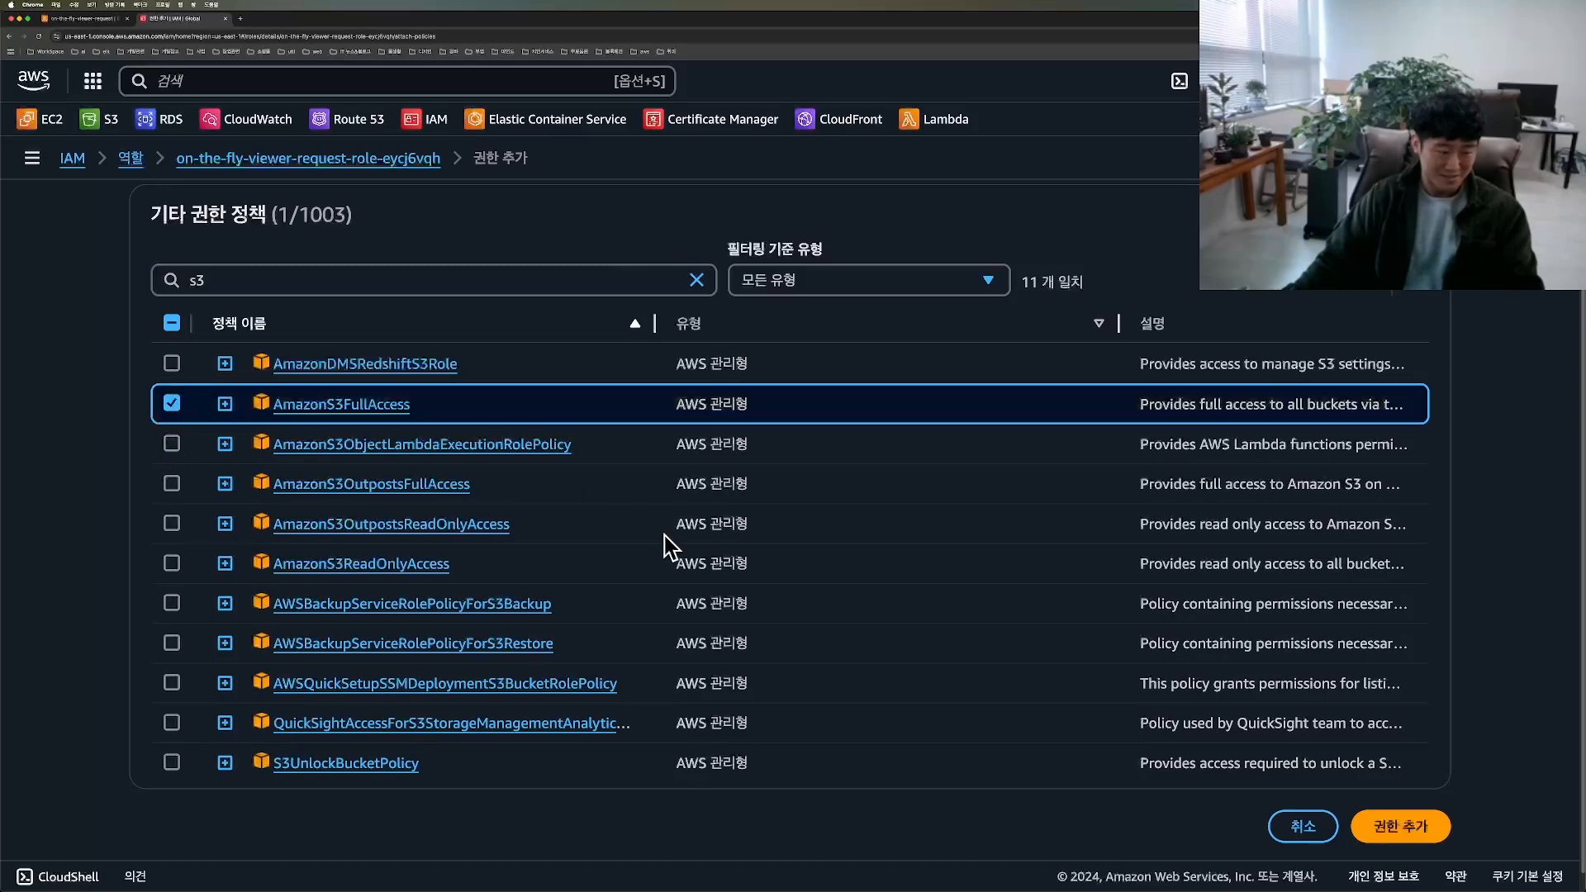
pyautogui.click(1414, 829)
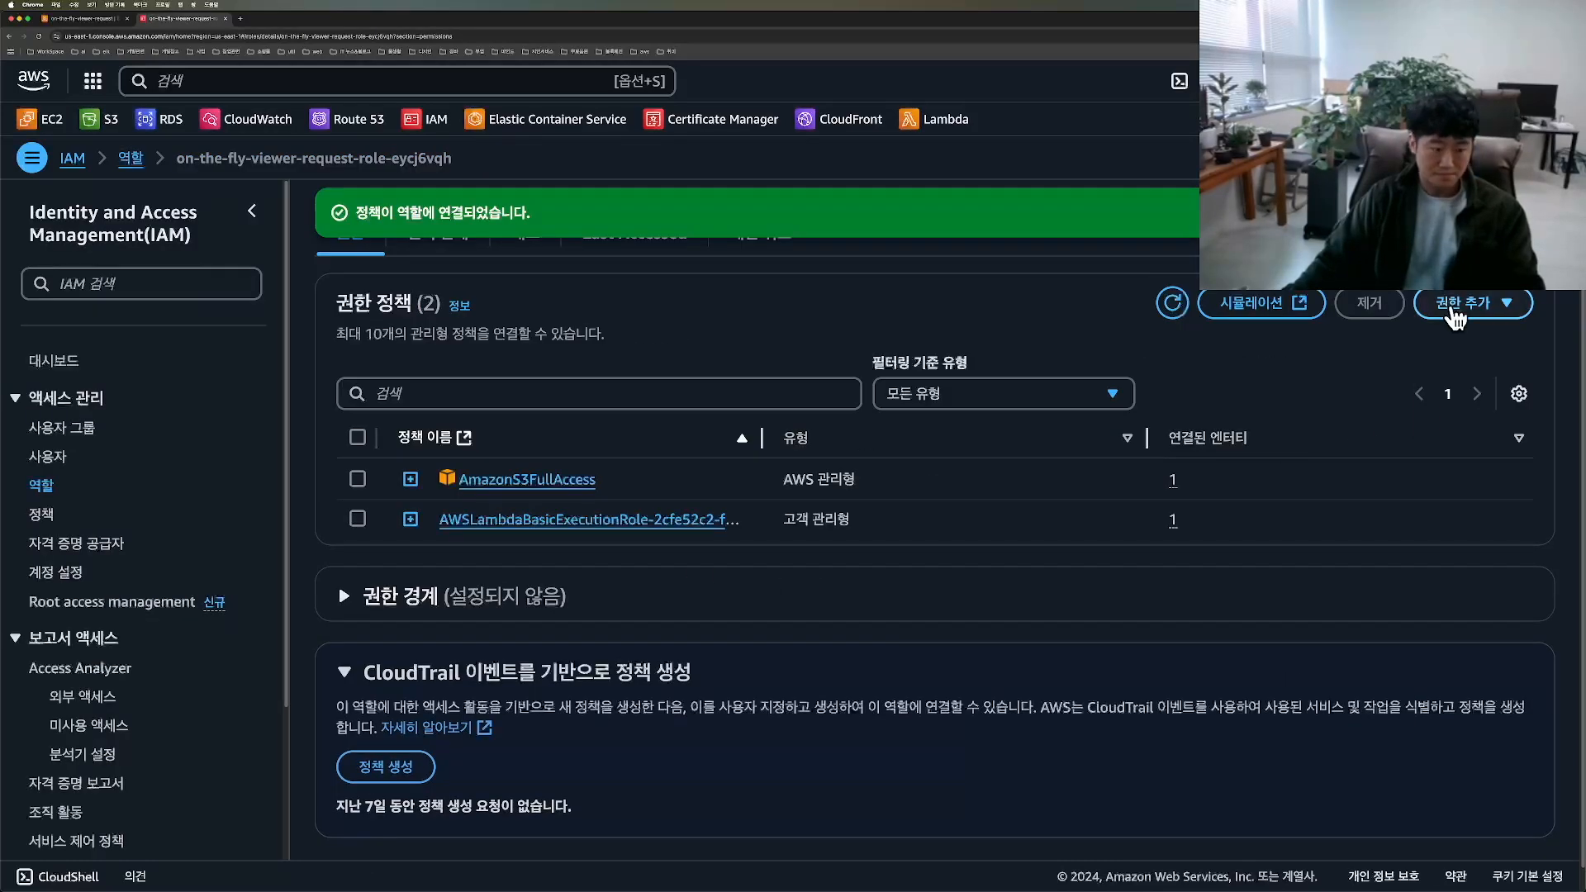
# Step: Filter the available permission policies by cloudfront and attach CloudFrontFullAccess to the same role
pyautogui.click(1461, 303)
pyautogui.click(1447, 345)
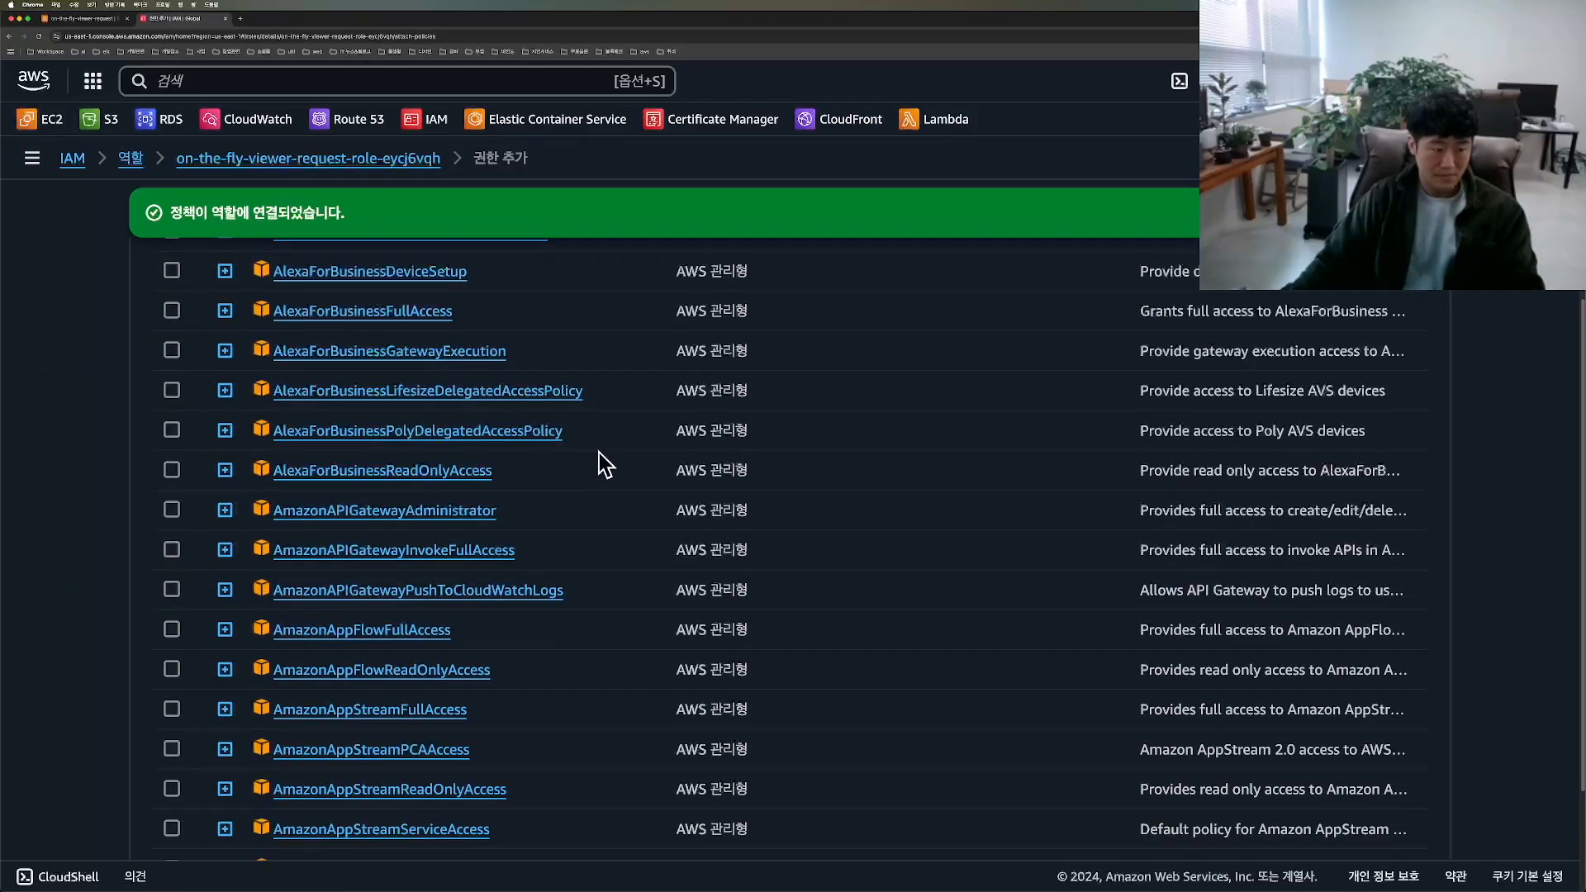
pyautogui.scroll(5, 630, 461)
pyautogui.click(365, 463)
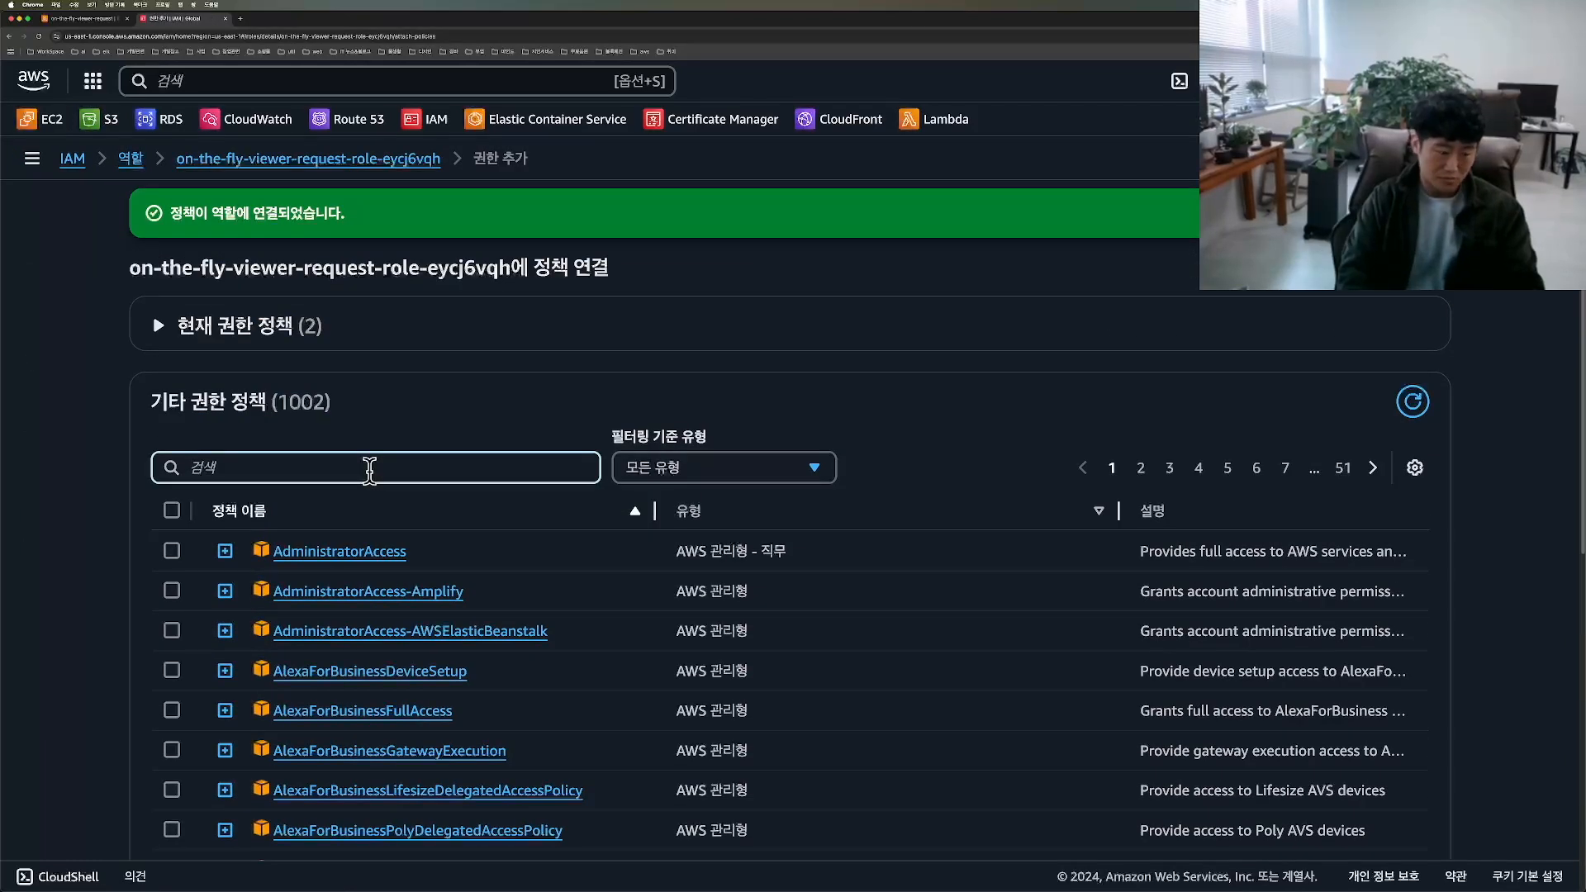
pyautogui.write('cloudfront')
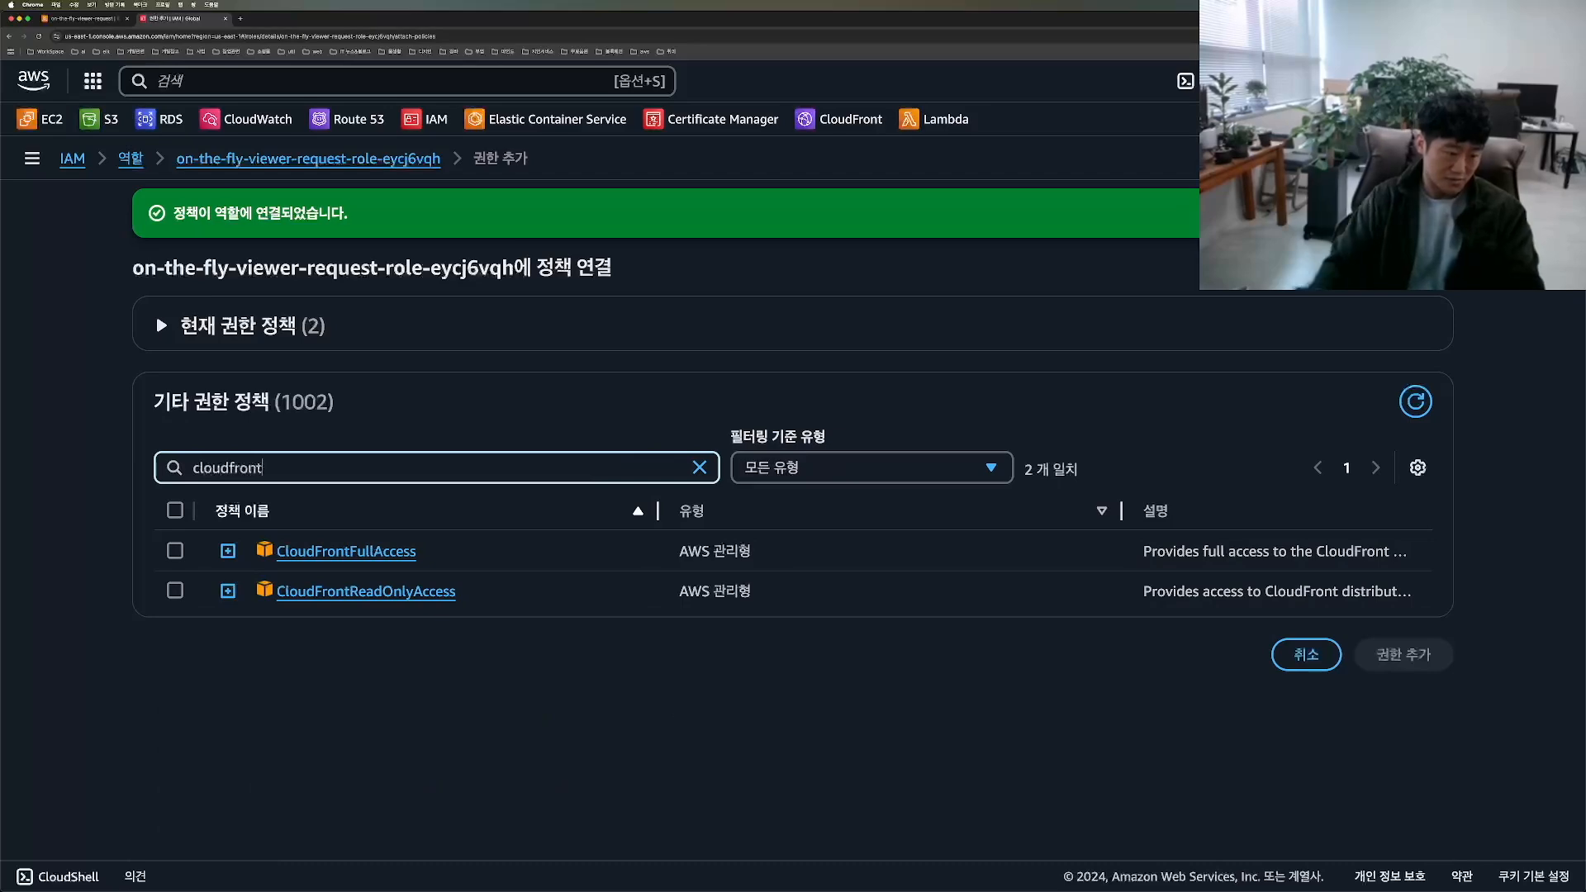
pyautogui.click(175, 551)
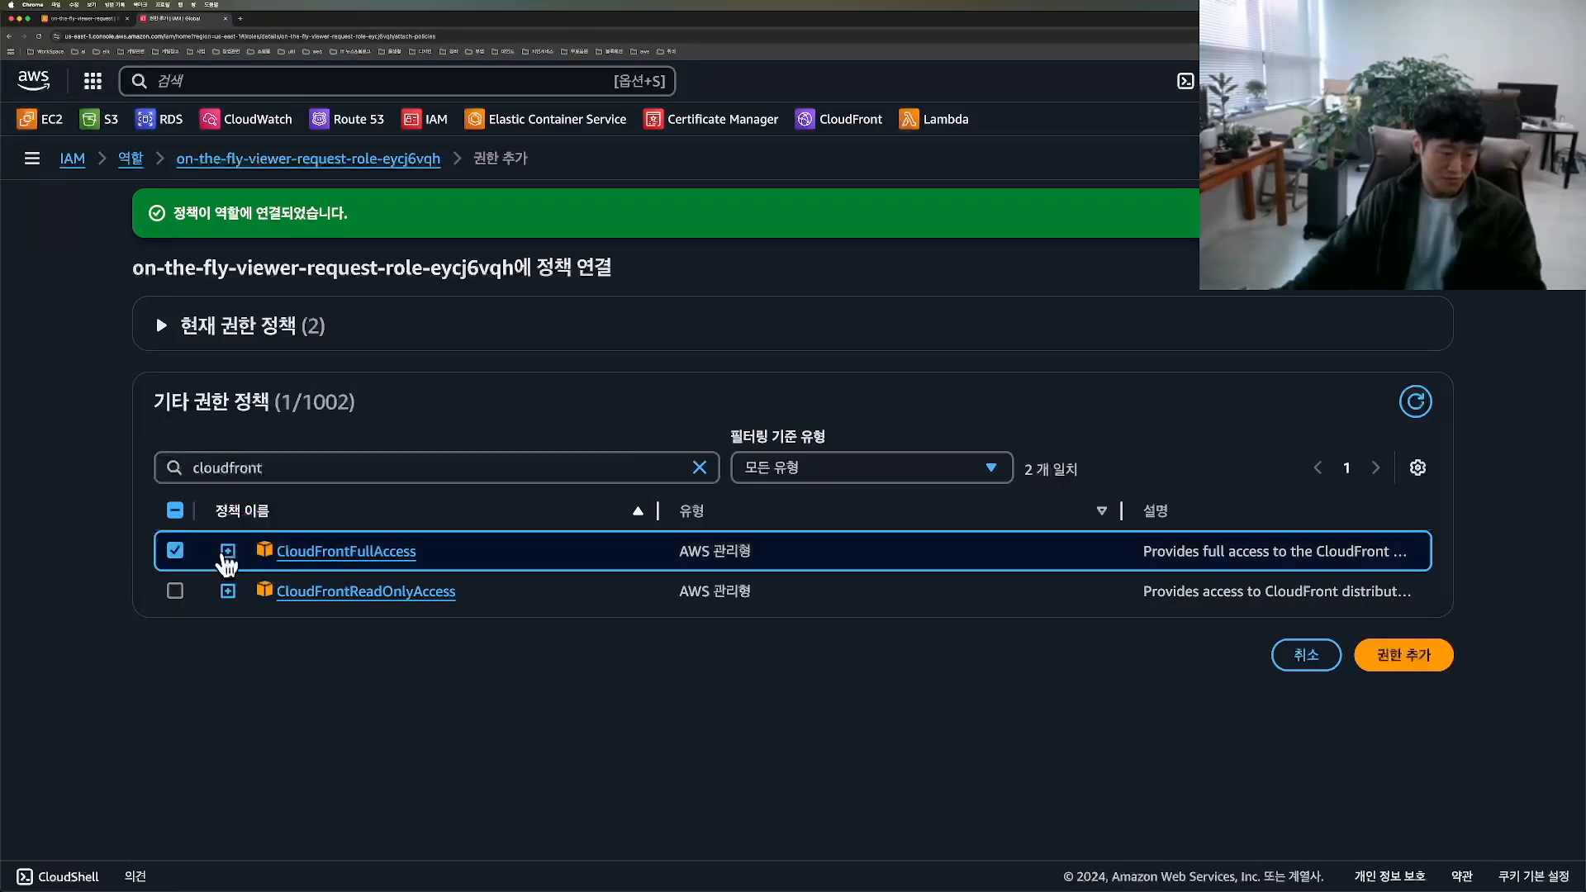
pyautogui.click(1407, 658)
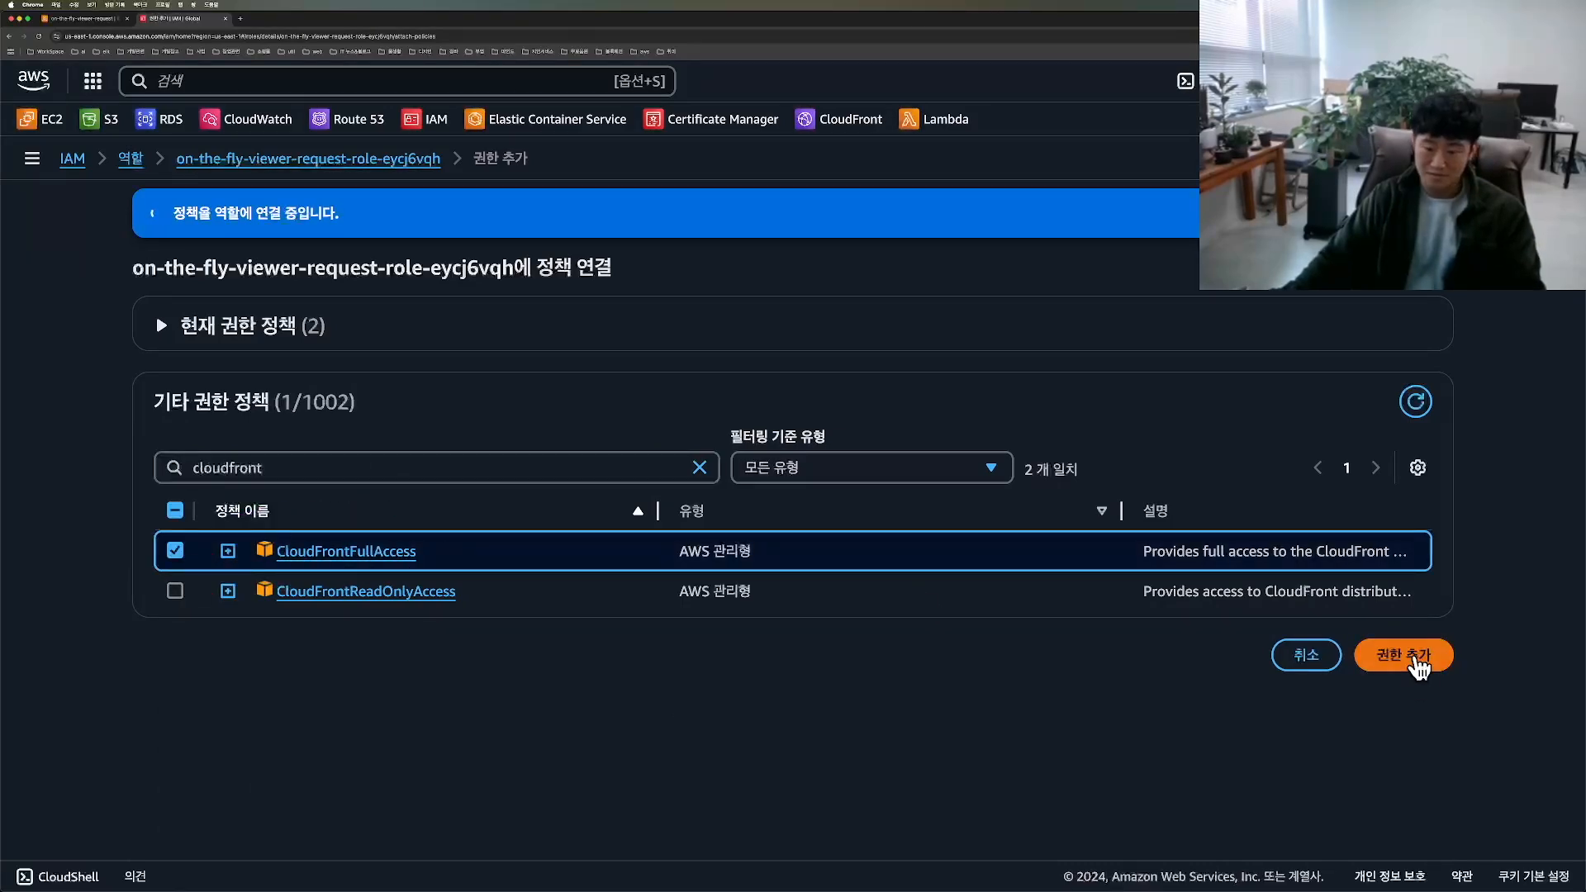
# Step: Open the role's trust policy for editing and turn the Service principal into a multi-line array containing lambda.amazonaws.com
pyautogui.scroll(-2, 1396, 666)
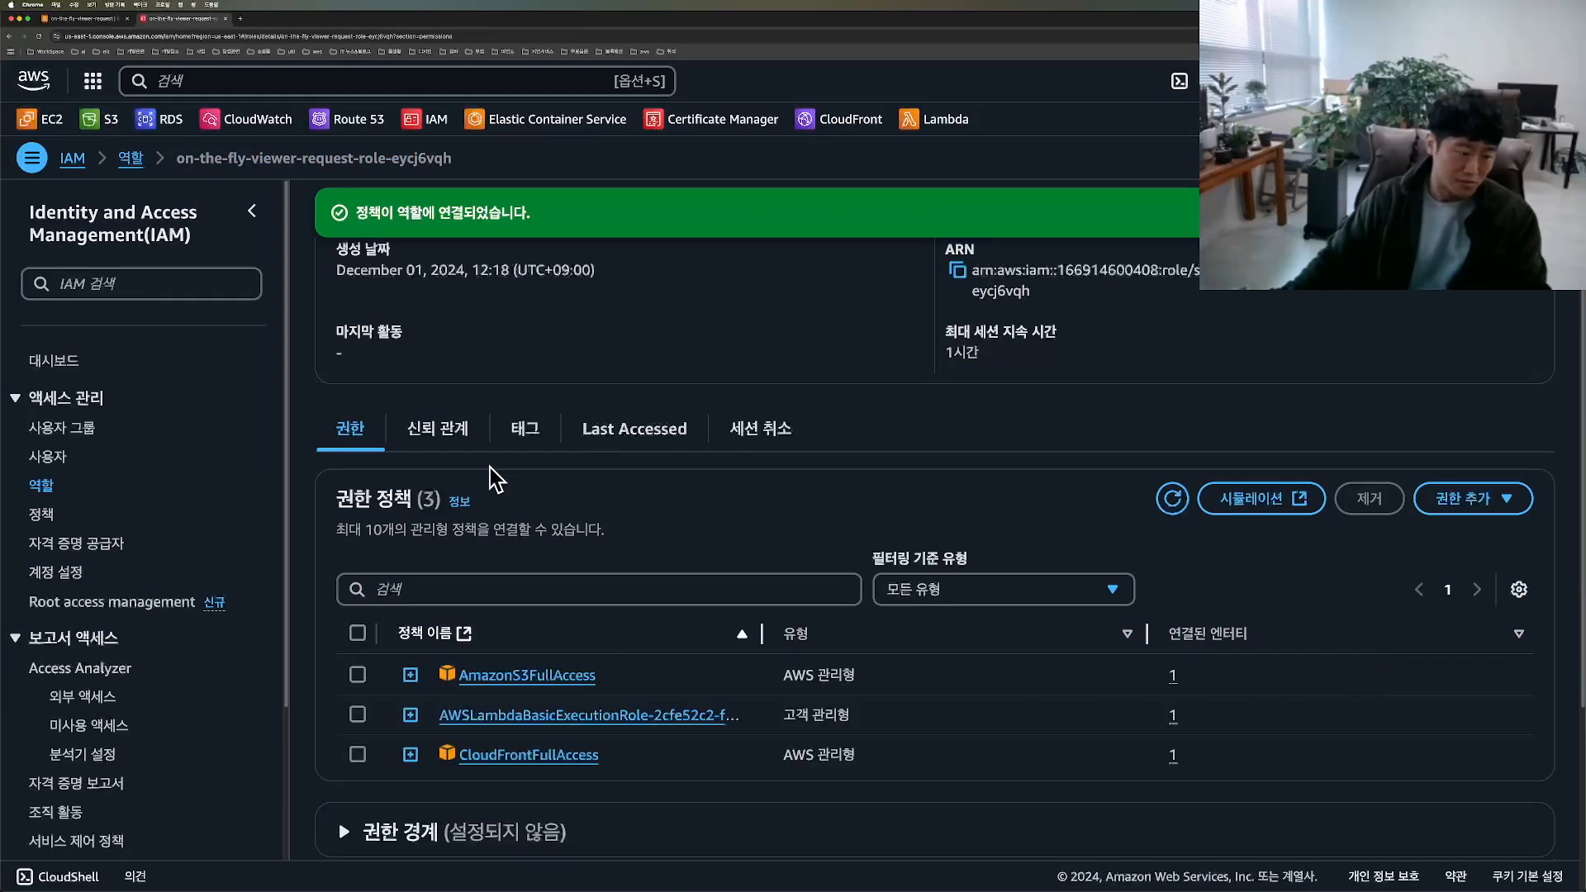
pyautogui.moveTo(446, 471)
pyautogui.mouseDown()
pyautogui.moveTo(537, 413)
pyautogui.moveTo(506, 452)
pyautogui.mouseUp()
pyautogui.click(439, 431)
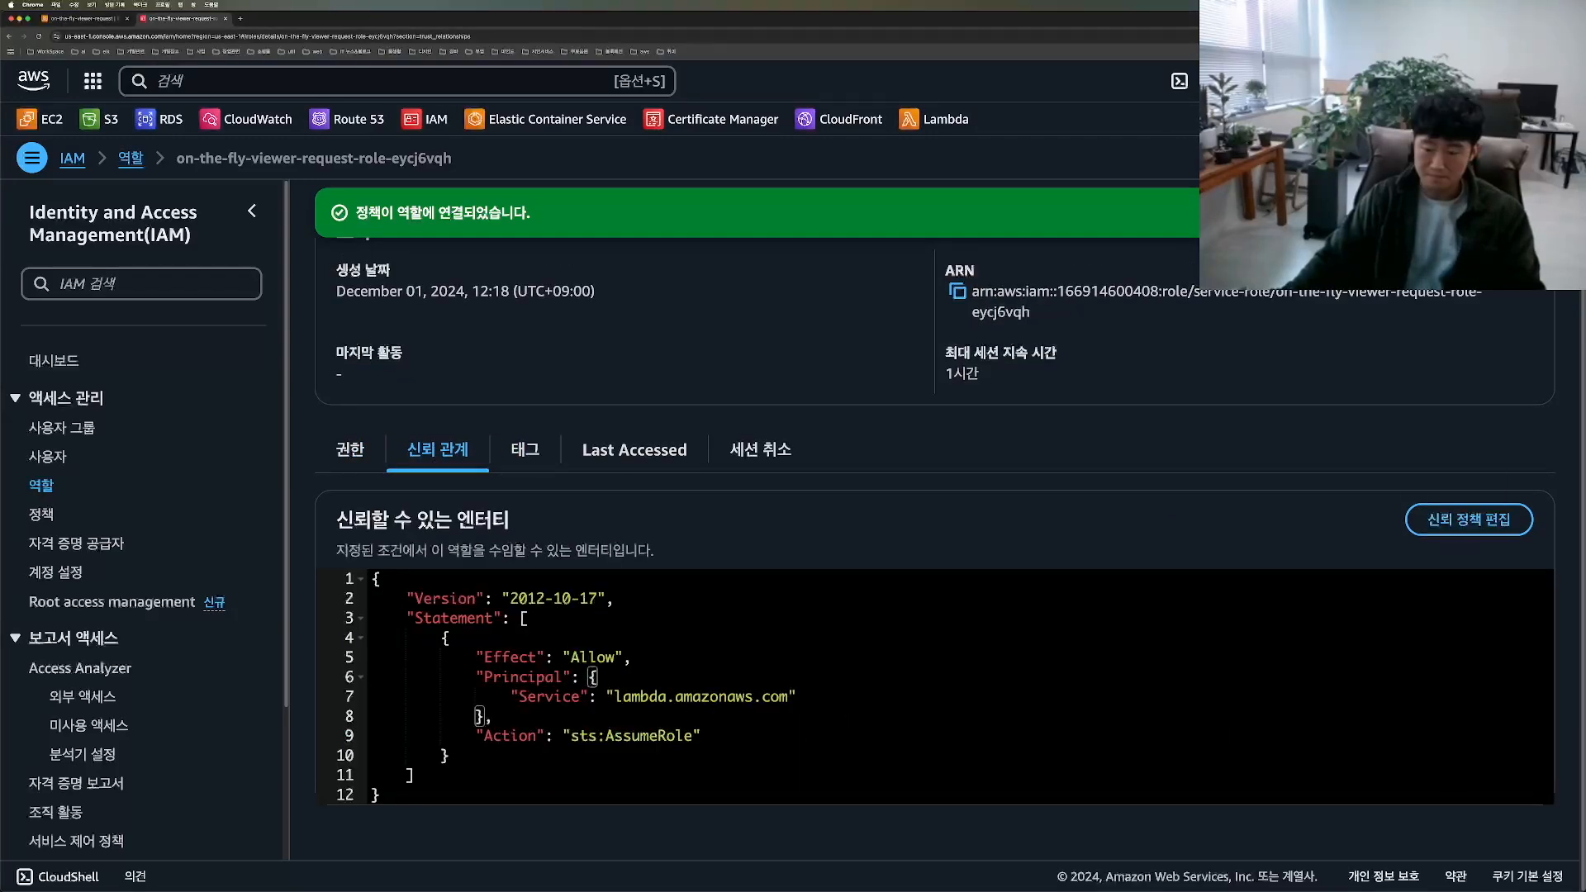
pyautogui.moveTo(1439, 556)
pyautogui.mouseDown()
pyautogui.moveTo(1531, 567)
pyautogui.moveTo(1576, 539)
pyautogui.moveTo(1409, 572)
pyautogui.mouseUp()
pyautogui.click(1479, 520)
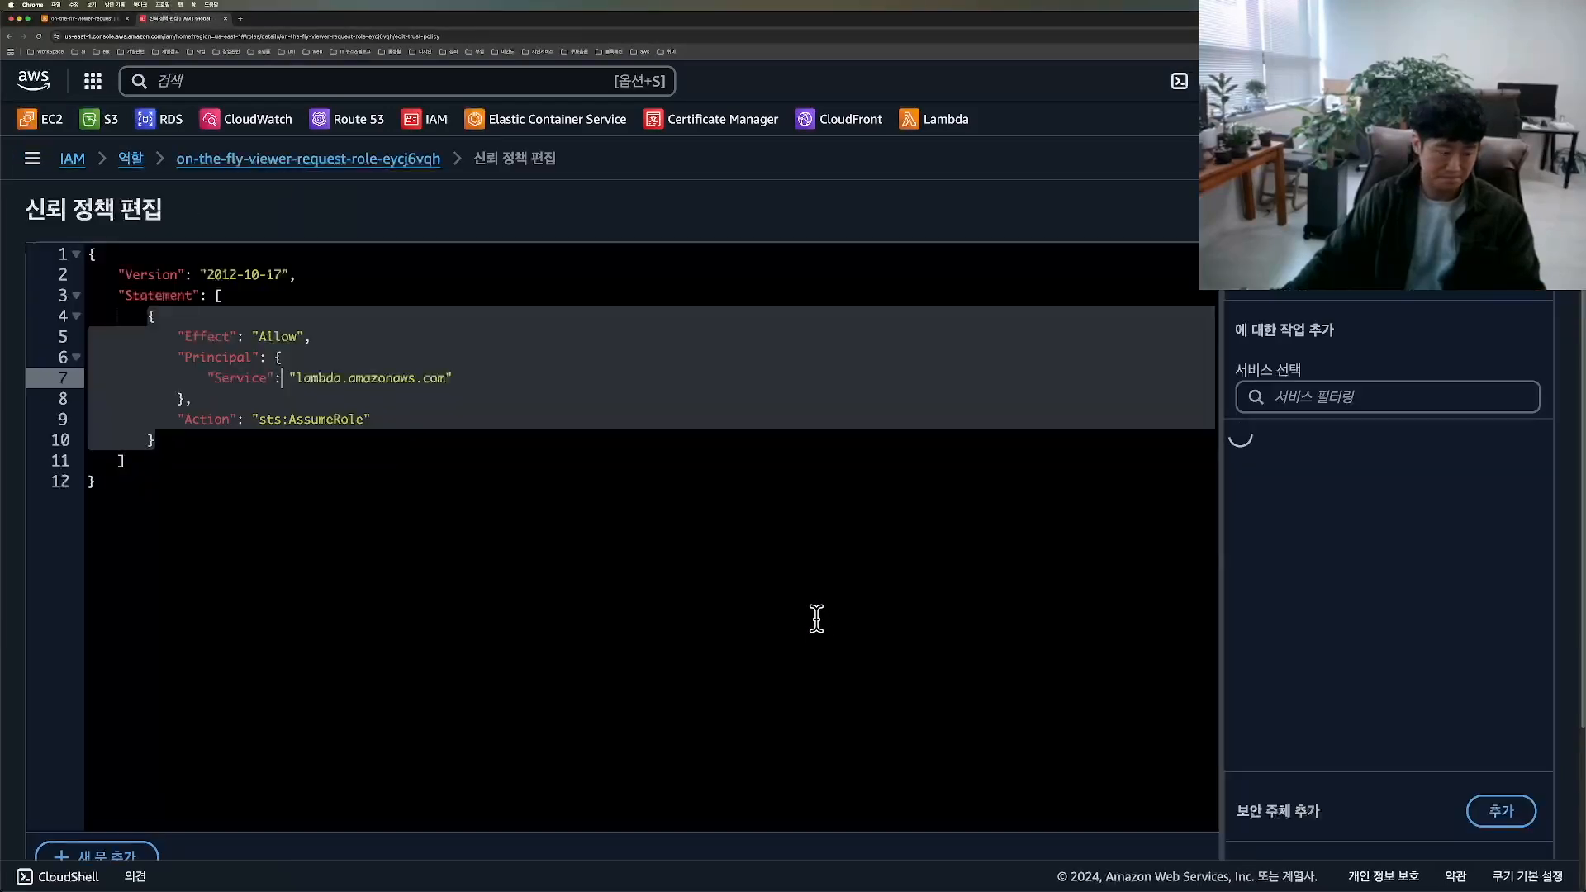
pyautogui.click(289, 377)
pyautogui.write('[')
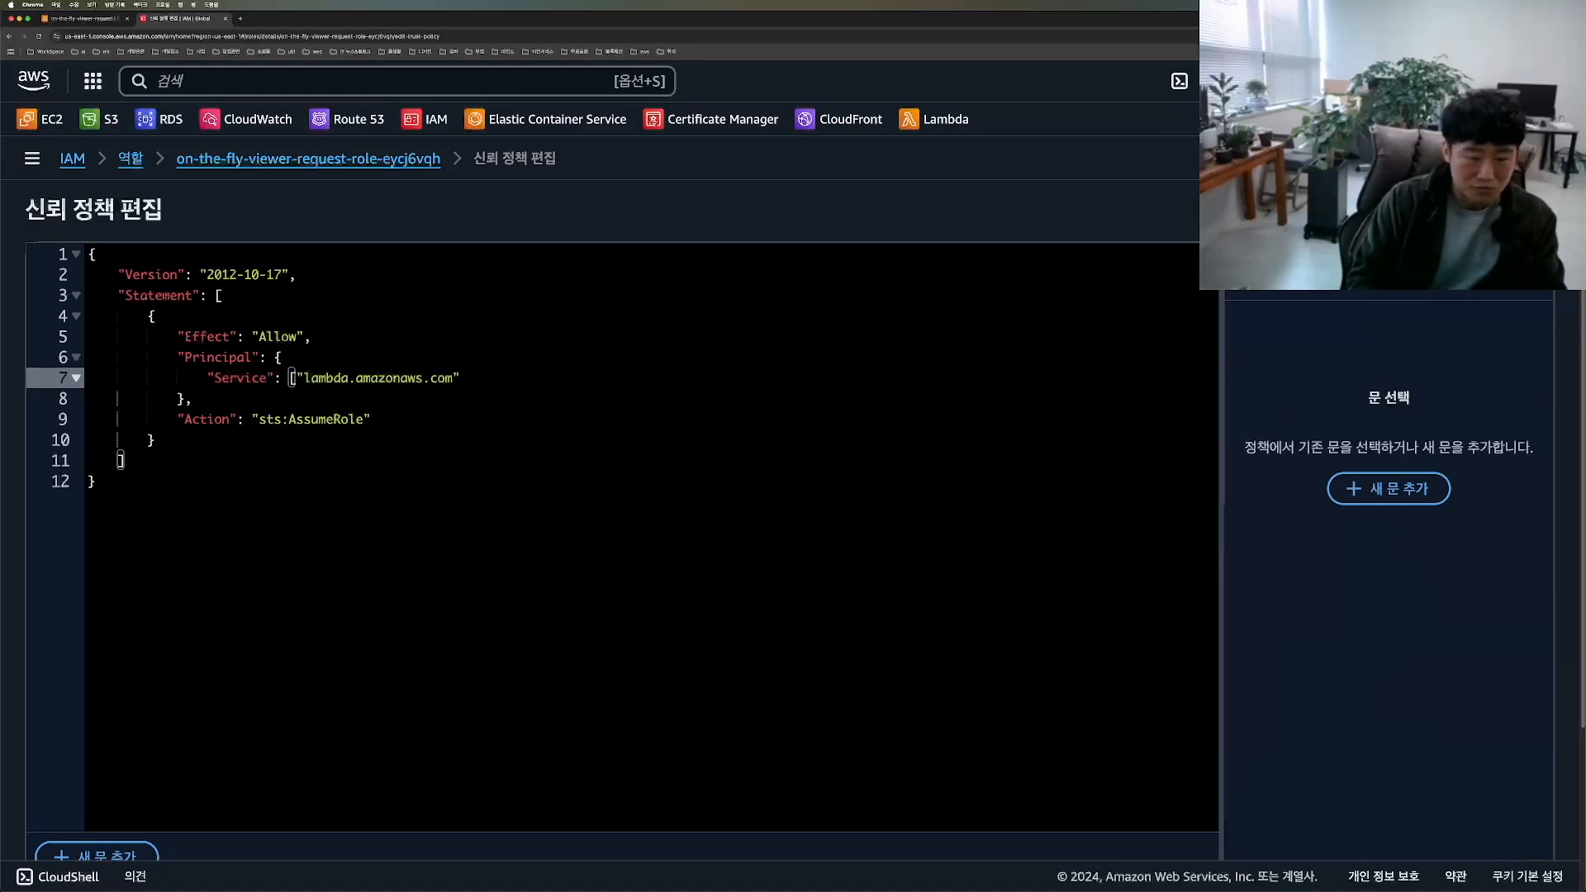
pyautogui.press('Return')
pyautogui.click(402, 399)
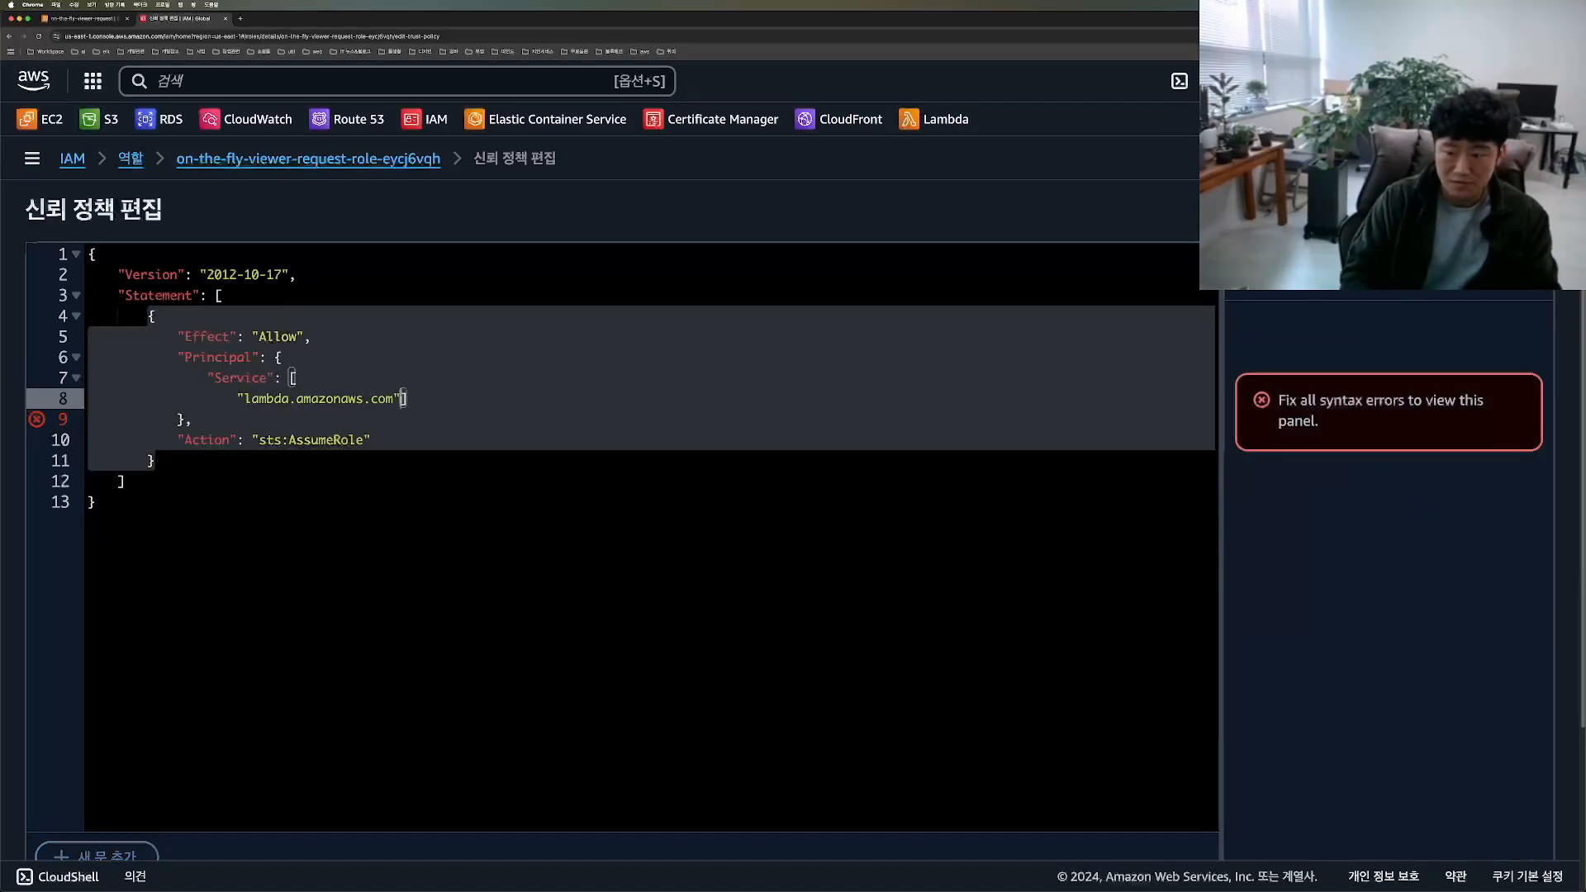
pyautogui.press('Return')
pyautogui.write(']')
pyautogui.press('BackSpace')
pyautogui.press('Up')
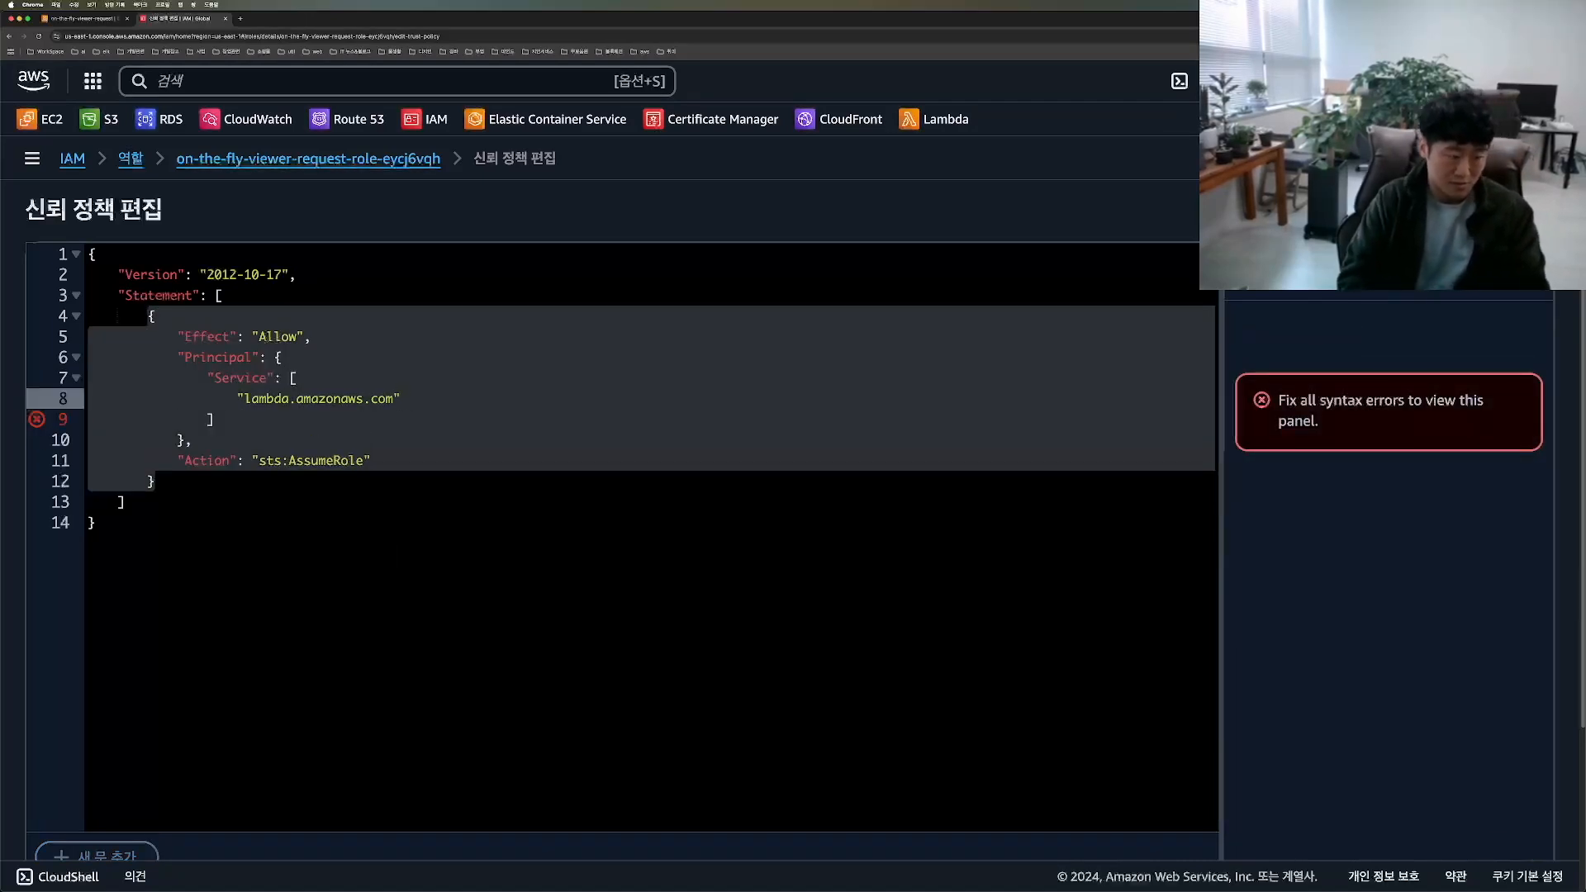
# Step: Add edgelambda.amazonaws.com as a second entry in the Service array and save the updated trust policy
pyautogui.write(',')
pyautogui.press('Return')
pyautogui.write("'")
pyautogui.write('edgelambda.amazonaws.com')
pyautogui.press('super+z')
pyautogui.press('BackSpace')
pyautogui.write('"')
pyautogui.write('edgelambda.amazonaws.com')
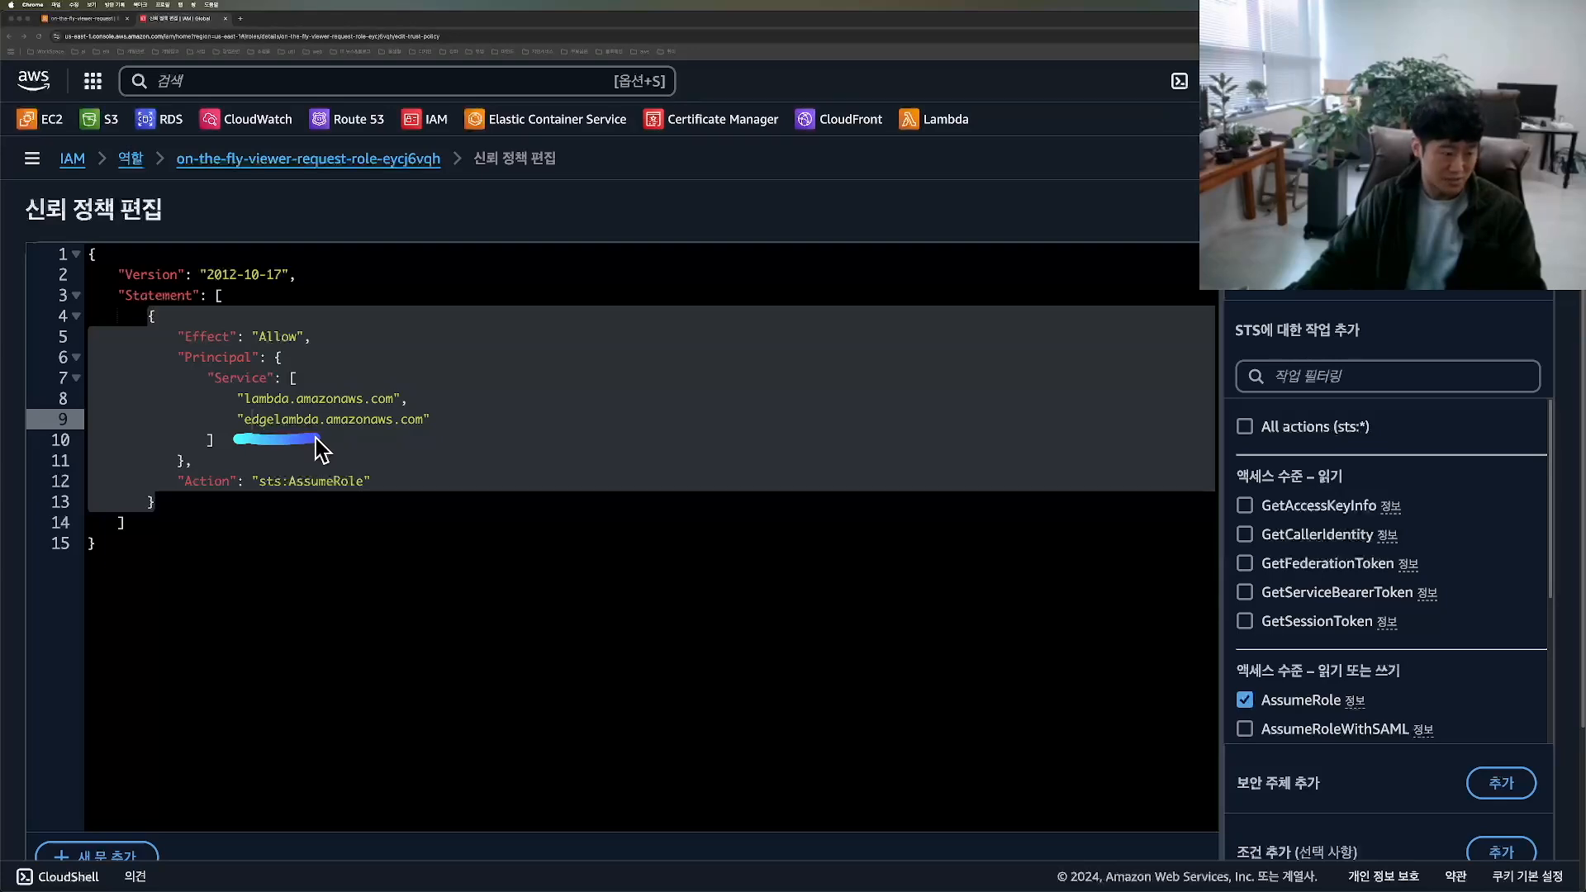
pyautogui.hotkey('alt', 'Tab')
pyautogui.scroll(-7, 1220, 666)
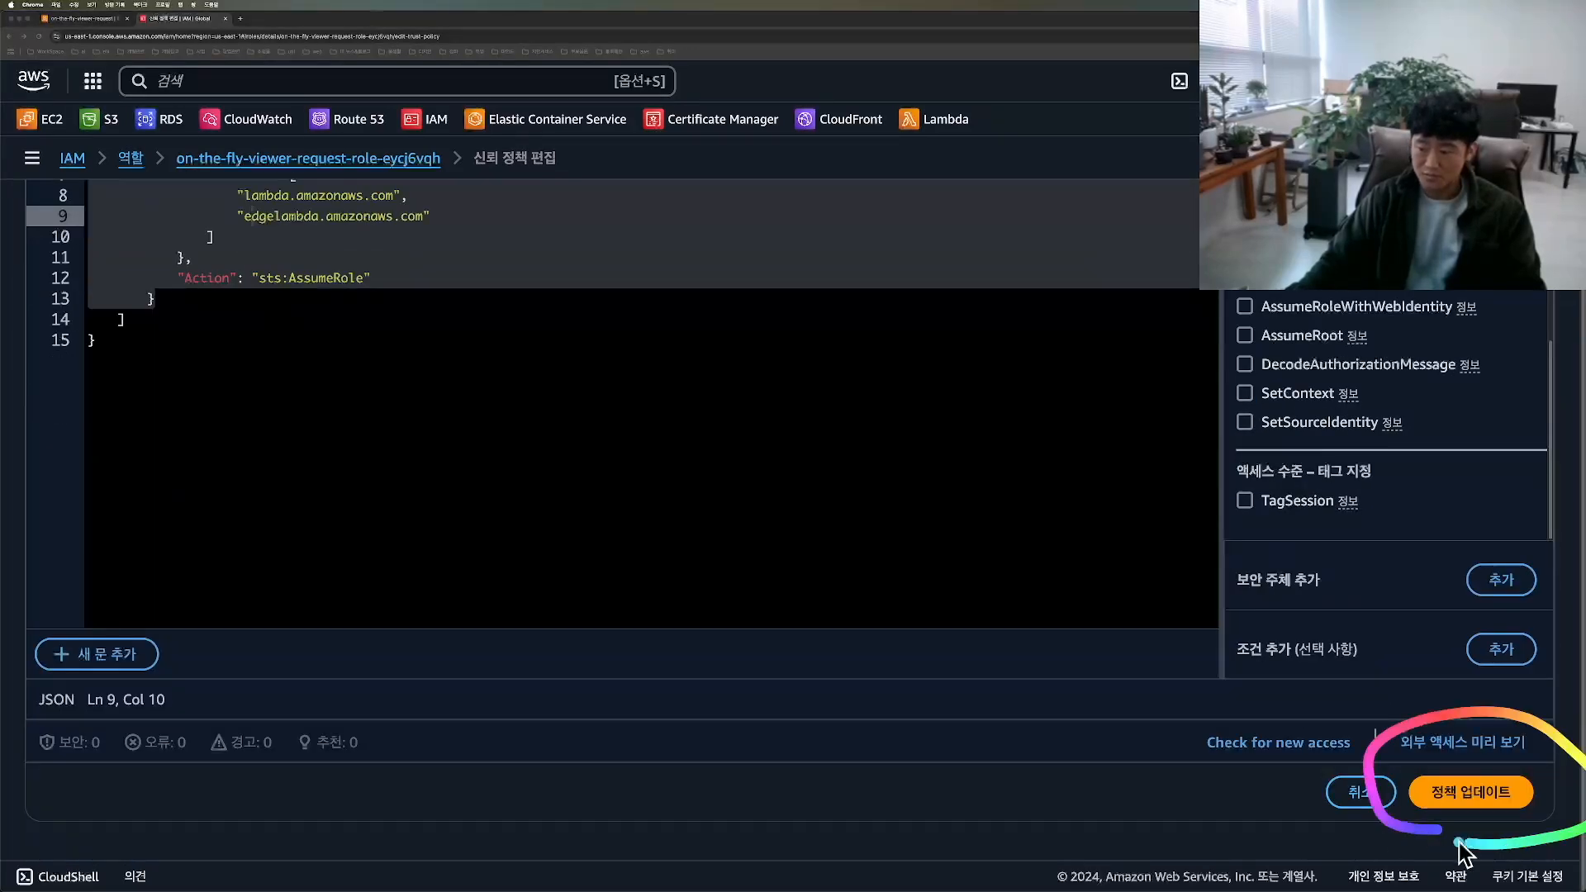
pyautogui.click(1470, 789)
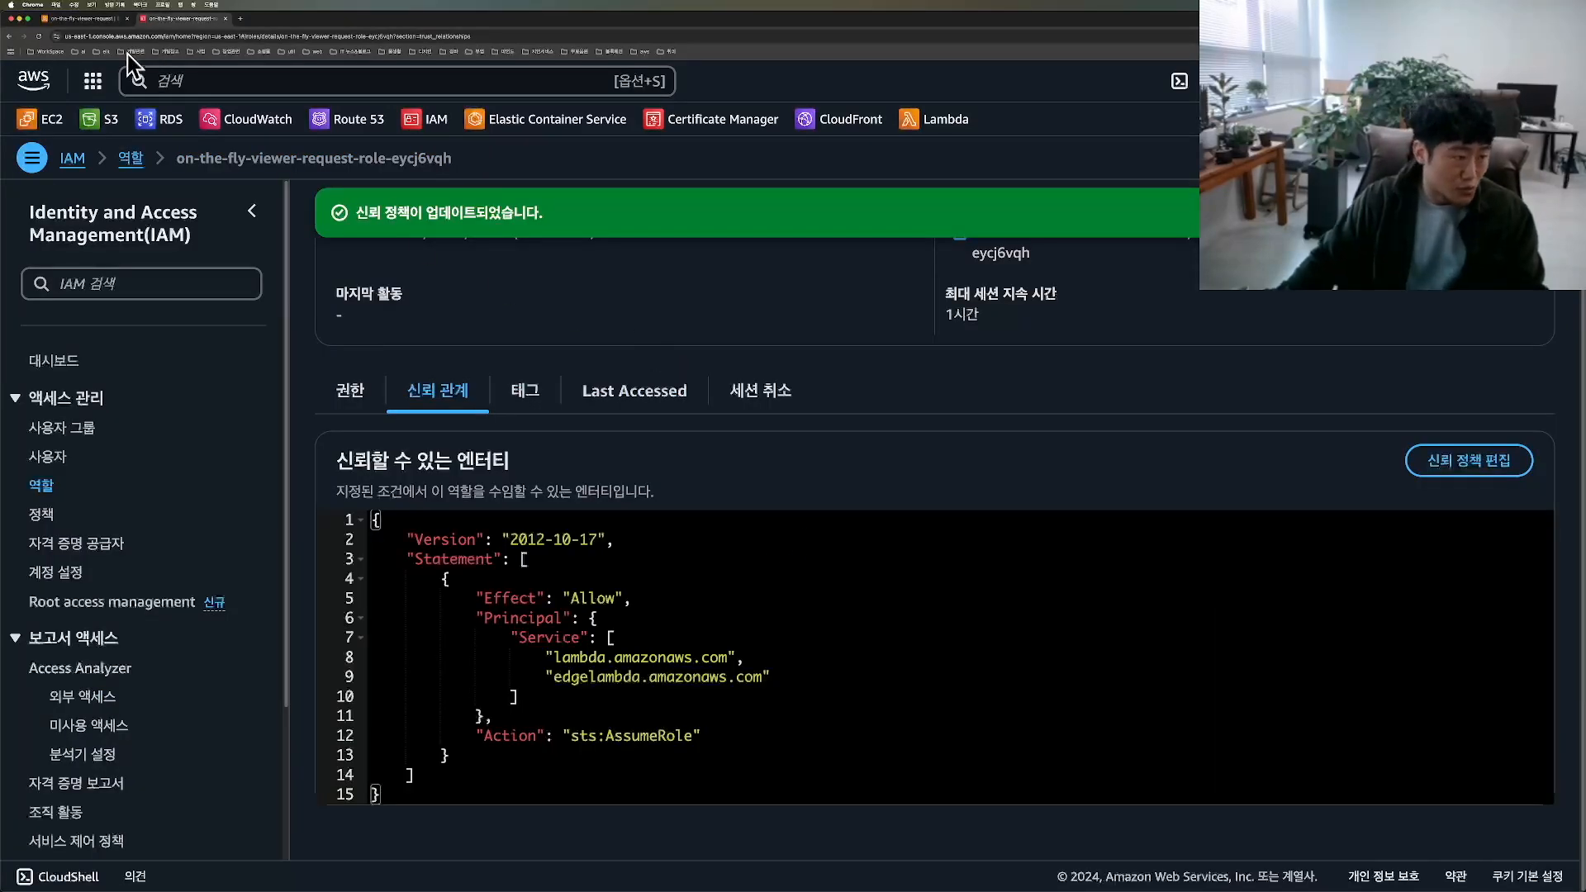
# Step: Return to the on-the-fly-viewer-request Lambda function and replace the whole index.mjs code with the copied viewer-request handler
pyautogui.click(82, 18)
pyautogui.scroll(-1, 1073, 413)
pyautogui.scroll(7, 1001, 430)
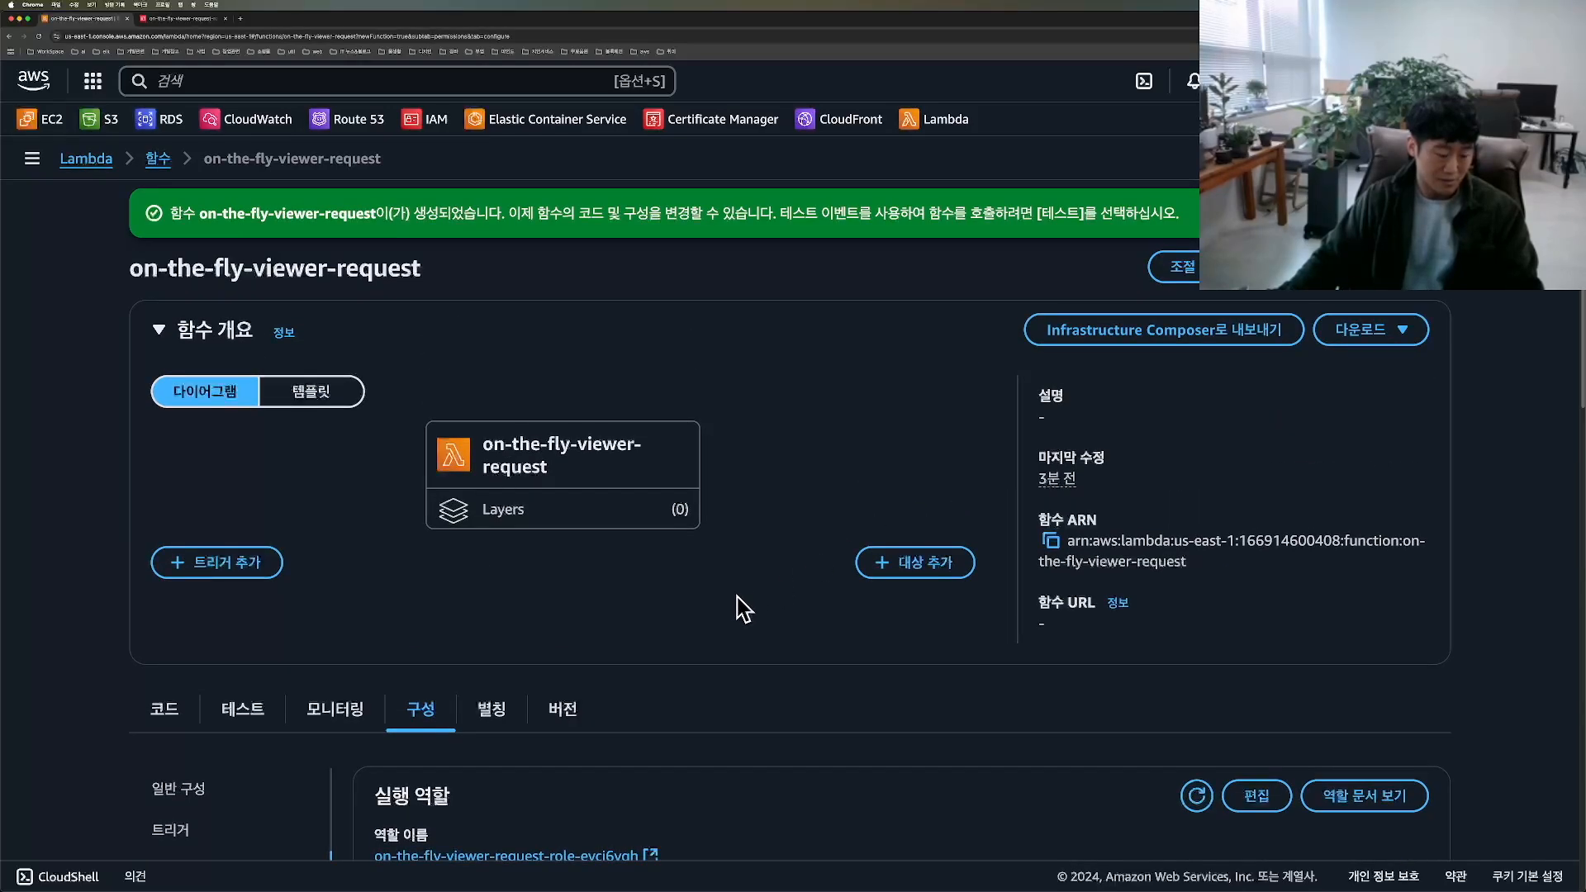
pyautogui.scroll(-1, 166, 657)
pyautogui.click(166, 648)
pyautogui.scroll(-7, 783, 630)
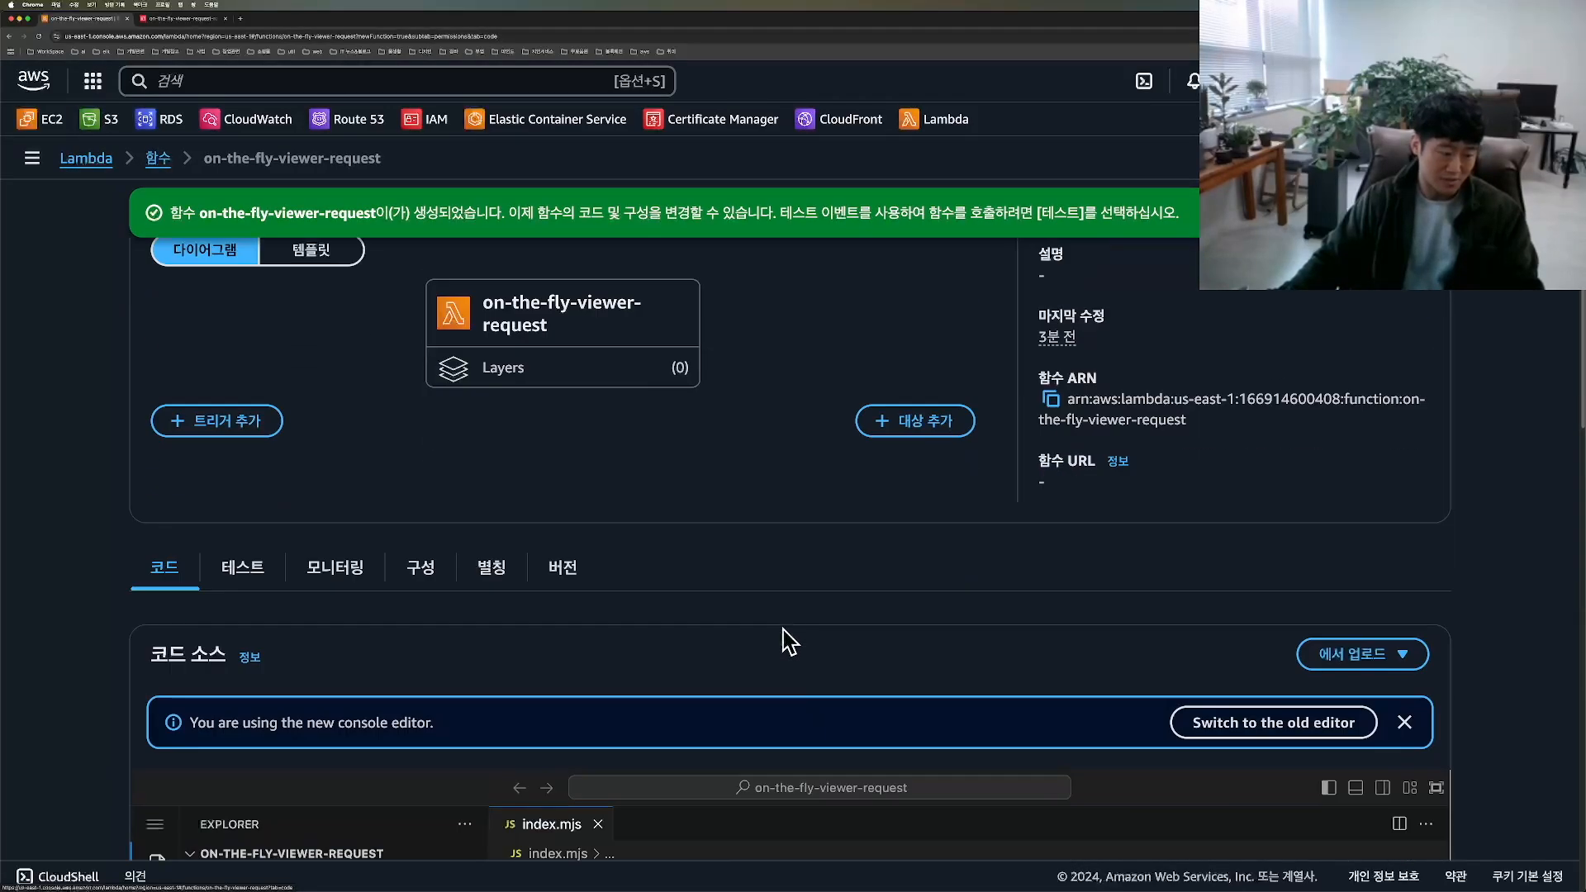
pyautogui.click(922, 557)
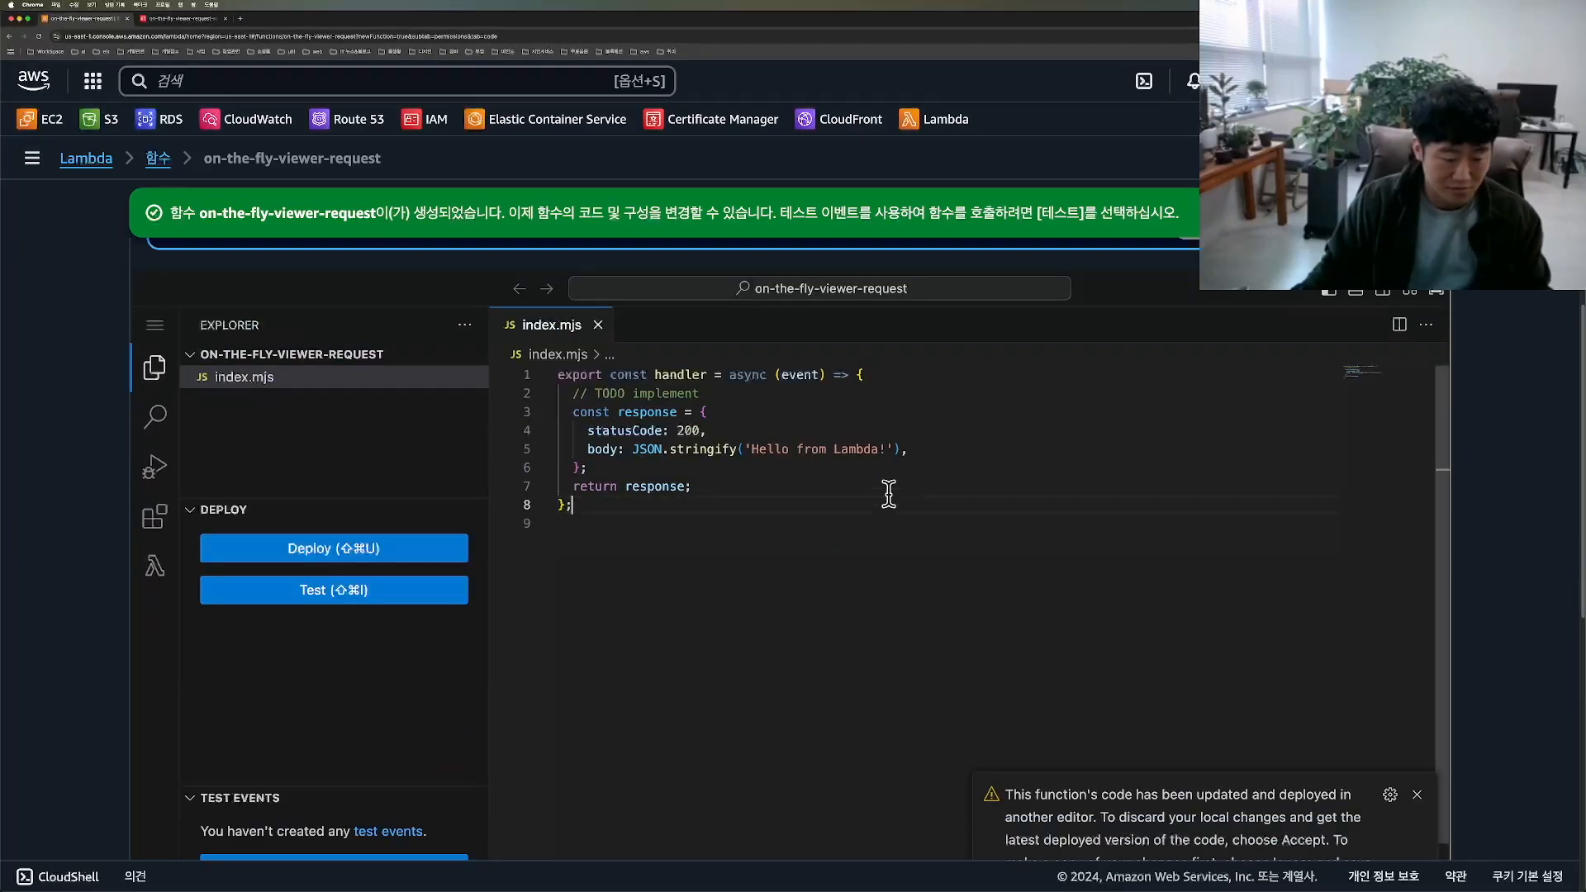
pyautogui.click(716, 486)
pyautogui.press('super+a')
pyautogui.press('super+v')
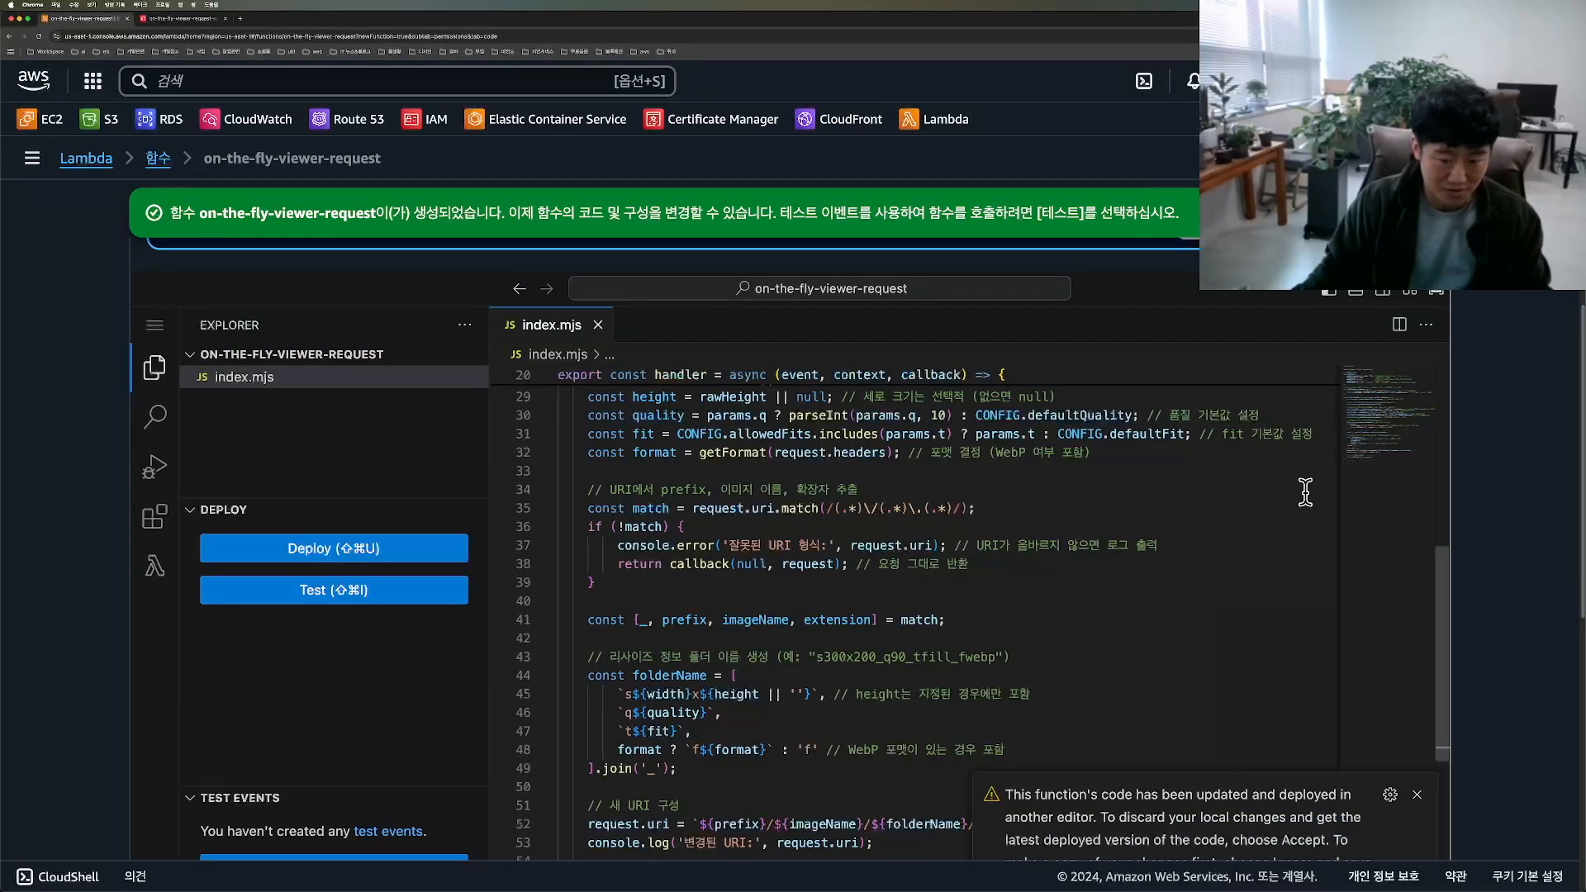
# Step: Examine the CONFIG defaults in index.mjs (dimension, quality, fit, WebP extension, allowed fits) and the getFormat helper
pyautogui.press('super+f')
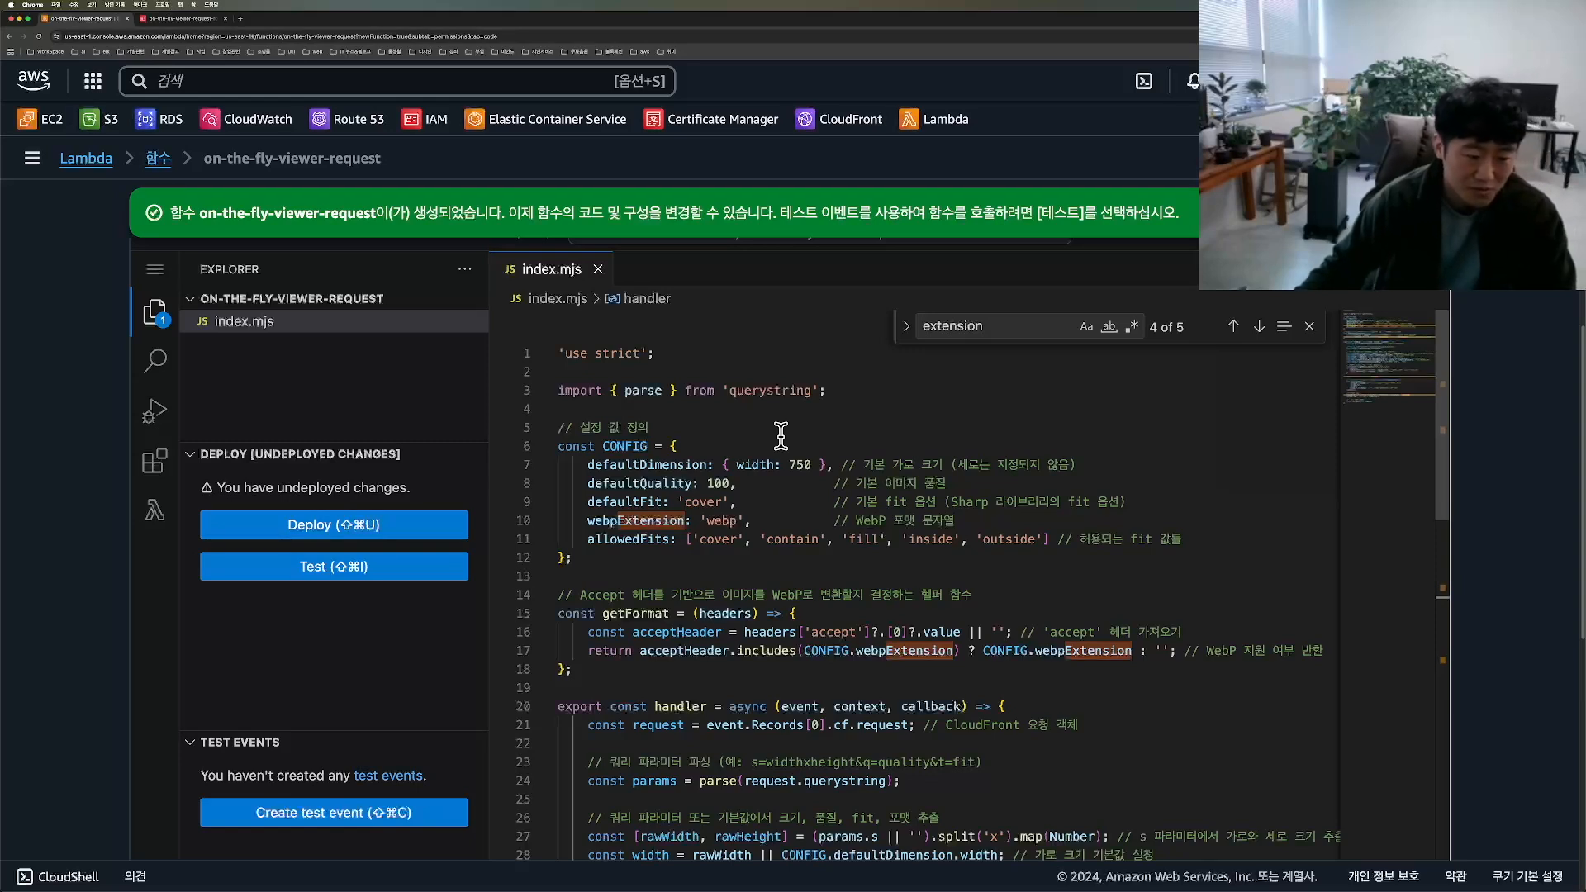
pyautogui.moveTo(584, 406); pyautogui.dragTo(594, 579)
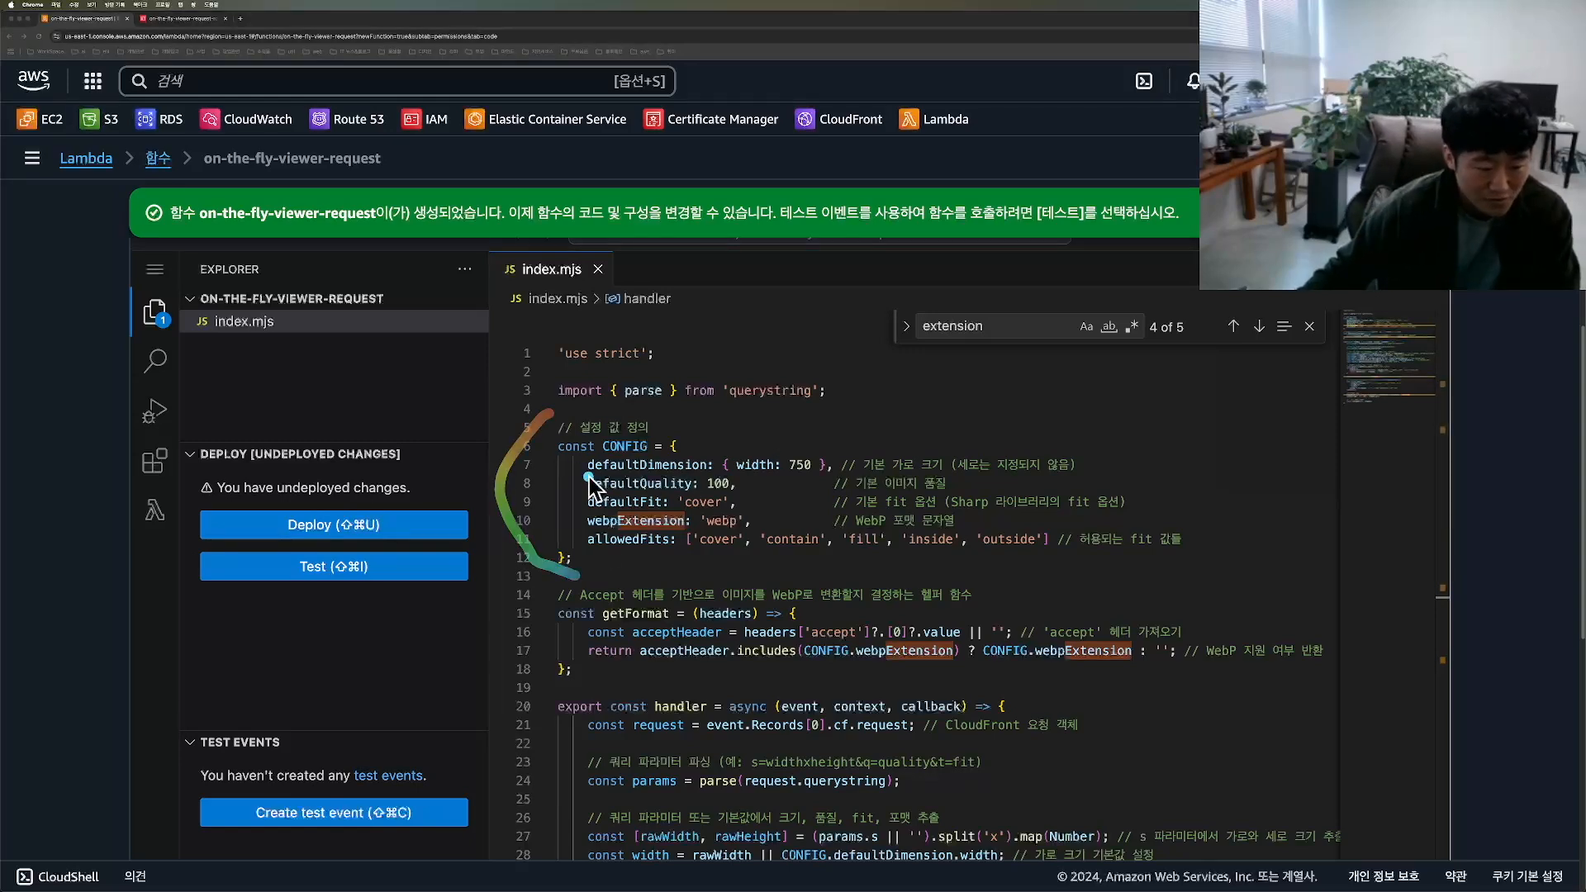
pyautogui.moveTo(584, 409); pyautogui.dragTo(596, 583)
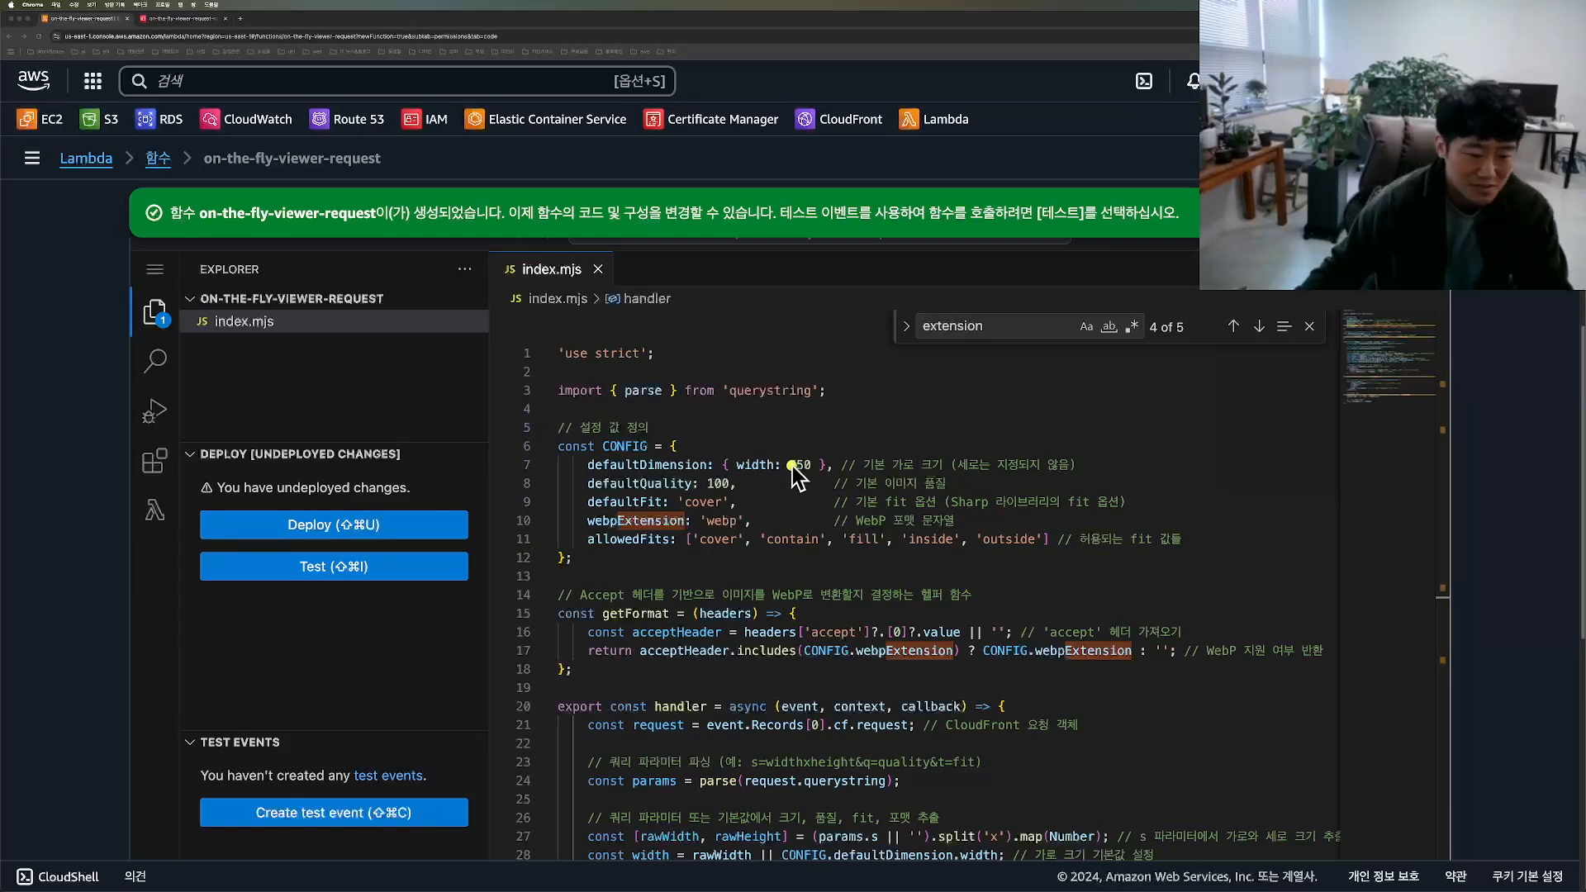
pyautogui.moveTo(801, 487)
pyautogui.mouseDown()
pyautogui.moveTo(780, 492)
pyautogui.moveTo(803, 481)
pyautogui.mouseUp()
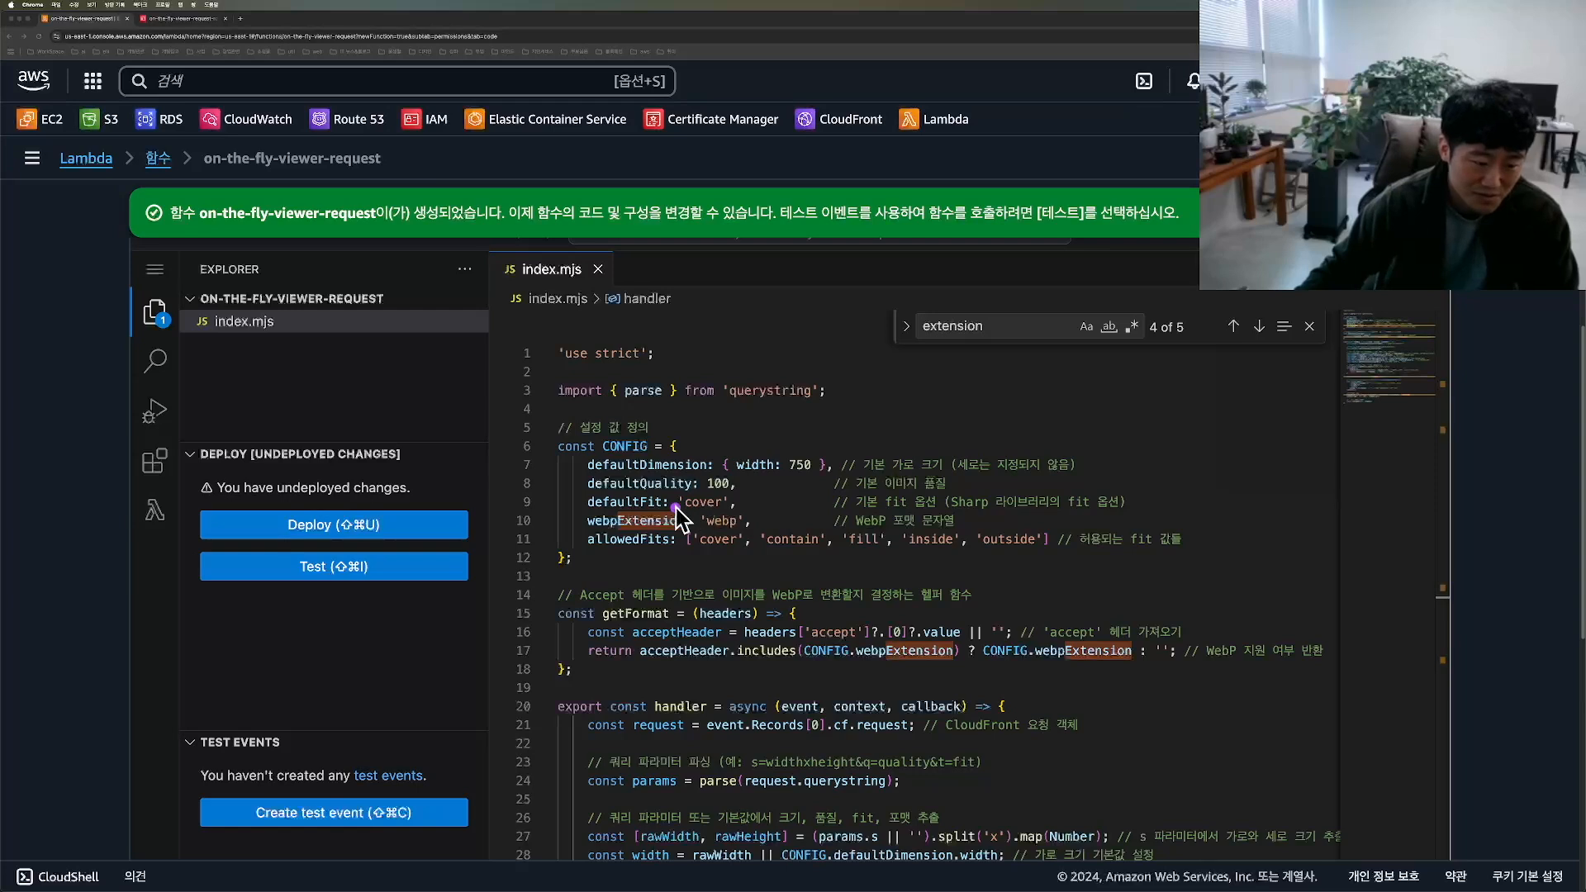
pyautogui.moveTo(698, 498)
pyautogui.mouseDown()
pyautogui.moveTo(758, 531)
pyautogui.moveTo(696, 498)
pyautogui.mouseUp()
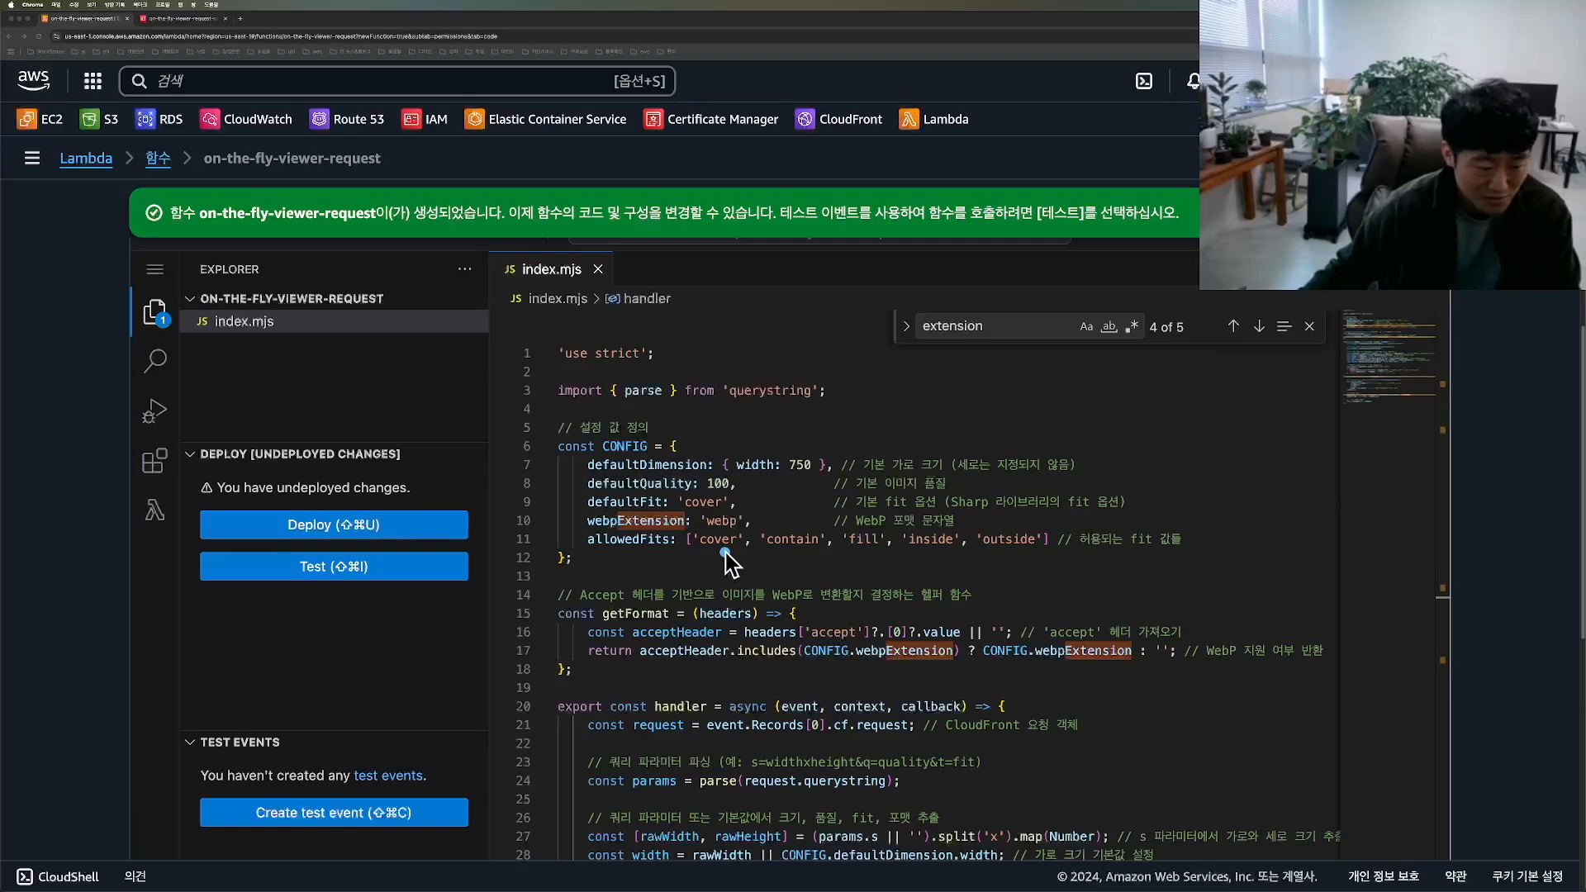
pyautogui.moveTo(545, 572)
pyautogui.mouseDown()
pyautogui.moveTo(687, 573)
pyautogui.moveTo(524, 588)
pyautogui.mouseUp()
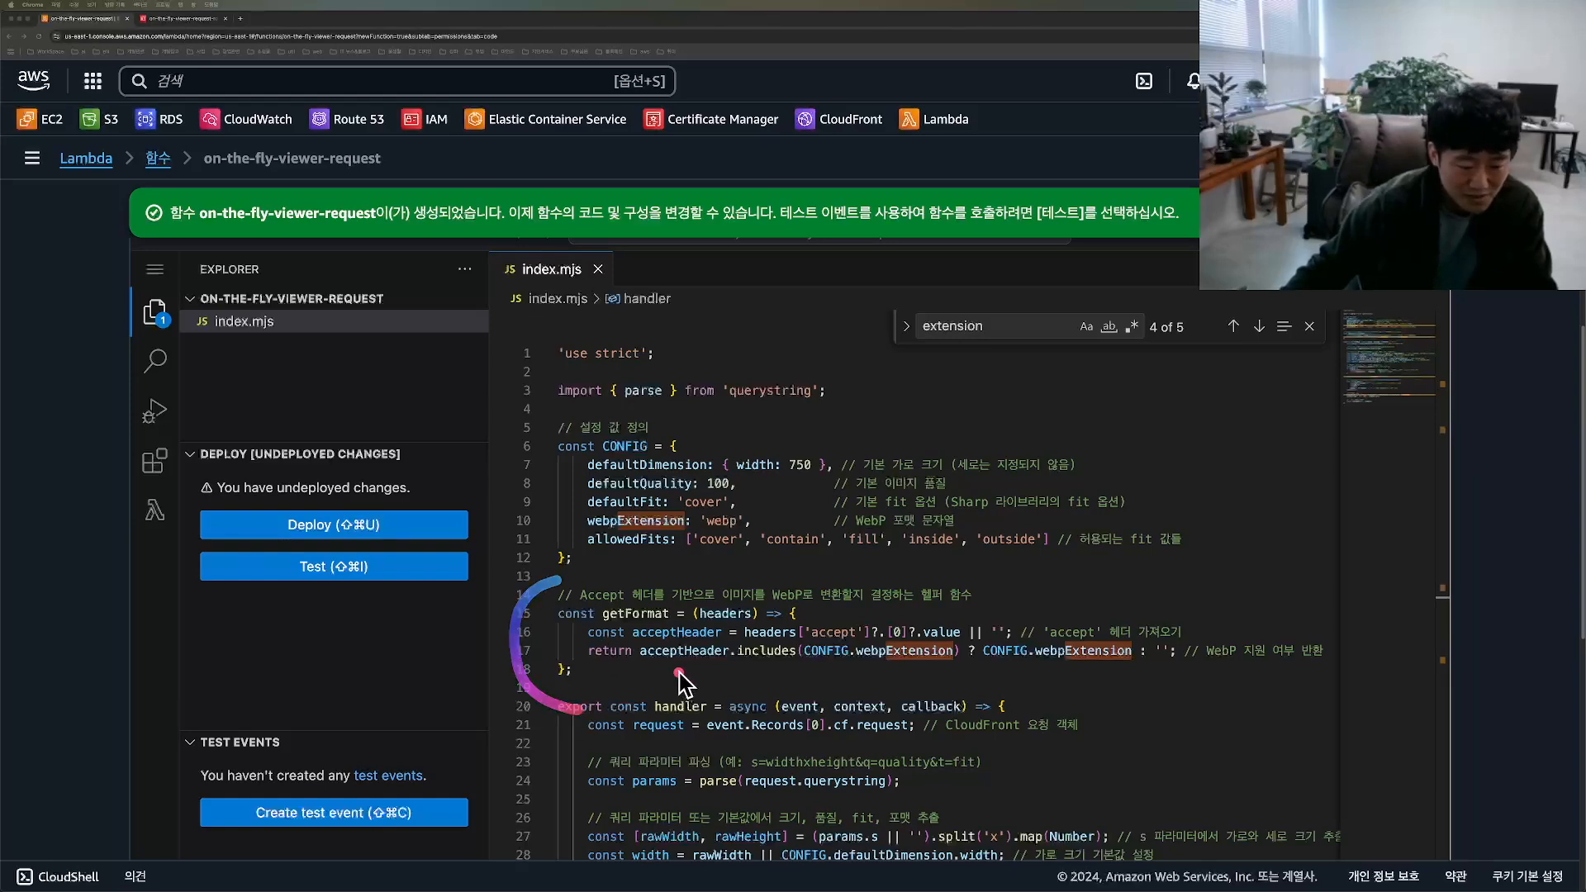
# Step: Examine how the handler parses the query string into width, height, quality and fit values
pyautogui.scroll(-6, 776, 673)
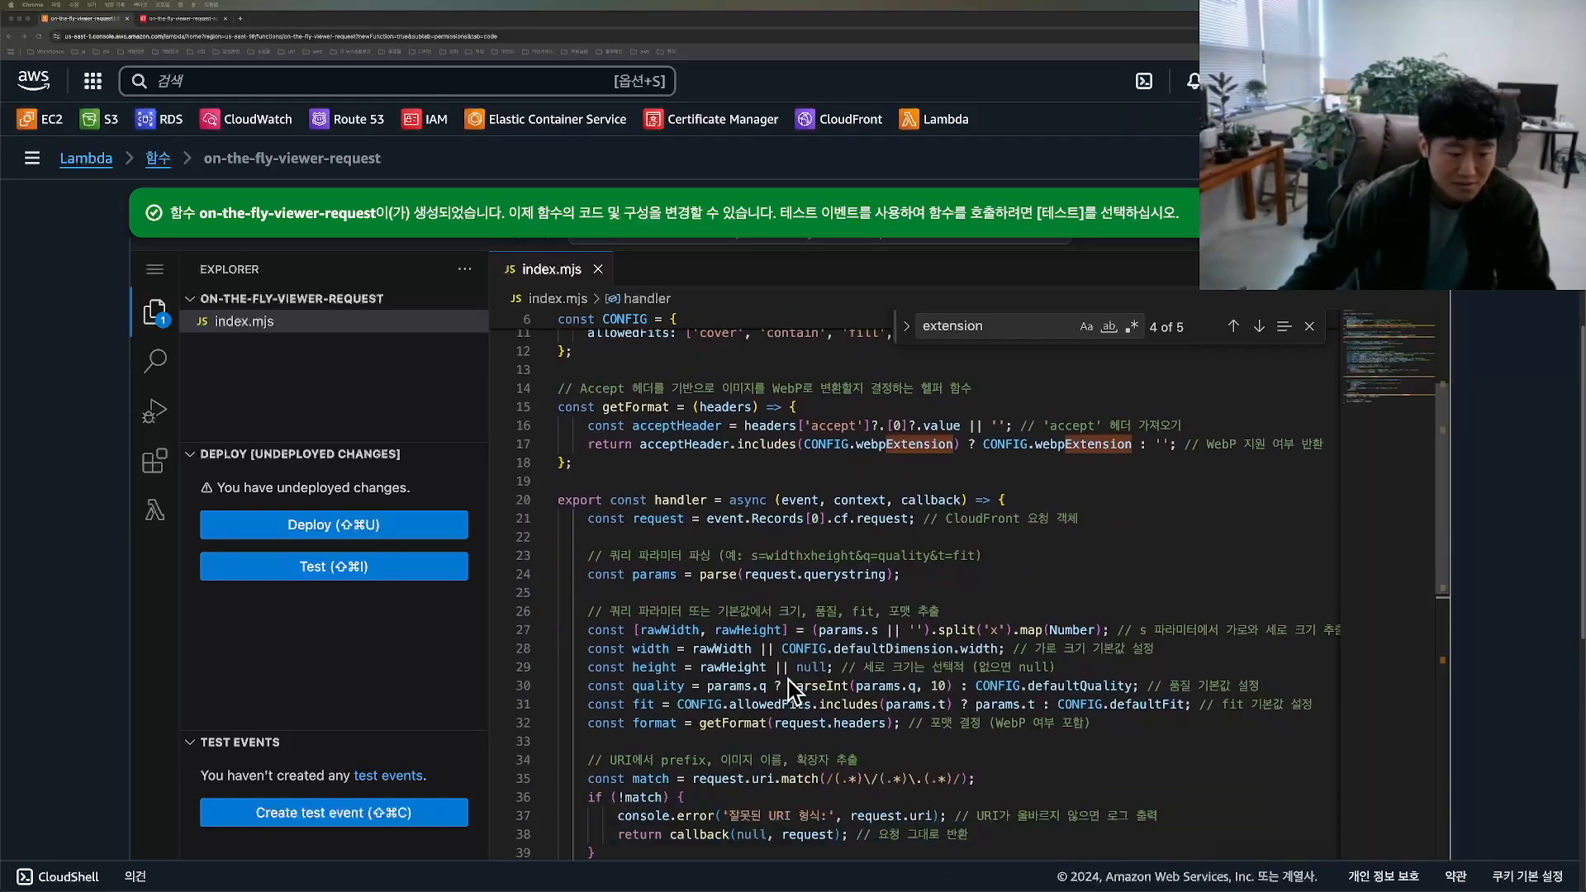
pyautogui.scroll(-1, 789, 685)
pyautogui.moveTo(580, 386); pyautogui.dragTo(580, 565)
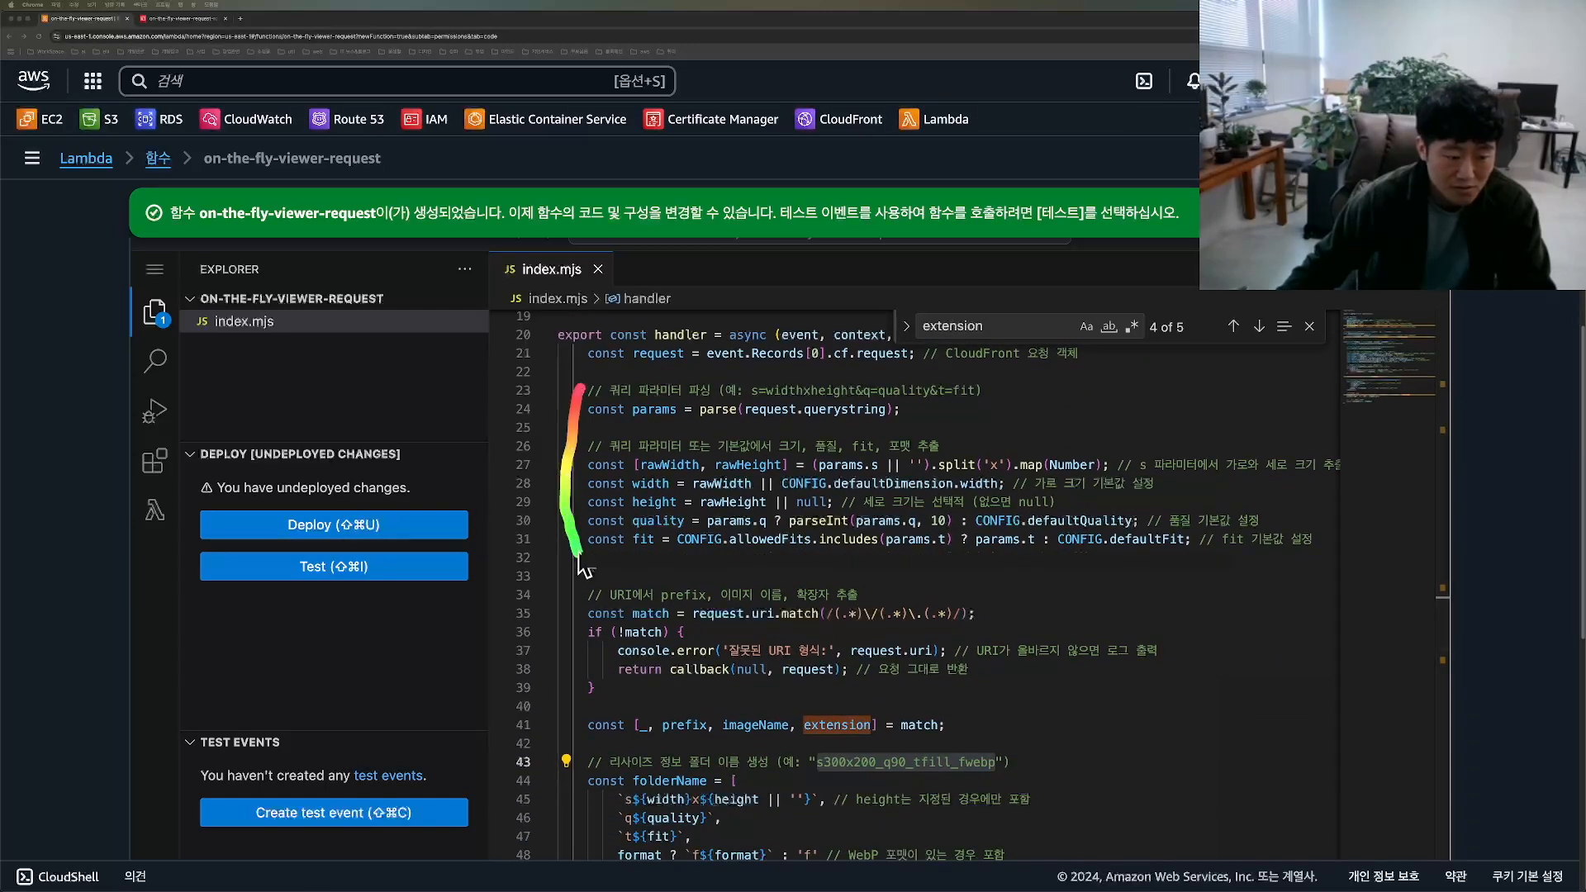
pyautogui.moveTo(641, 388)
pyautogui.mouseDown()
pyautogui.moveTo(557, 570)
pyautogui.moveTo(596, 596)
pyautogui.mouseUp()
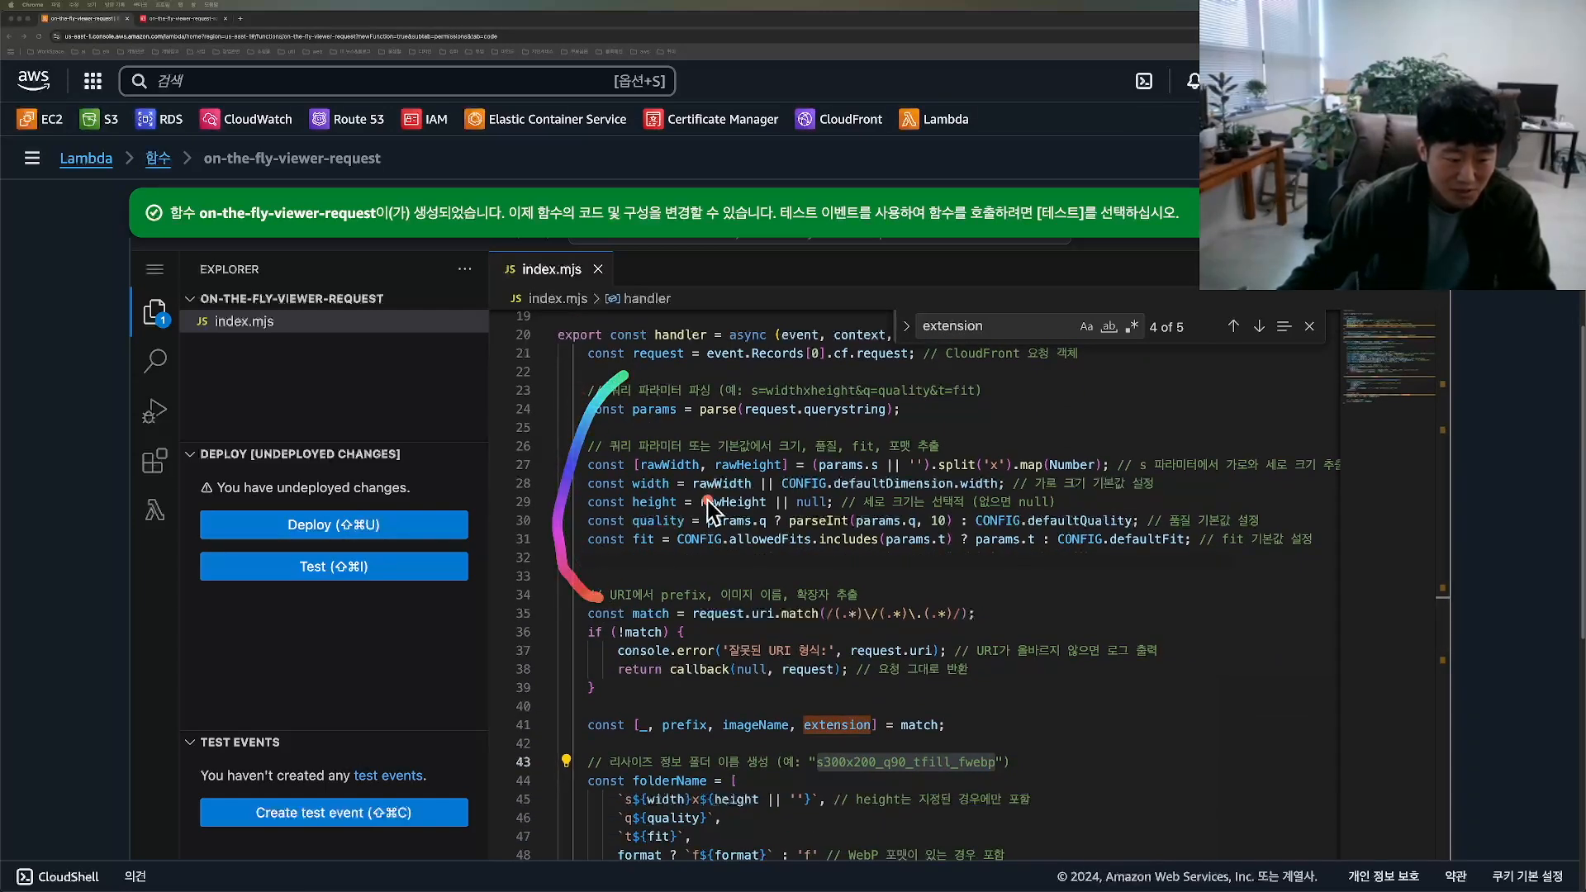
pyautogui.moveTo(638, 485)
pyautogui.mouseDown()
pyautogui.moveTo(664, 483)
pyautogui.moveTo(683, 542)
pyautogui.mouseUp()
# Step: Examine how the handler builds folderName in the s300x200_q90_tfill_fwebp pattern and composes the new request URI
pyautogui.moveTo(590, 433)
pyautogui.mouseDown()
pyautogui.moveTo(570, 464)
pyautogui.moveTo(596, 607)
pyautogui.mouseUp()
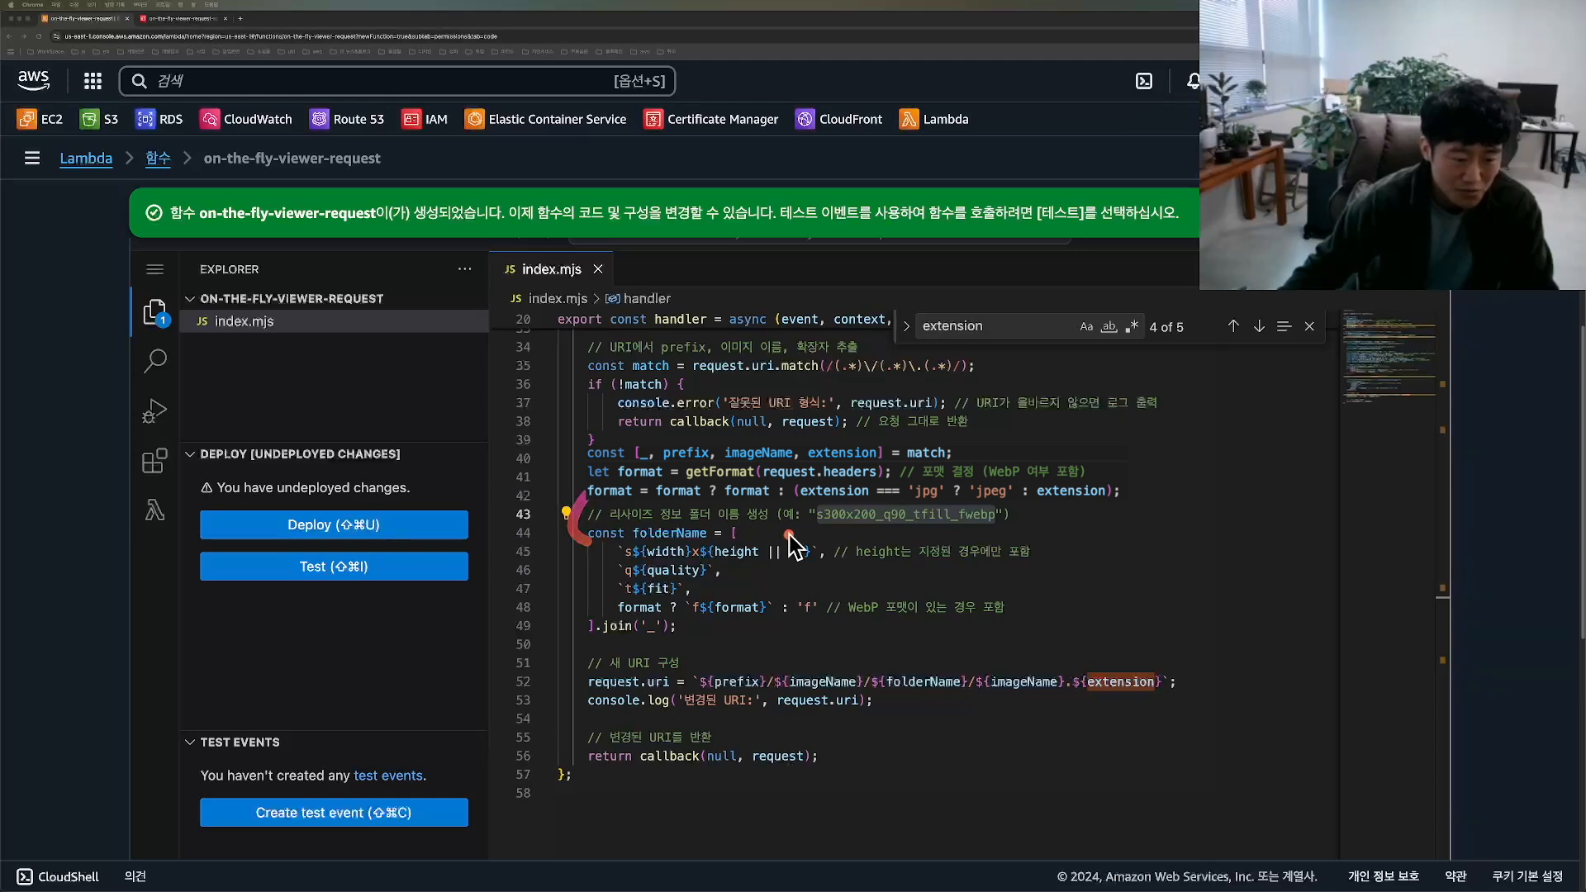
pyautogui.moveTo(806, 502)
pyautogui.mouseDown()
pyautogui.moveTo(950, 532)
pyautogui.moveTo(1047, 505)
pyautogui.mouseUp()
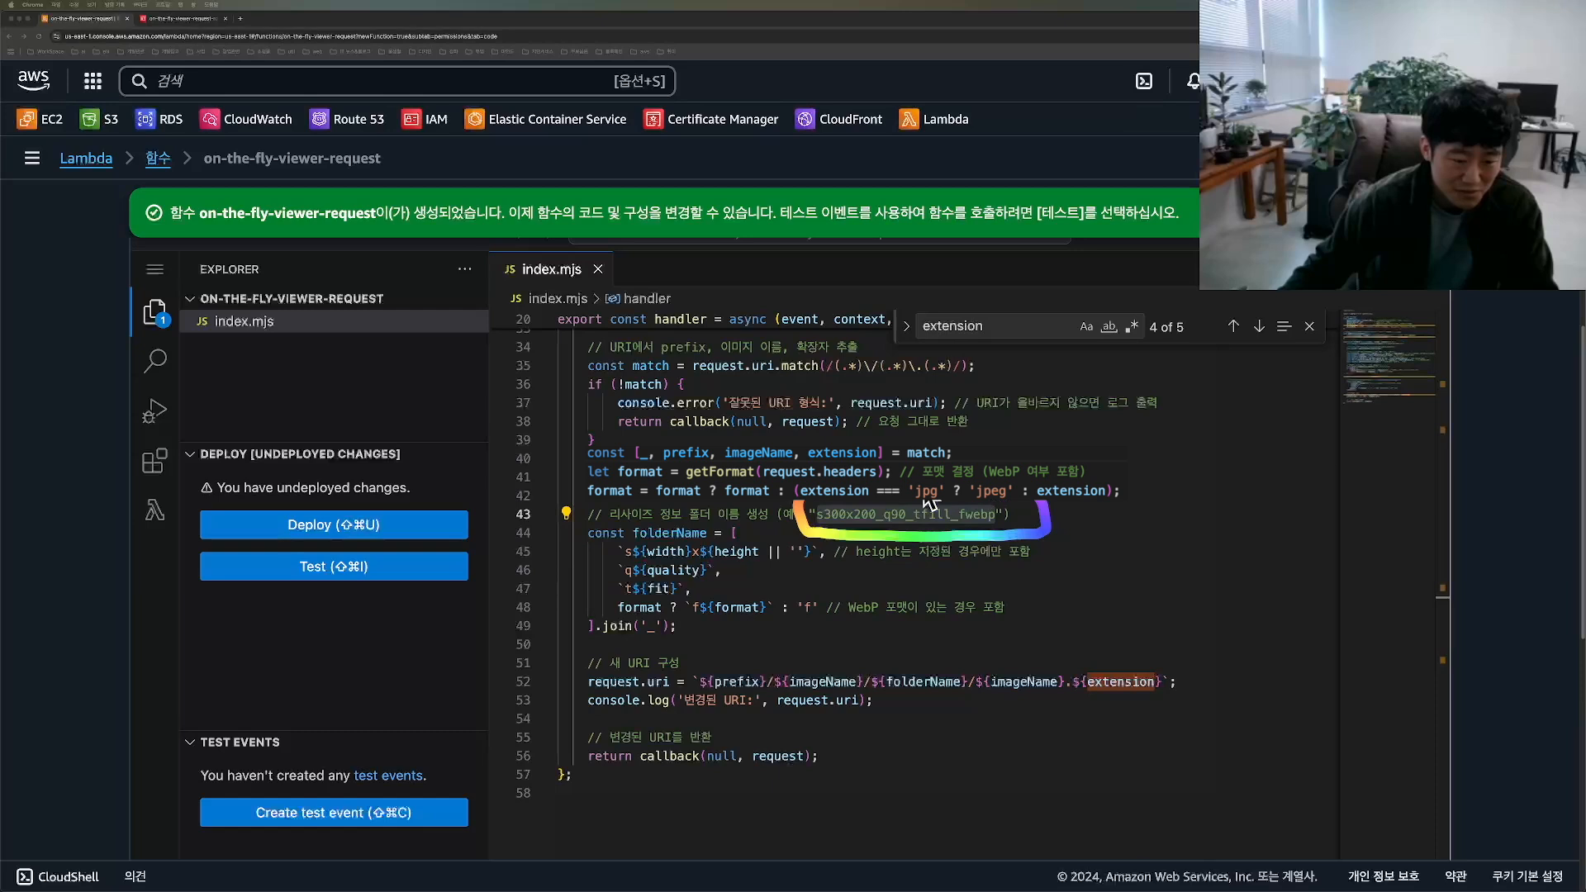
pyautogui.moveTo(791, 501)
pyautogui.mouseDown()
pyautogui.moveTo(814, 529)
pyautogui.moveTo(897, 501)
pyautogui.moveTo(896, 539)
pyautogui.mouseUp()
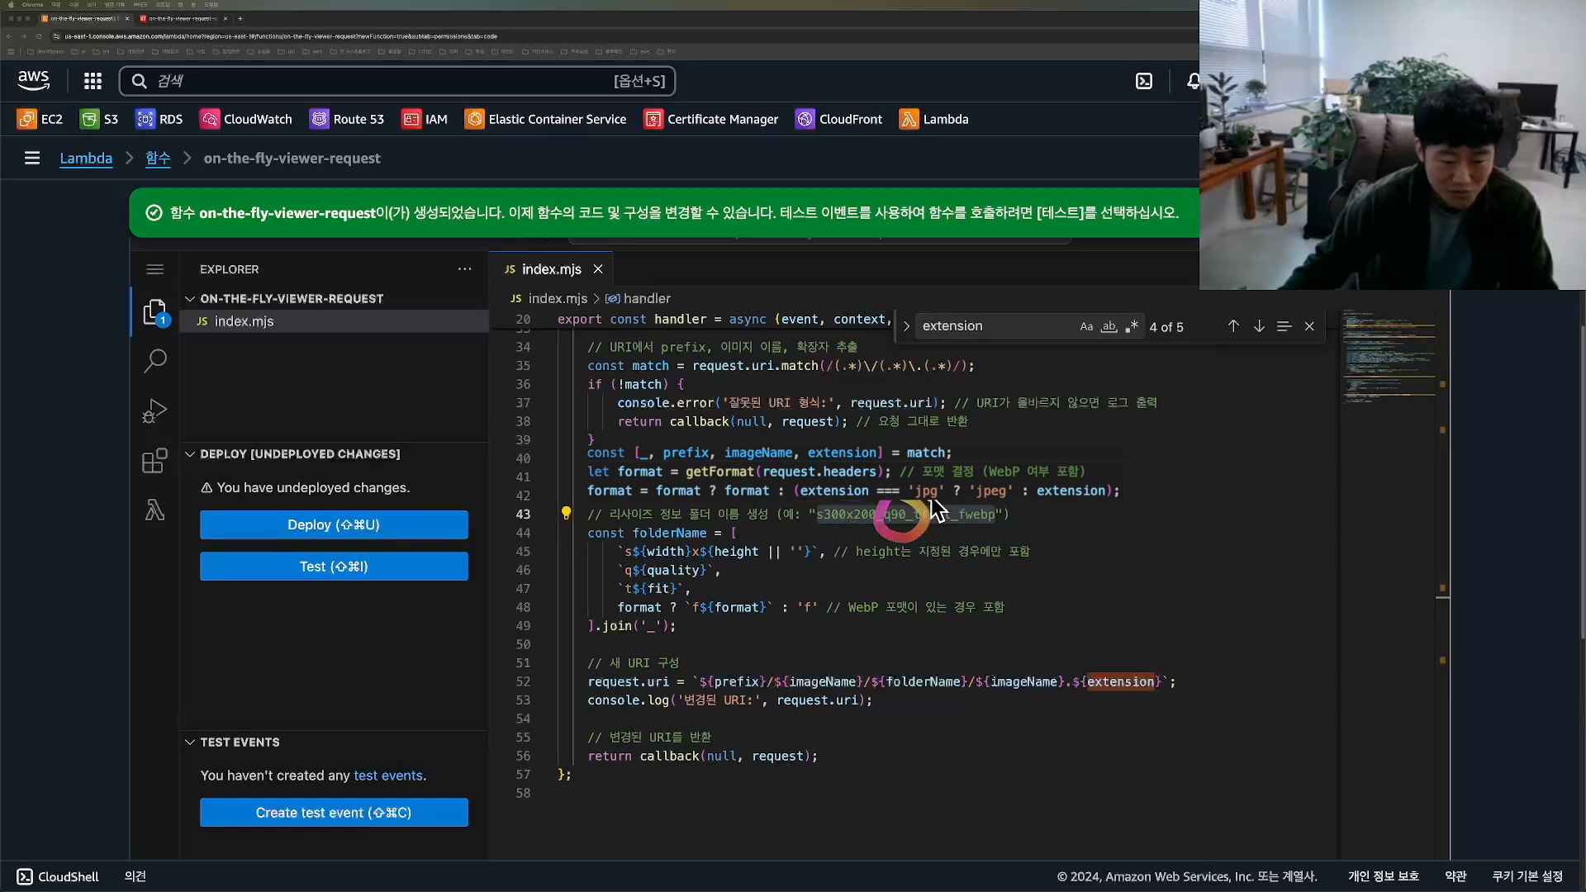
pyautogui.moveTo(963, 501)
pyautogui.mouseDown()
pyautogui.moveTo(987, 535)
pyautogui.moveTo(969, 500)
pyautogui.mouseUp()
pyautogui.moveTo(810, 537); pyautogui.dragTo(1015, 527)
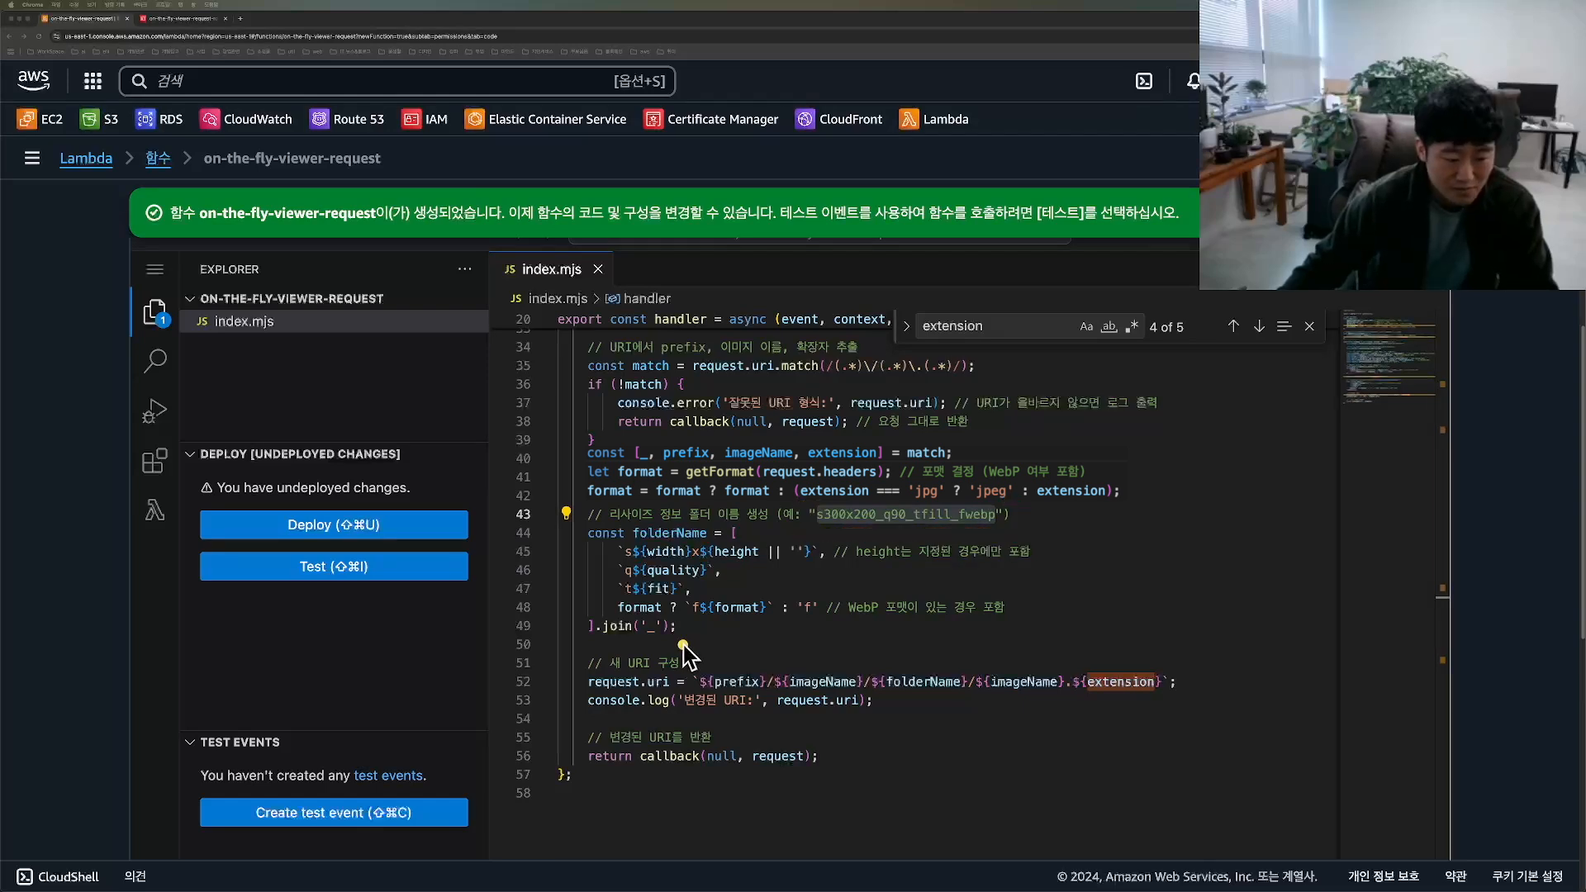
pyautogui.moveTo(686, 645); pyautogui.dragTo(567, 649)
pyautogui.moveTo(636, 705)
pyautogui.mouseDown()
pyautogui.moveTo(1131, 710)
pyautogui.moveTo(970, 626)
pyautogui.moveTo(598, 646)
pyautogui.mouseUp()
pyautogui.moveTo(706, 649)
pyautogui.mouseDown()
pyautogui.moveTo(584, 725)
pyautogui.moveTo(1196, 725)
pyautogui.moveTo(574, 661)
pyautogui.mouseUp()
# Step: Switch to the Confluence page on image resizing and examine the Image Generation Workflow diagram and the example CloudFront URL's path and query string
pyautogui.hotkey('ctrl', 'Up')
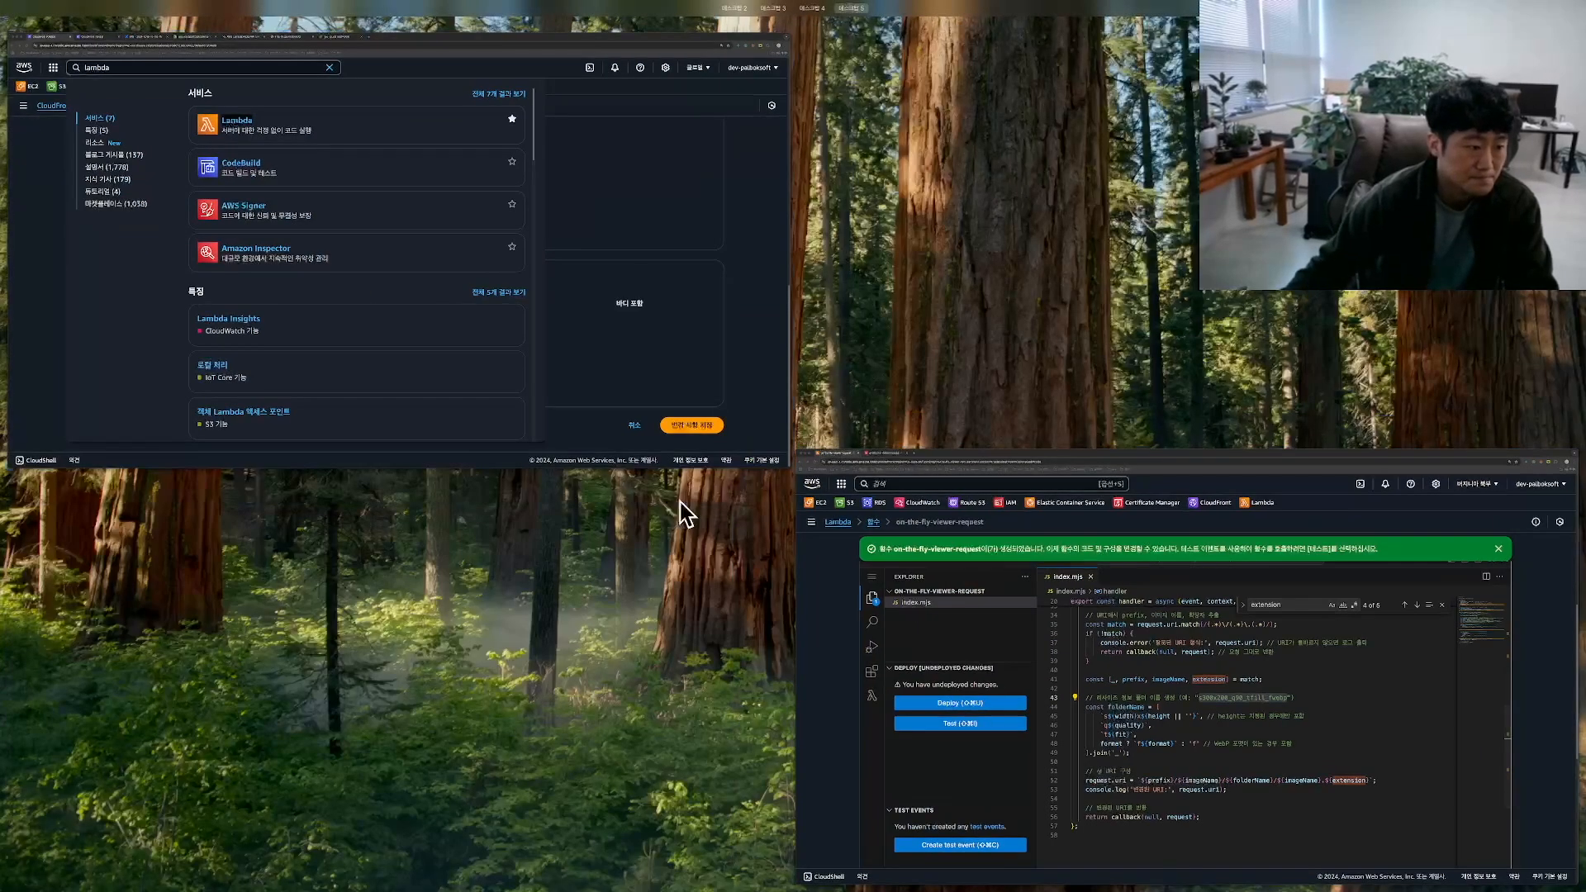
pyautogui.click(347, 281)
pyautogui.click(273, 18)
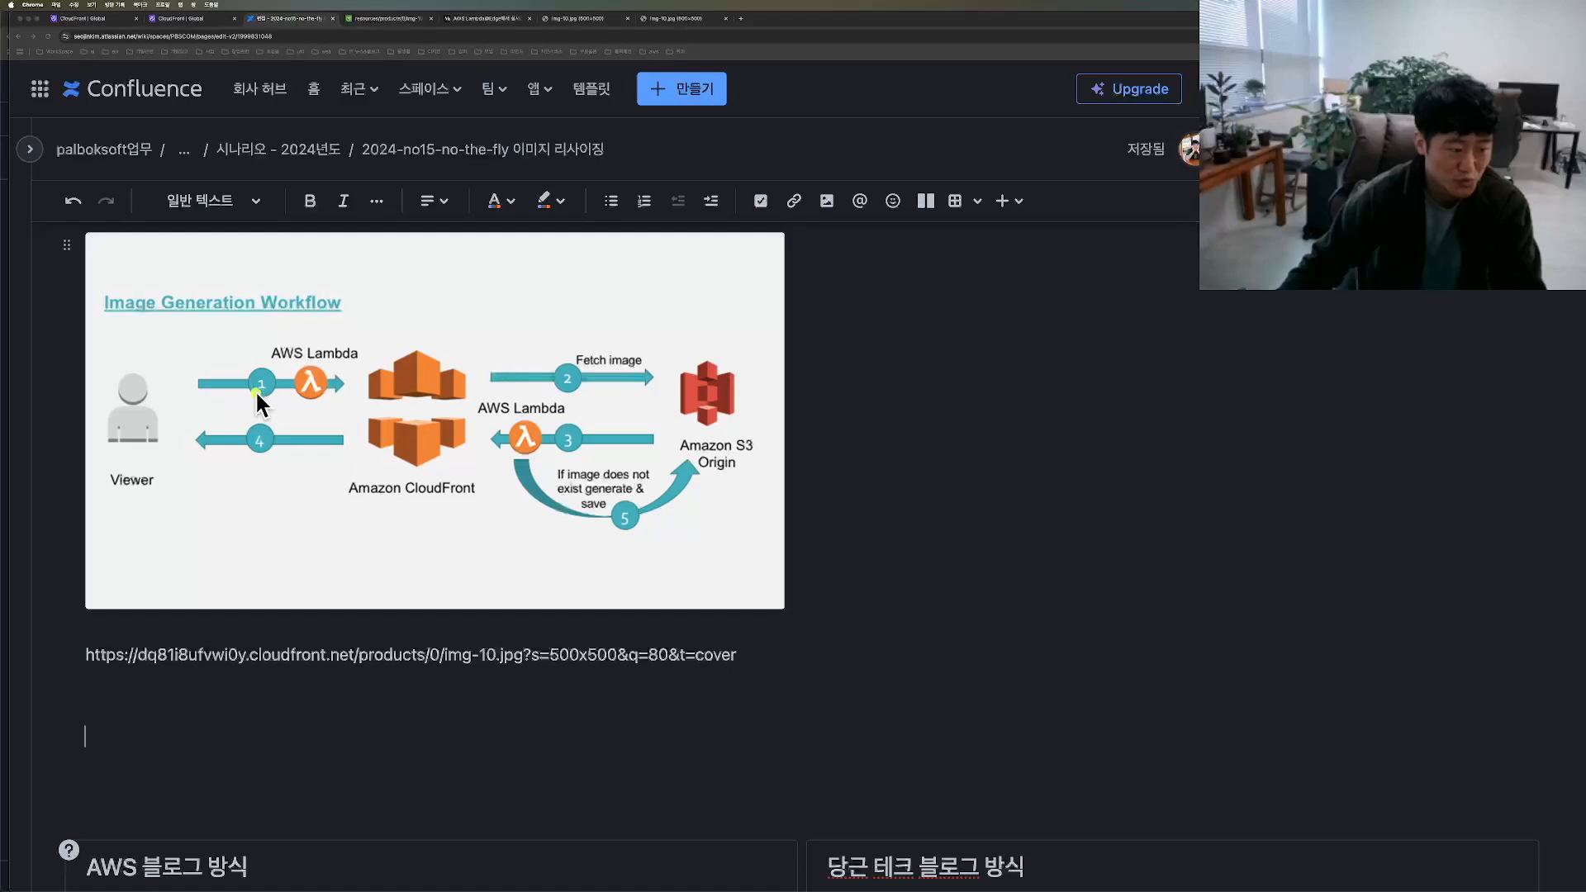
pyautogui.moveTo(193, 380)
pyautogui.mouseDown()
pyautogui.moveTo(301, 408)
pyautogui.moveTo(331, 375)
pyautogui.moveTo(142, 461)
pyautogui.moveTo(192, 402)
pyautogui.moveTo(184, 427)
pyautogui.mouseUp()
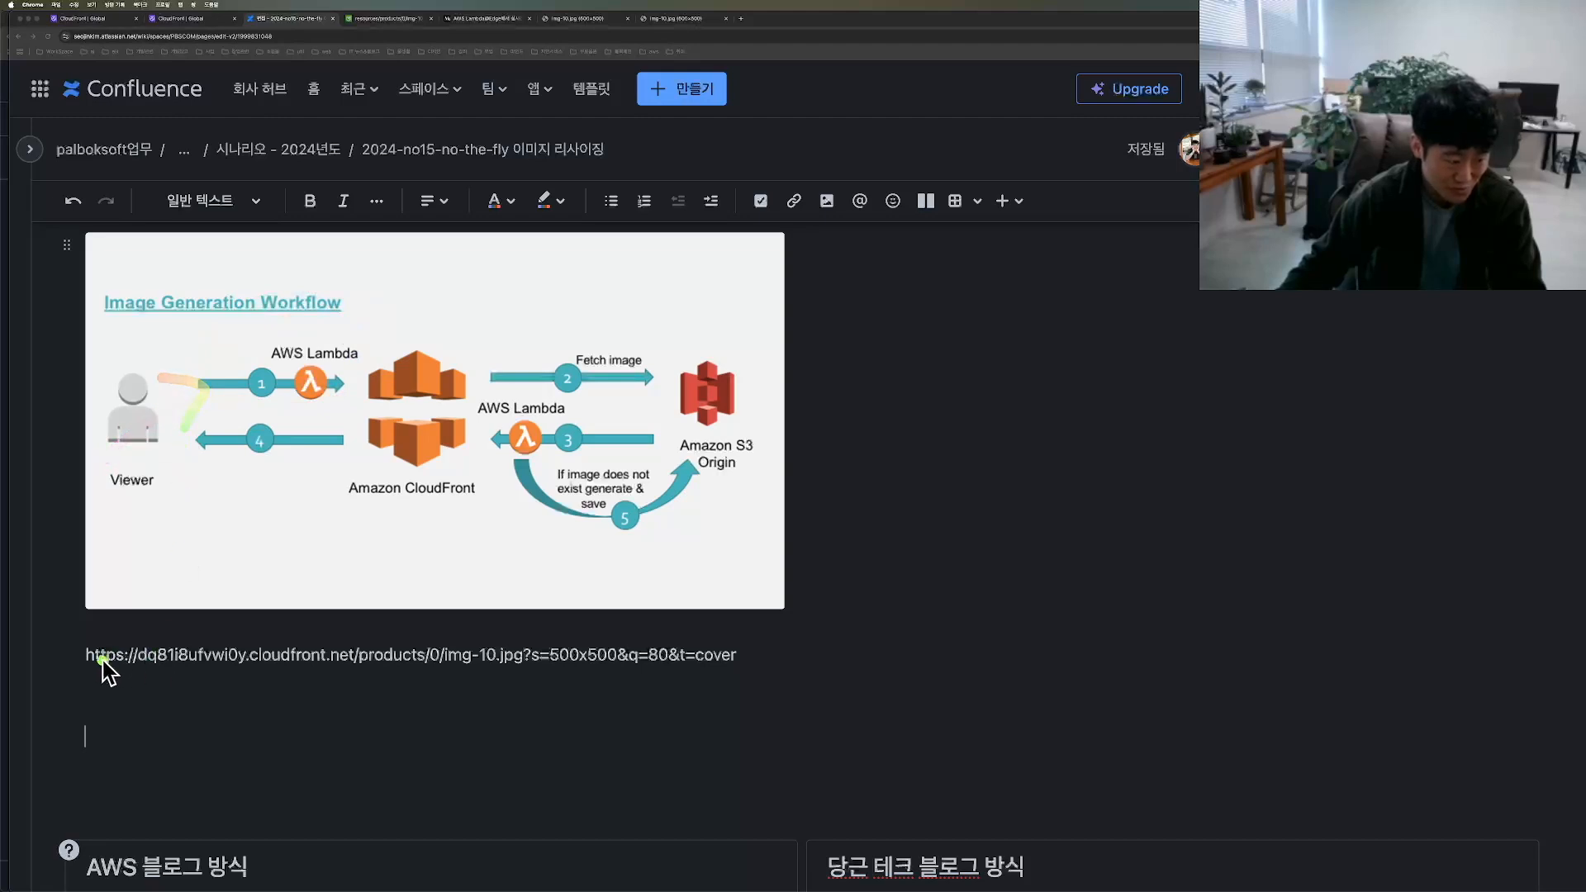
pyautogui.moveTo(80, 679)
pyautogui.mouseDown()
pyautogui.moveTo(347, 673)
pyautogui.moveTo(166, 672)
pyautogui.moveTo(85, 651)
pyautogui.moveTo(354, 641)
pyautogui.mouseUp()
pyautogui.moveTo(370, 698)
pyautogui.mouseDown()
pyautogui.moveTo(536, 661)
pyautogui.moveTo(344, 658)
pyautogui.mouseUp()
pyautogui.moveTo(514, 678)
pyautogui.mouseDown()
pyautogui.moveTo(631, 672)
pyautogui.moveTo(762, 629)
pyautogui.moveTo(500, 625)
pyautogui.mouseUp()
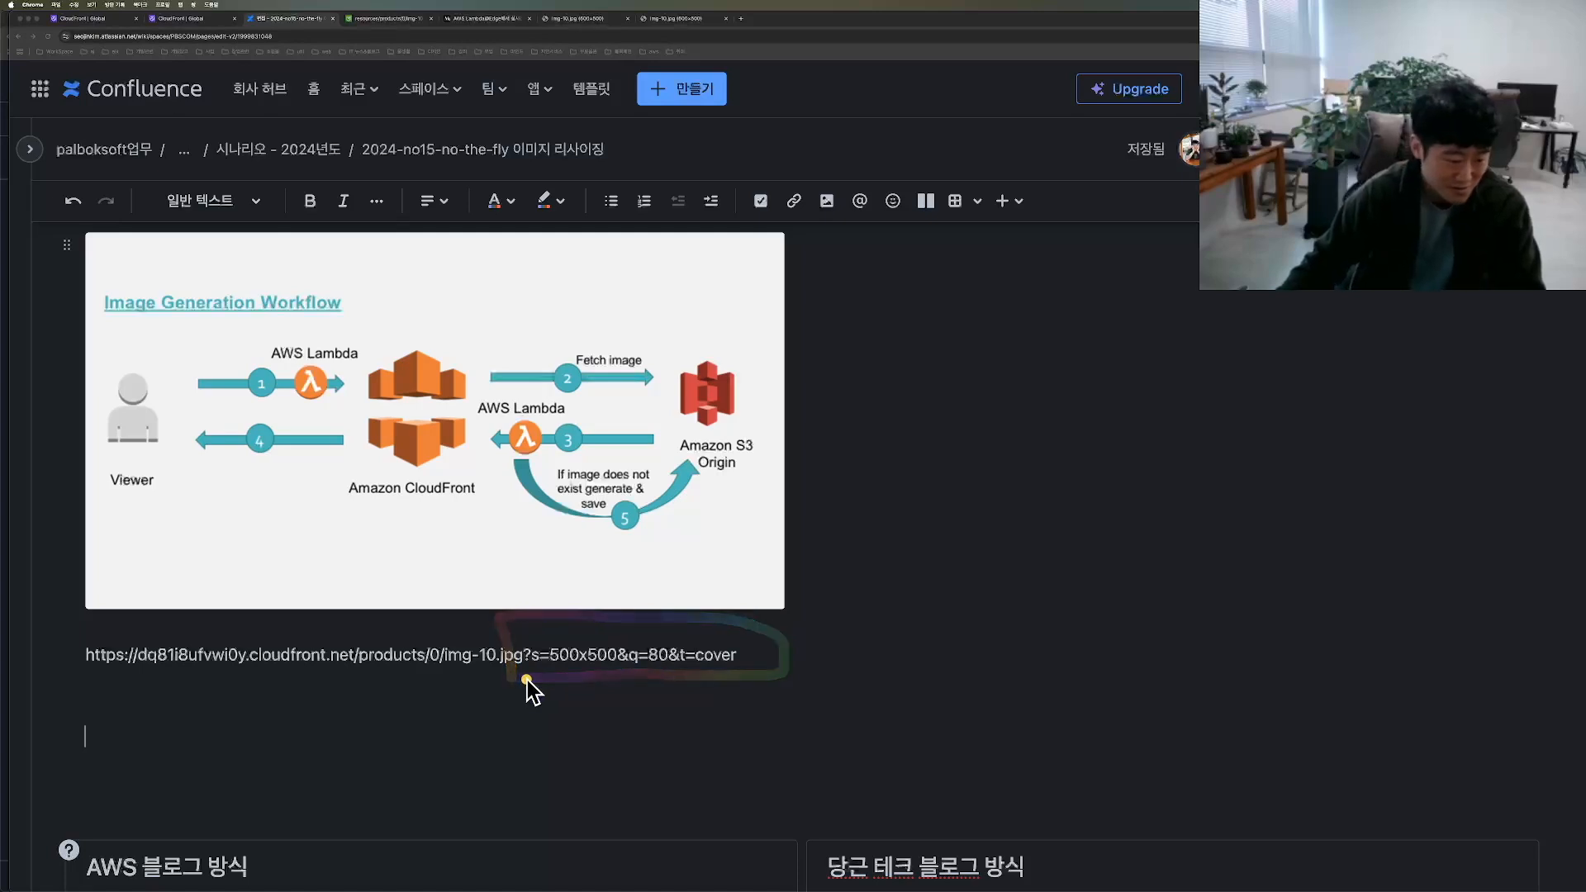
pyautogui.moveTo(80, 676)
pyautogui.mouseDown()
pyautogui.moveTo(631, 684)
pyautogui.moveTo(759, 659)
pyautogui.mouseUp()
pyautogui.moveTo(128, 630)
pyautogui.mouseDown()
pyautogui.moveTo(85, 690)
pyautogui.moveTo(534, 697)
pyautogui.moveTo(772, 658)
pyautogui.moveTo(123, 630)
pyautogui.mouseUp()
pyautogui.moveTo(446, 385)
pyautogui.mouseDown()
pyautogui.moveTo(661, 376)
pyautogui.moveTo(686, 422)
pyautogui.mouseUp()
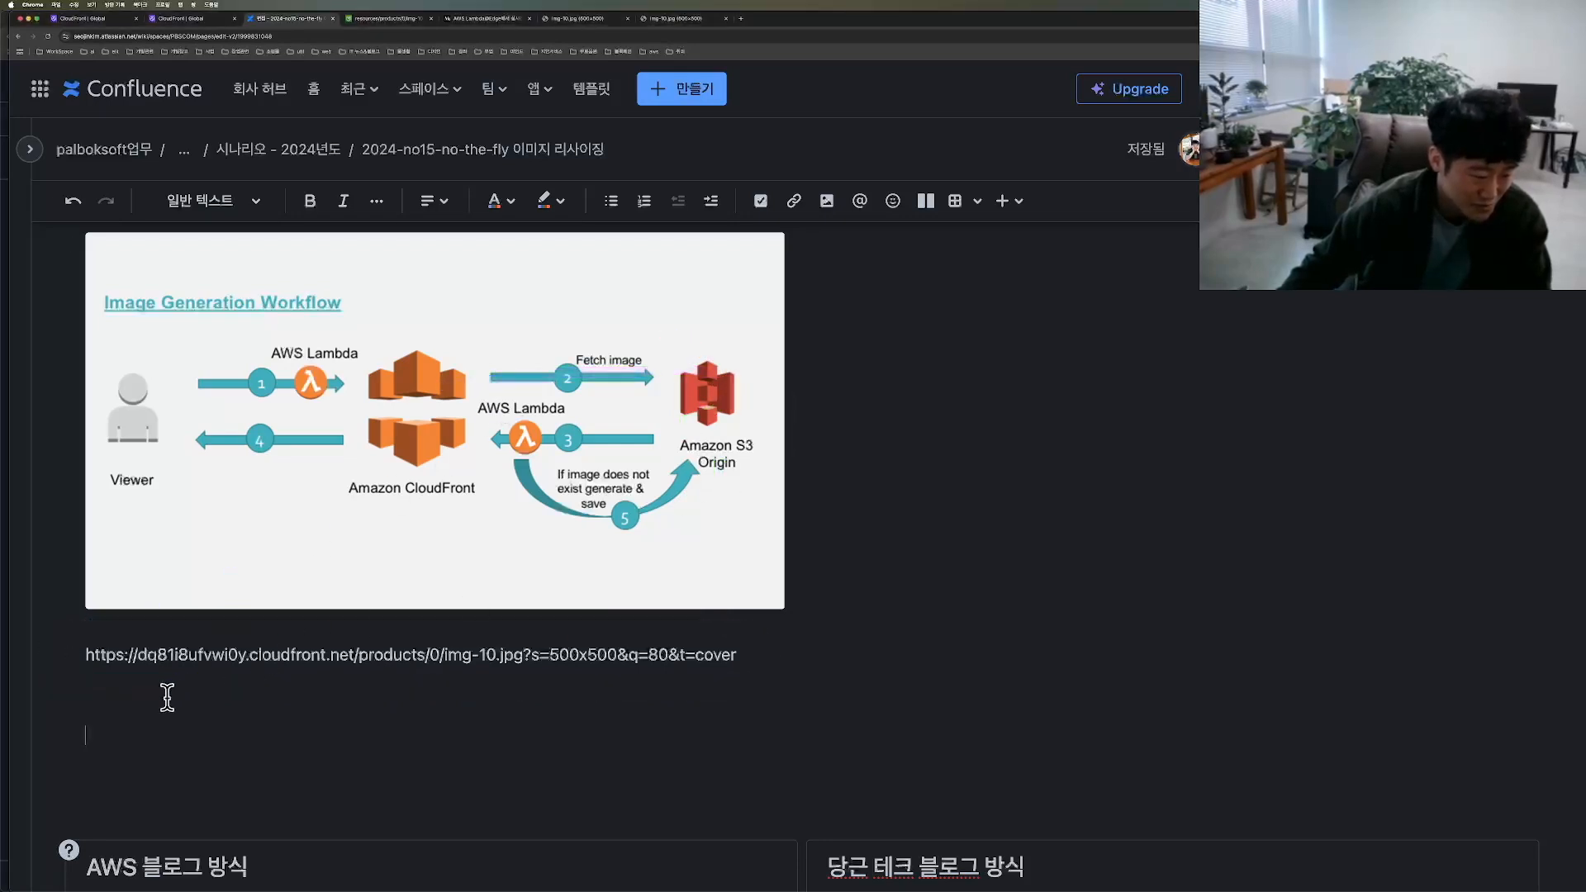
# Step: Put ?s=500x500&q=80&t=cover on its own line and start a second copy of the CloudFront URL below it, ending in products/0/img-10
pyautogui.press('Return')
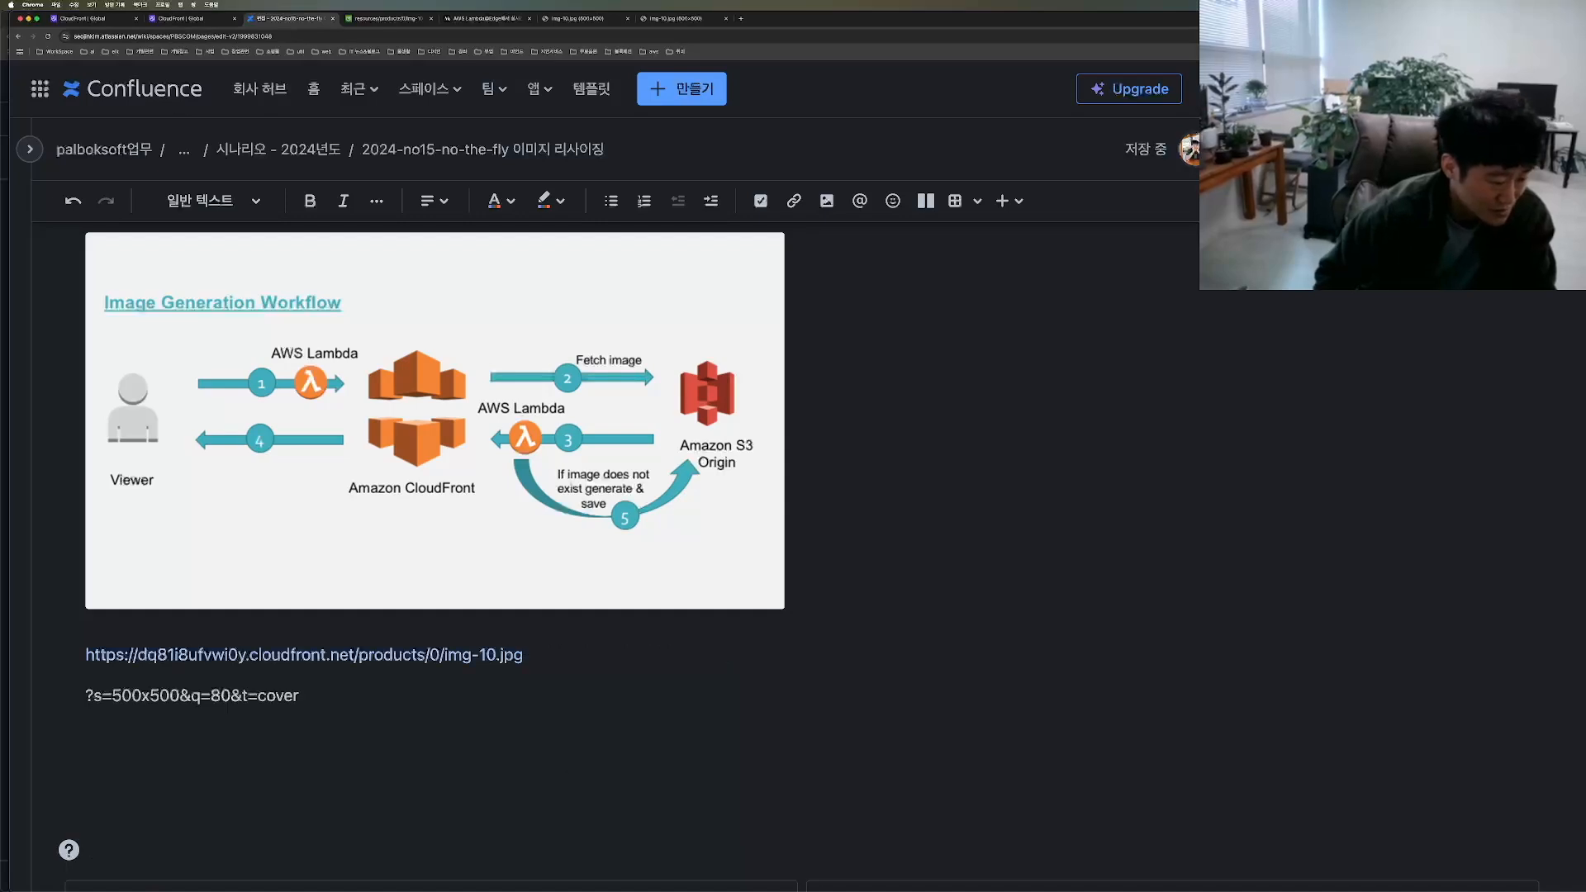
pyautogui.moveTo(496, 652); pyautogui.dragTo(88, 646)
pyautogui.hotkey('ctrl', 'c')
pyautogui.click(152, 754)
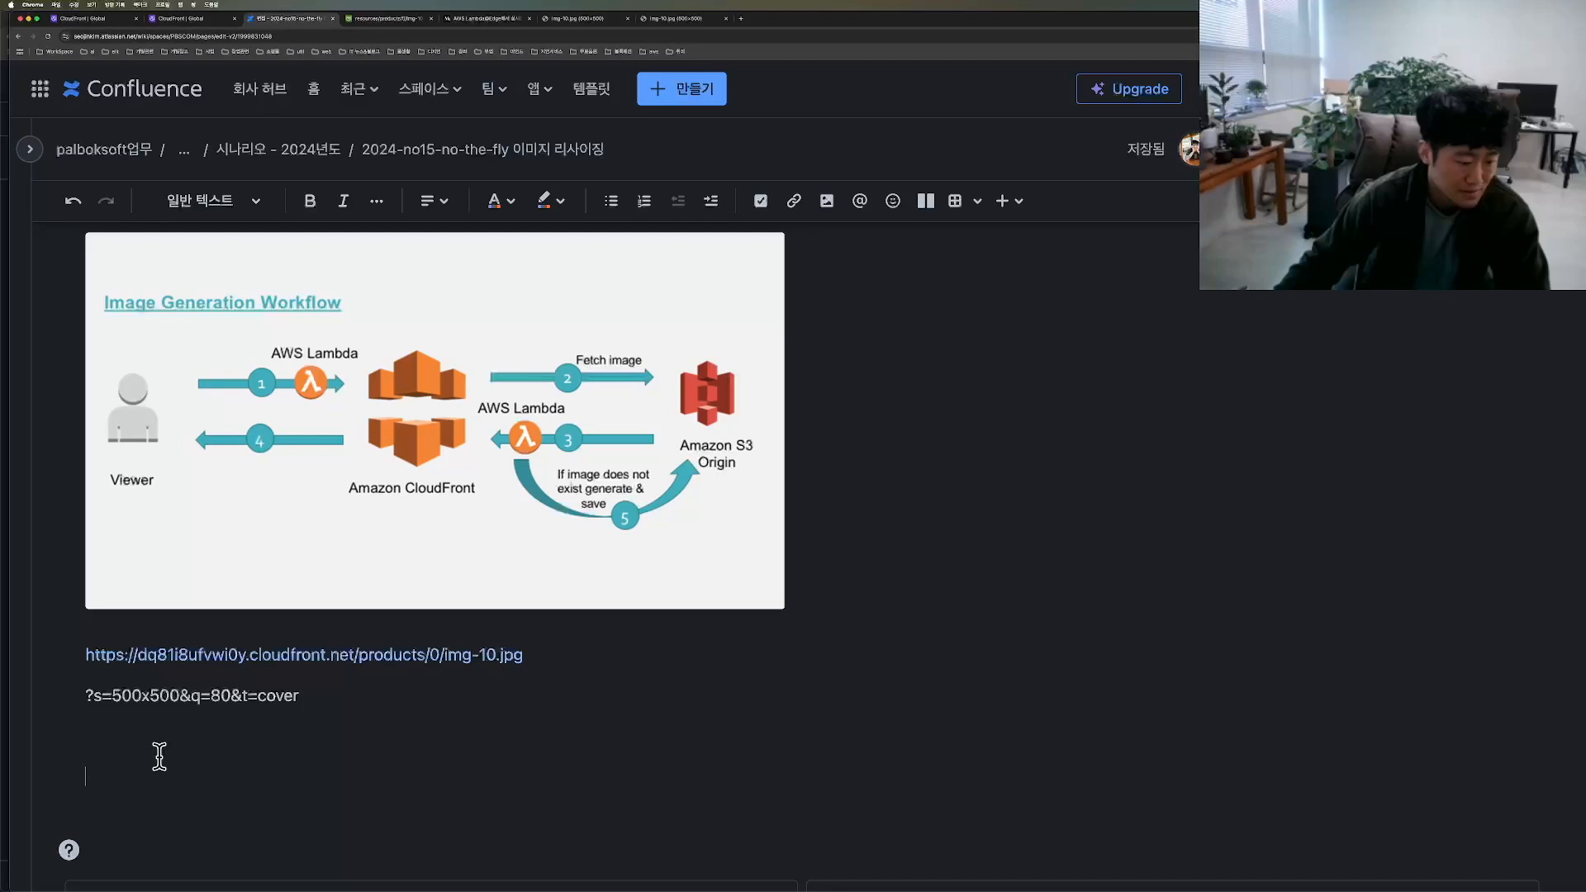
pyautogui.hotkey('ctrl', 'v')
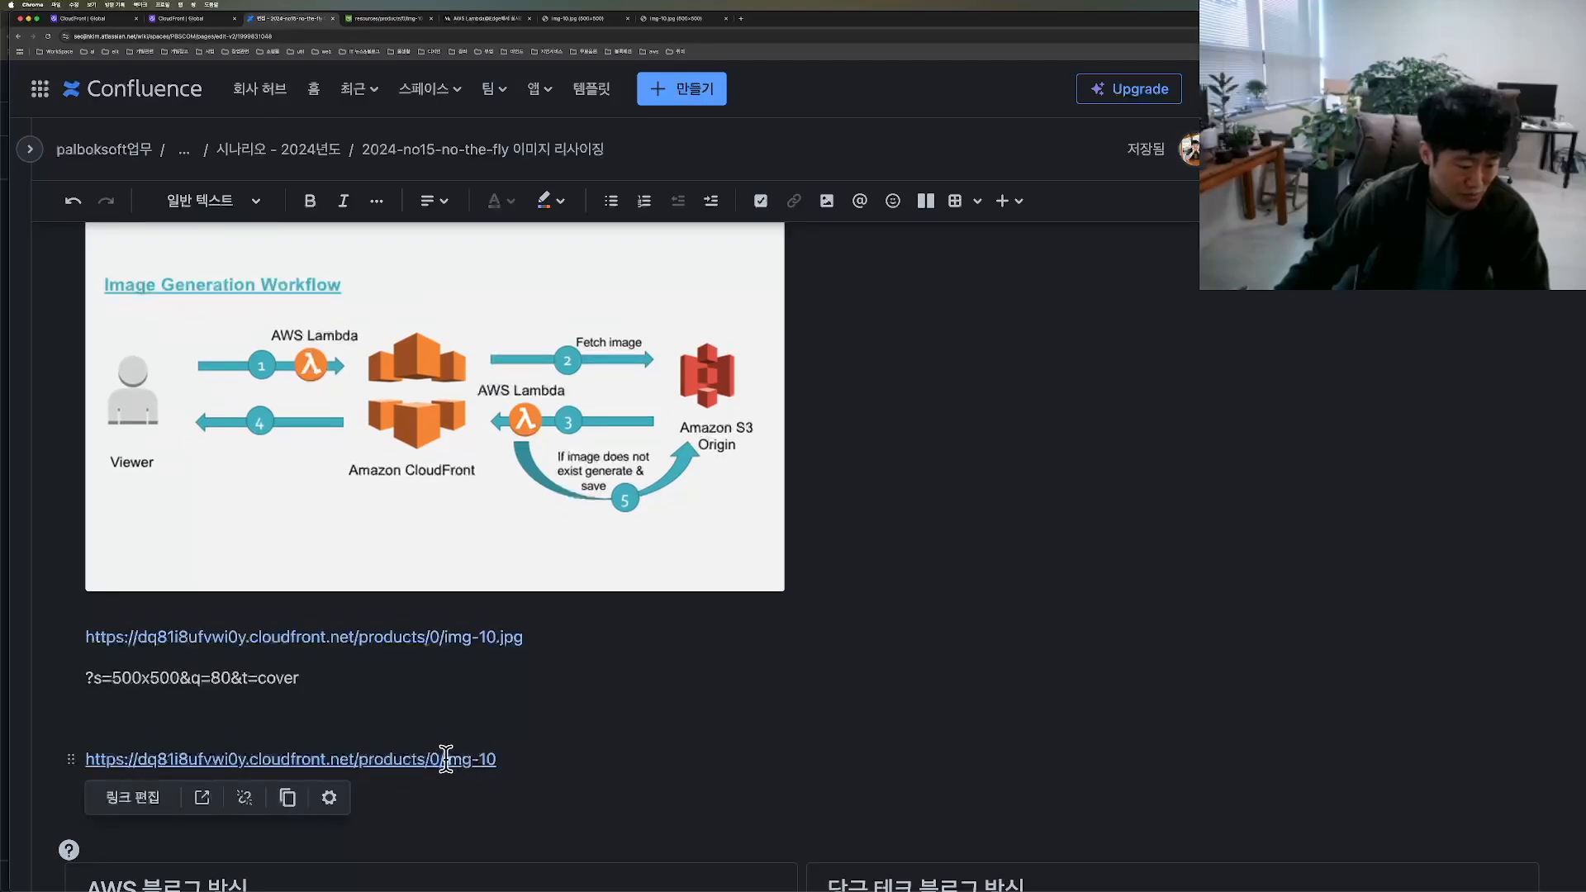
pyautogui.moveTo(442, 641); pyautogui.dragTo(431, 635)
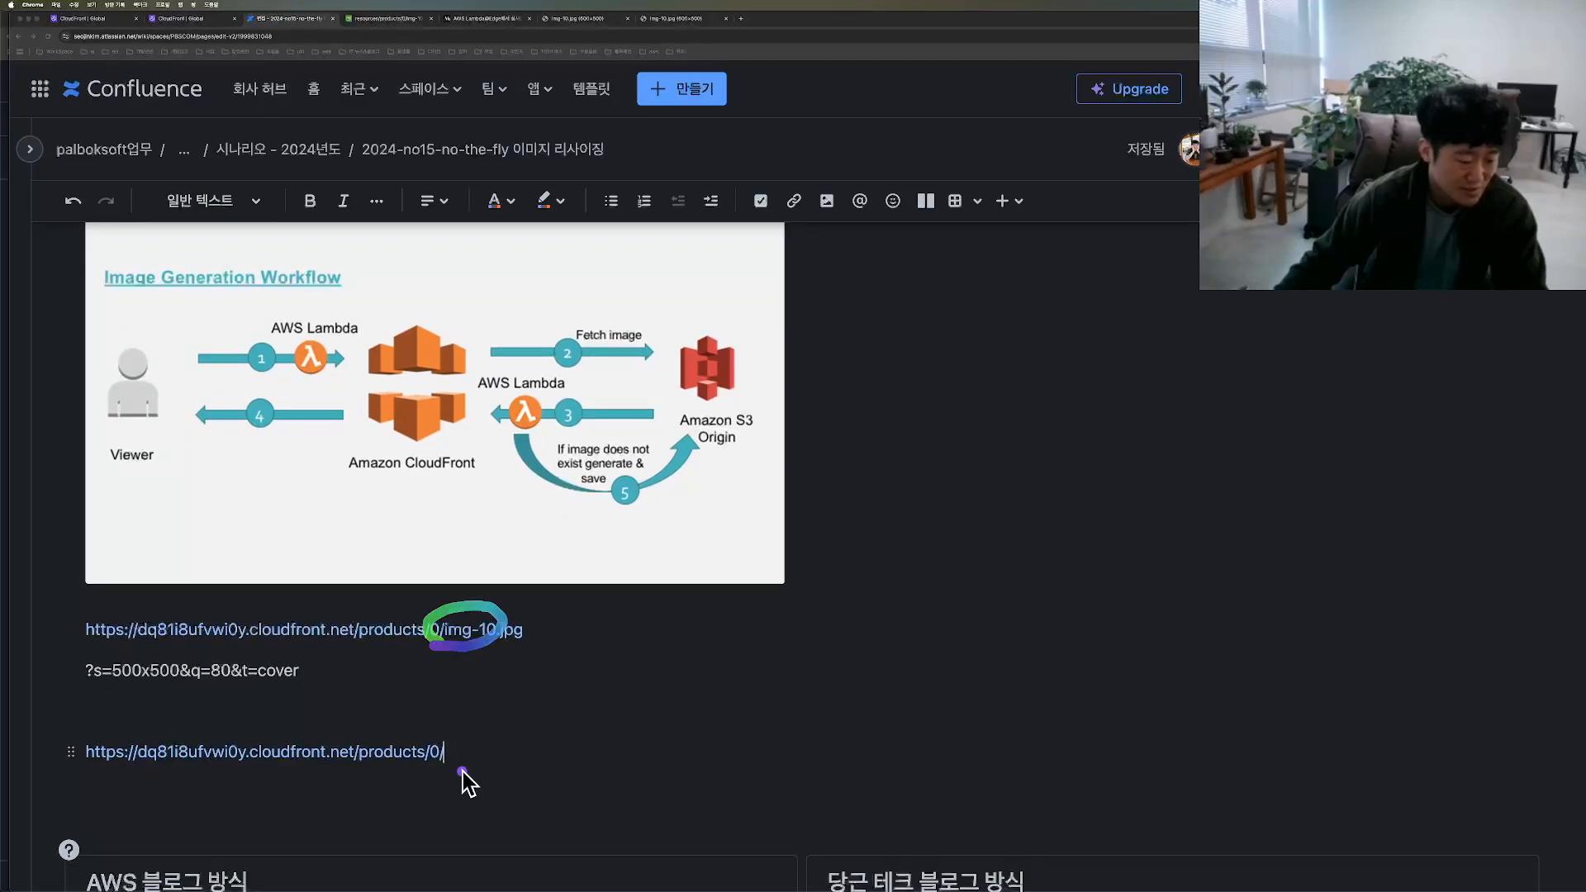
pyautogui.press('Escape')
pyautogui.write('img-10')
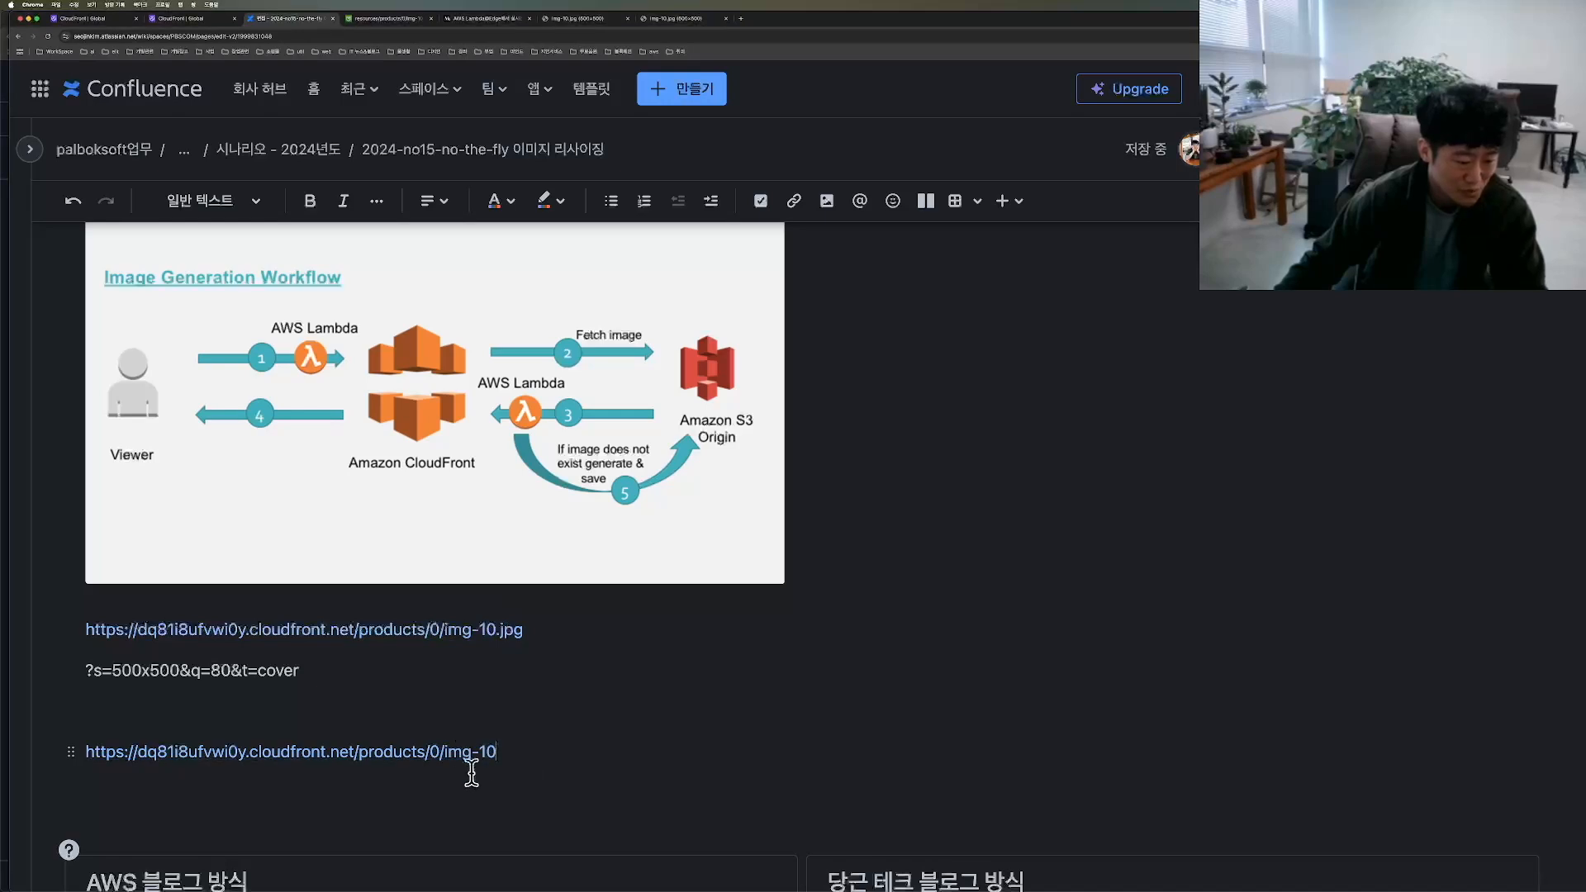
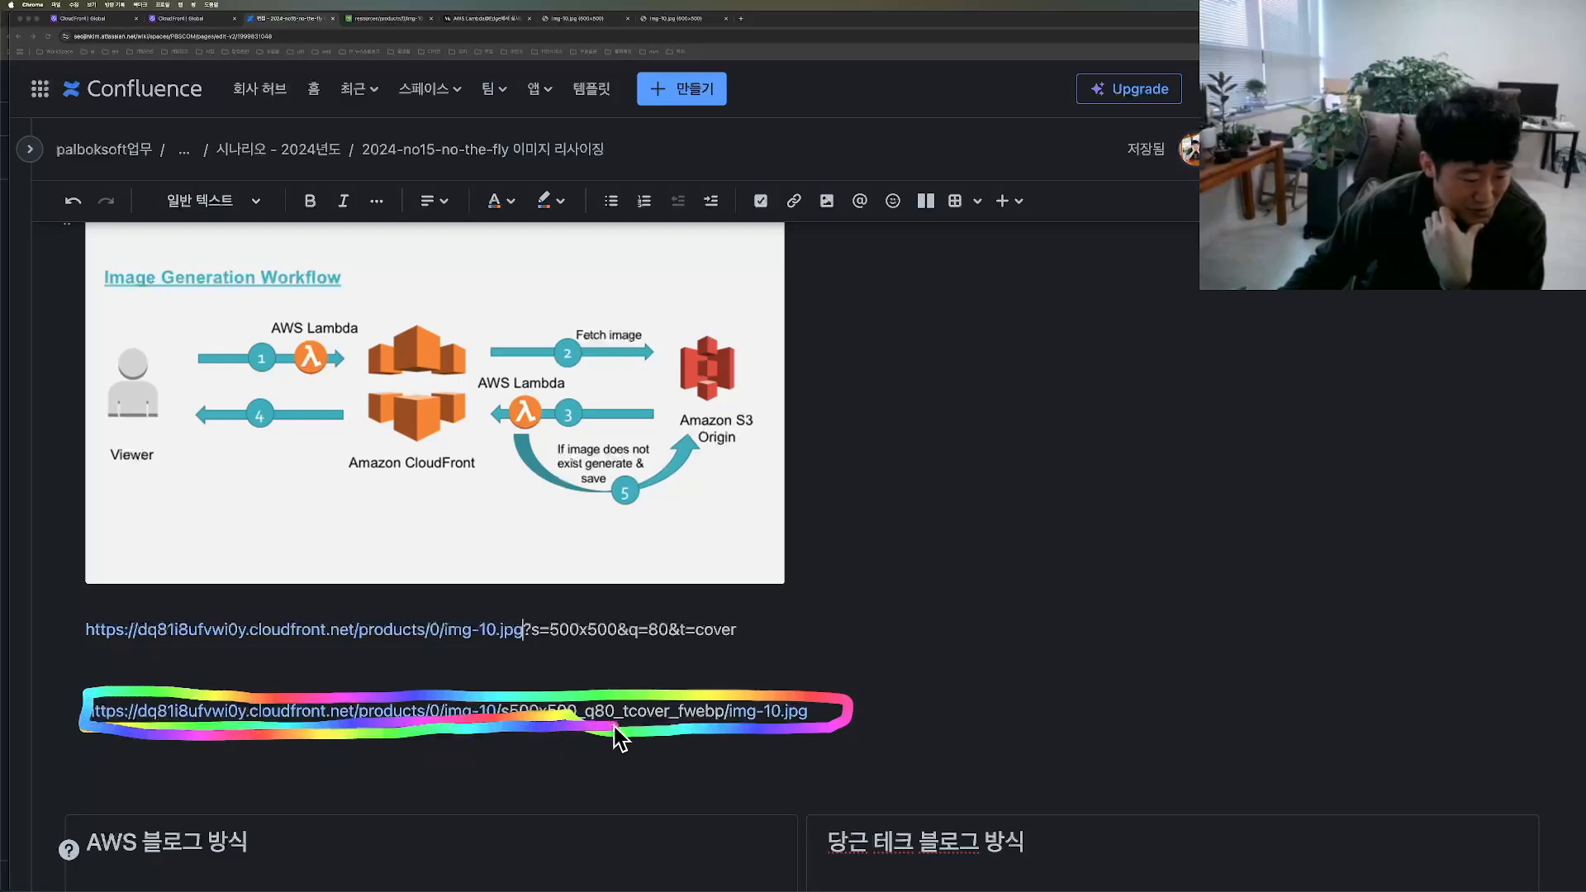
# Step: Examine the Image Generation Workflow diagram's stages: fetching from S3, generating and saving a missing image, and the viewer-side Lambda
pyautogui.moveTo(487, 353); pyautogui.dragTo(653, 416)
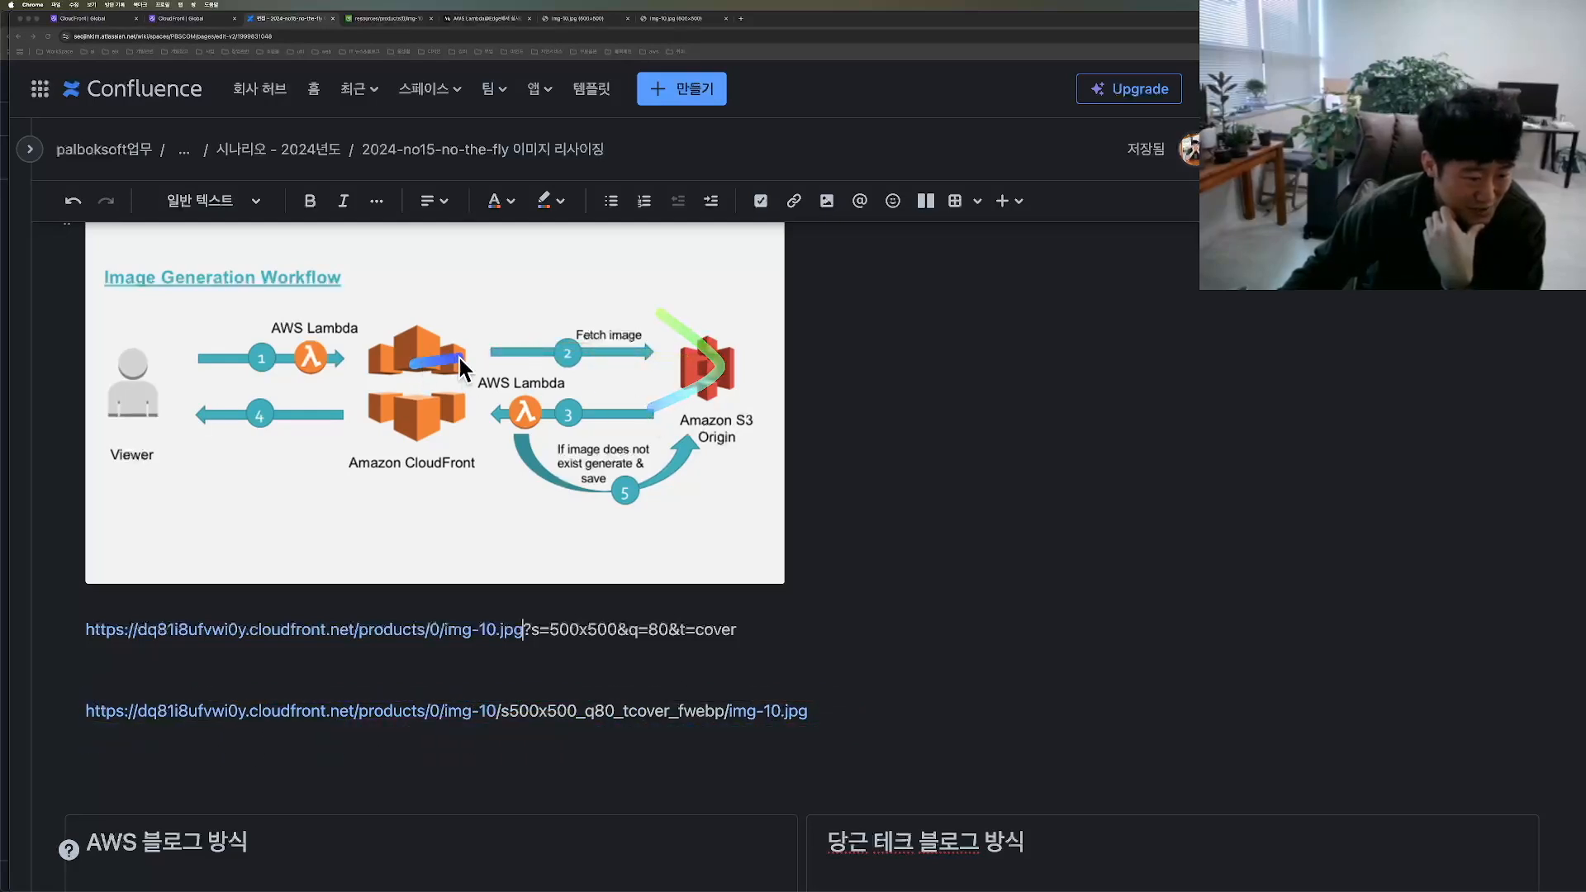
pyautogui.moveTo(577, 593)
pyautogui.mouseDown()
pyautogui.moveTo(382, 652)
pyautogui.moveTo(397, 595)
pyautogui.moveTo(730, 398)
pyautogui.moveTo(657, 429)
pyautogui.mouseUp()
pyautogui.moveTo(769, 677)
pyautogui.mouseDown()
pyautogui.moveTo(442, 674)
pyautogui.moveTo(826, 682)
pyautogui.moveTo(595, 751)
pyautogui.moveTo(113, 754)
pyautogui.moveTo(258, 697)
pyautogui.moveTo(764, 682)
pyautogui.mouseUp()
pyautogui.moveTo(673, 364)
pyautogui.mouseDown()
pyautogui.moveTo(682, 420)
pyautogui.moveTo(277, 436)
pyautogui.moveTo(304, 467)
pyautogui.mouseUp()
pyautogui.moveTo(425, 673)
pyautogui.mouseDown()
pyautogui.moveTo(54, 704)
pyautogui.moveTo(709, 764)
pyautogui.moveTo(500, 657)
pyautogui.moveTo(336, 673)
pyautogui.mouseUp()
pyautogui.moveTo(660, 416)
pyautogui.mouseDown()
pyautogui.moveTo(587, 410)
pyautogui.moveTo(638, 508)
pyautogui.mouseUp()
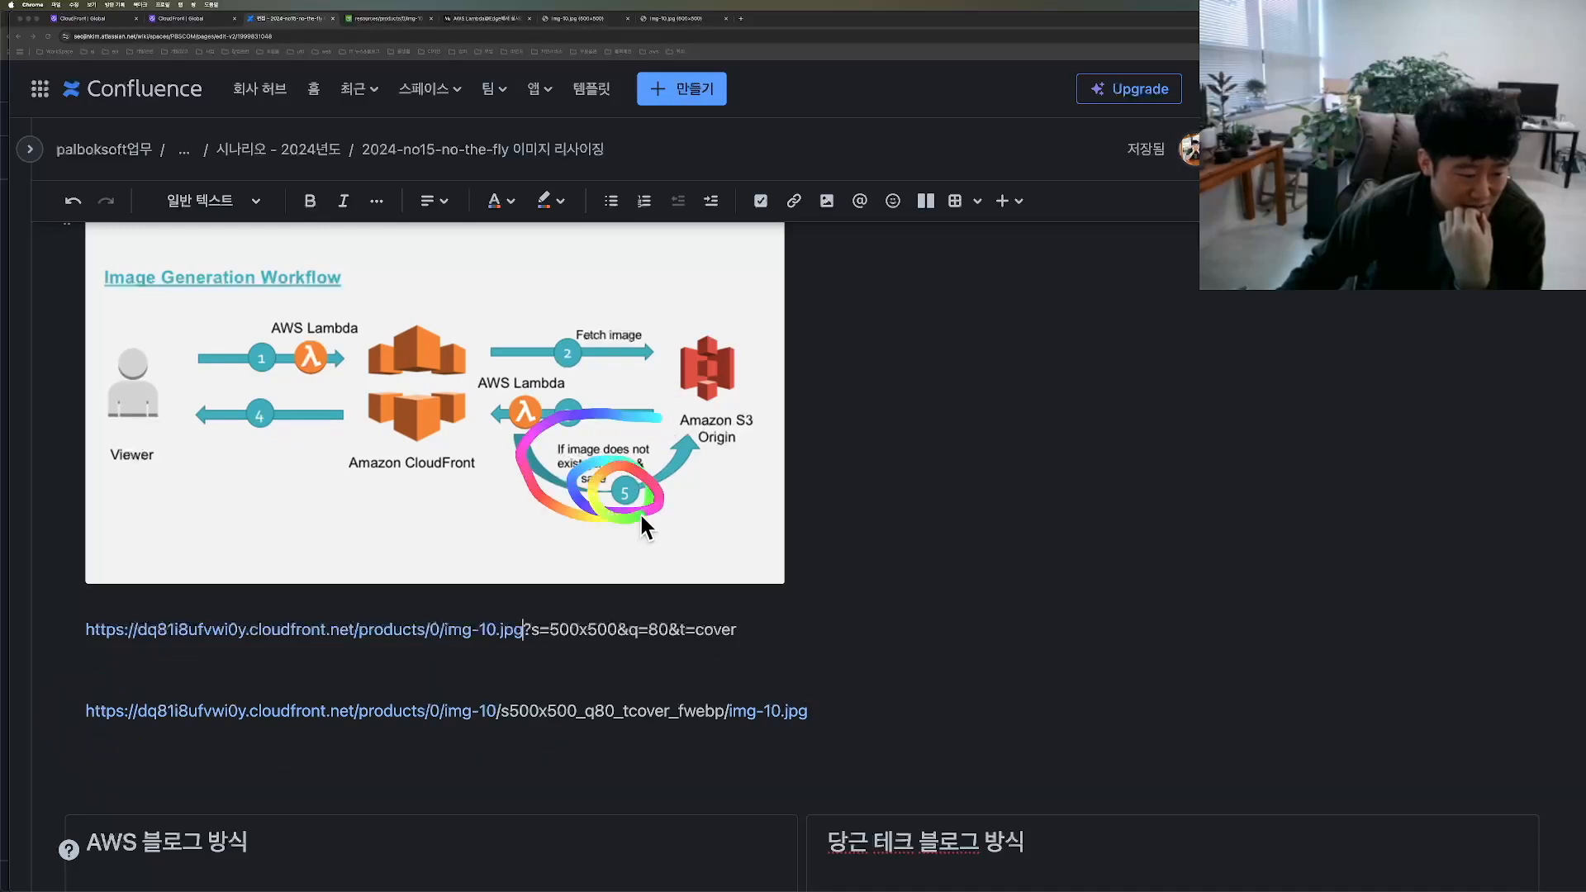
pyautogui.moveTo(702, 436)
pyautogui.mouseDown()
pyautogui.moveTo(706, 417)
pyautogui.moveTo(446, 430)
pyautogui.moveTo(369, 459)
pyautogui.moveTo(399, 478)
pyautogui.mouseUp()
pyautogui.moveTo(337, 372)
pyautogui.mouseDown()
pyautogui.moveTo(248, 338)
pyautogui.moveTo(380, 314)
pyautogui.moveTo(333, 363)
pyautogui.mouseUp()
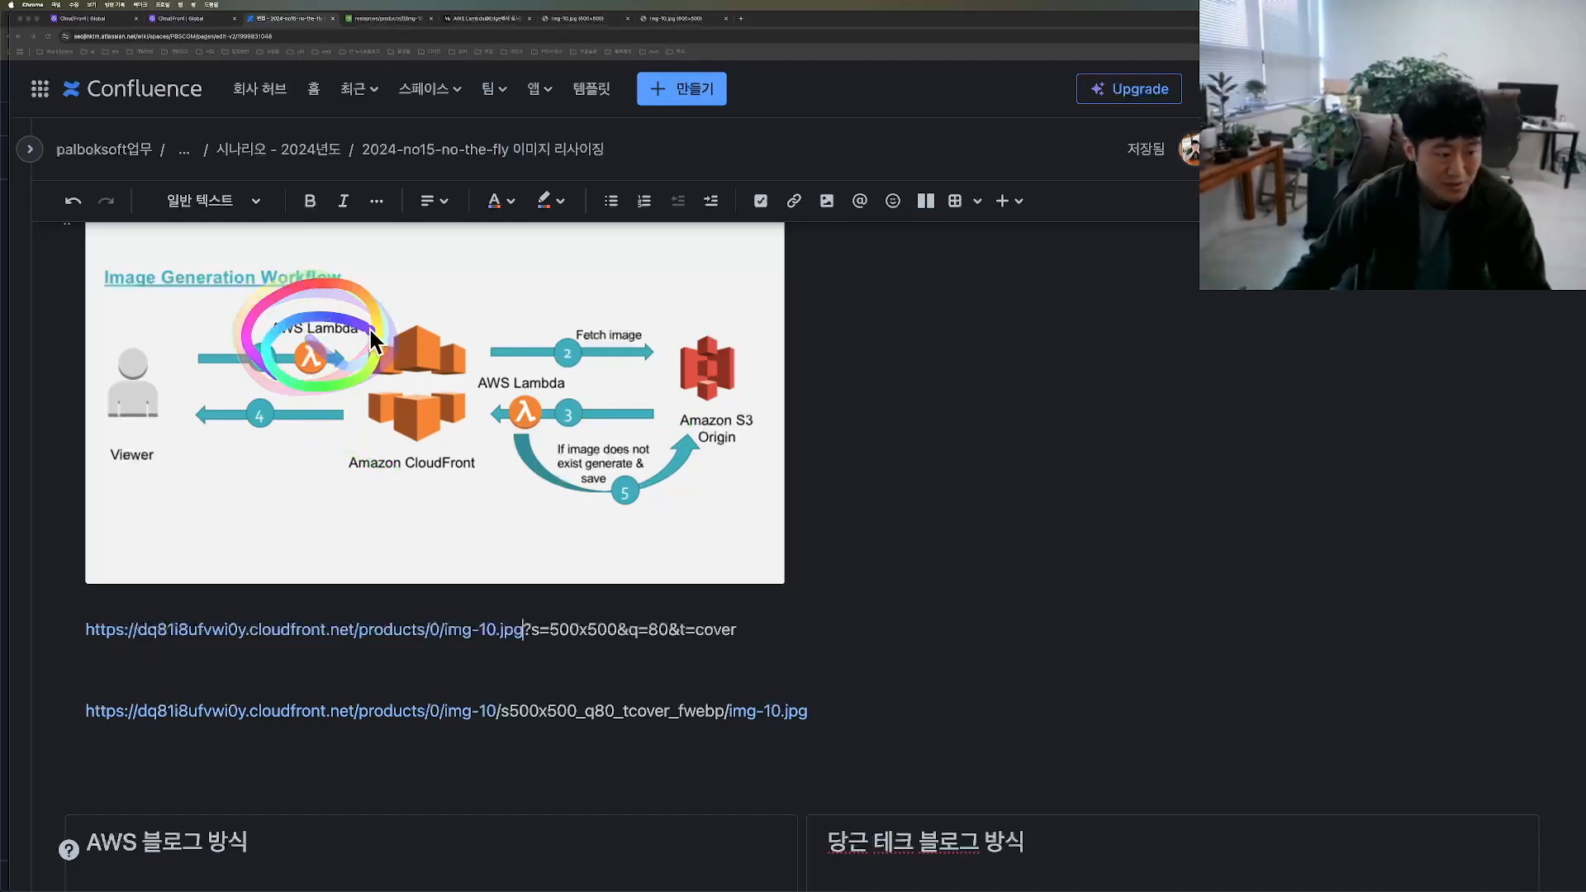
# Step: Switch to the on-the-fly-viewer-request function in Lambda and deploy its pending code changes
pyautogui.hotkey('ctrl', 'Up')
pyautogui.click(1002, 355)
pyautogui.moveTo(239, 537)
pyautogui.mouseDown()
pyautogui.moveTo(211, 524)
pyautogui.moveTo(285, 555)
pyautogui.mouseUp()
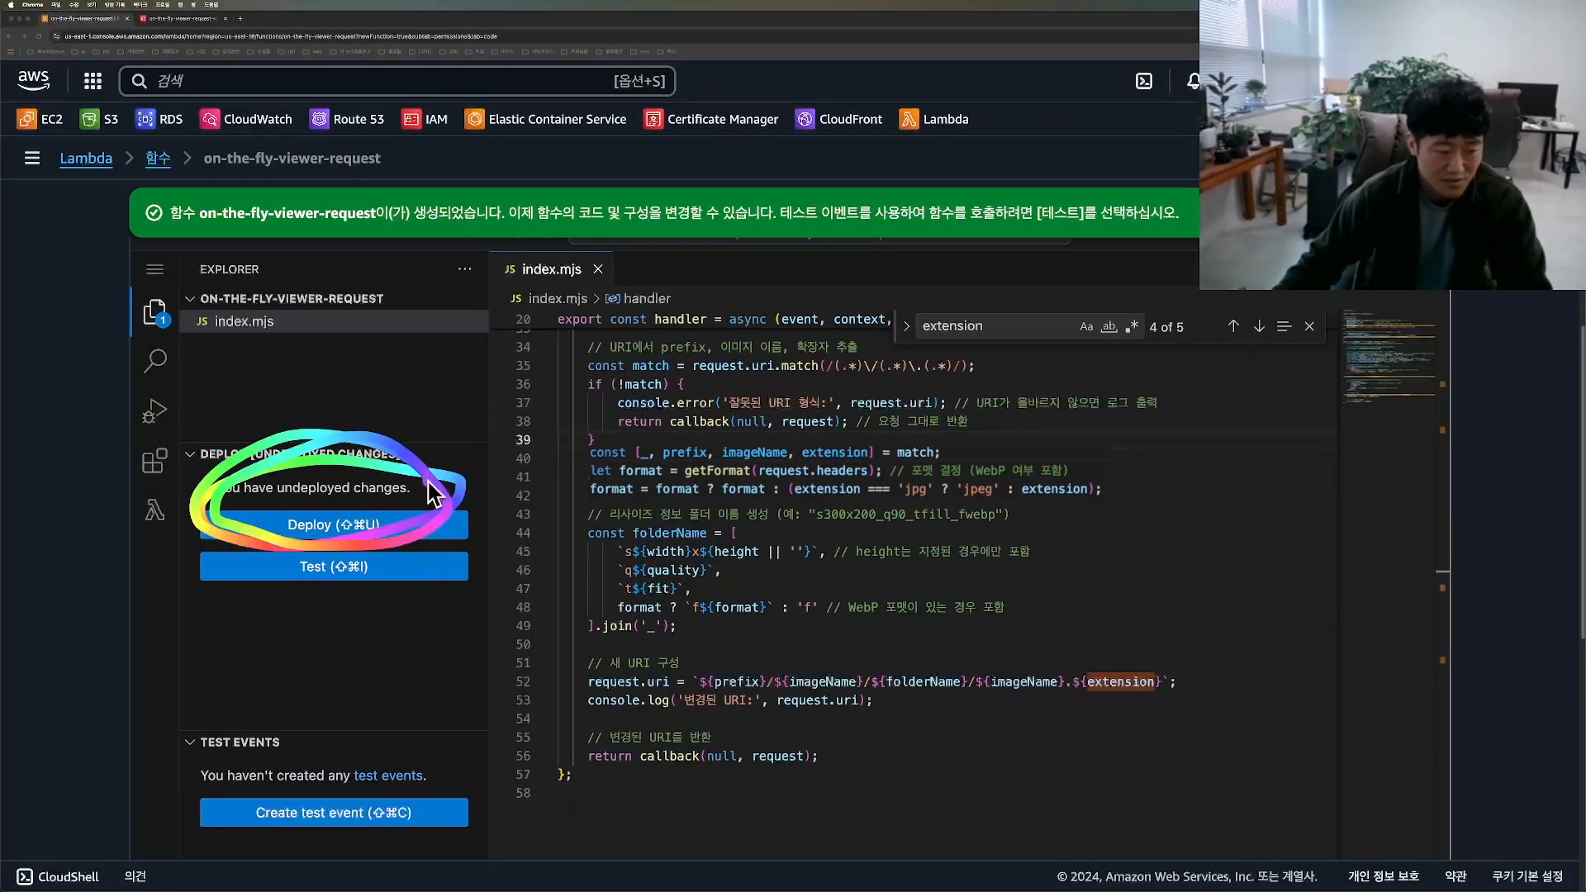
pyautogui.click(300, 533)
pyautogui.moveTo(1029, 750)
pyautogui.mouseDown()
pyautogui.moveTo(1093, 745)
pyautogui.moveTo(884, 731)
pyautogui.mouseUp()
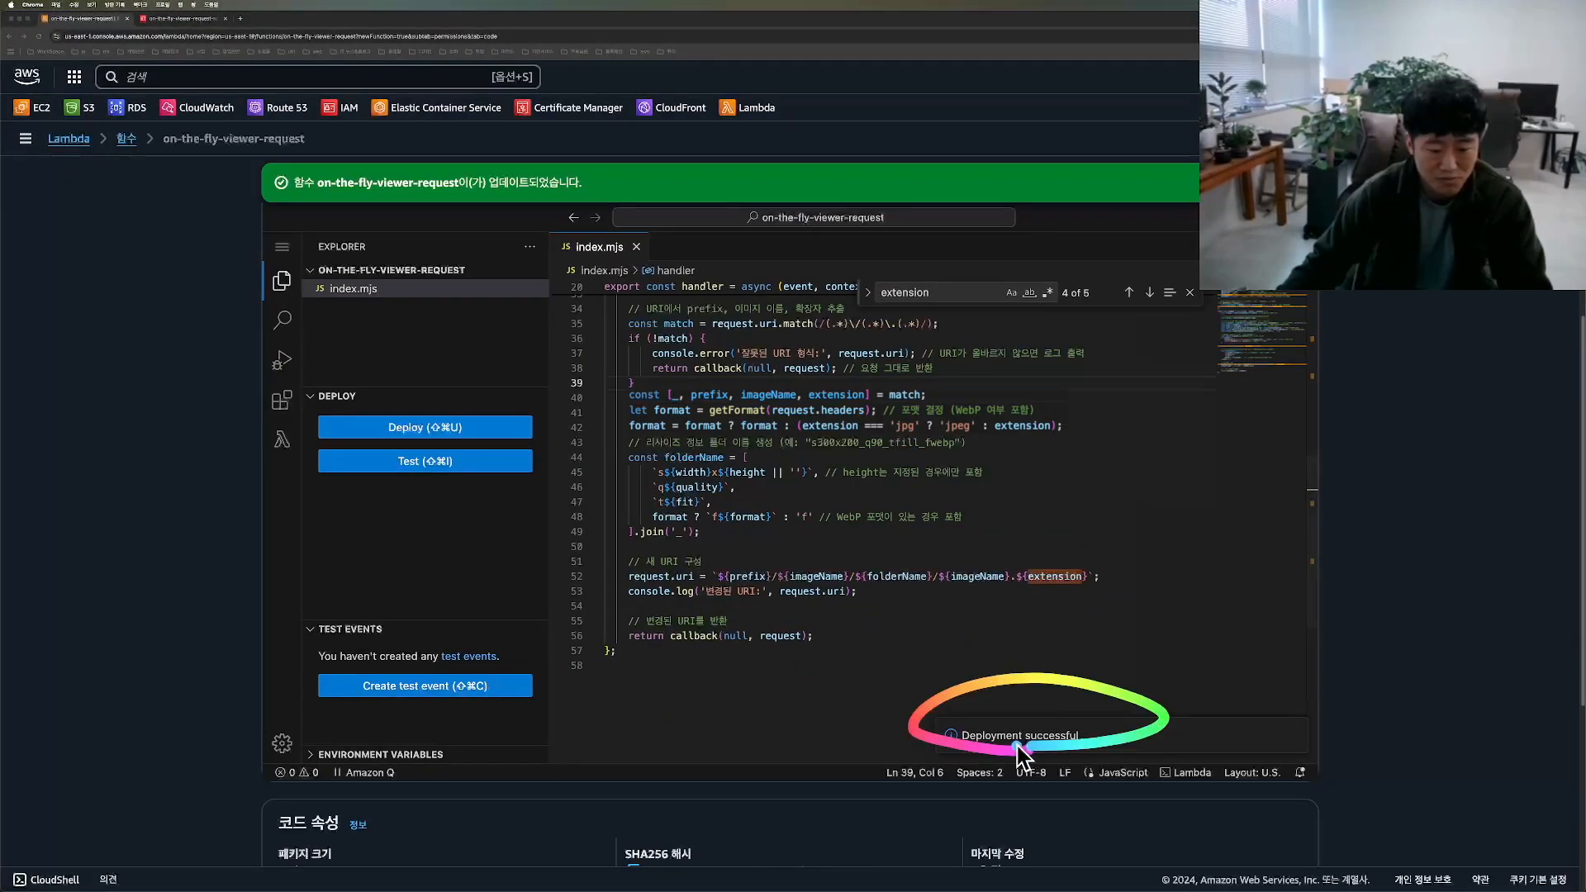
pyautogui.scroll(4, 1106, 563)
pyautogui.scroll(10, 1511, 407)
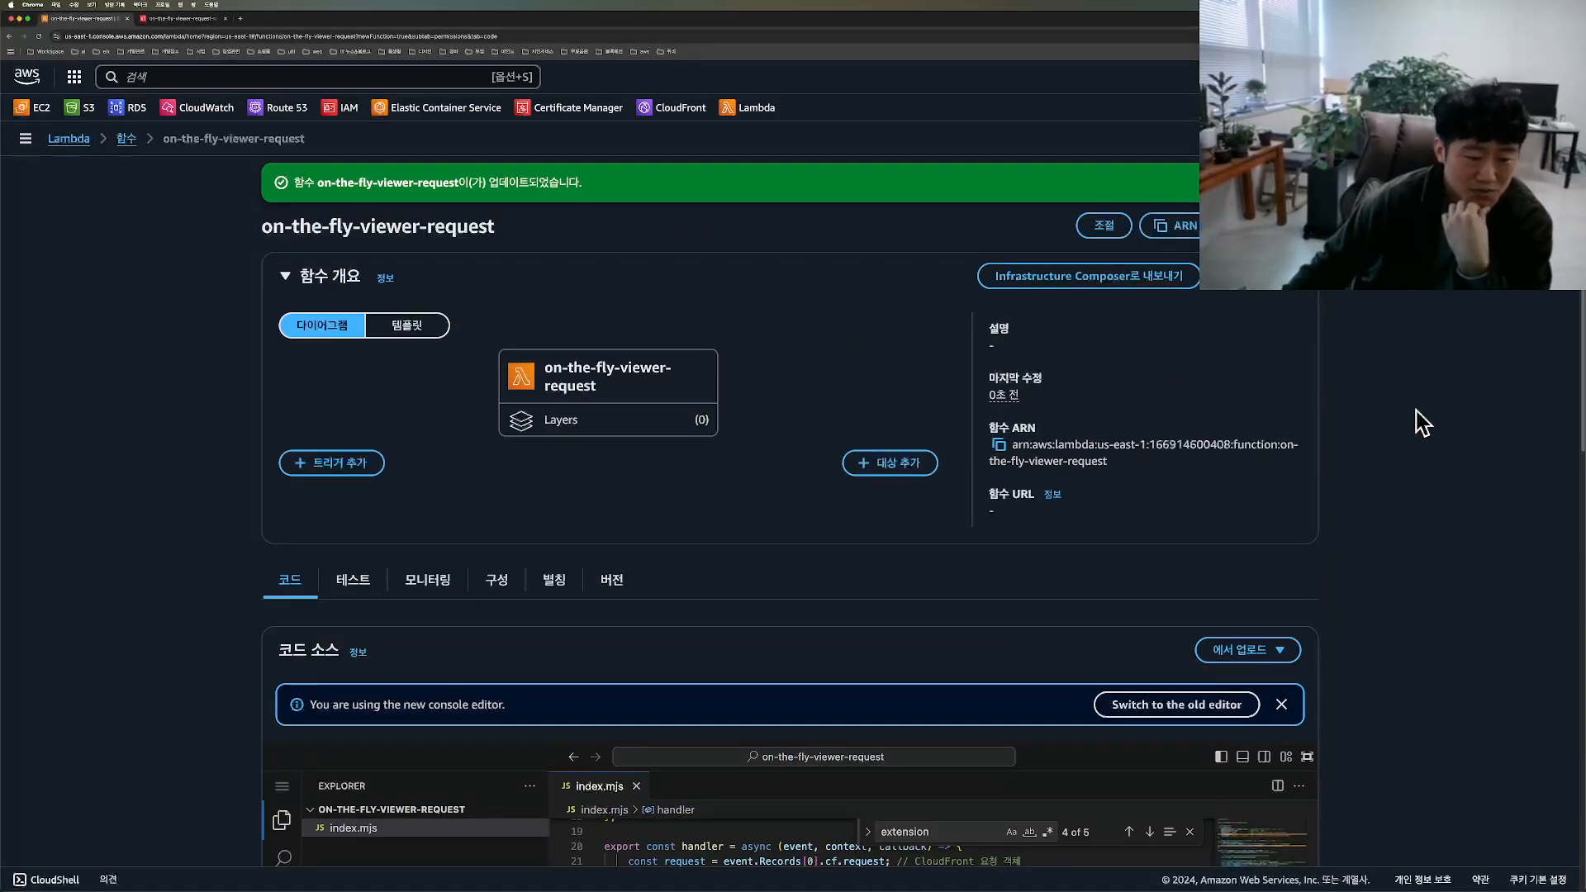
pyautogui.scroll(-3, 1420, 422)
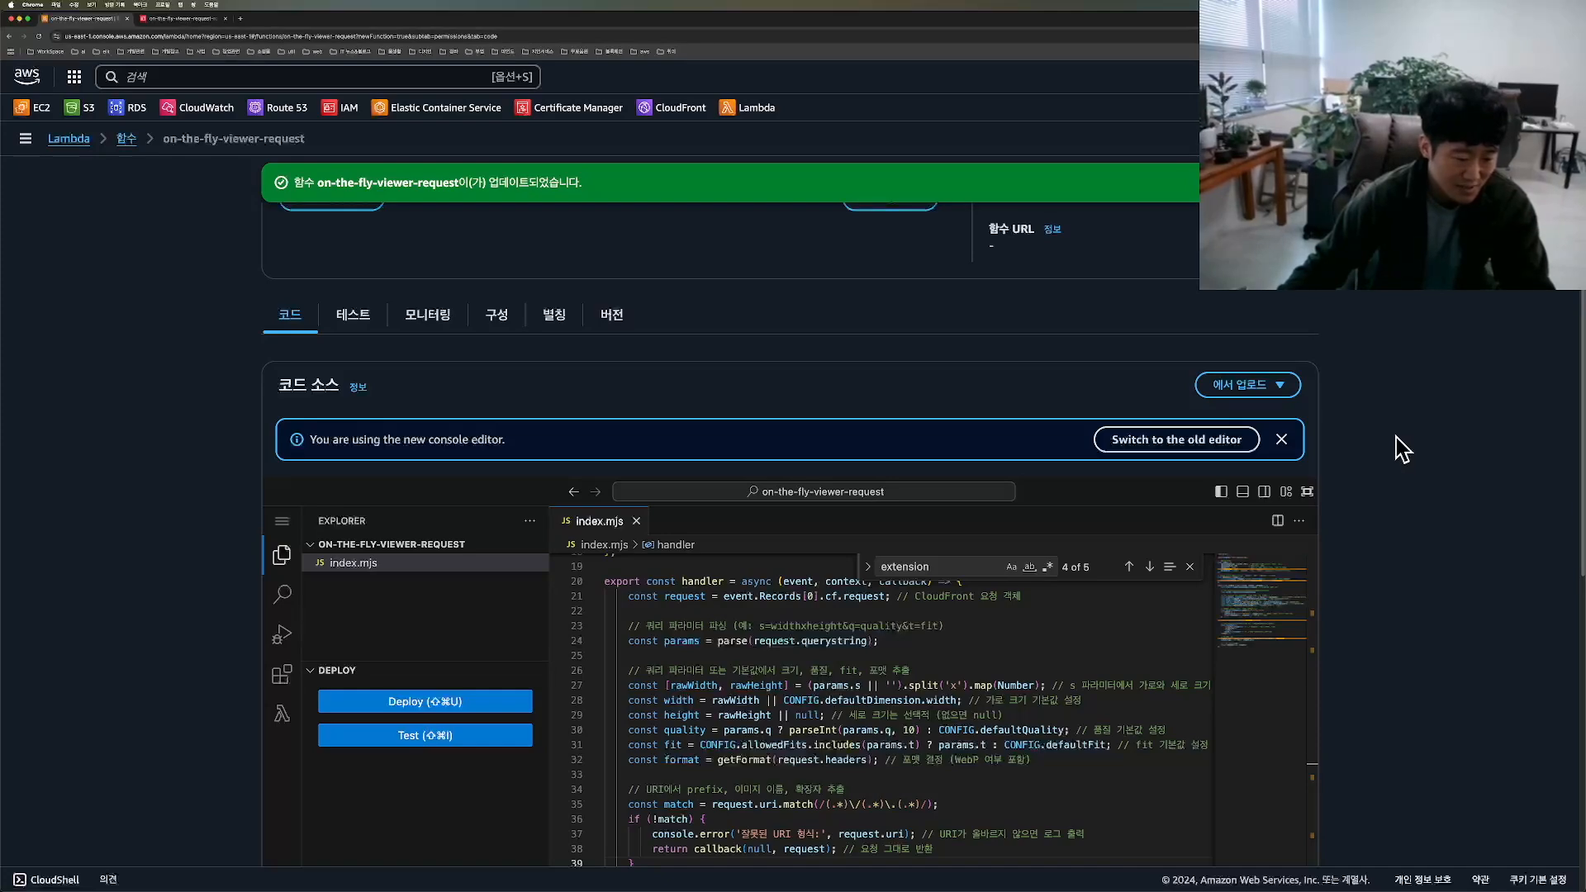
pyautogui.scroll(3, 1404, 463)
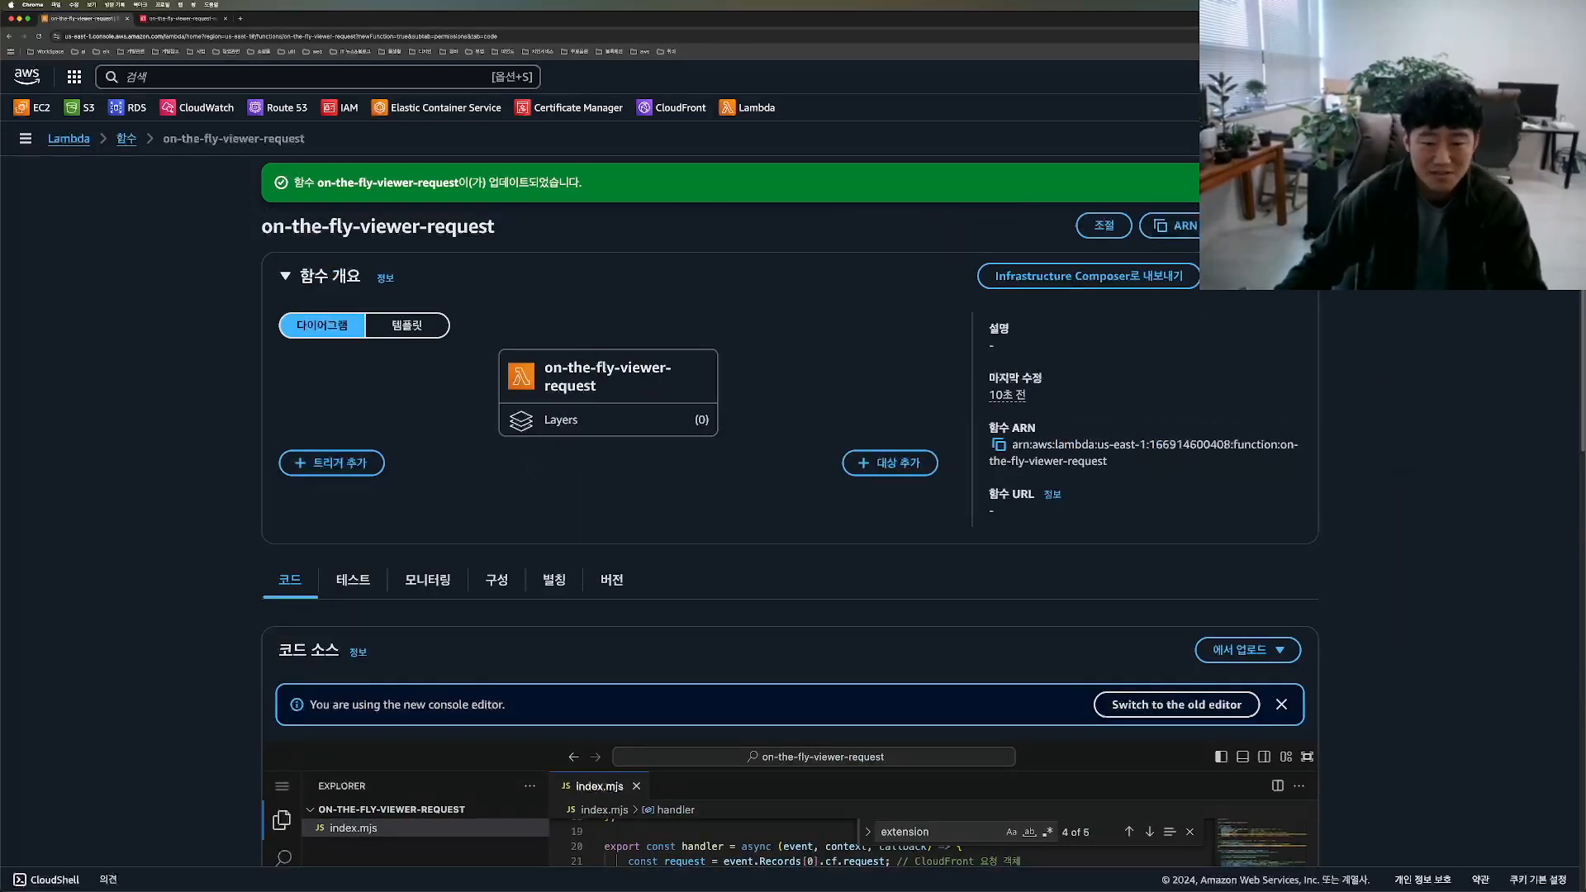
pyautogui.click(1282, 226)
pyautogui.press('super+Tab')
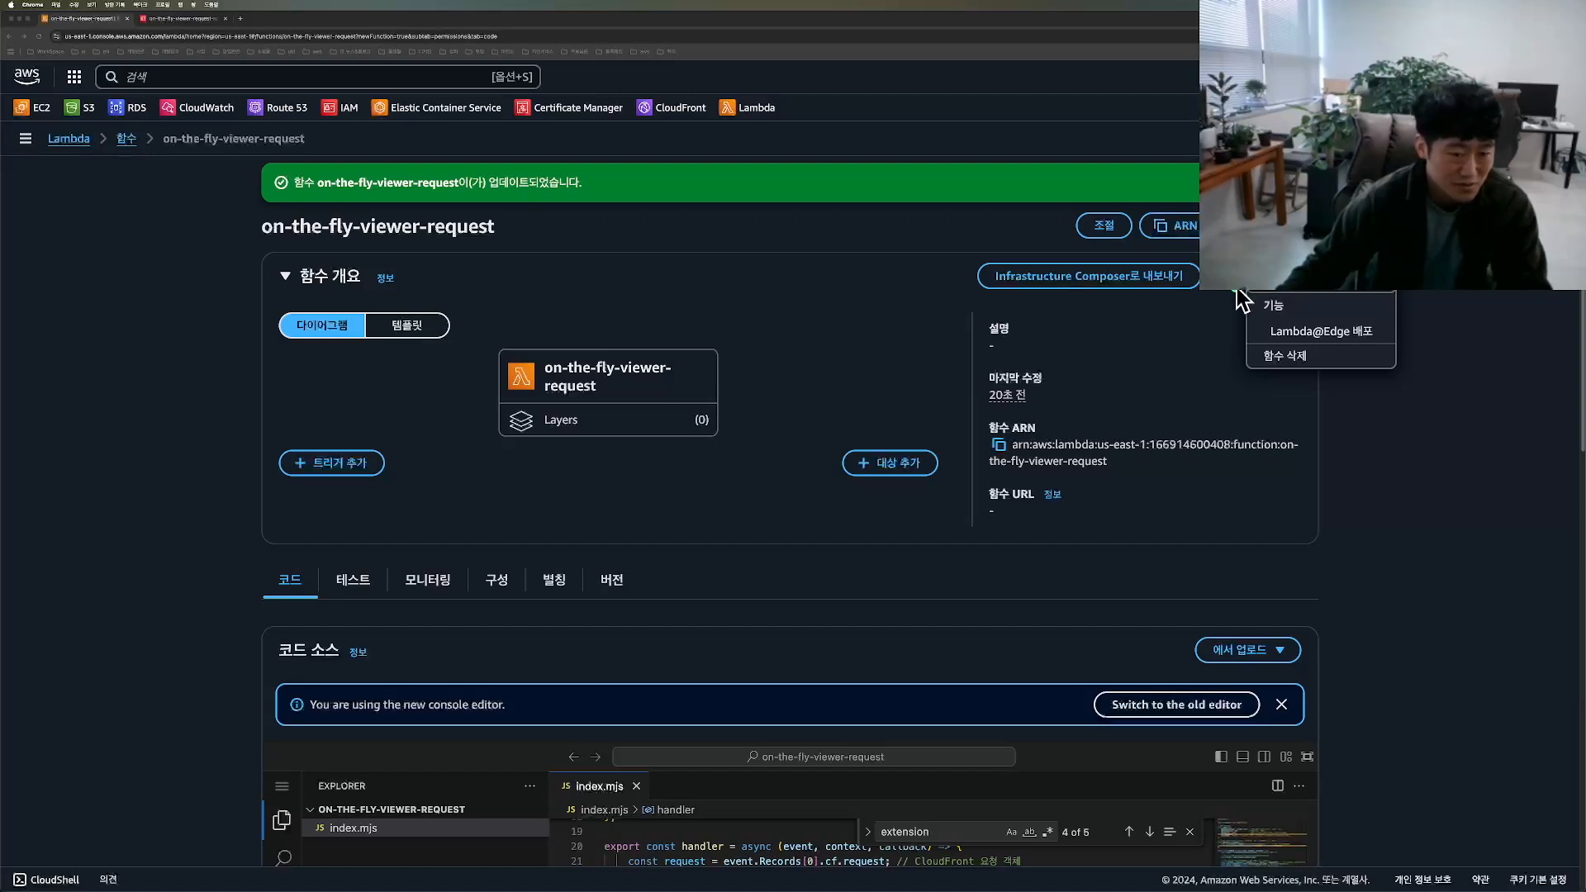
# Step: Switch to the CloudFront distribution for palbok-test-s3 and open its default (*) behavior for editing
pyautogui.press('super+grave')
pyautogui.moveTo(92, 167)
pyautogui.mouseDown()
pyautogui.moveTo(77, 170)
pyautogui.moveTo(108, 173)
pyautogui.mouseUp()
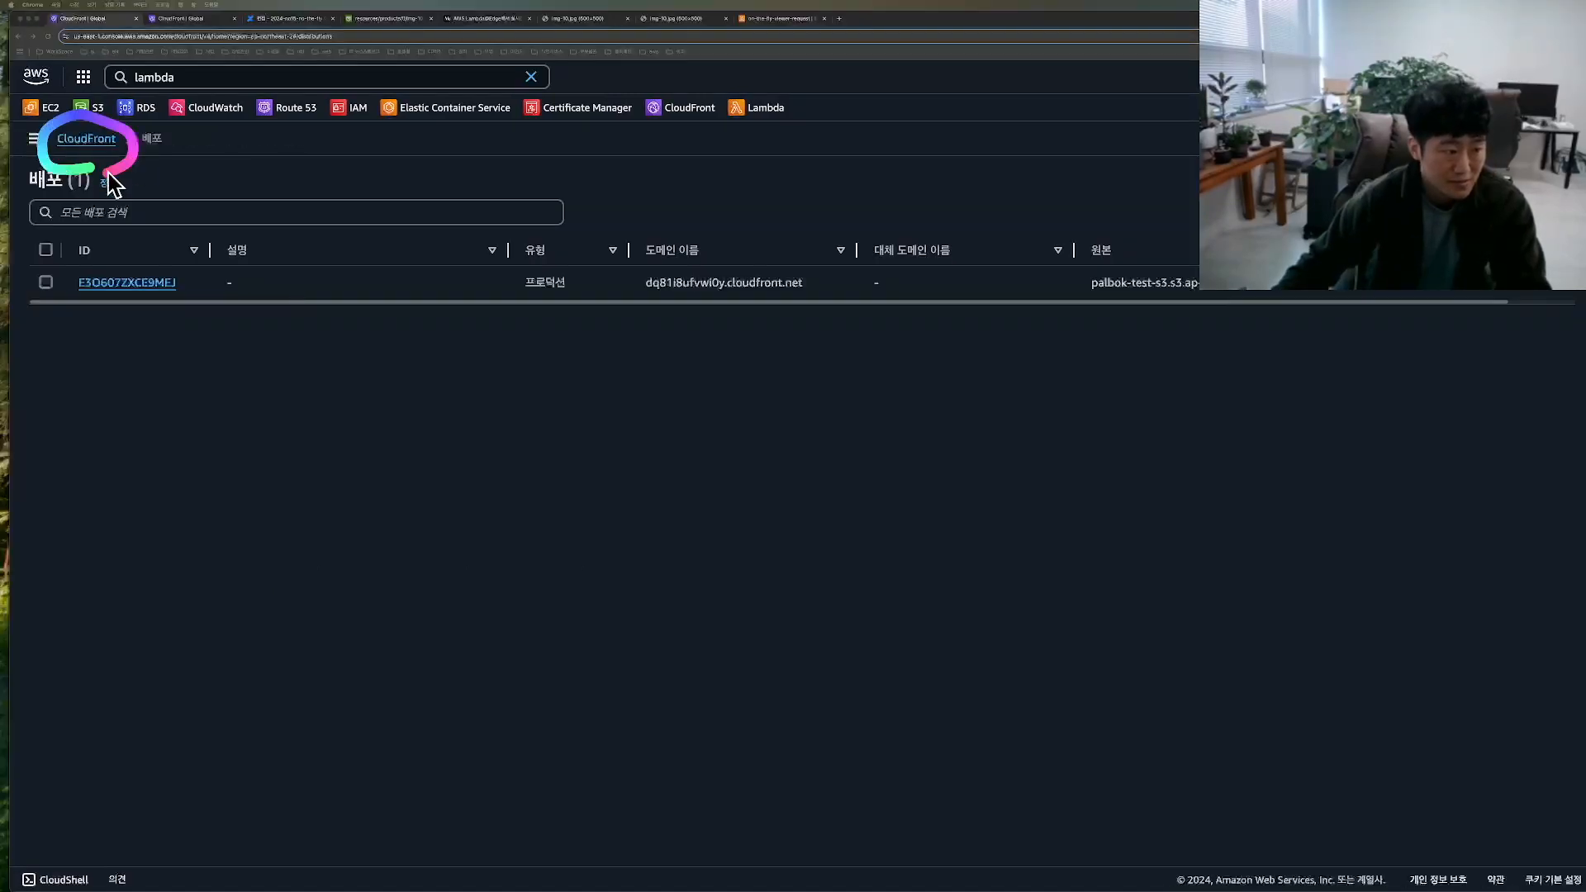
pyautogui.click(127, 284)
pyautogui.moveTo(471, 248)
pyautogui.mouseDown()
pyautogui.moveTo(397, 234)
pyautogui.moveTo(494, 252)
pyautogui.mouseUp()
pyautogui.click(458, 226)
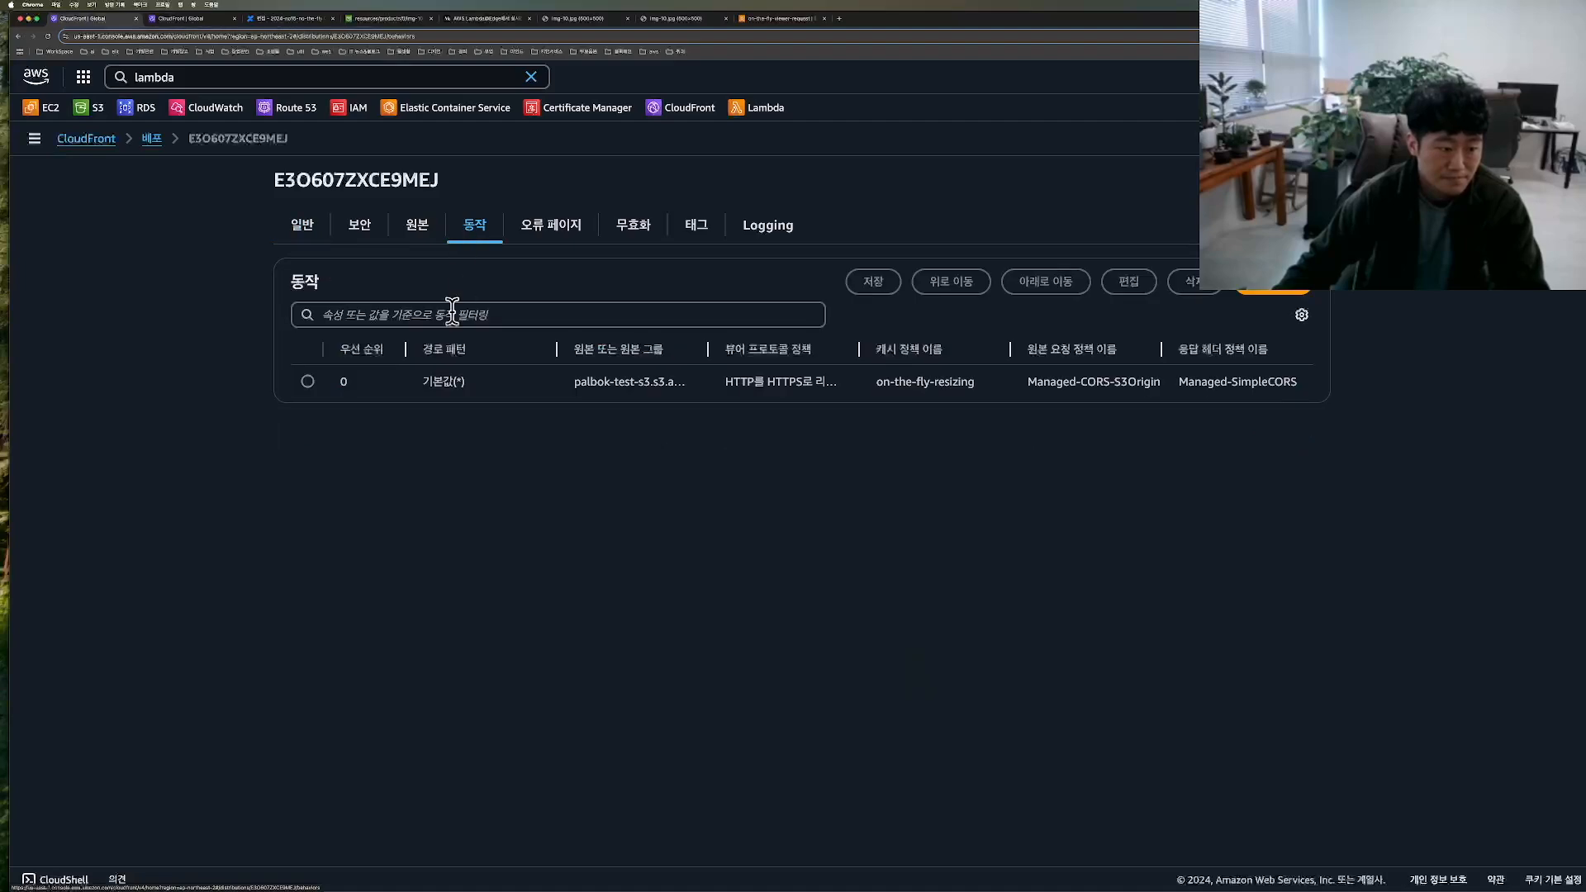
pyautogui.moveTo(281, 417)
pyautogui.mouseDown()
pyautogui.moveTo(316, 305)
pyautogui.moveTo(283, 399)
pyautogui.mouseUp()
pyautogui.click(307, 382)
pyautogui.moveTo(1063, 294)
pyautogui.mouseDown()
pyautogui.moveTo(1016, 223)
pyautogui.moveTo(1131, 301)
pyautogui.mouseUp()
pyautogui.click(1130, 281)
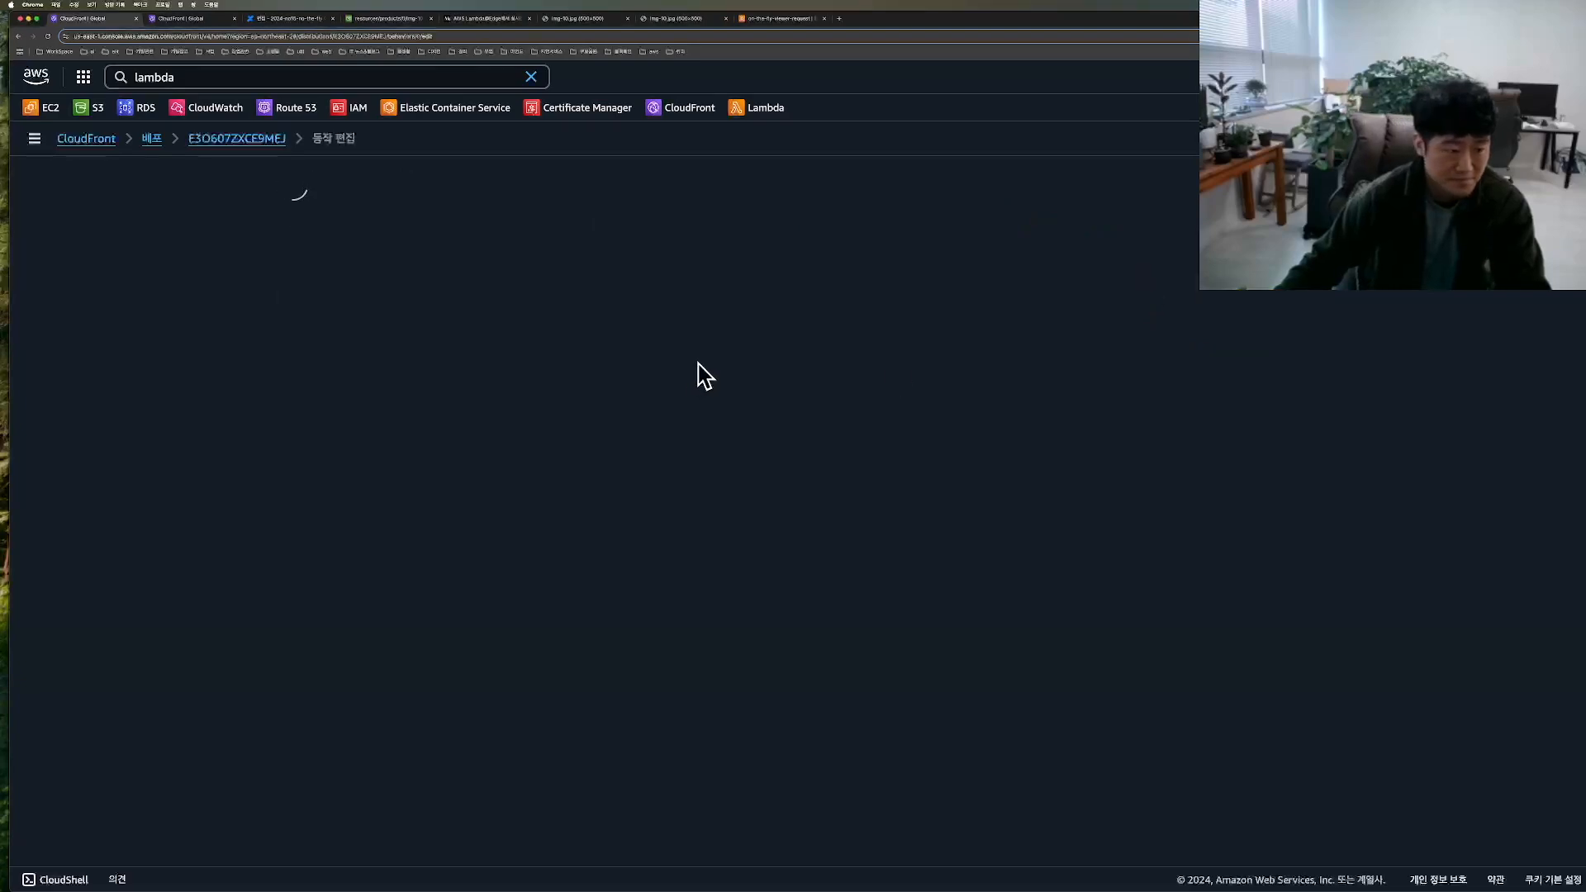
# Step: Set the viewer request function type to Lambda@Edge in the behavior's function associations
pyautogui.scroll(-10, 1220, 380)
pyautogui.moveTo(357, 673)
pyautogui.mouseDown()
pyautogui.moveTo(314, 640)
pyautogui.moveTo(388, 681)
pyautogui.mouseUp()
pyautogui.click(577, 657)
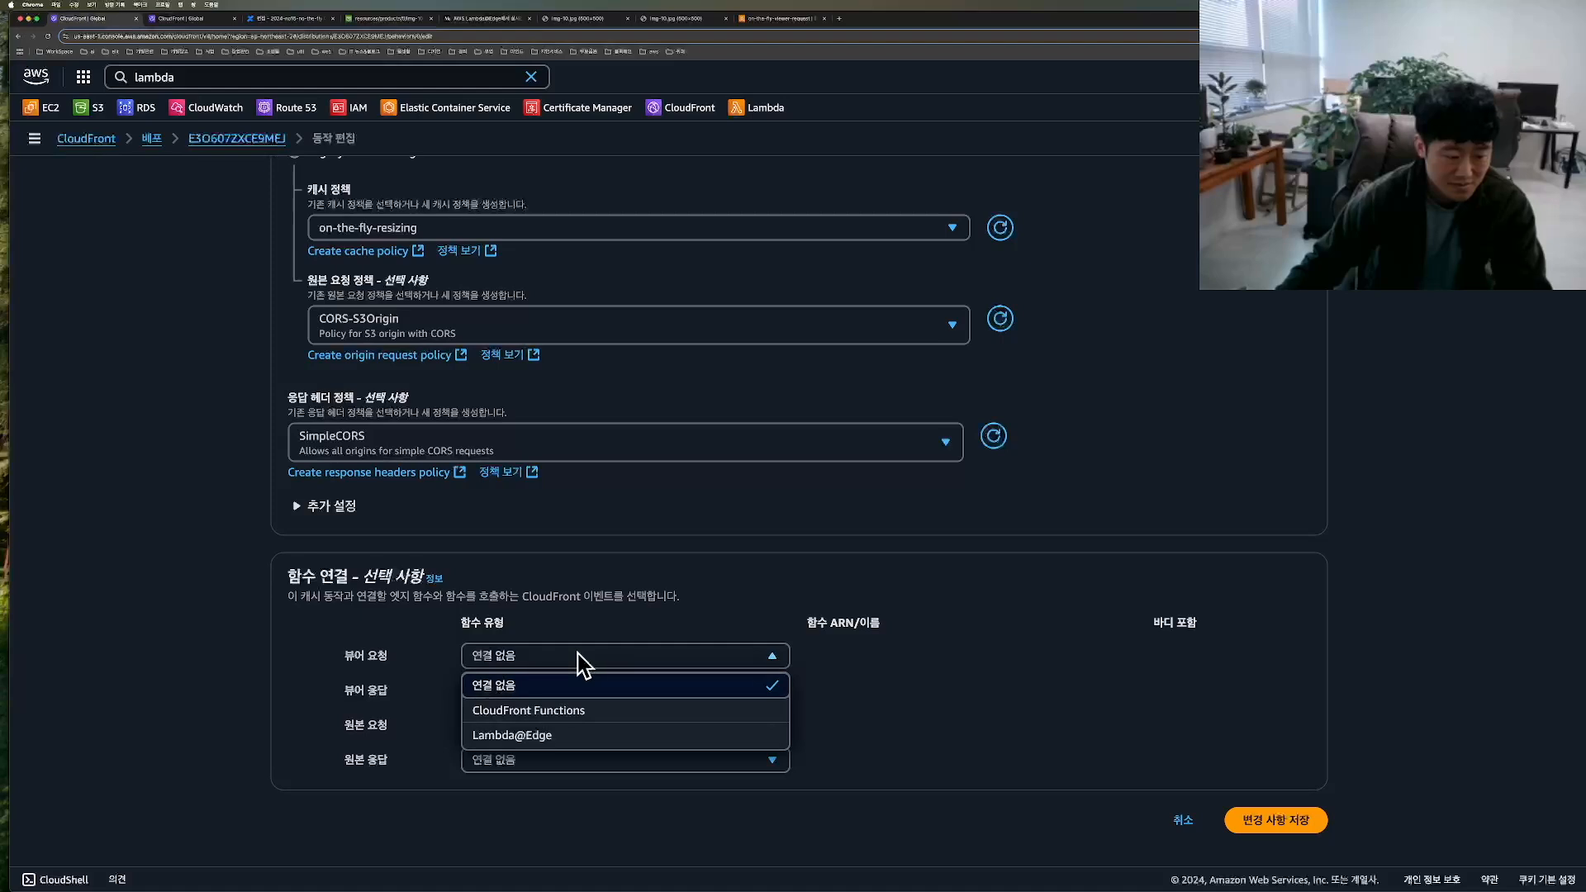
pyautogui.click(567, 737)
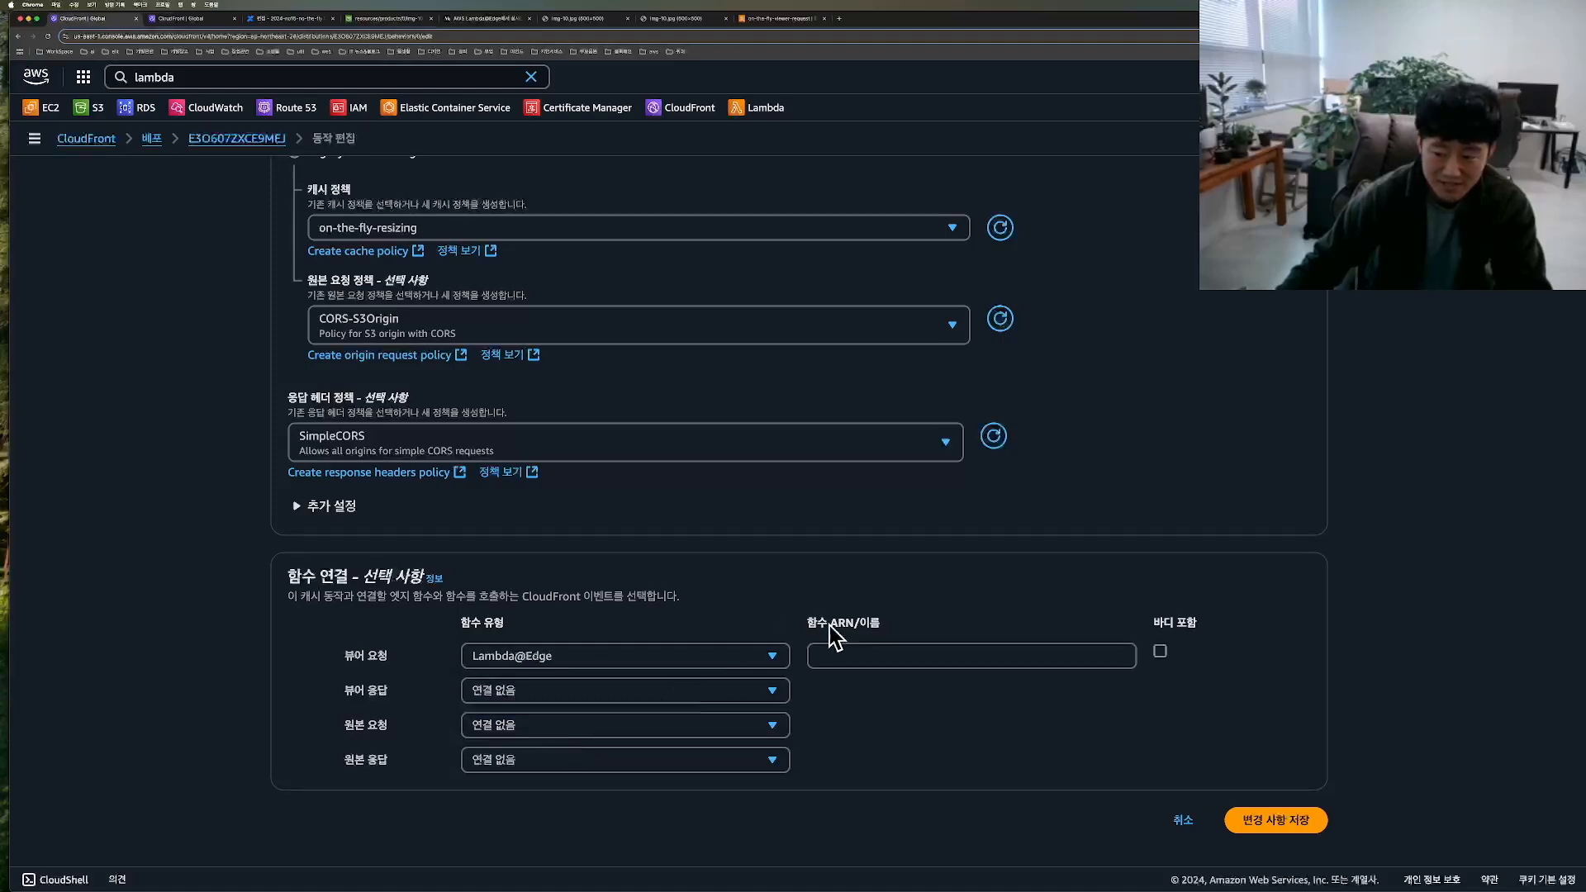
# Step: Copy the unversioned function ARN of on-the-fly-viewer-request from its Lambda page
pyautogui.click(882, 659)
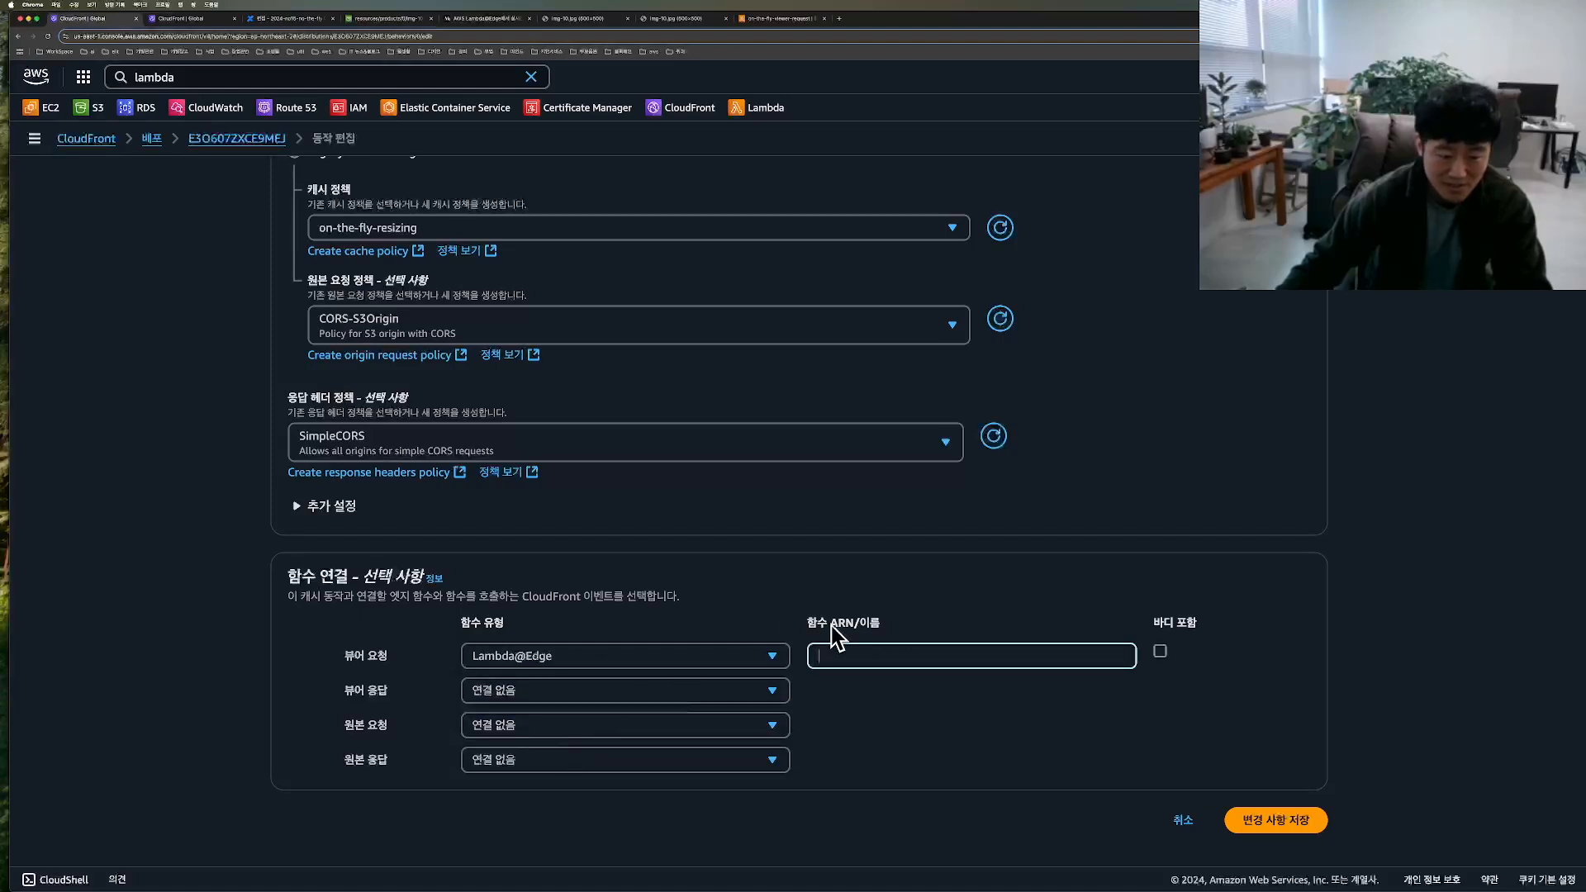
pyautogui.click(769, 18)
pyautogui.click(835, 336)
pyautogui.press('super+Tab')
pyautogui.moveTo(58, 116); pyautogui.dragTo(122, 194)
pyautogui.press('Escape')
pyautogui.scroll(-3, 931, 629)
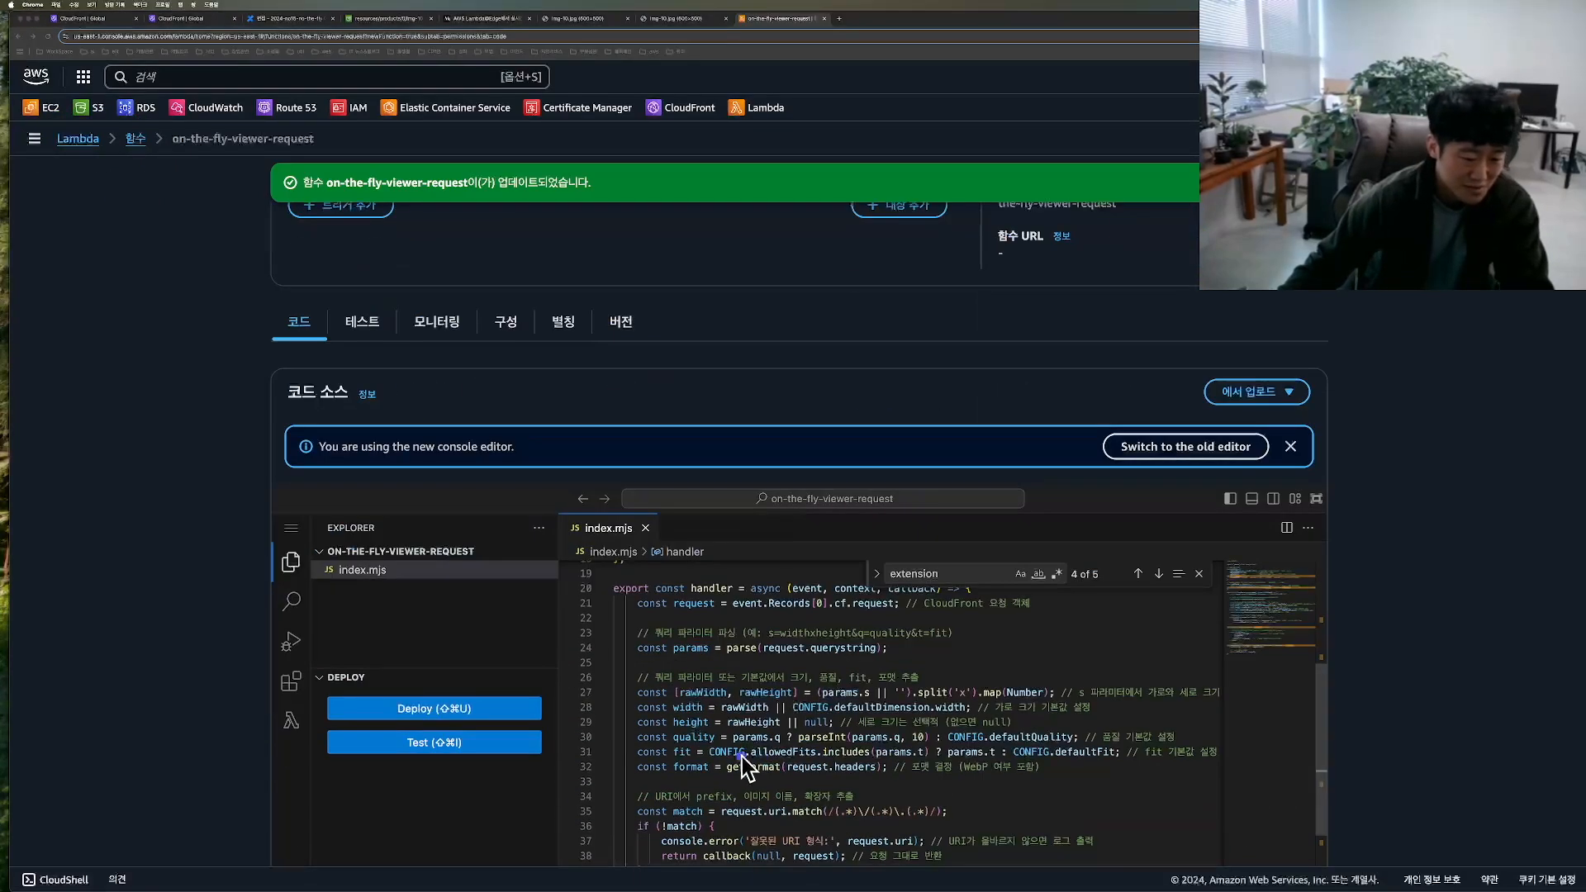
pyautogui.moveTo(685, 767); pyautogui.dragTo(836, 596)
pyautogui.click(837, 597)
pyautogui.scroll(3, 1132, 474)
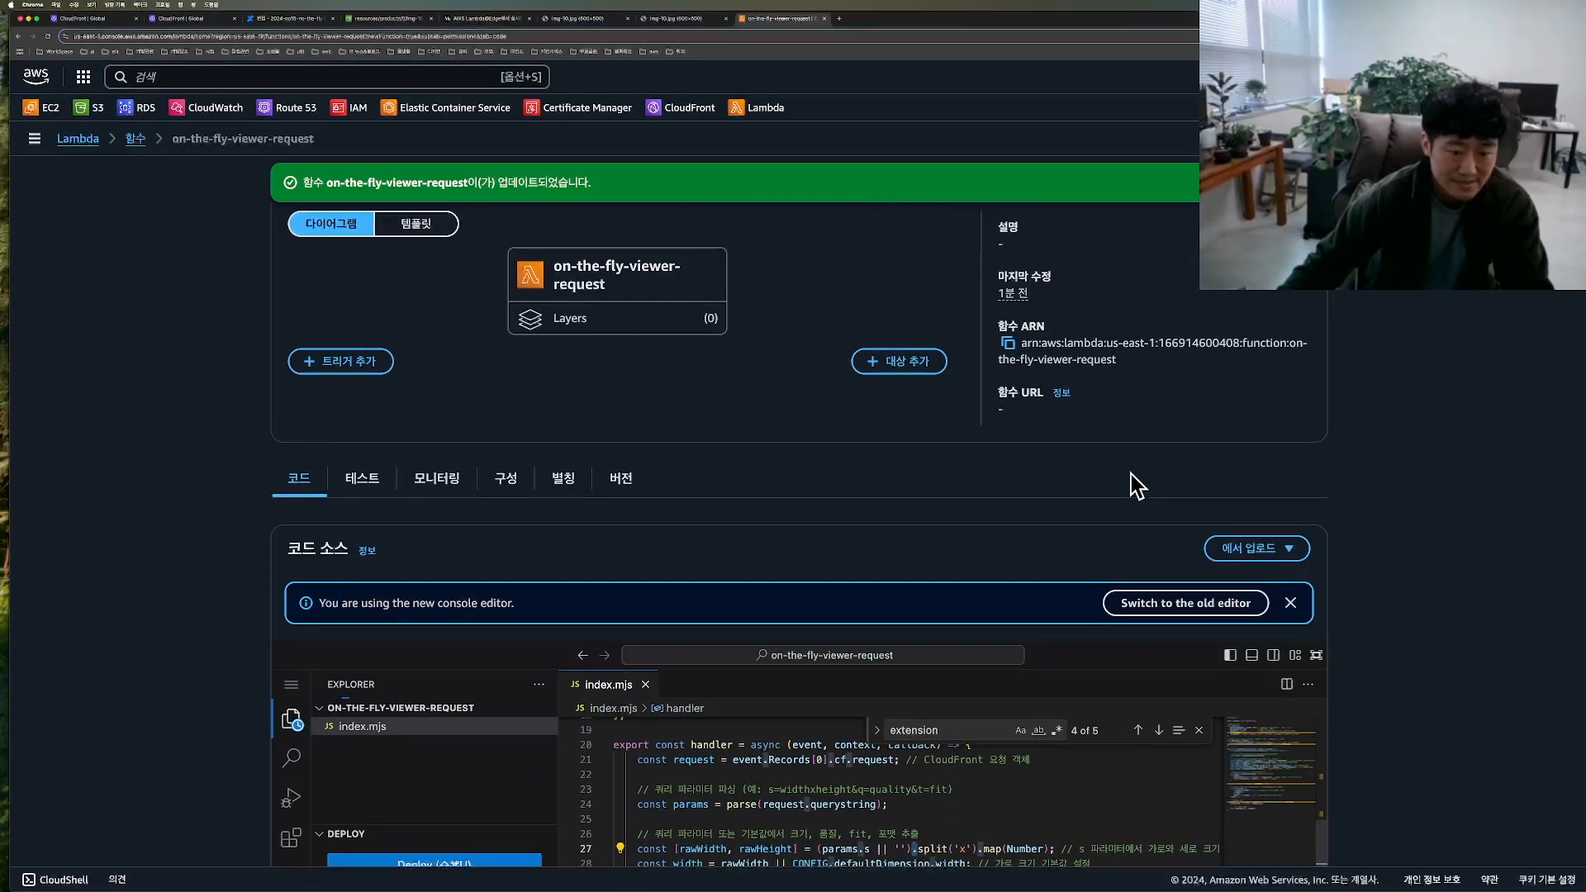
pyautogui.moveTo(995, 408)
pyautogui.mouseDown()
pyautogui.moveTo(1078, 441)
pyautogui.moveTo(1031, 474)
pyautogui.mouseUp()
pyautogui.press('Escape')
pyautogui.click(1008, 446)
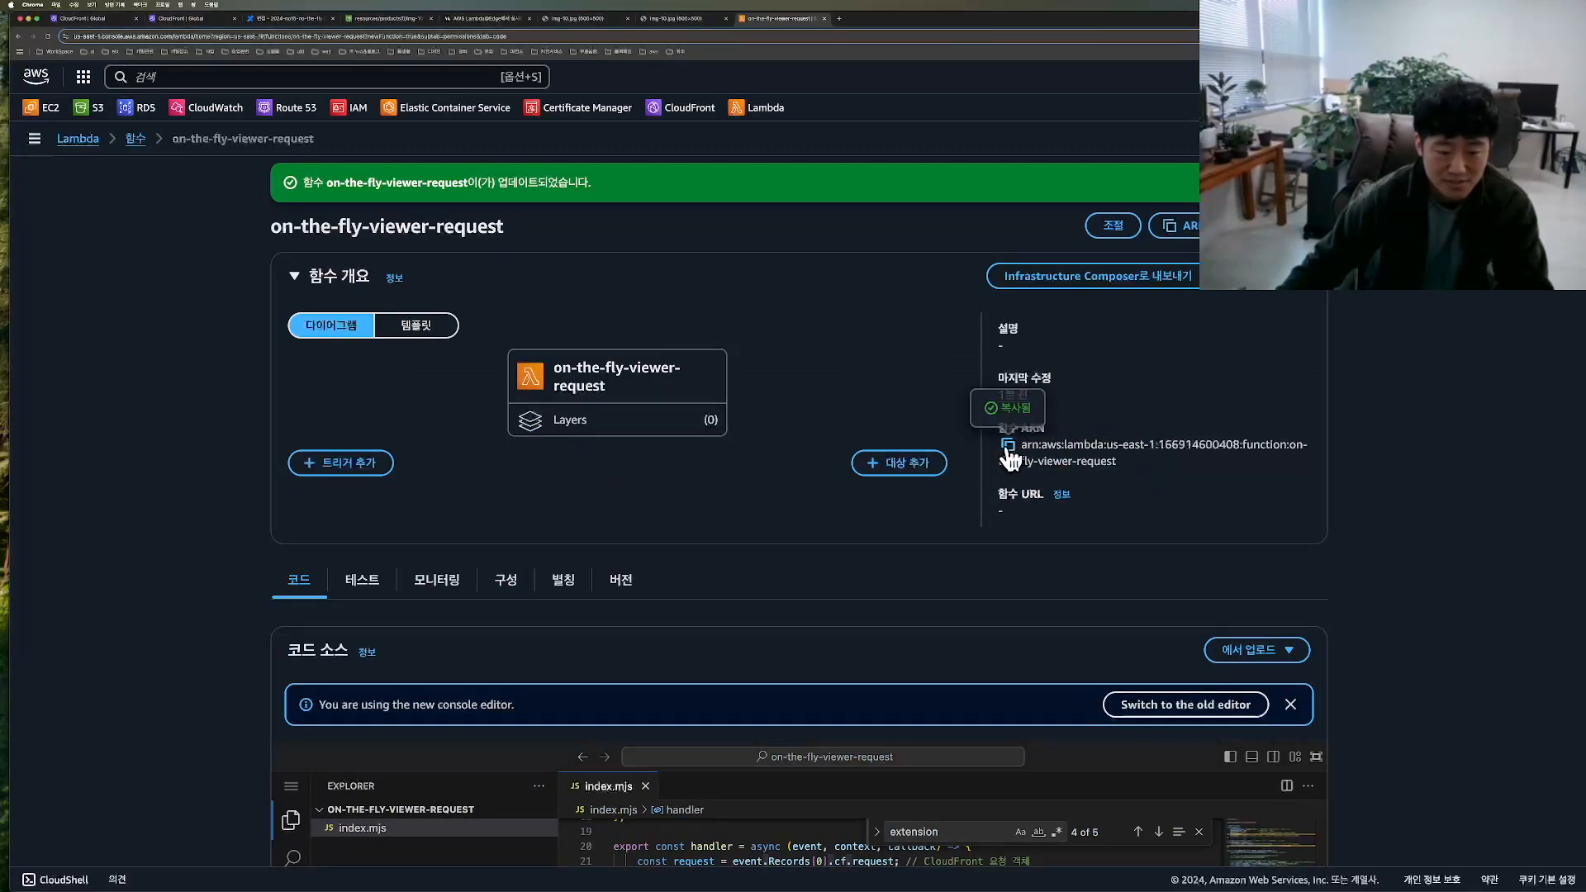
# Step: Try to save the CloudFront behavior with the unversioned function ARN pasted for the viewer request
pyautogui.click(119, 16)
pyautogui.click(865, 652)
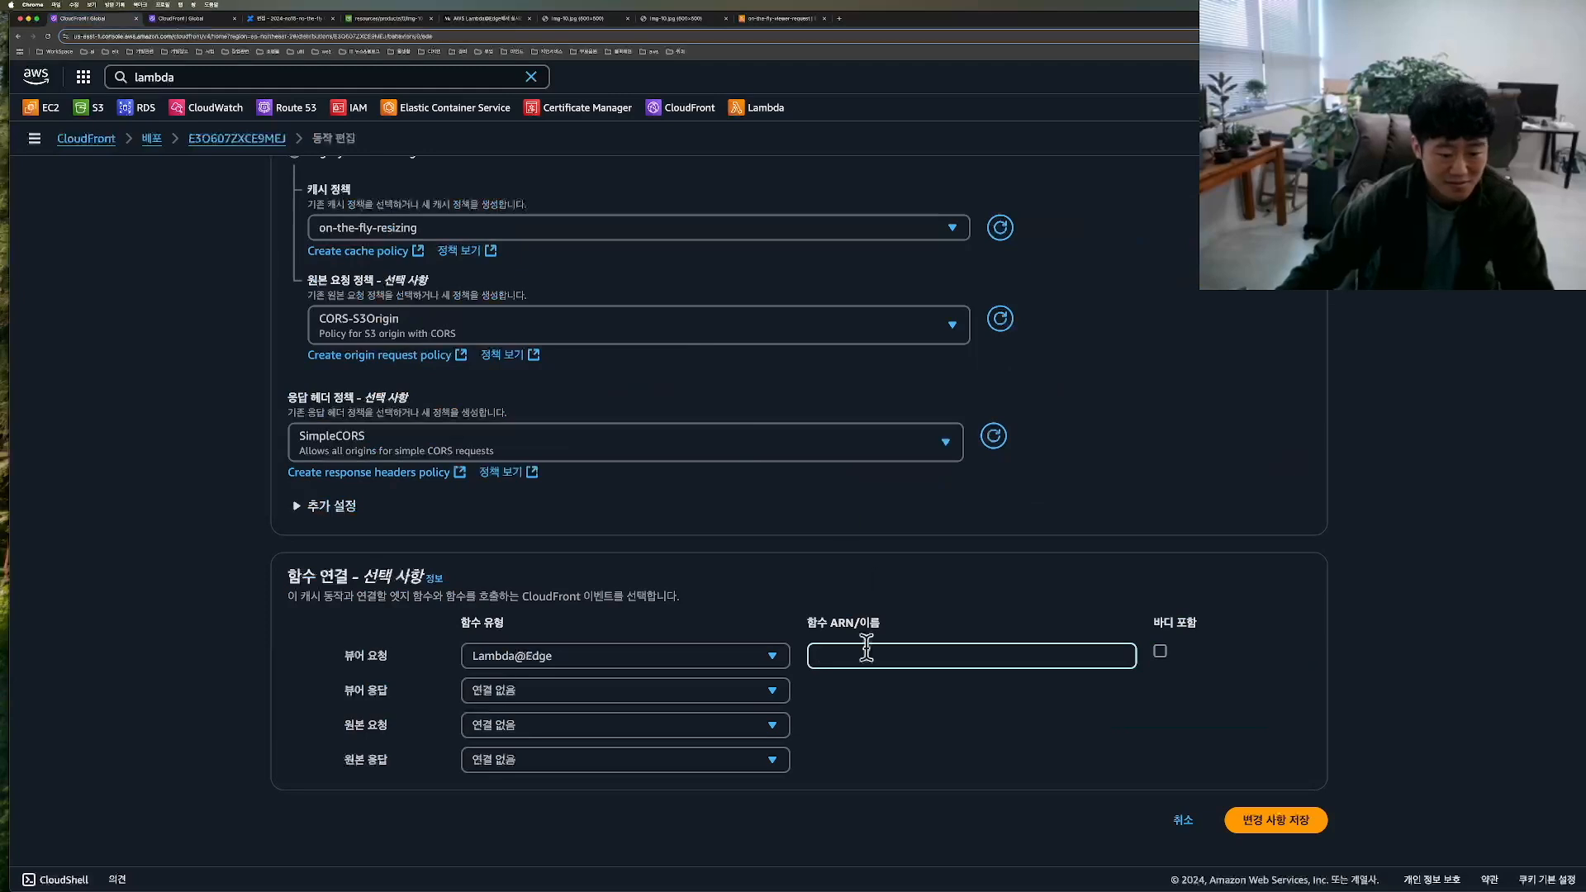
pyautogui.press('super+v')
pyautogui.moveTo(1251, 846)
pyautogui.mouseDown()
pyautogui.moveTo(1214, 751)
pyautogui.moveTo(1202, 863)
pyautogui.mouseUp()
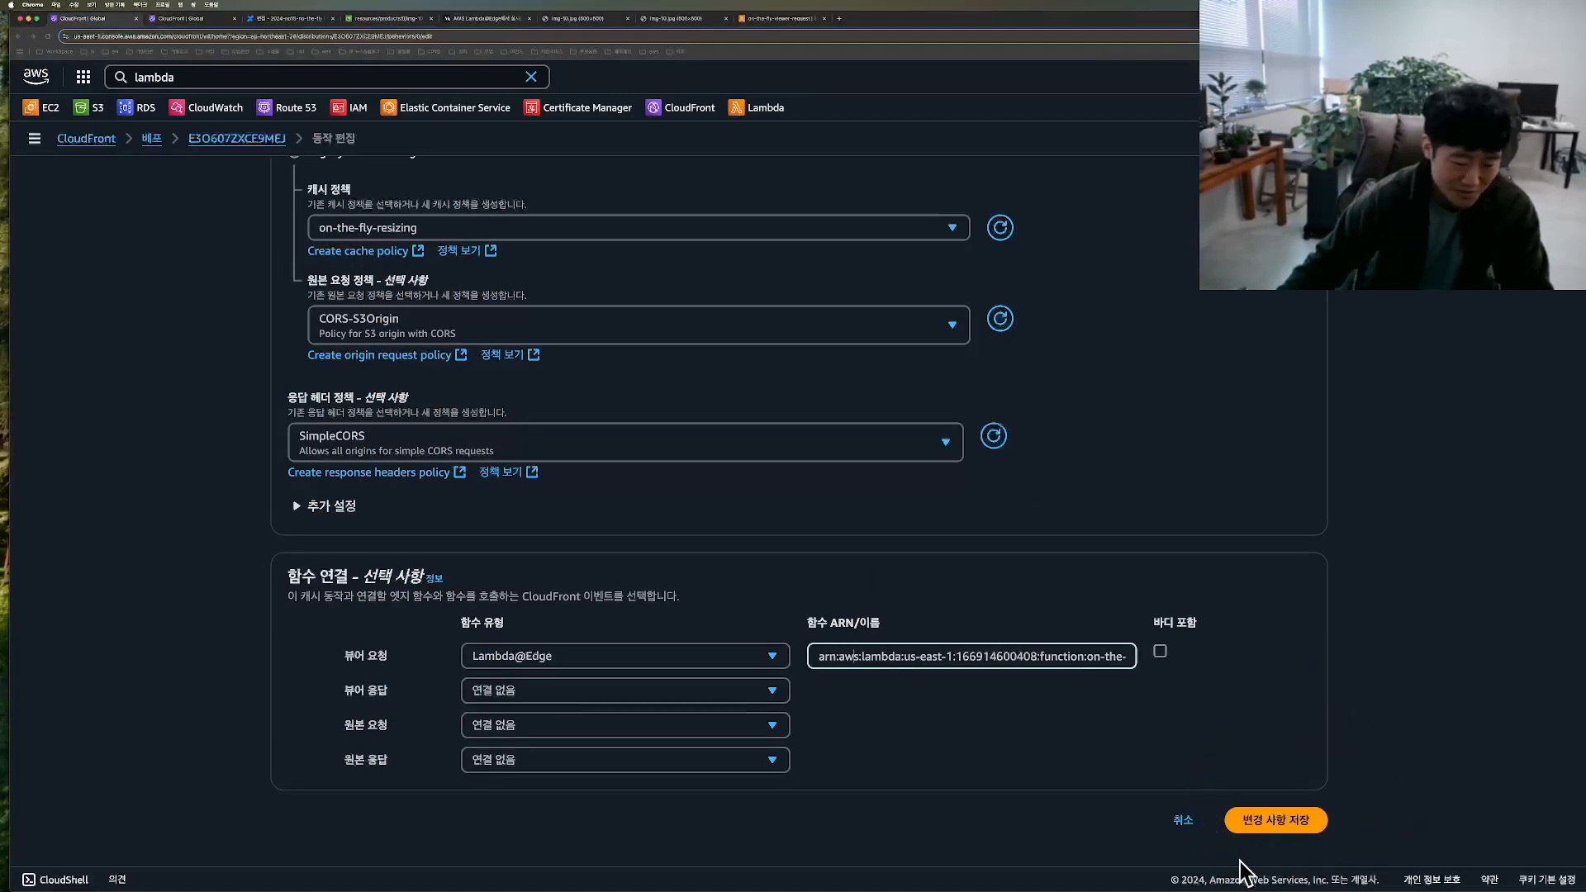
pyautogui.click(1287, 822)
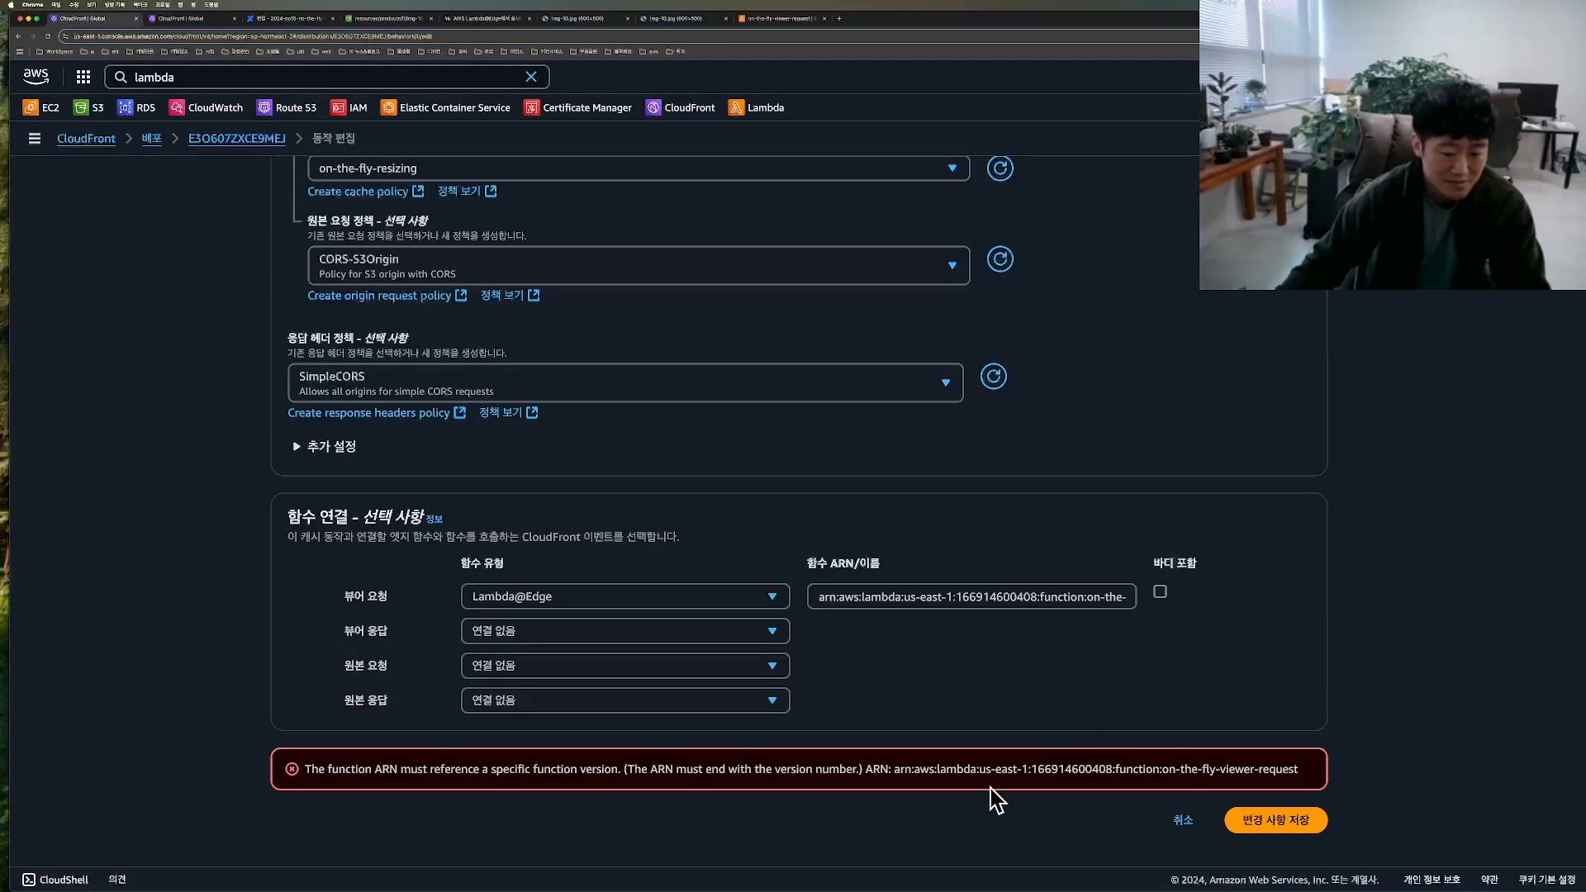
pyautogui.moveTo(370, 795)
pyautogui.mouseDown()
pyautogui.moveTo(306, 778)
pyautogui.moveTo(1278, 750)
pyautogui.moveTo(575, 759)
pyautogui.moveTo(615, 749)
pyautogui.mouseUp()
pyautogui.moveTo(1092, 566); pyautogui.dragTo(904, 644)
pyautogui.moveTo(954, 535); pyautogui.dragTo(1079, 669)
pyautogui.press('Escape')
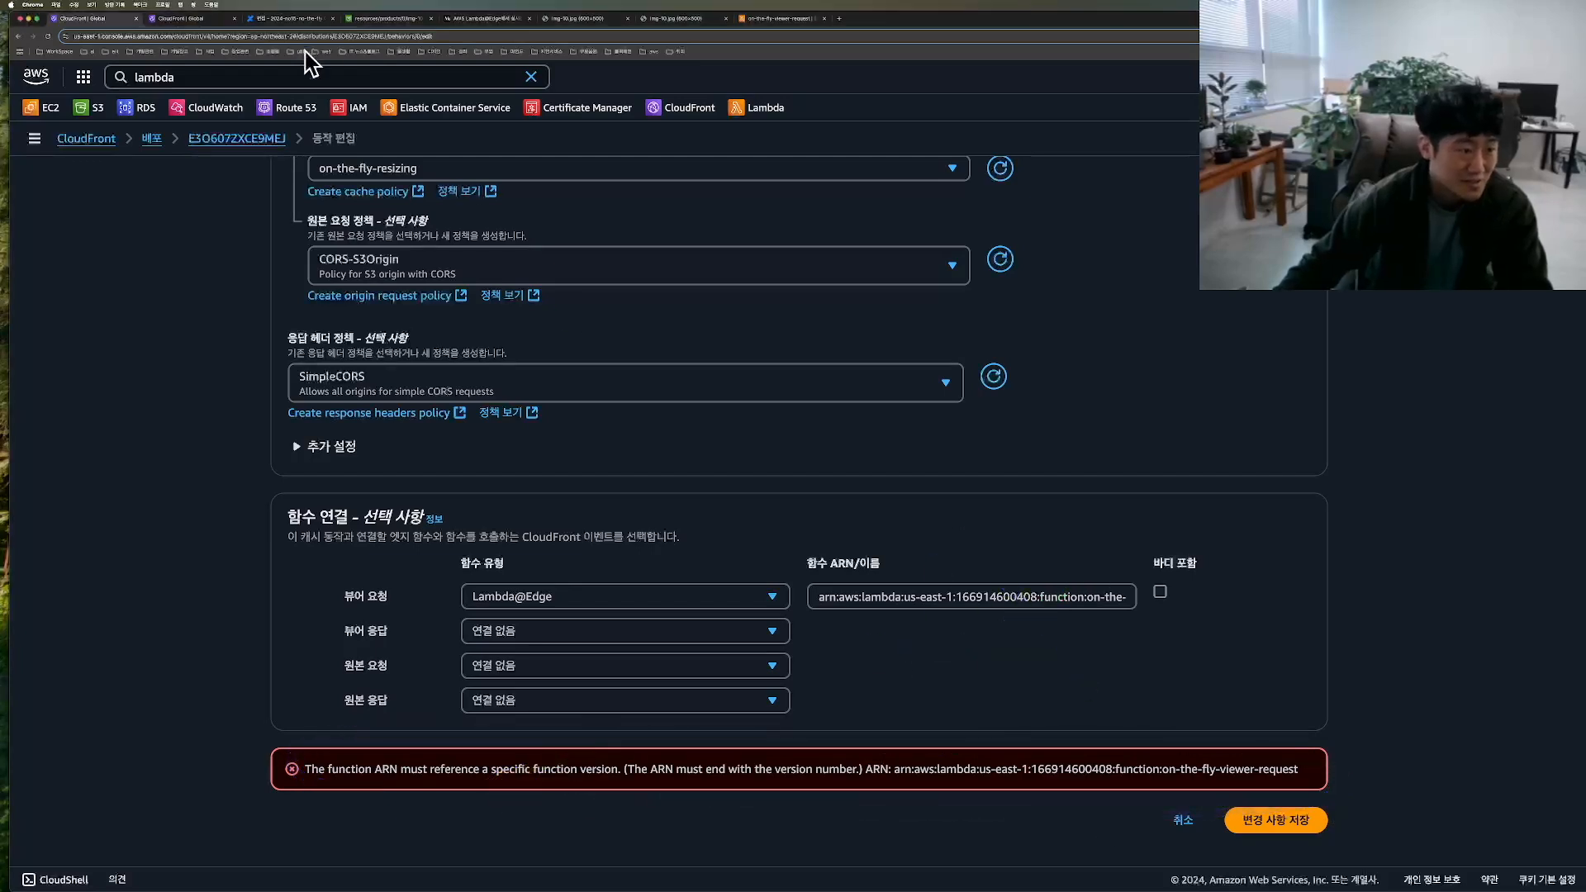
# Step: Switch to Lambda and publish a new version of on-the-fly-viewer-request
pyautogui.click(785, 23)
pyautogui.click(1290, 225)
pyautogui.moveTo(1405, 15); pyautogui.dragTo(1015, 22)
pyautogui.moveTo(849, 285)
pyautogui.mouseDown()
pyautogui.moveTo(917, 235)
pyautogui.moveTo(892, 281)
pyautogui.moveTo(1020, 231)
pyautogui.moveTo(822, 268)
pyautogui.mouseUp()
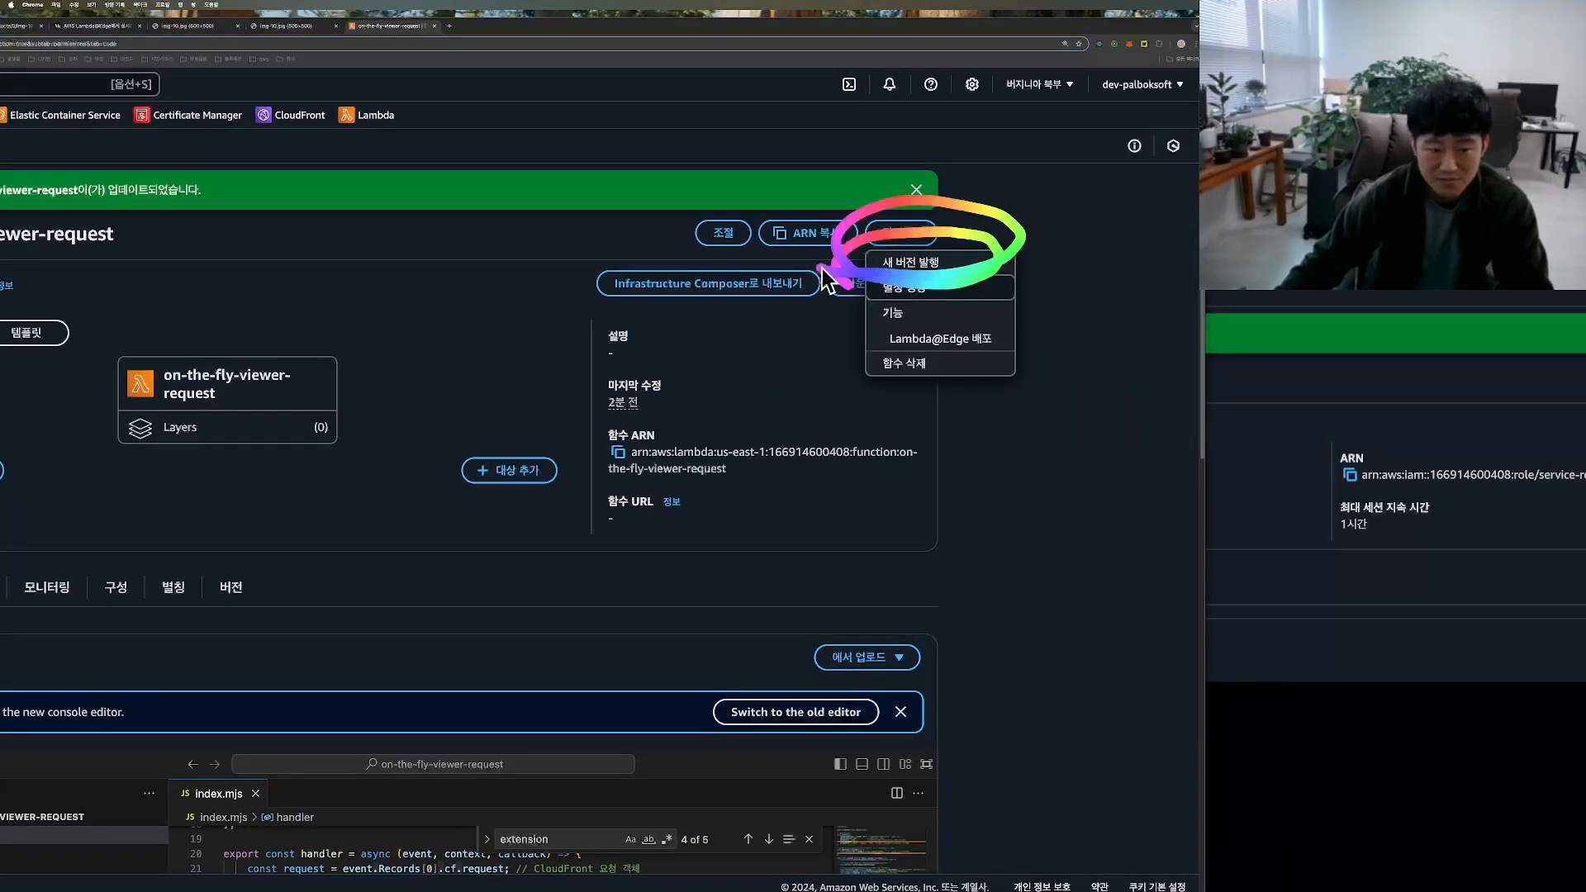
pyautogui.click(911, 264)
pyautogui.click(698, 566)
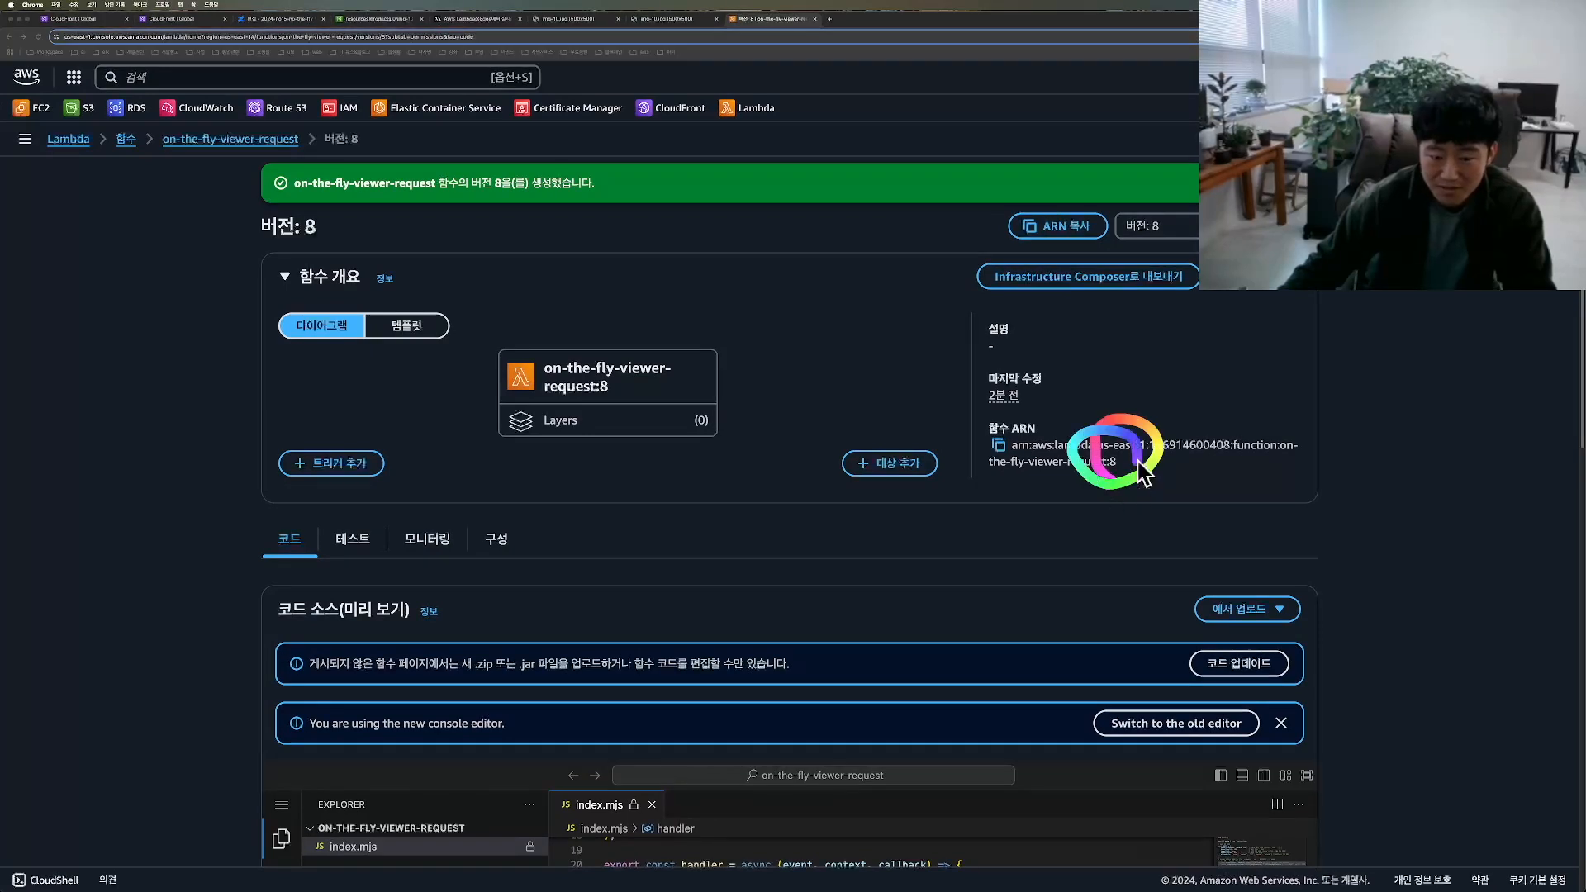
# Step: Copy the ARN of on-the-fly-viewer-request version 8 and replace the viewer request ARN in the CloudFront behavior with it
pyautogui.click(998, 447)
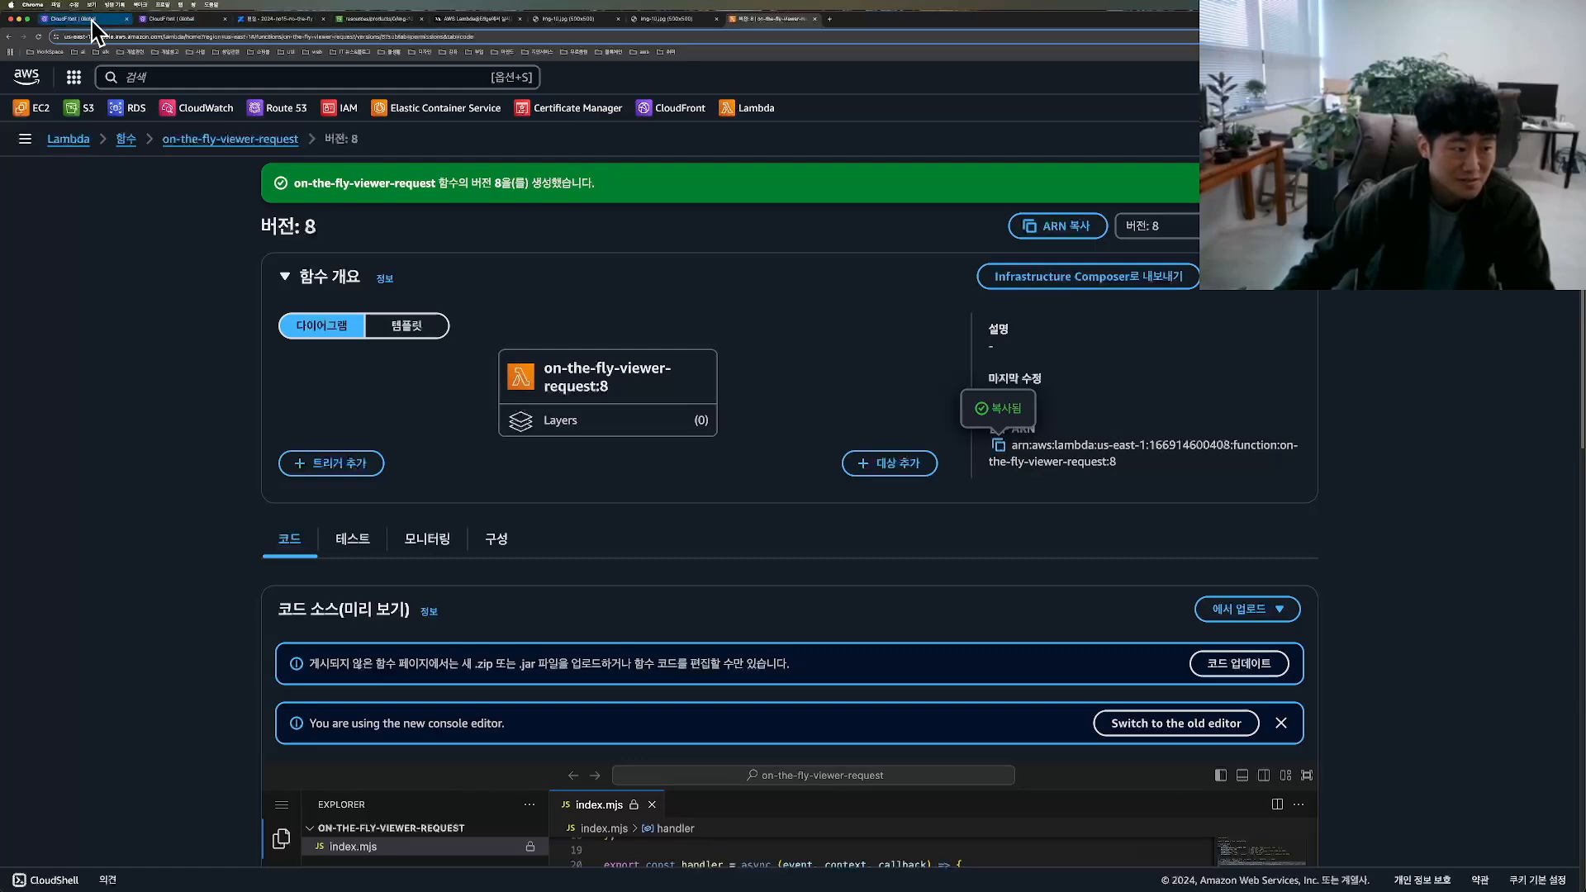
pyautogui.click(169, 18)
pyautogui.click(78, 20)
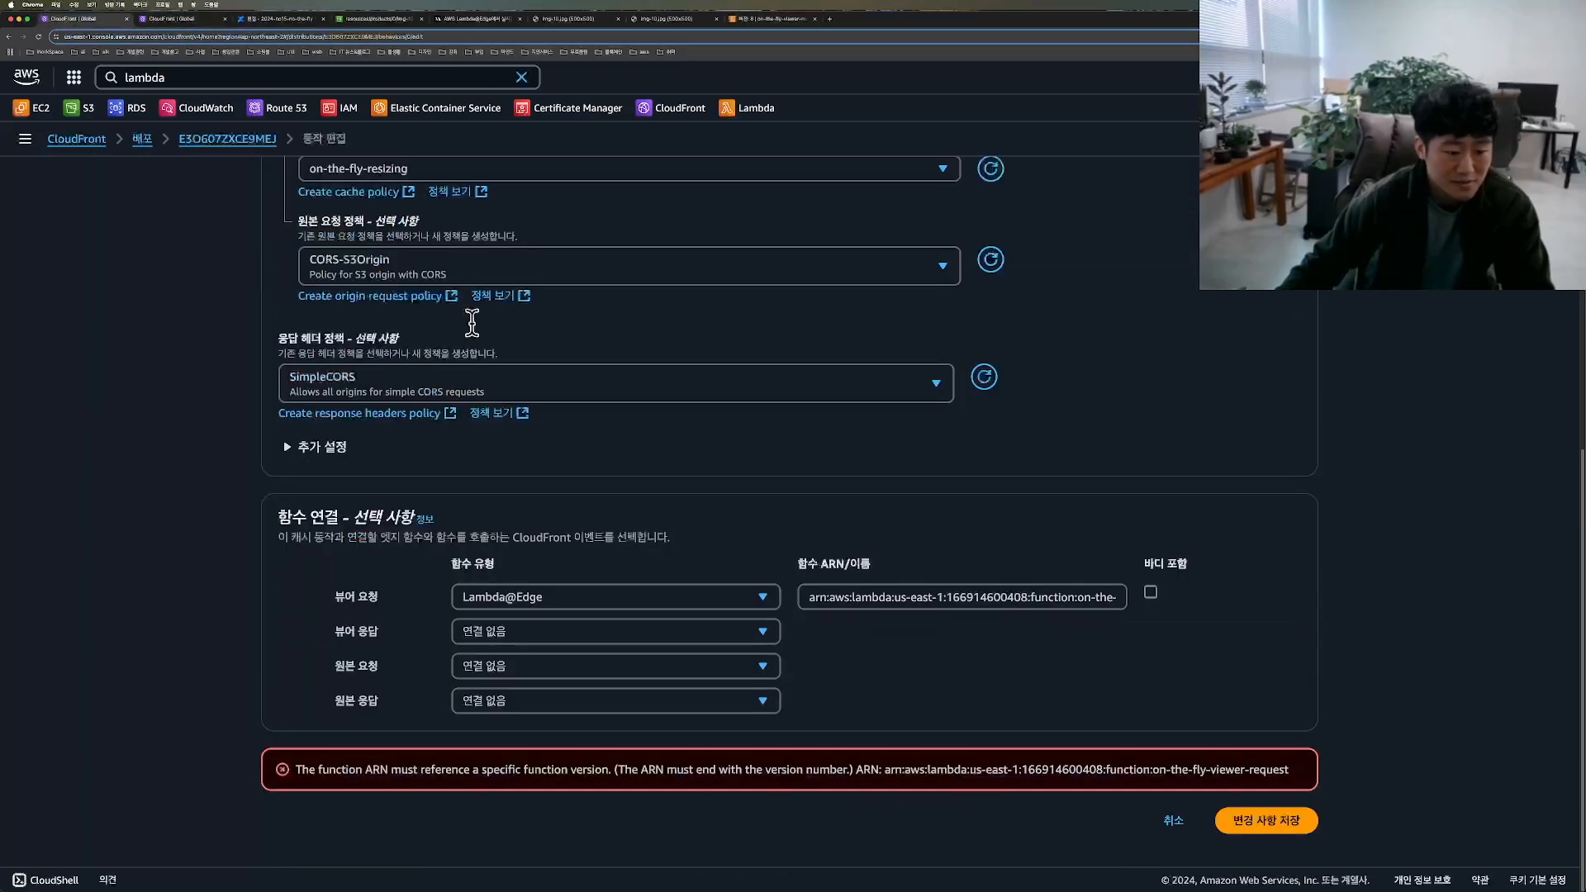
pyautogui.click(888, 598)
pyautogui.press('super+a')
pyautogui.press('BackSpace')
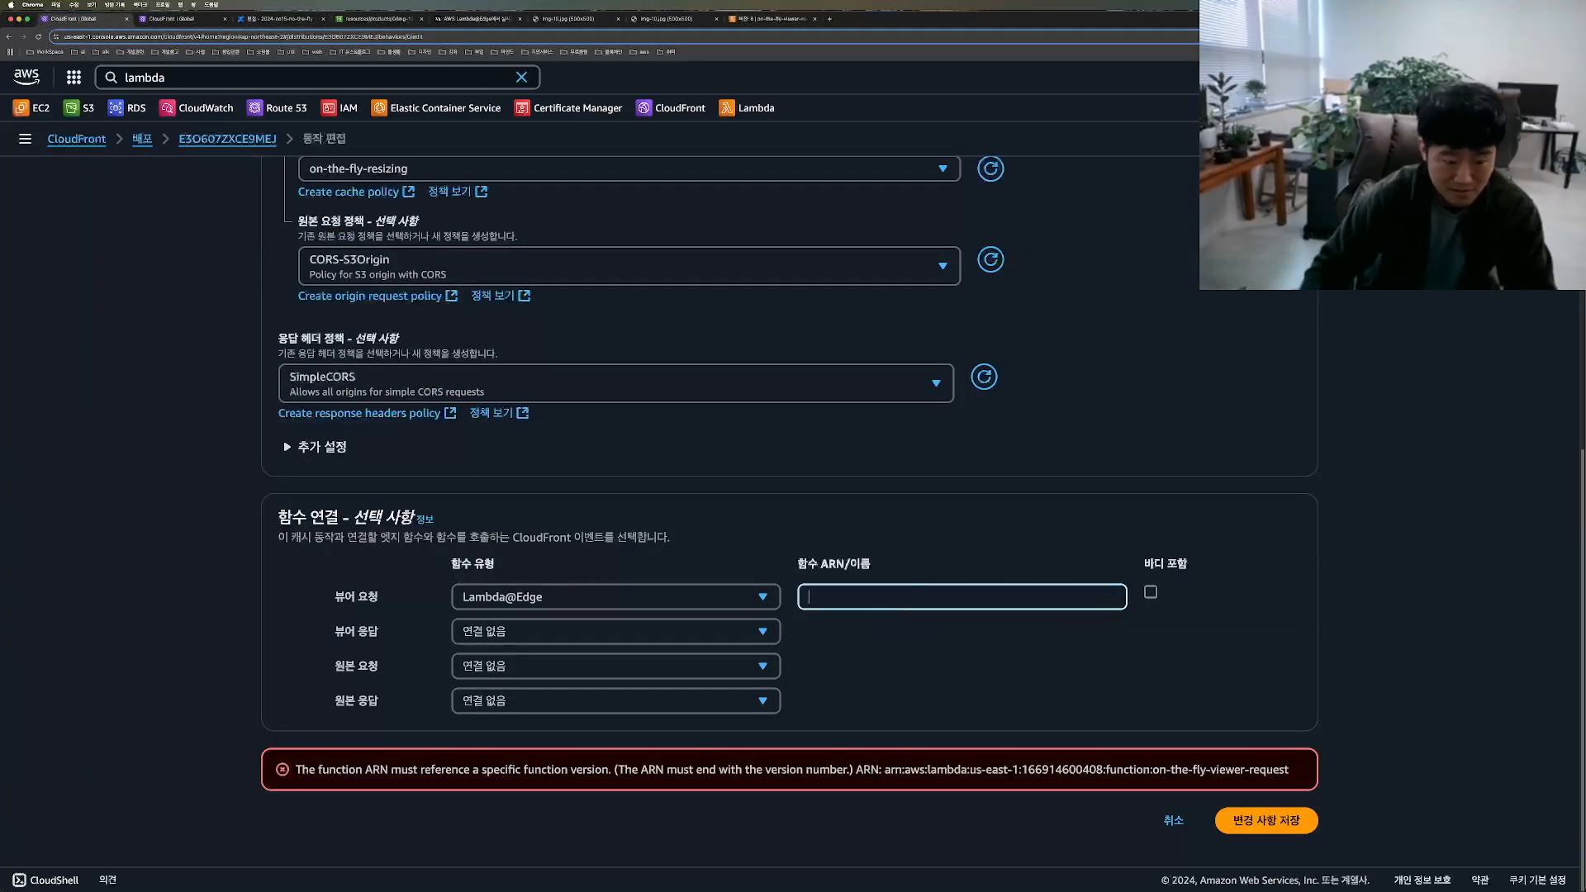
pyautogui.press('super+v')
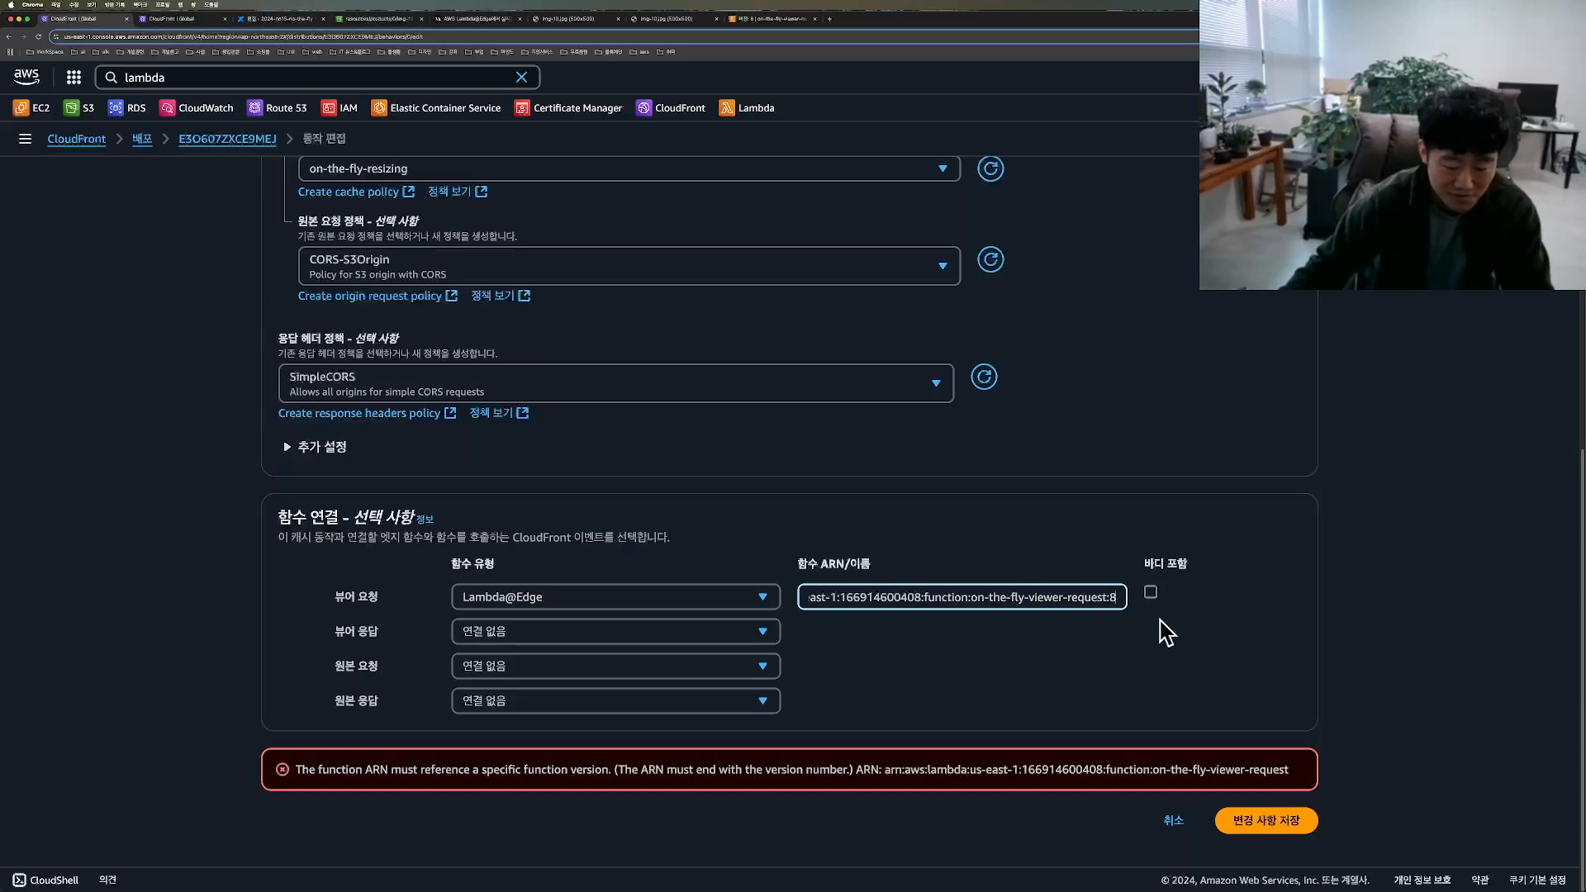
pyautogui.click(1190, 664)
# Step: Save the changes to the distribution's default behavior
pyautogui.hotkey('ctrl', 'Tab')
pyautogui.moveTo(1267, 861)
pyautogui.mouseDown()
pyautogui.moveTo(1187, 775)
pyautogui.moveTo(1195, 847)
pyautogui.mouseUp()
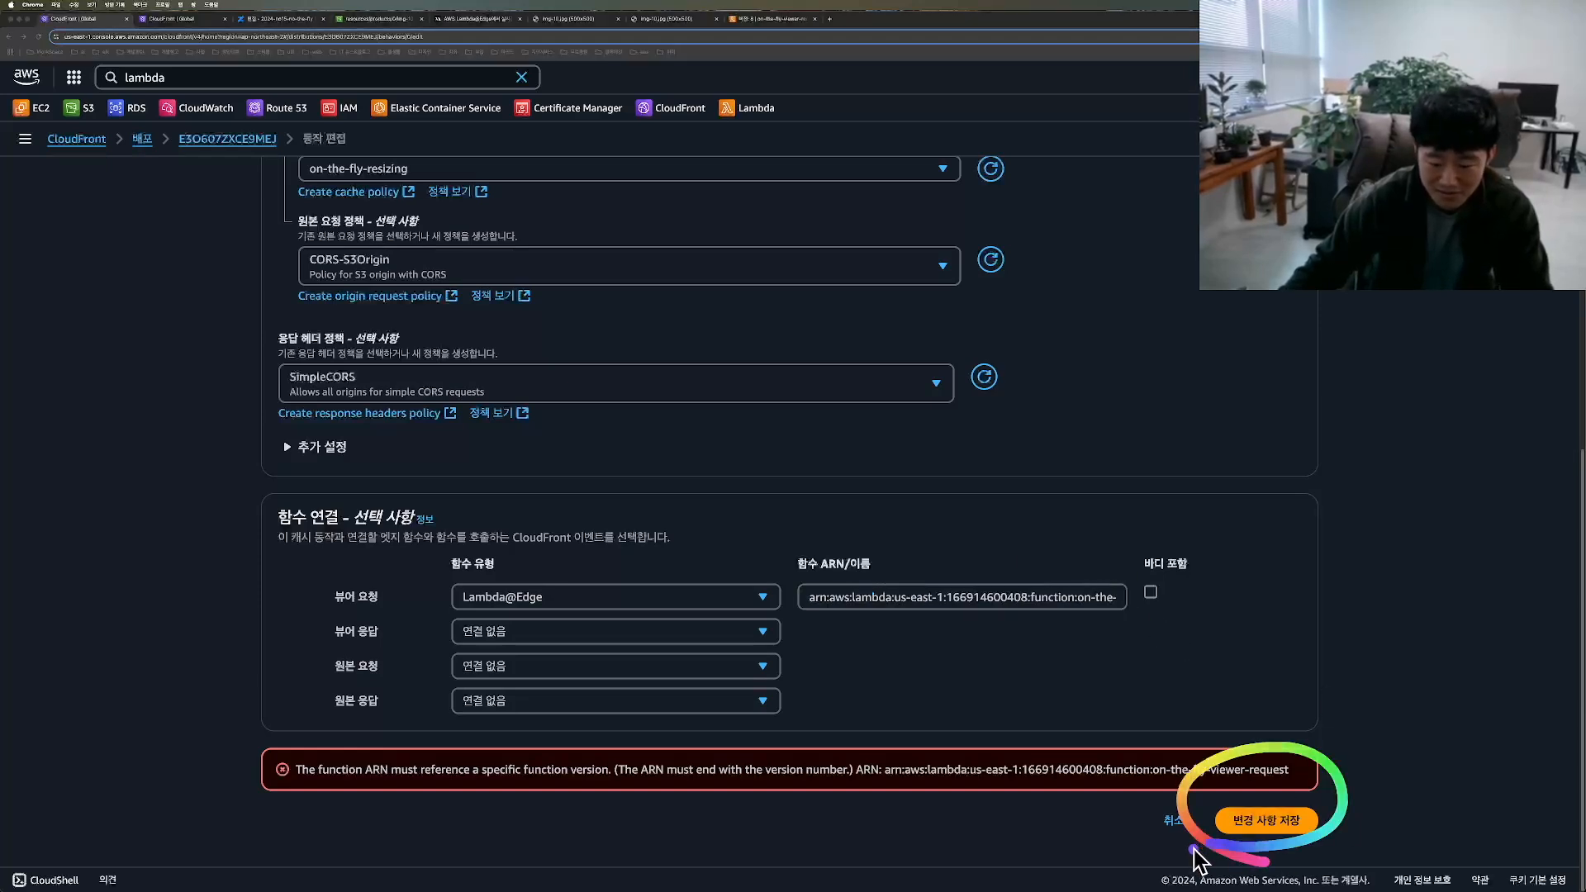
pyautogui.click(1267, 820)
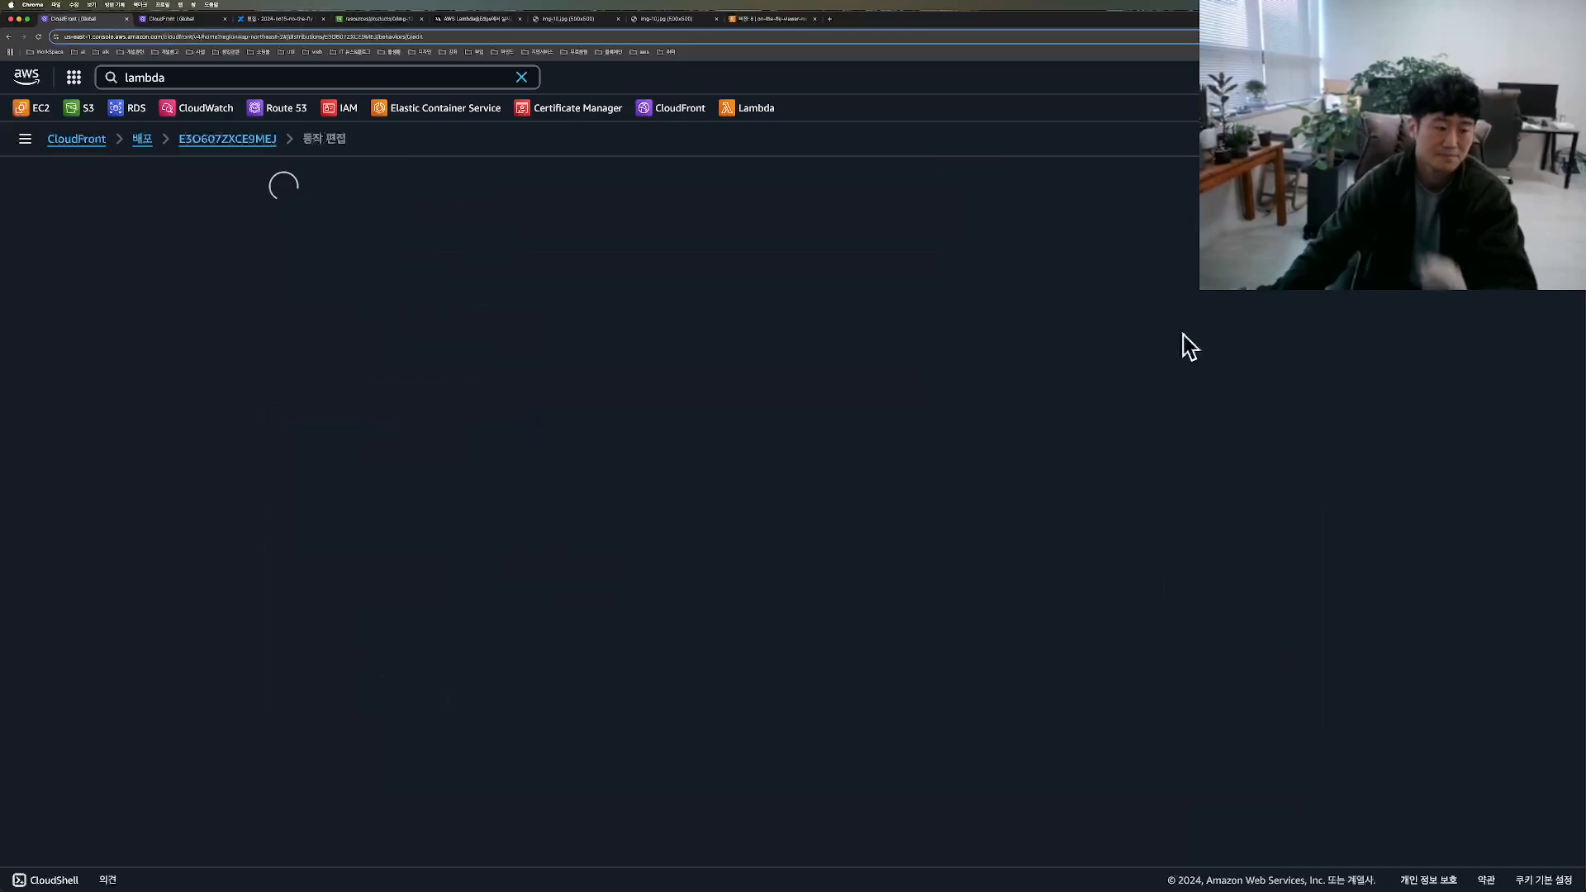
pyautogui.hotkey('ctrl', 'Tab')
pyautogui.moveTo(978, 351)
pyautogui.mouseDown()
pyautogui.moveTo(964, 355)
pyautogui.moveTo(1014, 393)
pyautogui.moveTo(1021, 247)
pyautogui.moveTo(1080, 370)
pyautogui.moveTo(1134, 366)
pyautogui.moveTo(1026, 407)
pyautogui.mouseUp()
pyautogui.press('Escape')
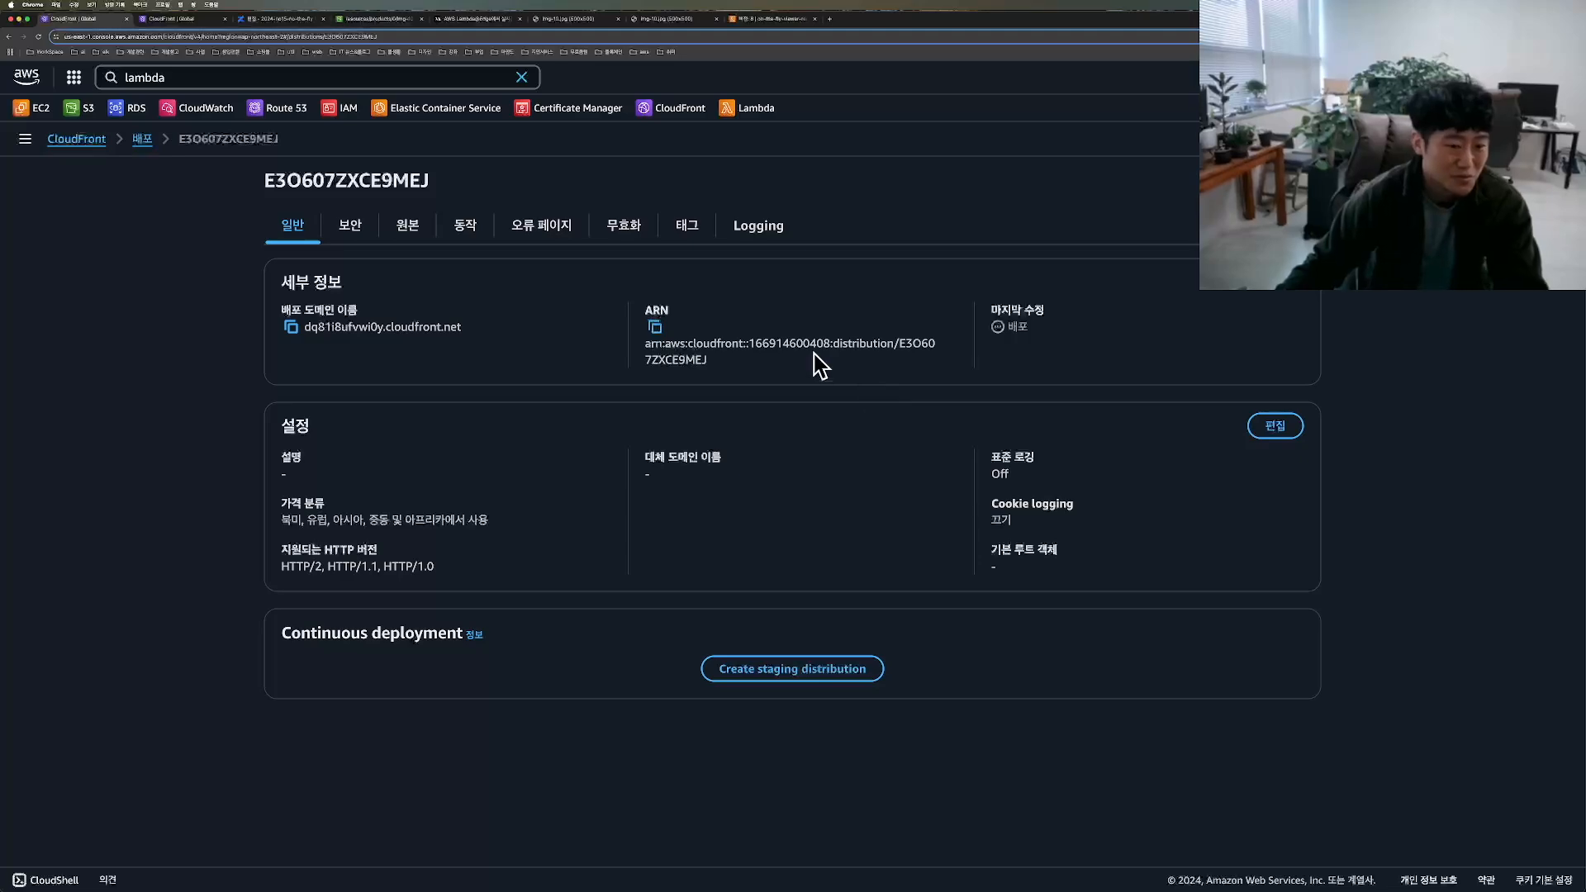
# Step: Start a Lambda@Edge deployment of on-the-fly-viewer-request with distribution dq81i8ufvwi0y.cloudfront.net and cache behavior *
pyautogui.click(731, 20)
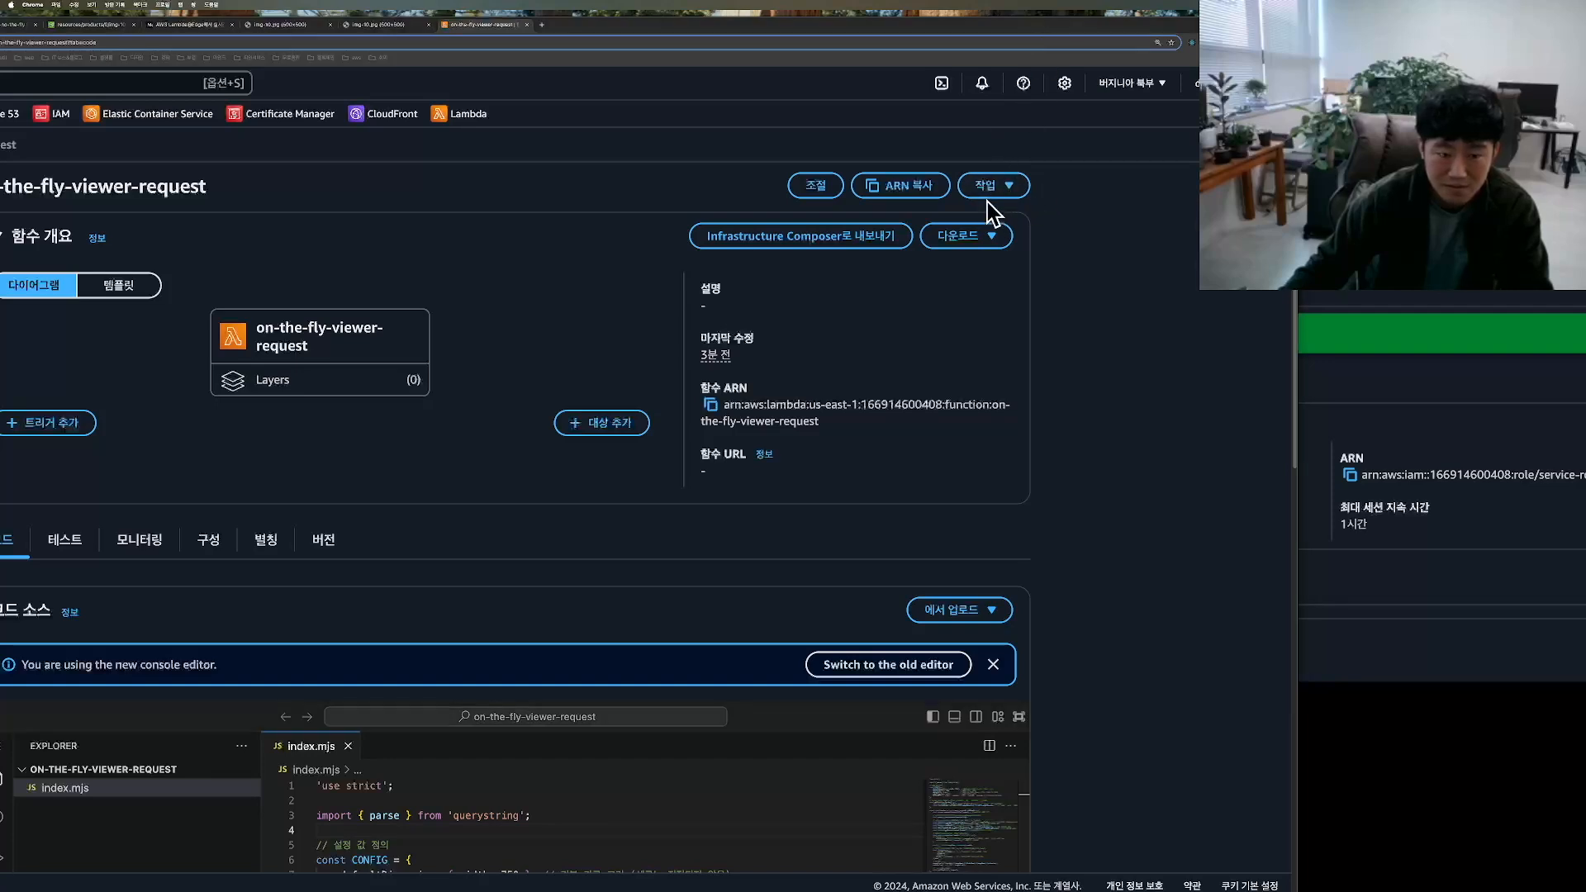
pyautogui.click(1016, 186)
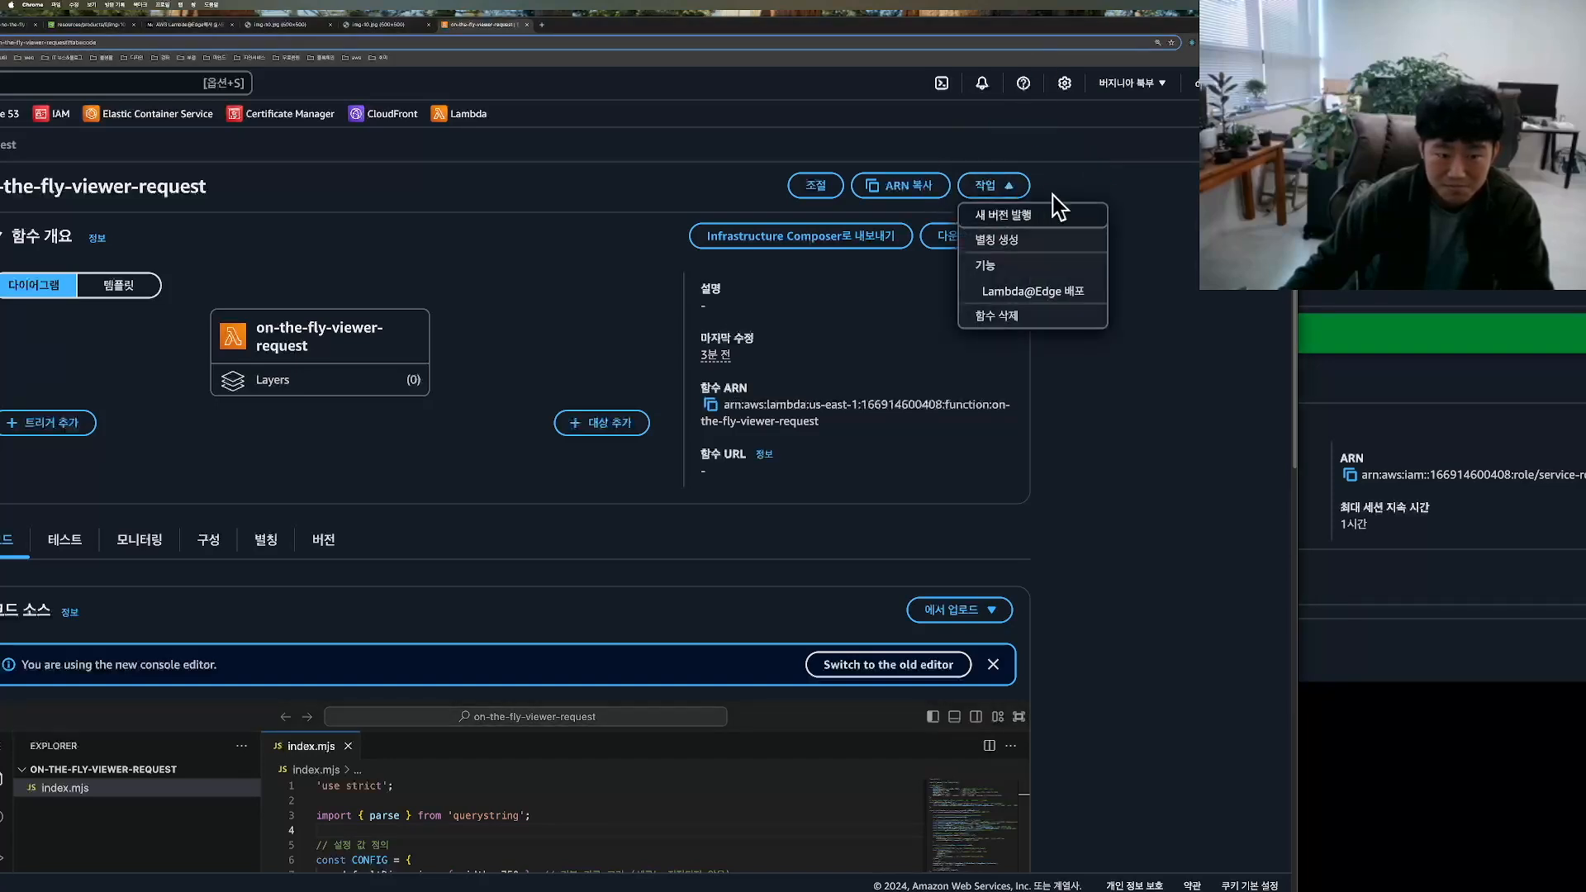
pyautogui.click(1033, 294)
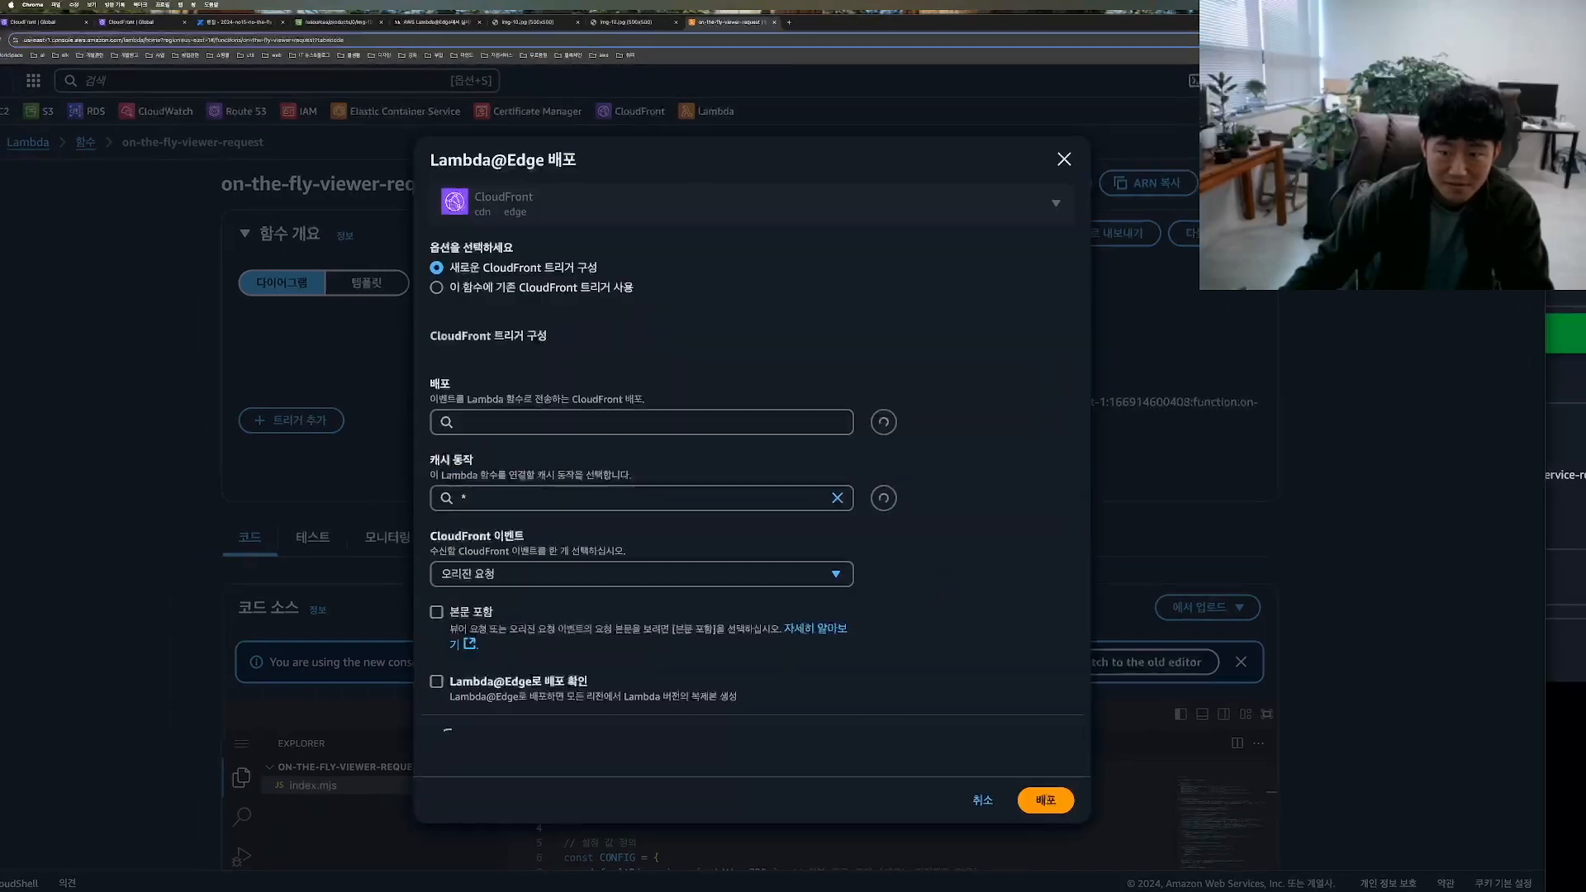
pyautogui.click(628, 423)
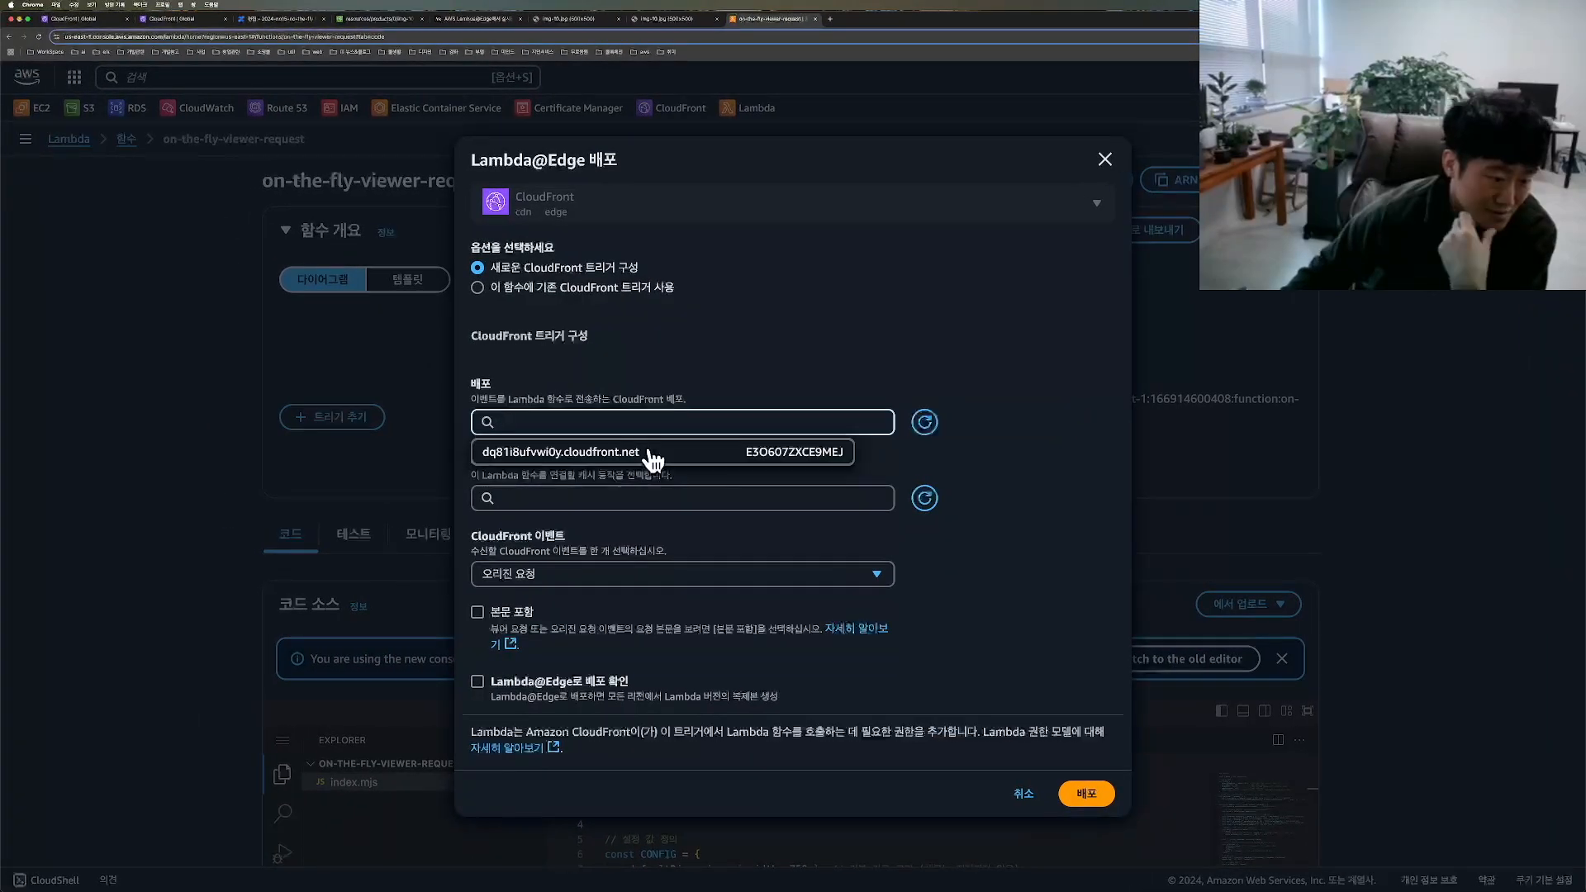
pyautogui.click(619, 450)
pyautogui.click(619, 498)
pyautogui.click(562, 529)
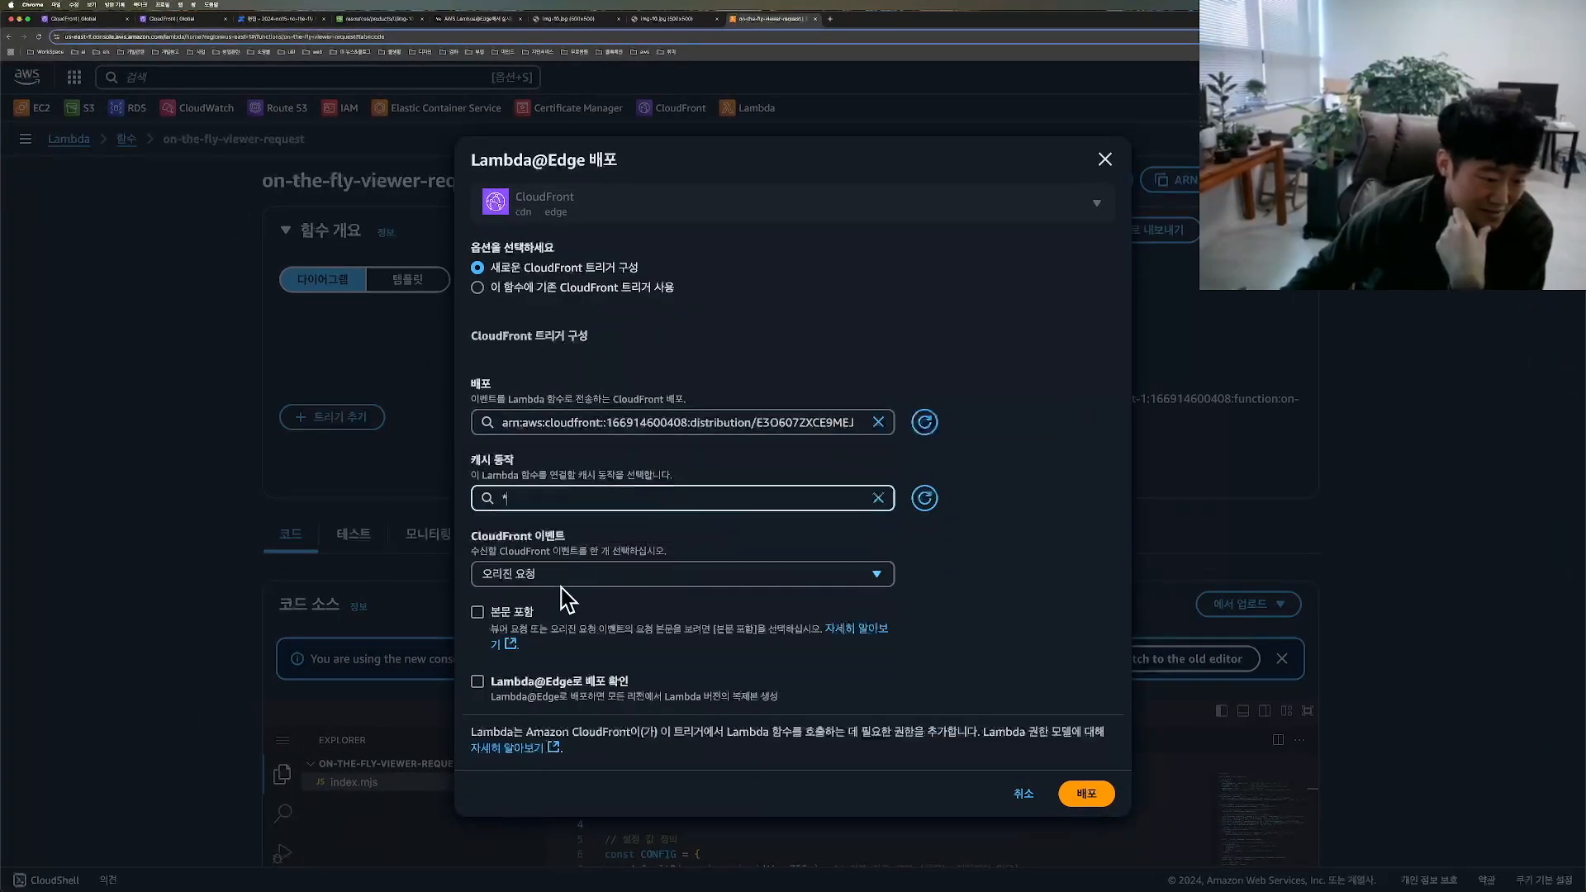
pyautogui.click(527, 576)
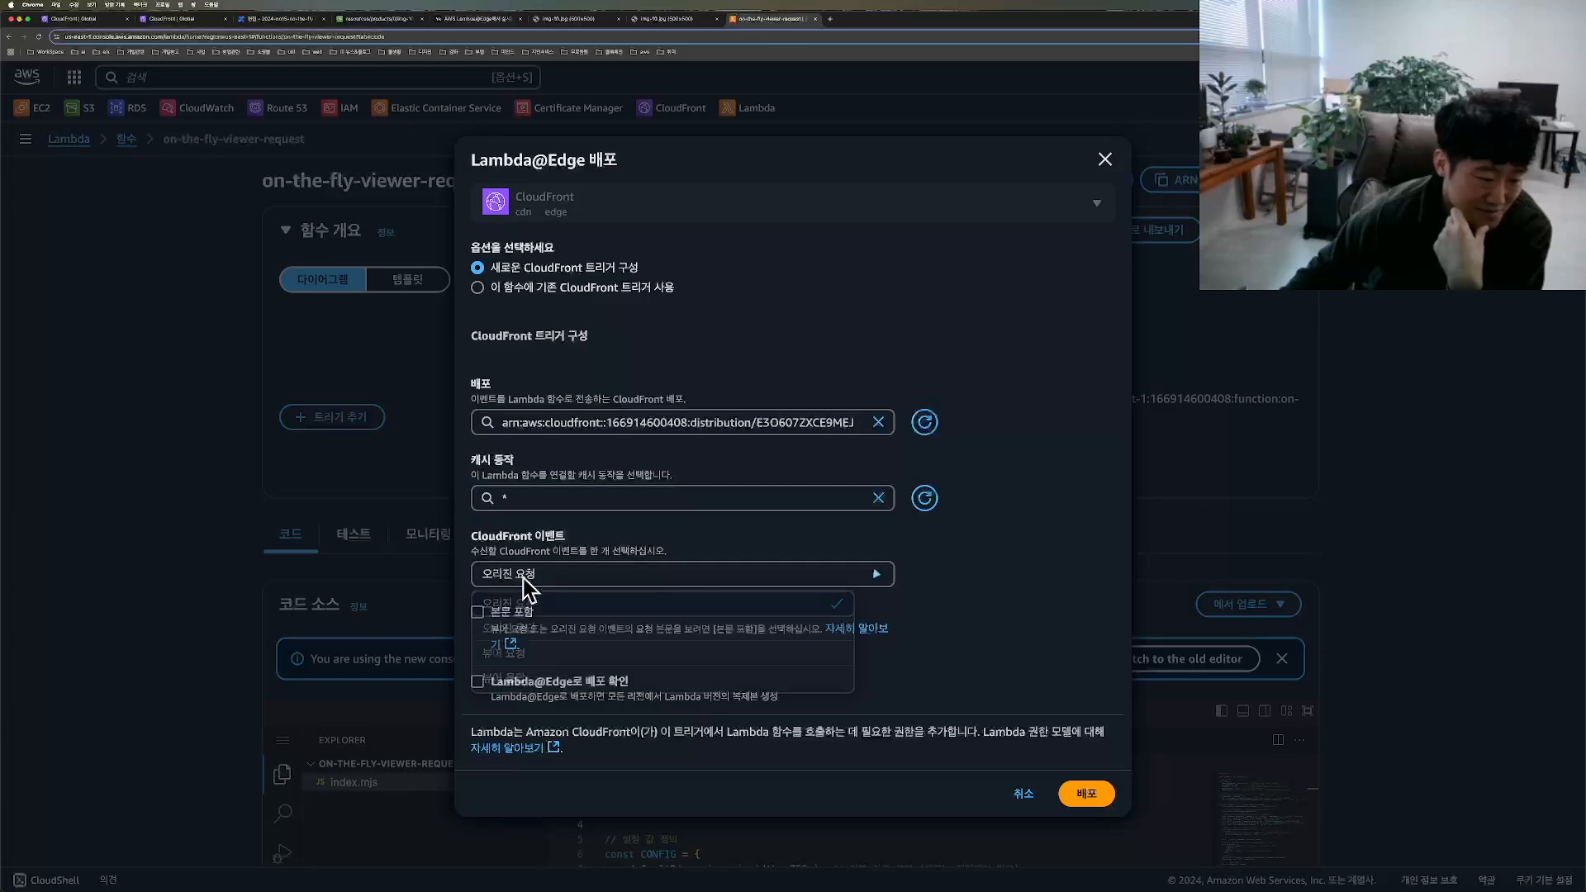
pyautogui.click(532, 654)
pyautogui.moveTo(487, 702)
pyautogui.mouseDown()
pyautogui.moveTo(461, 694)
pyautogui.moveTo(500, 723)
pyautogui.mouseUp()
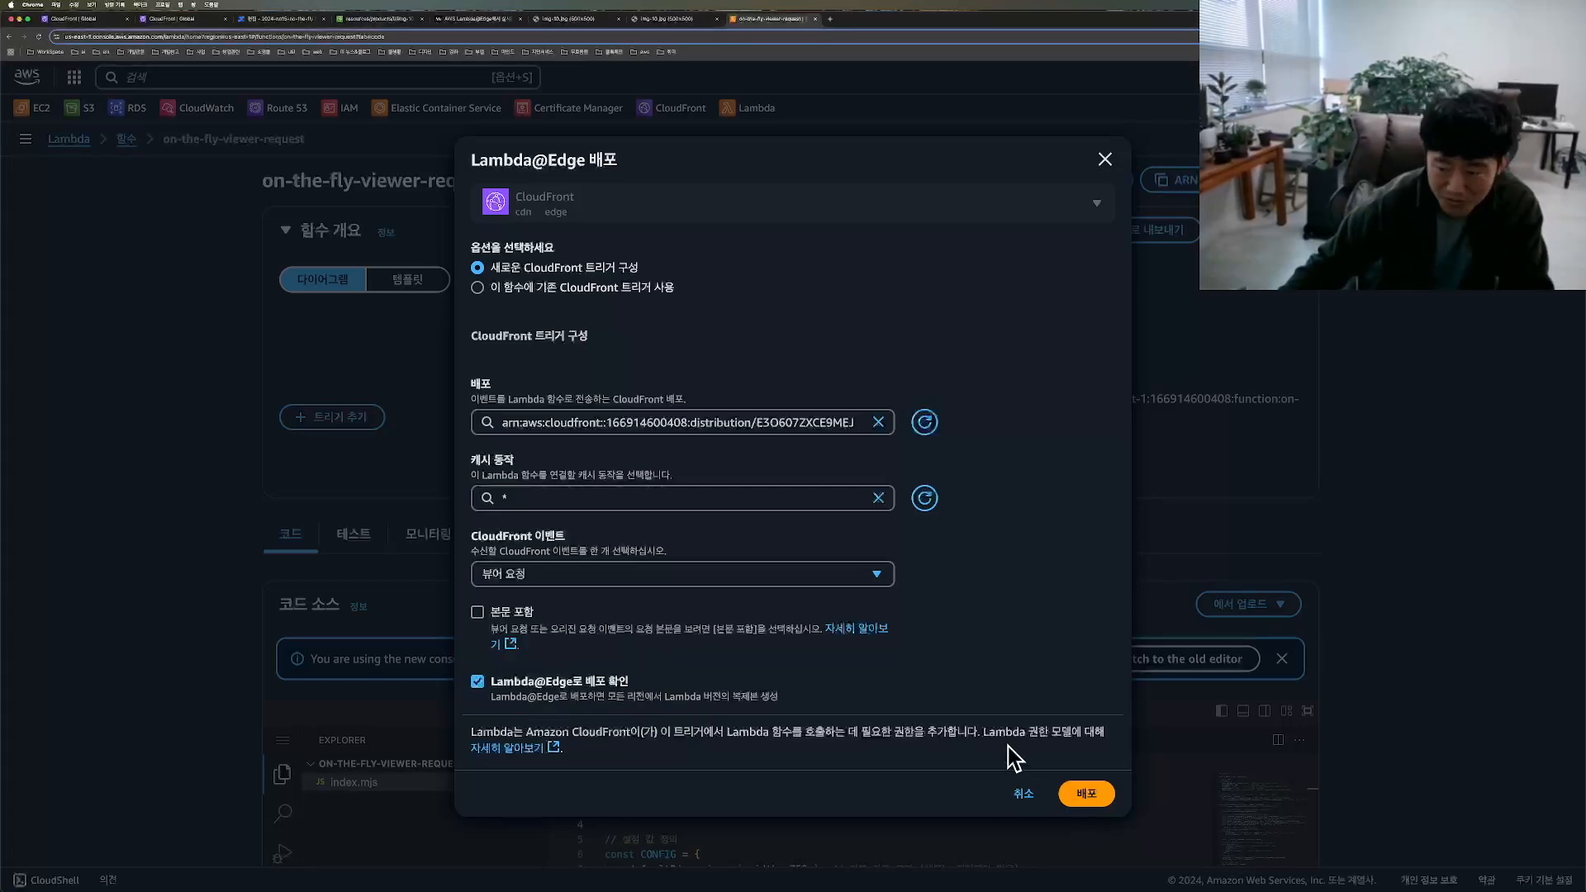
pyautogui.moveTo(1062, 813)
pyautogui.mouseDown()
pyautogui.moveTo(1032, 744)
pyautogui.moveTo(1023, 822)
pyautogui.mouseUp()
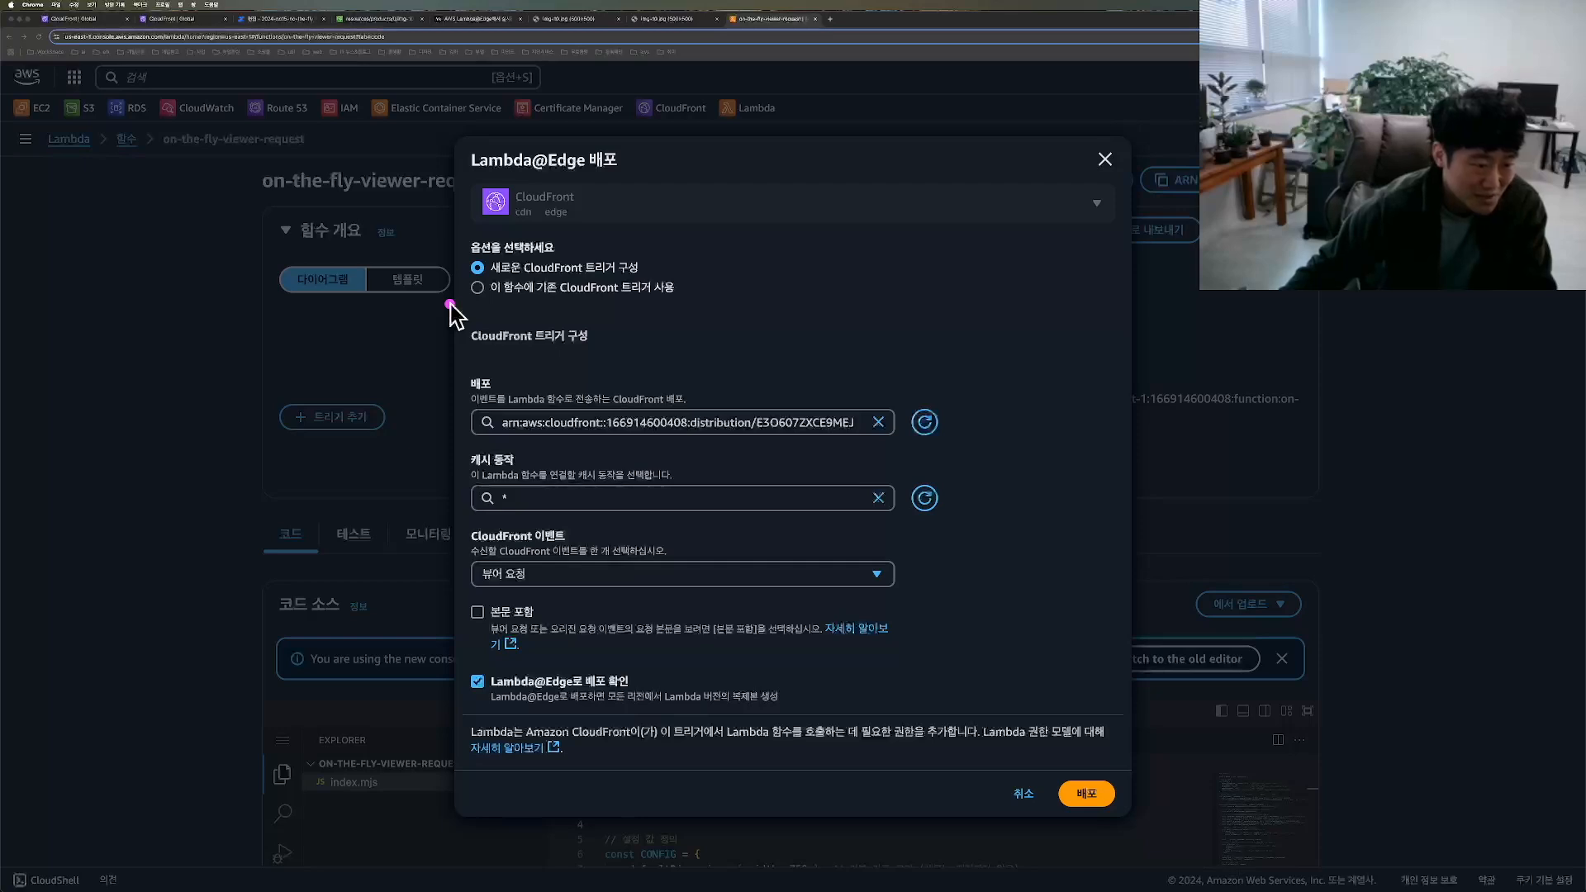
pyautogui.moveTo(439, 303)
pyautogui.mouseDown()
pyautogui.moveTo(755, 308)
pyautogui.moveTo(545, 262)
pyautogui.moveTo(431, 281)
pyautogui.mouseUp()
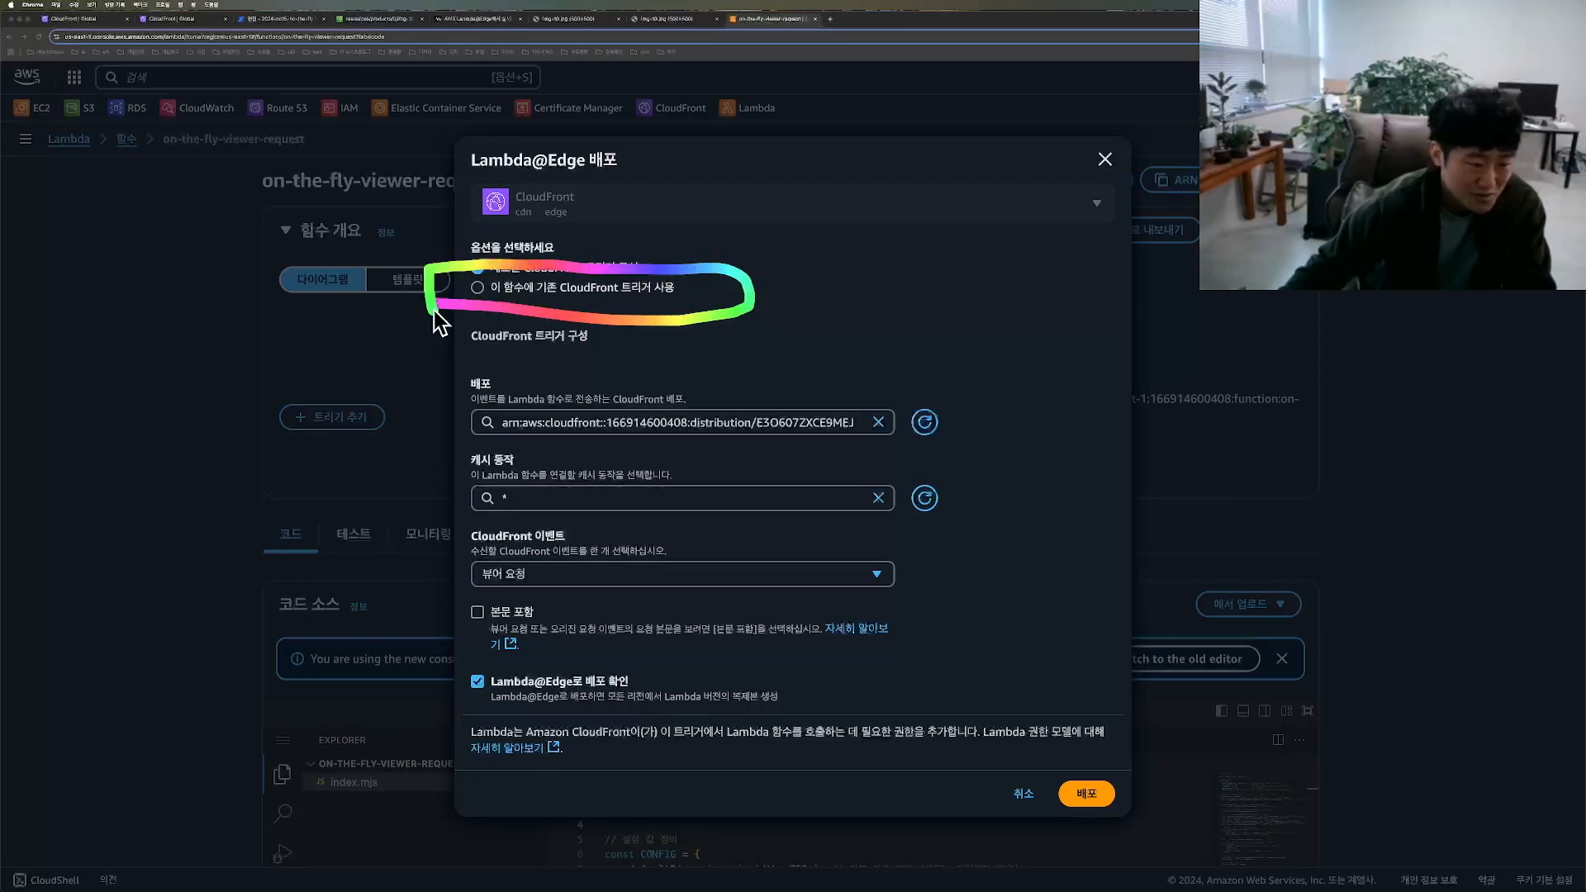
# Step: Deploy on-the-fly-viewer-request to Lambda@Edge using its existing CloudFront trigger, version 8 on dq81i8ufvwi0y.cloudfront.net
pyautogui.click(488, 288)
pyautogui.click(591, 526)
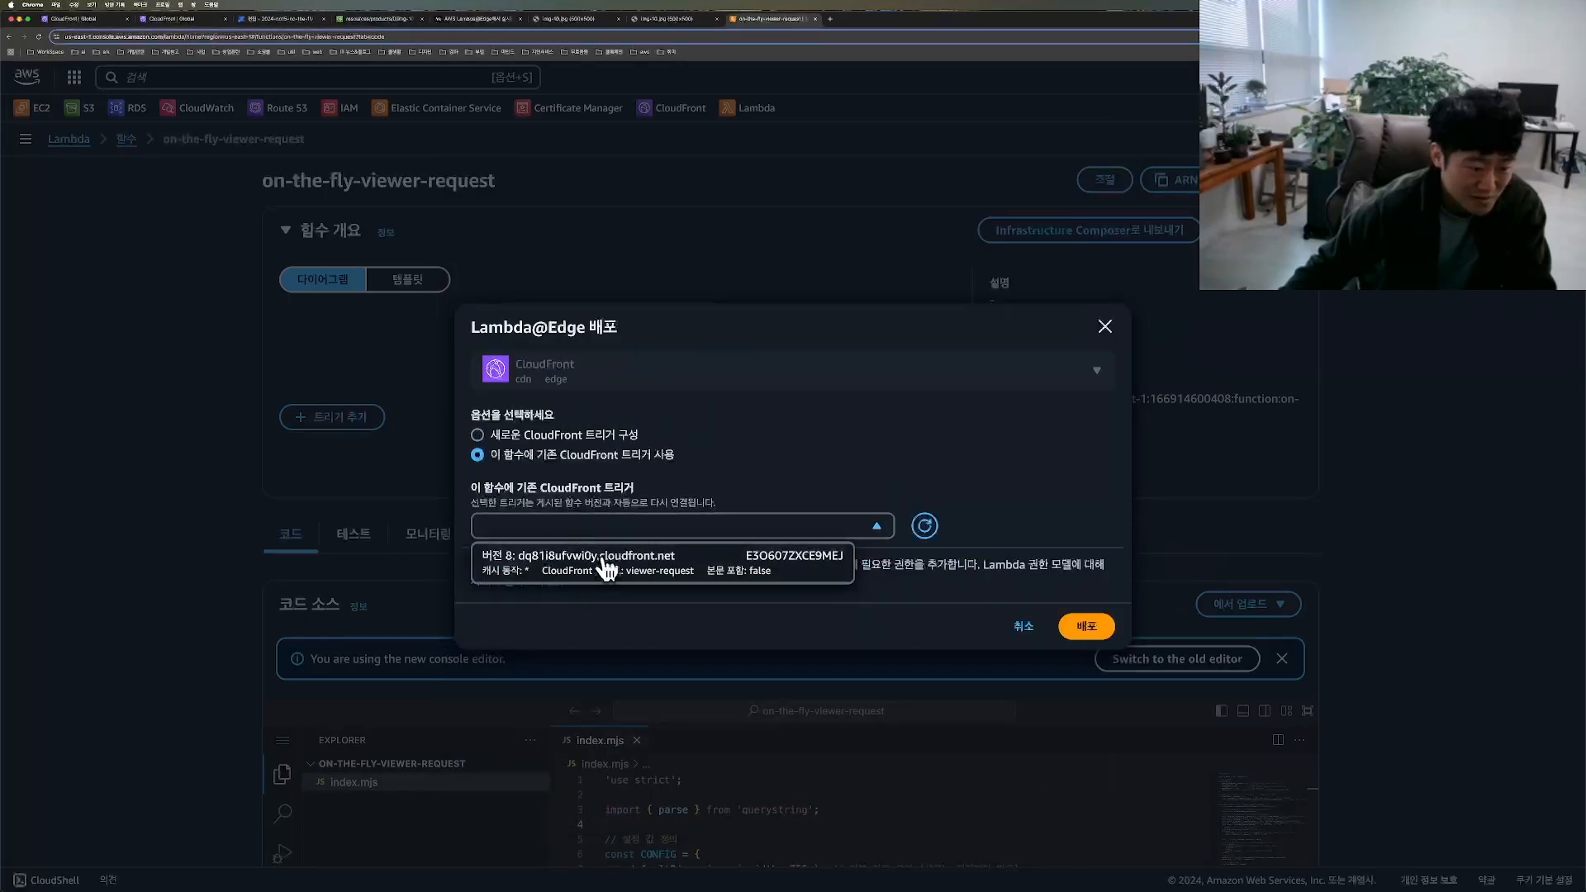
pyautogui.click(578, 562)
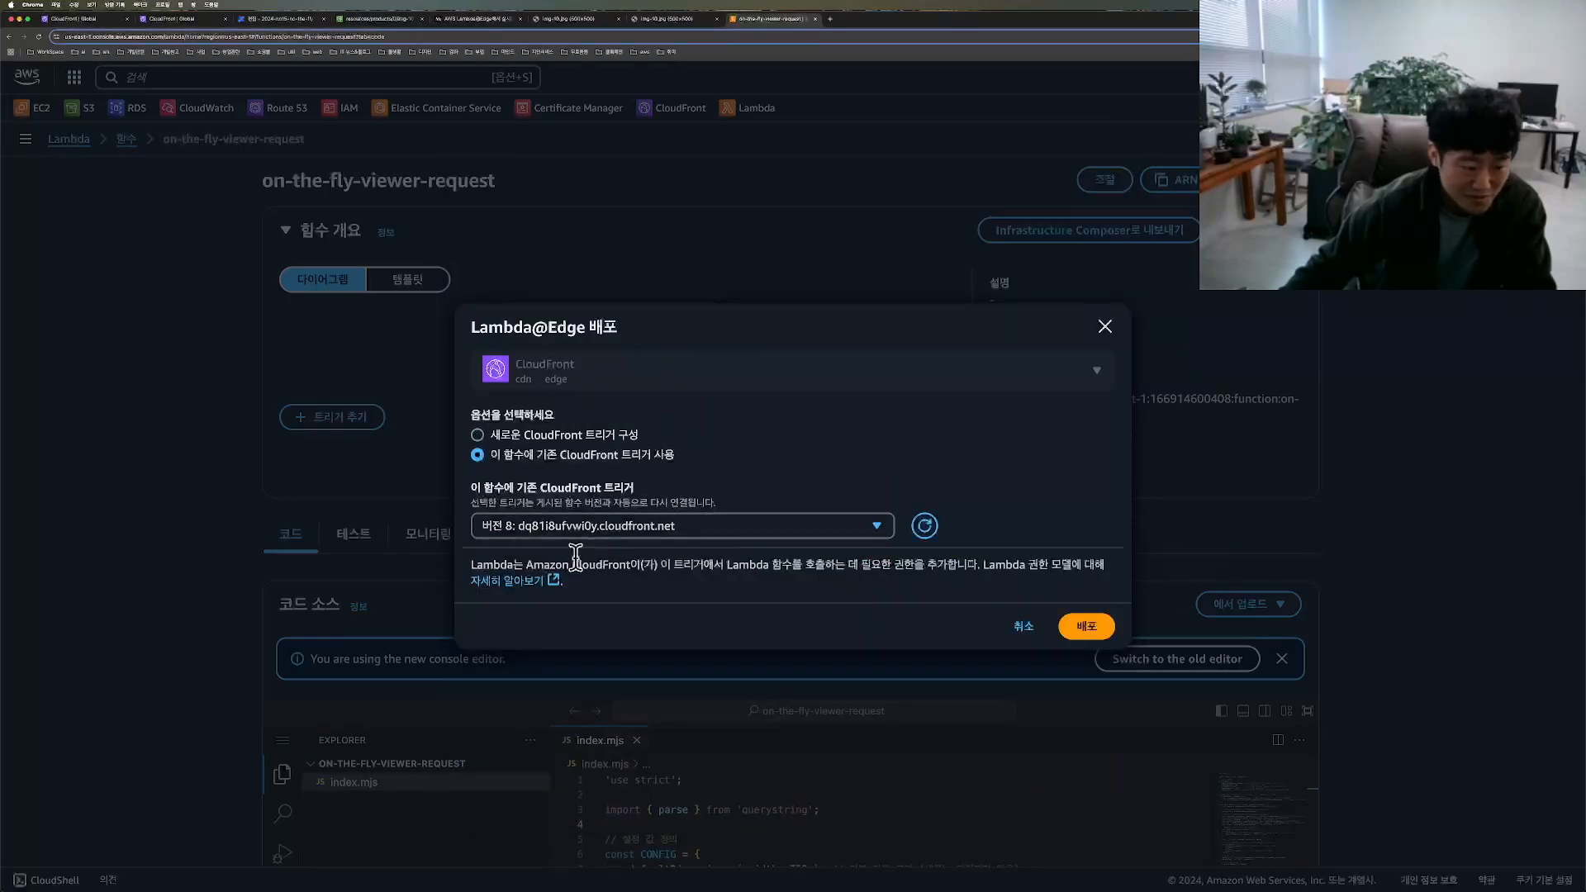
pyautogui.click(1054, 636)
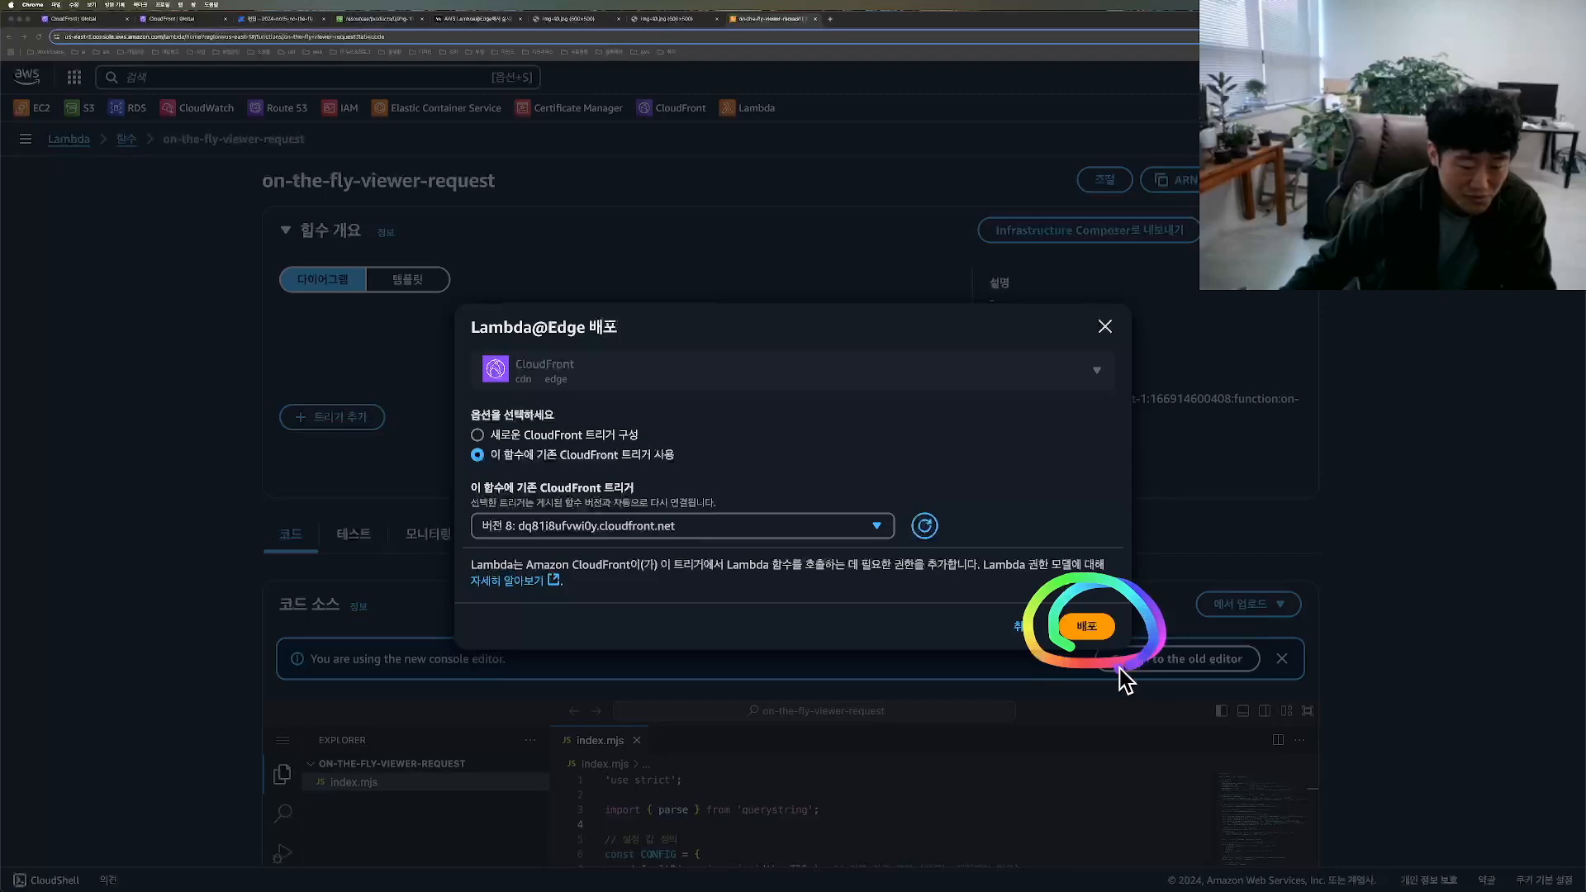
pyautogui.click(1084, 633)
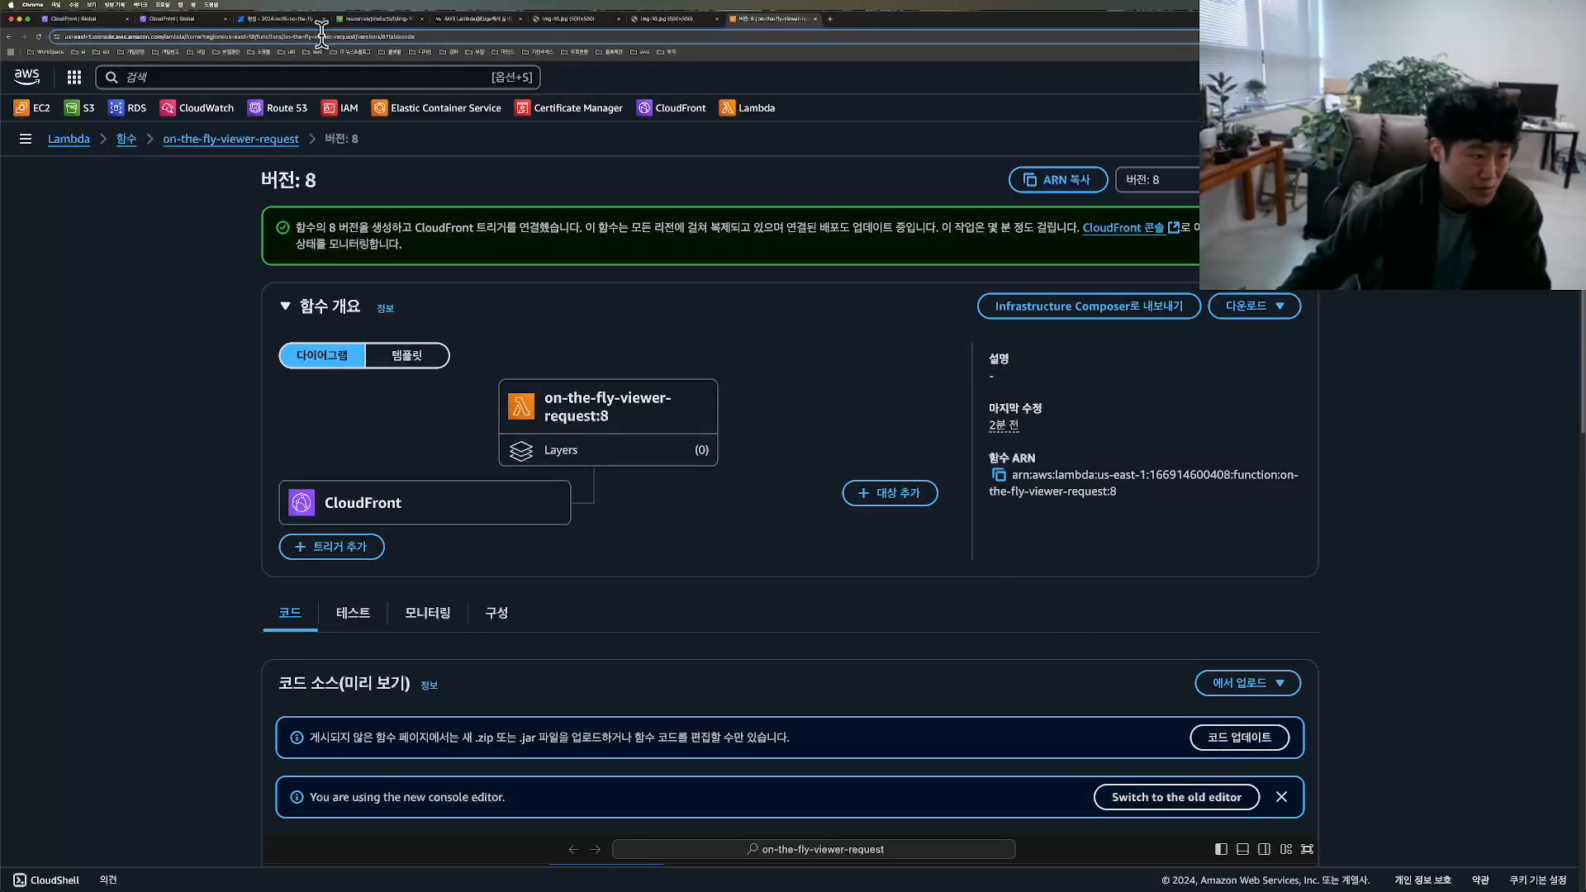
# Step: Switch to the CloudFront distribution's details and refresh them to check its deployment status
pyautogui.click(169, 18)
pyautogui.click(66, 18)
pyautogui.moveTo(28, 125); pyautogui.dragTo(80, 210)
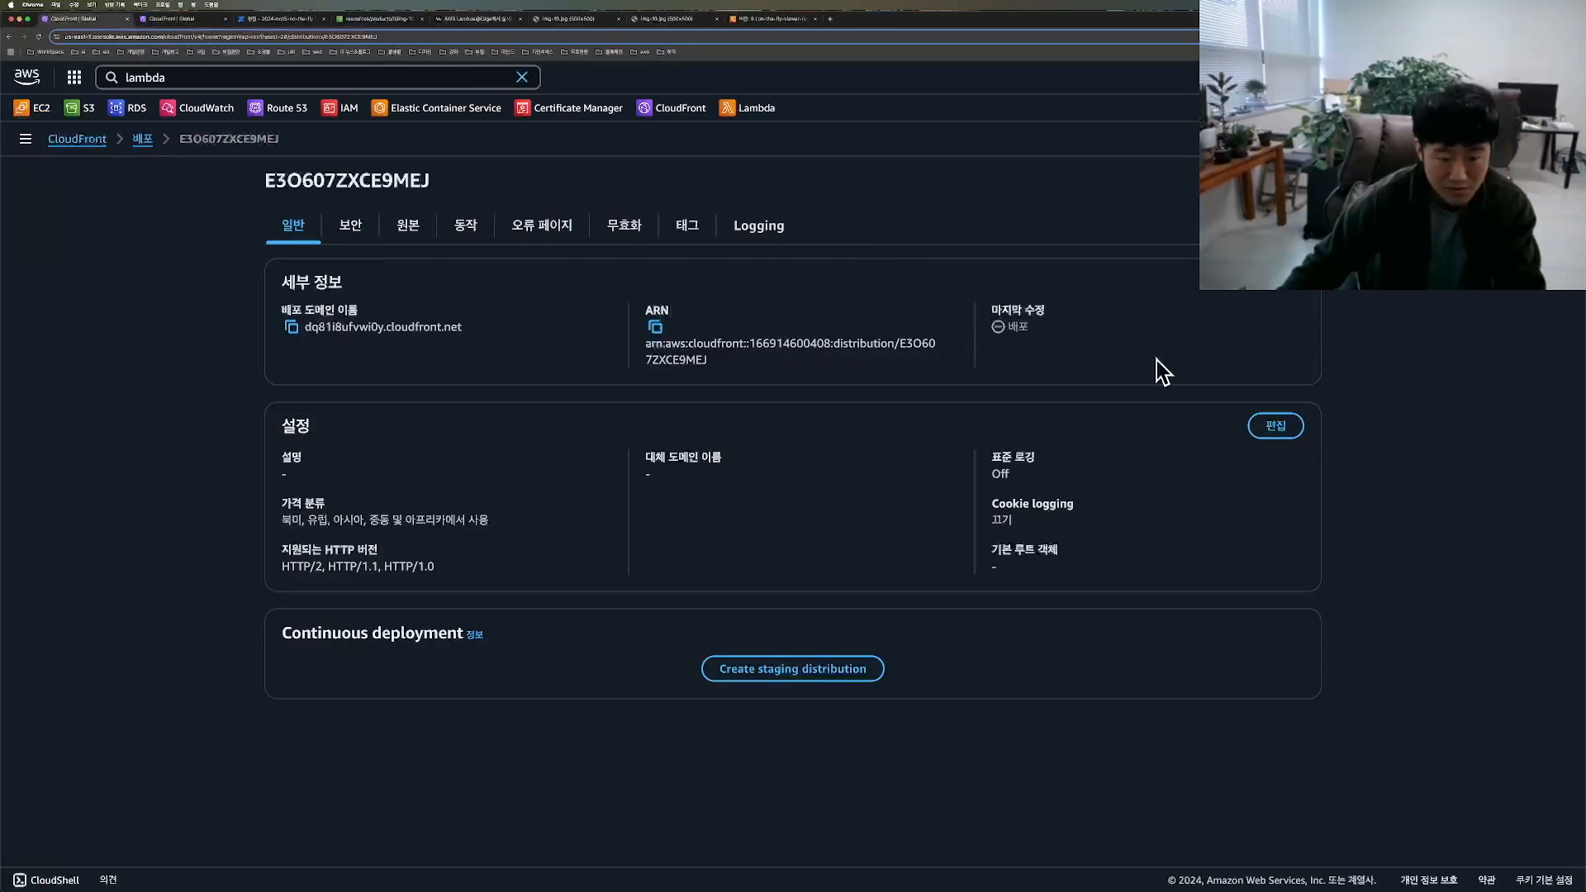
pyautogui.press('super+r')
pyautogui.moveTo(1190, 366)
pyautogui.mouseDown()
pyautogui.moveTo(1129, 356)
pyautogui.moveTo(1174, 253)
pyautogui.moveTo(1111, 250)
pyautogui.moveTo(1048, 367)
pyautogui.moveTo(1289, 354)
pyautogui.moveTo(1123, 210)
pyautogui.moveTo(1087, 434)
pyautogui.mouseUp()
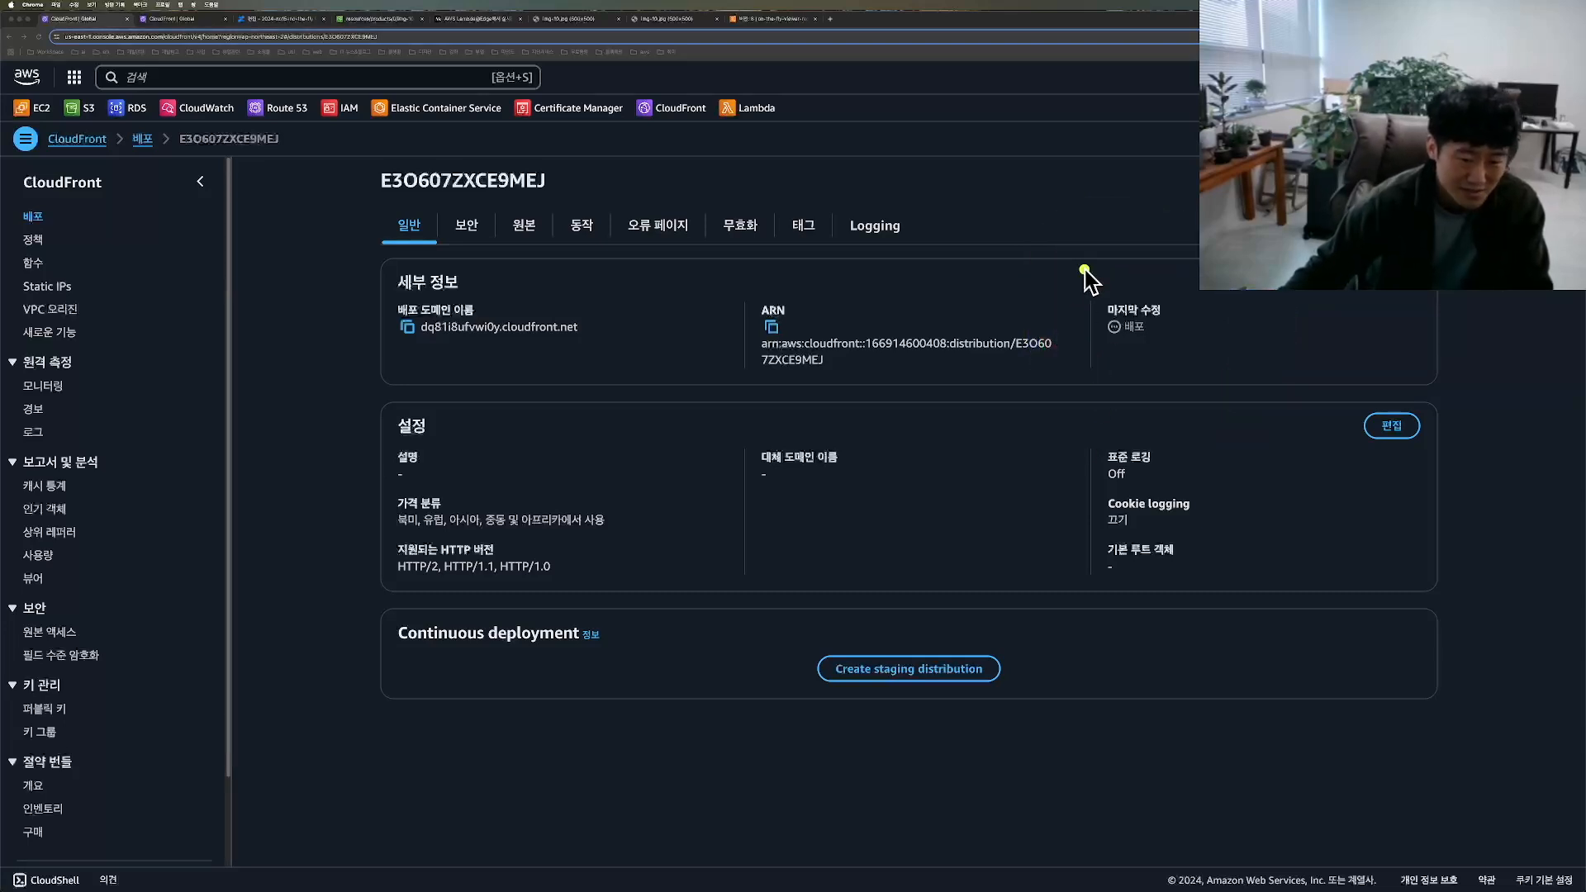
pyautogui.moveTo(1074, 334)
pyautogui.mouseDown()
pyautogui.moveTo(1229, 368)
pyautogui.moveTo(1116, 265)
pyautogui.moveTo(1049, 263)
pyautogui.mouseUp()
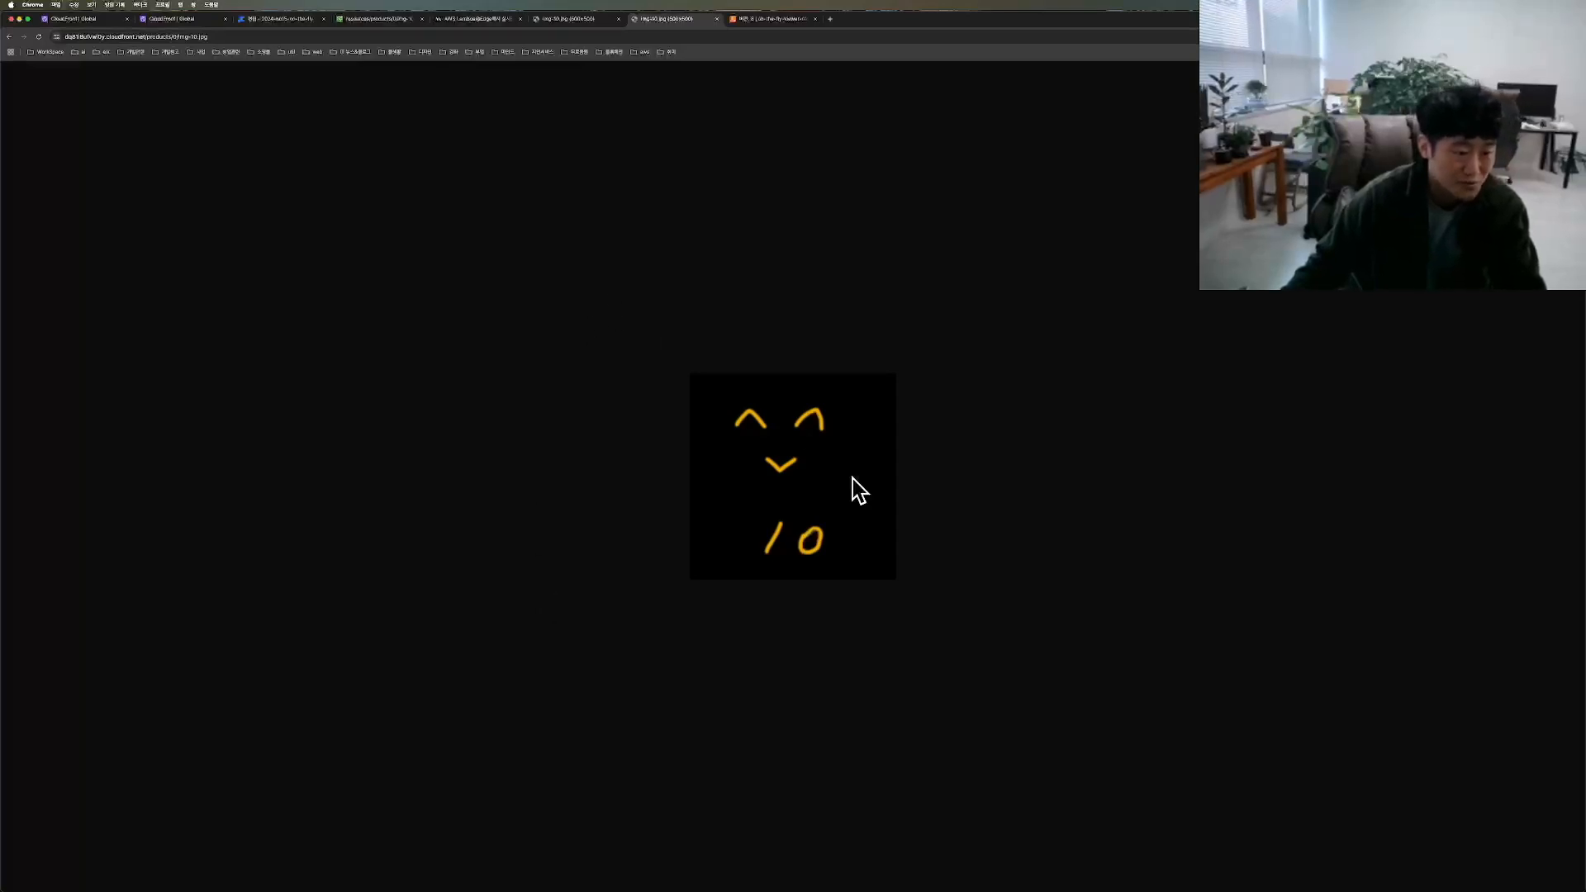
# Step: Reload products/0/img-10.jpg from the CloudFront domain and enlarge the response for reading
pyautogui.moveTo(57, 46); pyautogui.dragTo(143, 43)
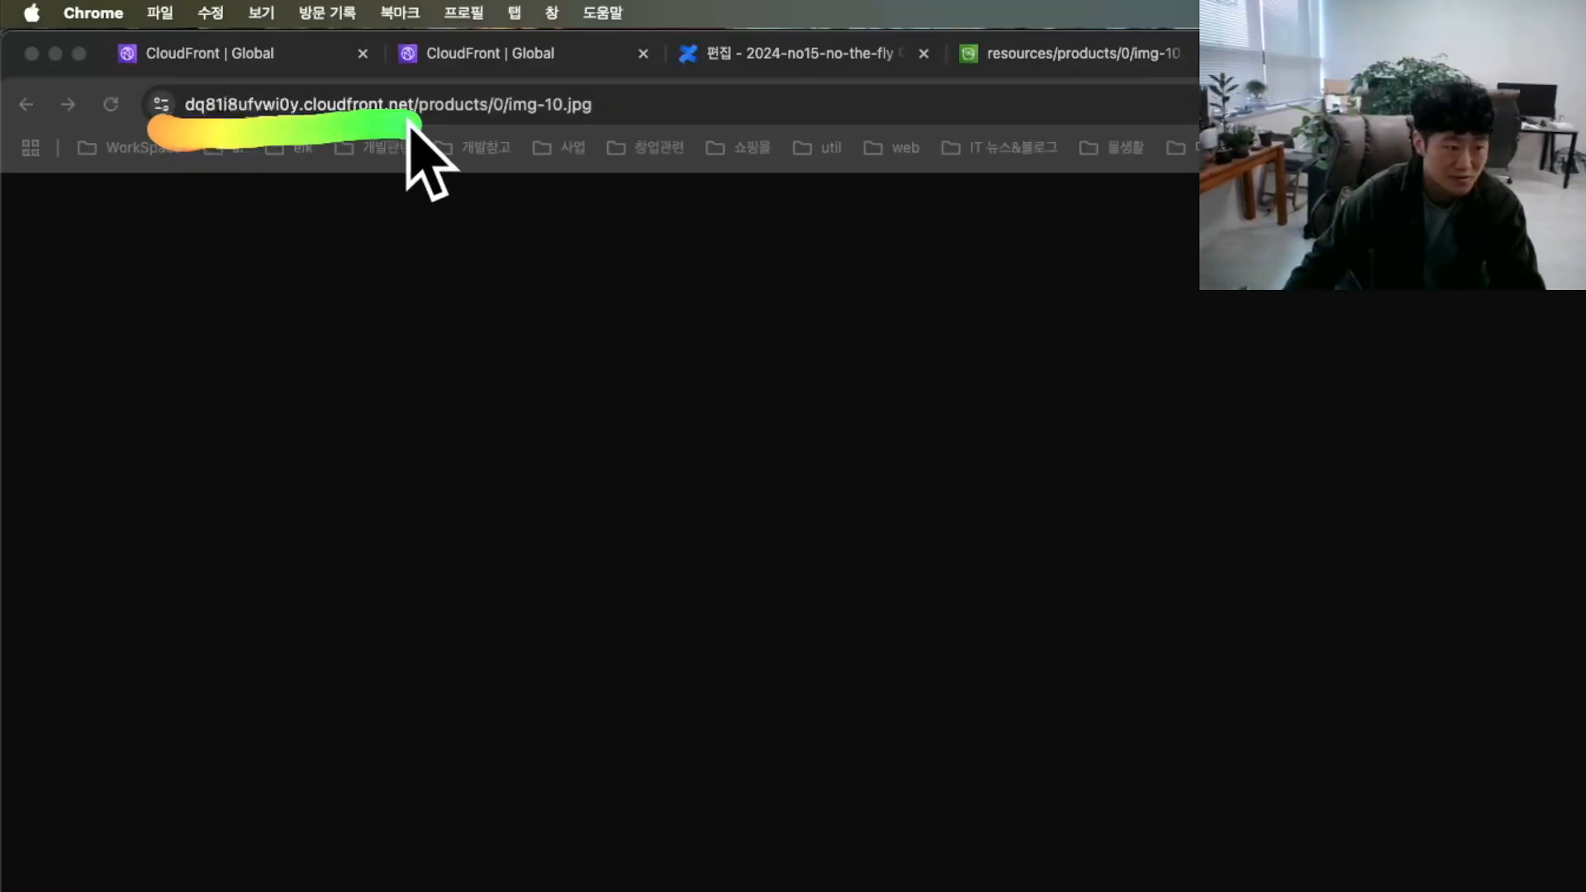
pyautogui.moveTo(407, 122); pyautogui.dragTo(621, 126)
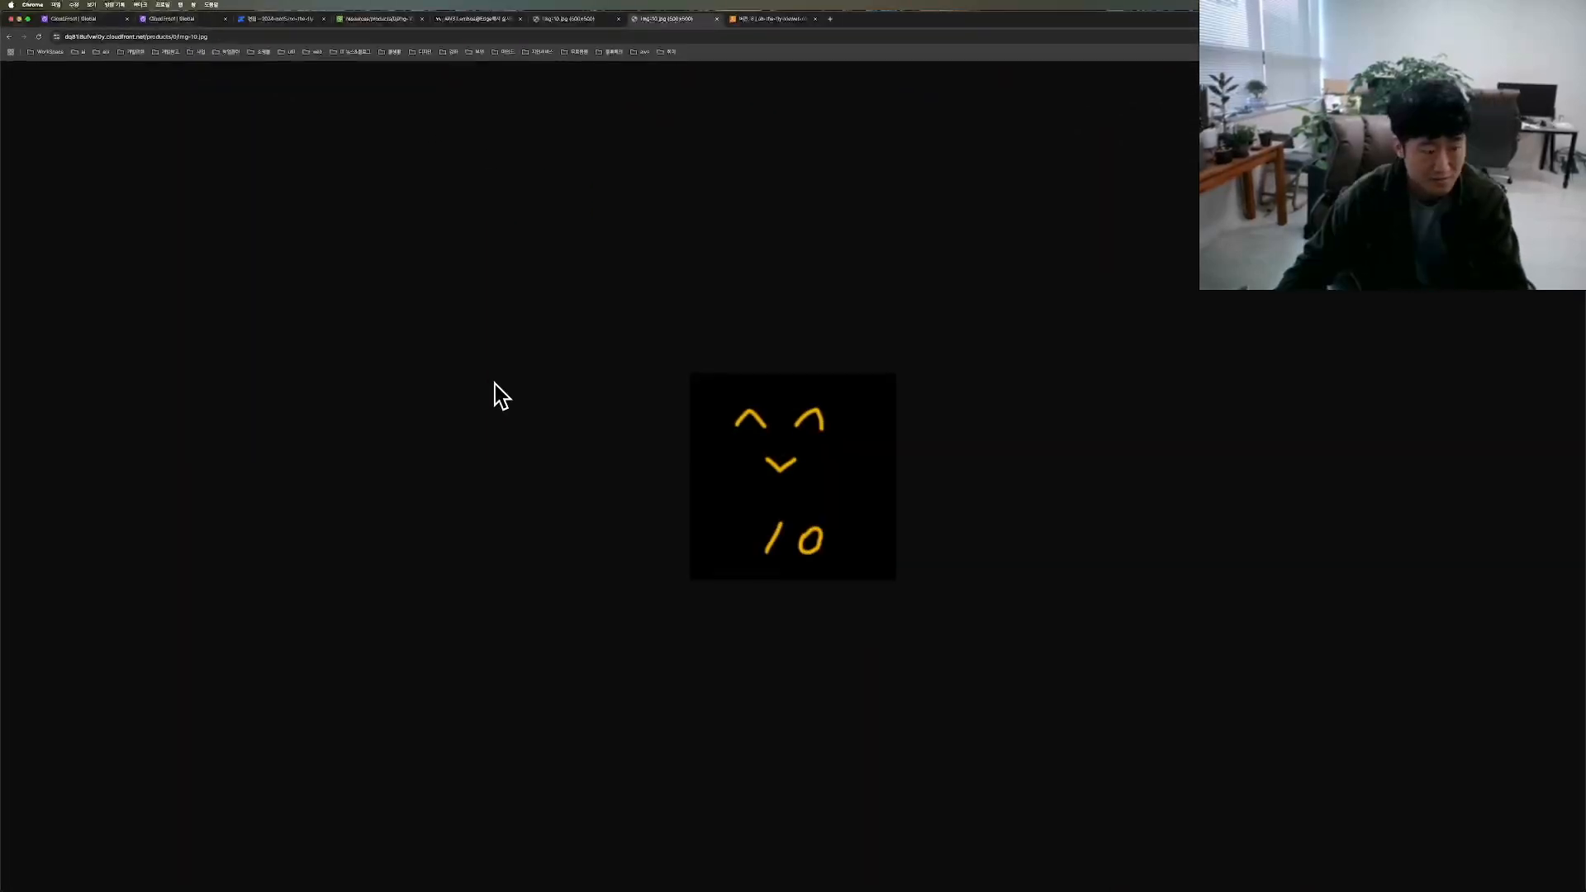
pyautogui.press('super+plus')
pyautogui.press('super+plus')
pyautogui.press('super+plus')
pyautogui.press('super+plus')
pyautogui.press('super+plus')
pyautogui.press('super+plus')
pyautogui.press('super+plus')
pyautogui.press('super+plus')
pyautogui.press('super+plus')
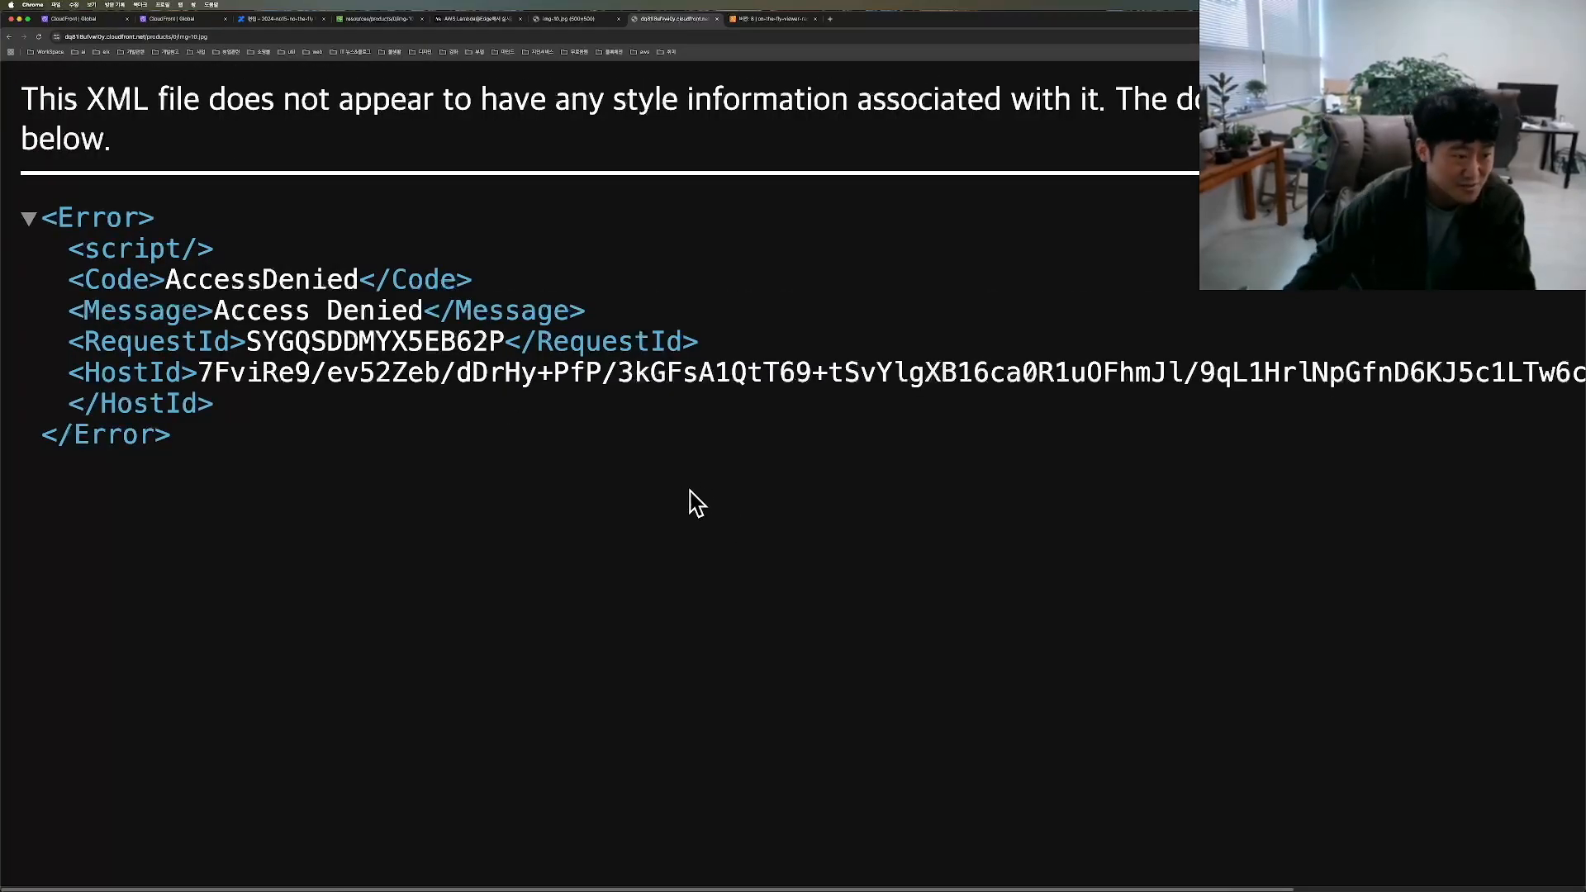
# Step: In the Confluence document, compare the img-10.jpg URL with query parameters against the rewritten s500x500_q80_tcover_fwebp path
pyautogui.click(269, 18)
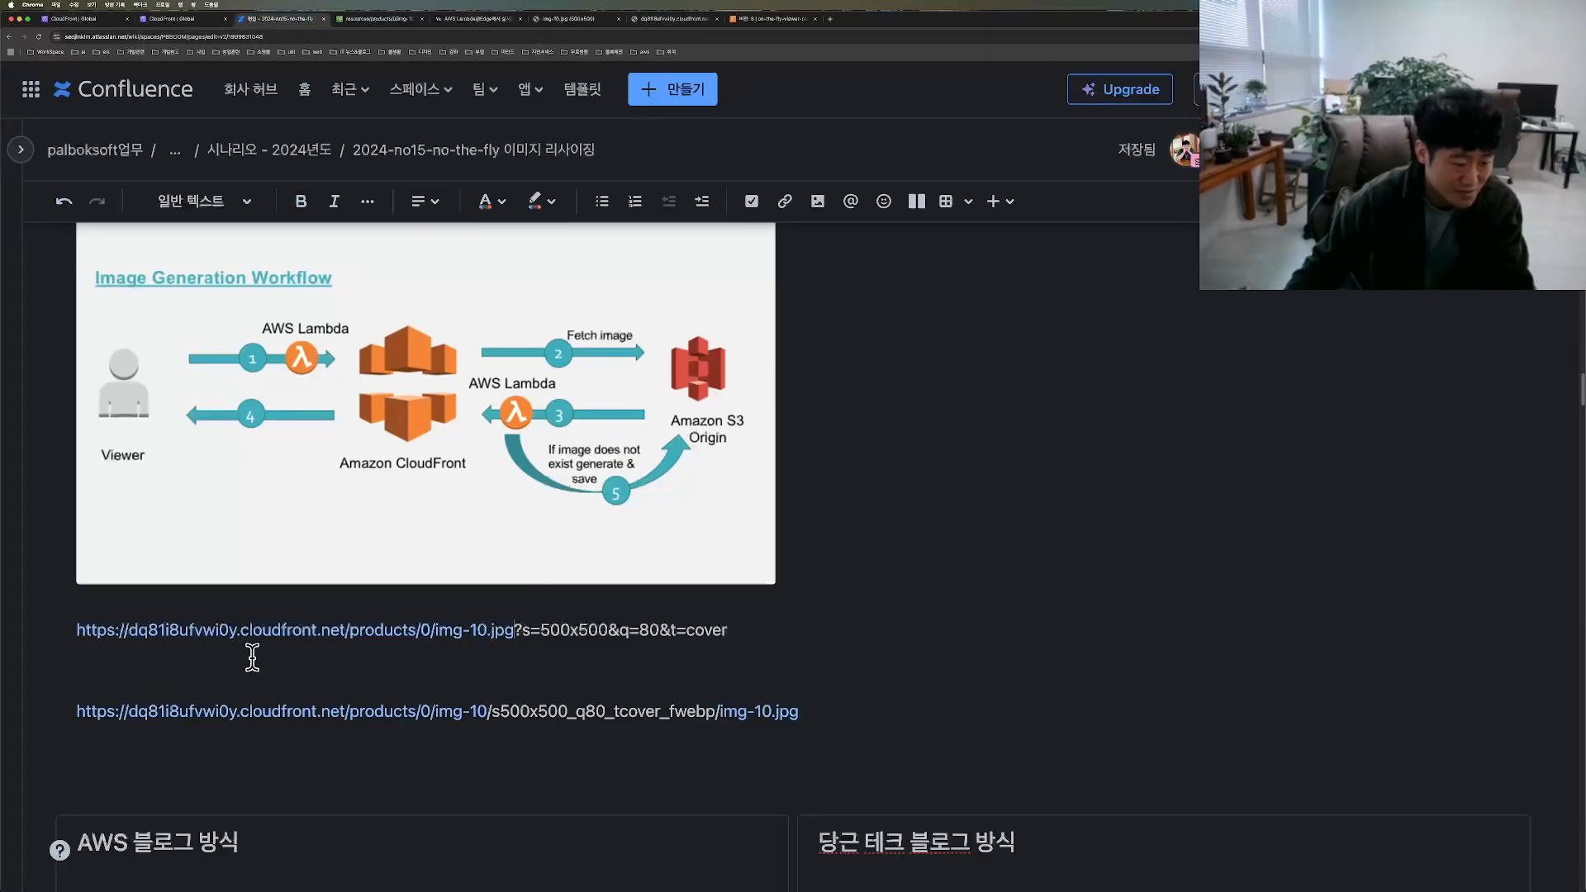
pyautogui.hotkey('ctrl', 'a')
pyautogui.moveTo(79, 661)
pyautogui.mouseDown()
pyautogui.moveTo(372, 602)
pyautogui.moveTo(751, 637)
pyautogui.moveTo(103, 658)
pyautogui.mouseUp()
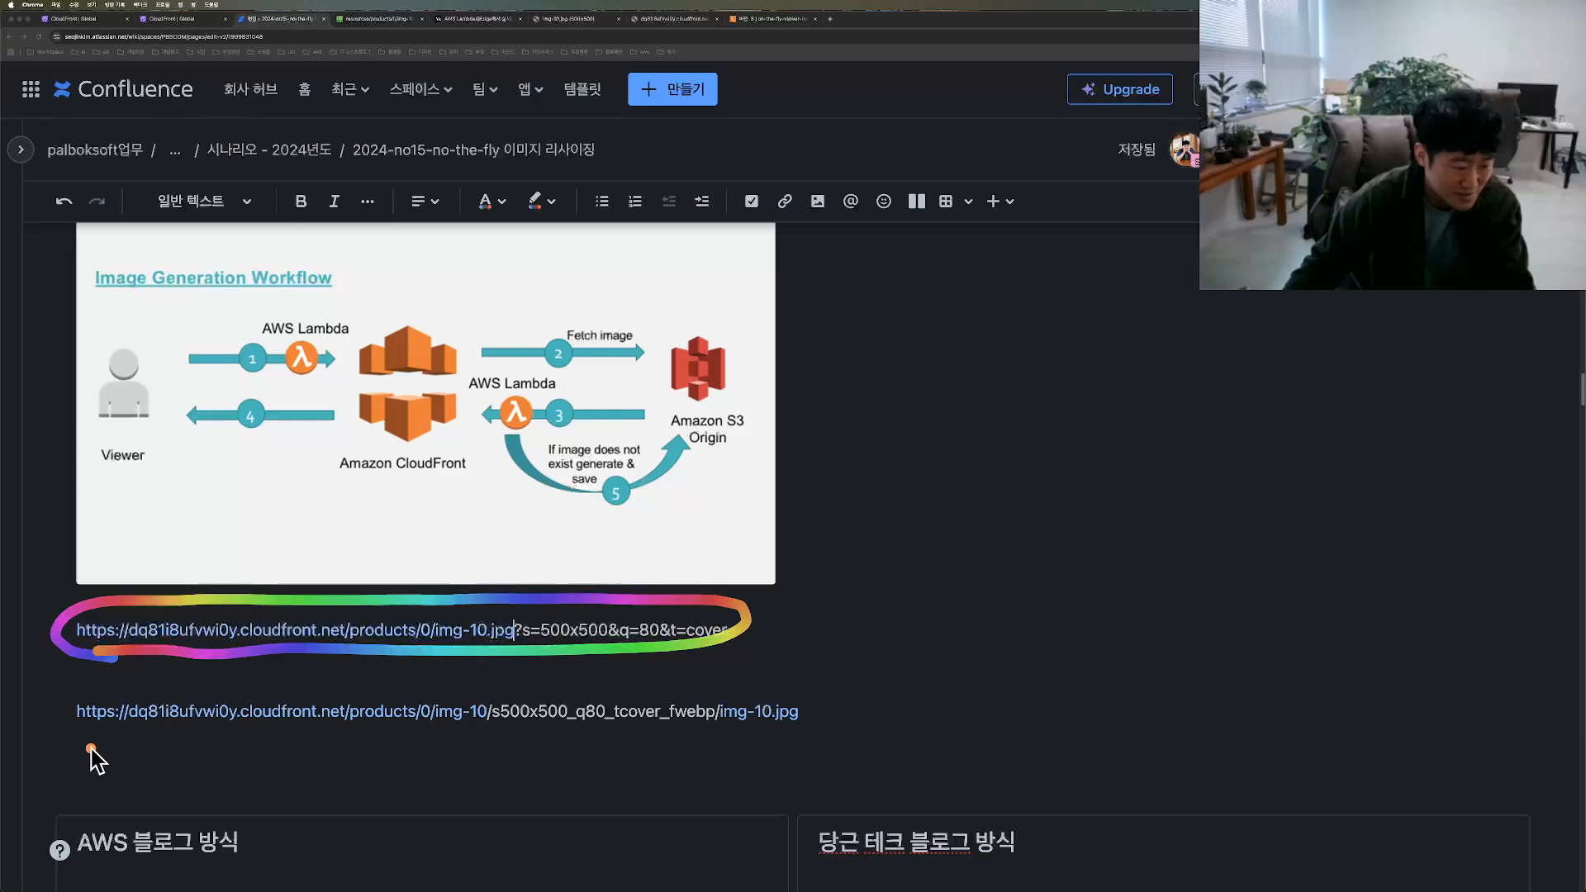
pyautogui.moveTo(247, 297); pyautogui.dragTo(241, 360)
pyautogui.moveTo(112, 679)
pyautogui.mouseDown()
pyautogui.moveTo(47, 731)
pyautogui.moveTo(602, 765)
pyautogui.moveTo(864, 708)
pyautogui.moveTo(326, 665)
pyautogui.moveTo(60, 703)
pyautogui.moveTo(110, 761)
pyautogui.moveTo(740, 771)
pyautogui.moveTo(845, 718)
pyautogui.moveTo(190, 686)
pyautogui.mouseUp()
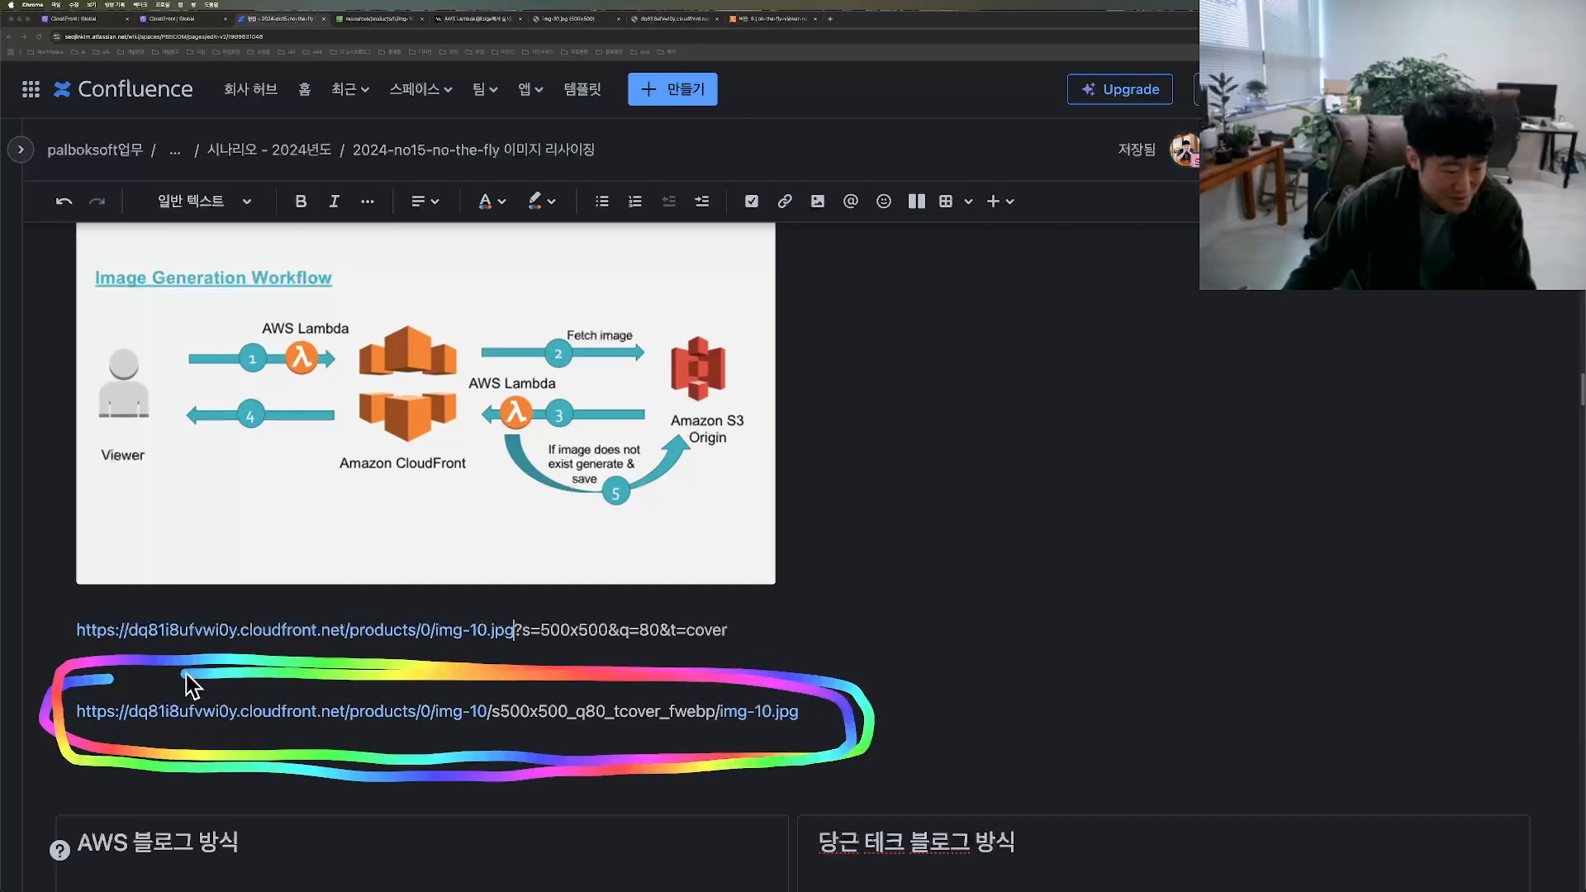
pyautogui.moveTo(187, 674); pyautogui.dragTo(55, 708)
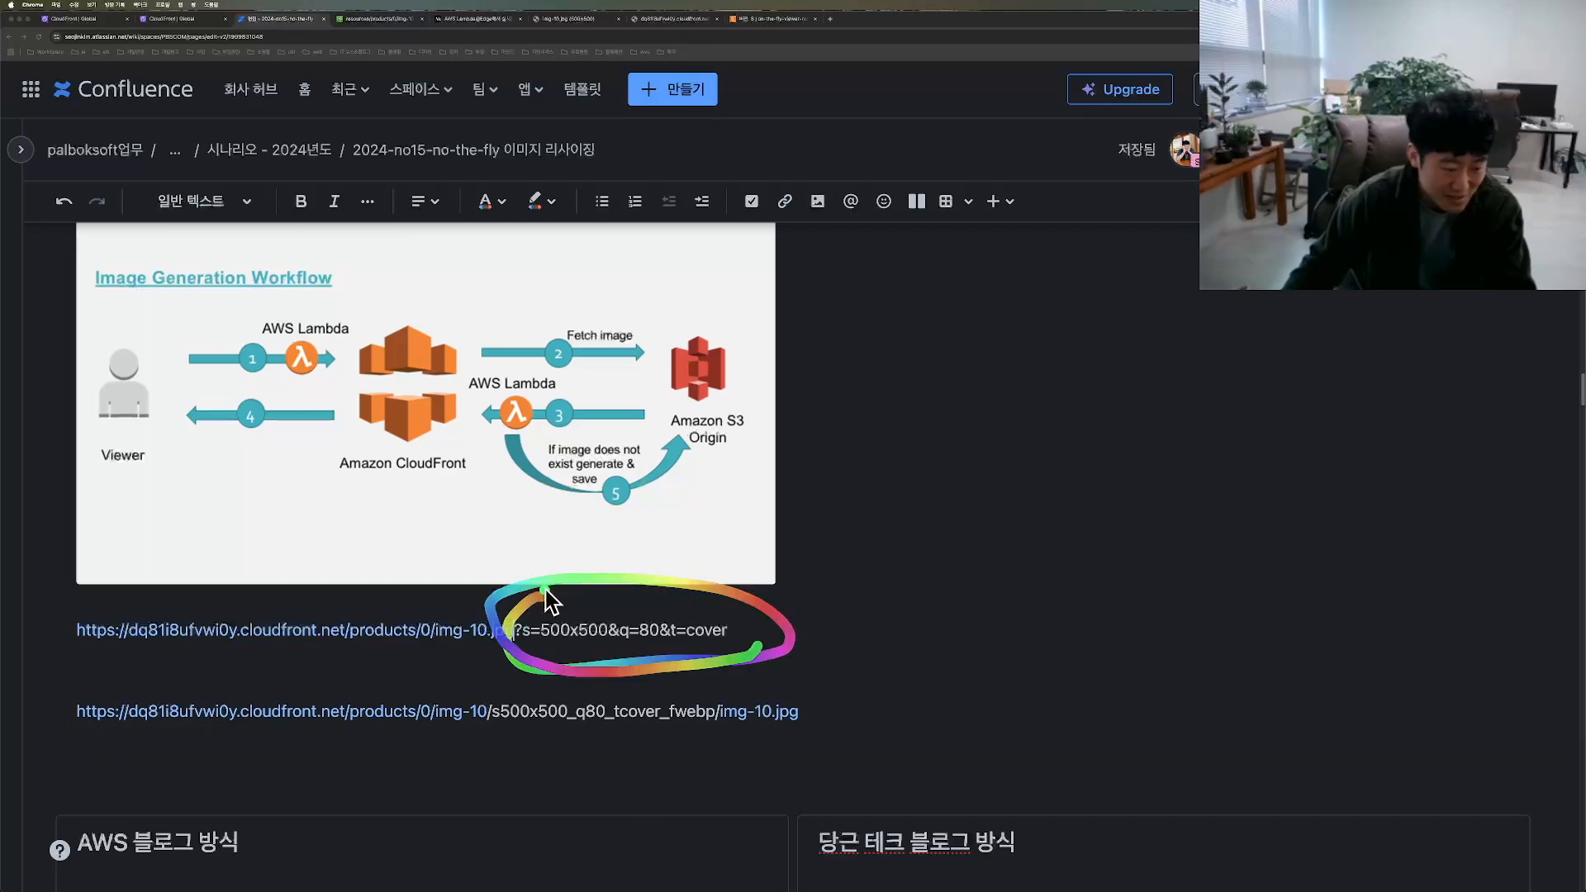
pyautogui.moveTo(503, 595)
pyautogui.mouseDown()
pyautogui.moveTo(499, 607)
pyautogui.moveTo(653, 666)
pyautogui.moveTo(753, 611)
pyautogui.mouseUp()
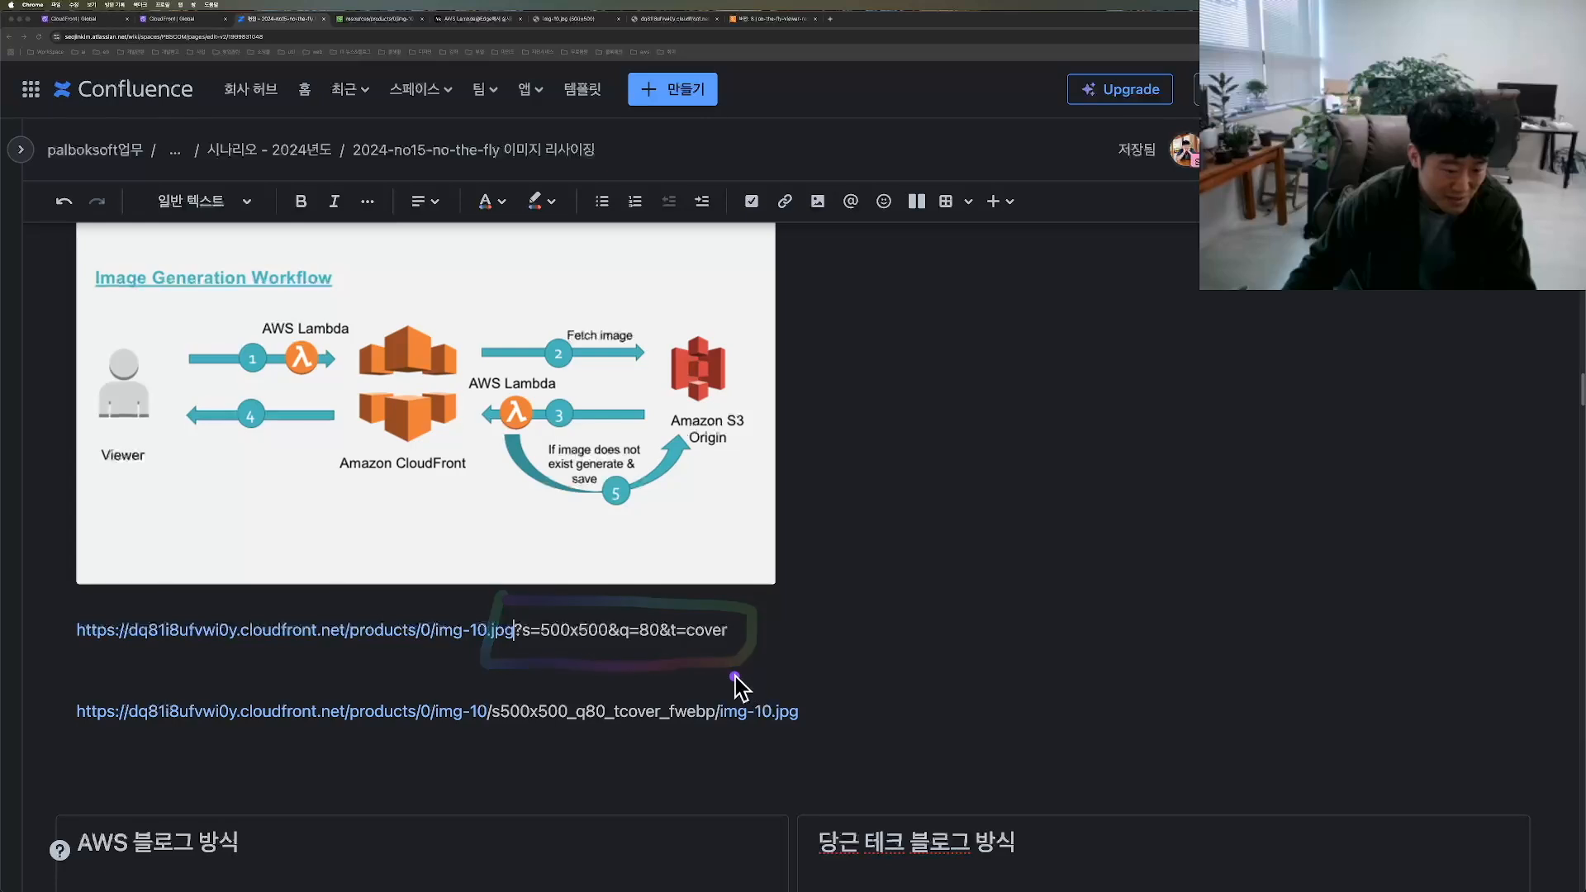
pyautogui.moveTo(734, 676); pyautogui.dragTo(827, 710)
pyautogui.moveTo(723, 683)
pyautogui.mouseDown()
pyautogui.moveTo(69, 673)
pyautogui.moveTo(326, 757)
pyautogui.moveTo(597, 690)
pyautogui.mouseUp()
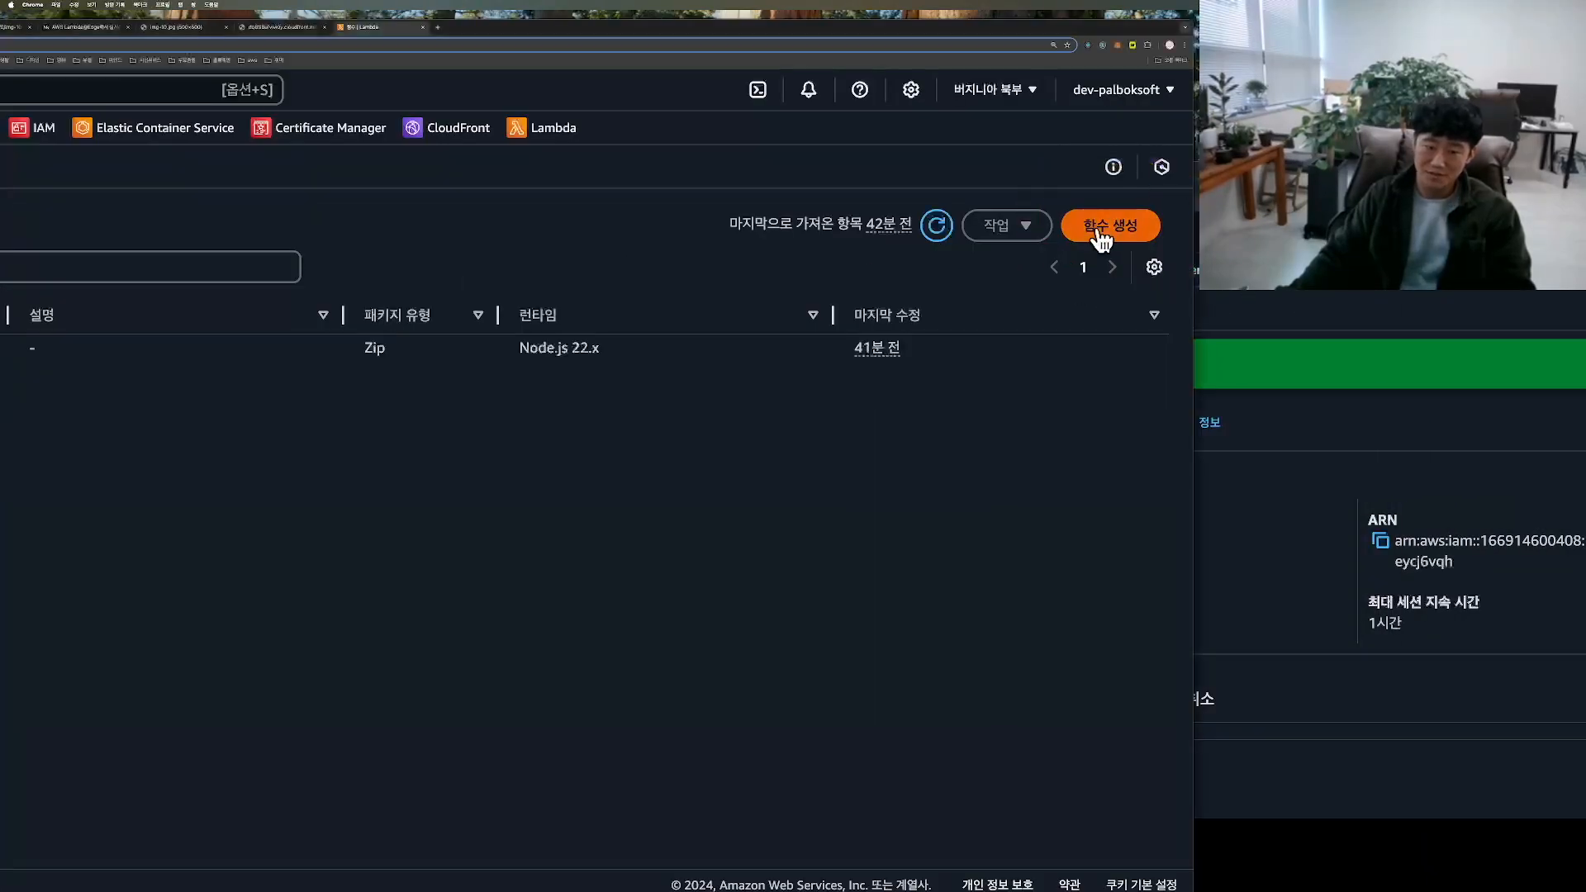
# Step: Create a new Lambda function from scratch named on-the-fly-origin-response with the Node.js 22.x runtime and x86_64 architecture
pyautogui.click(1101, 234)
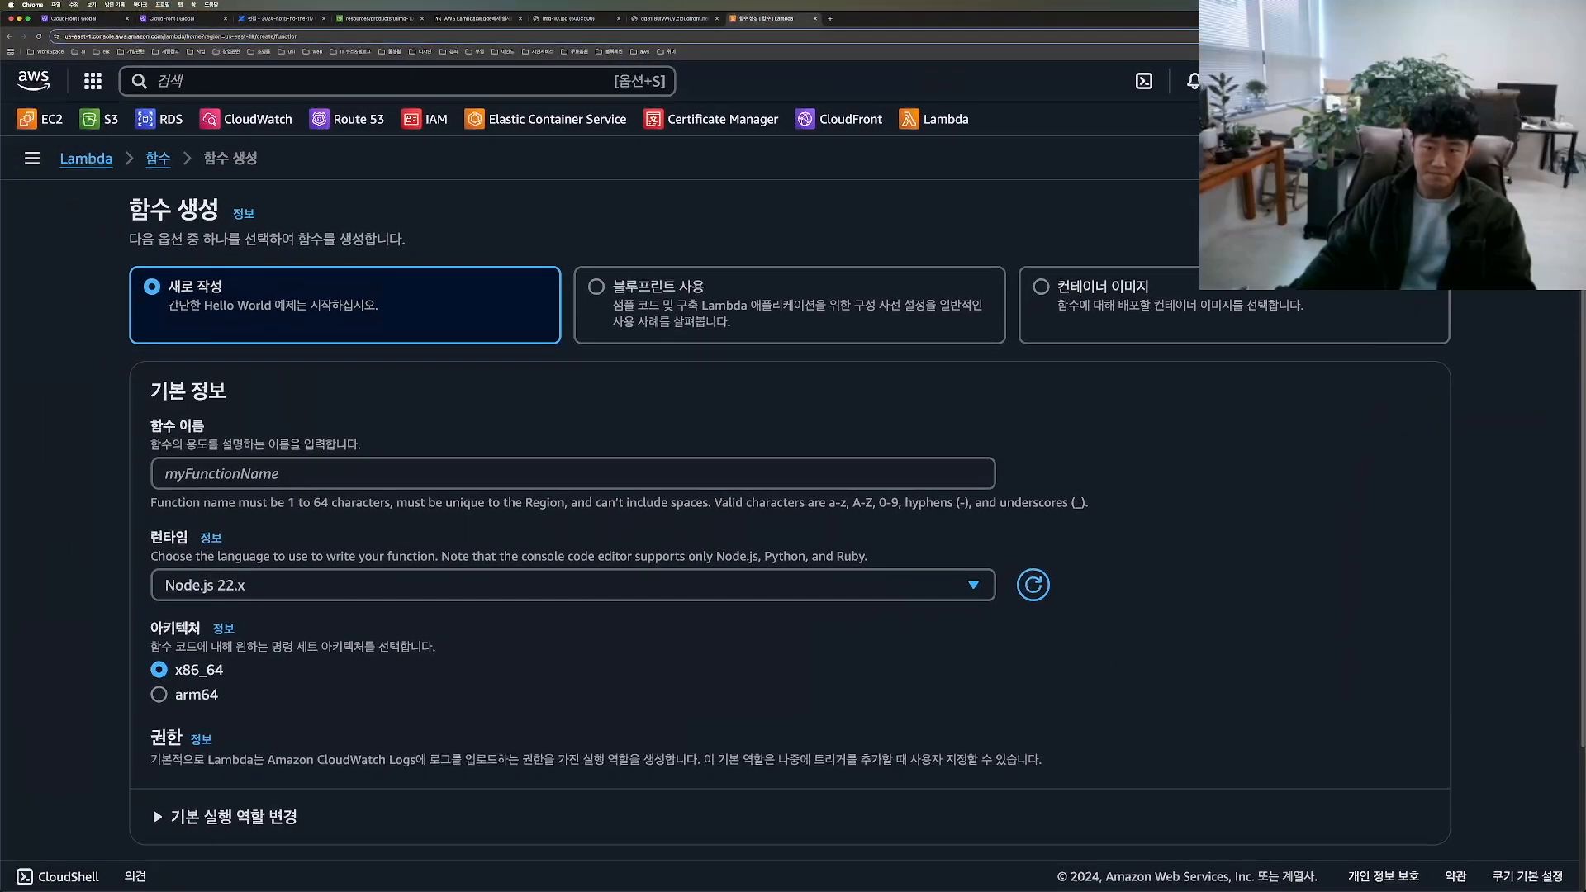
pyautogui.click(573, 474)
pyautogui.write('on-the-fly-origin-response')
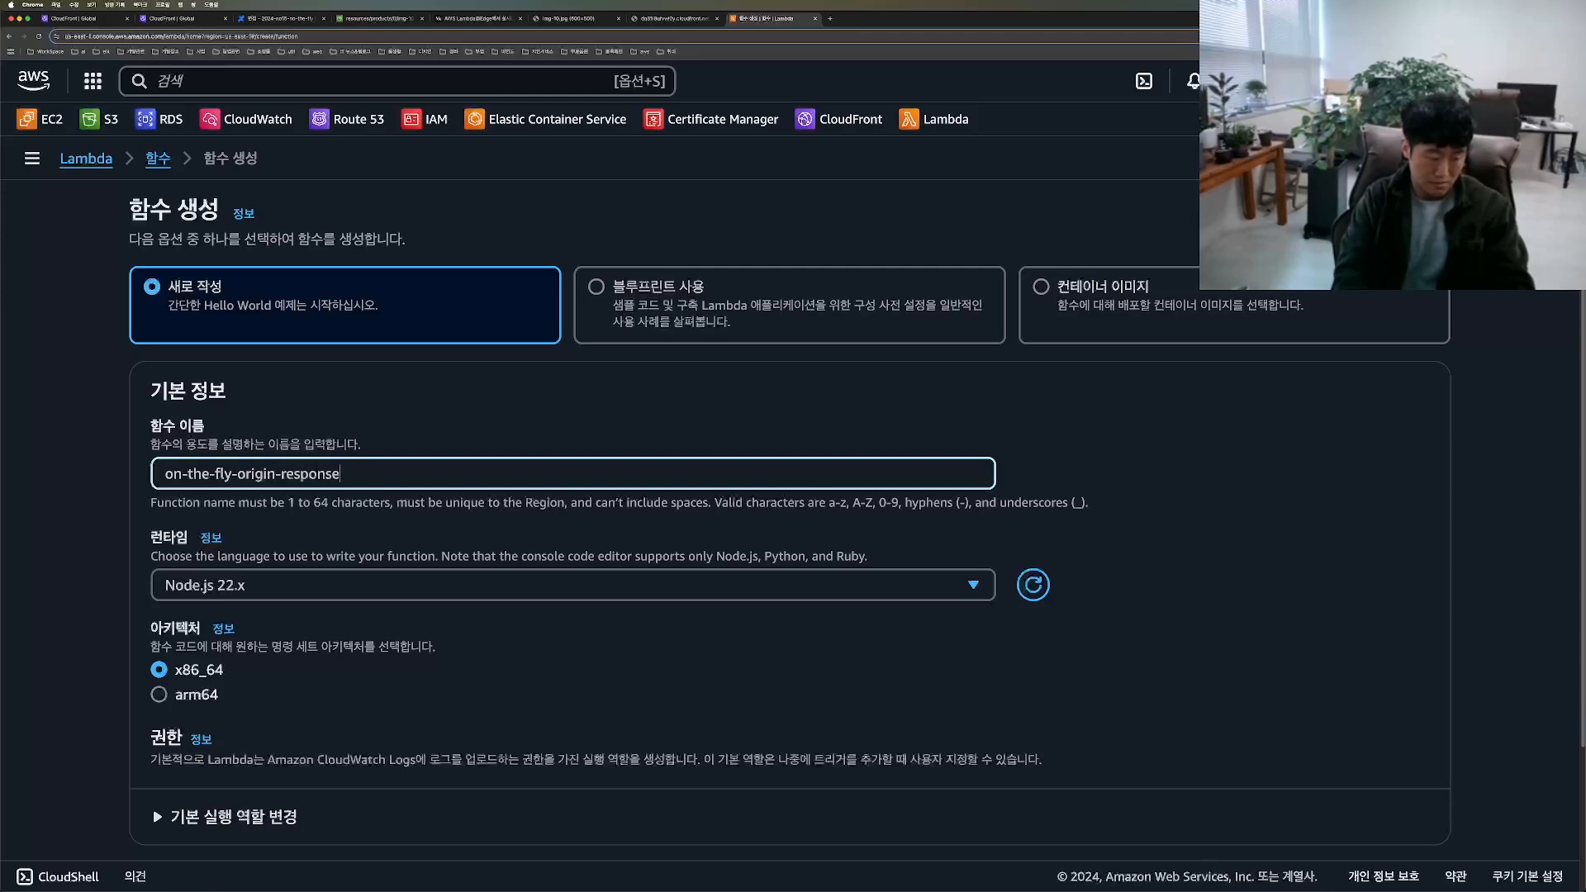
pyautogui.scroll(-3, 413, 598)
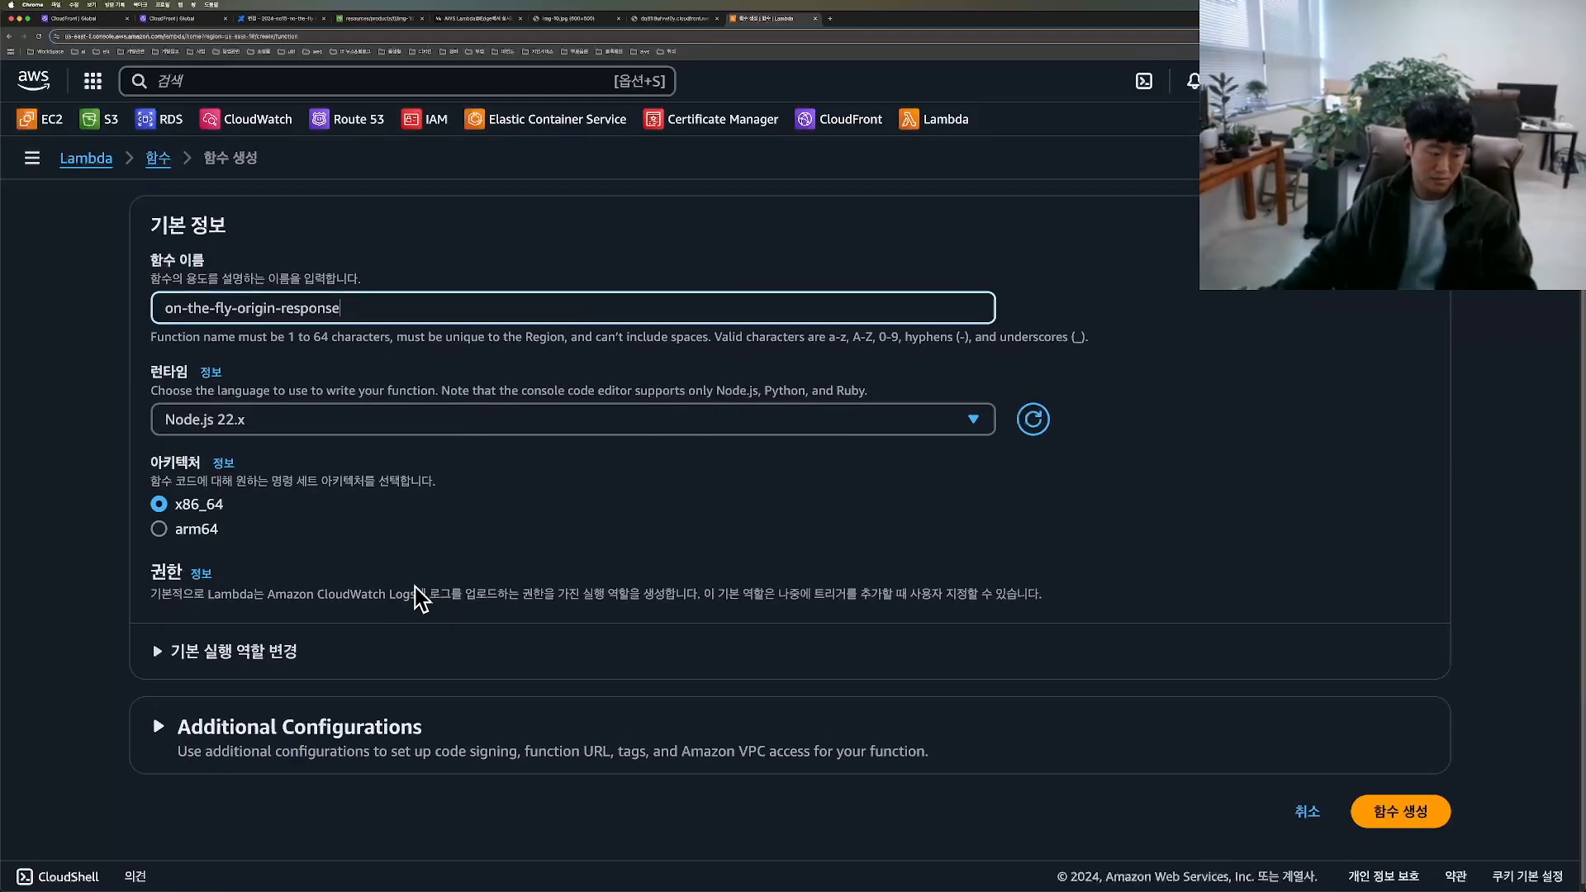
pyautogui.click(1412, 805)
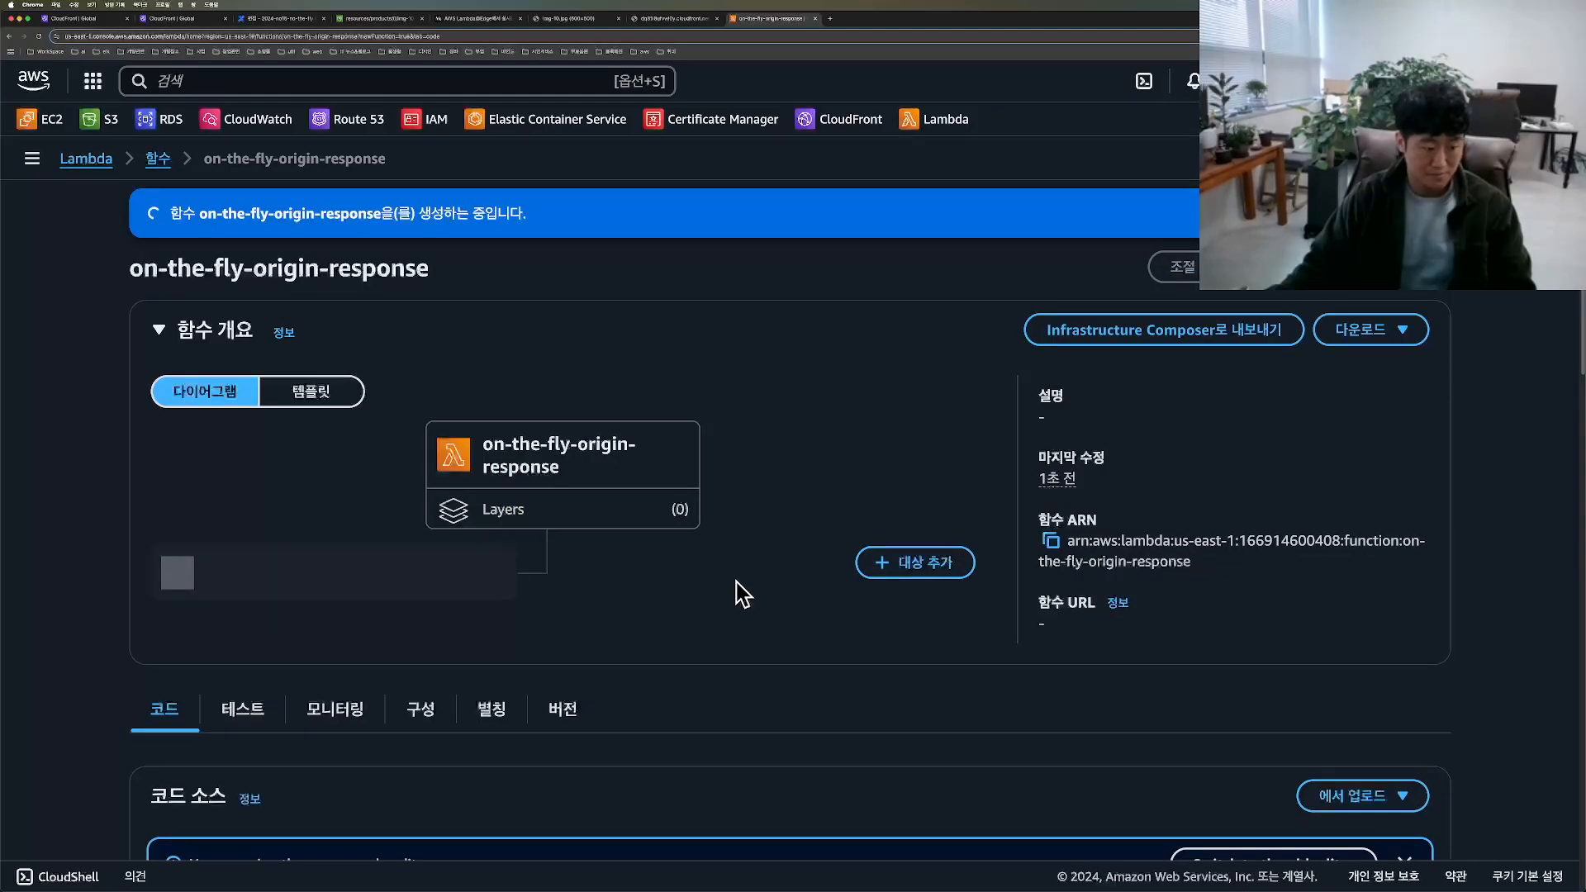
# Step: Review the new function's default code and the origin response package install commands in the Confluence document
pyautogui.scroll(-3, 765, 596)
pyautogui.scroll(-5, 766, 599)
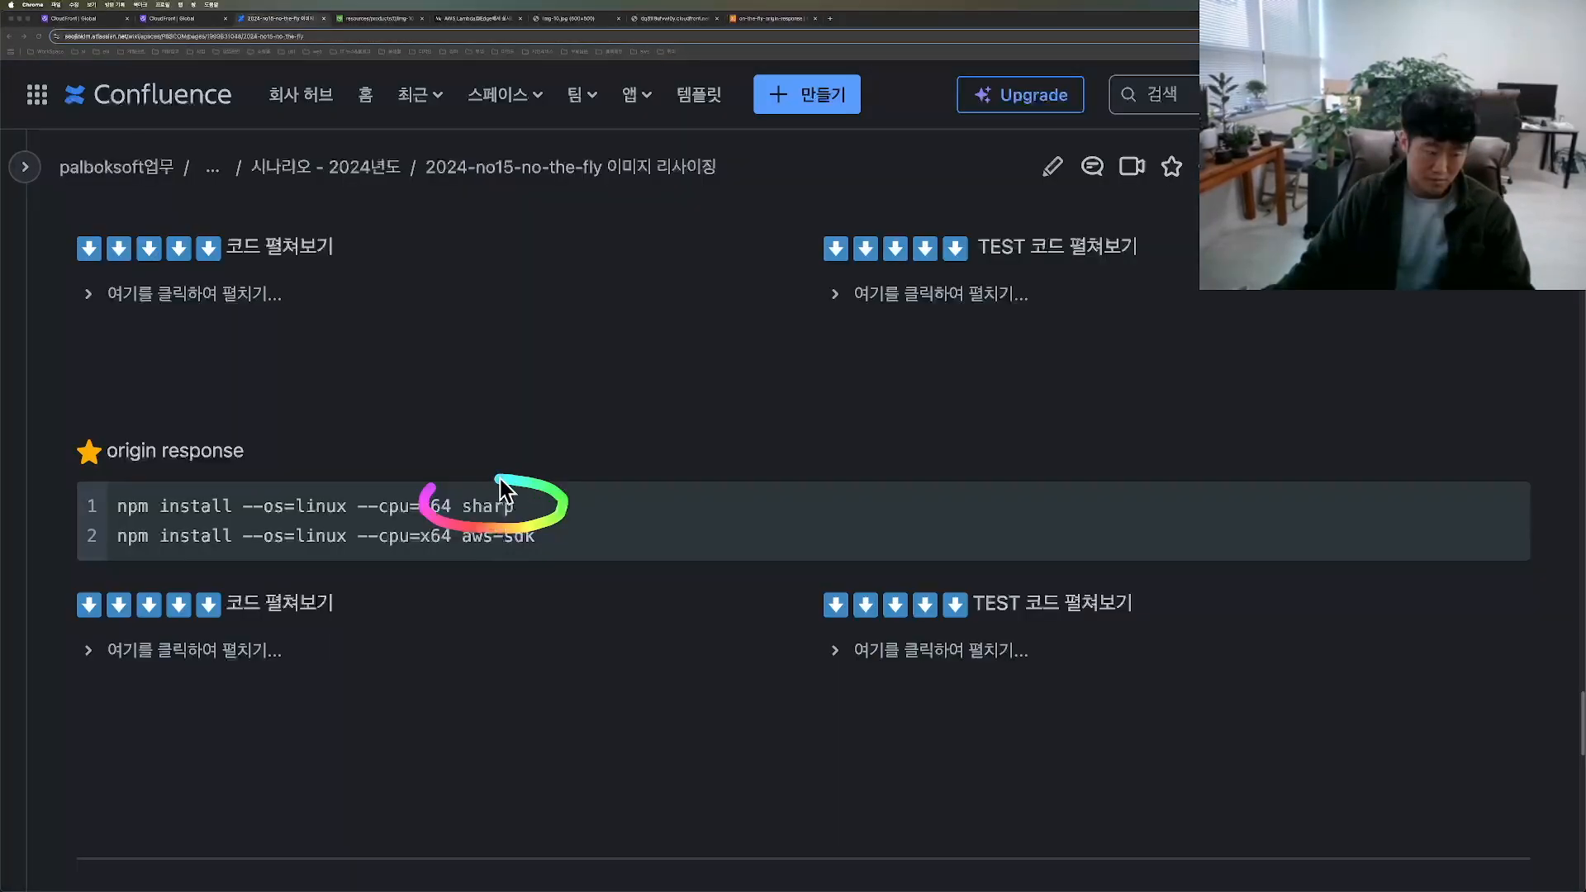
pyautogui.moveTo(500, 478)
pyautogui.mouseDown()
pyautogui.moveTo(435, 483)
pyautogui.moveTo(419, 541)
pyautogui.moveTo(562, 539)
pyautogui.mouseUp()
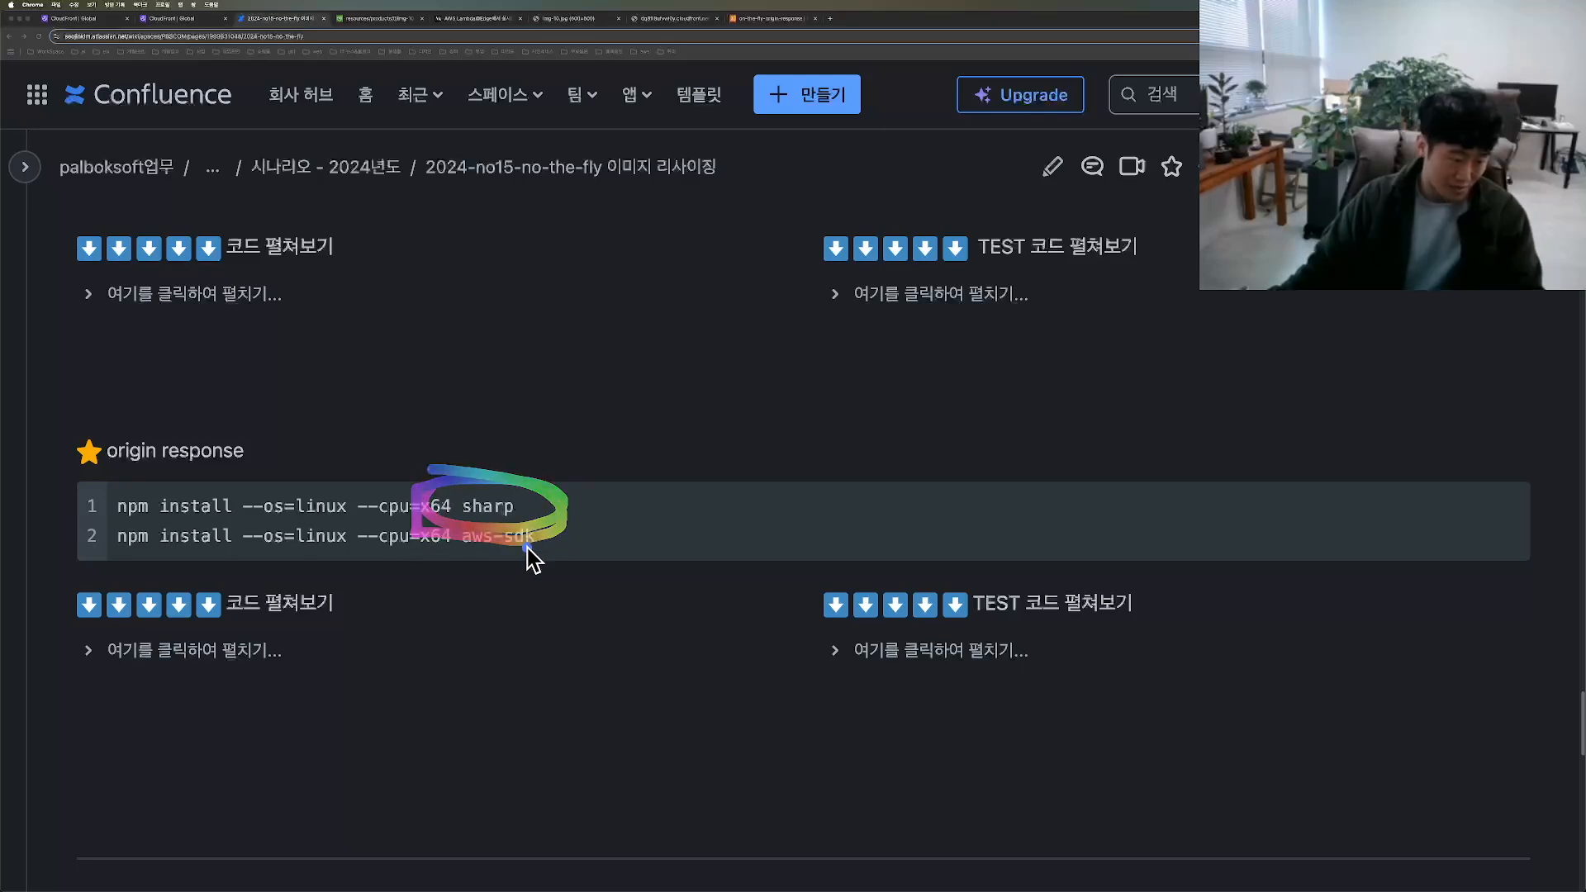
pyautogui.moveTo(443, 515)
pyautogui.mouseDown()
pyautogui.moveTo(430, 552)
pyautogui.moveTo(531, 562)
pyautogui.moveTo(562, 529)
pyautogui.moveTo(430, 519)
pyautogui.mouseUp()
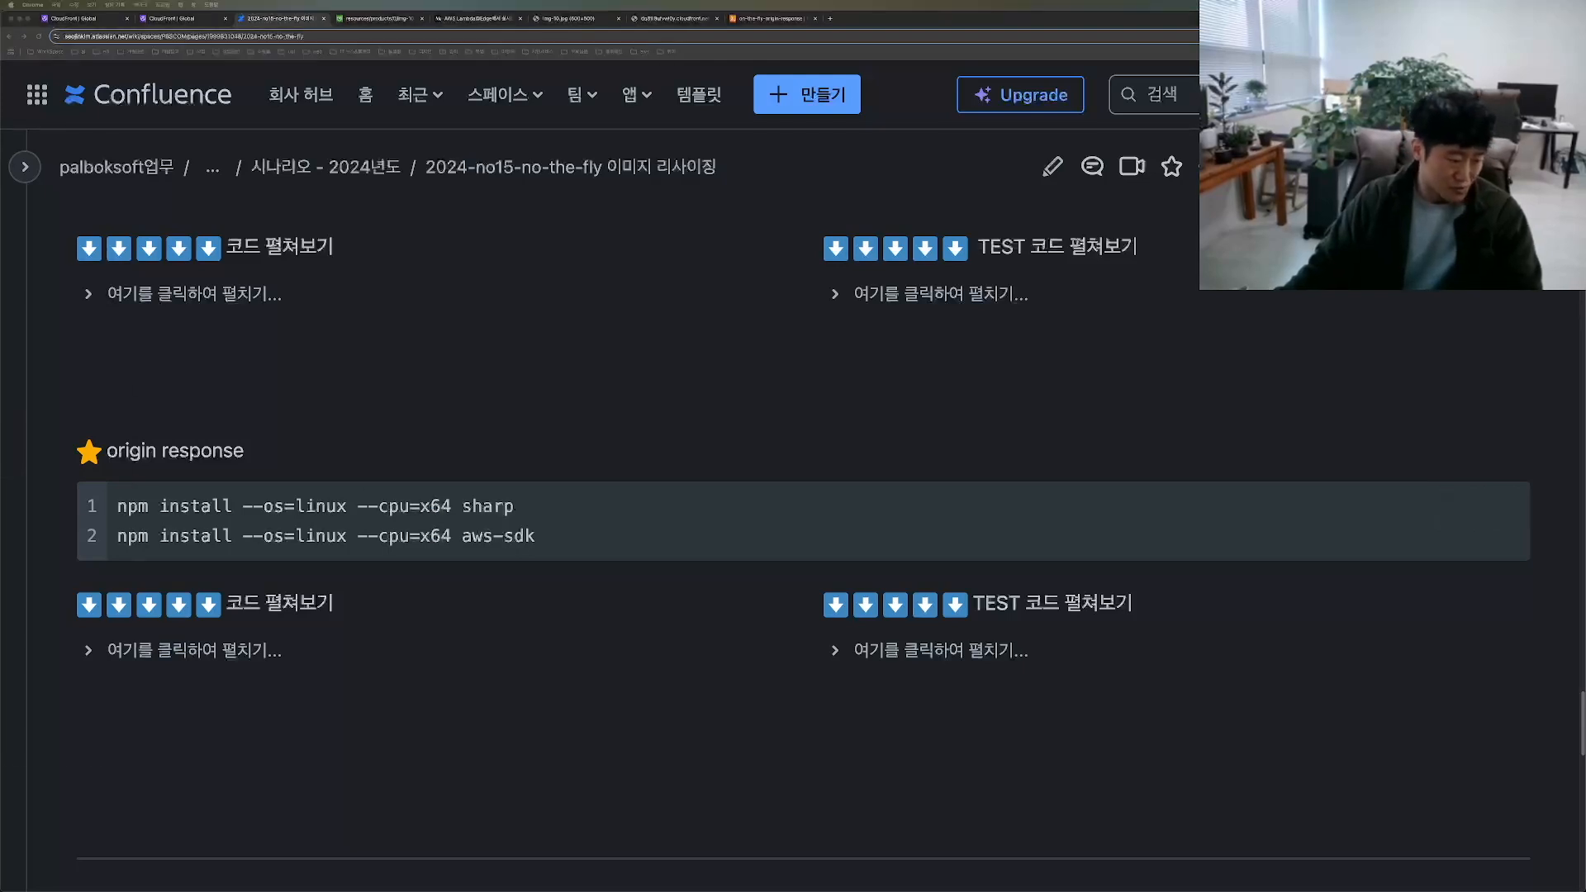
# Step: Switch to VS Code and run npm init in the test-lambda folder, accepting all default answers
pyautogui.moveTo(298, 891); pyautogui.dragTo(416, 266)
pyautogui.click(408, 641)
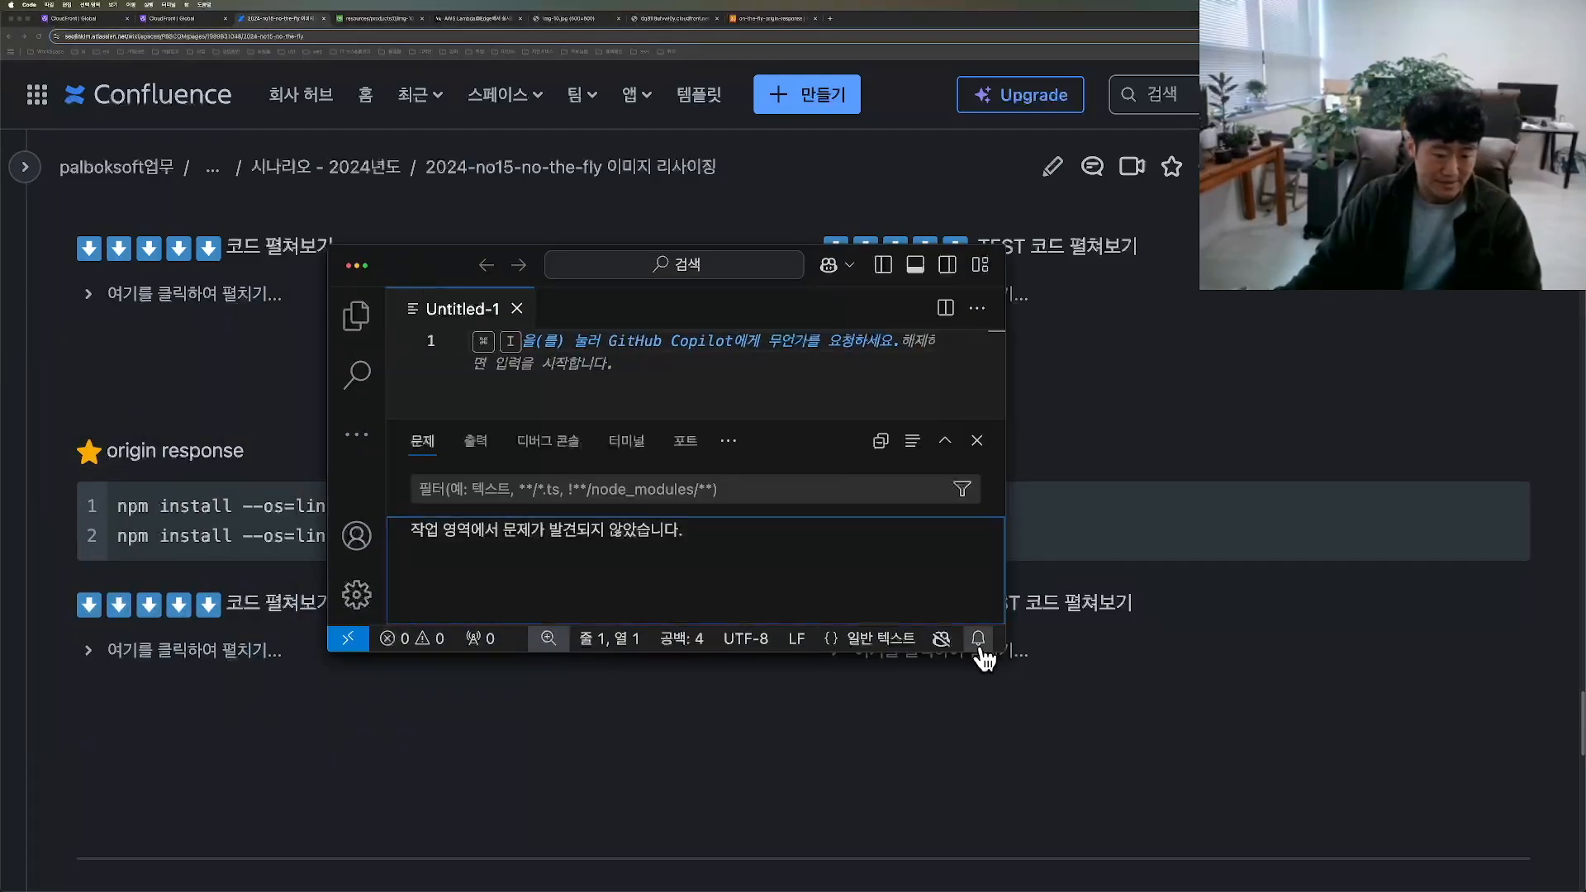
pyautogui.write('npm i')
pyautogui.write('ni')
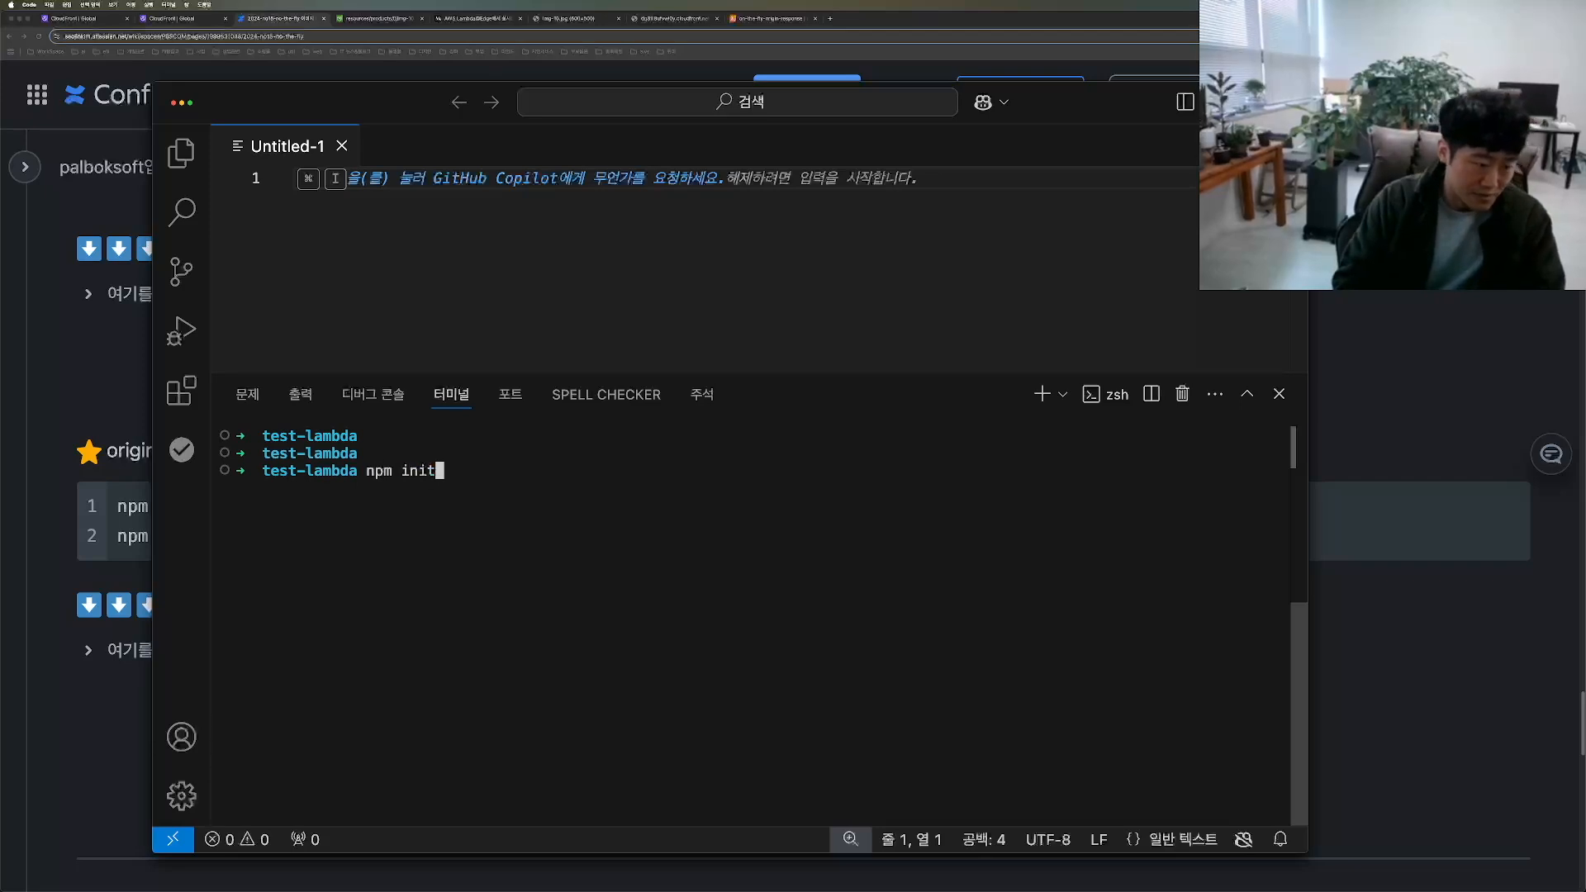
pyautogui.write('t')
pyautogui.press('Return')
pyautogui.press('Return')
pyautogui.press('Return')
pyautogui.press('Return')
pyautogui.press('Return')
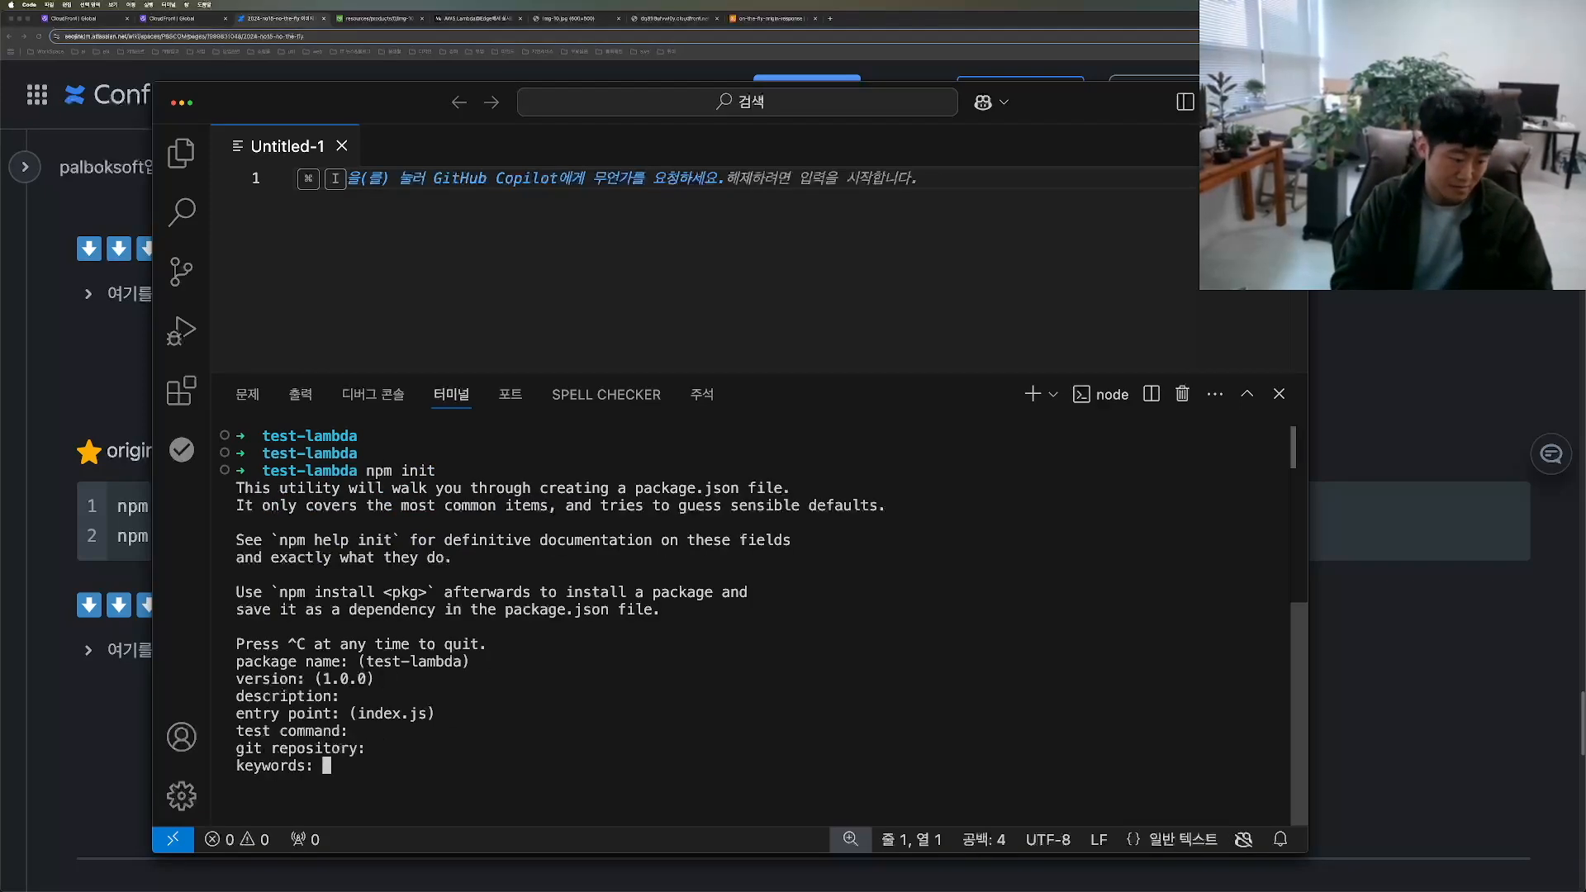
pyautogui.press('Return')
pyautogui.press('Return')
pyautogui.press('Return')
pyautogui.press('Return')
pyautogui.press('Return')
pyautogui.press('Return')
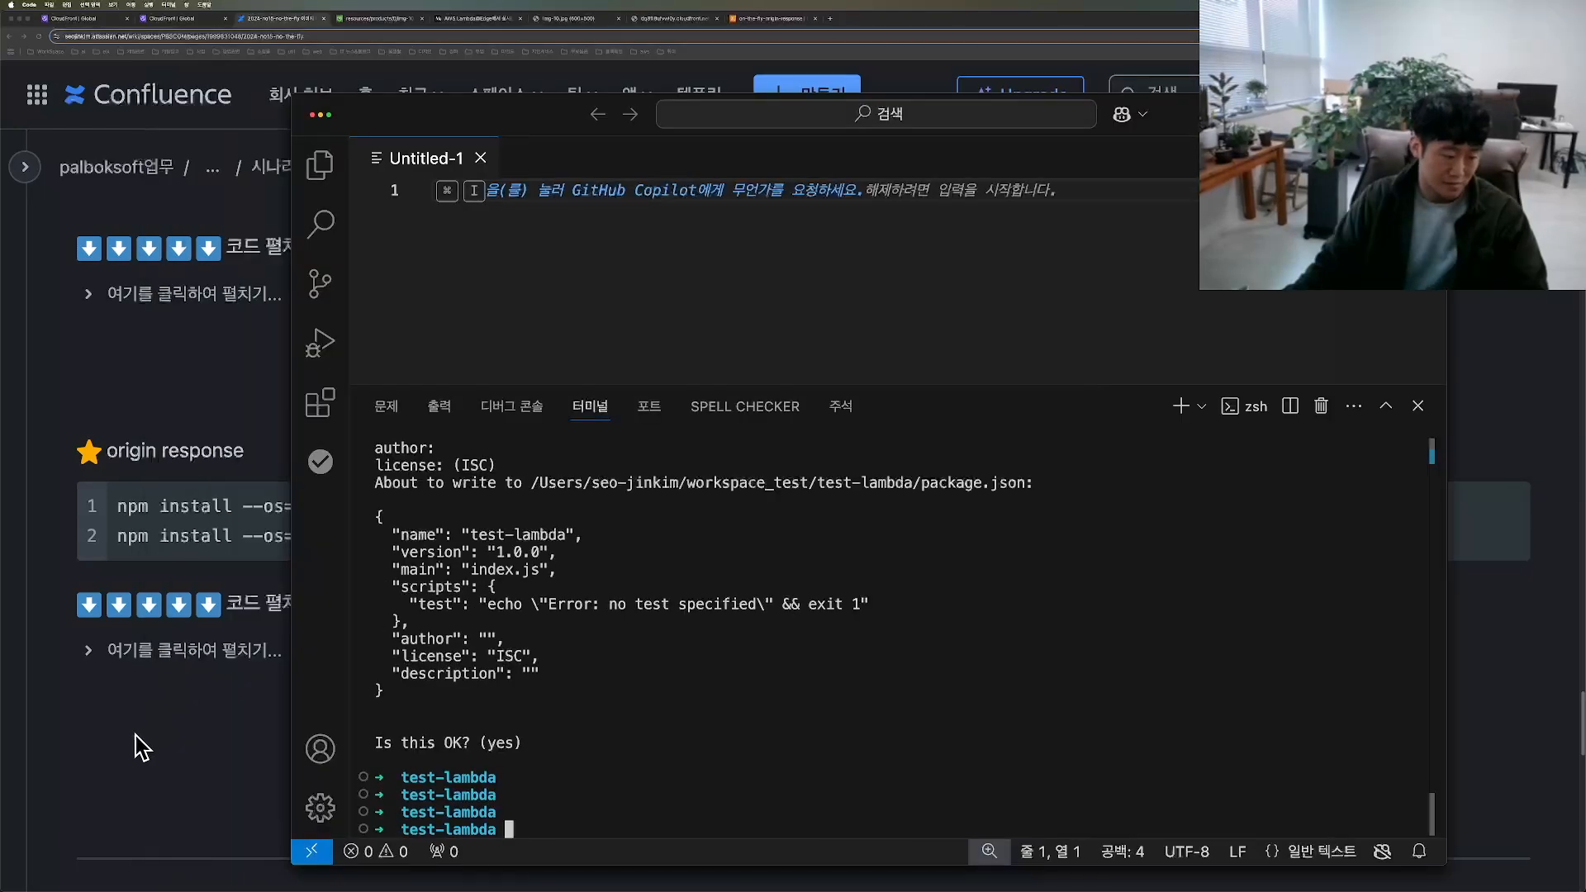
# Step: Copy the sharp install command from the Confluence document and run npm install --os=linux --cpu=x64 sharp in test-lambda
pyautogui.click(136, 735)
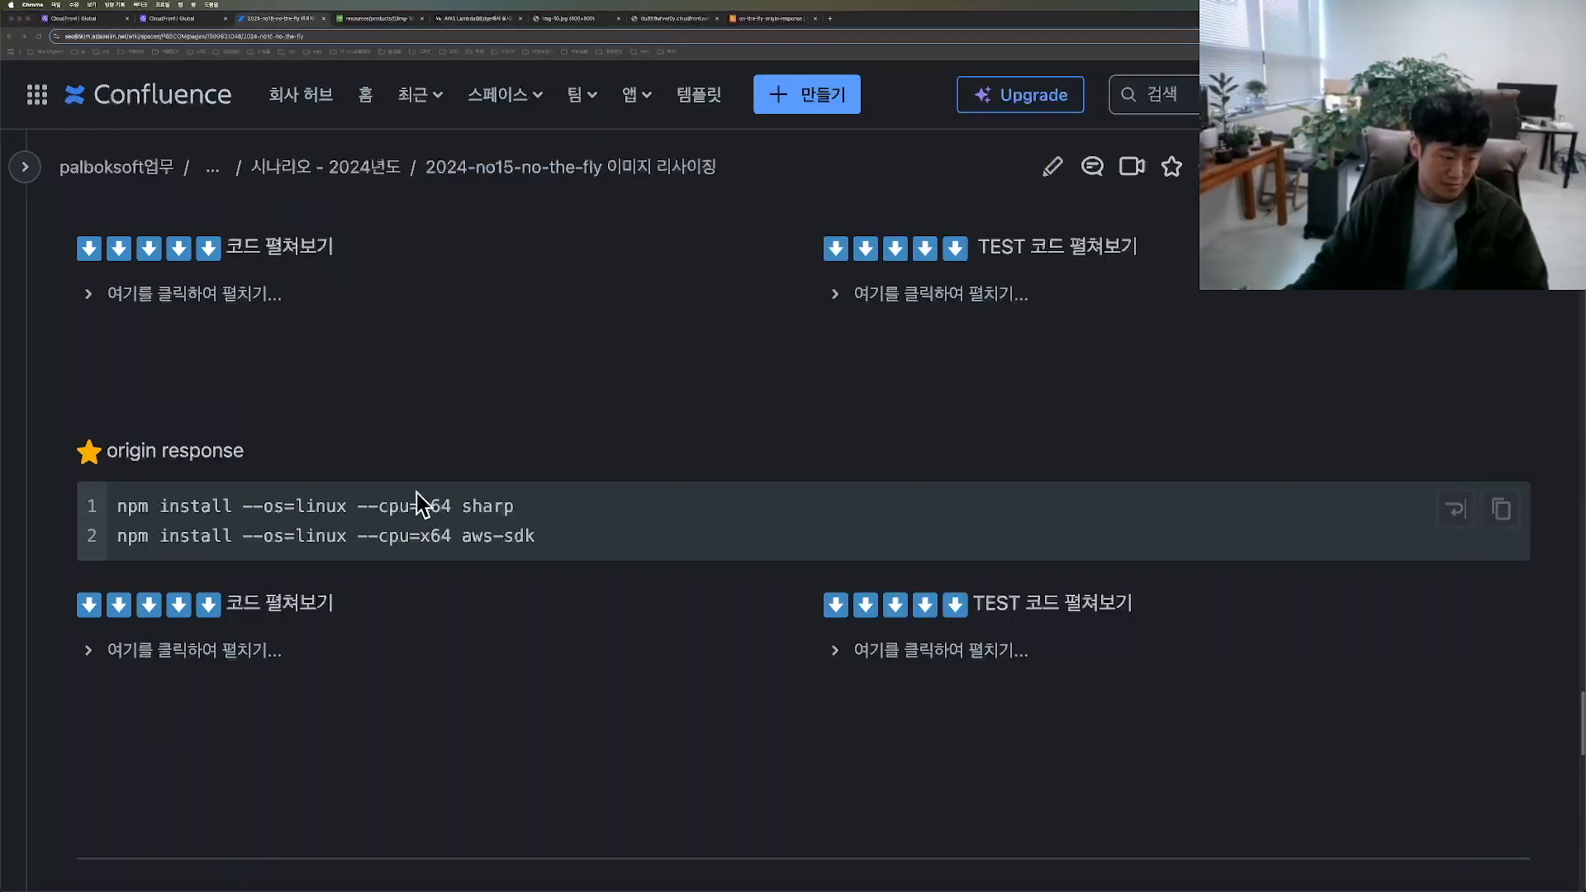
pyautogui.moveTo(244, 505); pyautogui.dragTo(91, 507)
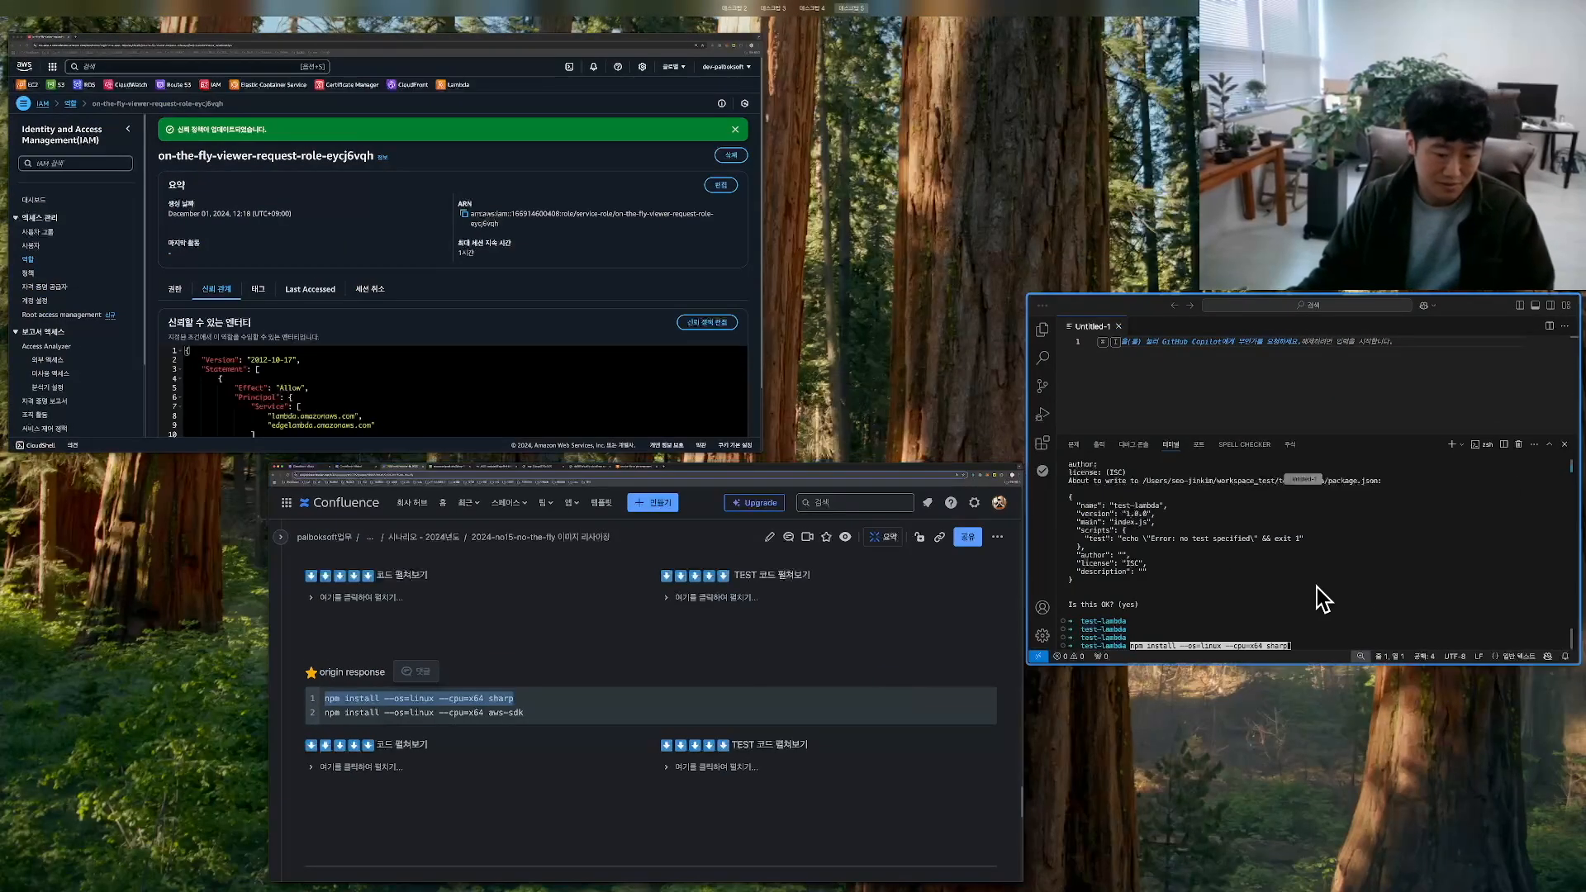
pyautogui.click(1317, 600)
pyautogui.press('Return')
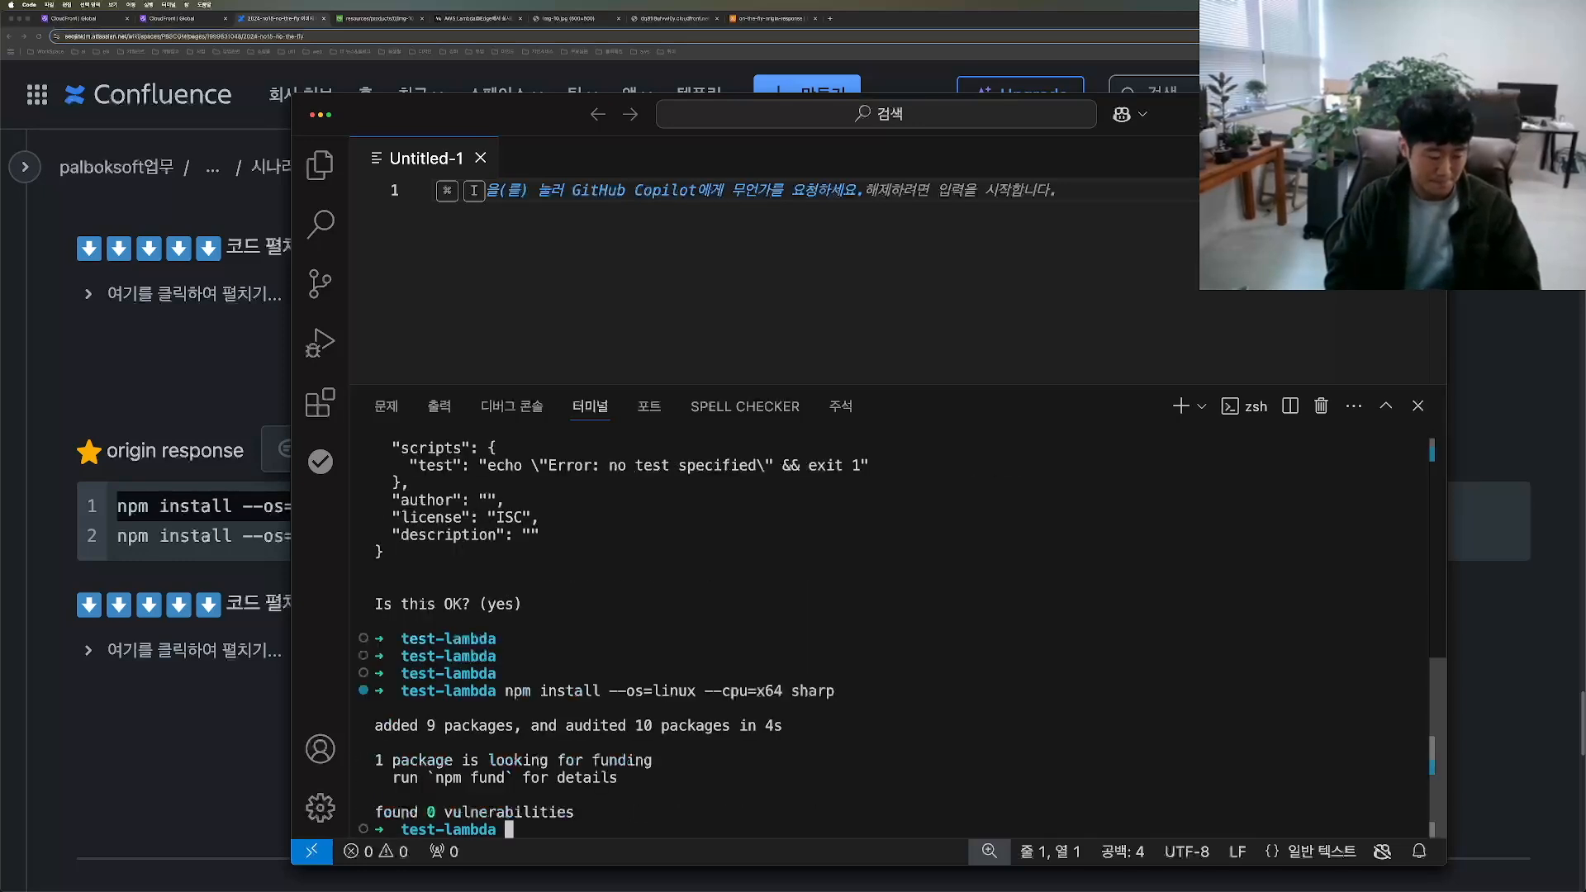
# Step: Install the AWS SDK in test-lambda with npm install --os=linux --cpu=x64 aws-sdk
pyautogui.press('Return')
pyautogui.press('Up')
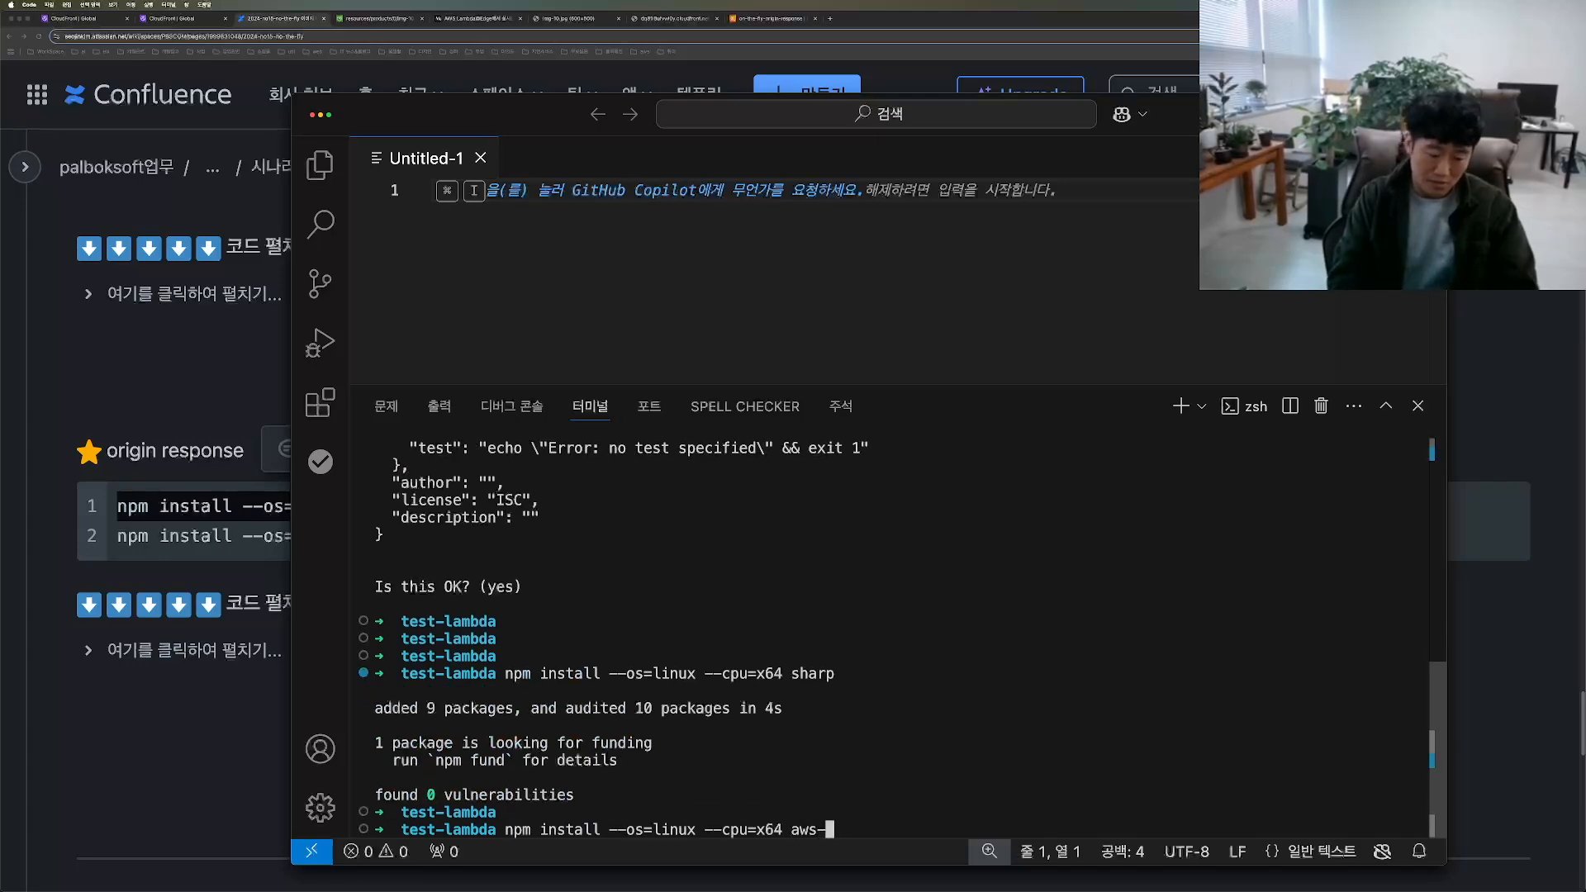
pyautogui.write('aws-sdk')
pyautogui.press('Return')
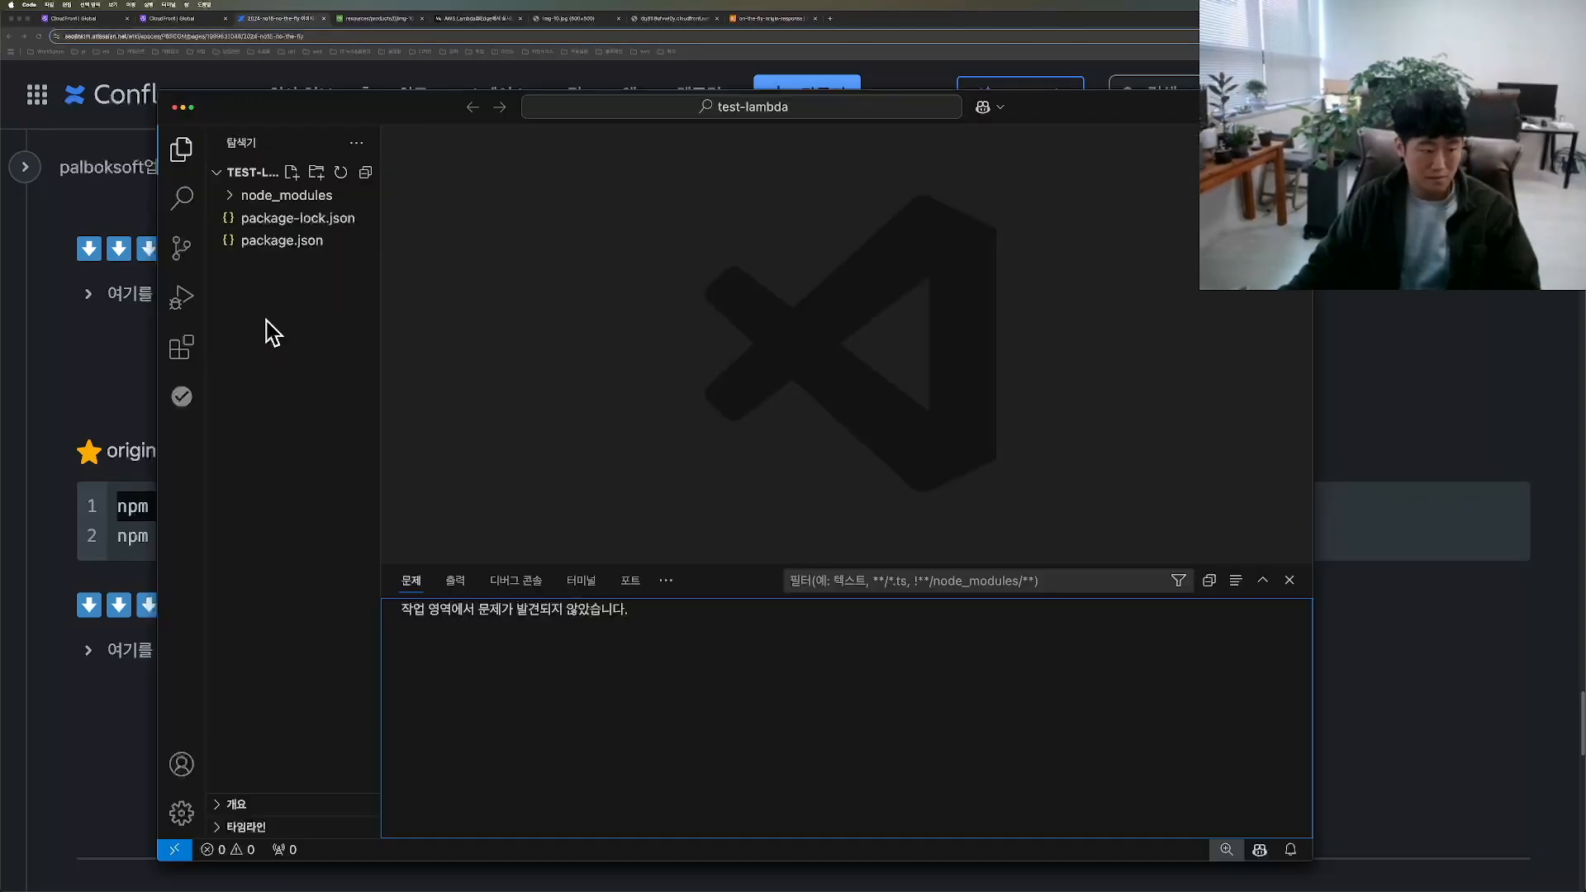
# Step: Create a new file named index.mjs in the test-lambda folder
pyautogui.rightClick(276, 312)
pyautogui.click(291, 317)
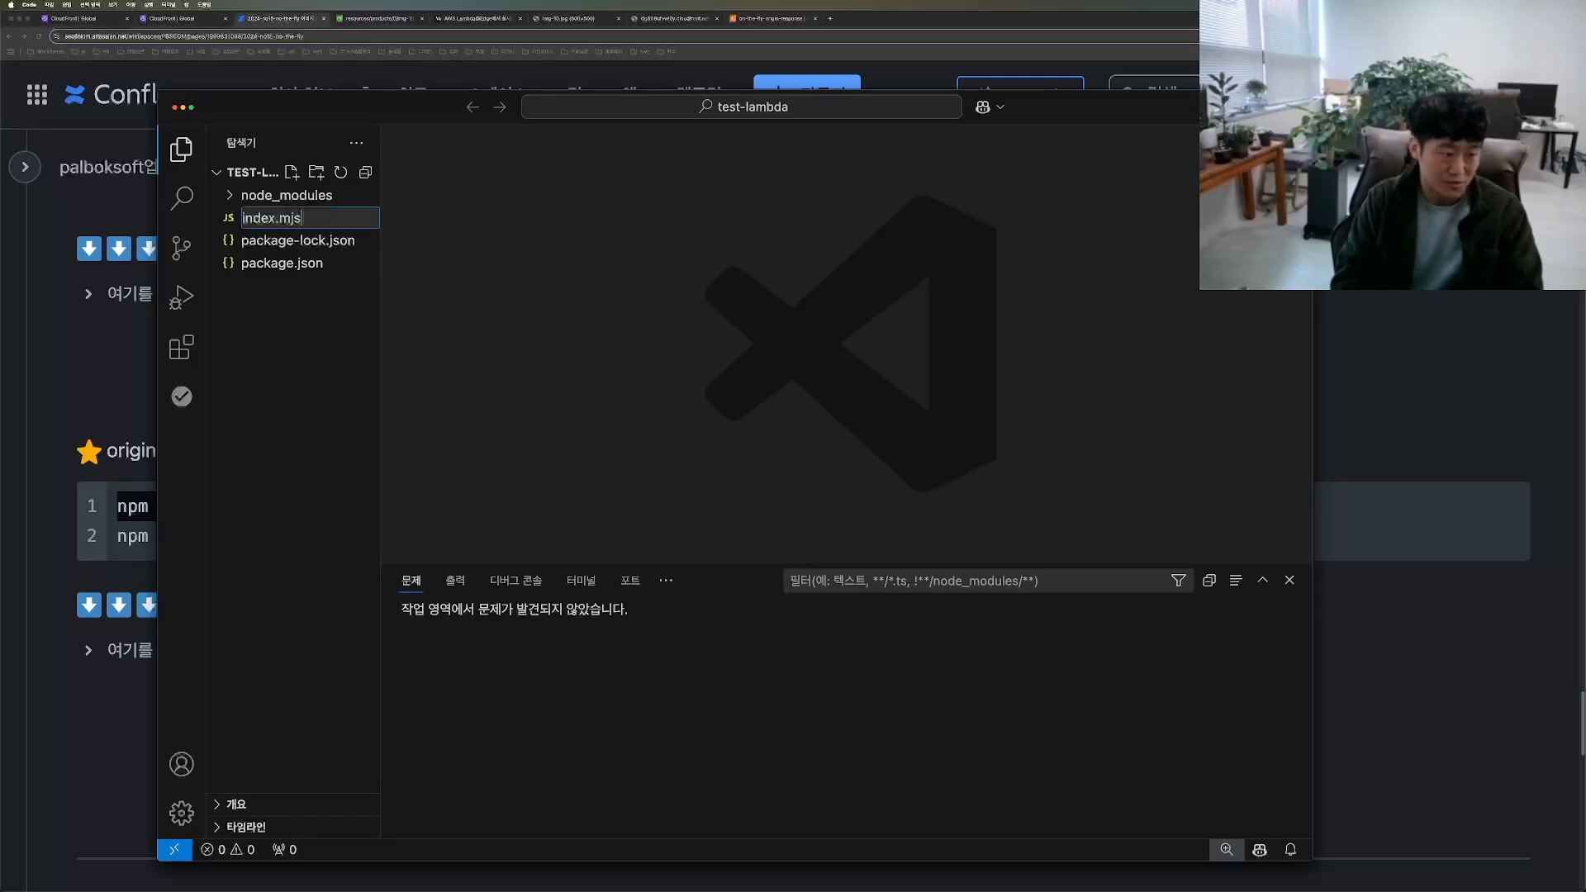
pyautogui.press('Return')
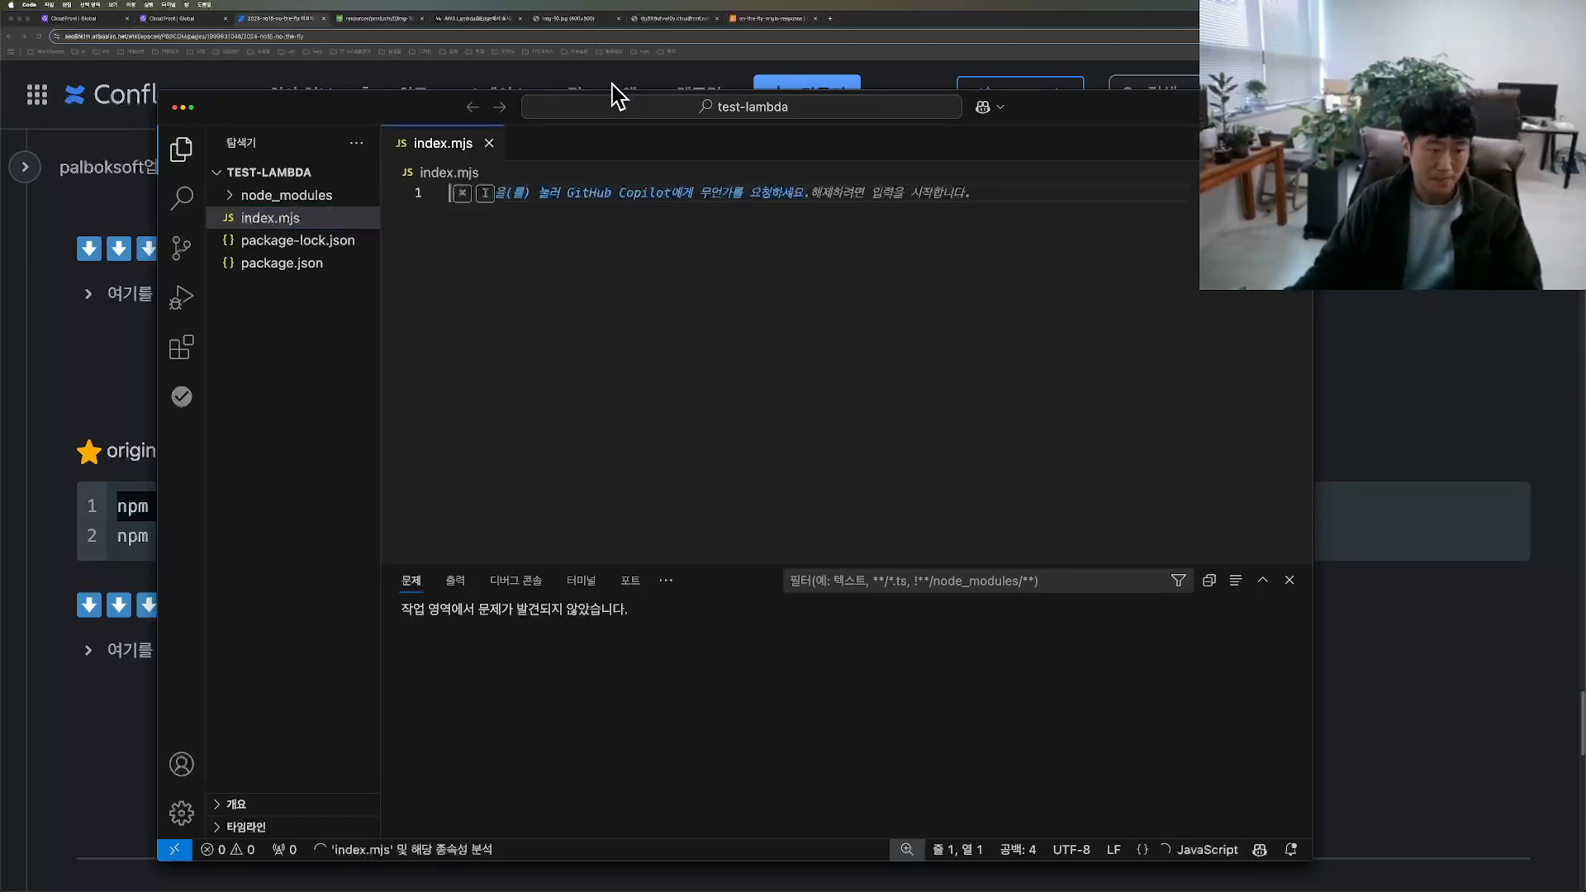
# Step: Copy the full origin response code from the Confluence document and paste it into index.mjs in VS Code
pyautogui.click(149, 666)
pyautogui.click(216, 657)
pyautogui.scroll(-3, 423, 679)
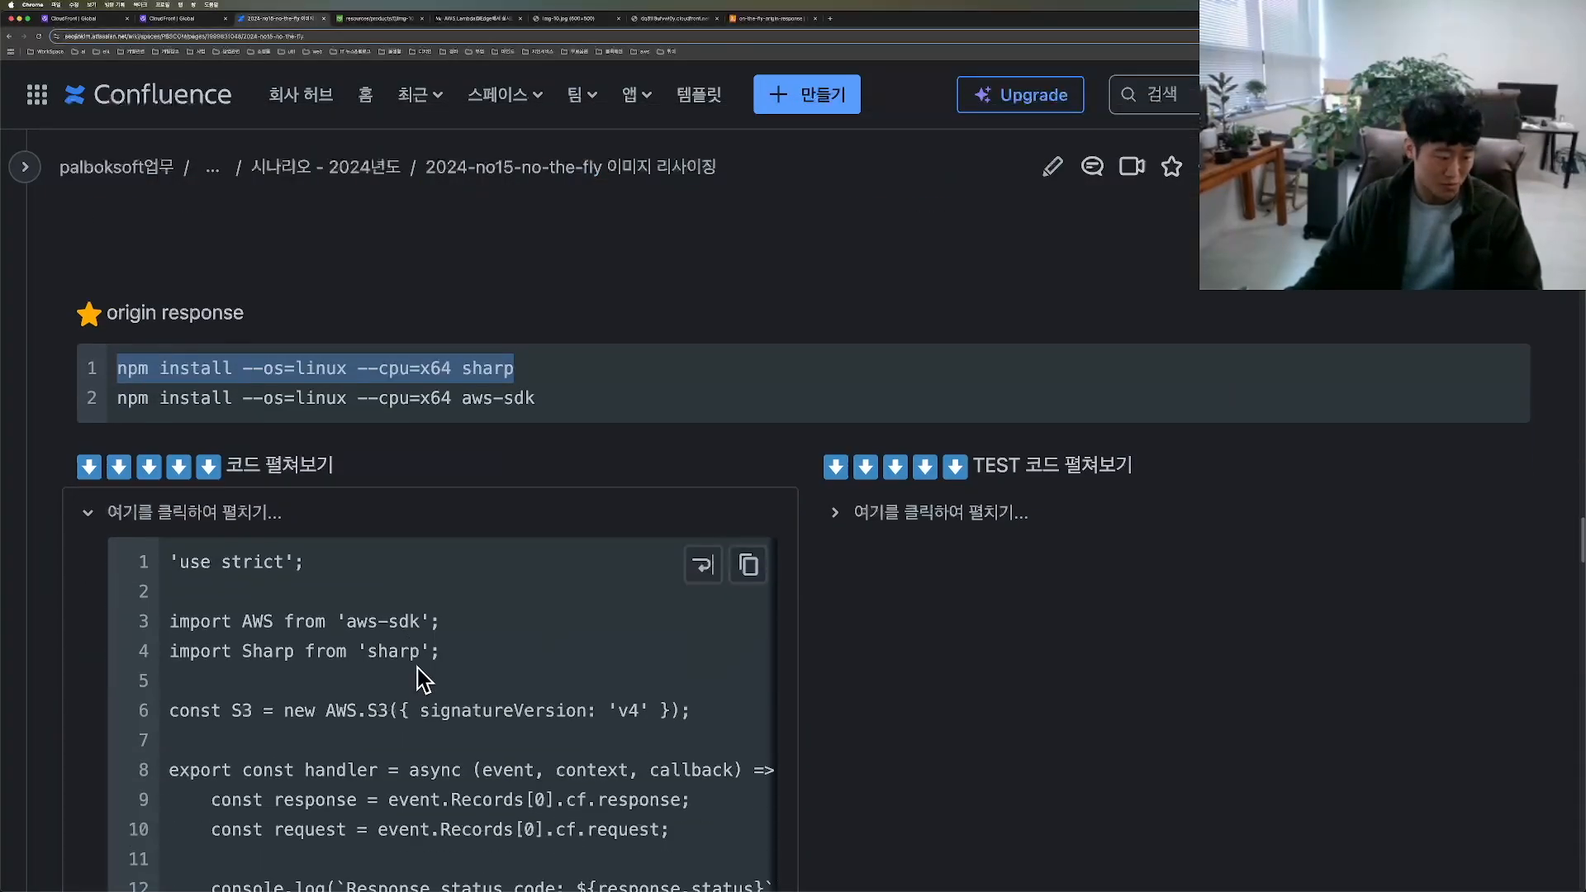
pyautogui.scroll(-3, 591, 573)
pyautogui.click(747, 410)
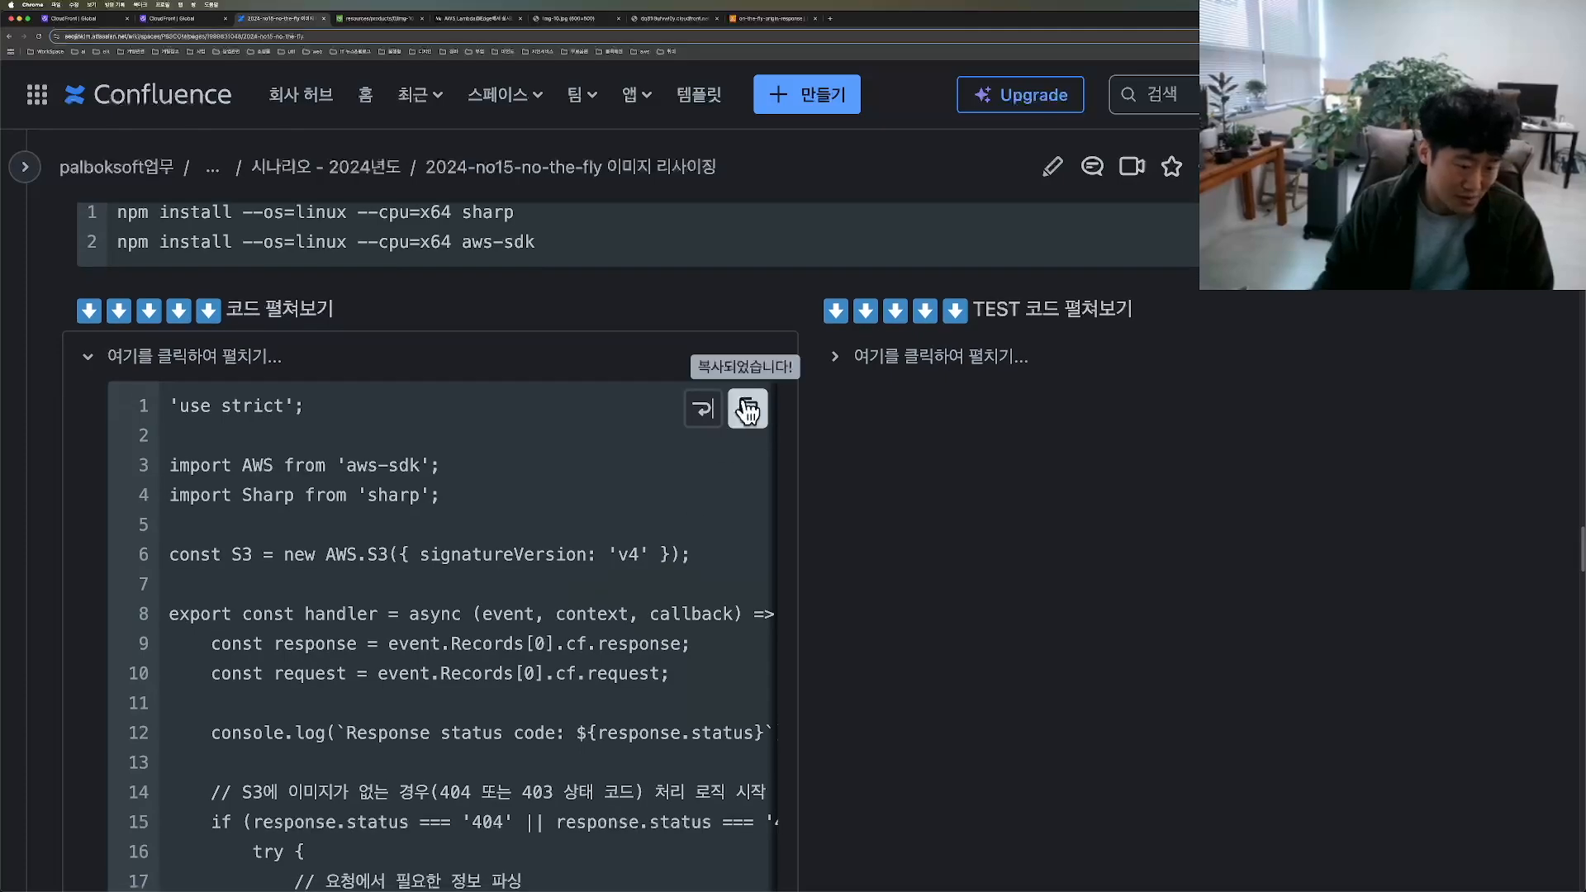
pyautogui.hotkey('ctrl', 'Up')
pyautogui.click(471, 647)
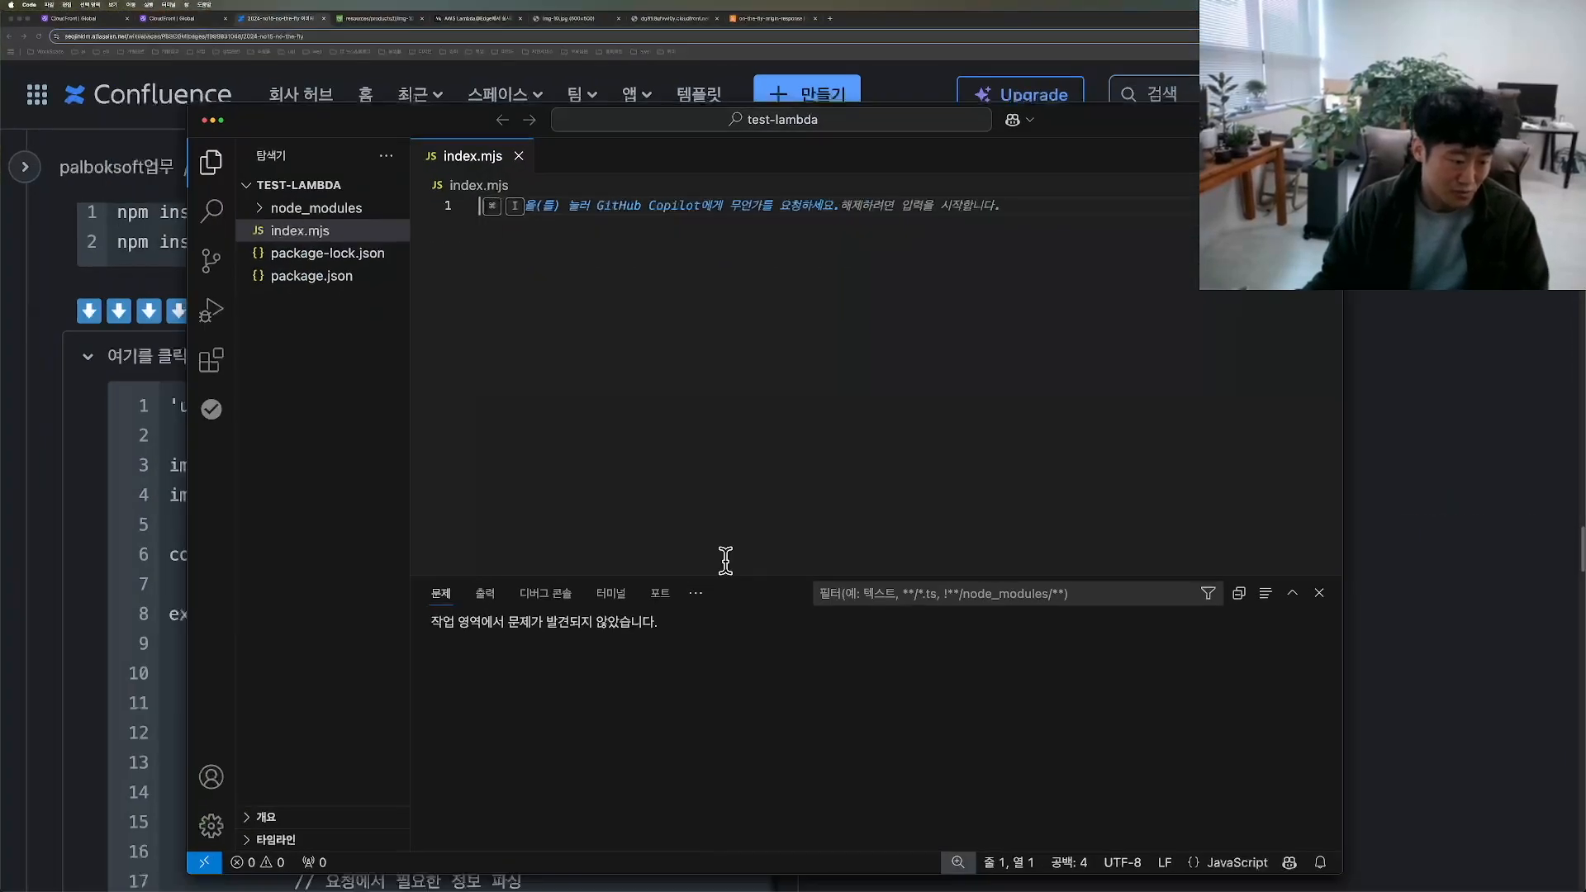
pyautogui.press('super+v')
# Step: In Finder, compress index.mjs, node_modules, package-lock.json and package.json from test-lambda into one zip archive
pyautogui.moveTo(162, 284)
pyautogui.mouseDown()
pyautogui.moveTo(107, 239)
pyautogui.moveTo(200, 297)
pyautogui.mouseUp()
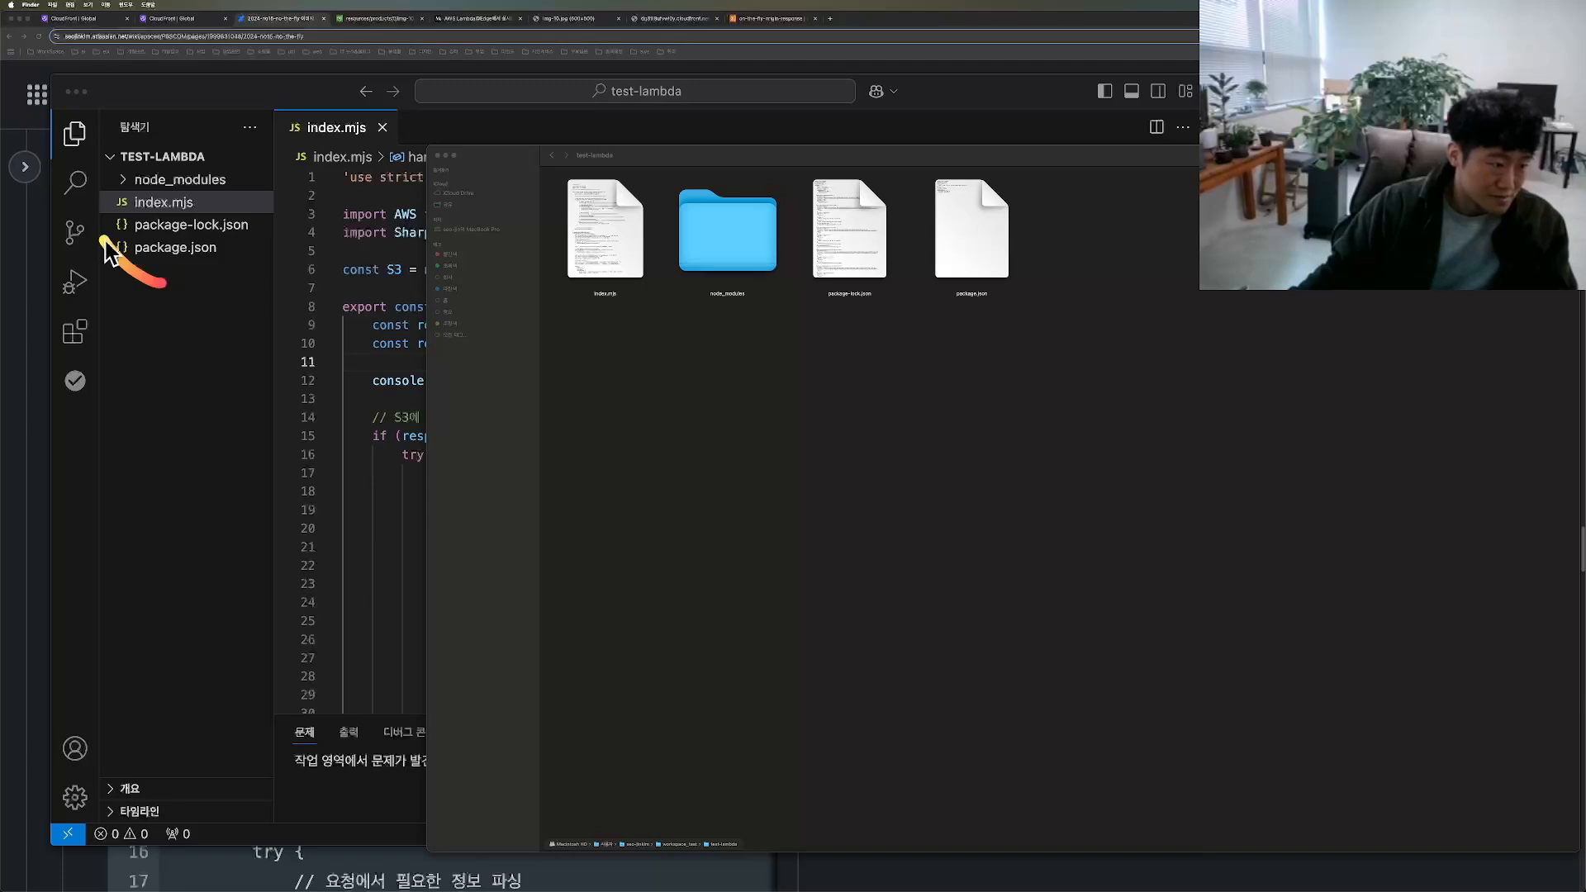
pyautogui.moveTo(581, 281)
pyautogui.mouseDown()
pyautogui.moveTo(1133, 301)
pyautogui.moveTo(754, 361)
pyautogui.mouseUp()
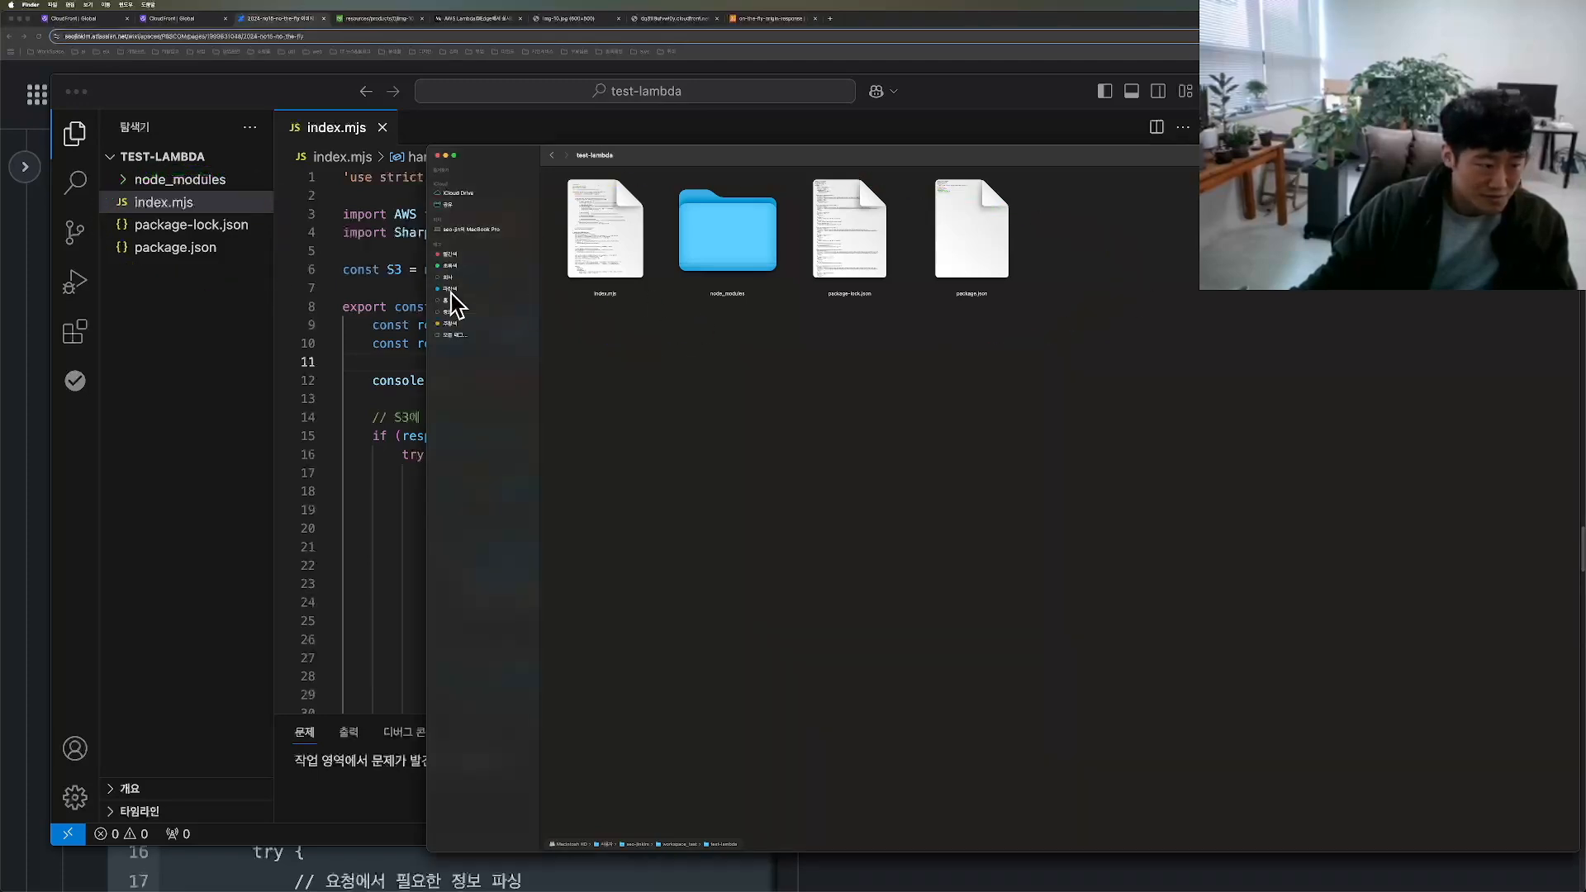
pyautogui.moveTo(1140, 297); pyautogui.dragTo(586, 207)
pyautogui.rightClick(603, 219)
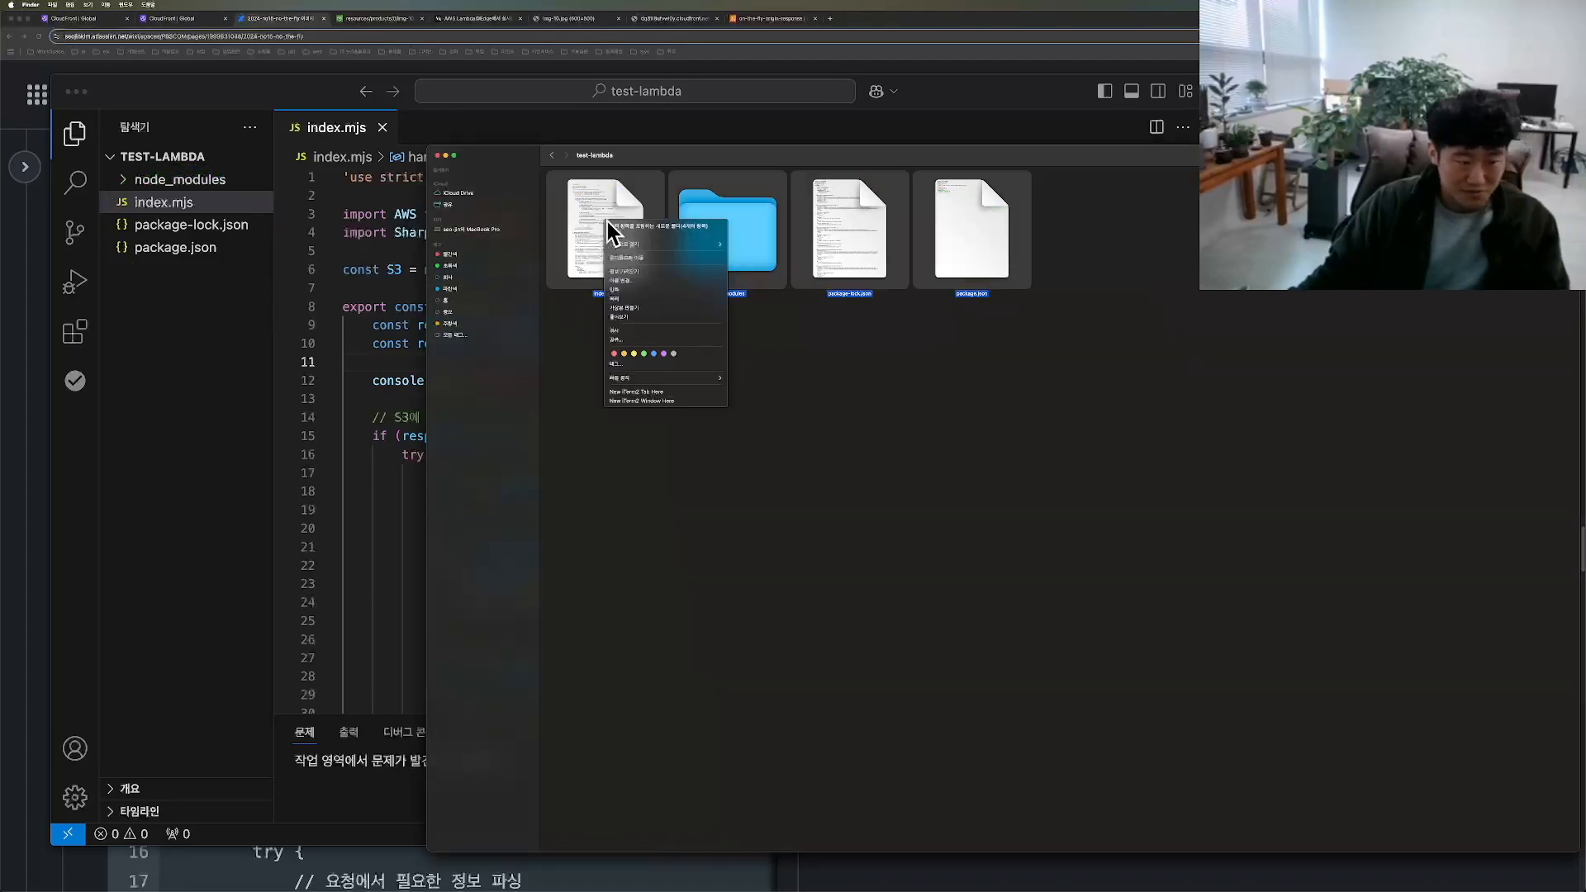
pyautogui.click(630, 289)
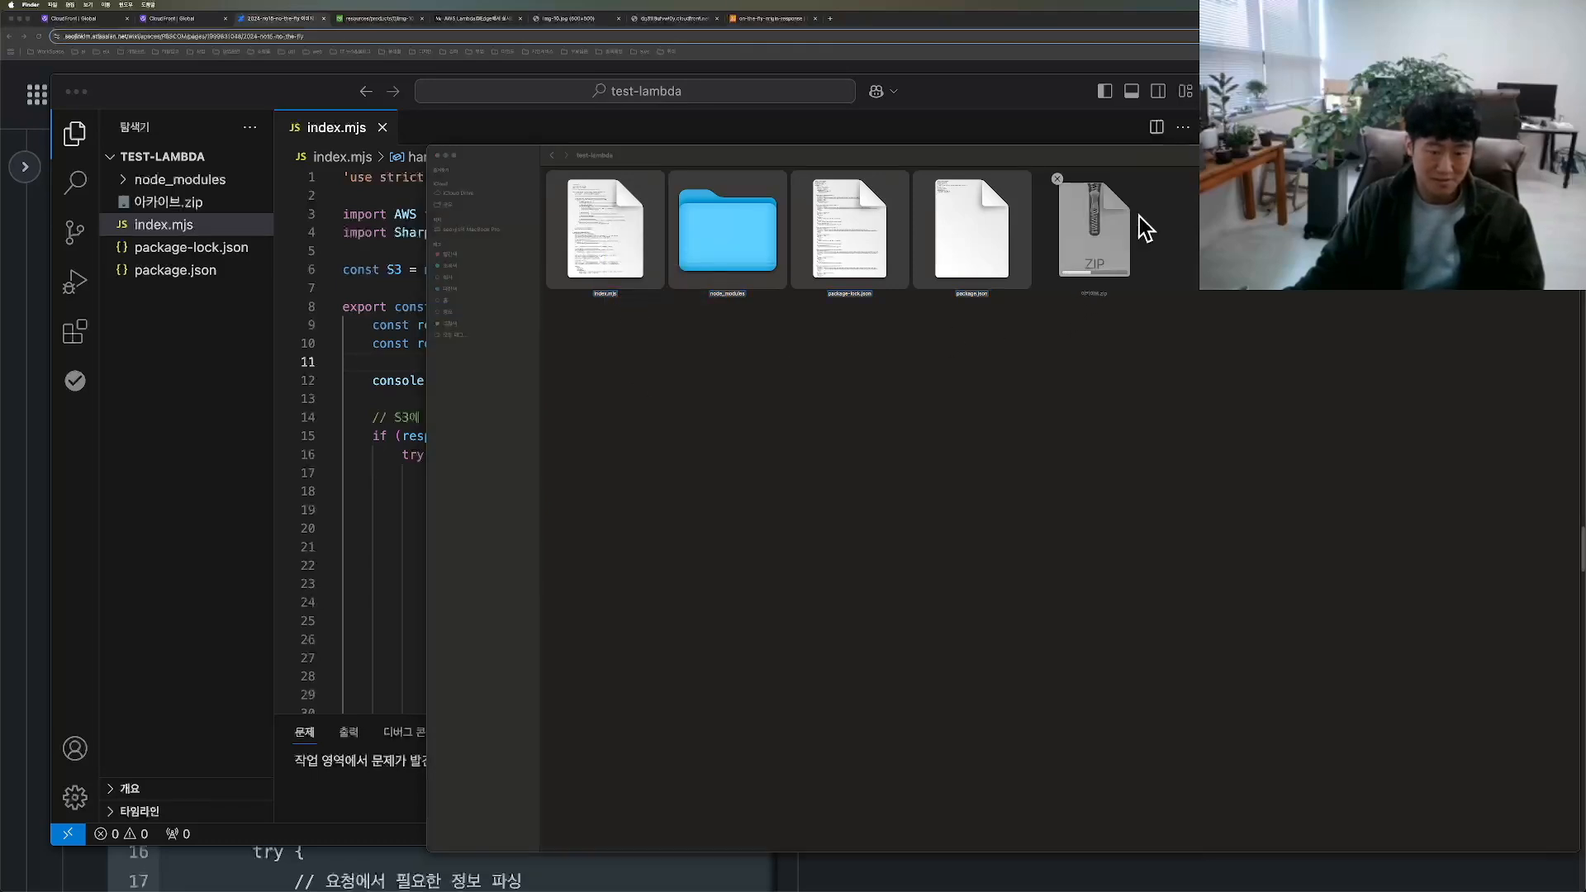
pyautogui.moveTo(429, 146); pyautogui.dragTo(776, 150)
pyautogui.moveTo(1022, 346); pyautogui.dragTo(1043, 469)
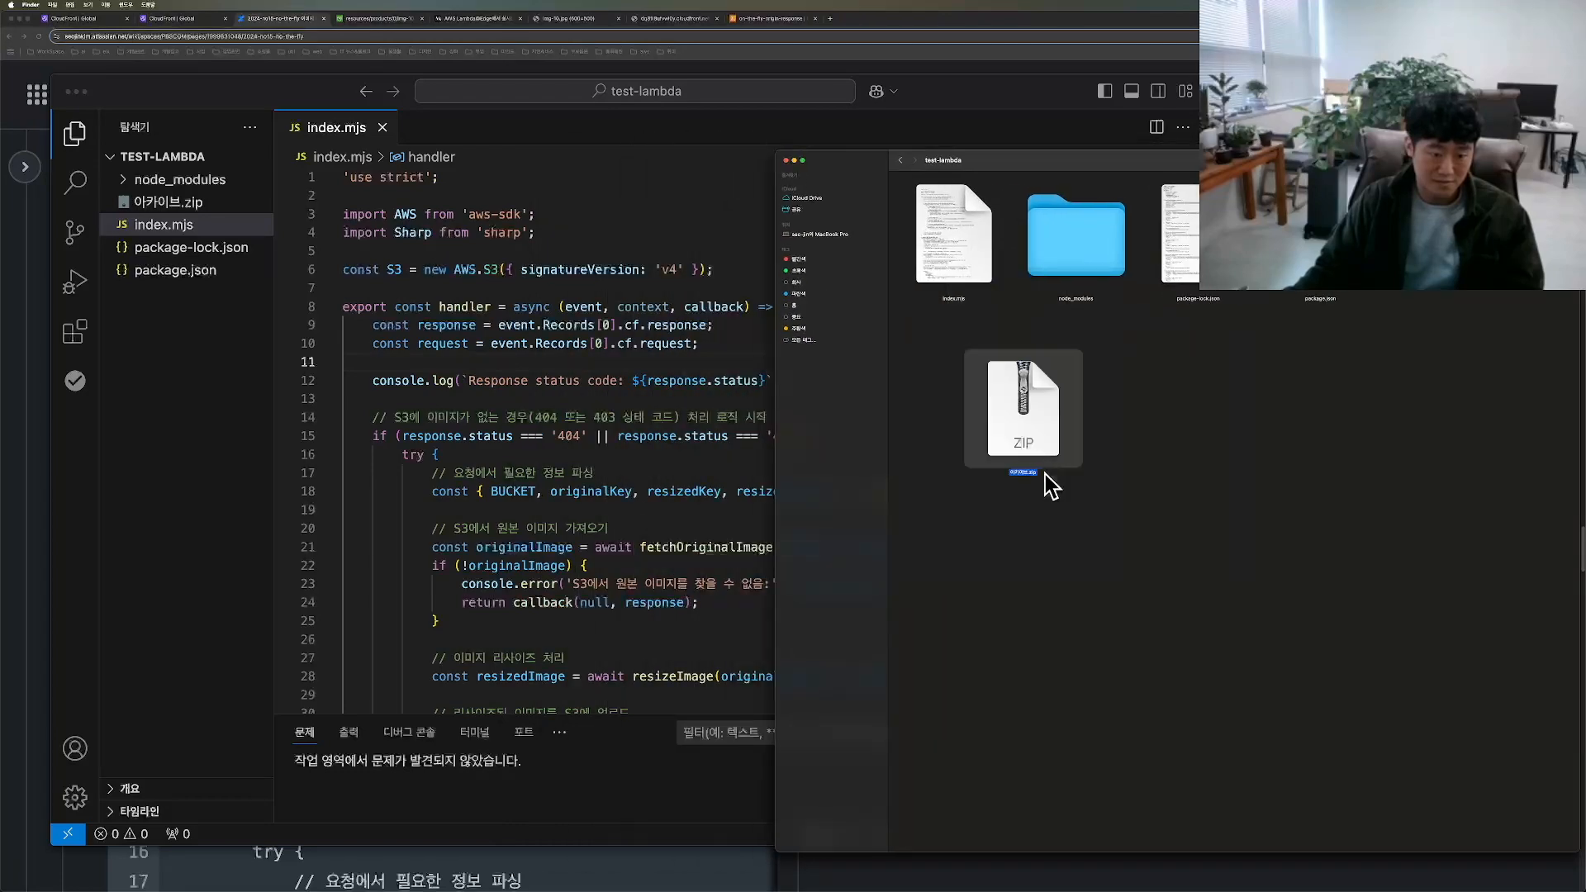
# Step: Switch to the AWS Lambda console and upload 아카이브.zip as the code of on-the-fly-origin-response, saving the upload
pyautogui.click(747, 17)
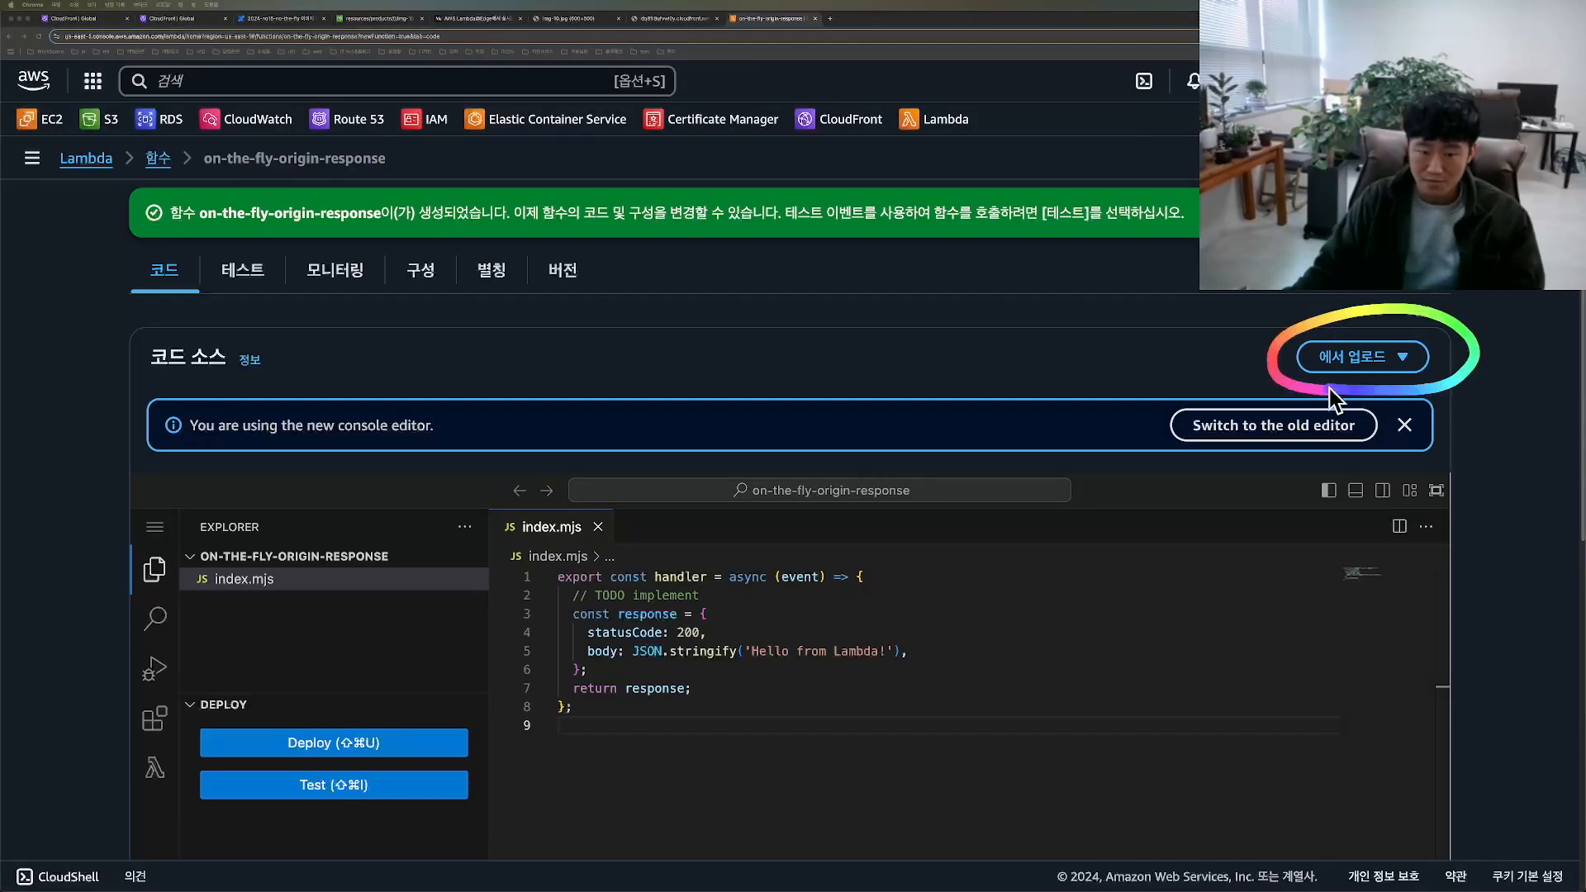
pyautogui.click(1393, 351)
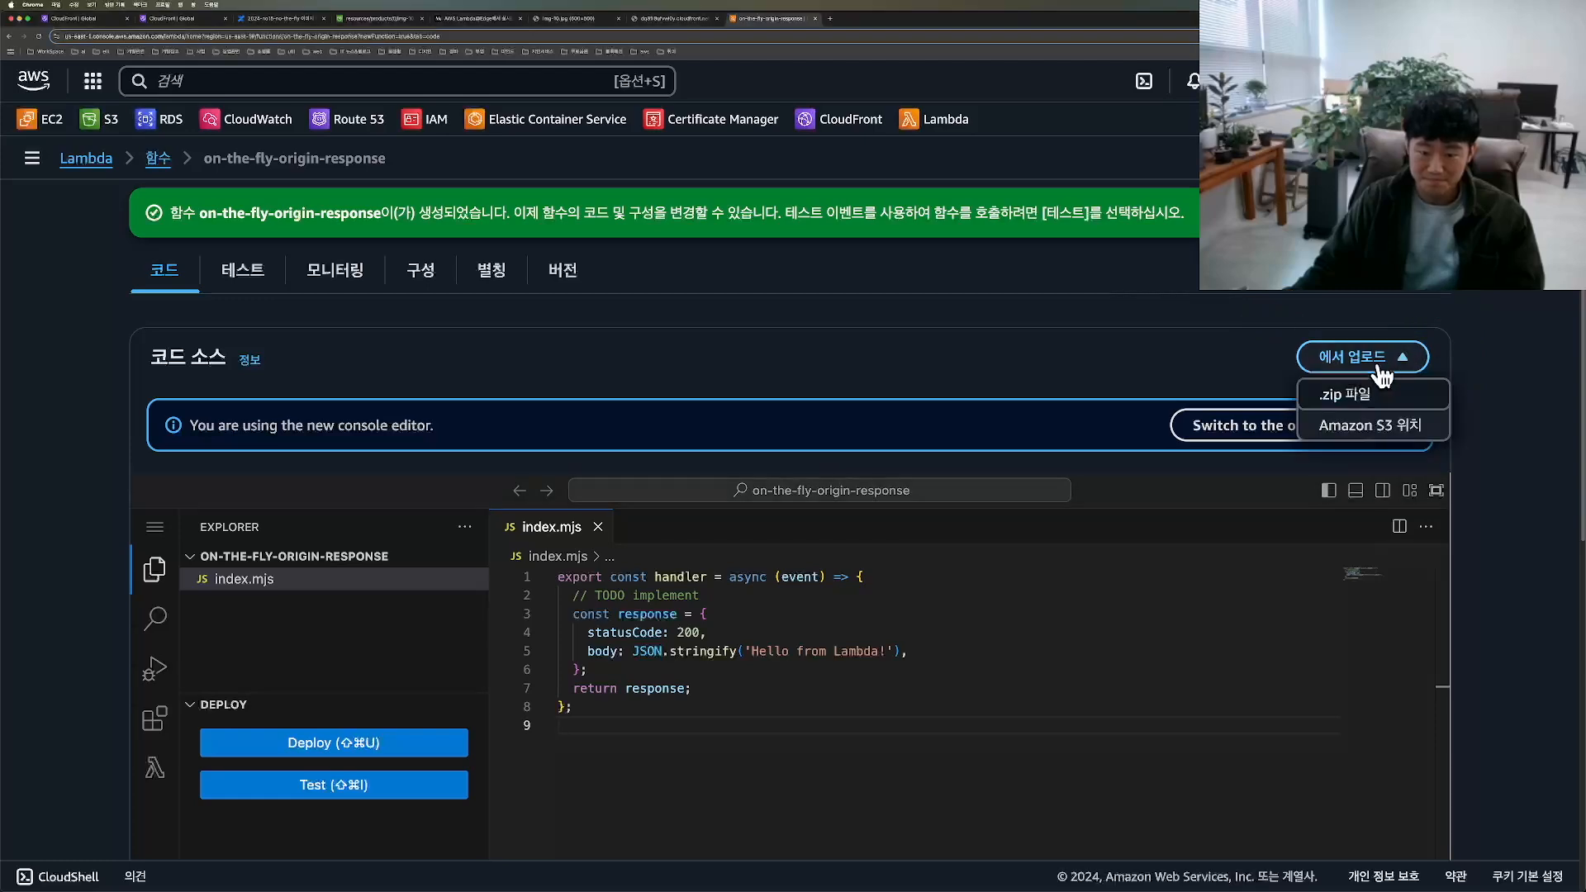
pyautogui.click(1344, 397)
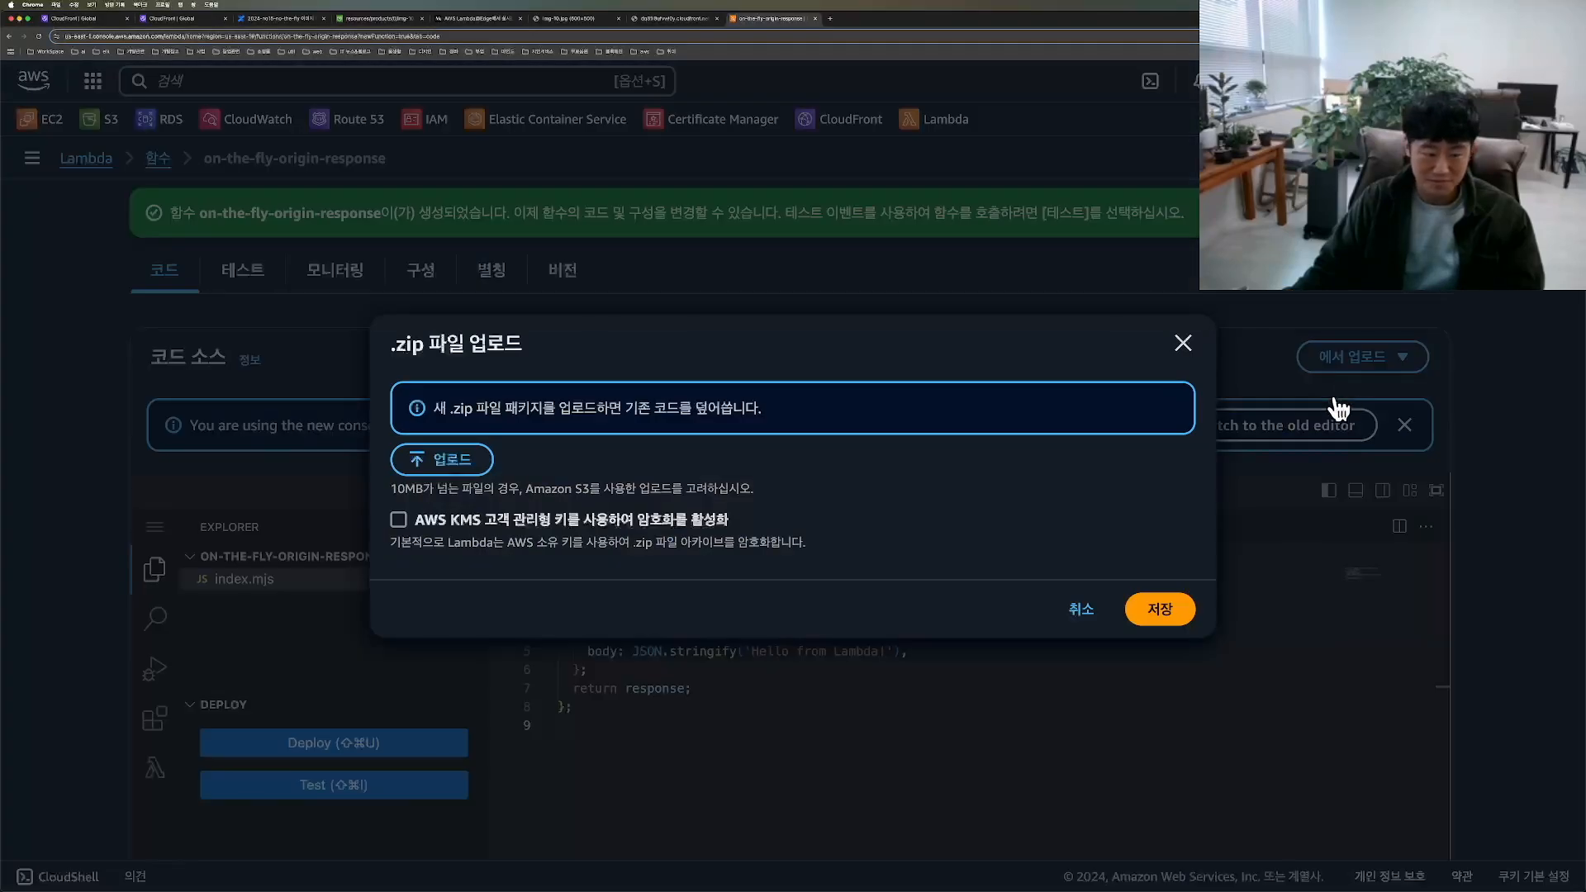
pyautogui.click(488, 461)
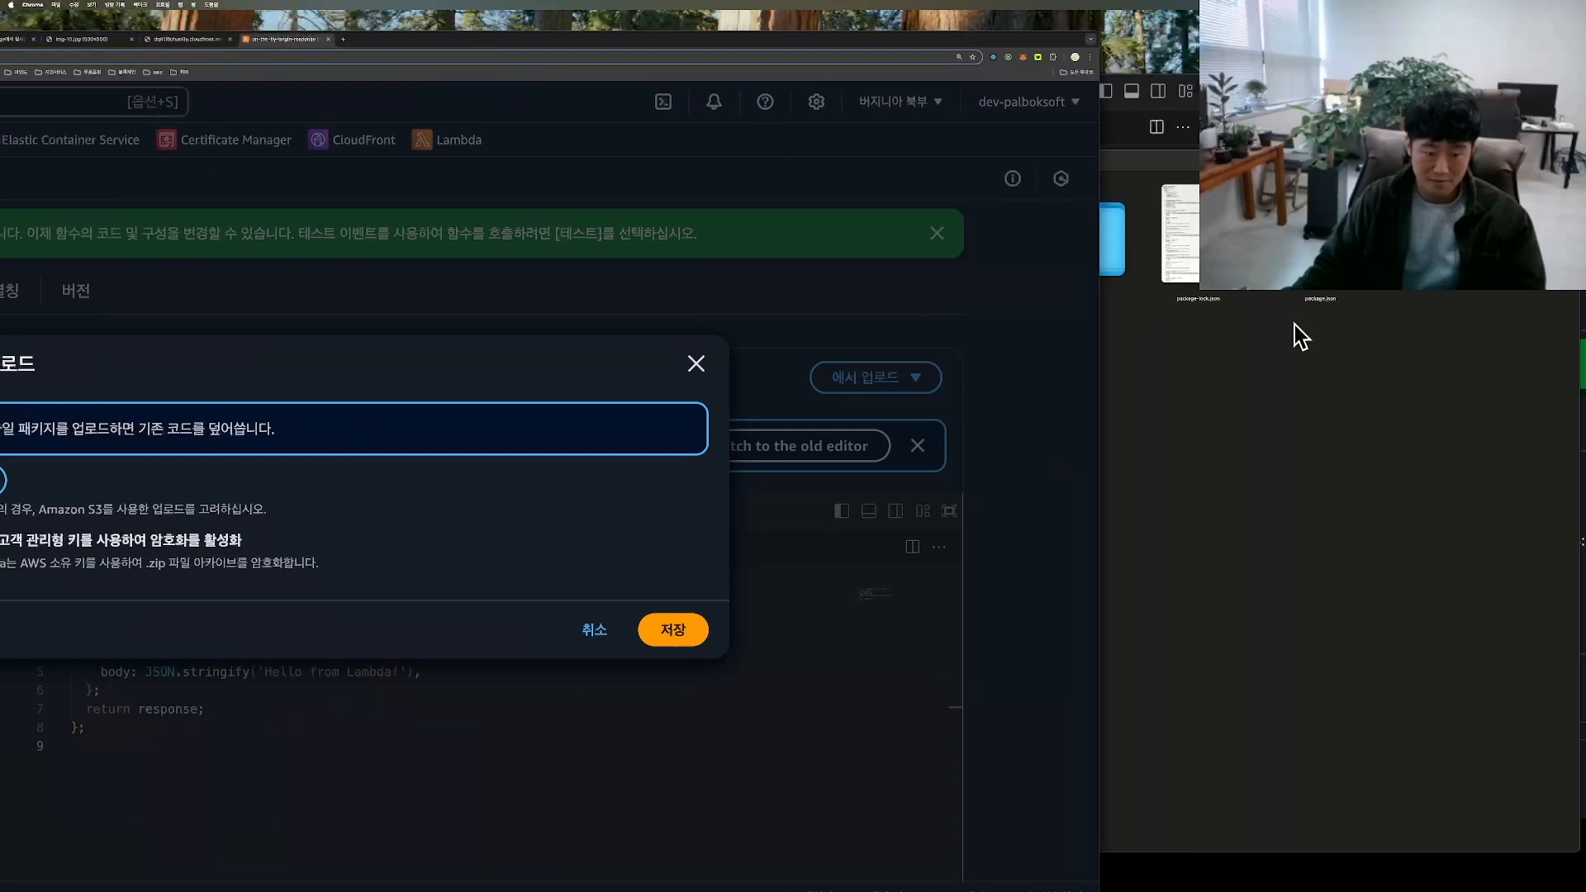
pyautogui.click(1186, 419)
pyautogui.moveTo(1013, 426); pyautogui.dragTo(280, 464)
pyautogui.moveTo(760, 38)
pyautogui.mouseDown()
pyautogui.moveTo(1087, 25)
pyautogui.moveTo(1072, 23)
pyautogui.mouseUp()
pyautogui.moveTo(1124, 684)
pyautogui.mouseDown()
pyautogui.moveTo(1222, 558)
pyautogui.moveTo(1064, 660)
pyautogui.mouseUp()
pyautogui.click(1160, 649)
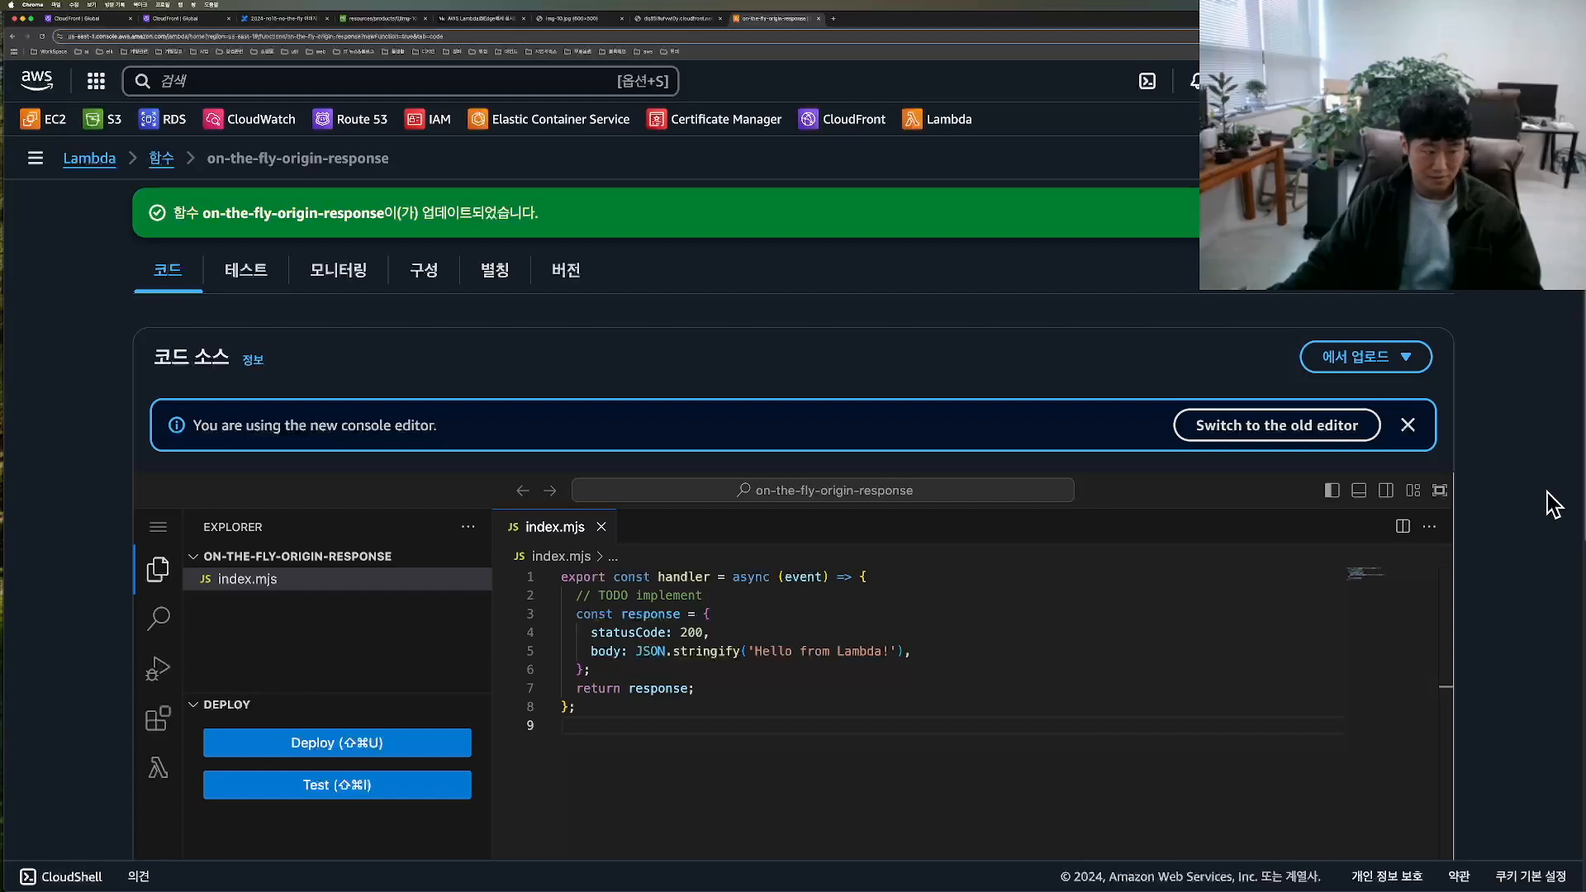
# Step: Reload the on-the-fly-origin-response page and examine its uploaded files and the index.mjs code
pyautogui.press('super+r')
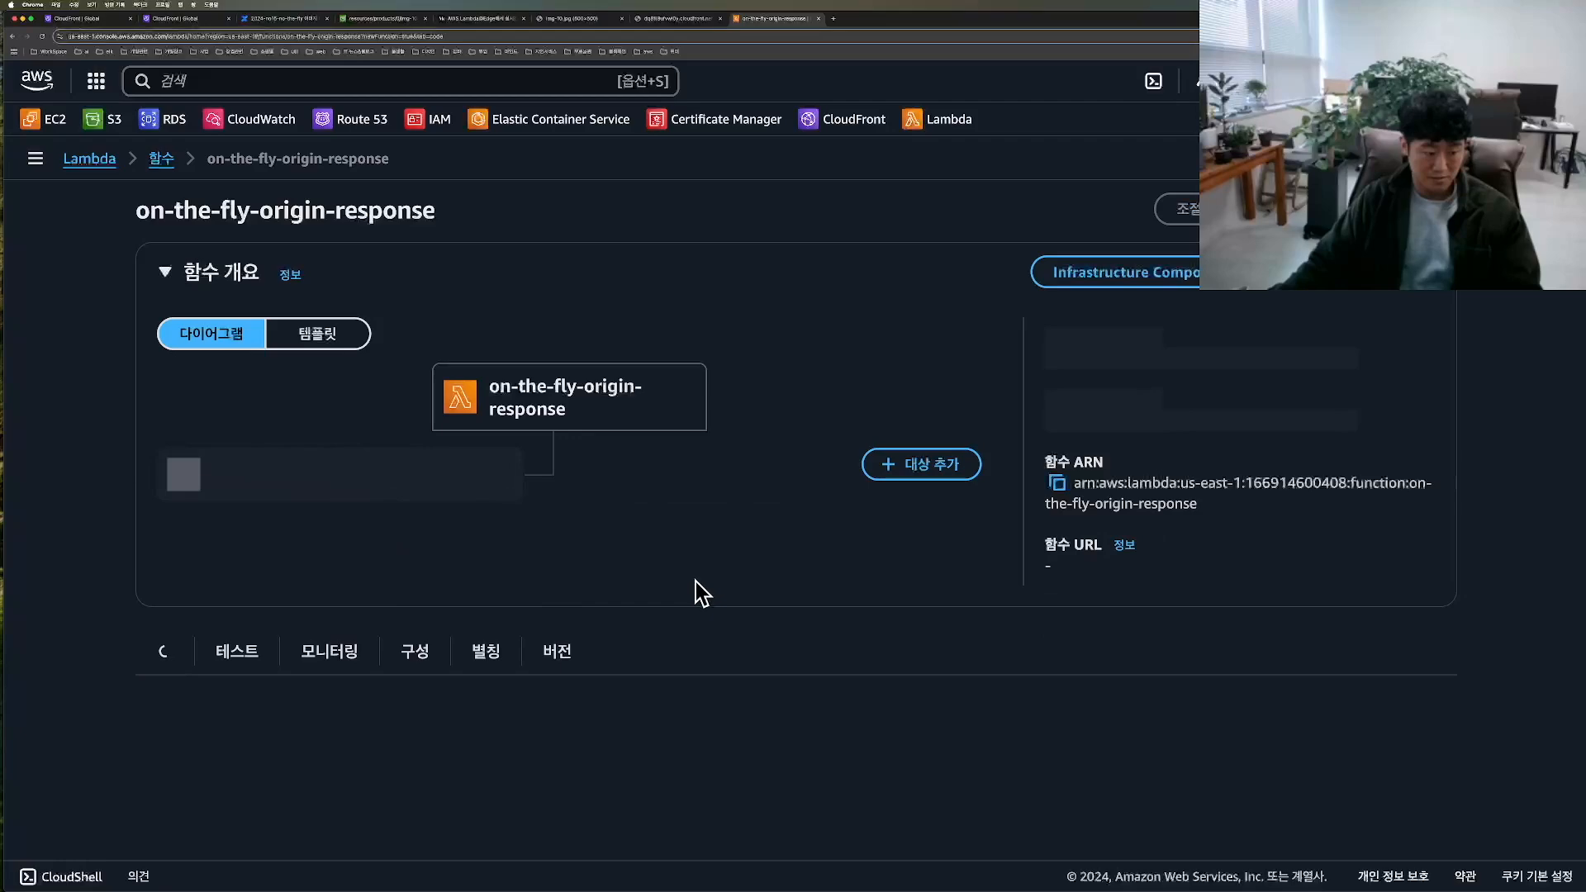
pyautogui.scroll(-4, 637, 630)
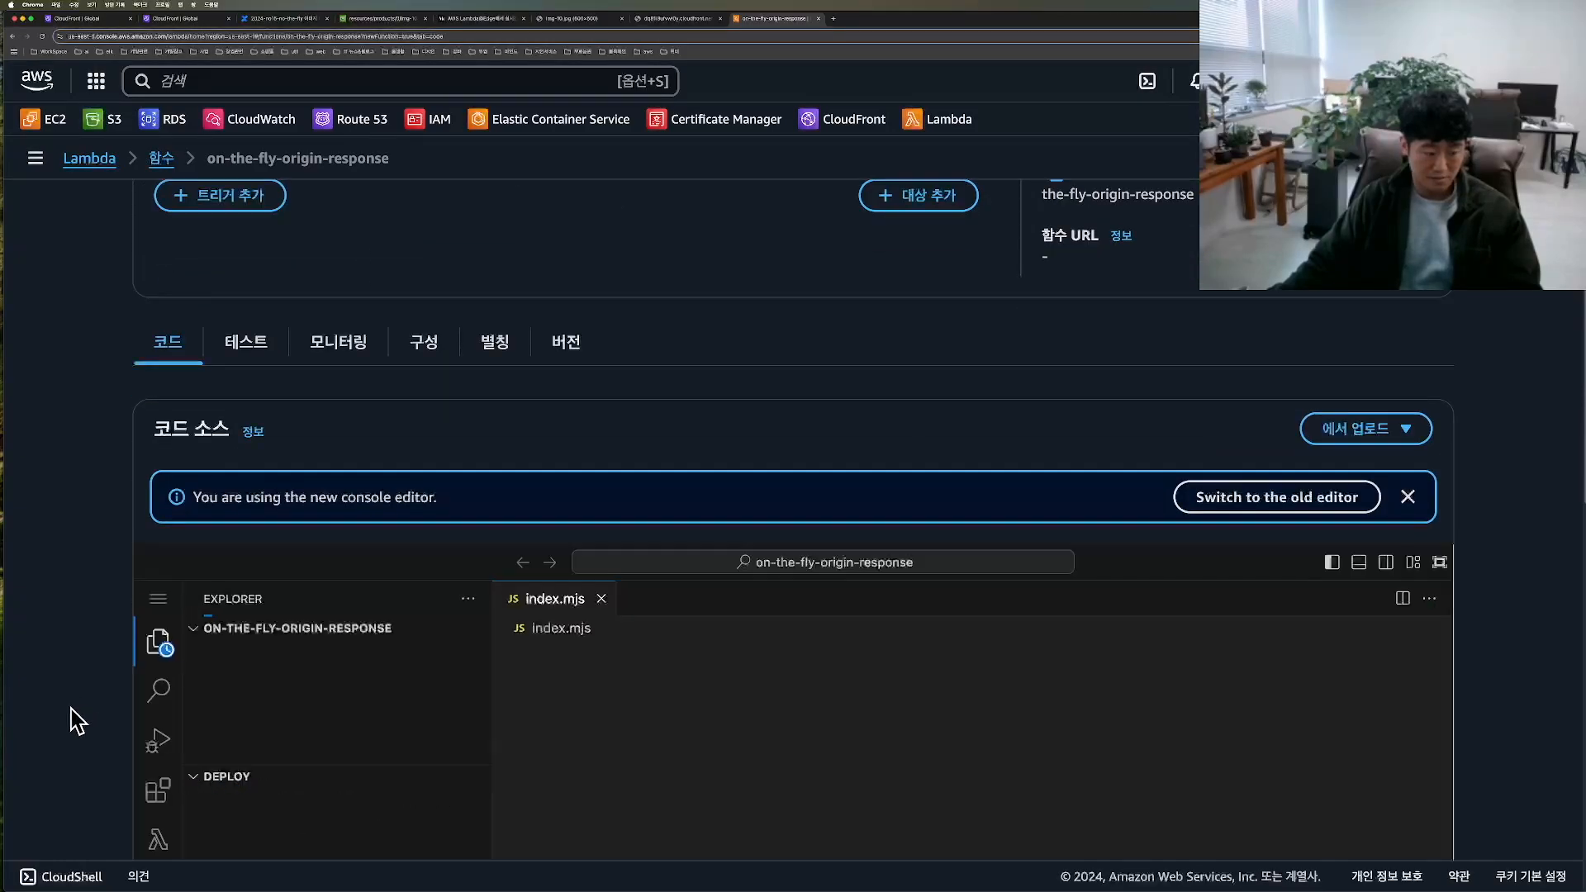
pyautogui.scroll(-3, 71, 710)
pyautogui.scroll(-2, 71, 718)
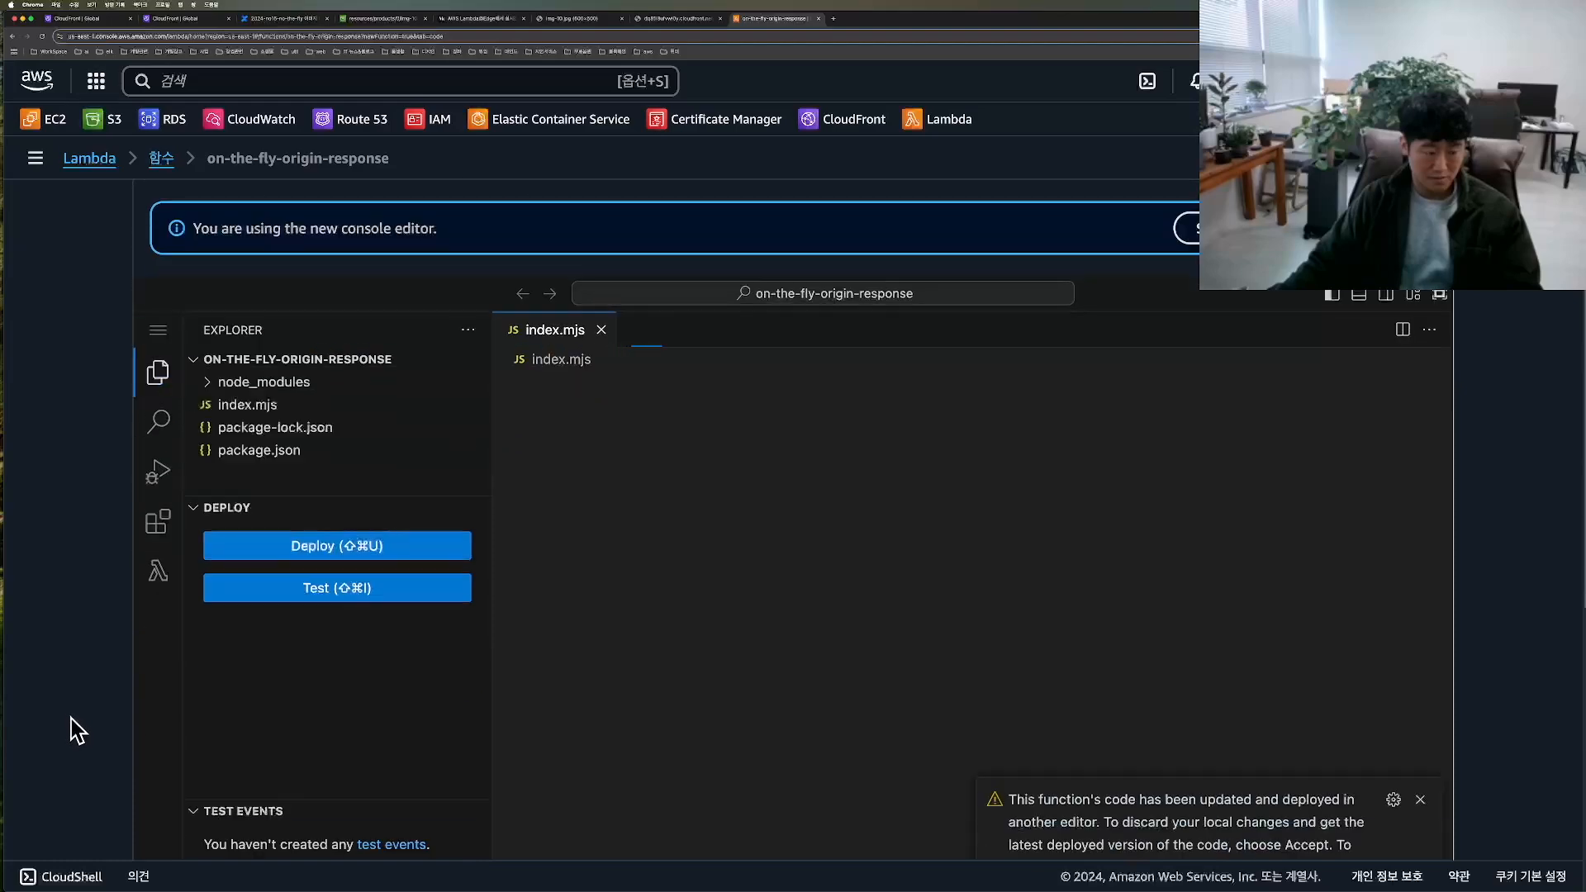
pyautogui.scroll(-1, 71, 719)
pyautogui.scroll(-1, 71, 719)
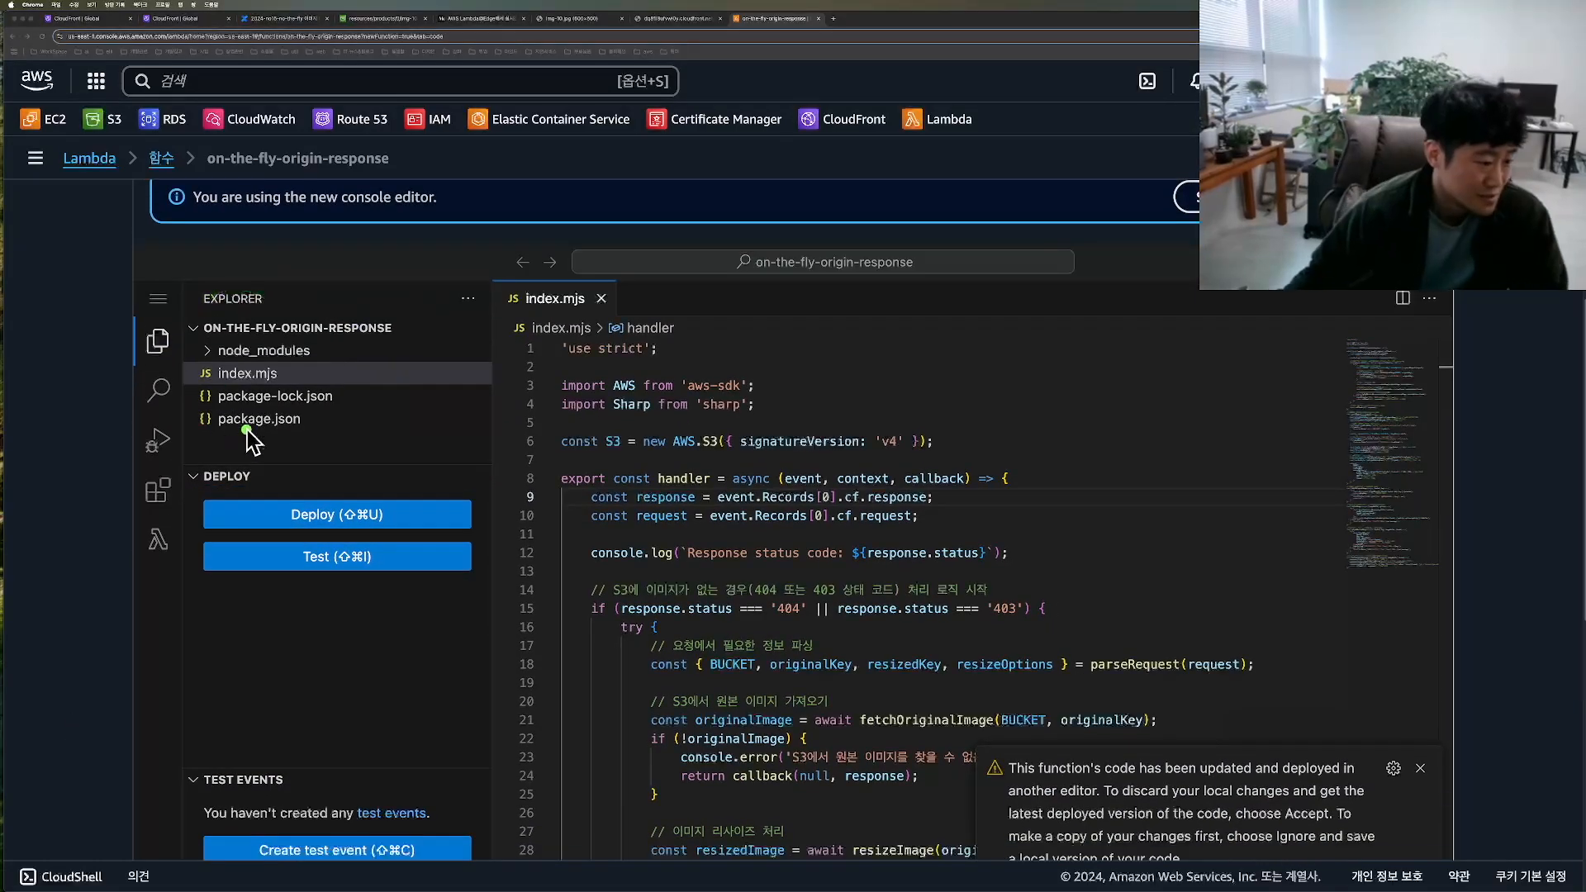
pyautogui.moveTo(203, 291)
pyautogui.mouseDown()
pyautogui.moveTo(389, 443)
pyautogui.moveTo(220, 484)
pyautogui.mouseUp()
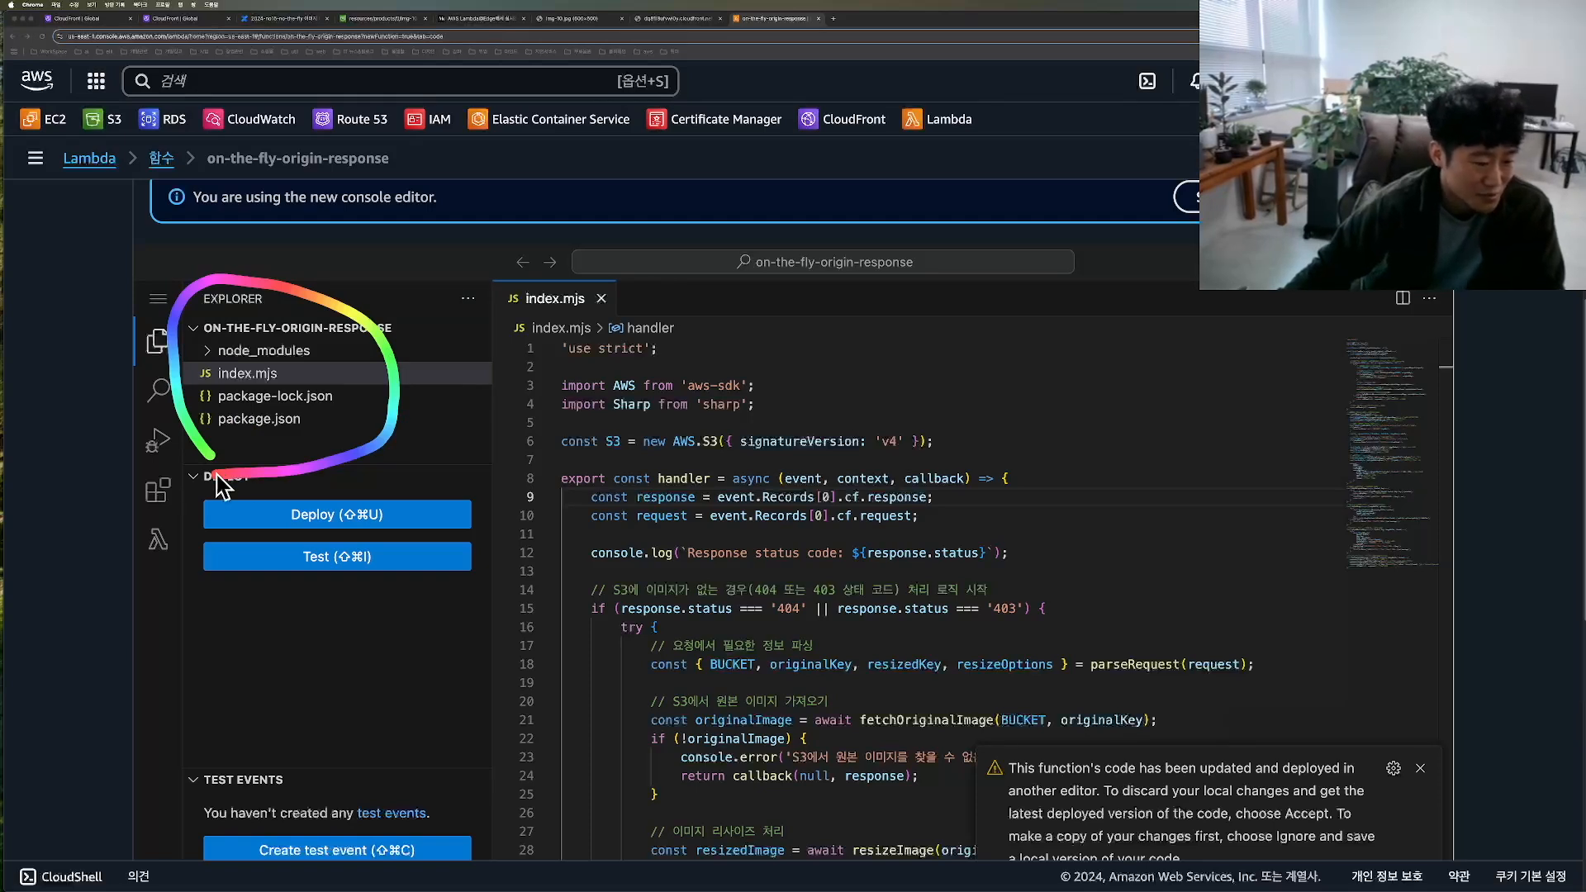
pyautogui.moveTo(219, 484)
pyautogui.mouseDown()
pyautogui.moveTo(376, 285)
pyautogui.moveTo(246, 483)
pyautogui.mouseUp()
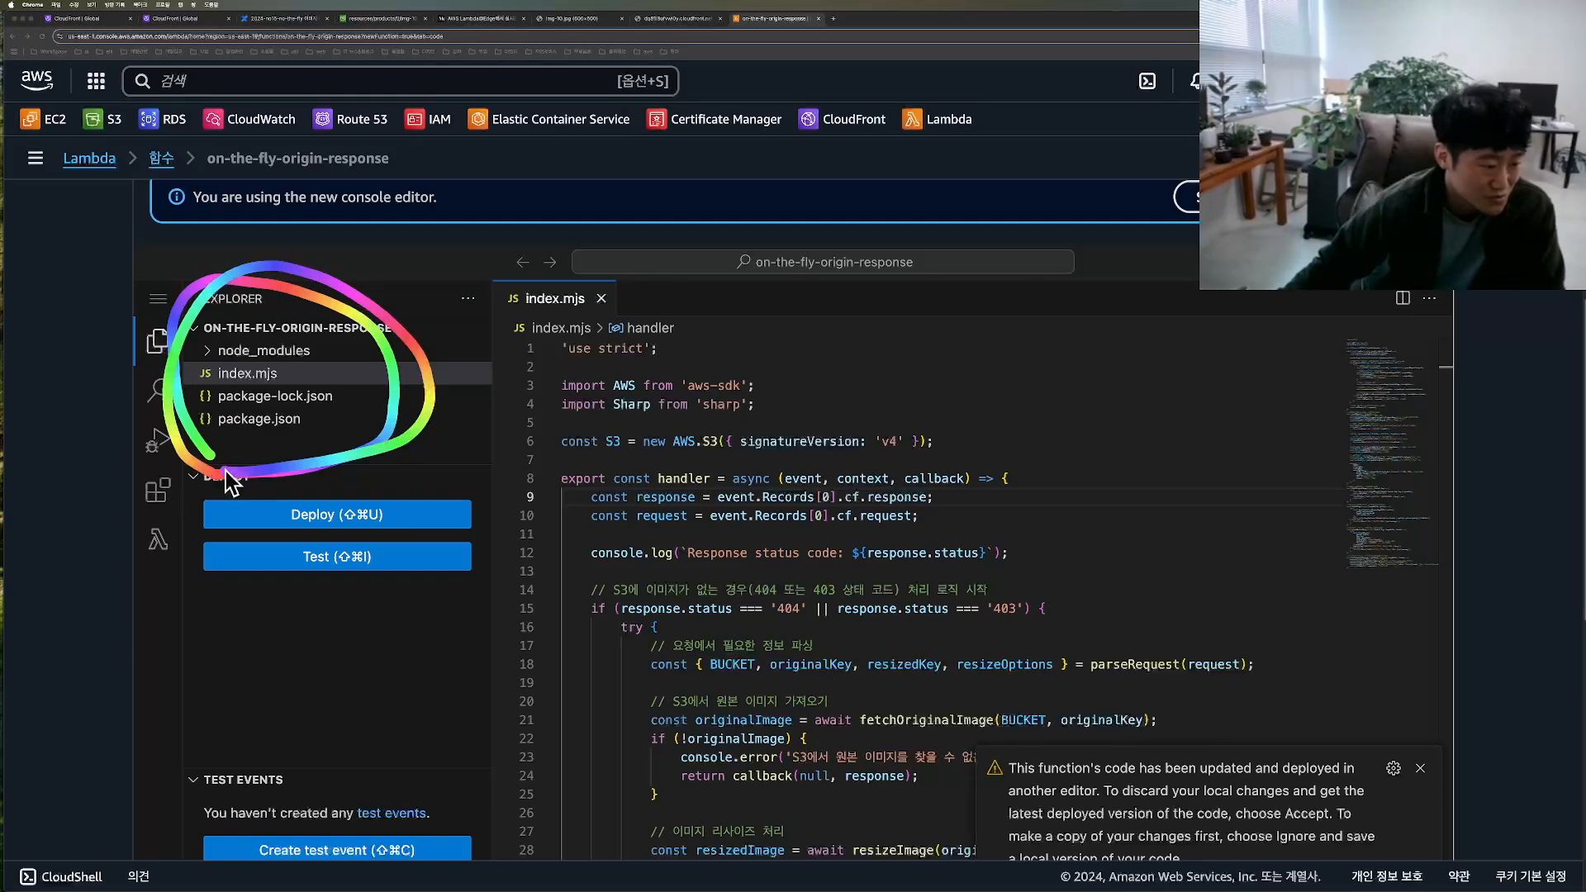
pyautogui.click(258, 419)
pyautogui.moveTo(598, 553); pyautogui.dragTo(763, 552)
pyautogui.moveTo(604, 572); pyautogui.dragTo(451, 546)
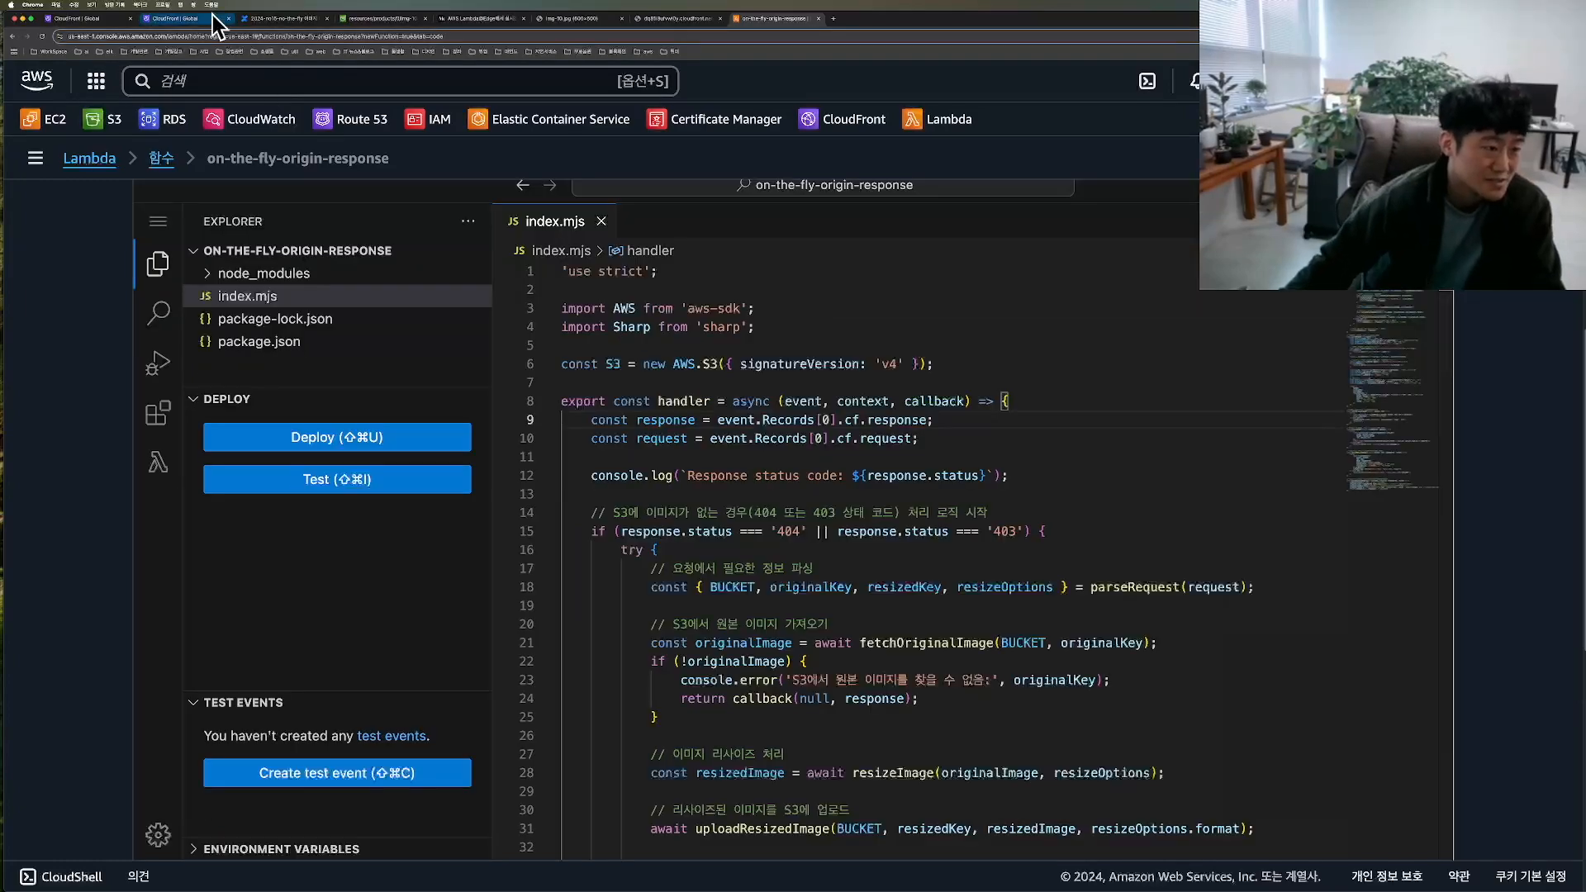
# Step: Review the Image Generation Workflow diagram in the Confluence document, focusing on the two Lambda stages around CloudFront
pyautogui.click(283, 18)
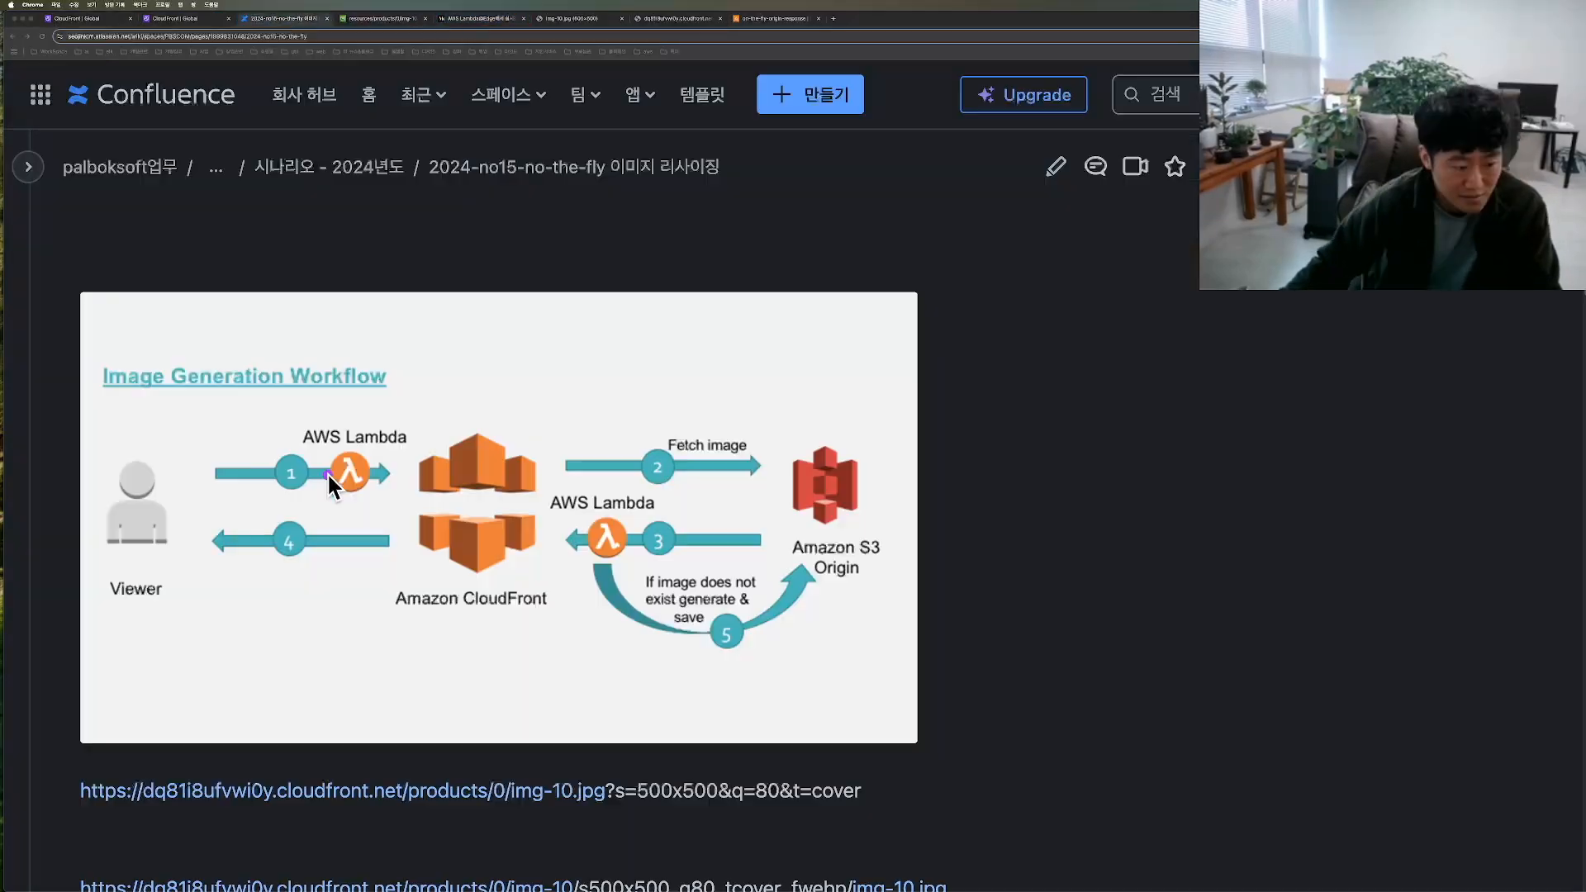
pyautogui.moveTo(248, 481); pyautogui.dragTo(364, 493)
pyautogui.moveTo(625, 446)
pyautogui.mouseDown()
pyautogui.moveTo(677, 486)
pyautogui.moveTo(648, 588)
pyautogui.mouseUp()
pyautogui.moveTo(230, 537); pyautogui.dragTo(355, 592)
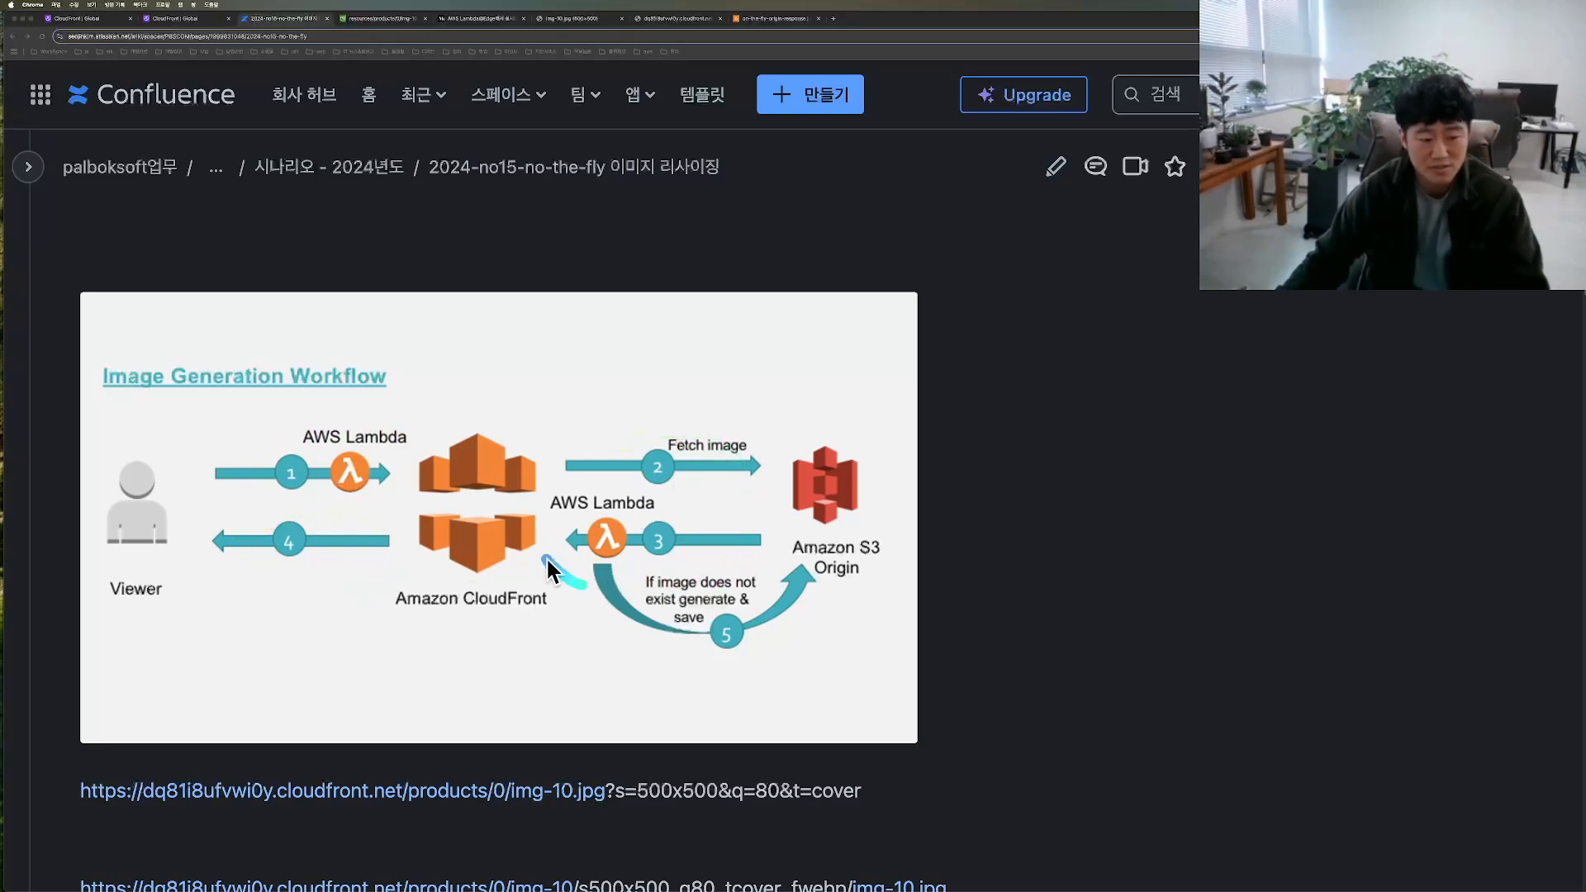
pyautogui.moveTo(796, 547)
pyautogui.mouseDown()
pyautogui.moveTo(500, 590)
pyautogui.moveTo(583, 600)
pyautogui.mouseUp()
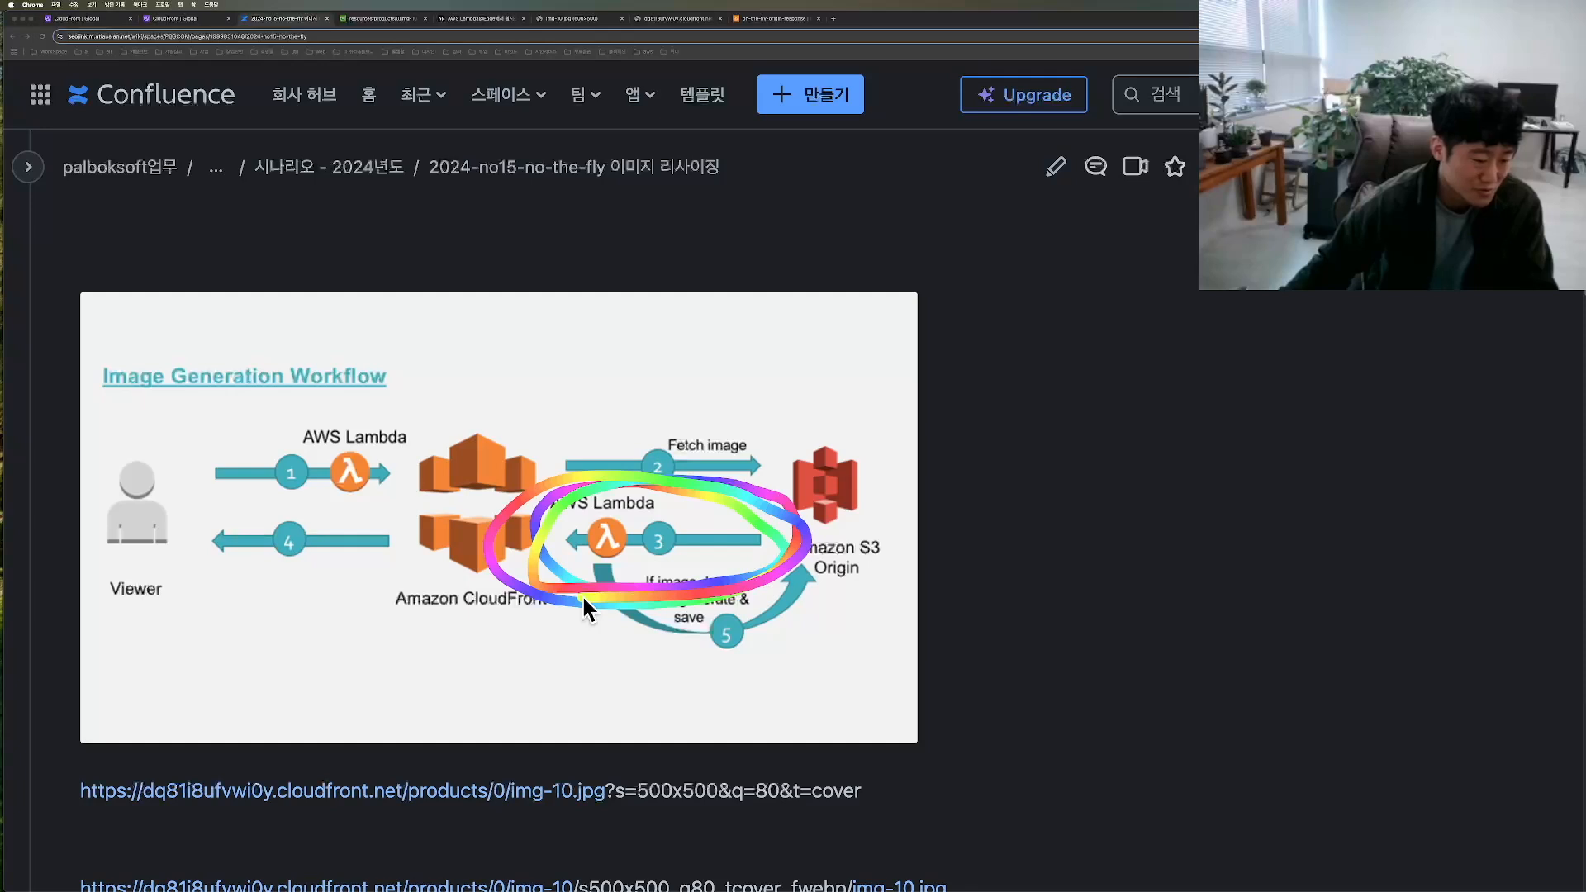
pyautogui.scroll(-2, 354, 385)
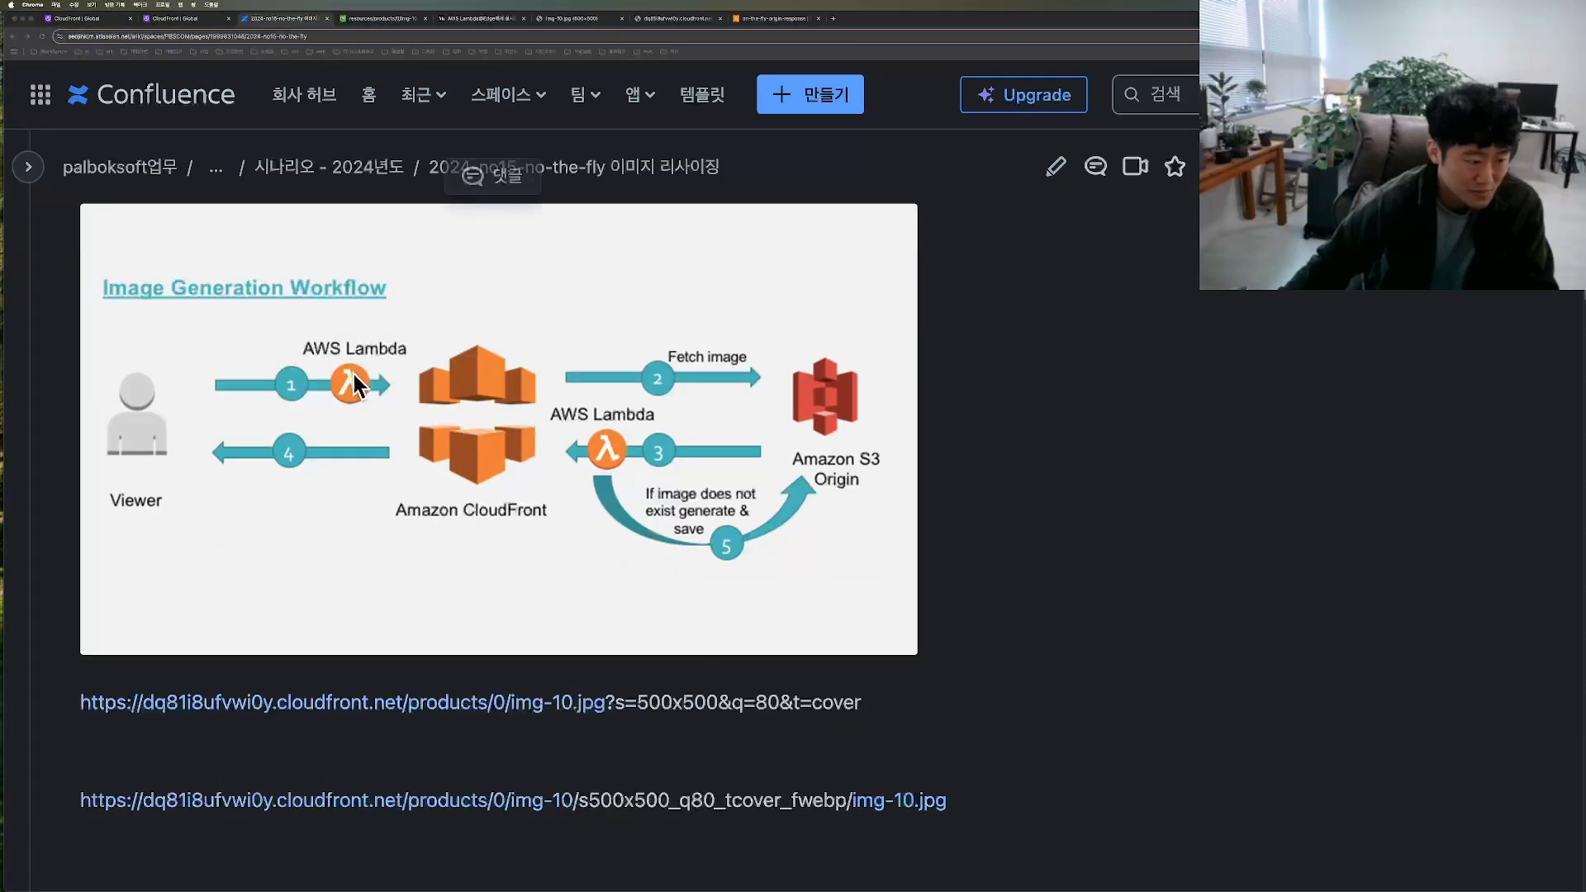
pyautogui.moveTo(309, 407); pyautogui.dragTo(449, 357)
pyautogui.moveTo(574, 764)
pyautogui.mouseDown()
pyautogui.moveTo(85, 758)
pyautogui.moveTo(506, 867)
pyautogui.moveTo(1015, 798)
pyautogui.moveTo(73, 809)
pyautogui.mouseUp()
pyautogui.press('super+c')
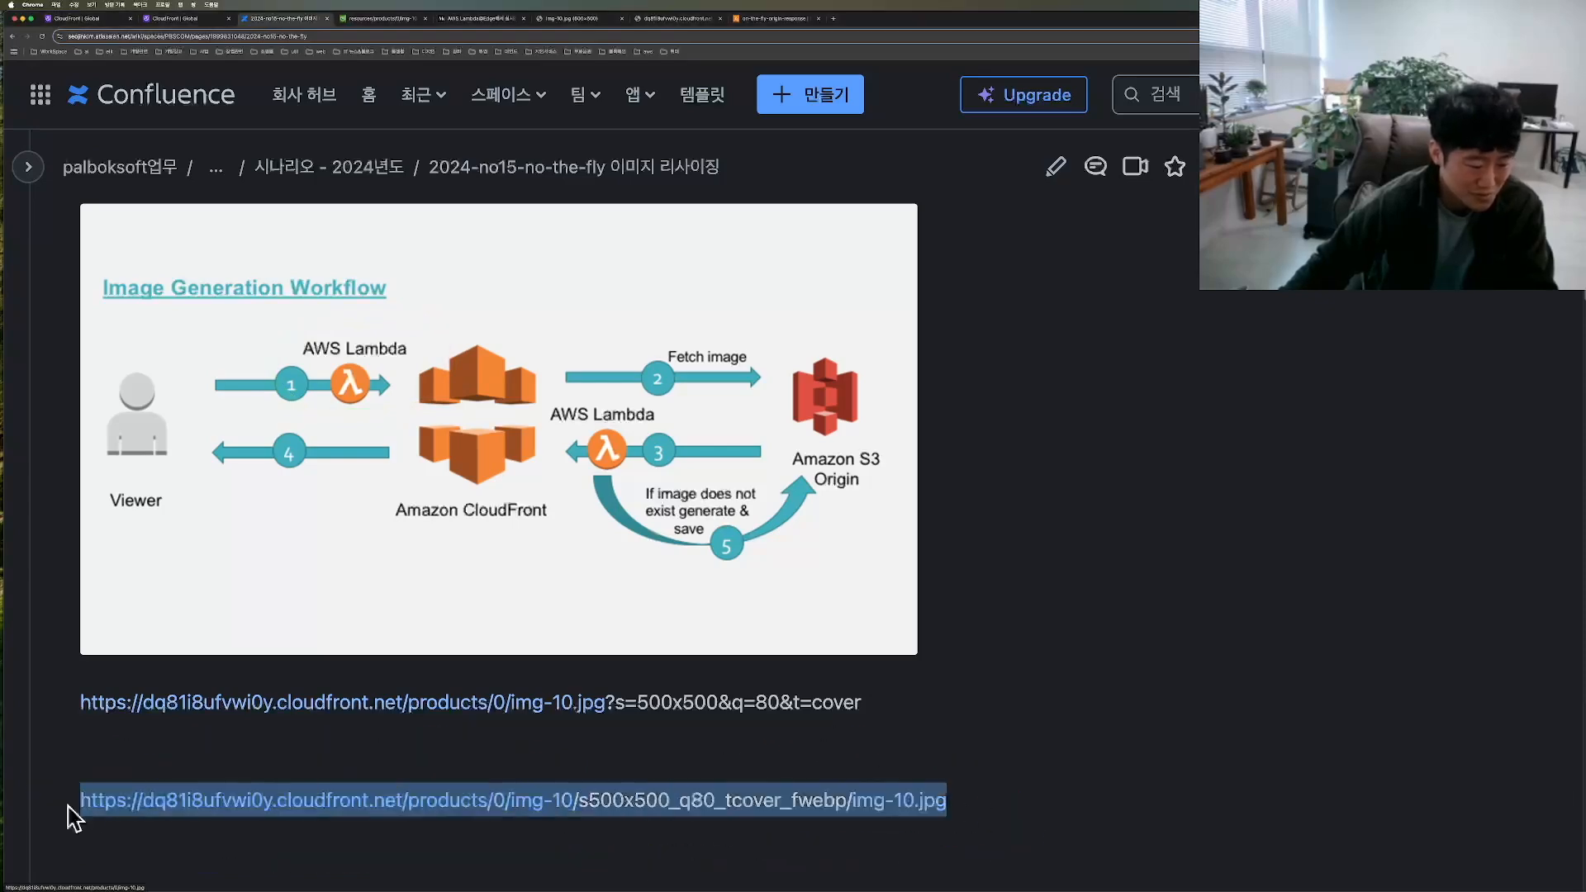
pyautogui.press('Return')
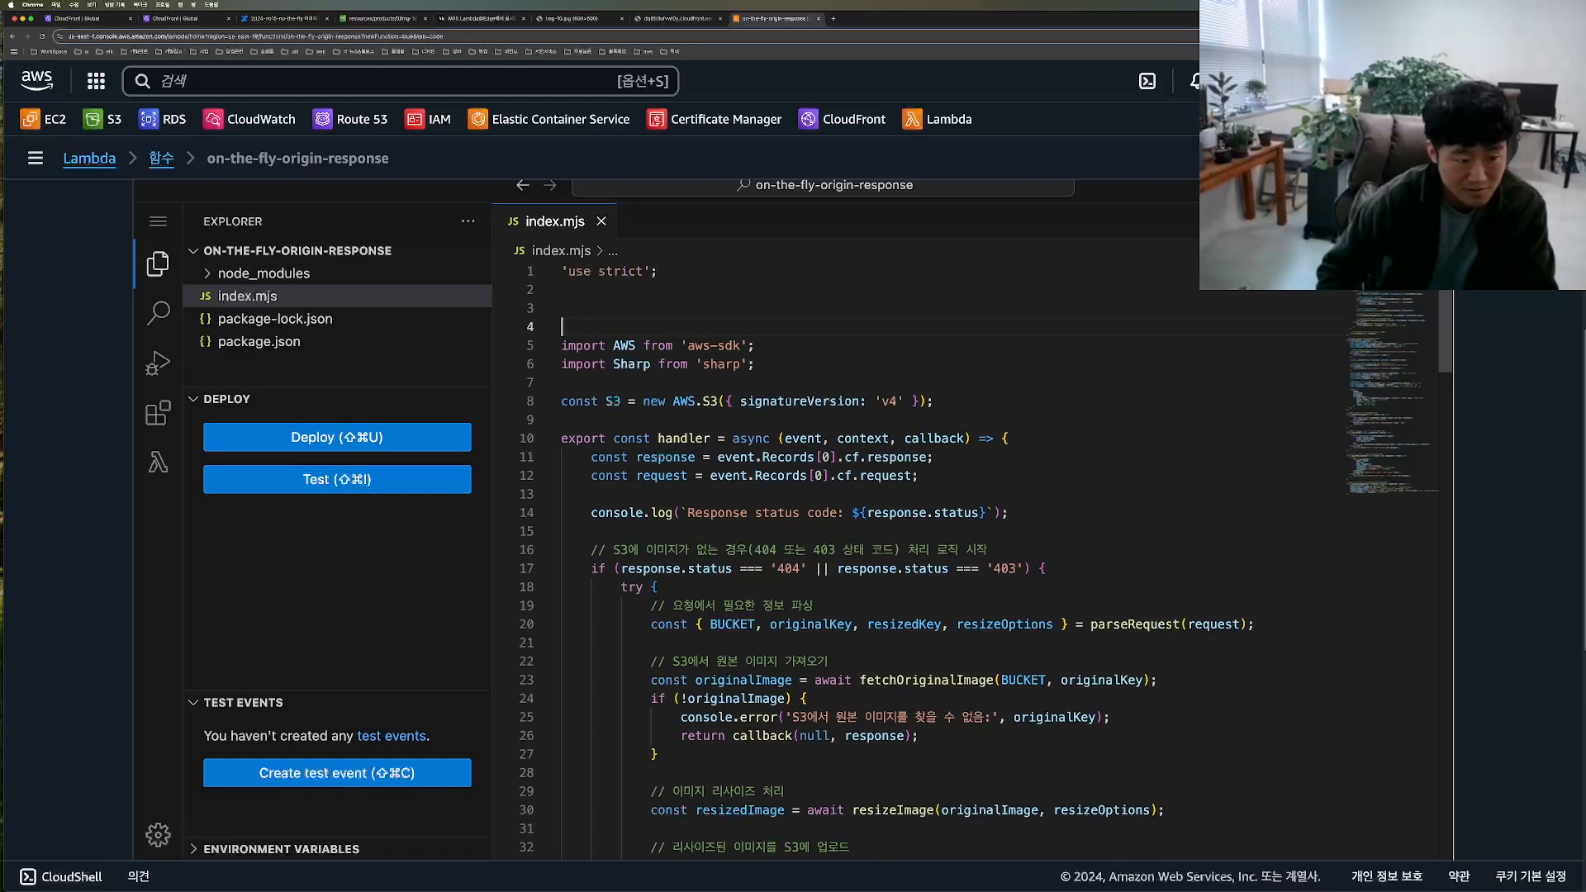
pyautogui.write('//')
pyautogui.press('super+v')
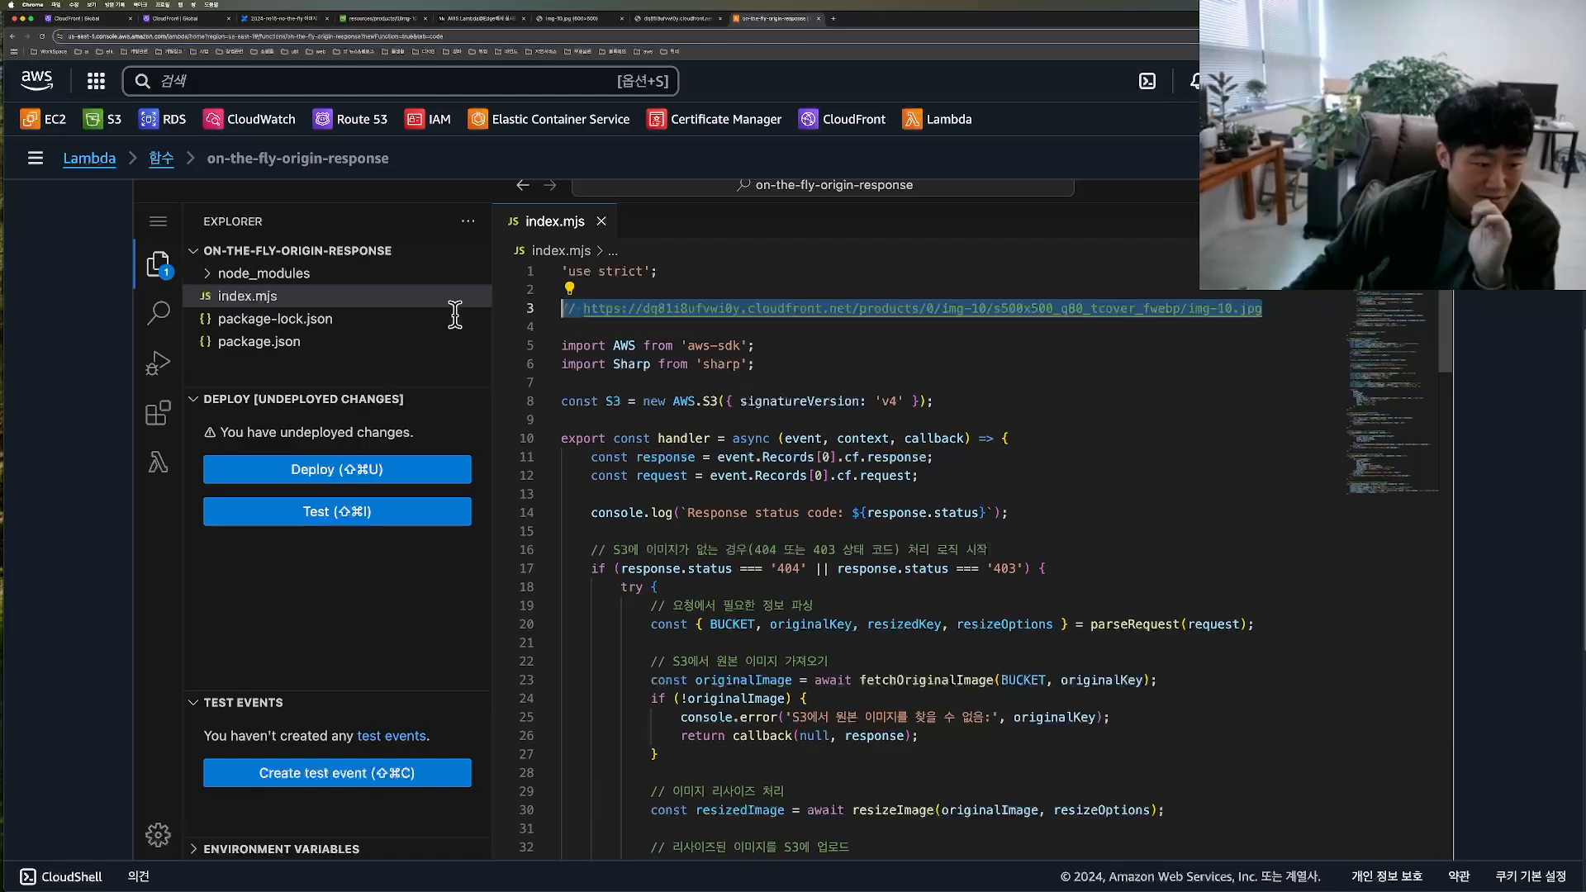
# Step: Examine the example image URL comment in index.mjs and the handler's condition for response status 404 or 403
pyautogui.doubleClick(1144, 308)
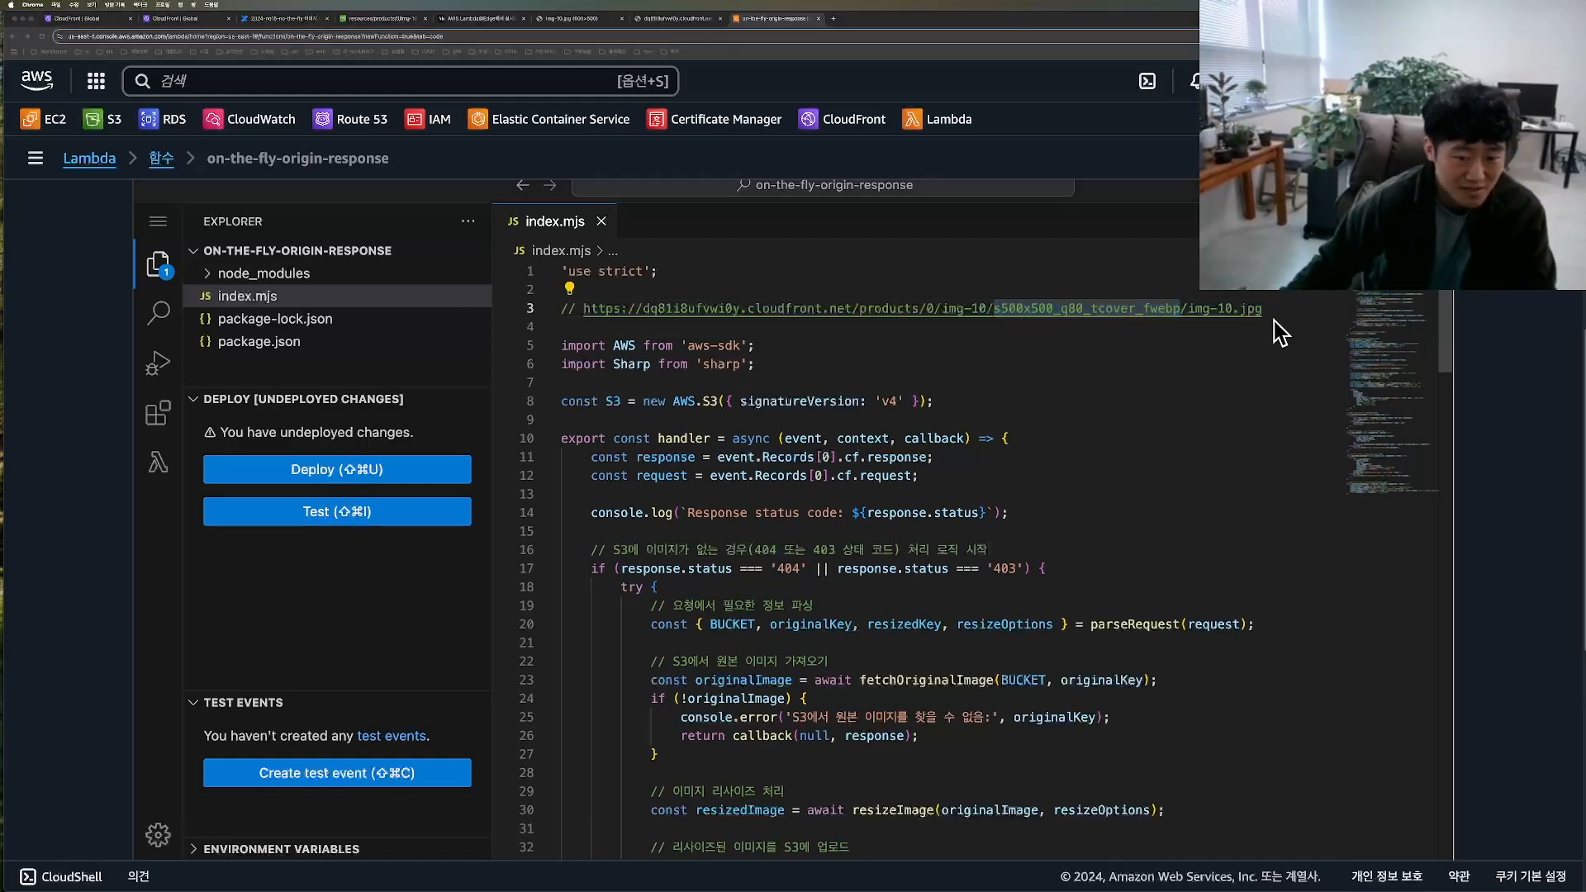
pyautogui.moveTo(1276, 294)
pyautogui.mouseDown()
pyautogui.moveTo(496, 312)
pyautogui.moveTo(1294, 337)
pyautogui.moveTo(671, 281)
pyautogui.mouseUp()
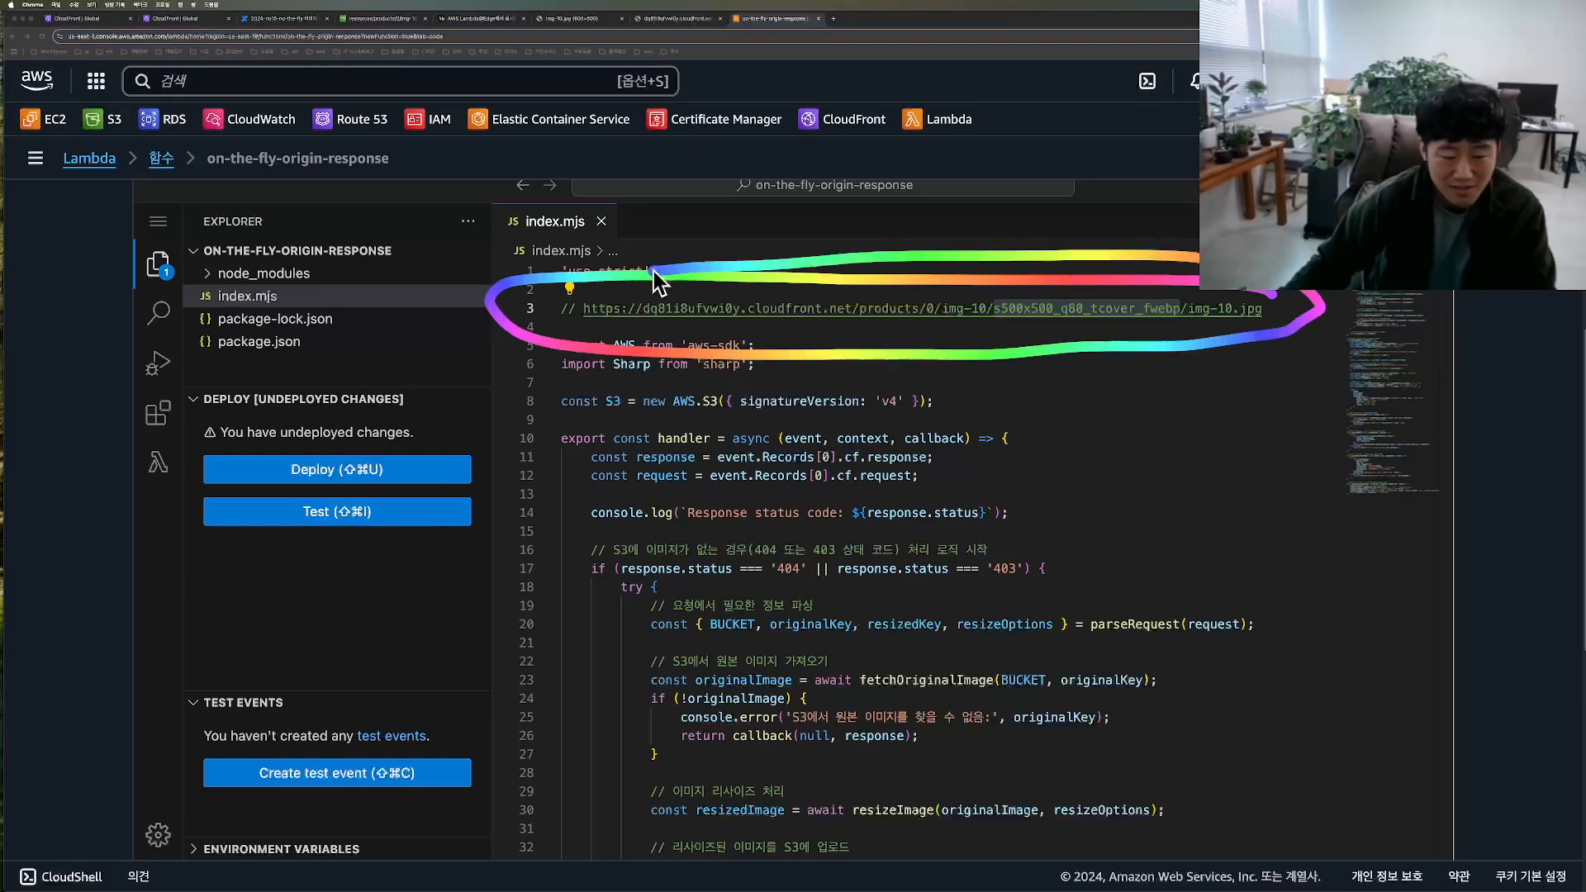
pyautogui.scroll(-2, 746, 508)
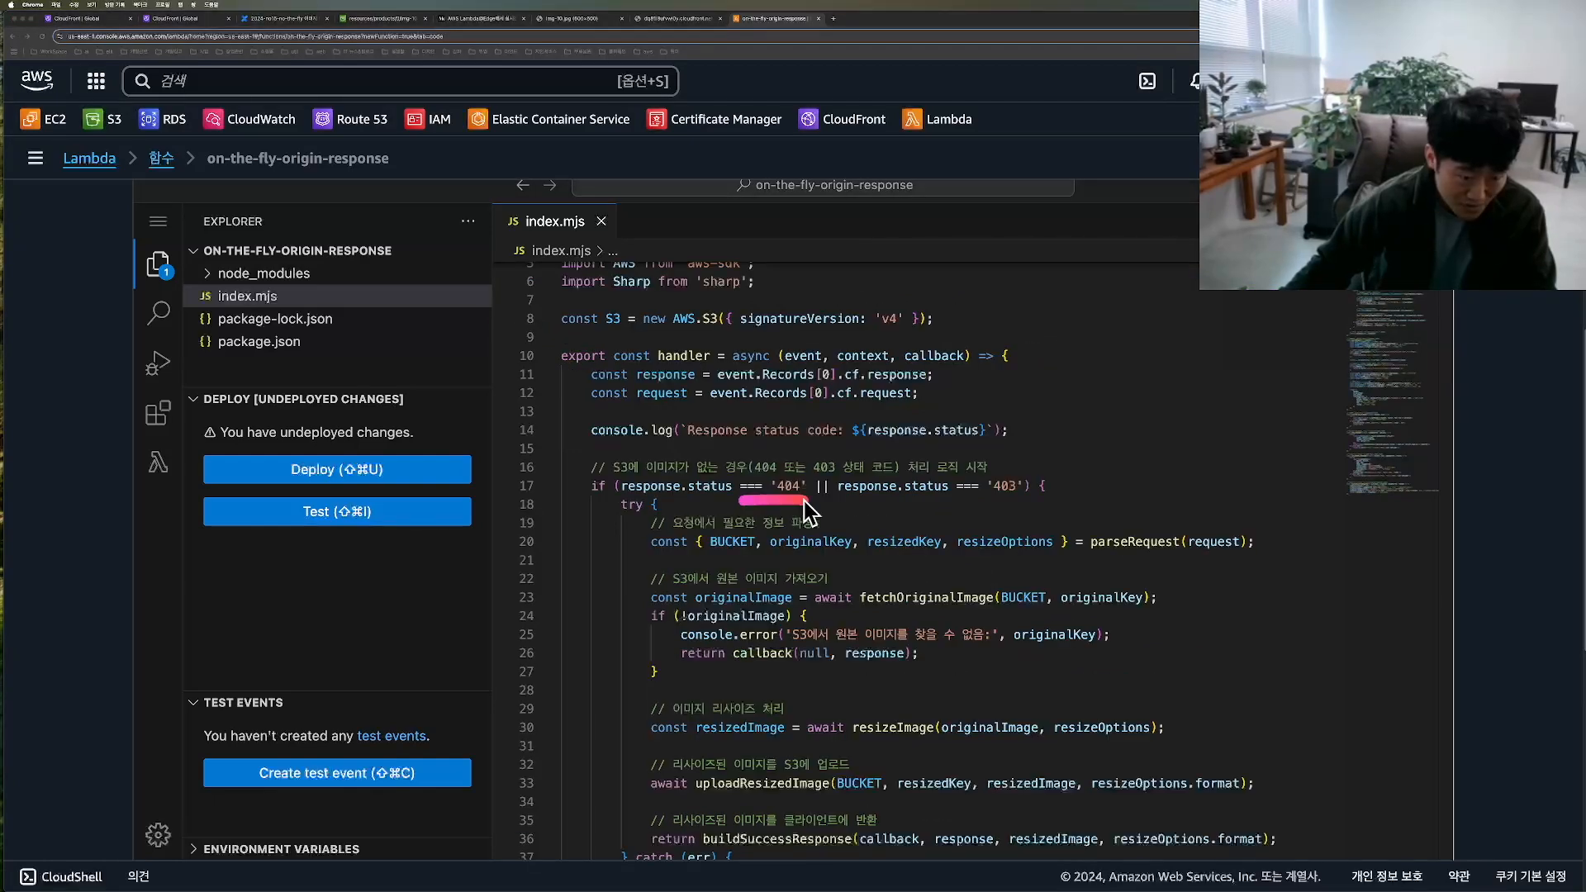
pyautogui.moveTo(978, 499); pyautogui.dragTo(1054, 502)
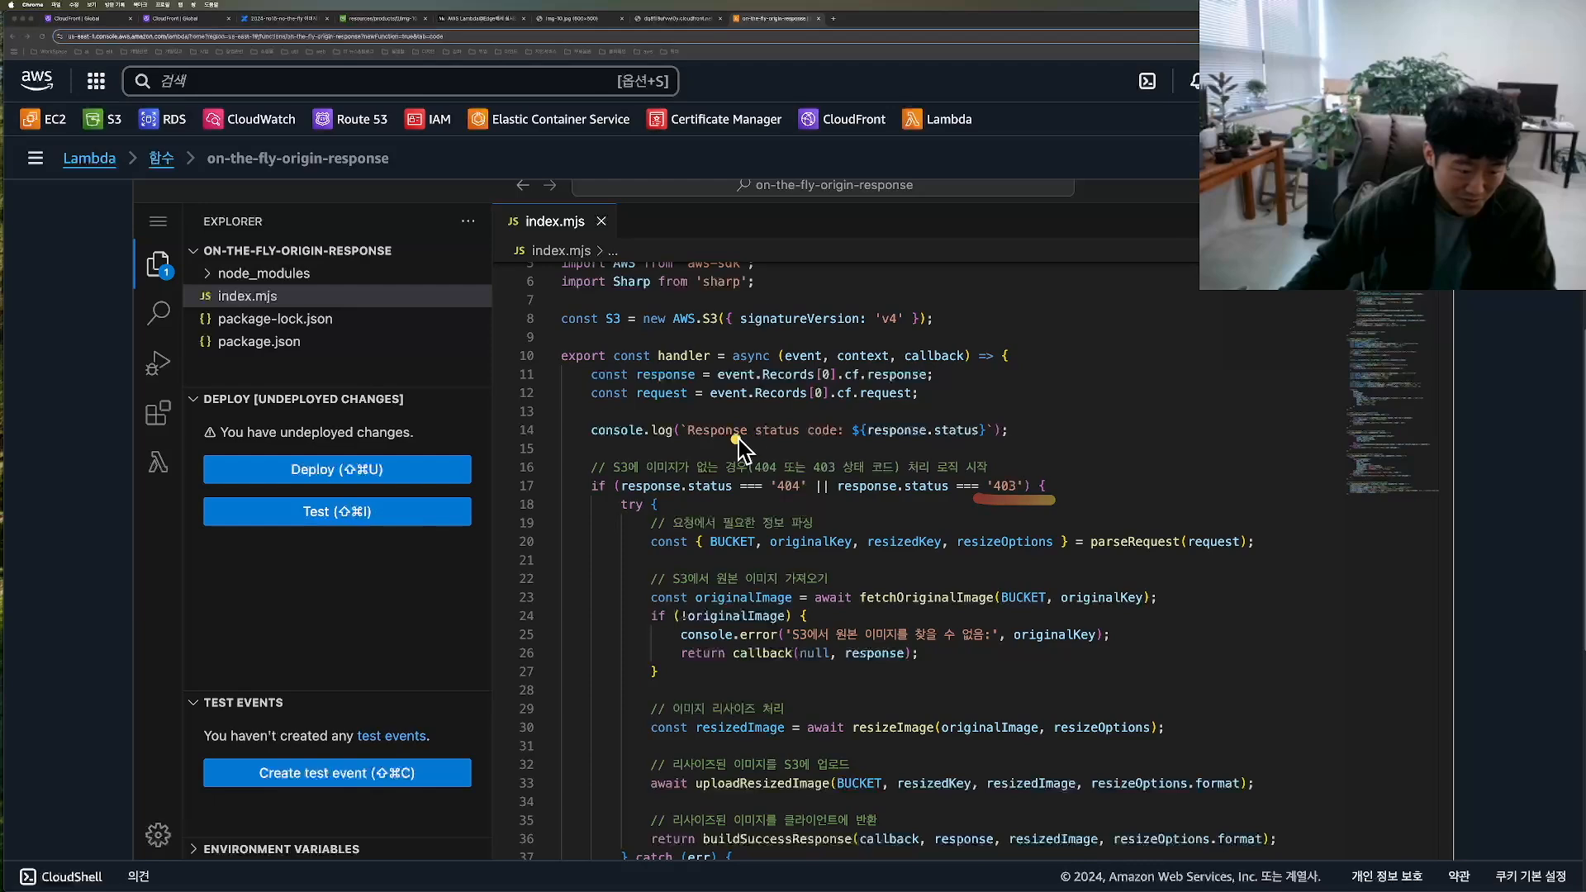
pyautogui.moveTo(602, 440); pyautogui.dragTo(565, 487)
pyautogui.moveTo(673, 450)
pyautogui.mouseDown()
pyautogui.moveTo(1002, 513)
pyautogui.moveTo(652, 442)
pyautogui.moveTo(611, 456)
pyautogui.mouseUp()
pyautogui.scroll(3, 615, 348)
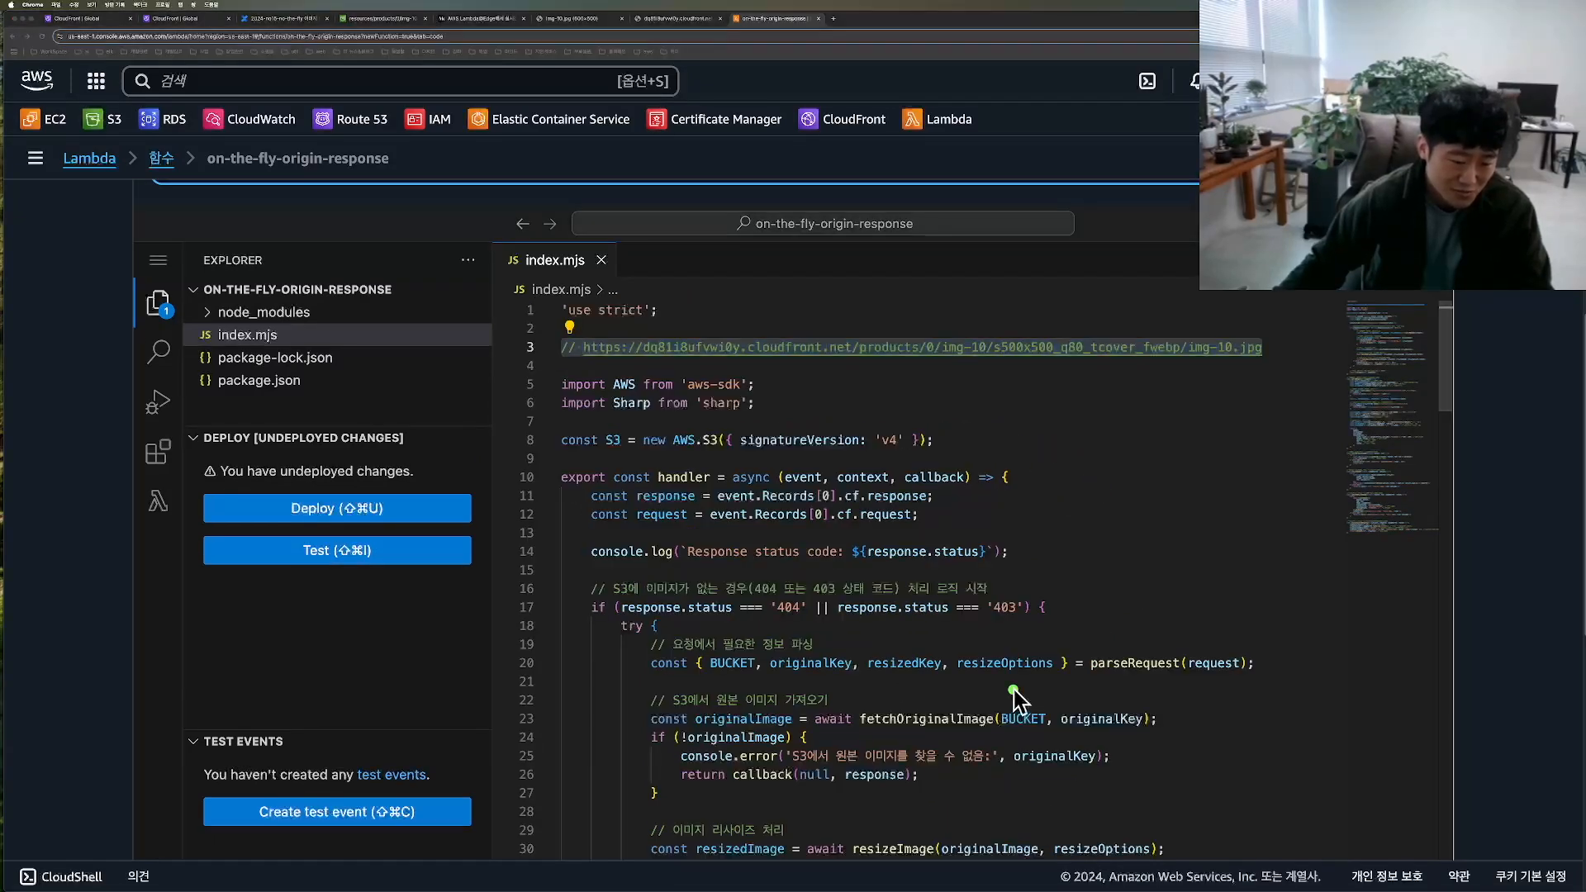
# Step: Examine the handler code that fetches the original image from S3 and the resizeImage call below it
pyautogui.scroll(-5, 932, 684)
pyautogui.press('Escape')
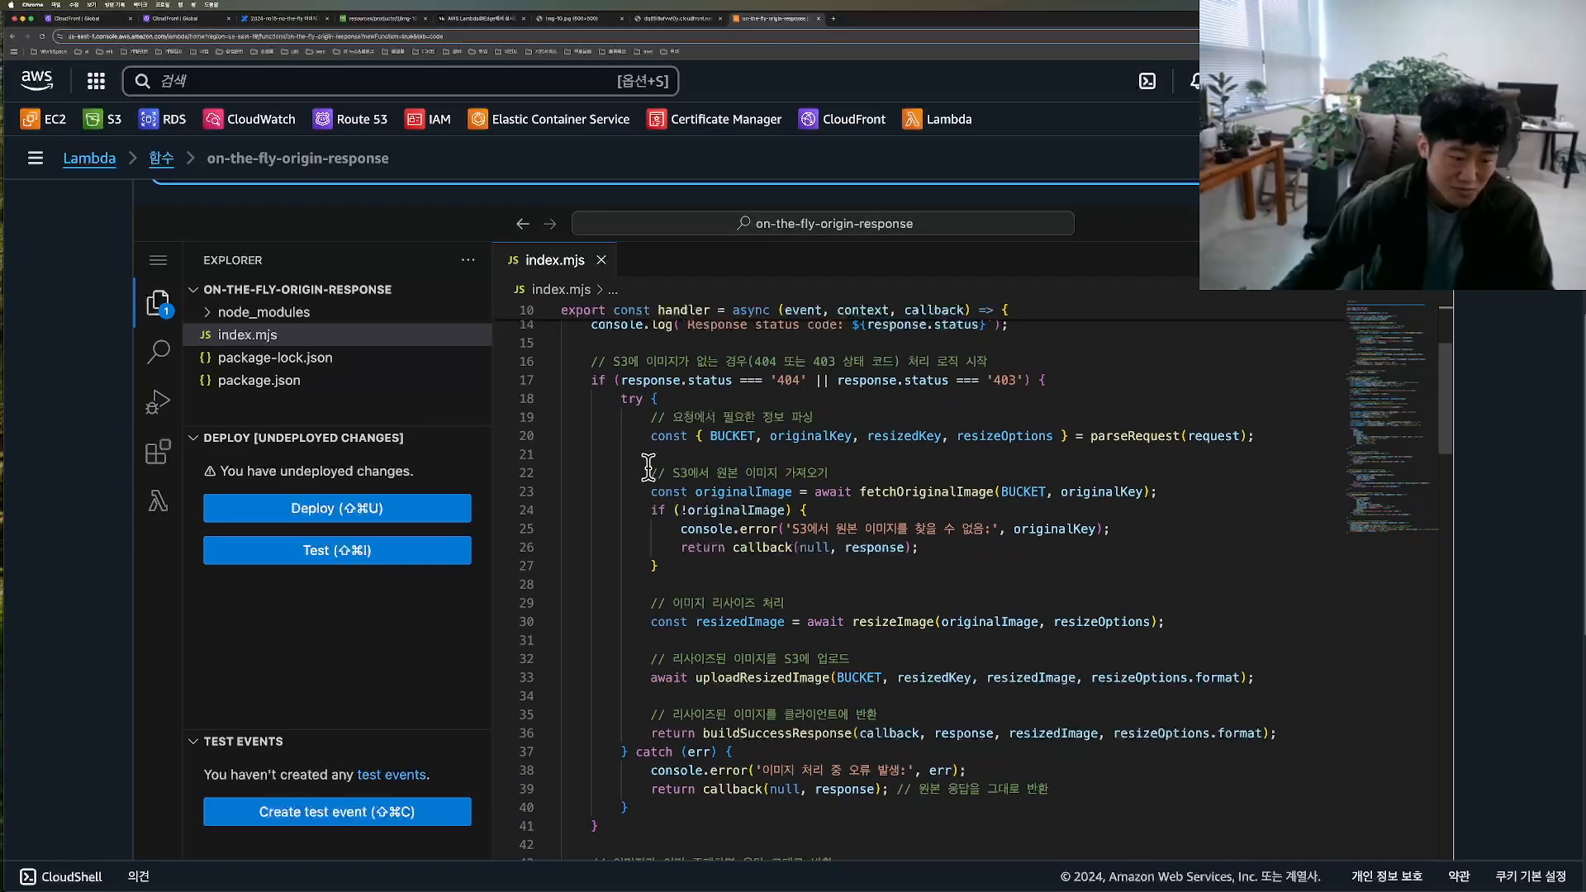
pyautogui.moveTo(640, 467); pyautogui.dragTo(771, 465)
pyautogui.moveTo(866, 468); pyautogui.dragTo(917, 548)
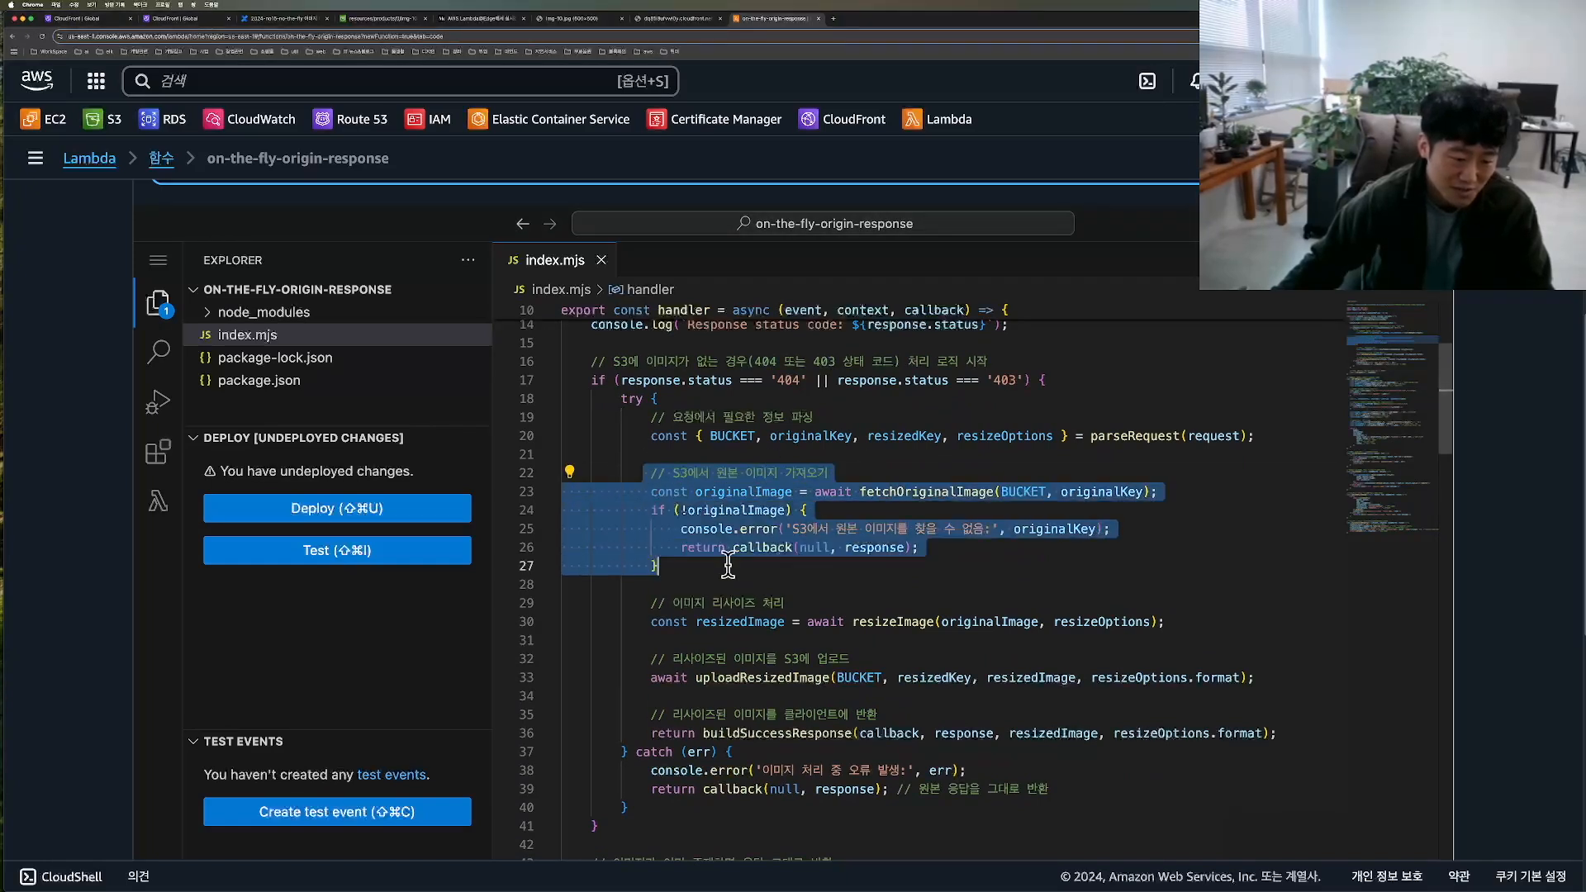
pyautogui.scroll(-2, 917, 547)
pyautogui.click(667, 502)
pyautogui.moveTo(663, 502); pyautogui.dragTo(1049, 549)
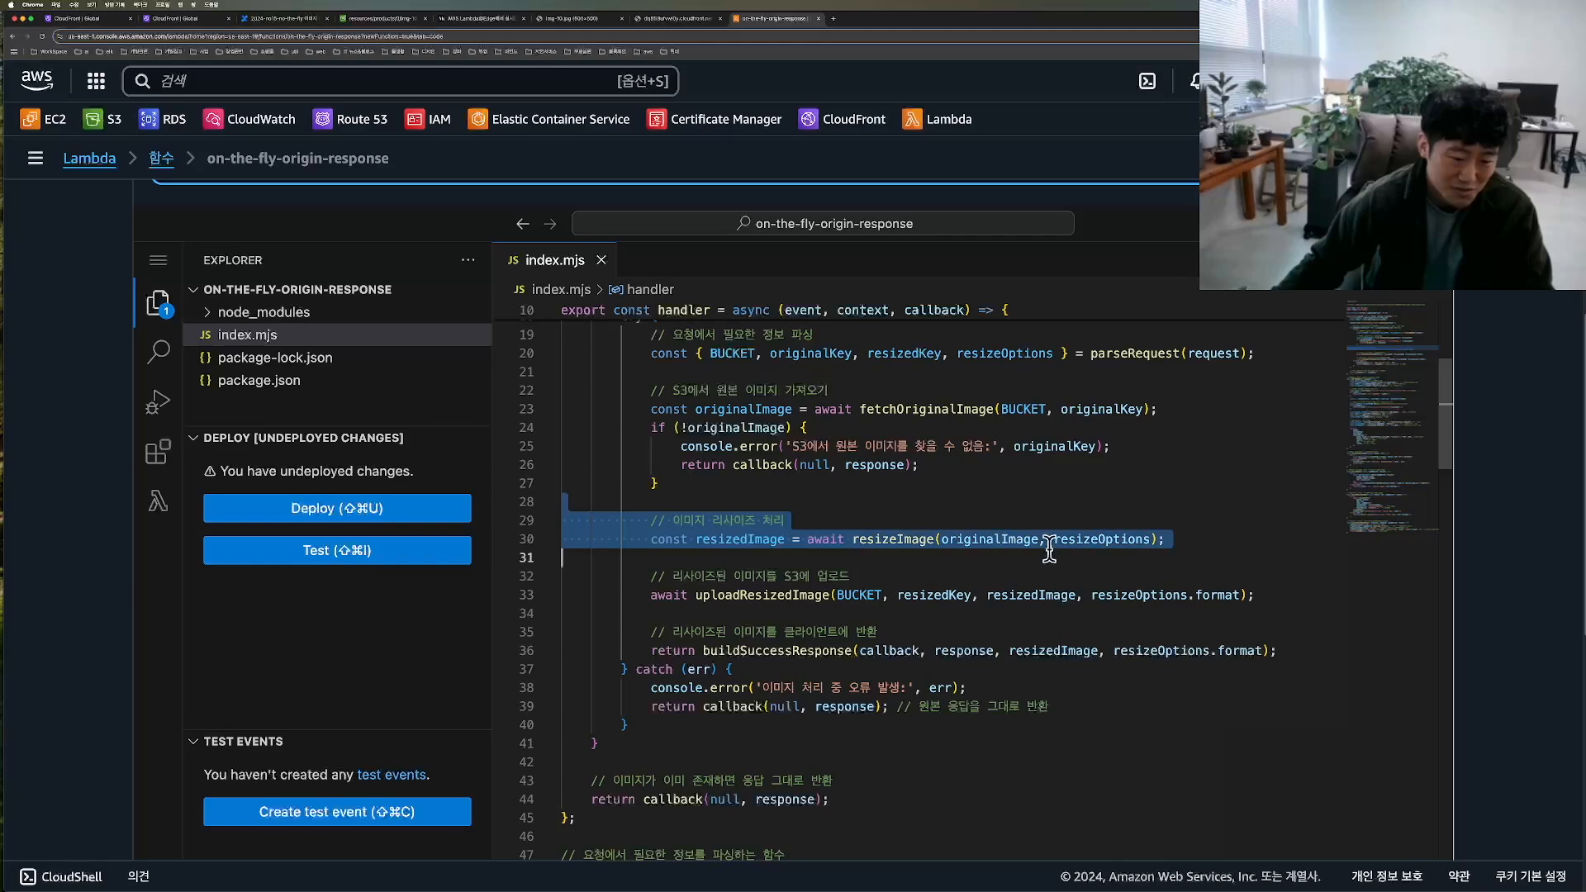
pyautogui.scroll(8, 931, 554)
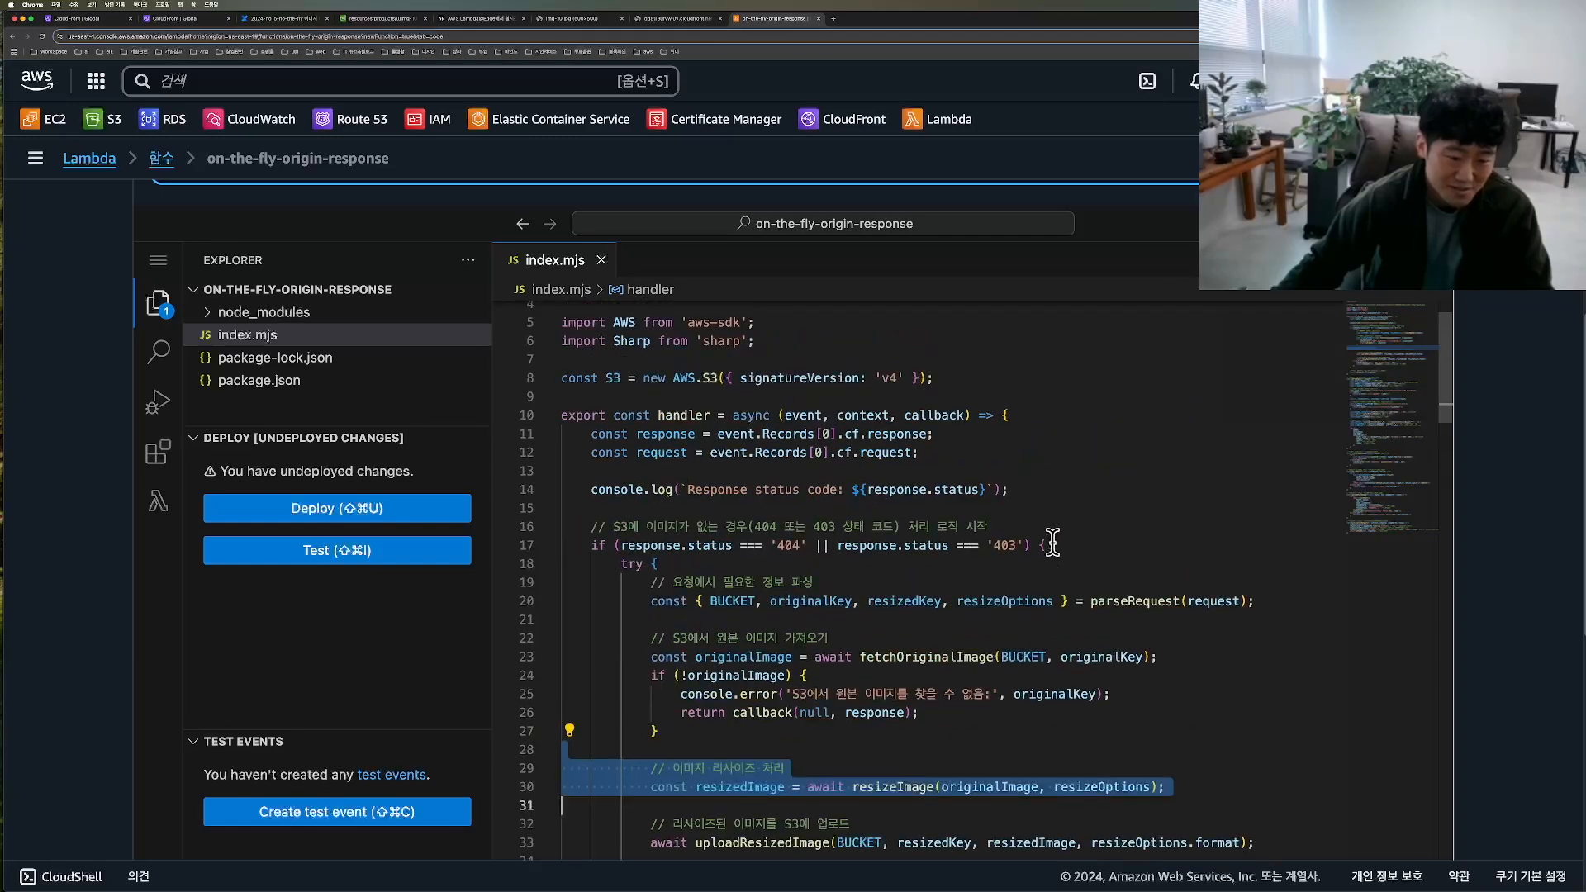
# Step: Examine the size, quality, fit and format parts of the resize folder name in the example URL comment
pyautogui.moveTo(984, 339)
pyautogui.mouseDown()
pyautogui.moveTo(986, 381)
pyautogui.moveTo(1117, 386)
pyautogui.moveTo(963, 354)
pyautogui.moveTo(981, 345)
pyautogui.mouseUp()
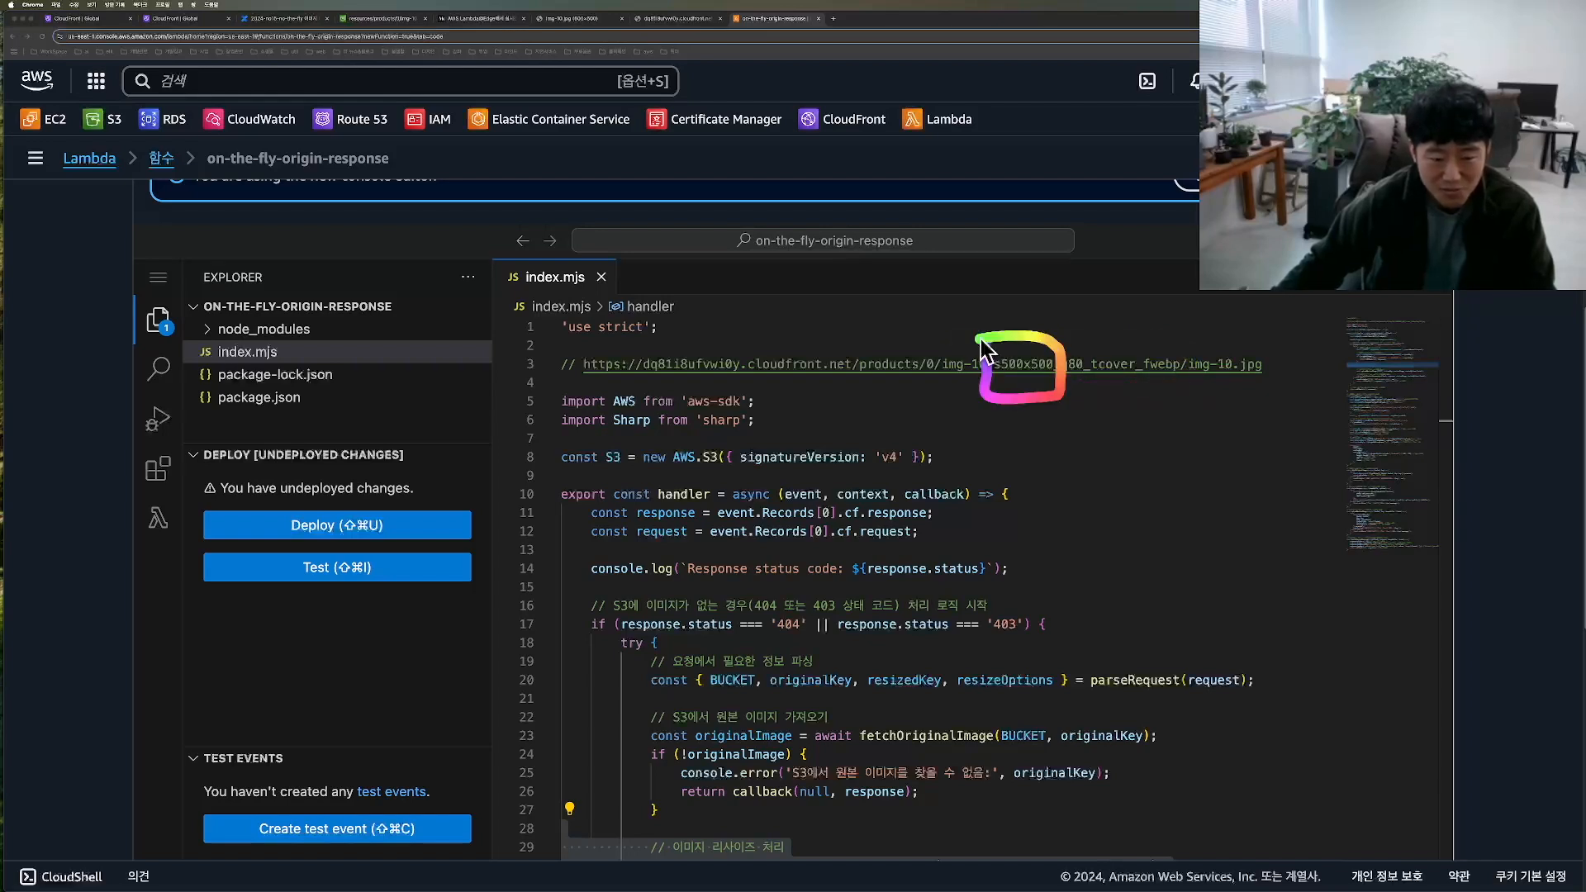
pyautogui.moveTo(1056, 341); pyautogui.dragTo(1054, 378)
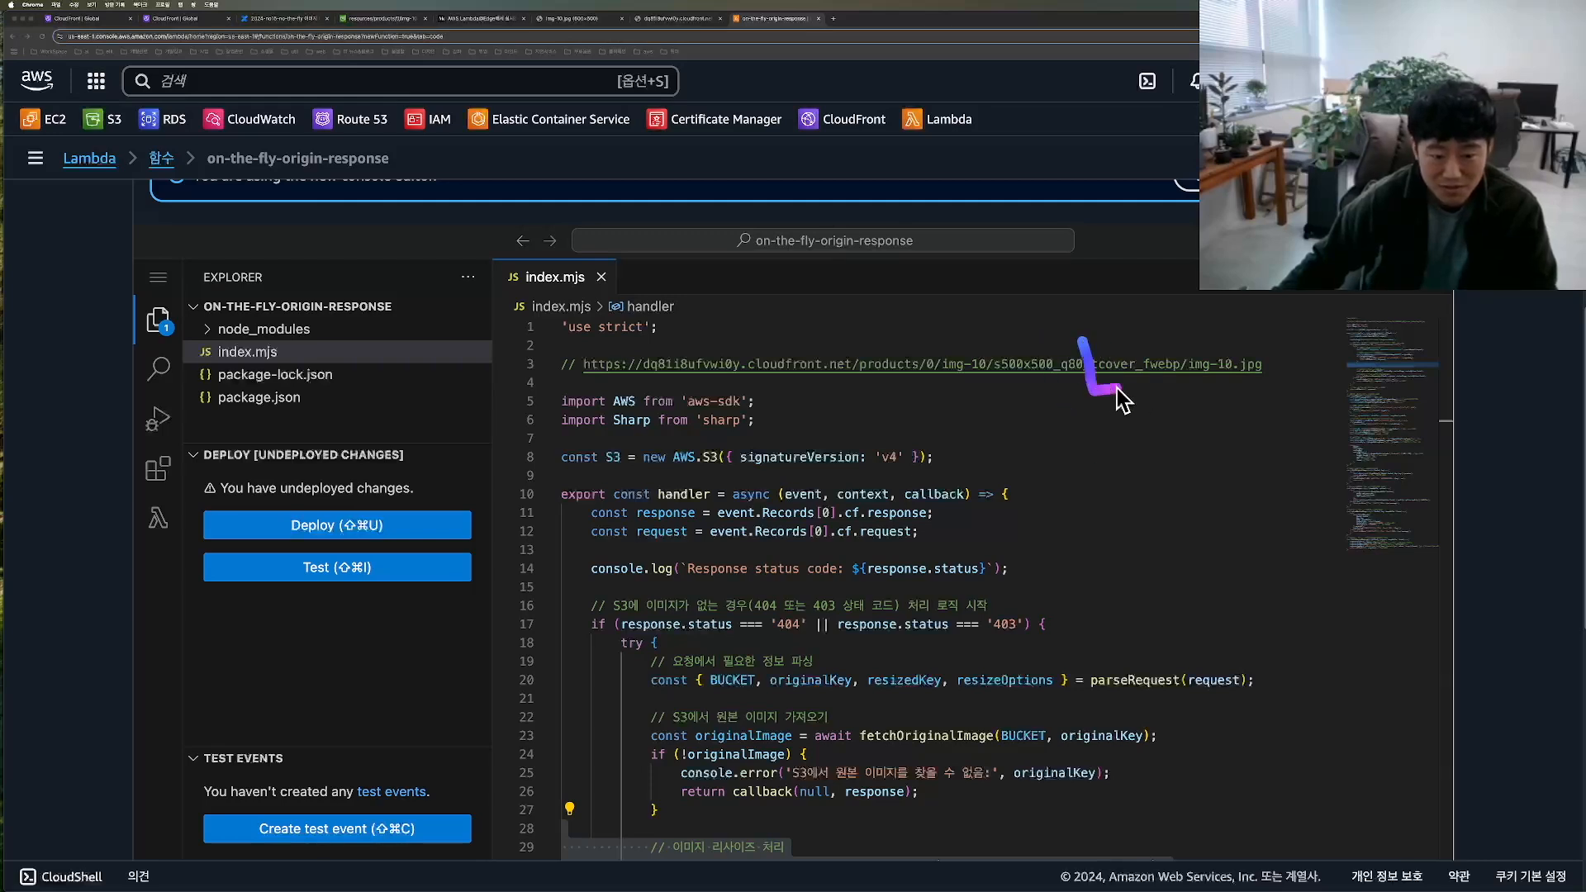
pyautogui.moveTo(1135, 341); pyautogui.dragTo(1140, 394)
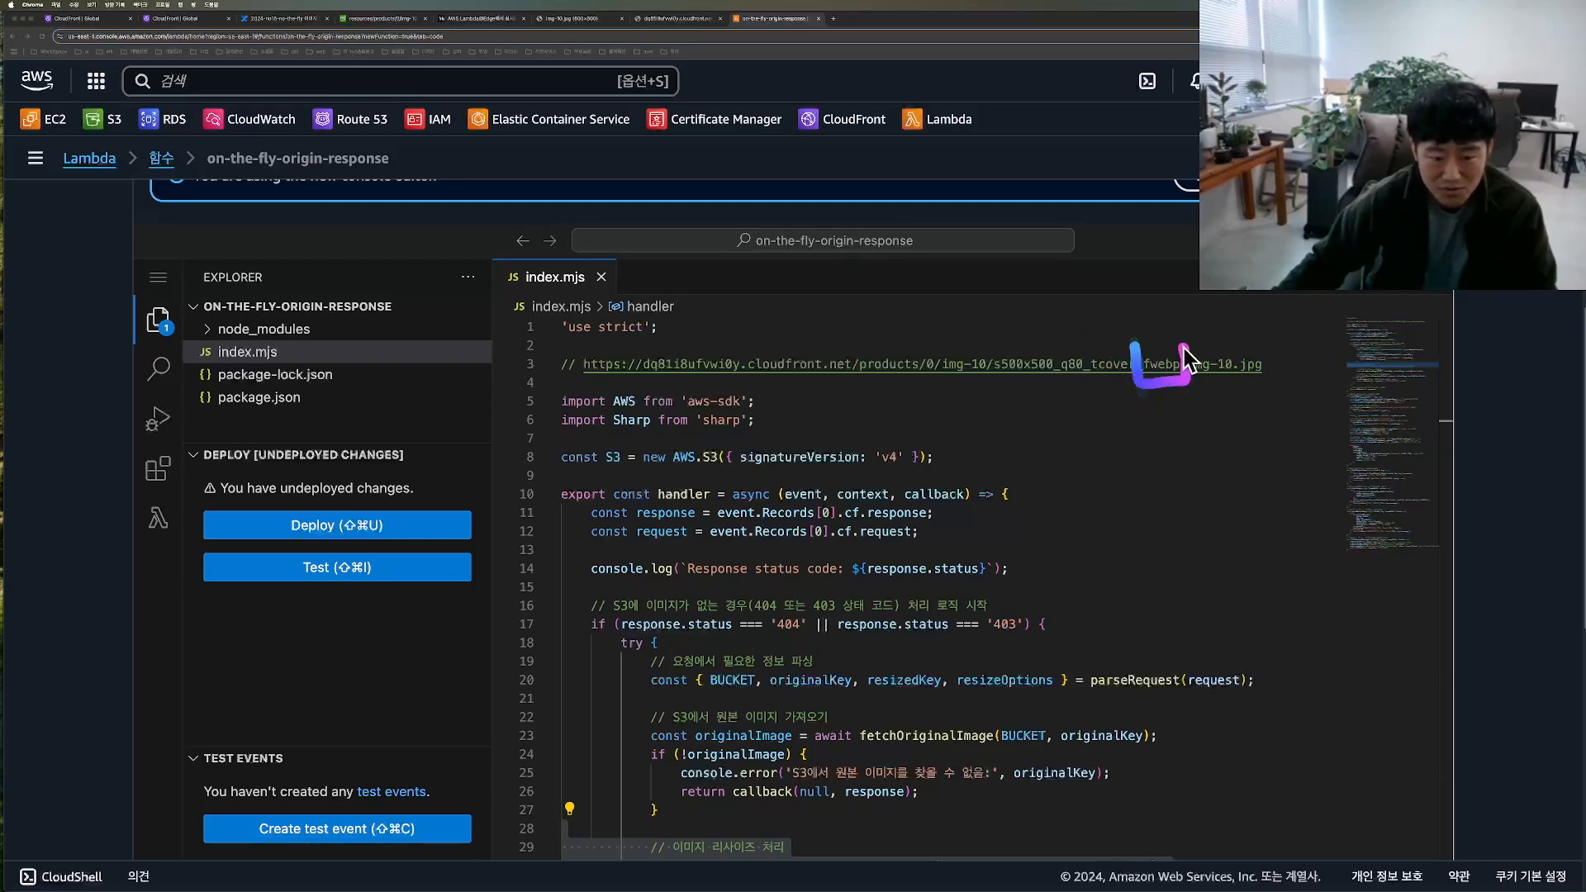
pyautogui.moveTo(987, 335)
pyautogui.mouseDown()
pyautogui.moveTo(993, 381)
pyautogui.moveTo(1189, 388)
pyautogui.moveTo(1010, 387)
pyautogui.mouseUp()
pyautogui.press('Escape')
# Step: Examine how the handler passes resizedImage to uploadResizedImage for S3 and to buildSuccessResponse for the client
pyautogui.scroll(-5, 999, 545)
pyautogui.doubleClick(740, 453)
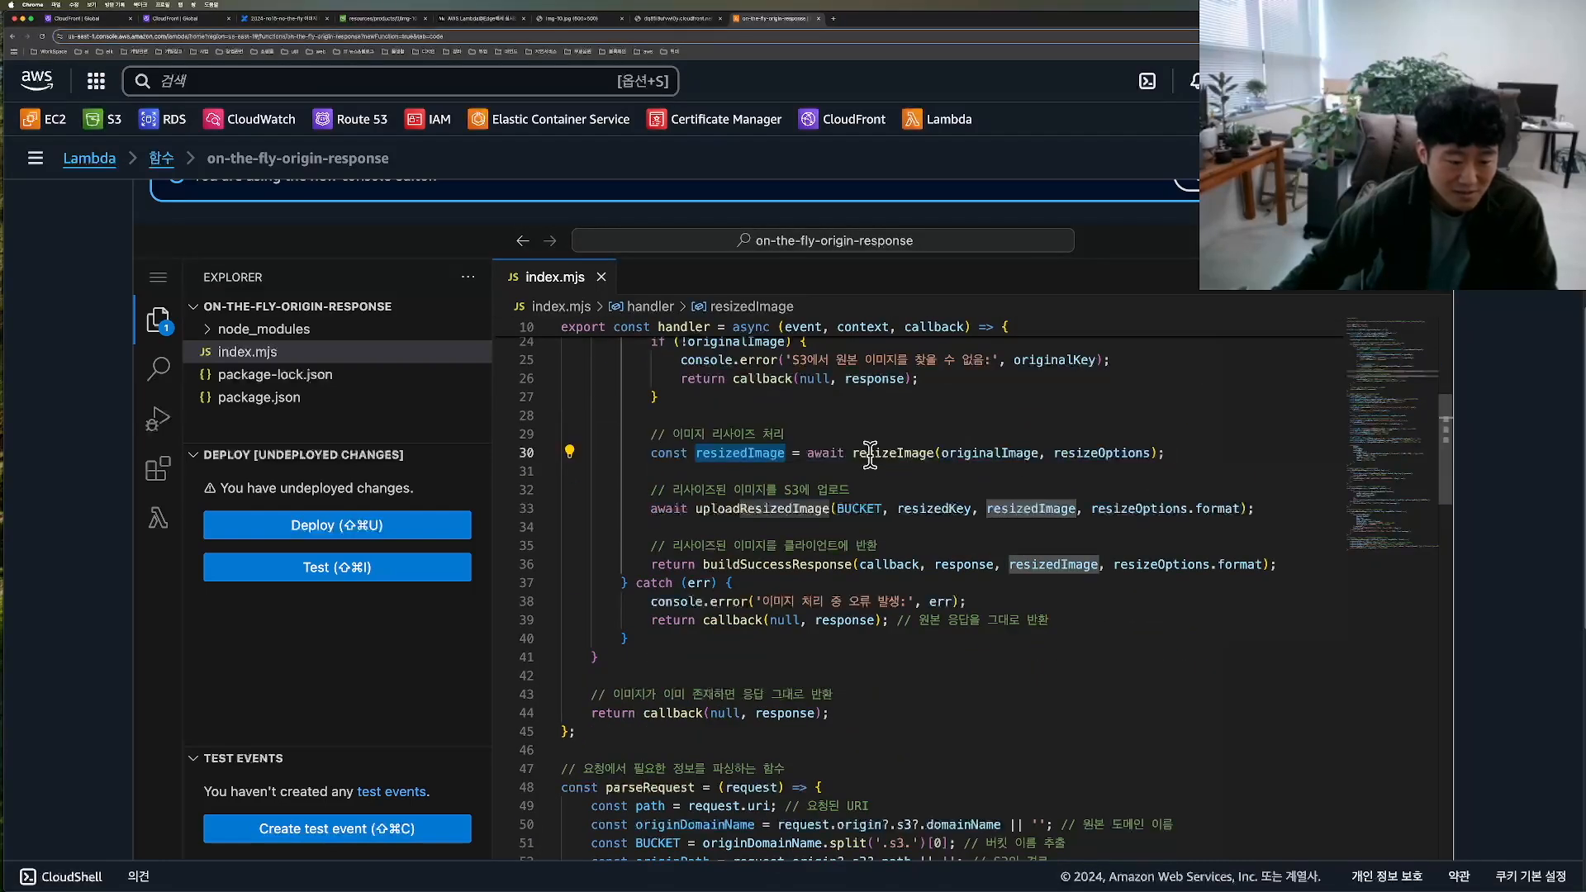
pyautogui.moveTo(755, 472); pyautogui.dragTo(613, 477)
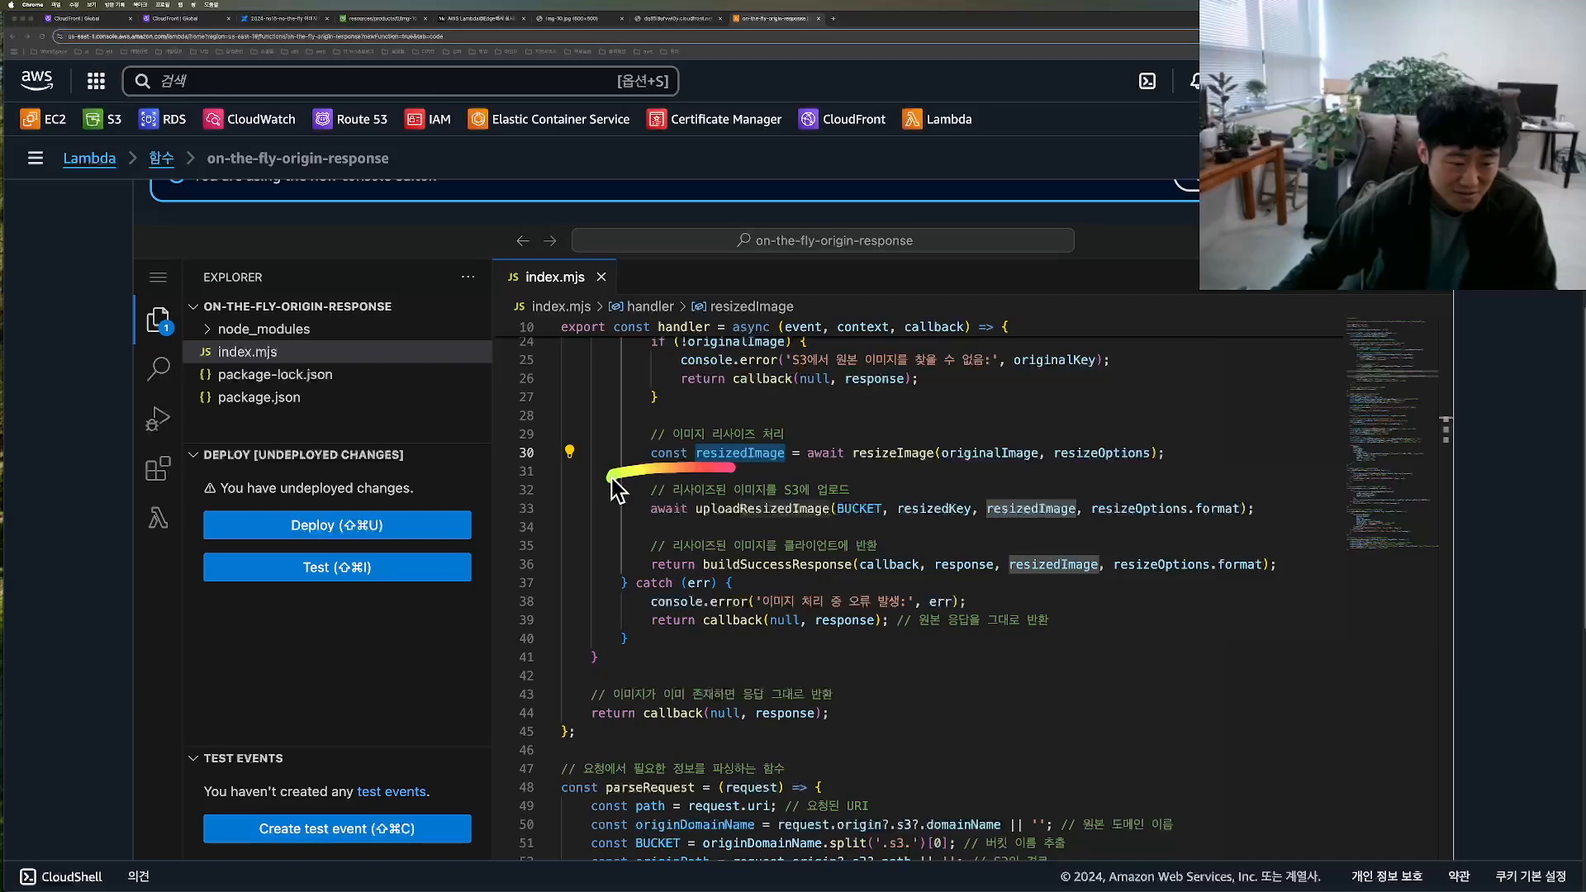
pyautogui.moveTo(933, 537)
pyautogui.mouseDown()
pyautogui.moveTo(1247, 522)
pyautogui.moveTo(851, 484)
pyautogui.moveTo(620, 508)
pyautogui.mouseUp()
pyautogui.press('Escape')
pyautogui.scroll(1, 690, 555)
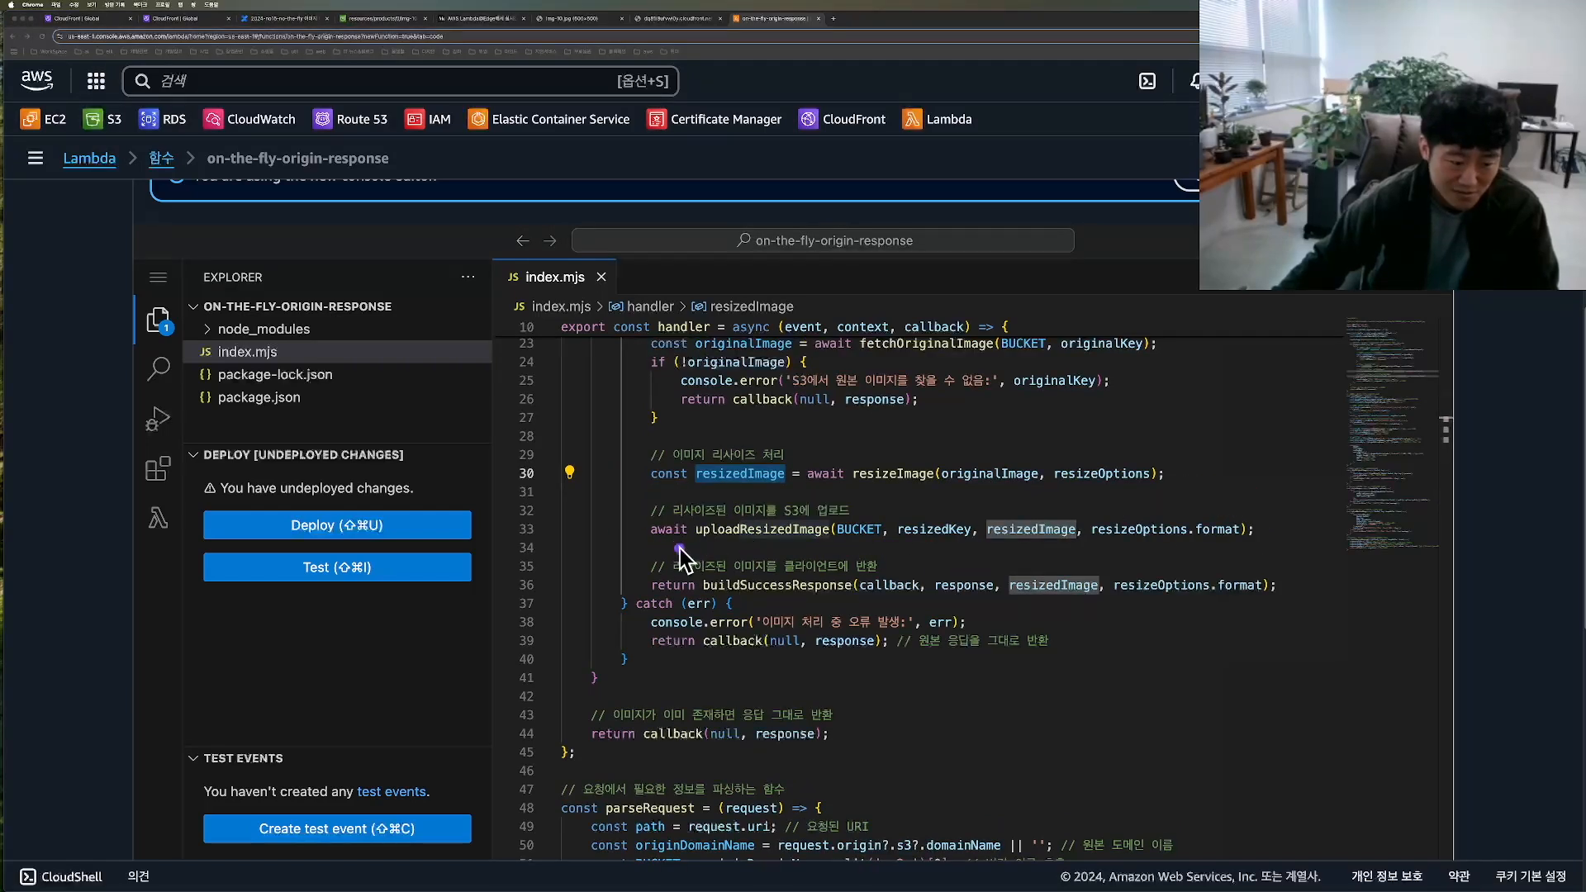
pyautogui.moveTo(815, 593)
pyautogui.mouseDown()
pyautogui.moveTo(1132, 615)
pyautogui.moveTo(1107, 562)
pyautogui.moveTo(653, 569)
pyautogui.moveTo(661, 582)
pyautogui.mouseUp()
pyautogui.press('Escape')
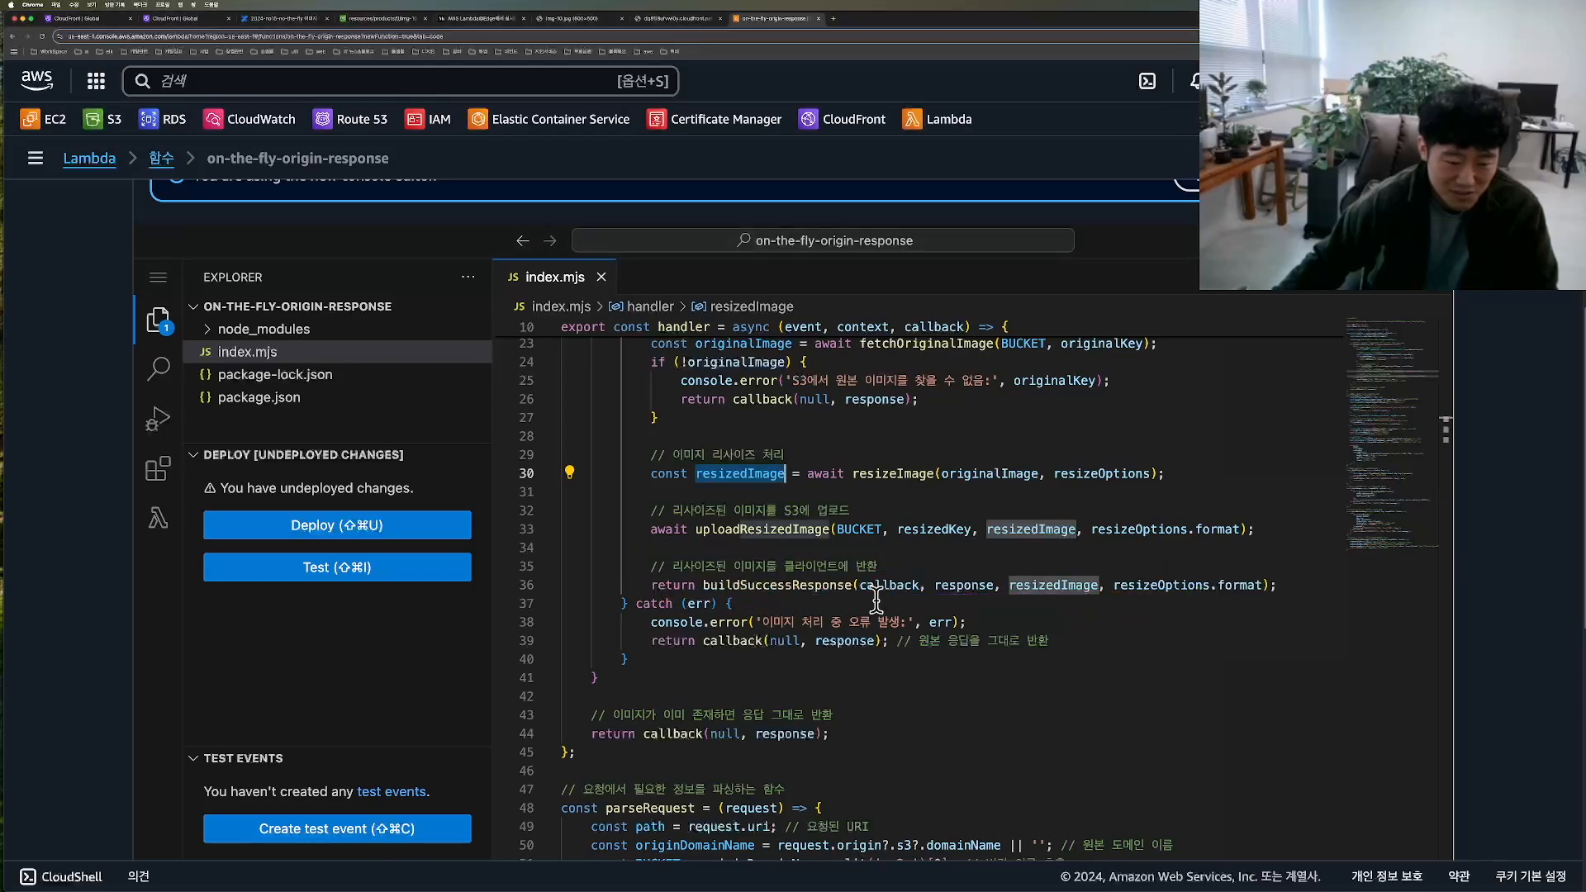
# Step: Read through the helper functions in index.mjs, from parseRequest to buildSuccessResponse, and return to the handler's try block
pyautogui.scroll(-5, 972, 595)
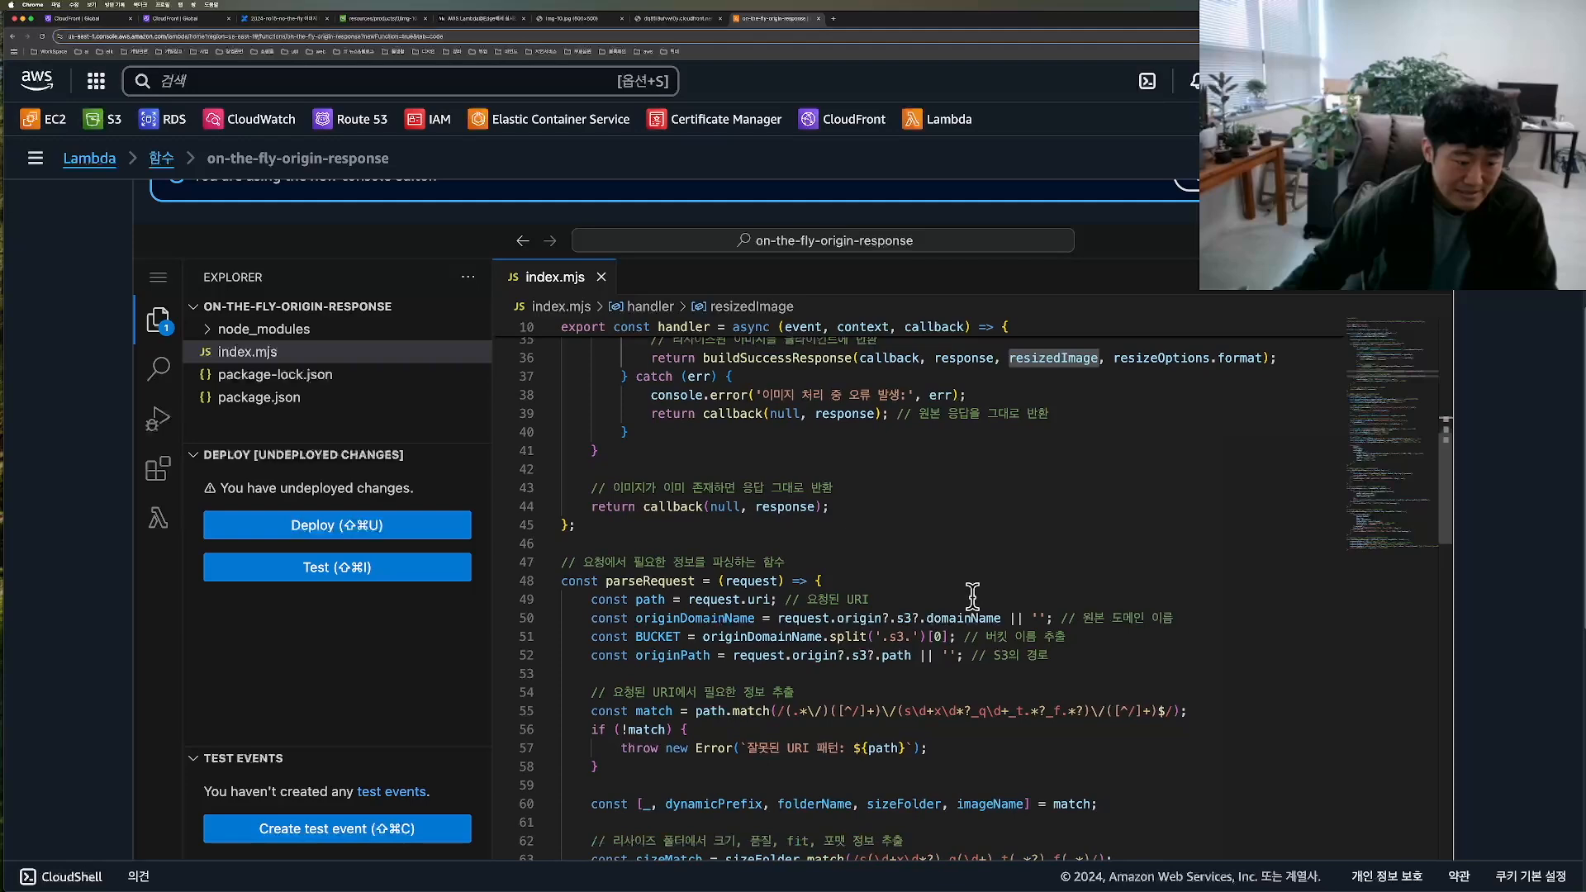
pyautogui.scroll(-3, 972, 595)
pyautogui.moveTo(522, 469); pyautogui.dragTo(595, 850)
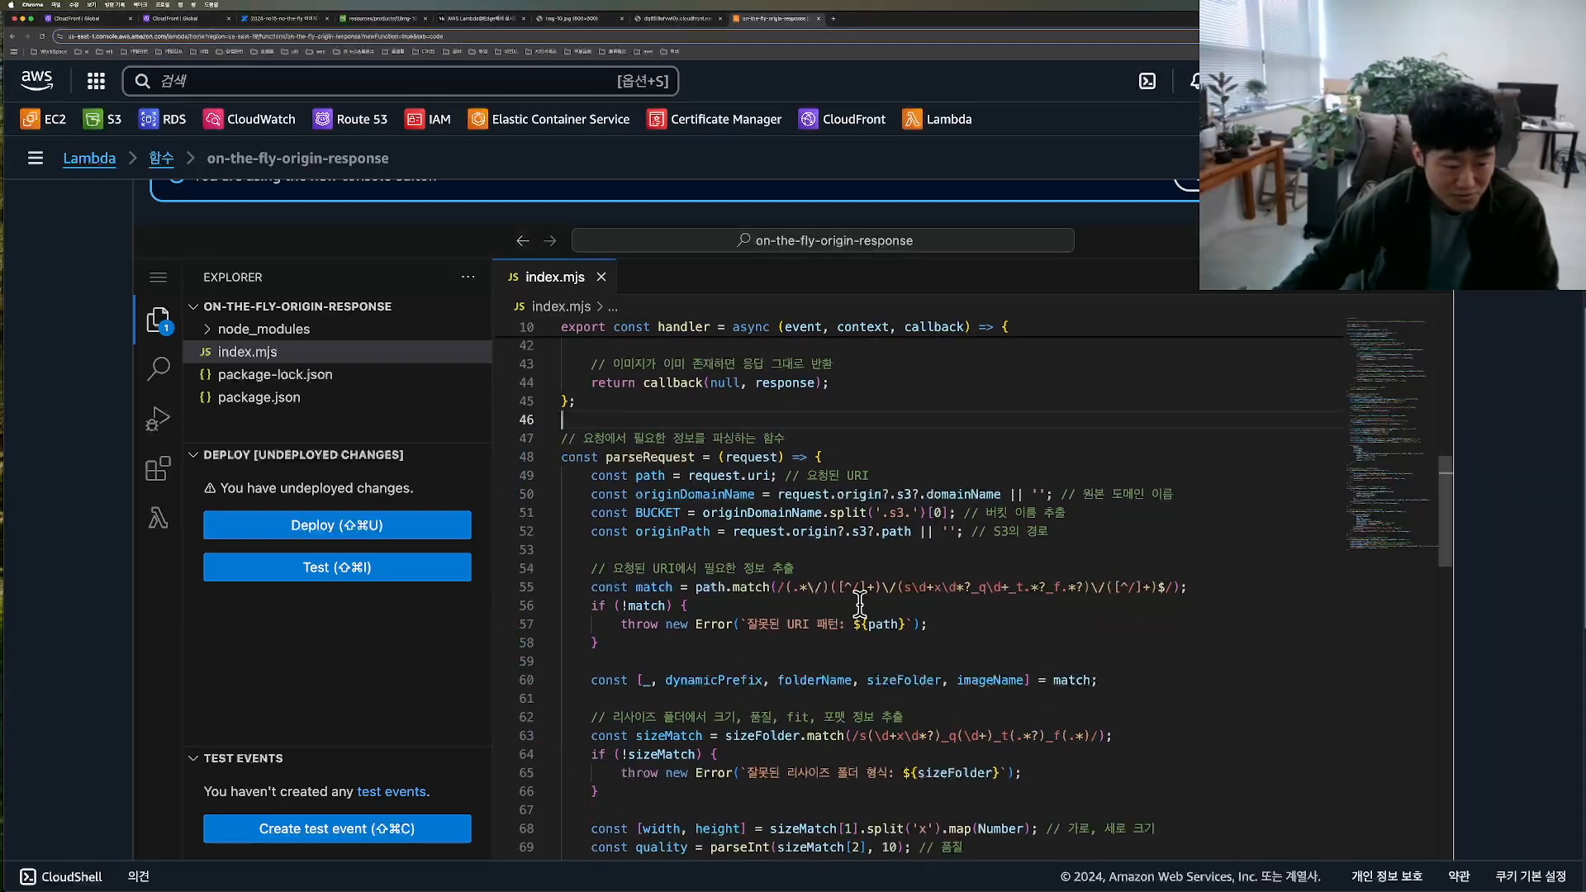
pyautogui.scroll(-2, 878, 598)
pyautogui.scroll(-5, 878, 598)
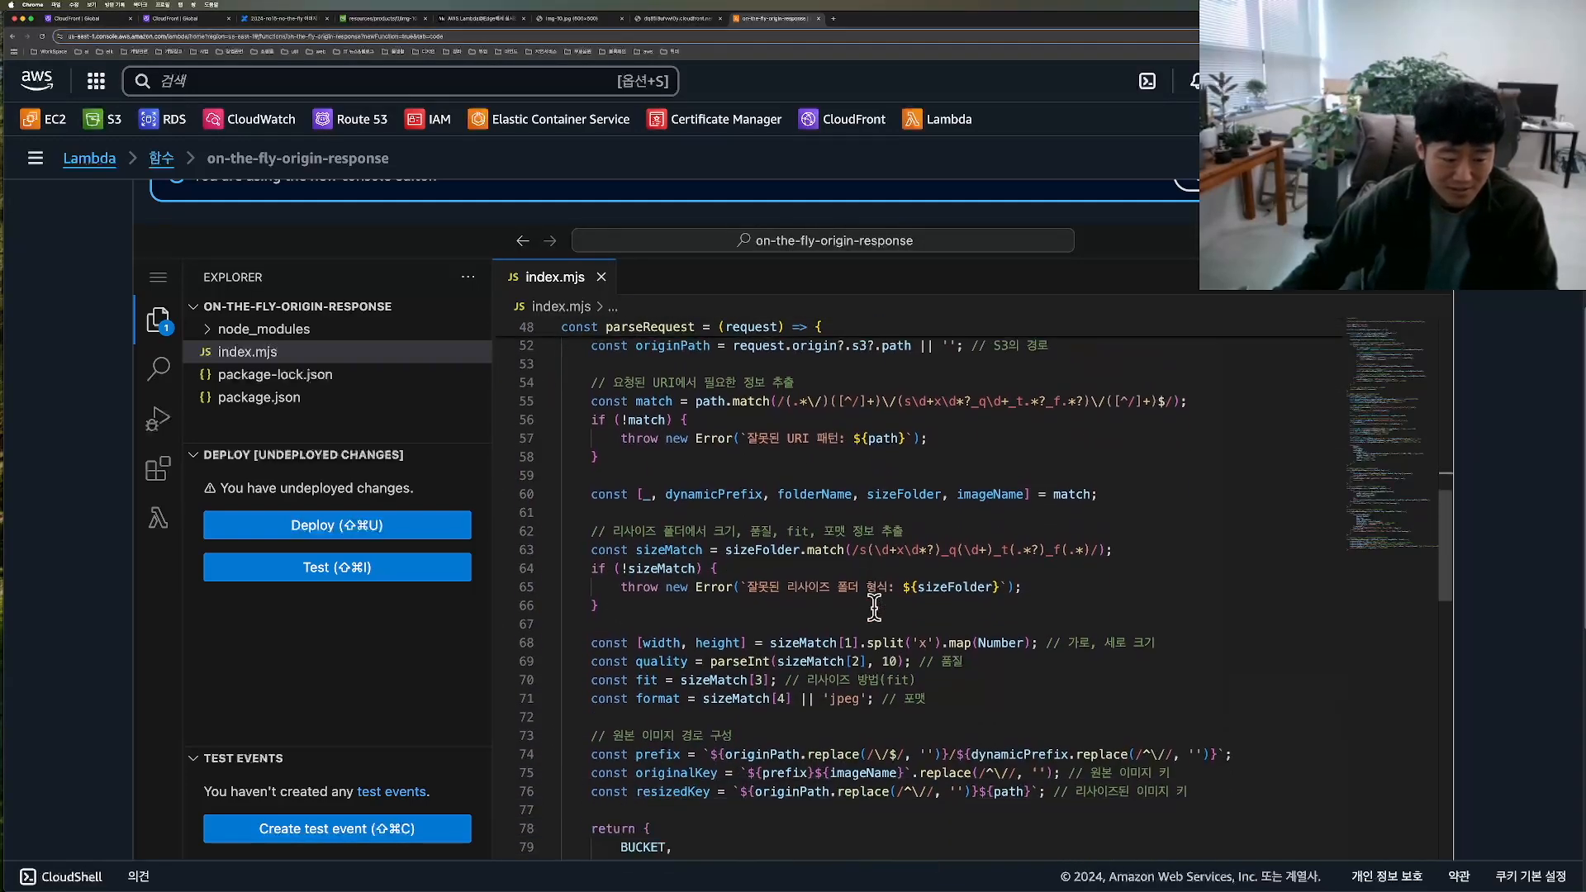
pyautogui.scroll(-3, 873, 609)
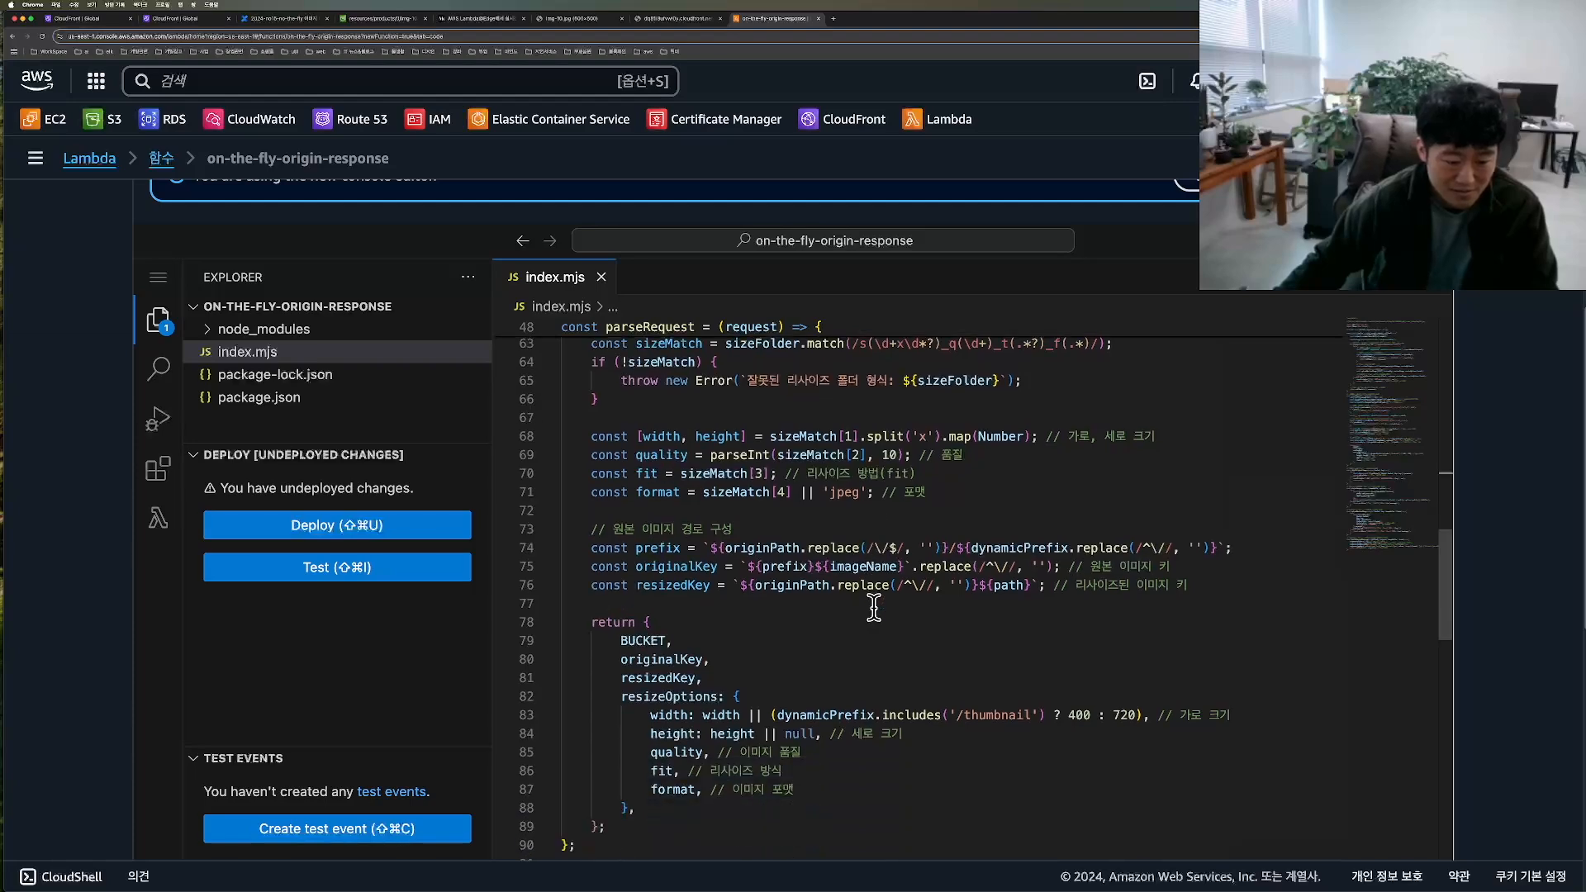
pyautogui.scroll(-2, 873, 609)
pyautogui.scroll(-5, 873, 607)
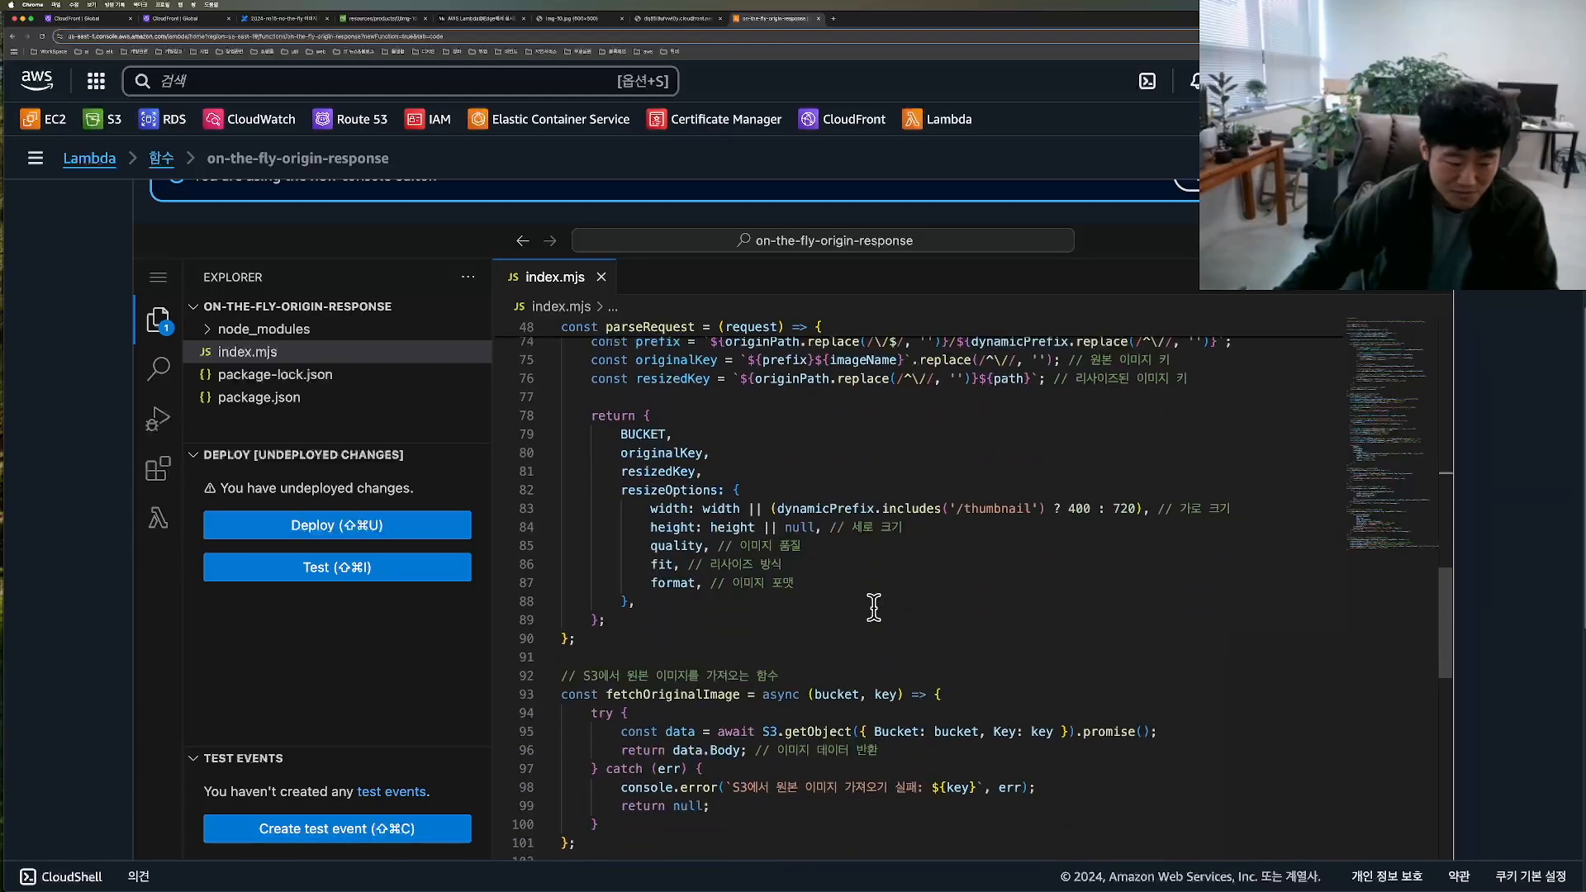
pyautogui.scroll(-3, 873, 608)
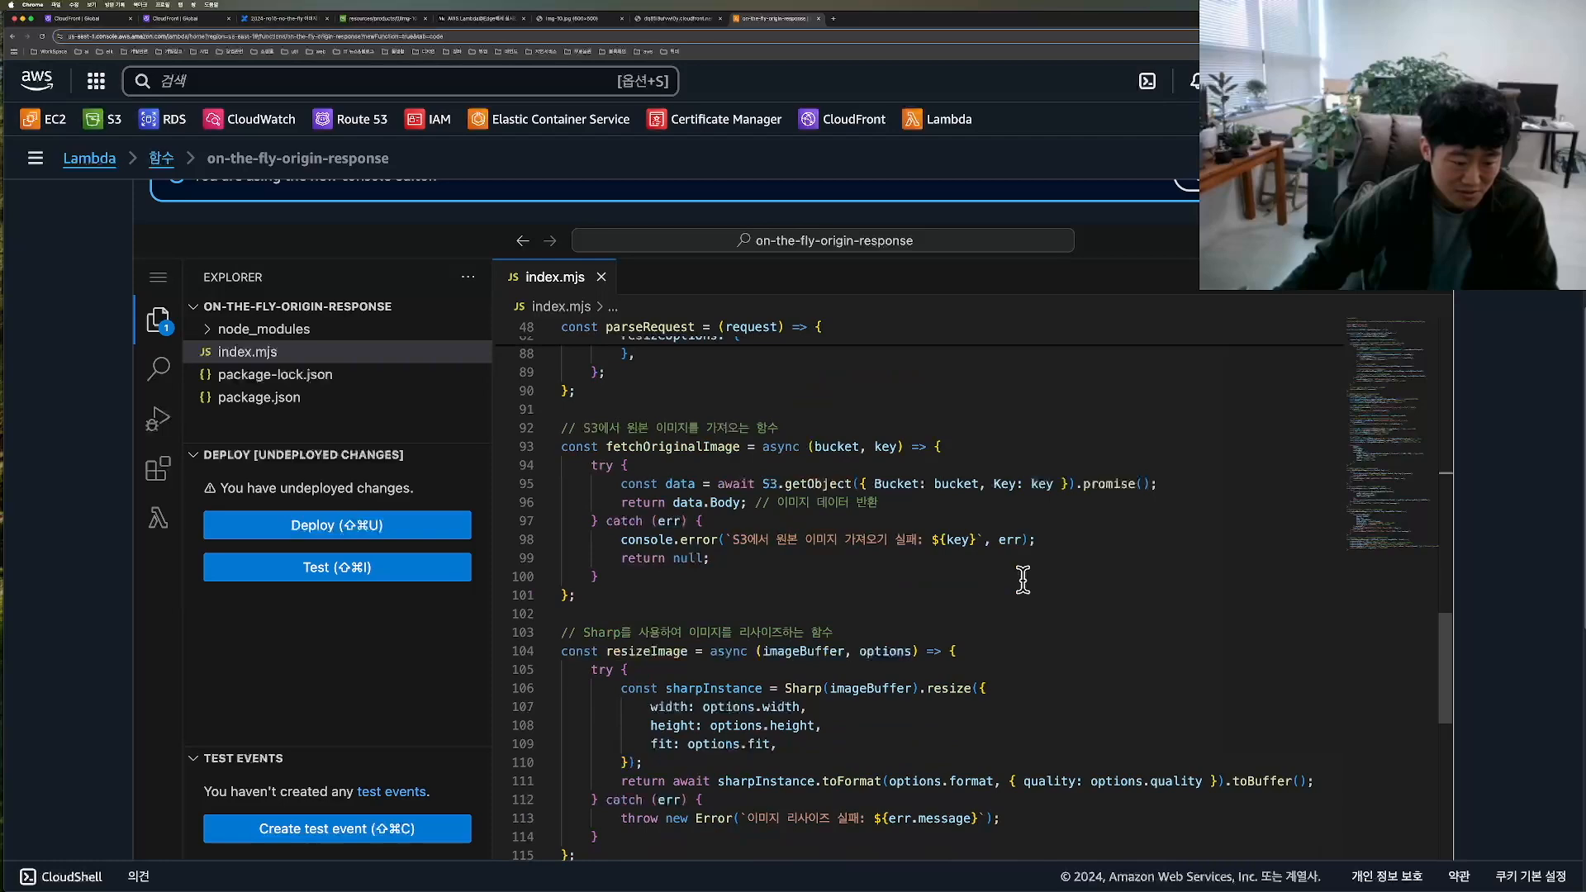
pyautogui.scroll(-3, 1023, 580)
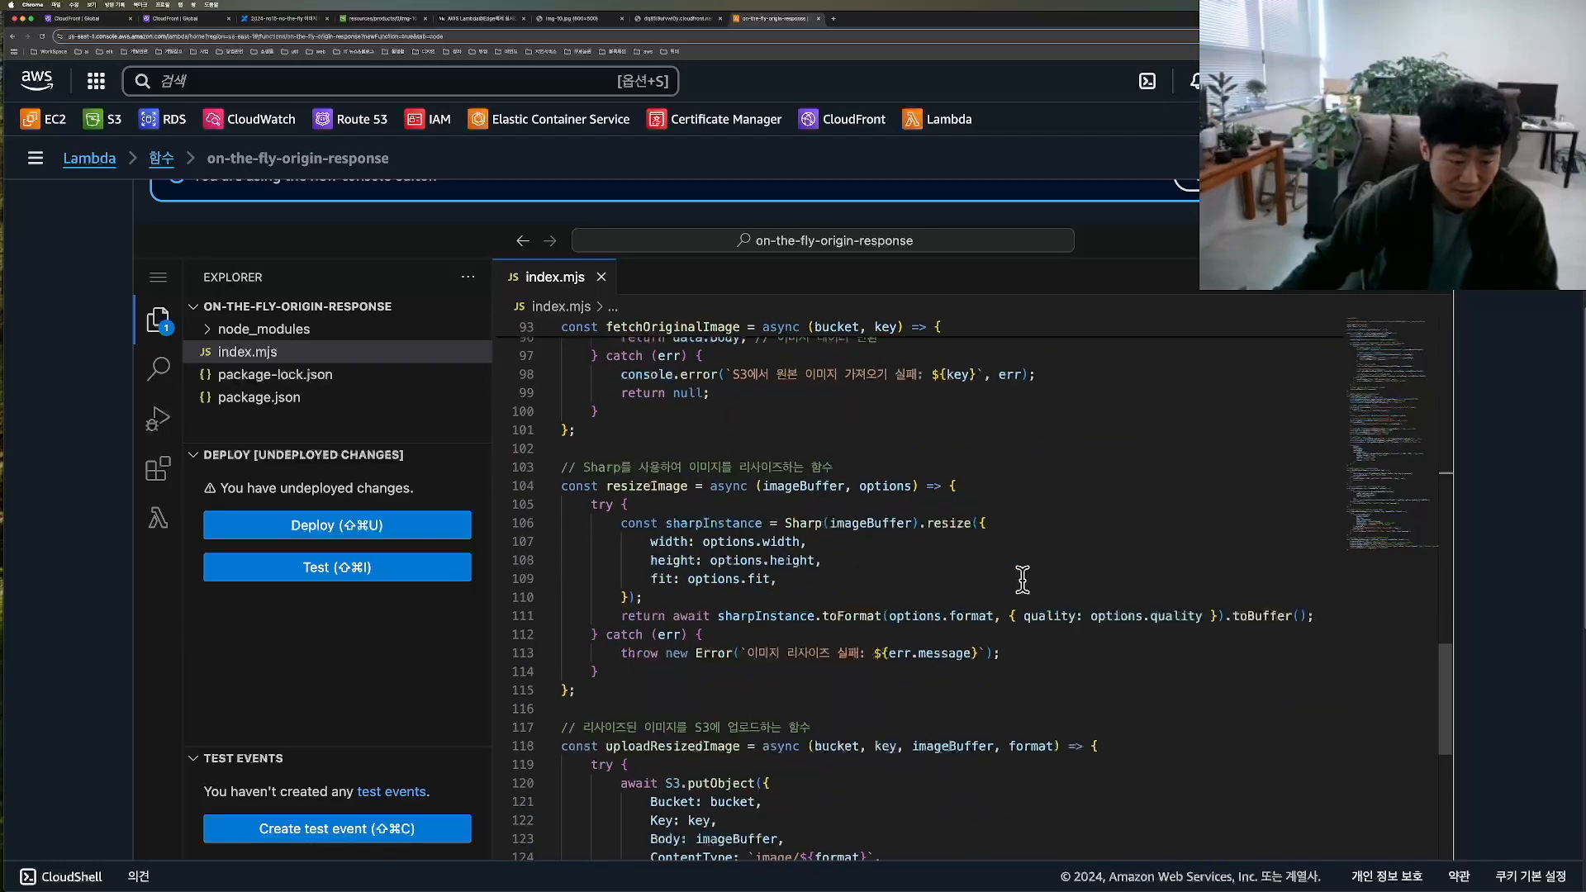
pyautogui.scroll(-5, 1022, 580)
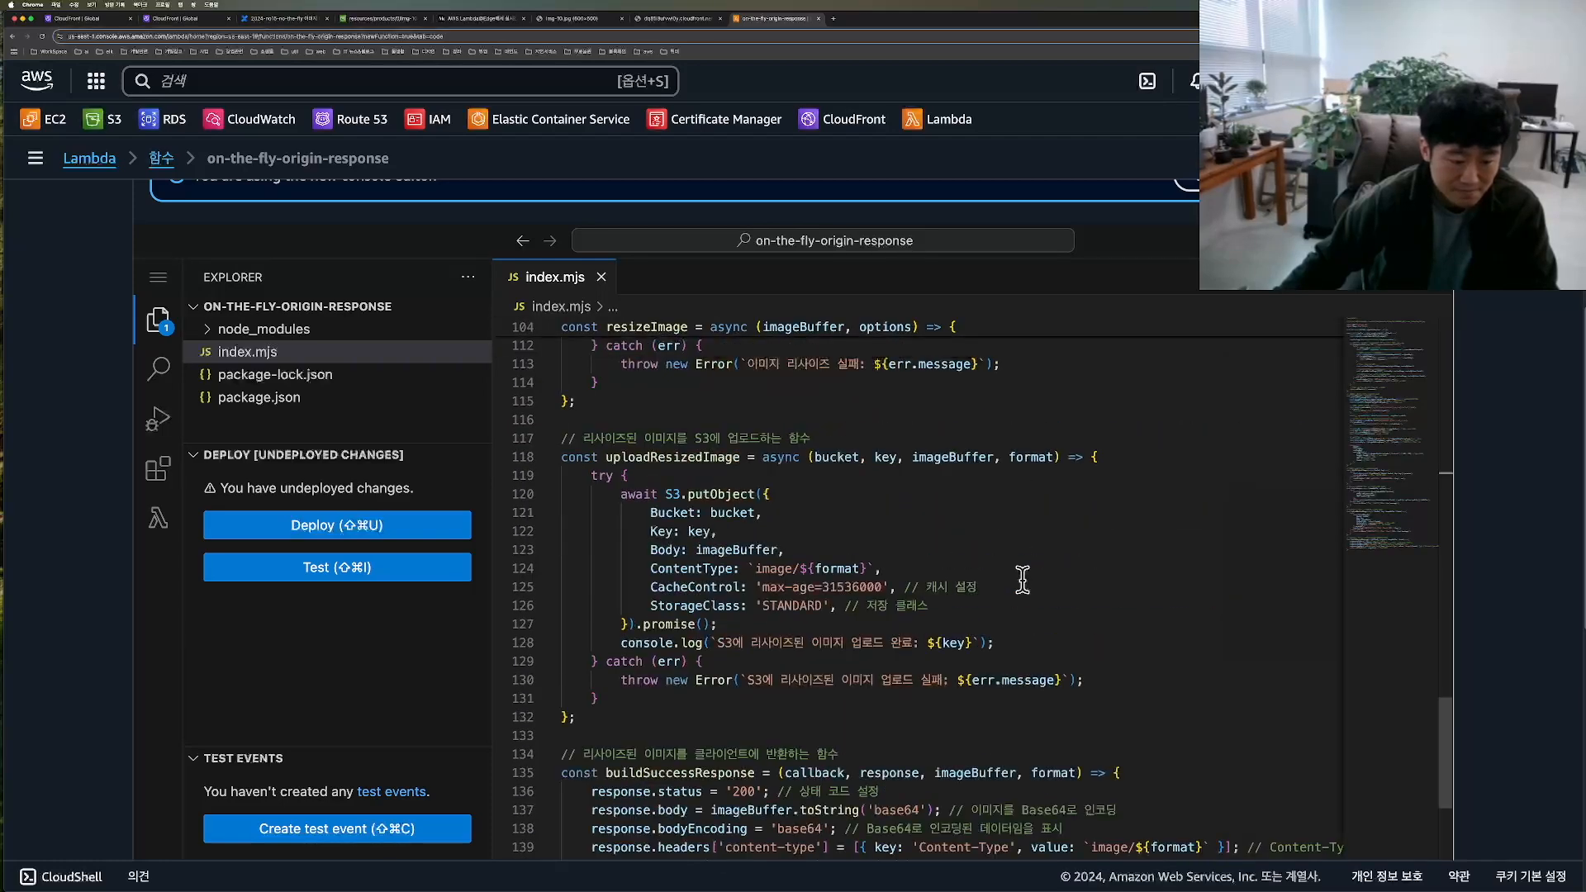
pyautogui.scroll(-3, 1023, 580)
pyautogui.scroll(20, 620, 467)
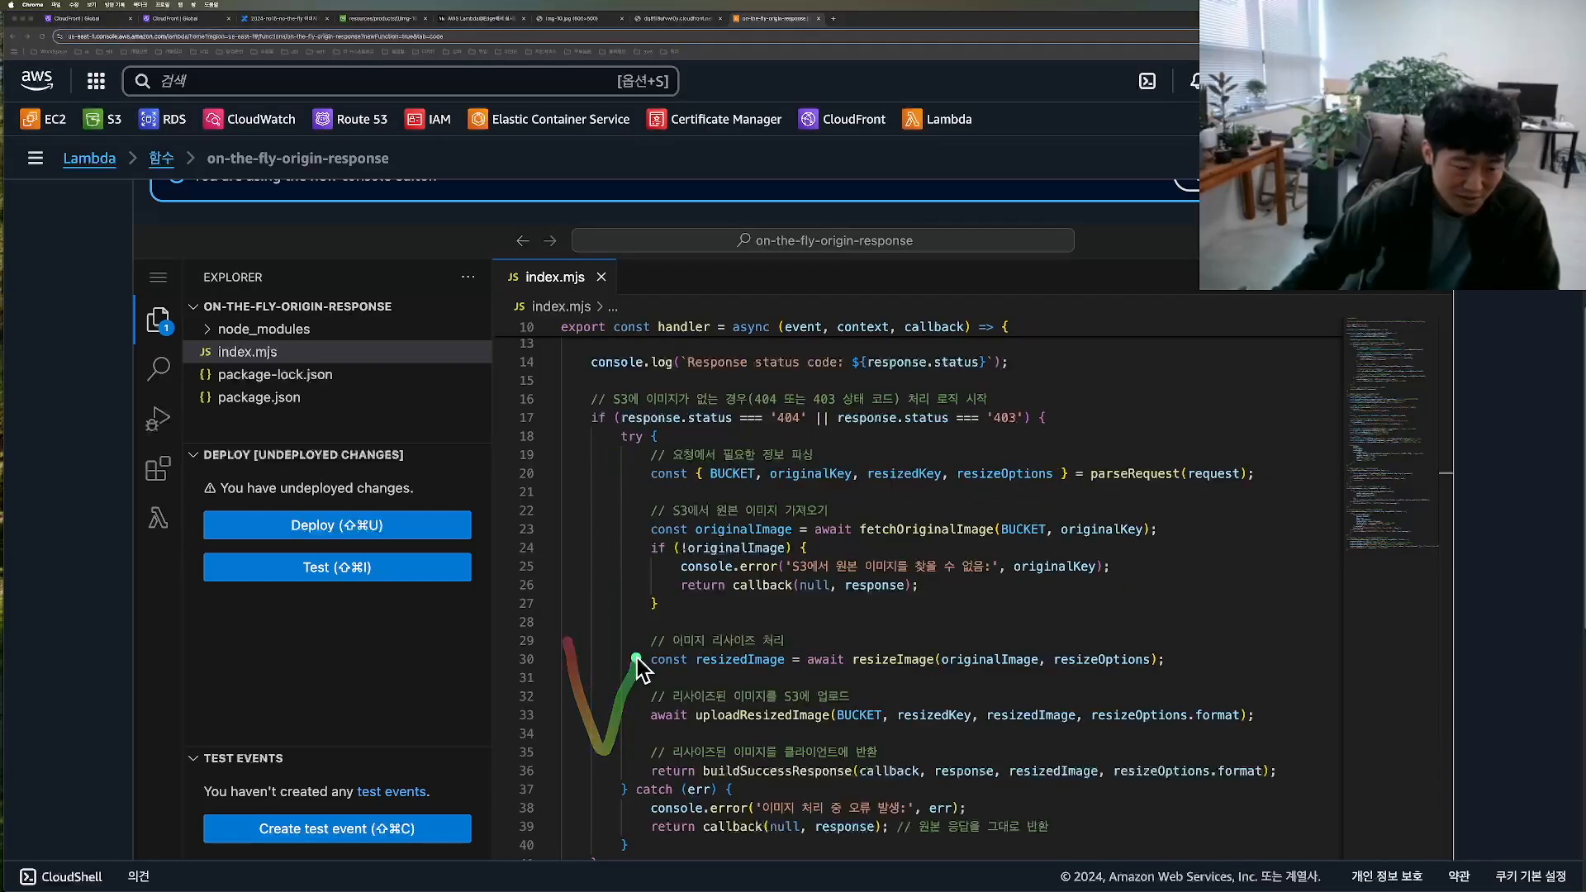
pyautogui.click(832, 616)
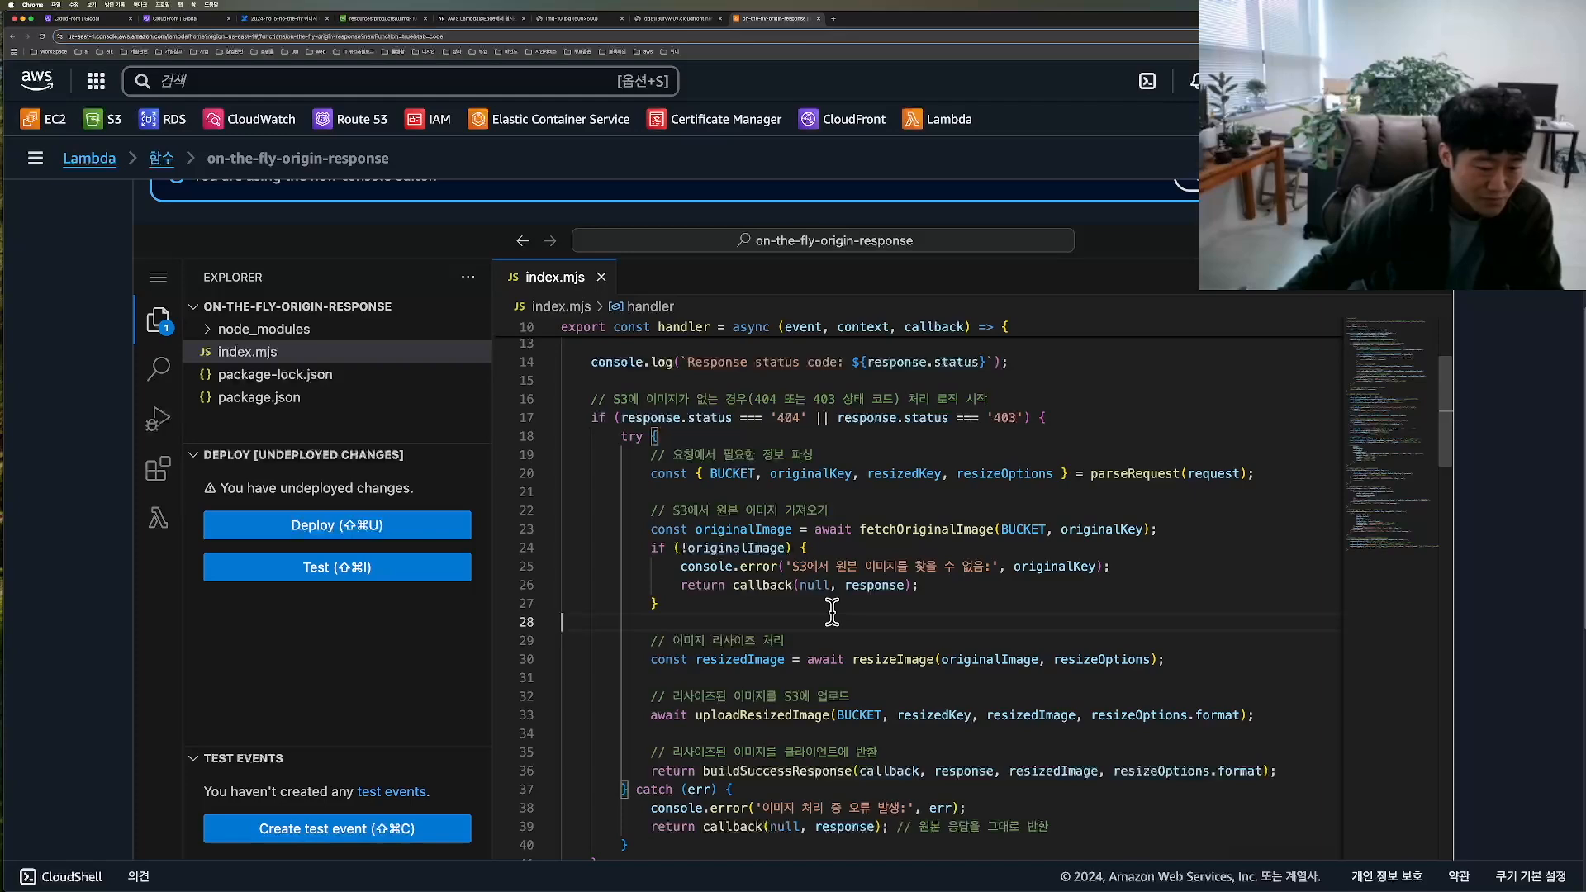
# Step: Deploy the undeployed code changes of the on-the-fly-origin-response function
pyautogui.scroll(2, 1510, 541)
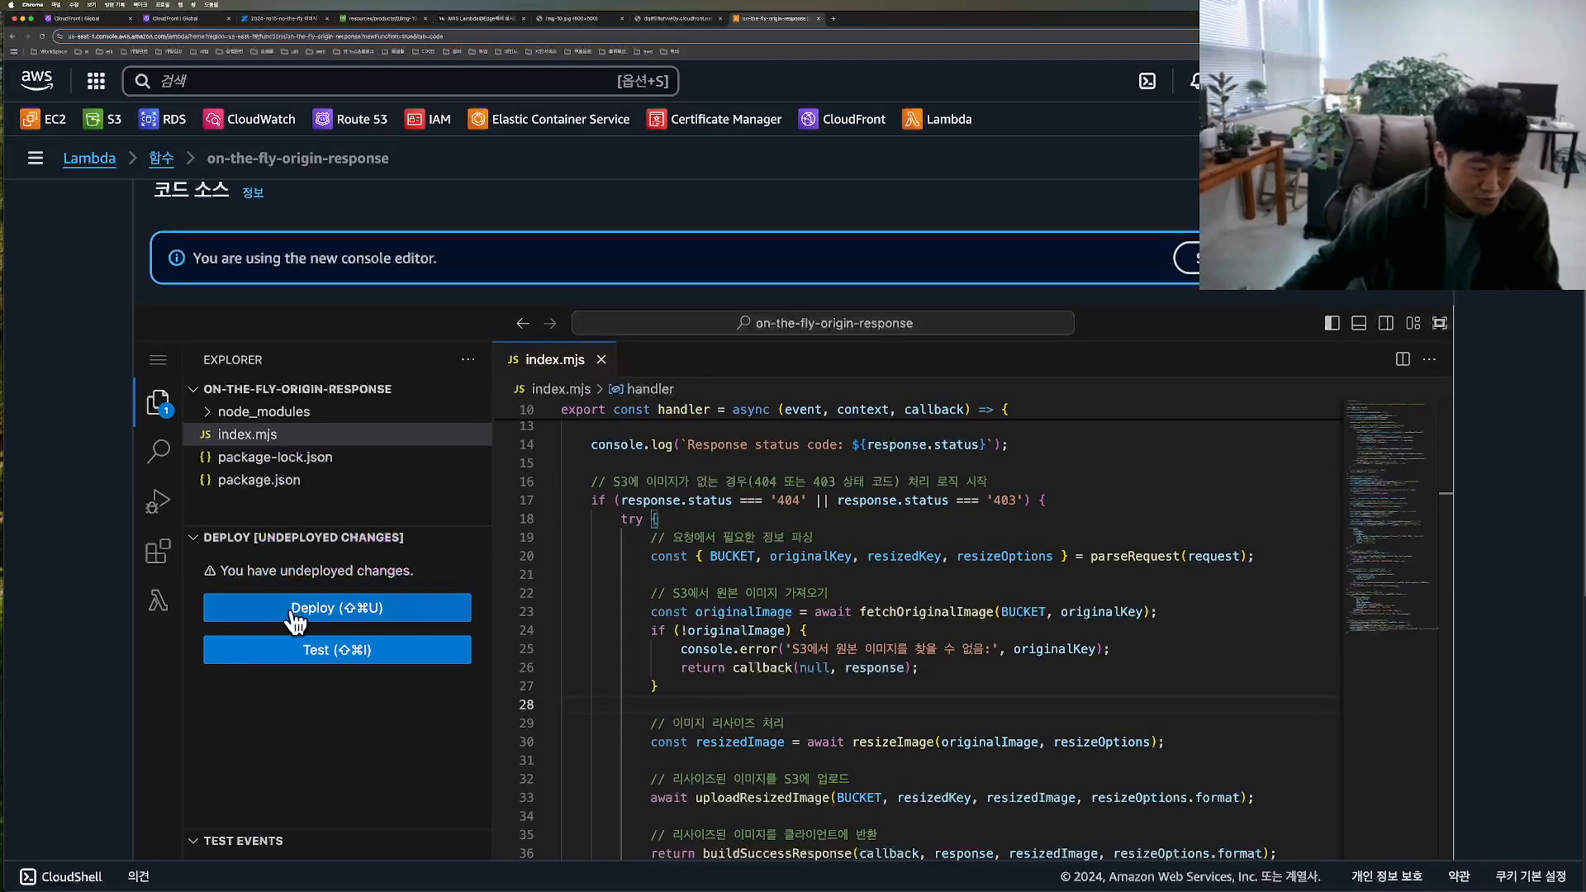
pyautogui.click(294, 612)
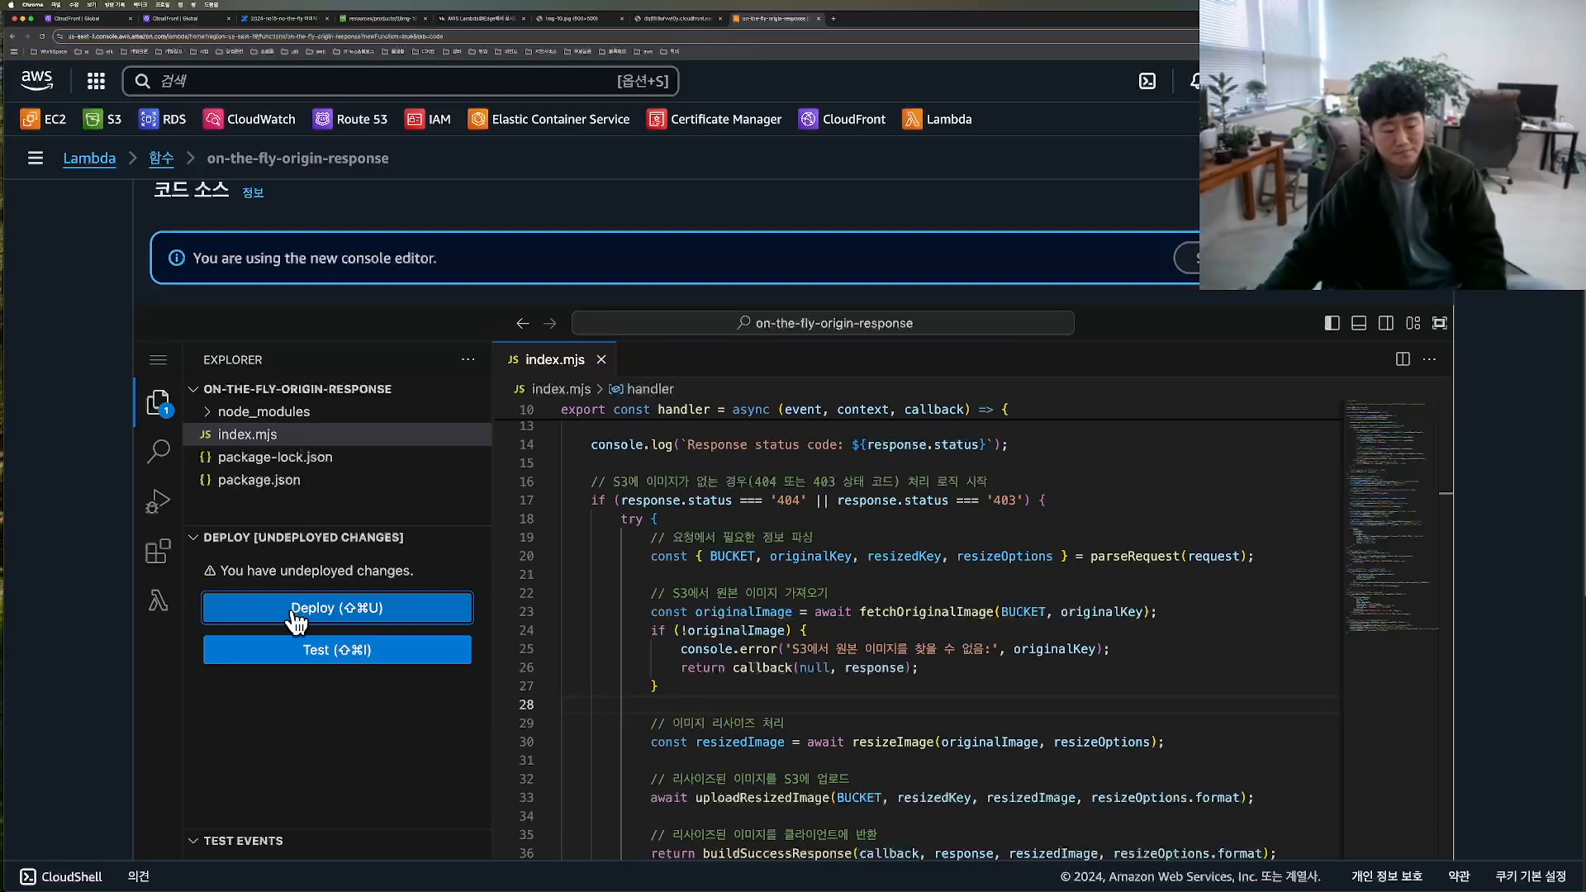
pyautogui.scroll(-2, 1487, 476)
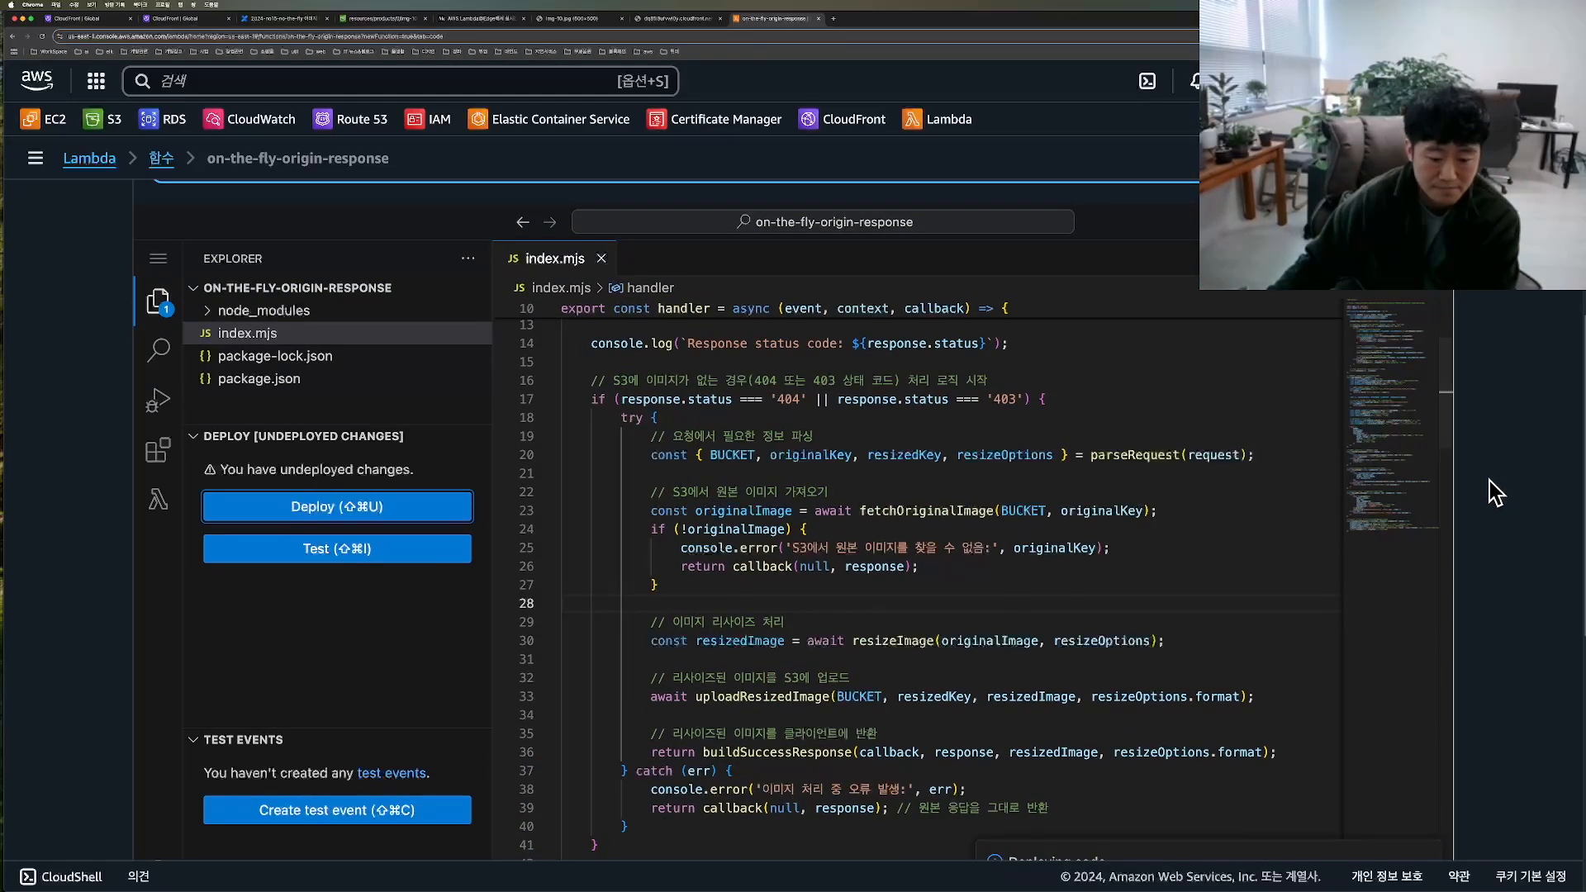
pyautogui.scroll(-2, 1487, 487)
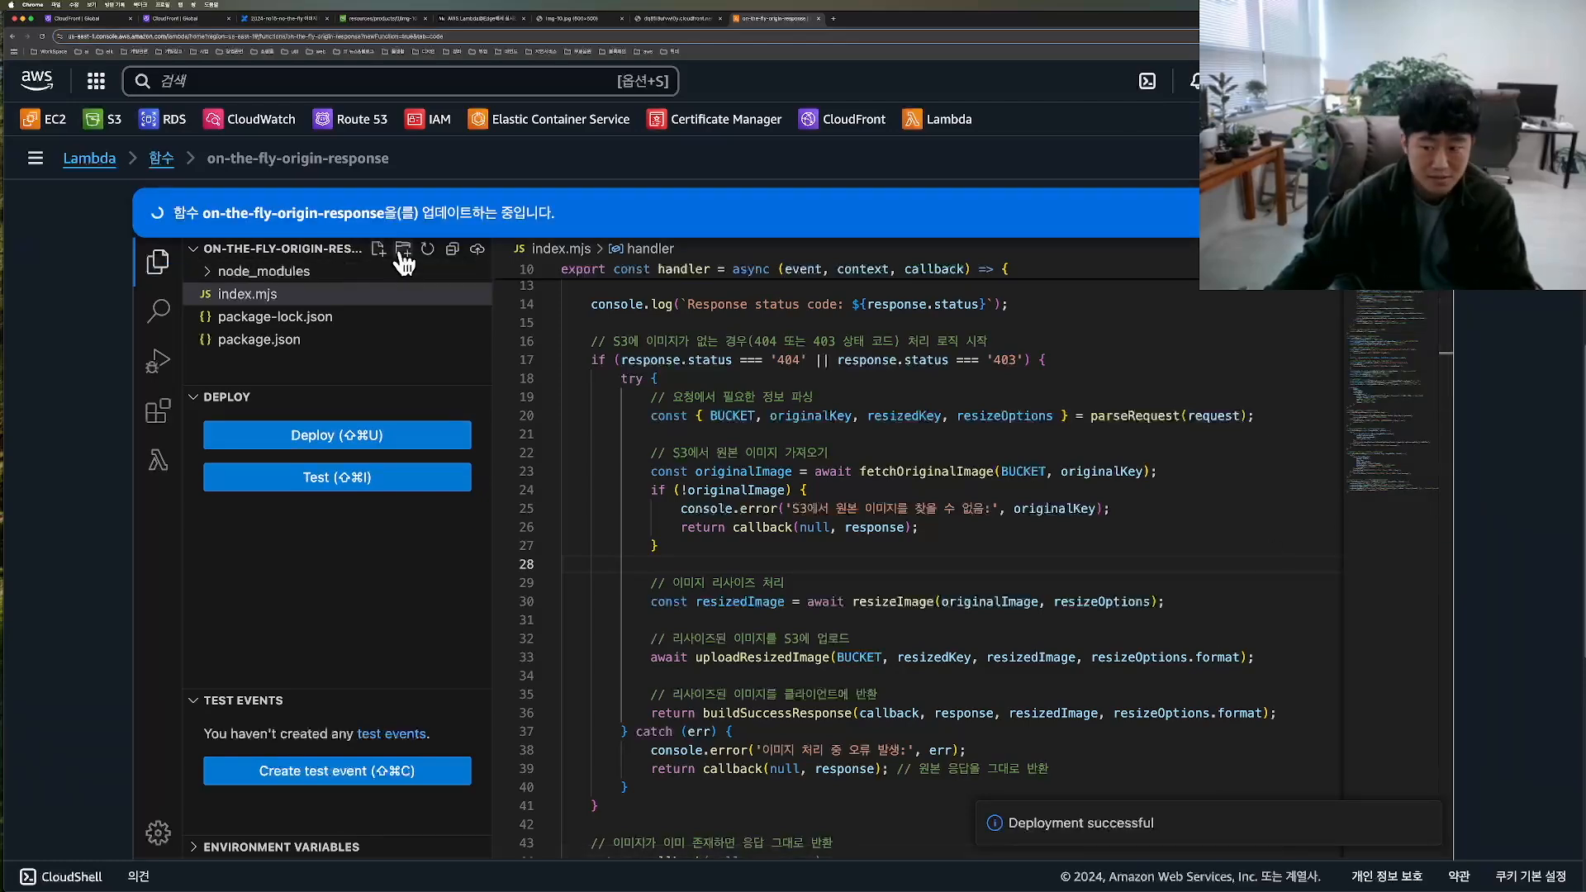
# Step: Set up a Lambda@Edge trigger for dq81i8ufvwi0y.cloudfront.net with cache behavior * and the origin response event (오리진 응답)
pyautogui.moveTo(1473, 23); pyautogui.dragTo(1177, 20)
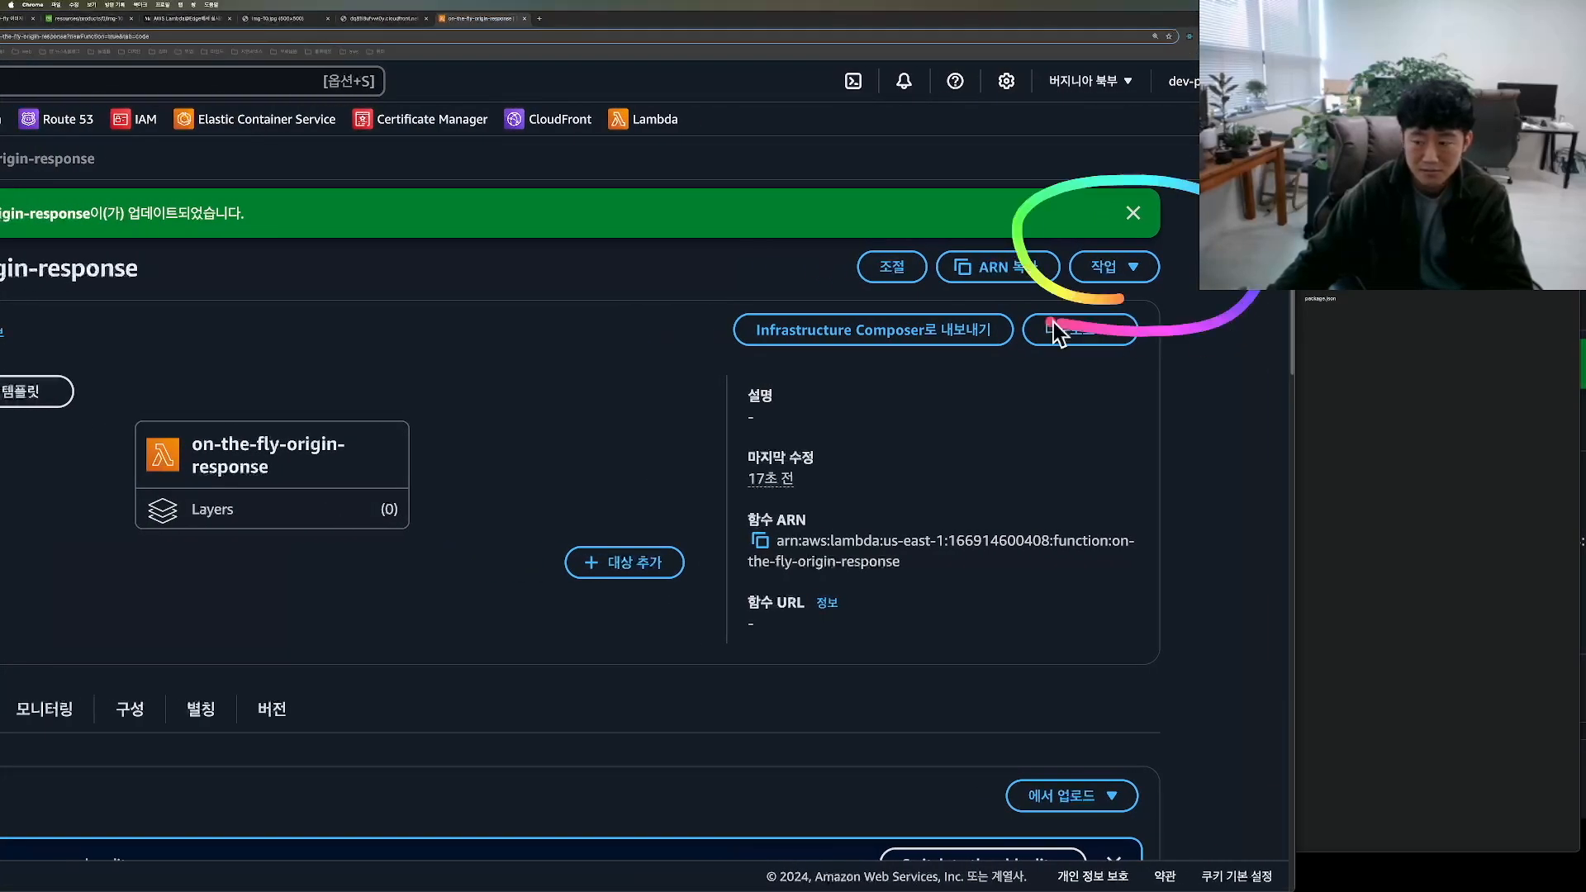
pyautogui.click(1153, 264)
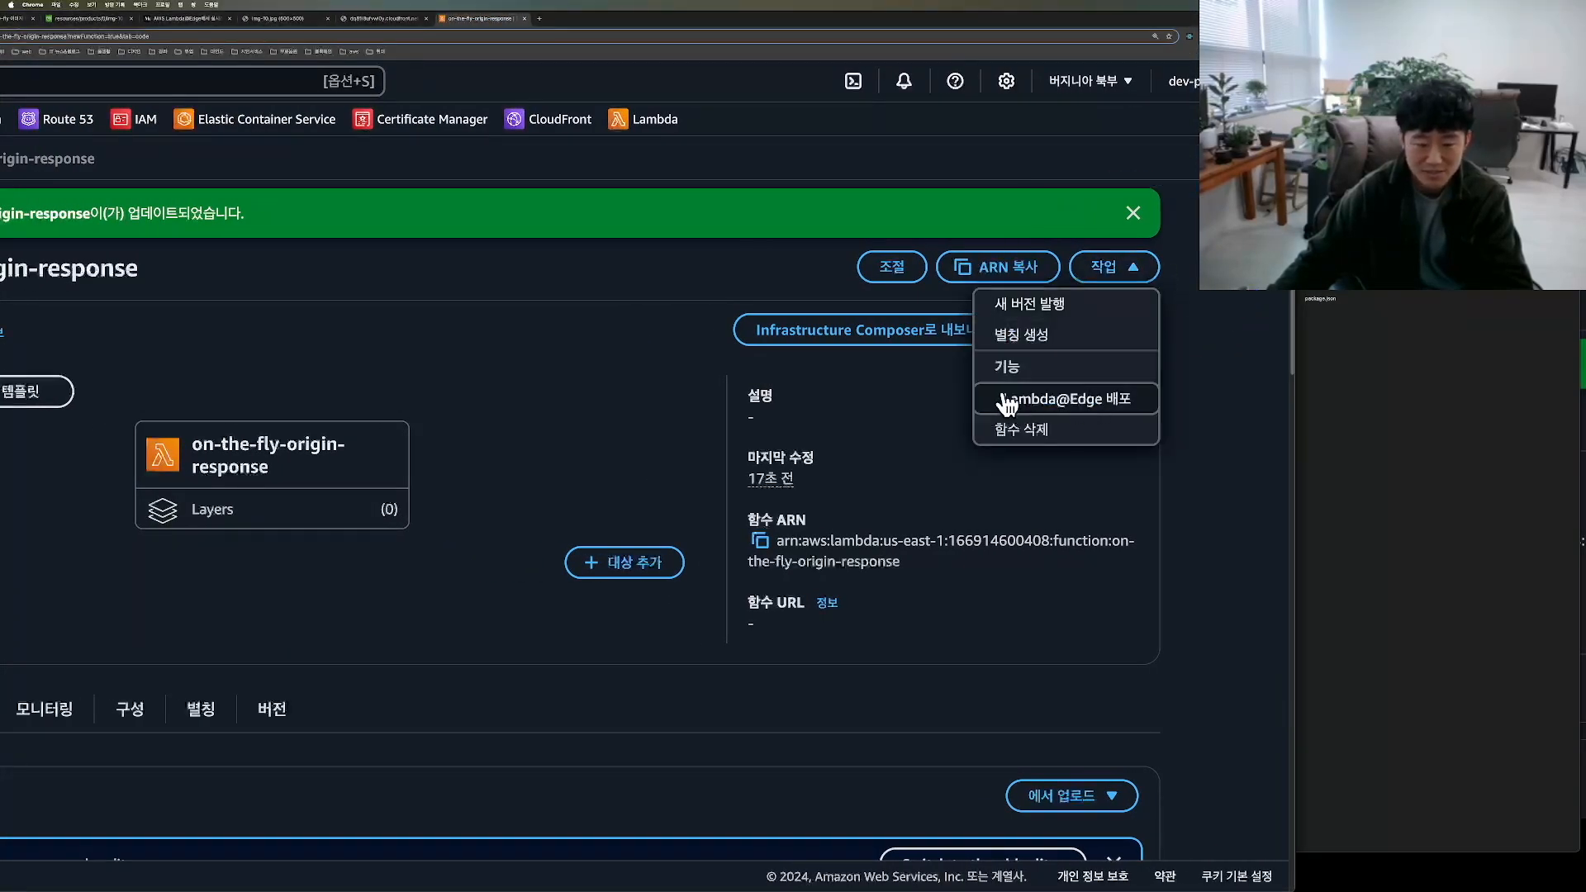
pyautogui.click(1080, 401)
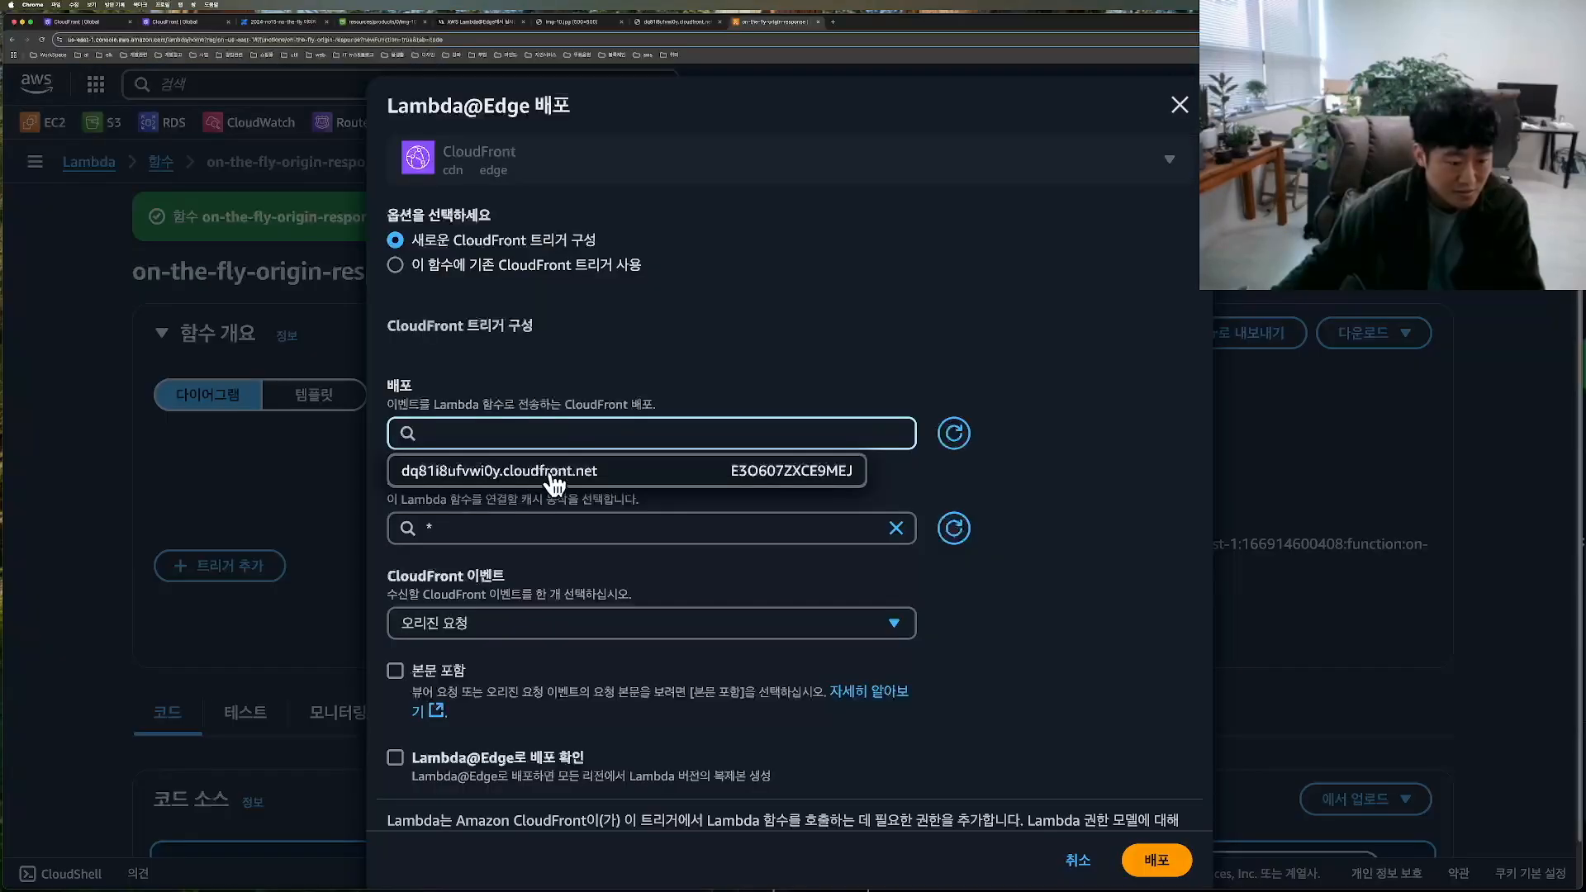
pyautogui.click(598, 473)
pyautogui.click(598, 529)
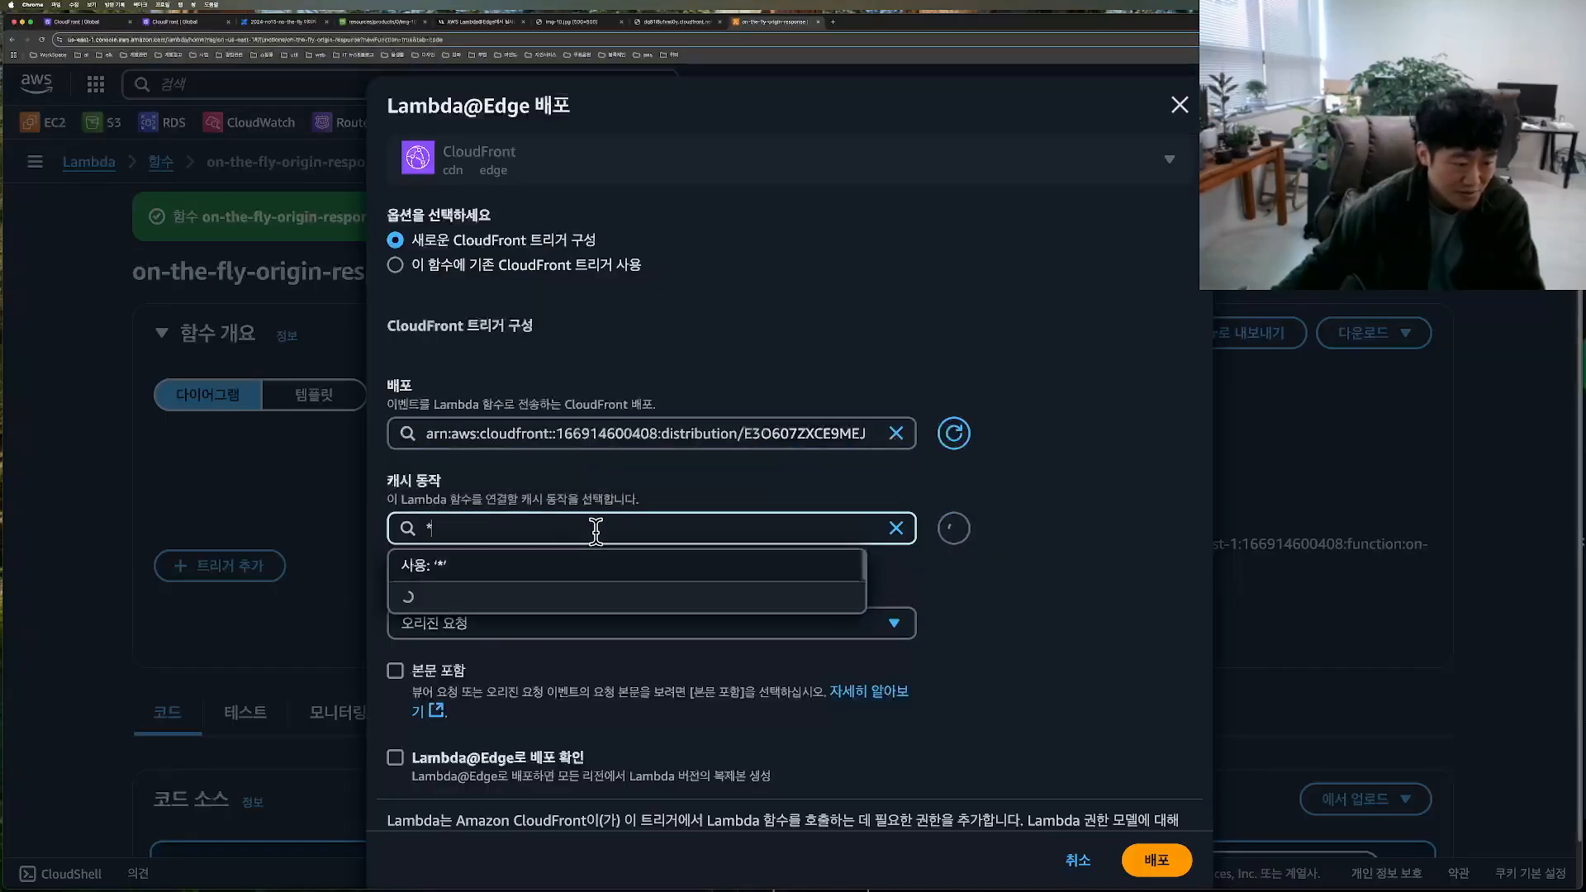
pyautogui.click(519, 578)
pyautogui.click(462, 623)
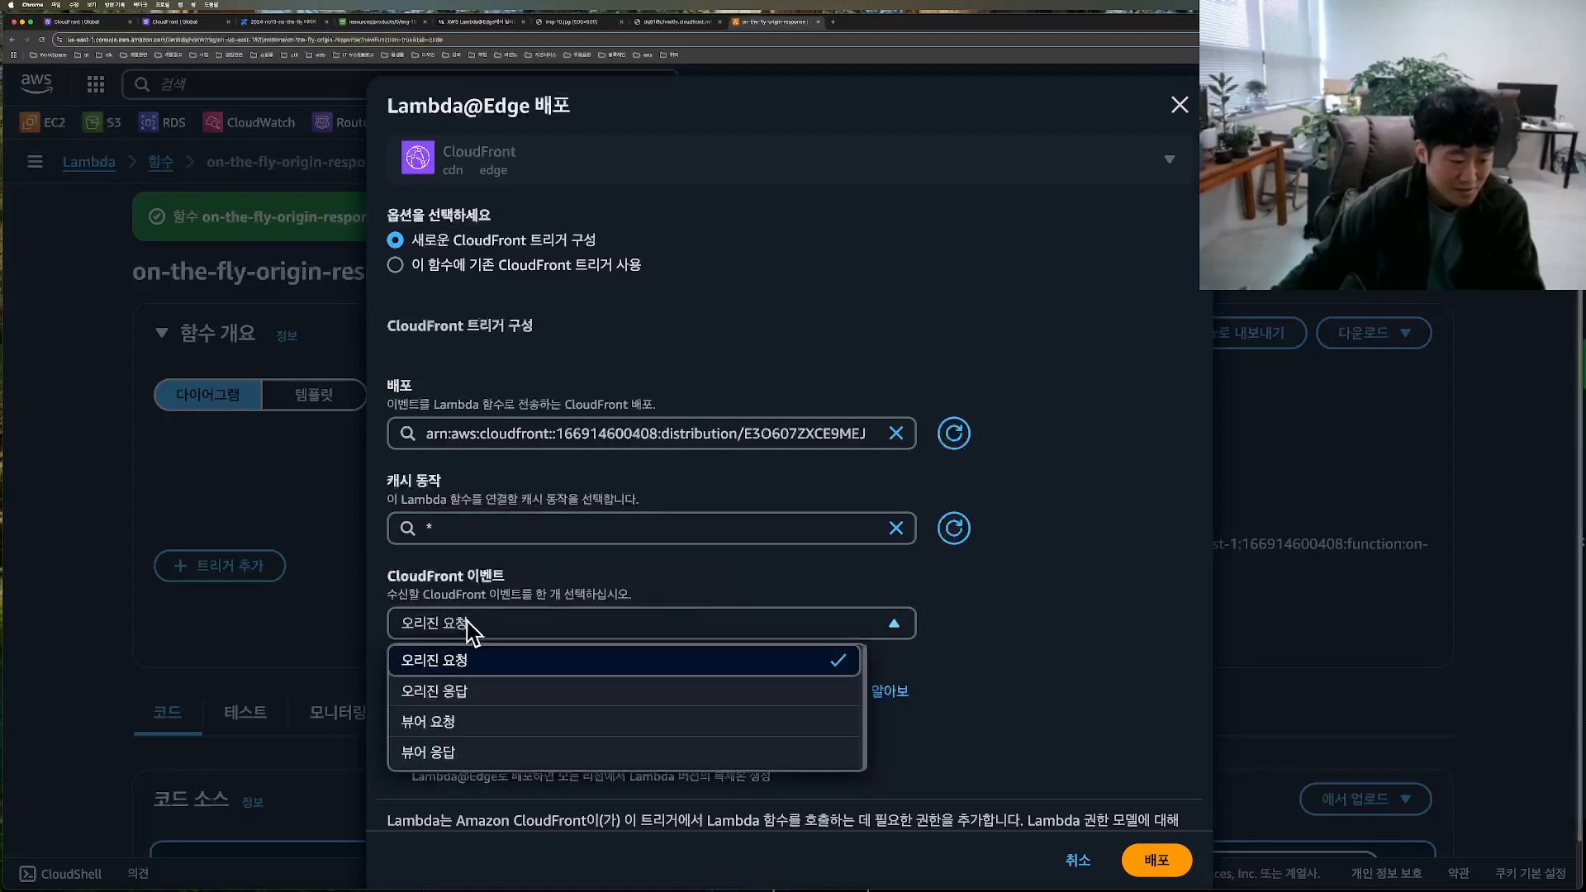
pyautogui.click(496, 703)
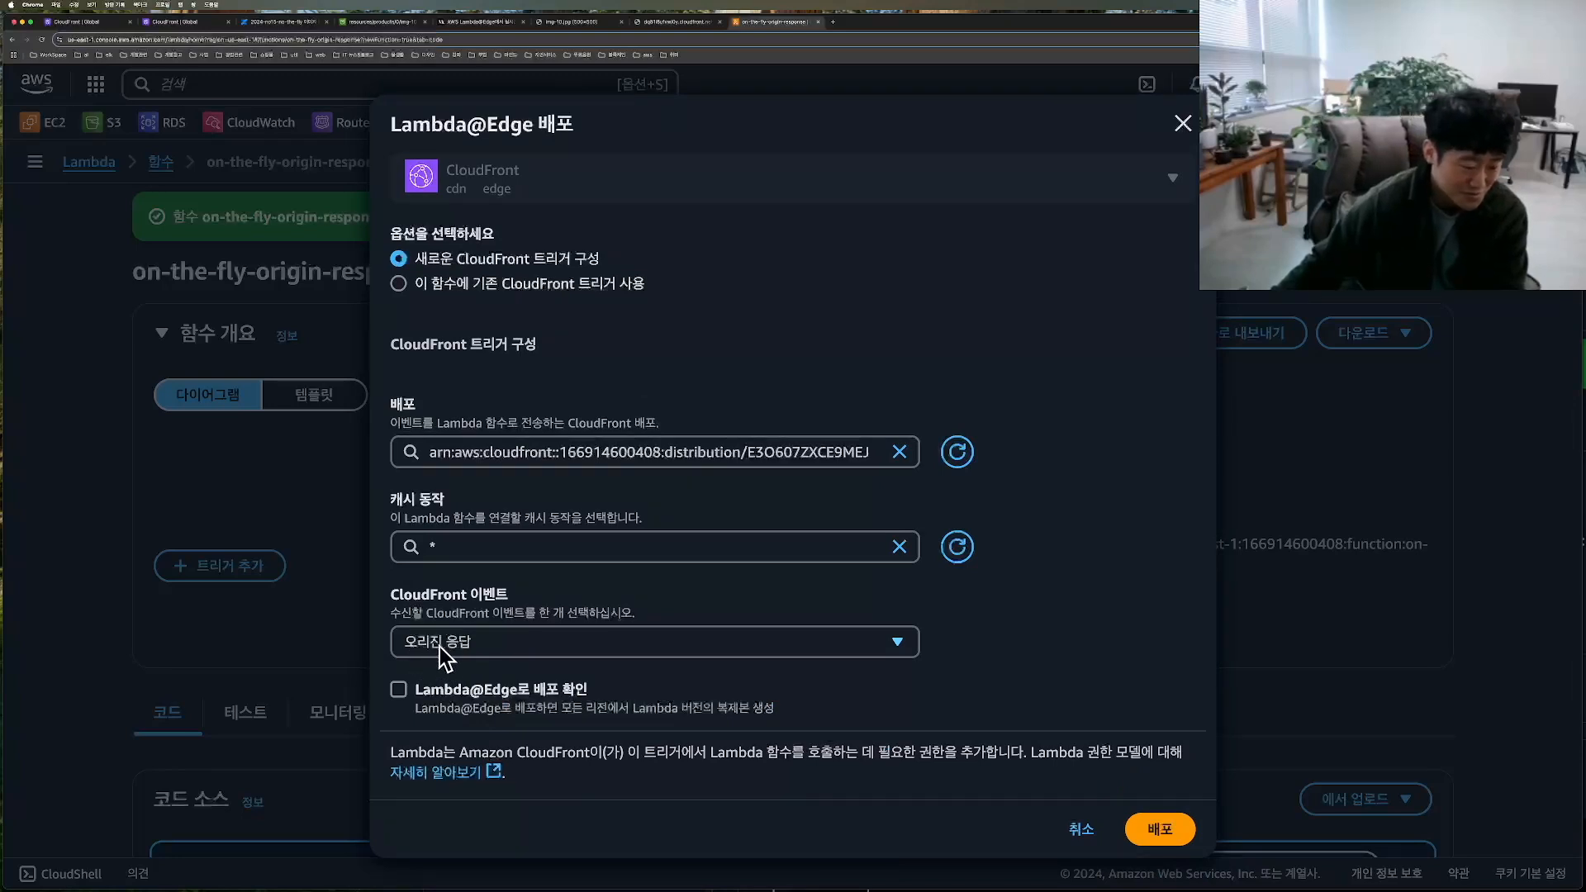
# Step: Acknowledge the Lambda@Edge deployment, try to deploy the origin response trigger, and close the deployment dialog
pyautogui.click(515, 640)
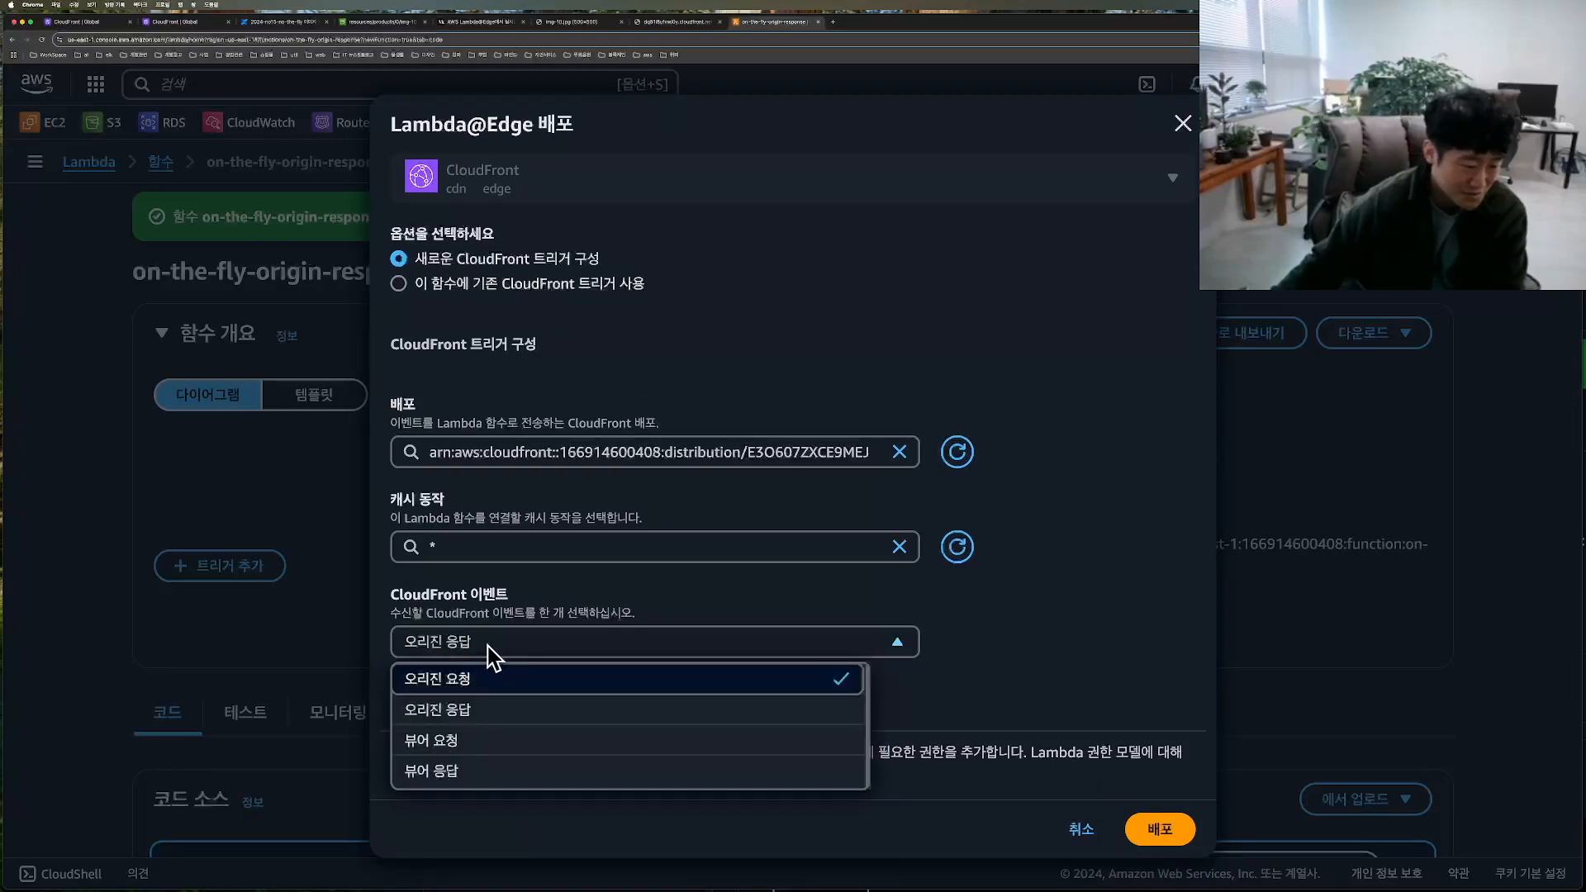
pyautogui.click(1027, 632)
pyautogui.click(428, 702)
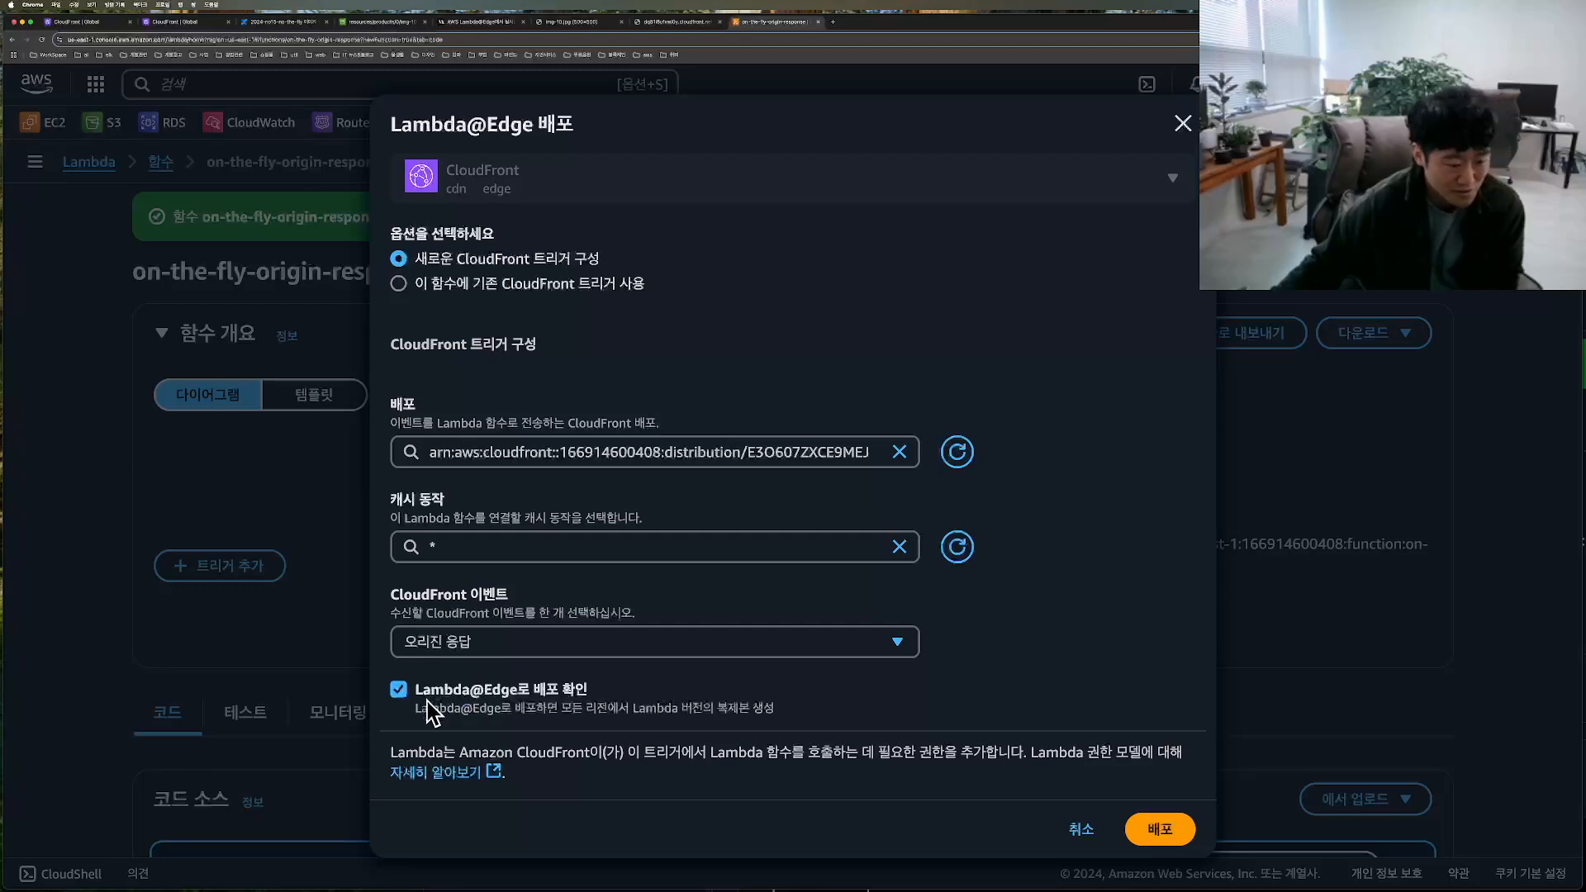
pyautogui.hotkey('ctrl', 'alt', 'a')
pyautogui.moveTo(1109, 847)
pyautogui.mouseDown()
pyautogui.moveTo(1201, 750)
pyautogui.moveTo(1195, 720)
pyautogui.moveTo(1084, 869)
pyautogui.mouseUp()
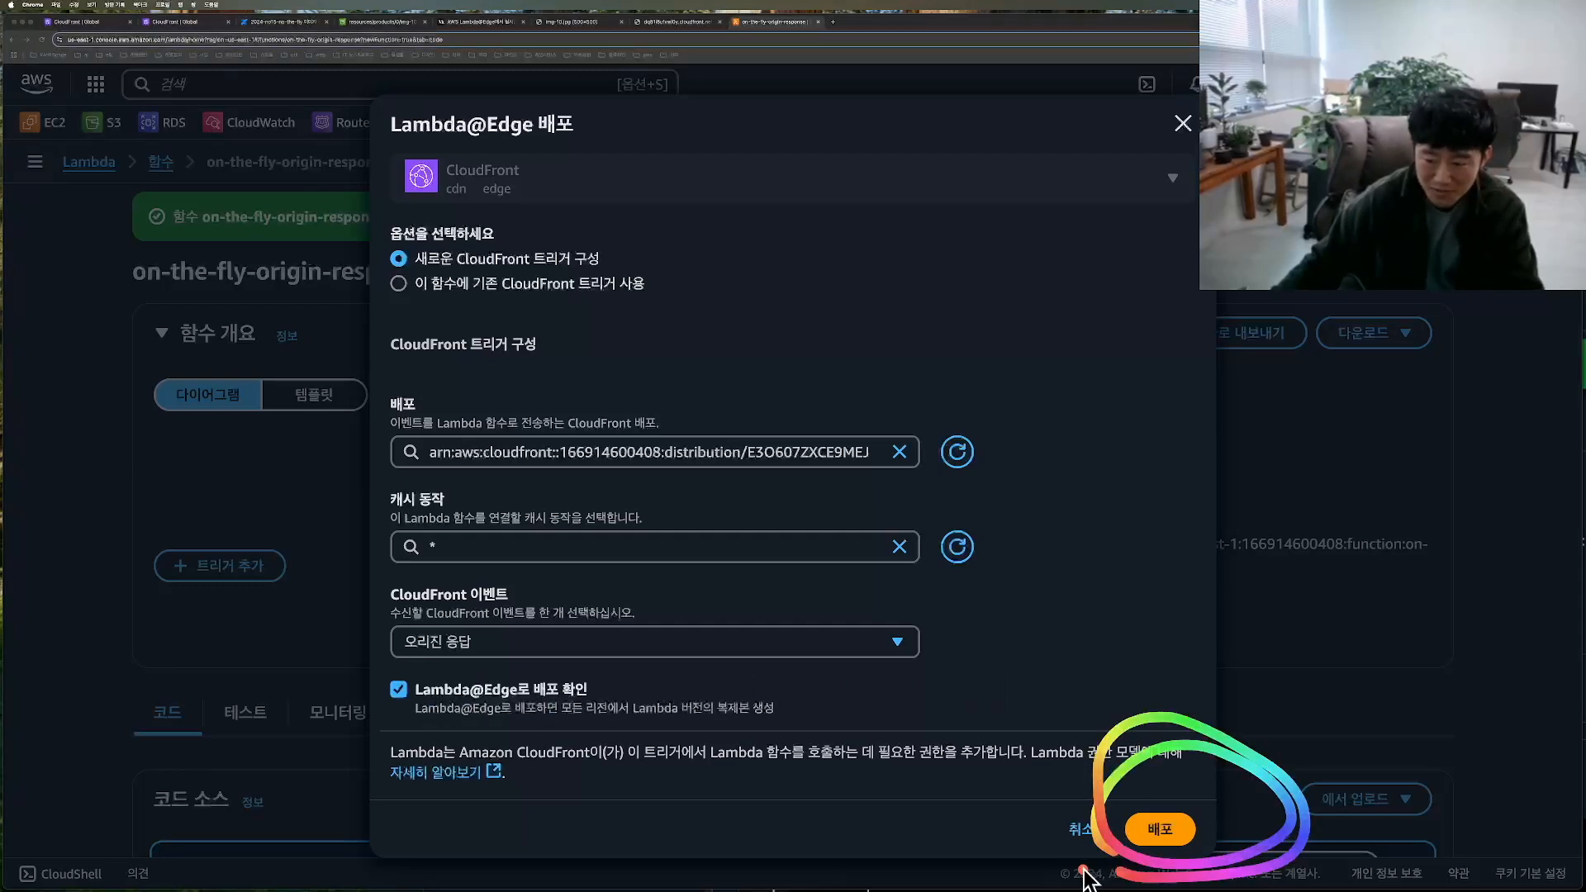
pyautogui.click(1160, 828)
pyautogui.hotkey('ctrl', 'alt', 'a')
pyautogui.moveTo(413, 141)
pyautogui.mouseDown()
pyautogui.moveTo(546, 248)
pyautogui.moveTo(777, 211)
pyautogui.moveTo(474, 190)
pyautogui.mouseUp()
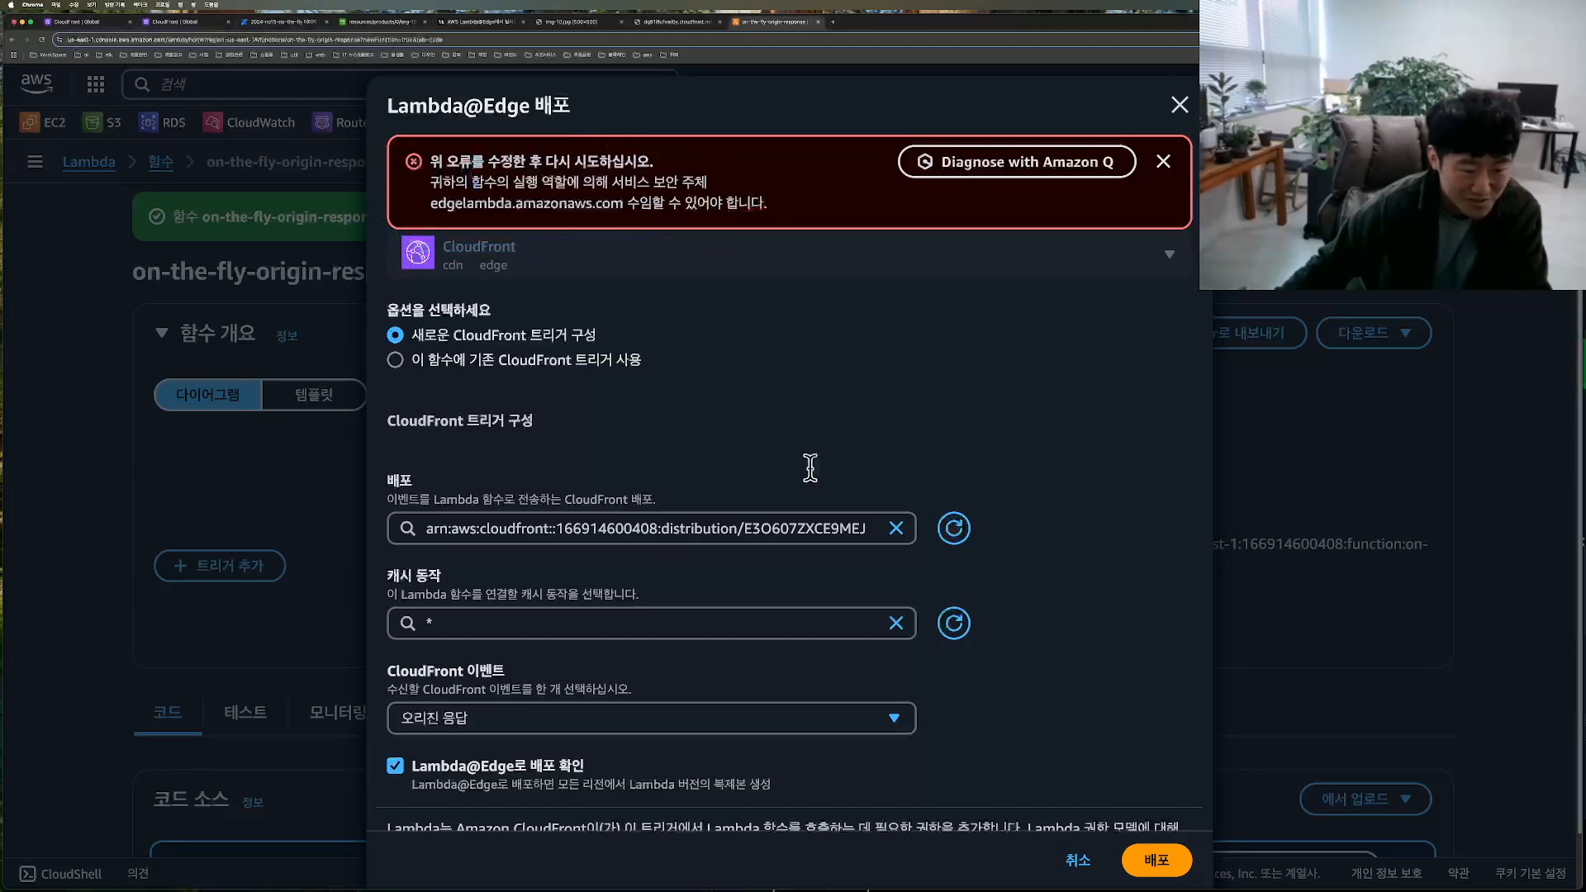
pyautogui.click(1178, 106)
# Step: Open the execution role of the on-the-fly-origin-response function in IAM from the function's permission configuration
pyautogui.scroll(-4, 744, 496)
pyautogui.hotkey('ctrl', 'alt', 'a')
pyautogui.moveTo(450, 462)
pyautogui.mouseDown()
pyautogui.moveTo(348, 448)
pyautogui.moveTo(405, 513)
pyautogui.mouseUp()
pyautogui.click(421, 474)
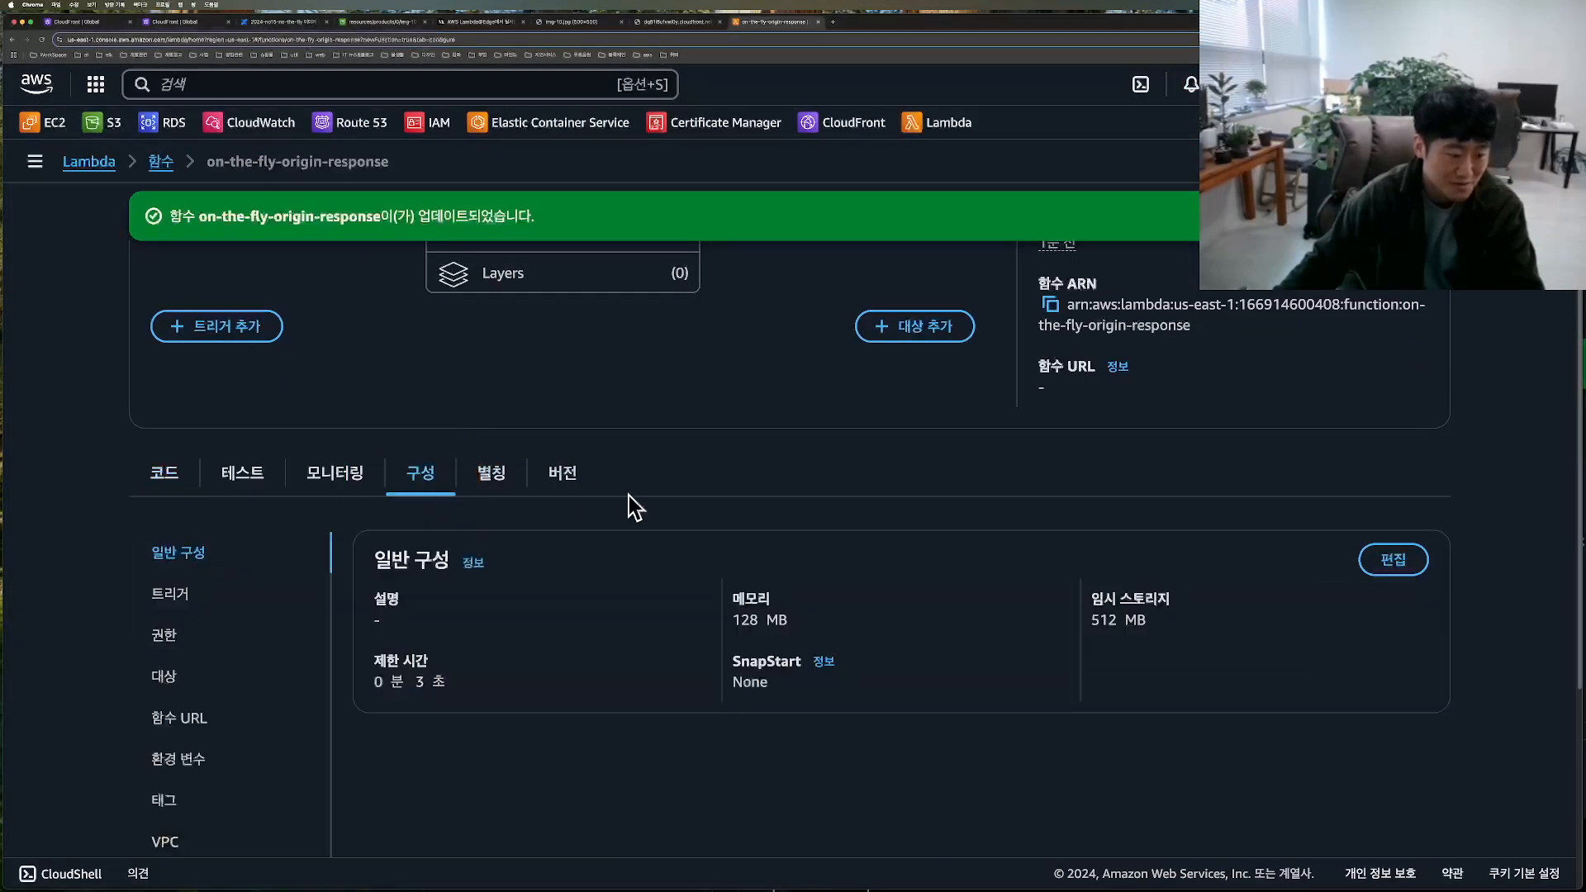
pyautogui.scroll(-2, 413, 487)
pyautogui.moveTo(183, 497)
pyautogui.mouseDown()
pyautogui.moveTo(116, 496)
pyautogui.moveTo(109, 448)
pyautogui.mouseUp()
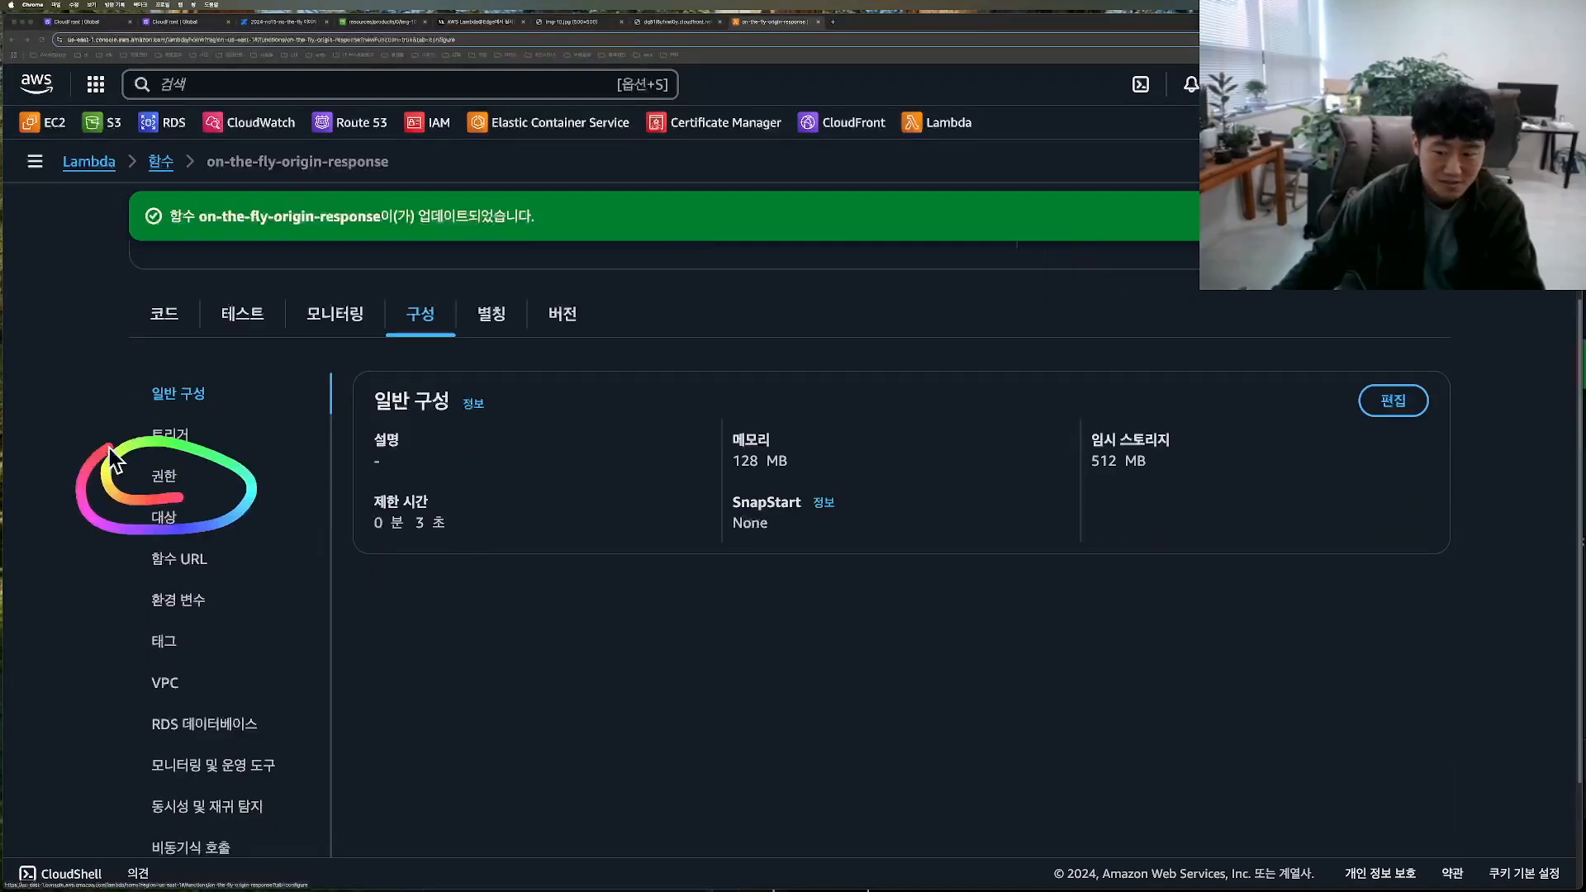
pyautogui.click(164, 476)
pyautogui.moveTo(479, 521); pyautogui.dragTo(731, 538)
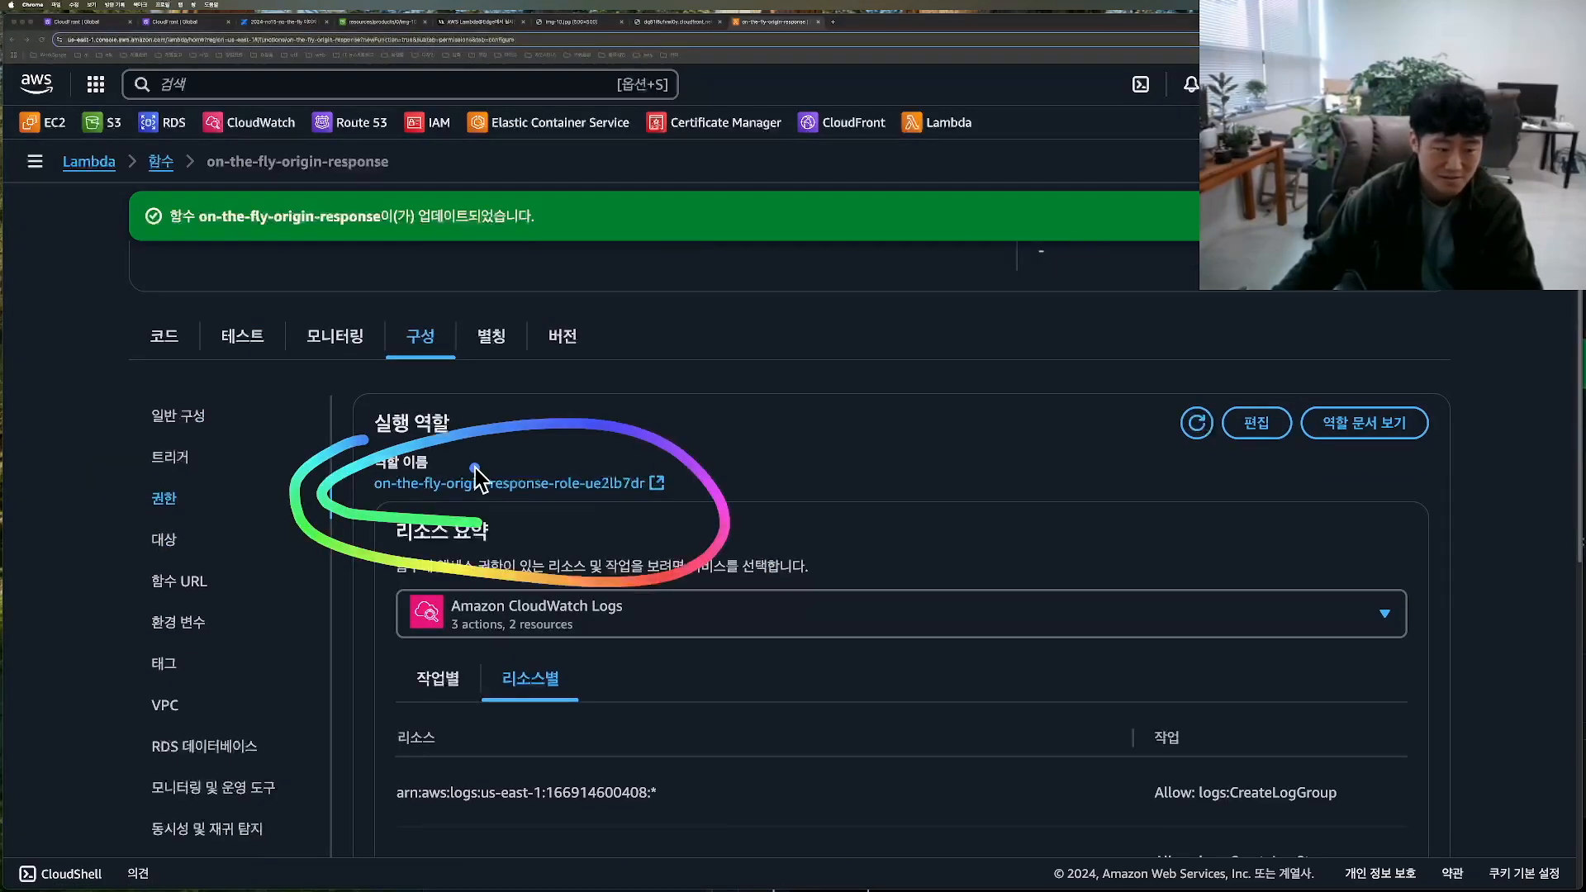
pyautogui.click(619, 484)
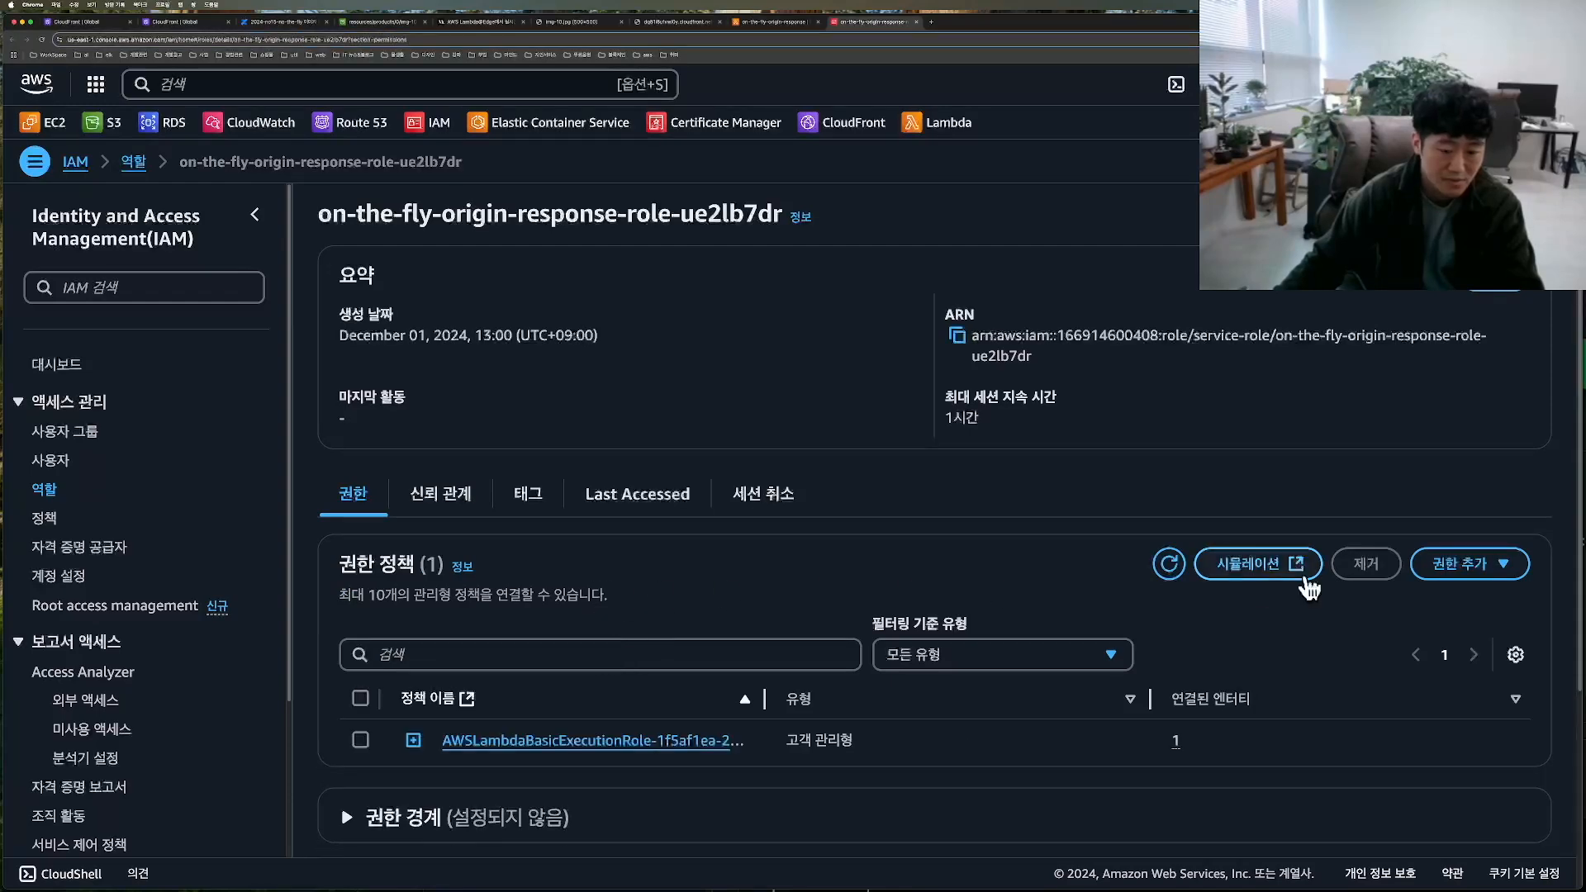
# Step: Attach the AmazonS3FullAccess policy to the function's execution role
pyautogui.click(1462, 564)
pyautogui.click(1446, 615)
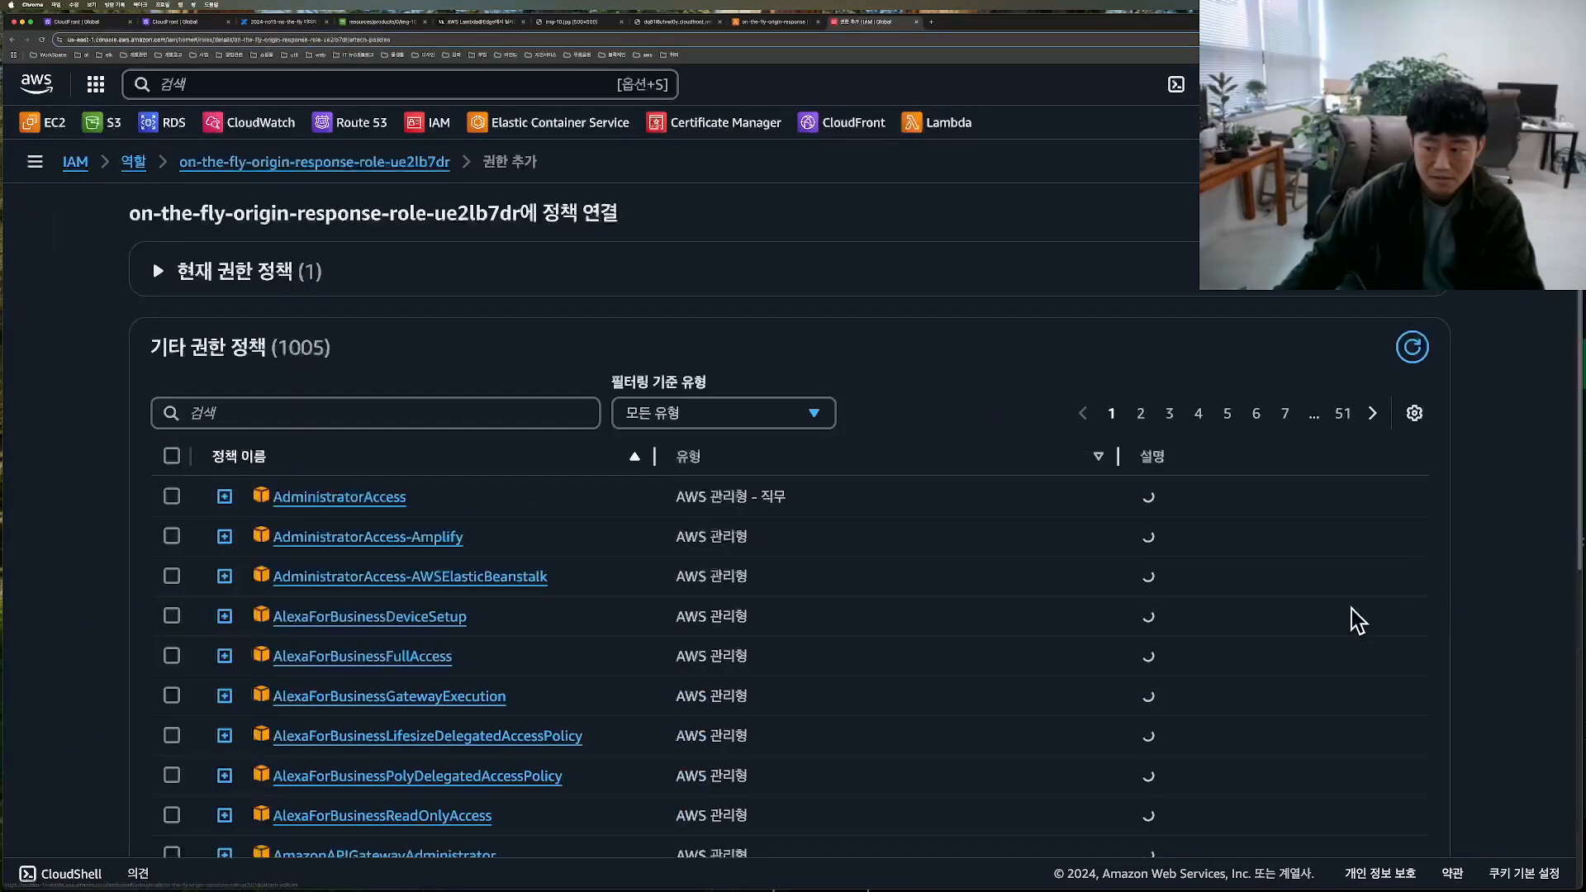
pyautogui.click(354, 411)
pyautogui.write('s3')
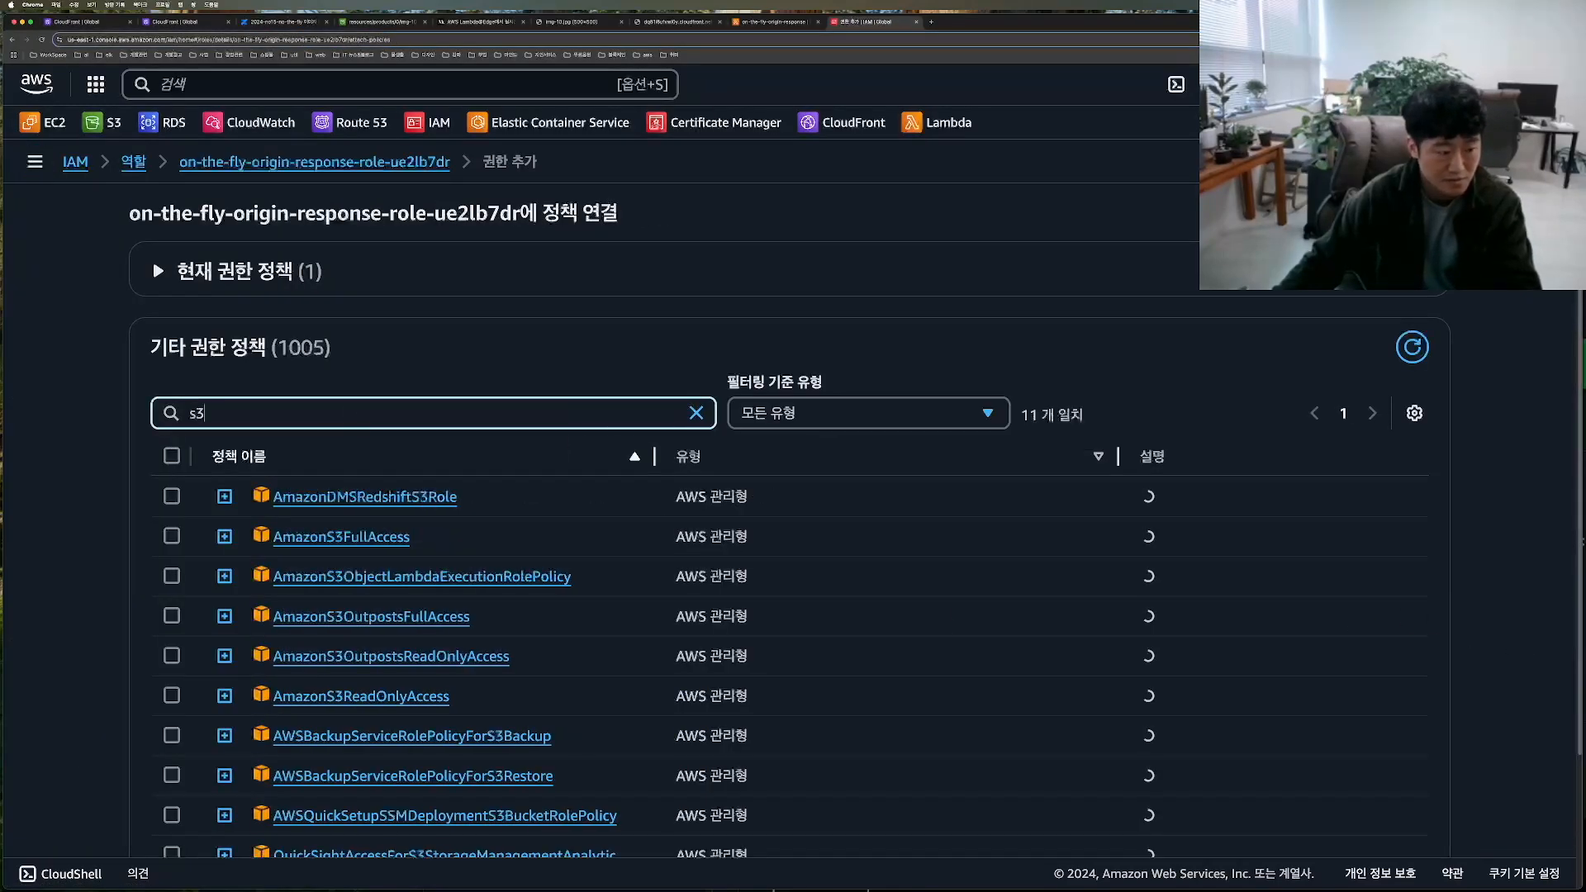
pyautogui.click(172, 537)
pyautogui.scroll(-3, 785, 568)
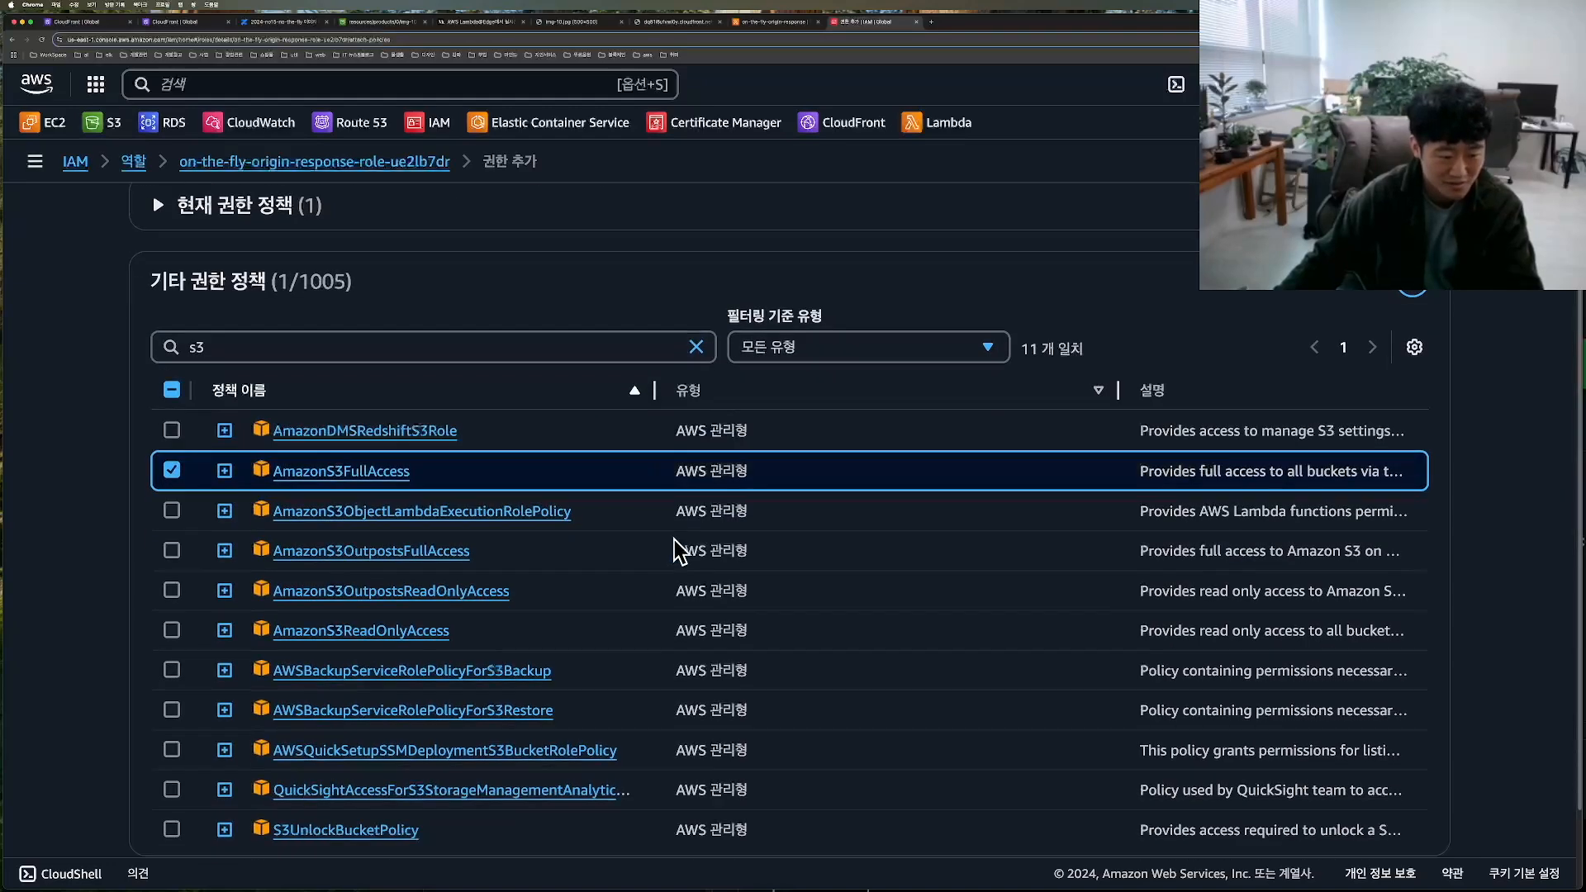
pyautogui.click(1413, 801)
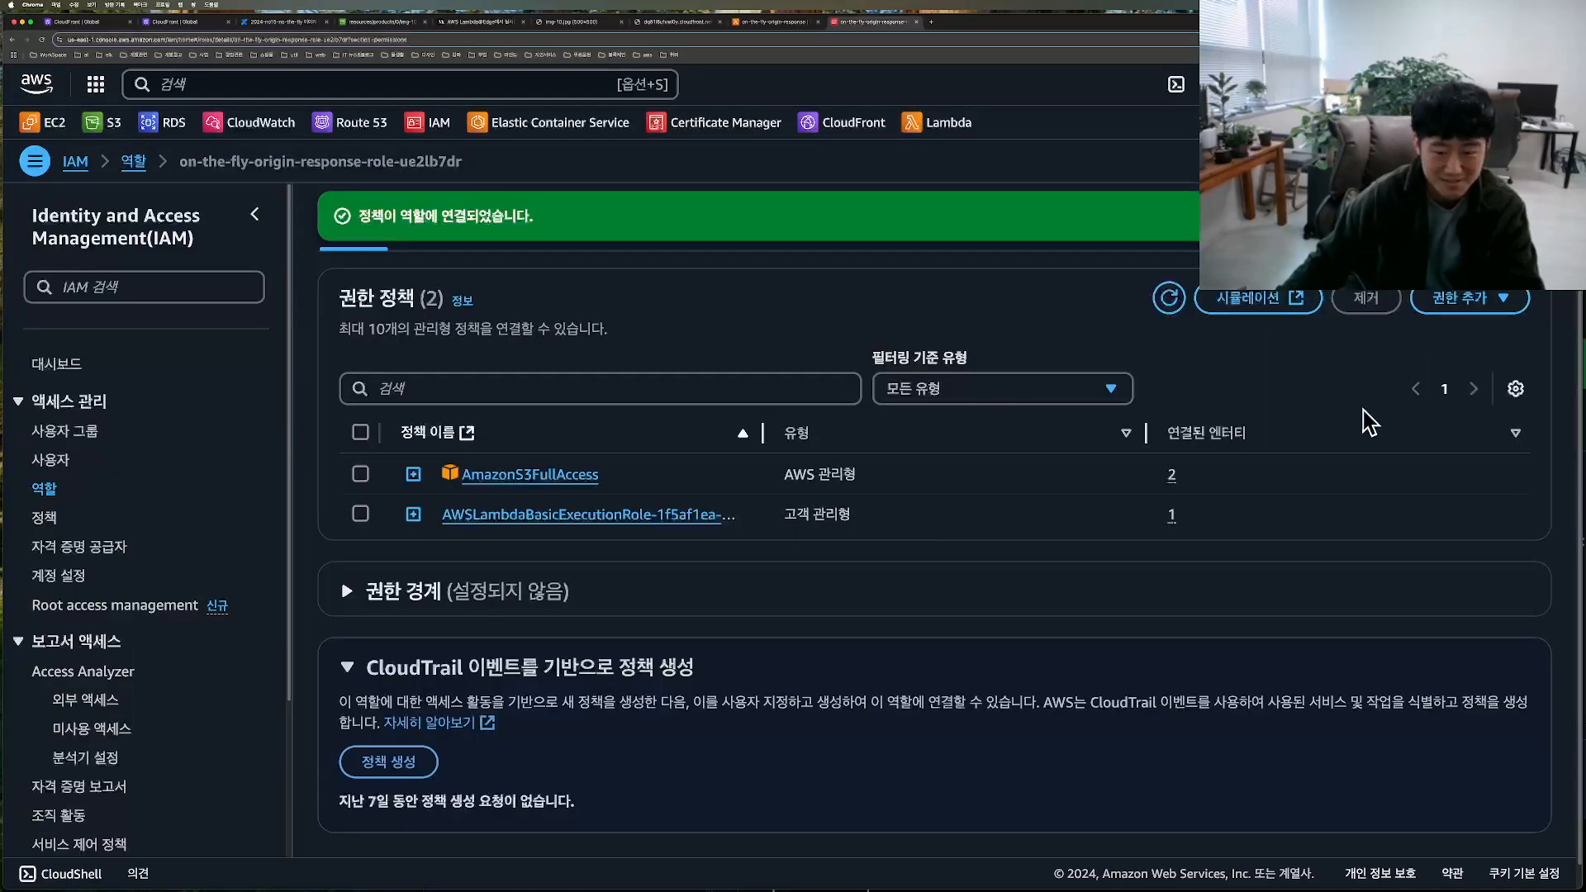
# Step: Attach the CloudFrontFullAccess policy to the function's execution role
pyautogui.click(1462, 300)
pyautogui.click(1450, 332)
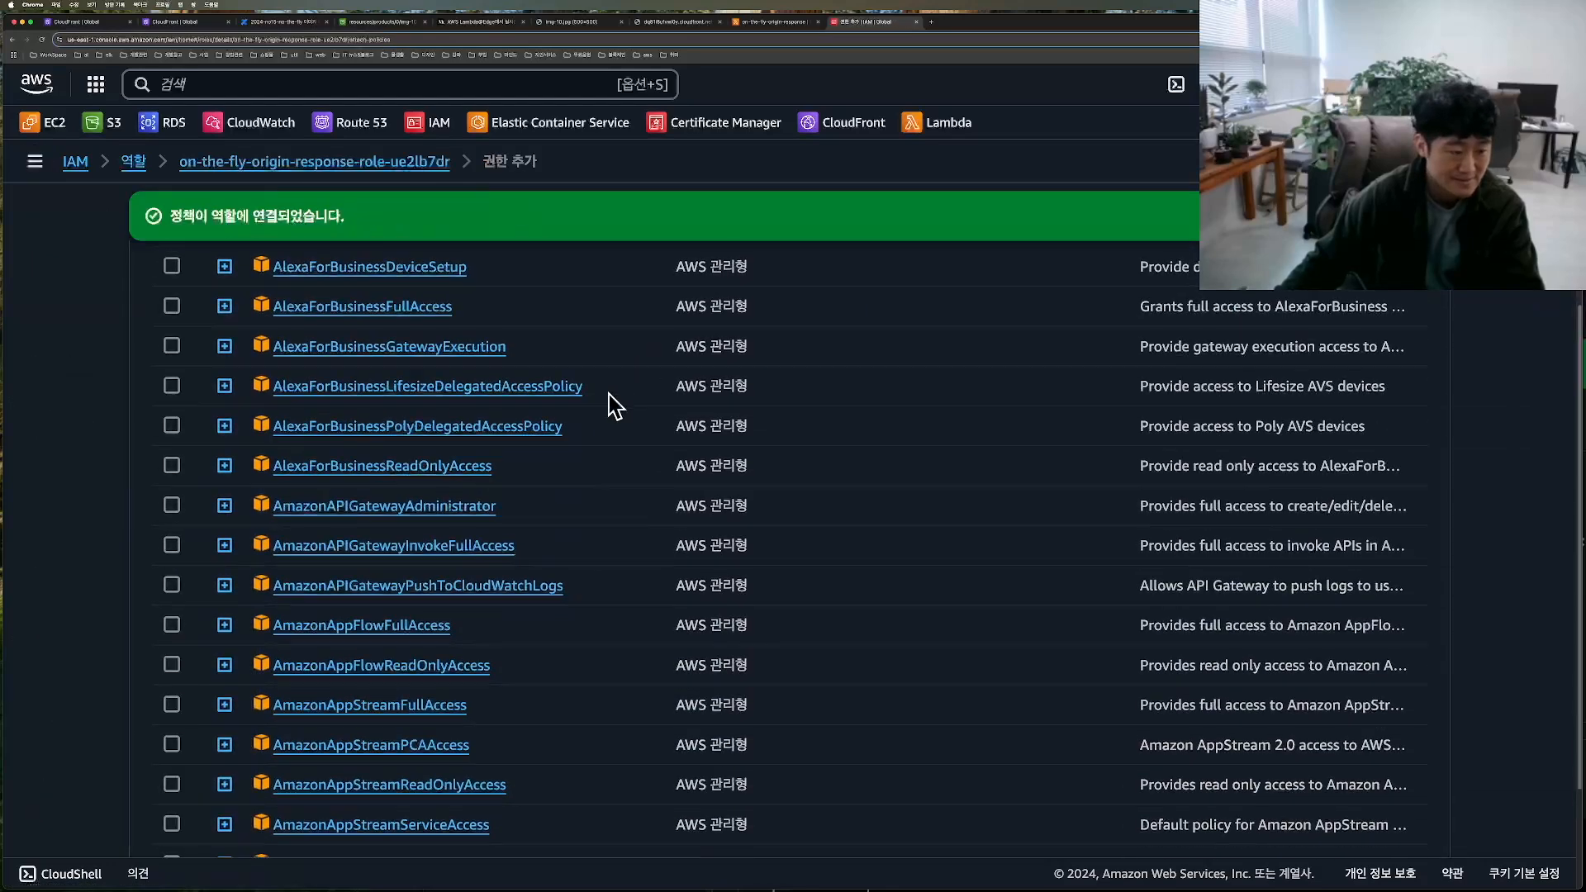
pyautogui.scroll(5, 638, 364)
pyautogui.click(265, 418)
pyautogui.write('cl')
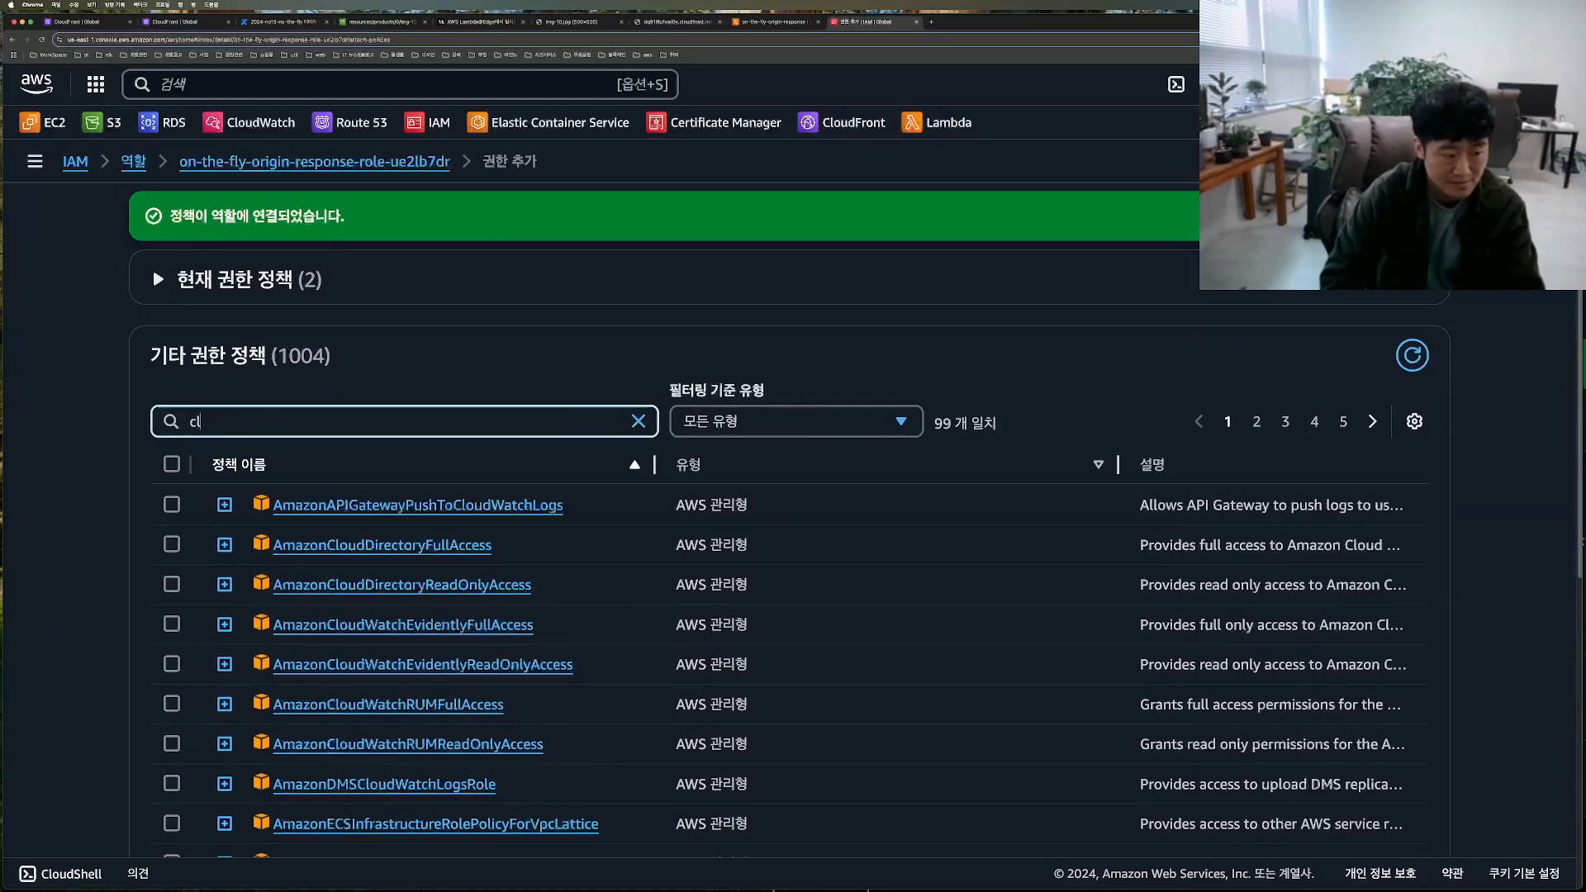
pyautogui.write('ud')
pyautogui.press('BackSpace')
pyautogui.press('BackSpace')
pyautogui.press('BackSpace')
pyautogui.write('loudfront')
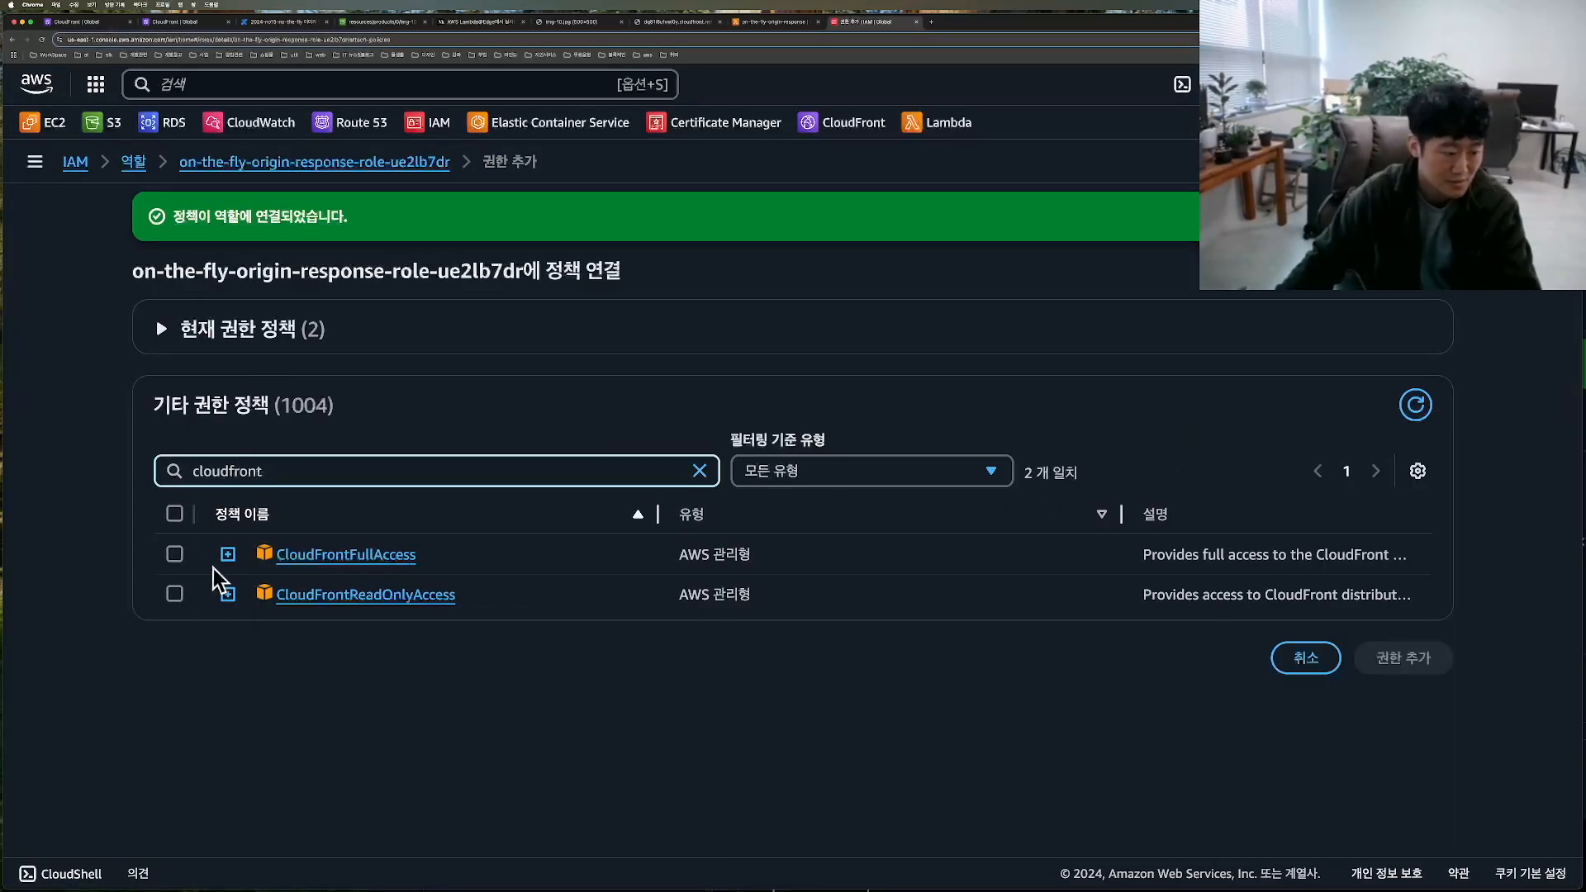
pyautogui.click(174, 554)
pyautogui.click(1367, 651)
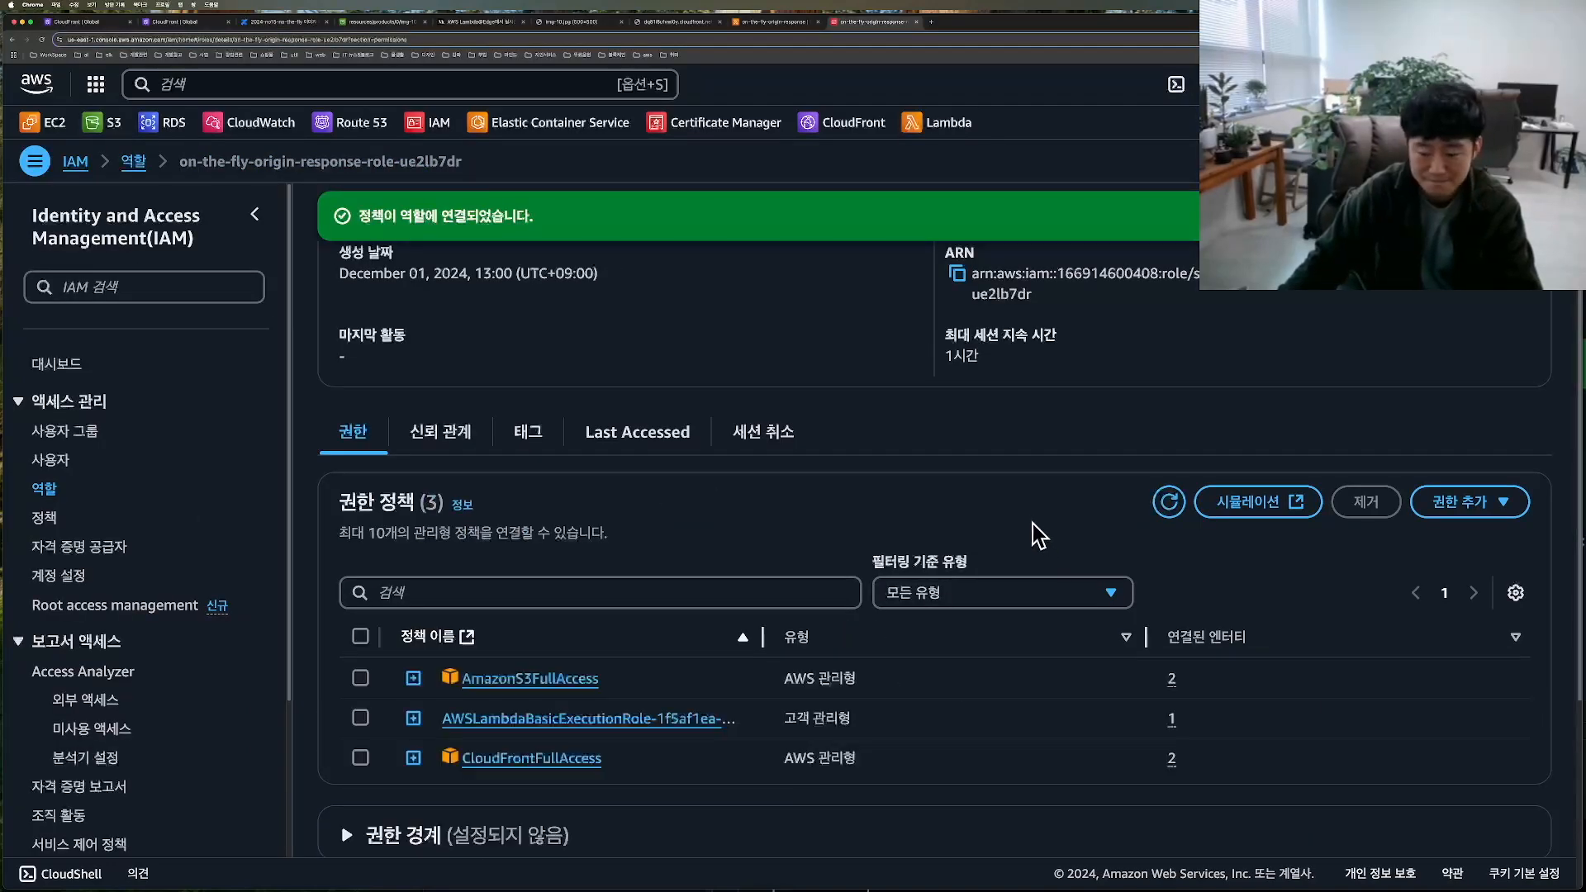
# Step: Edit the role's trust policy so that the Service principal is an array containing lambda.amazonaws.com
pyautogui.click(441, 433)
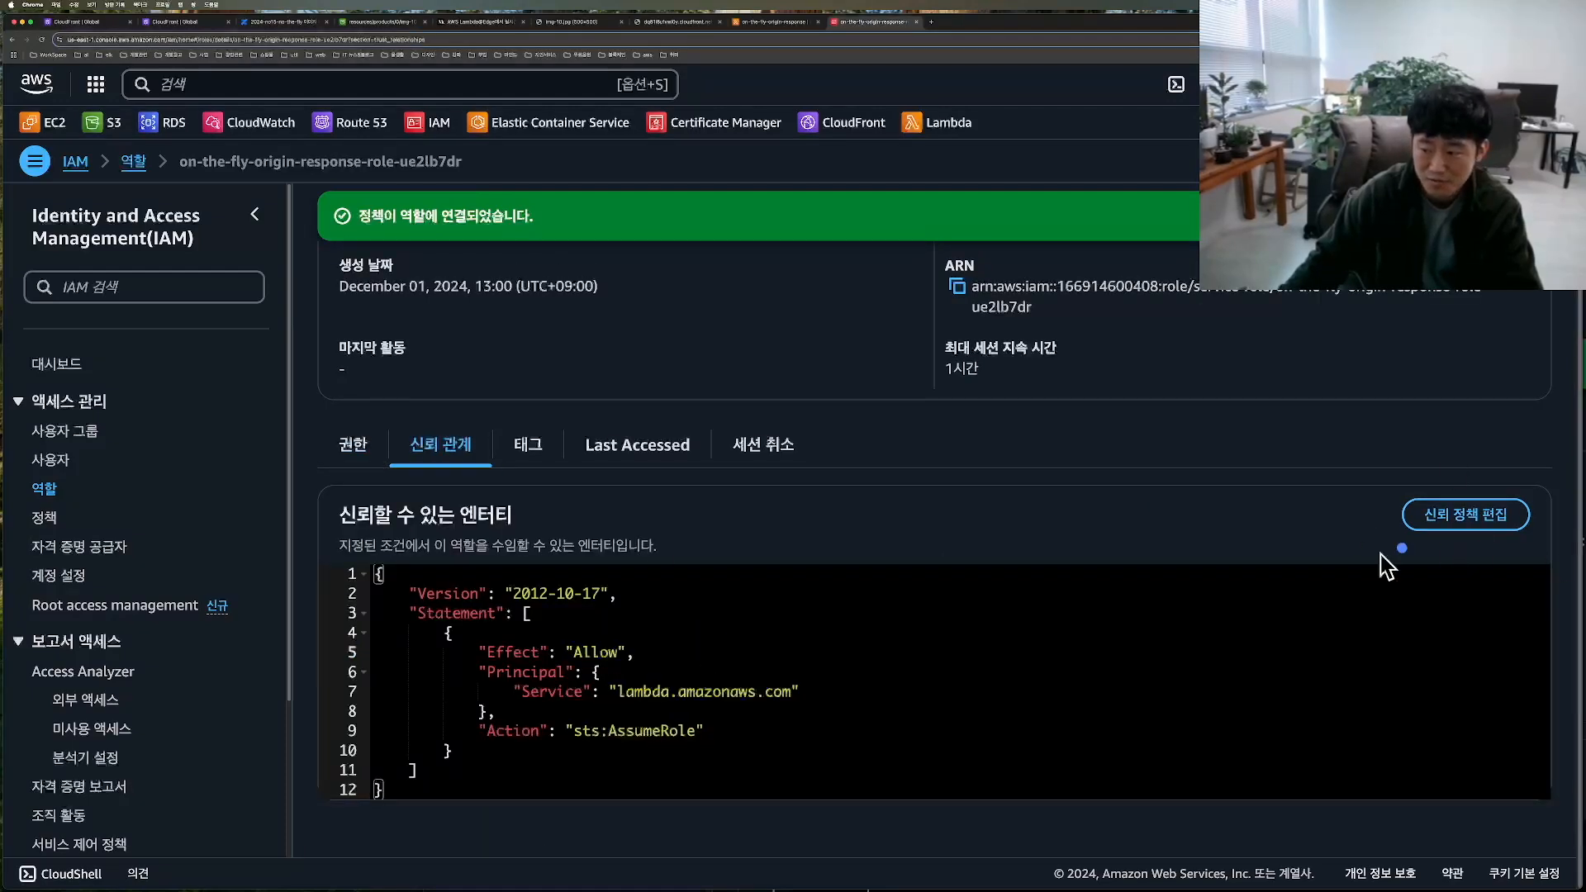
pyautogui.click(1453, 517)
pyautogui.click(295, 380)
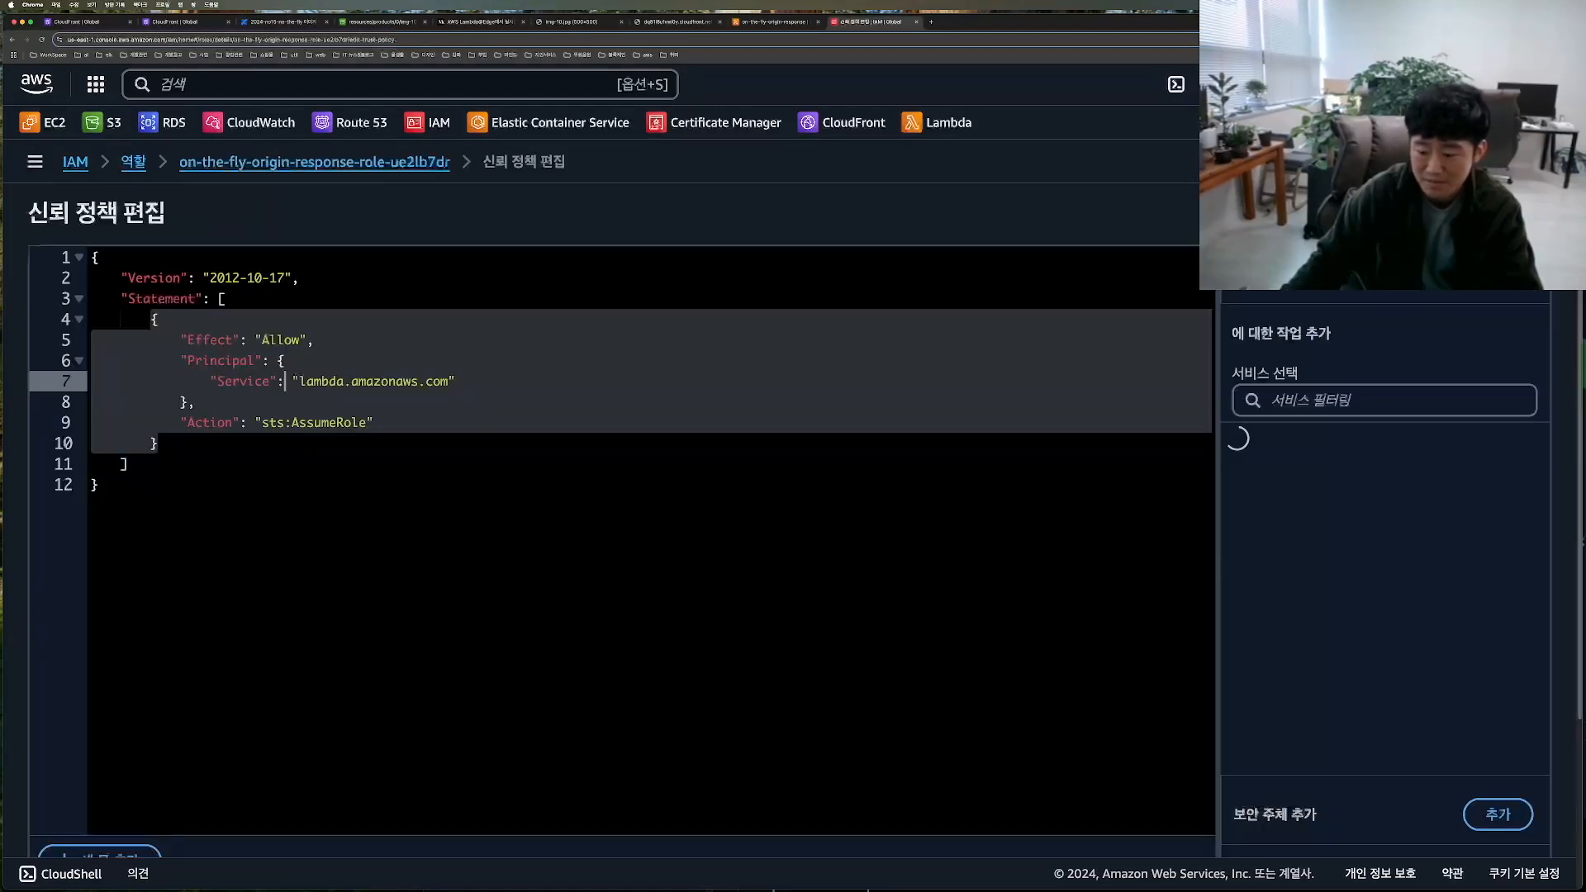
pyautogui.write('[')
pyautogui.press('Return')
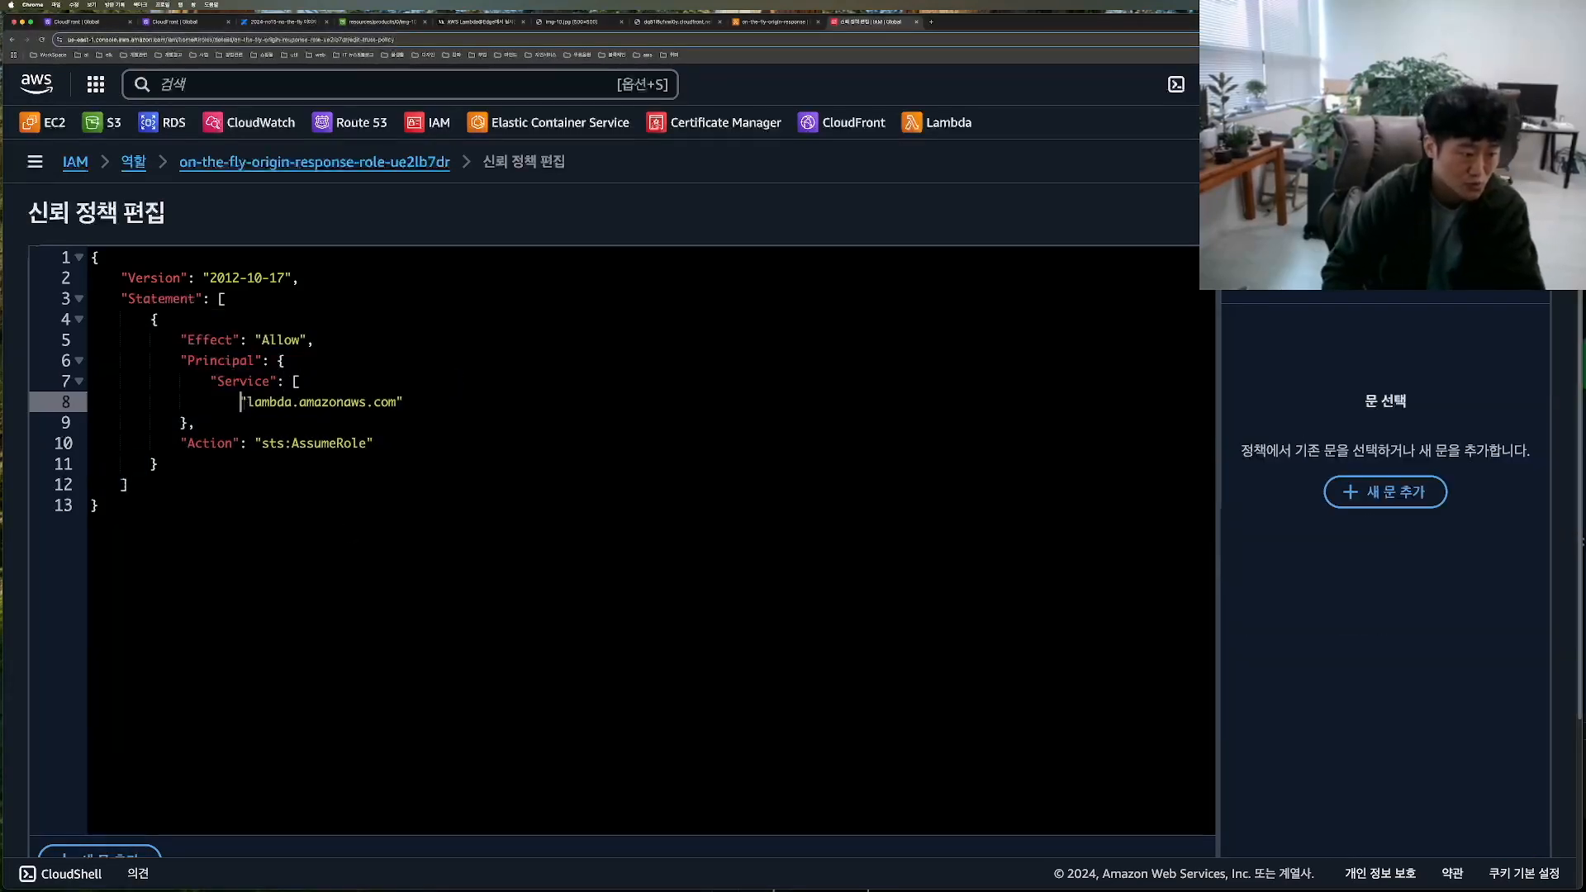
pyautogui.press('Return')
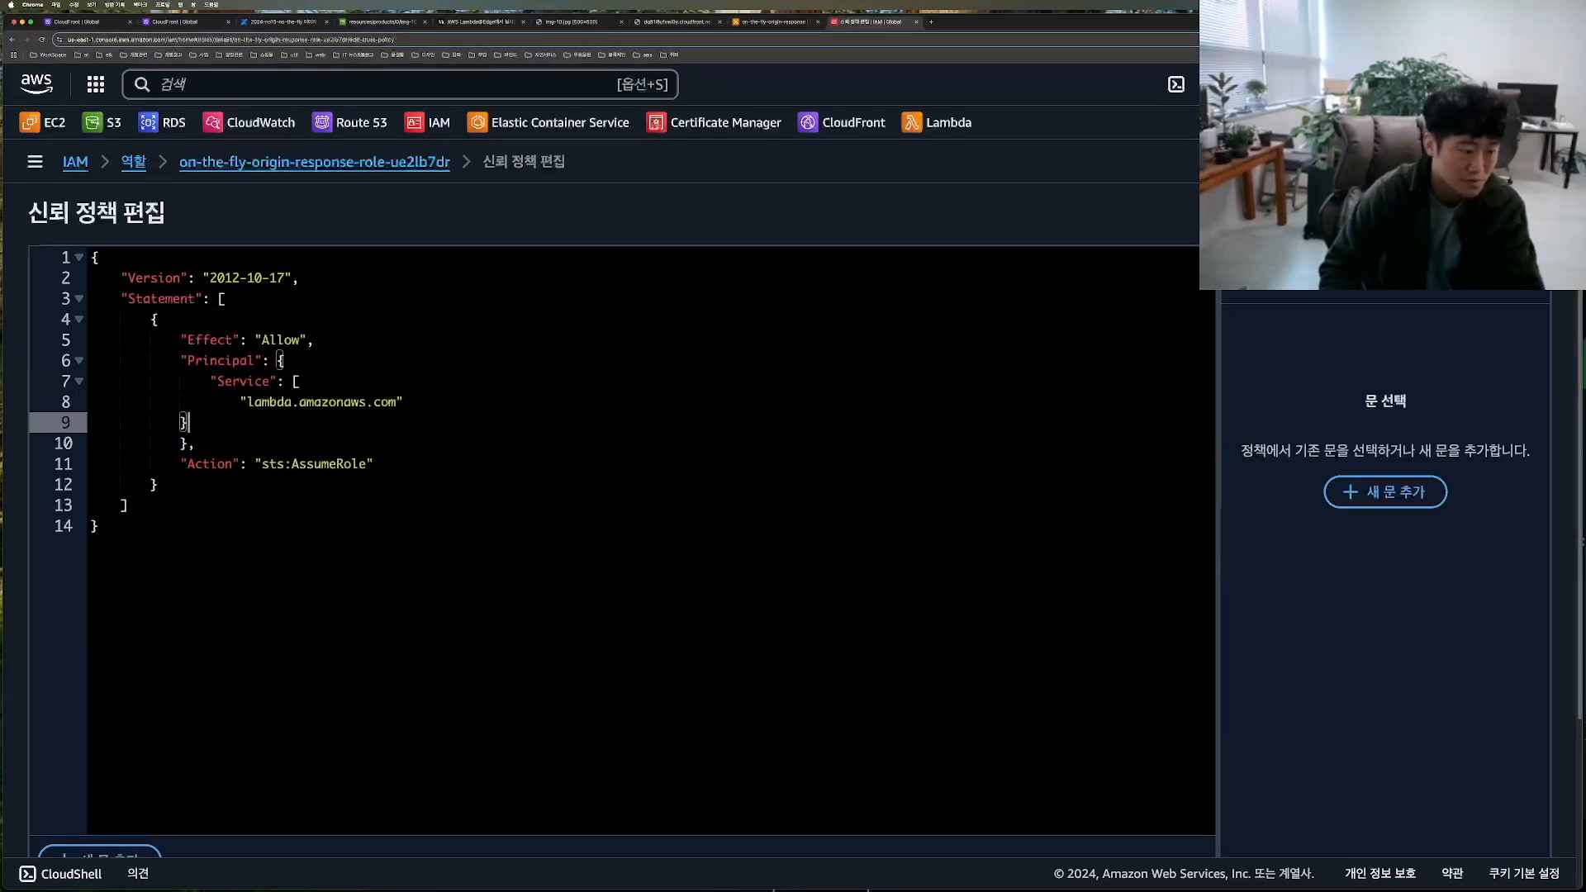
pyautogui.write(']')
# Step: Add edgelambda.amazonaws.com as a second entry in the Service array and save the updated trust policy
pyautogui.press('Up')
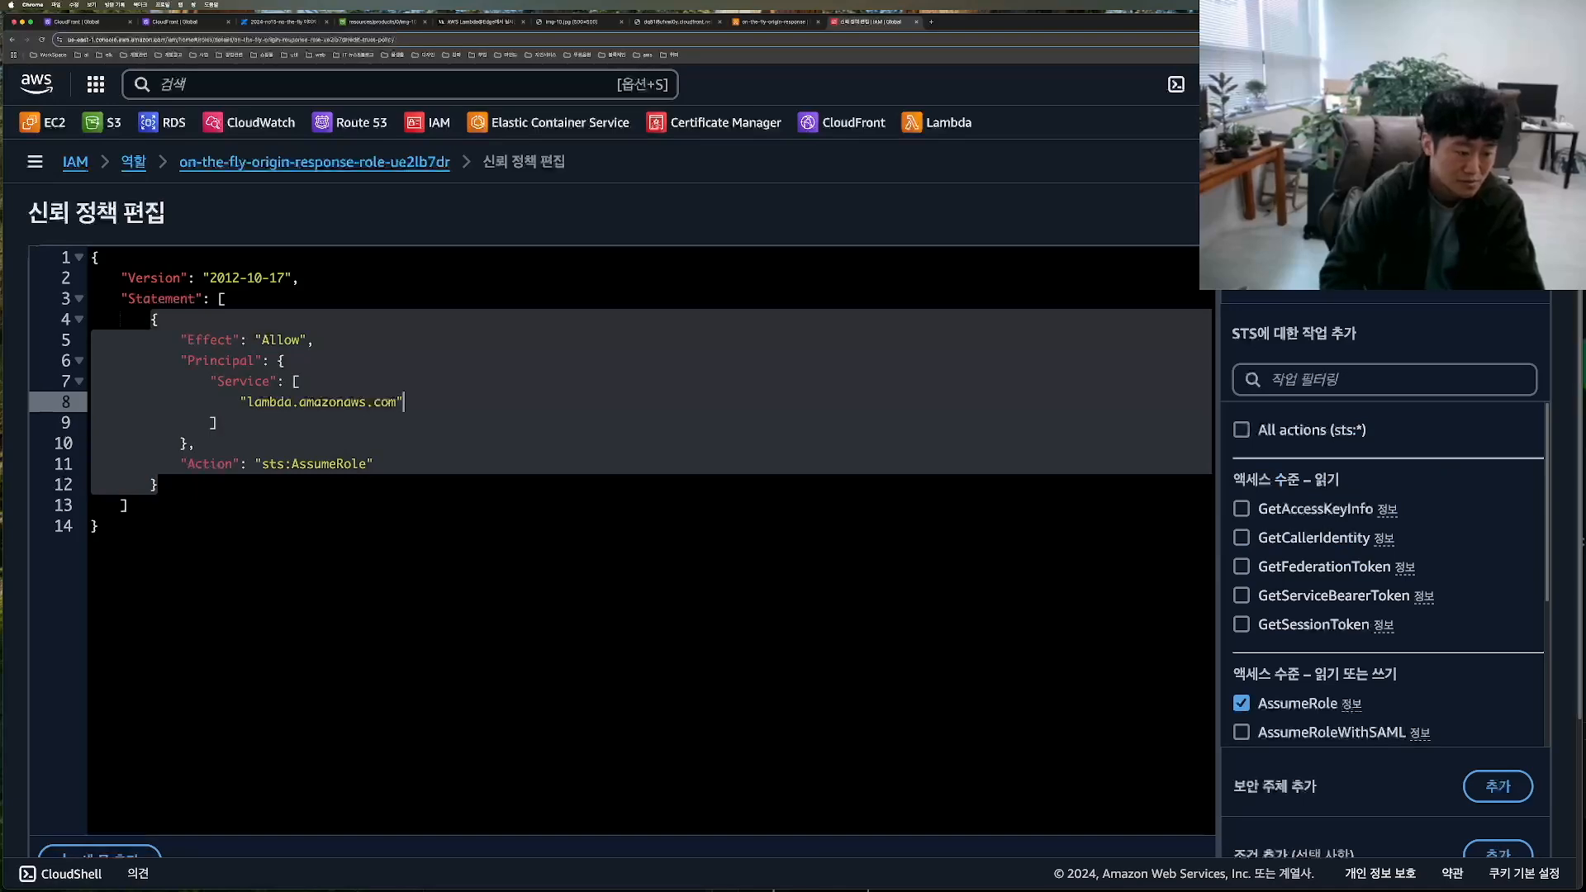
pyautogui.press('Return')
pyautogui.write('"edgelambda.amazonaws.com"')
pyautogui.doubleClick(285, 423)
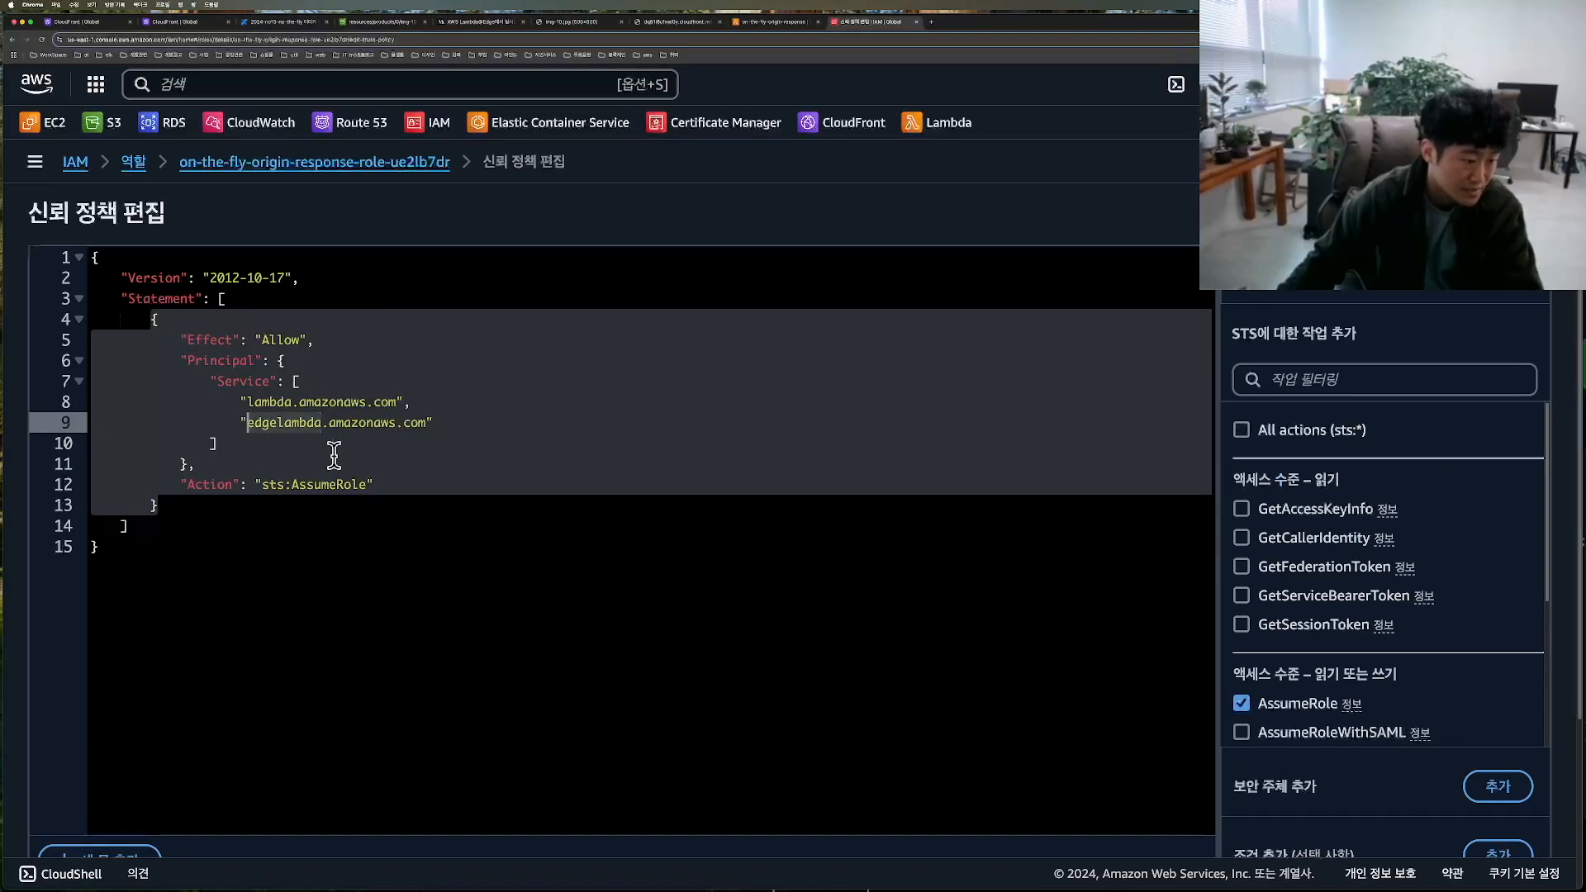
pyautogui.scroll(-5, 1274, 632)
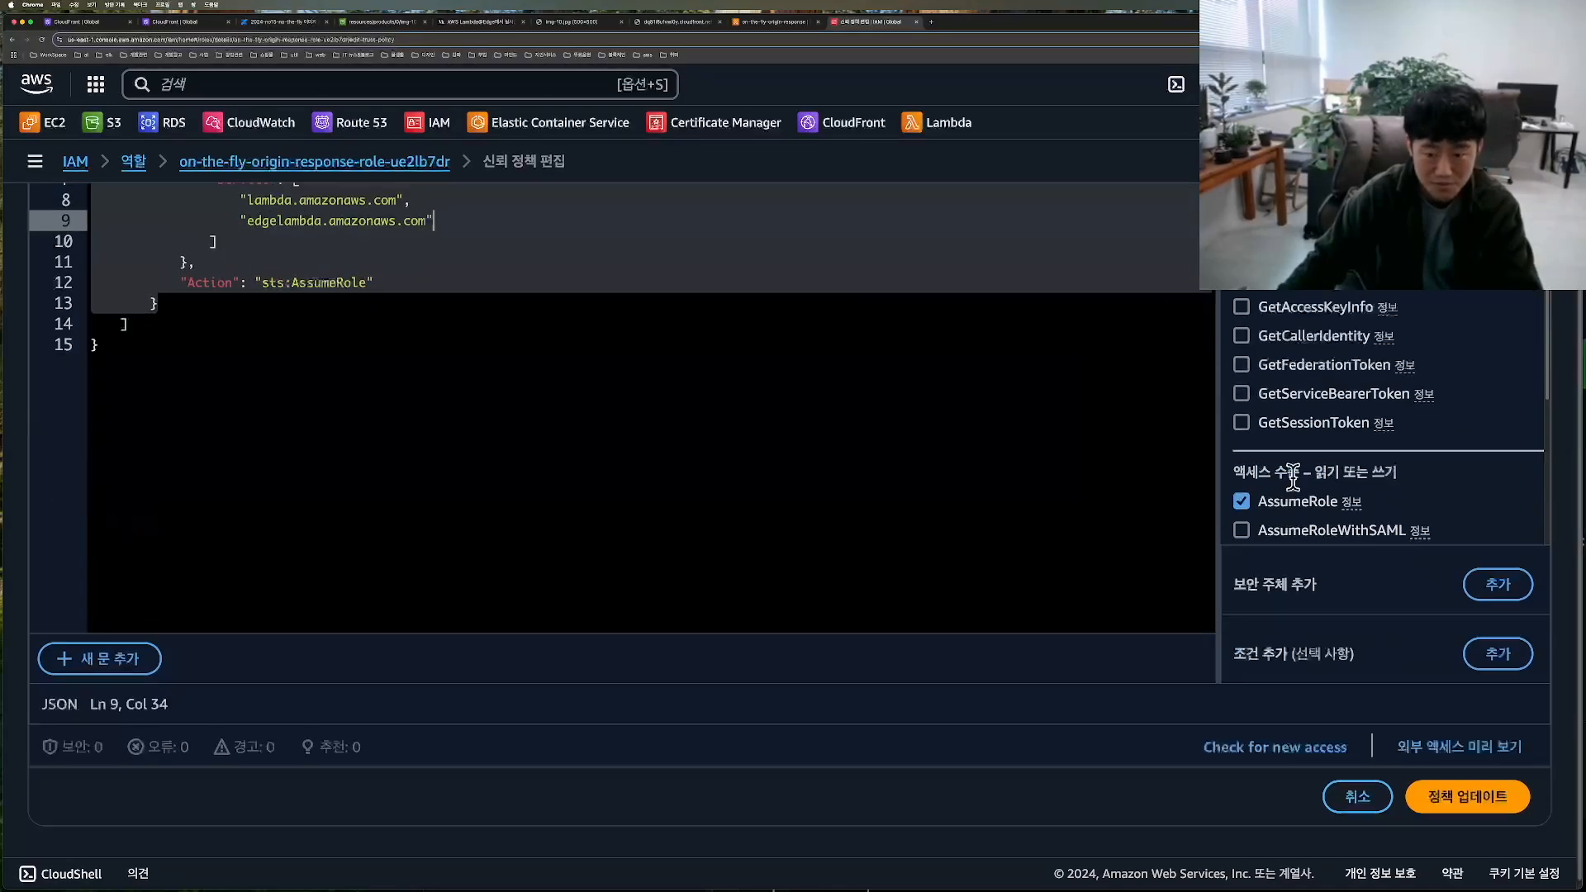
pyautogui.moveTo(1411, 711)
pyautogui.mouseDown()
pyautogui.moveTo(1401, 703)
pyautogui.moveTo(1489, 836)
pyautogui.mouseUp()
pyautogui.press('Escape')
pyautogui.click(1484, 787)
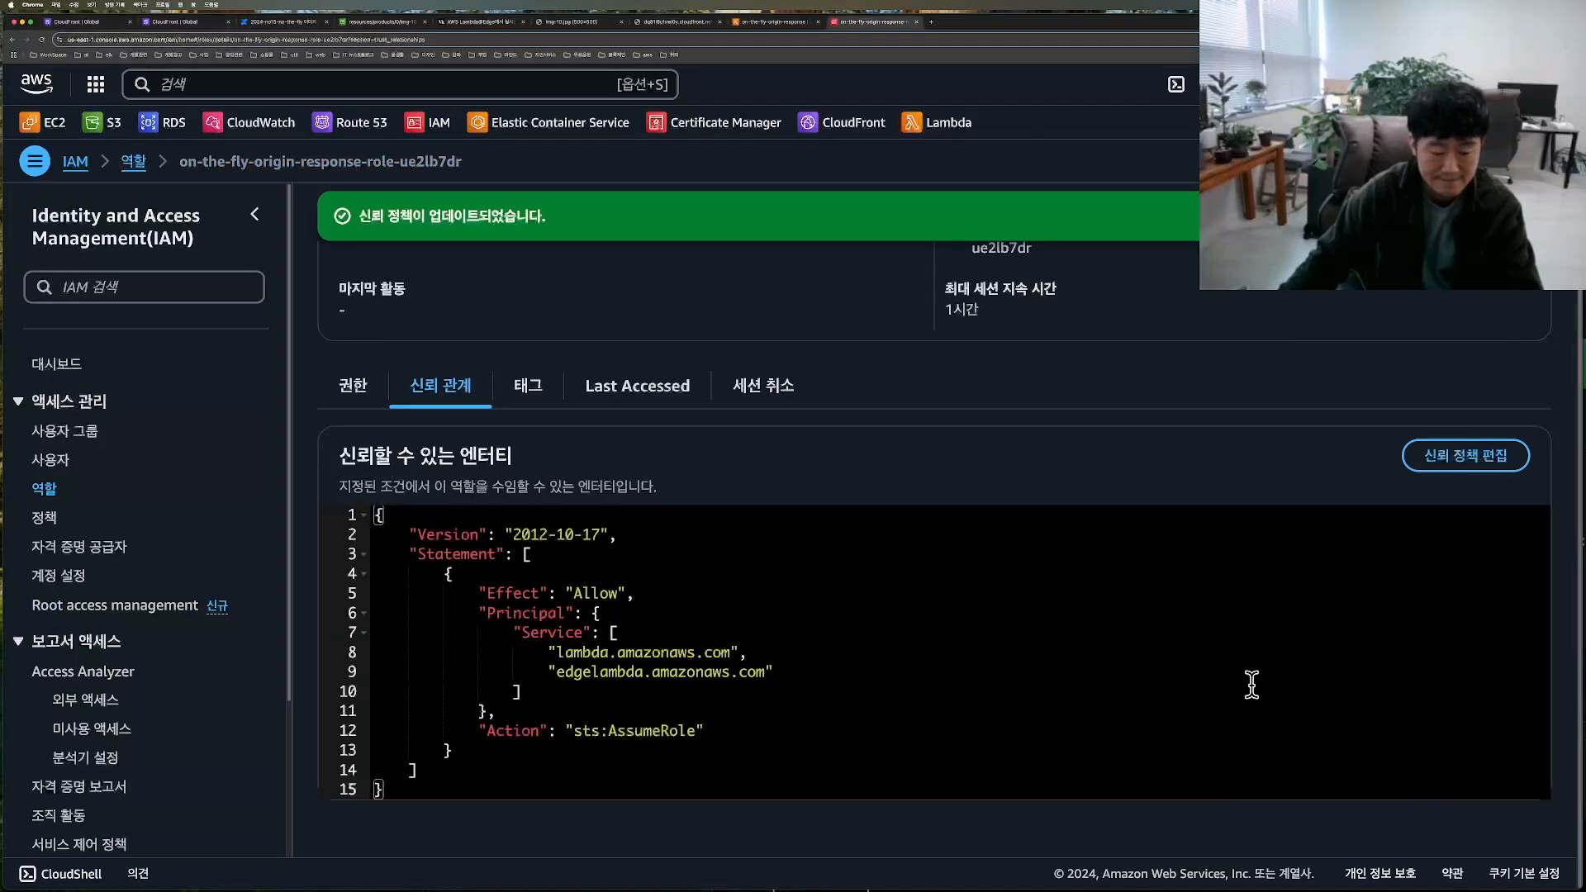
# Step: Close the IAM role page, return to the on-the-fly-origin-response function, and open its Lambda@Edge deployment dialog again
pyautogui.press('super+w')
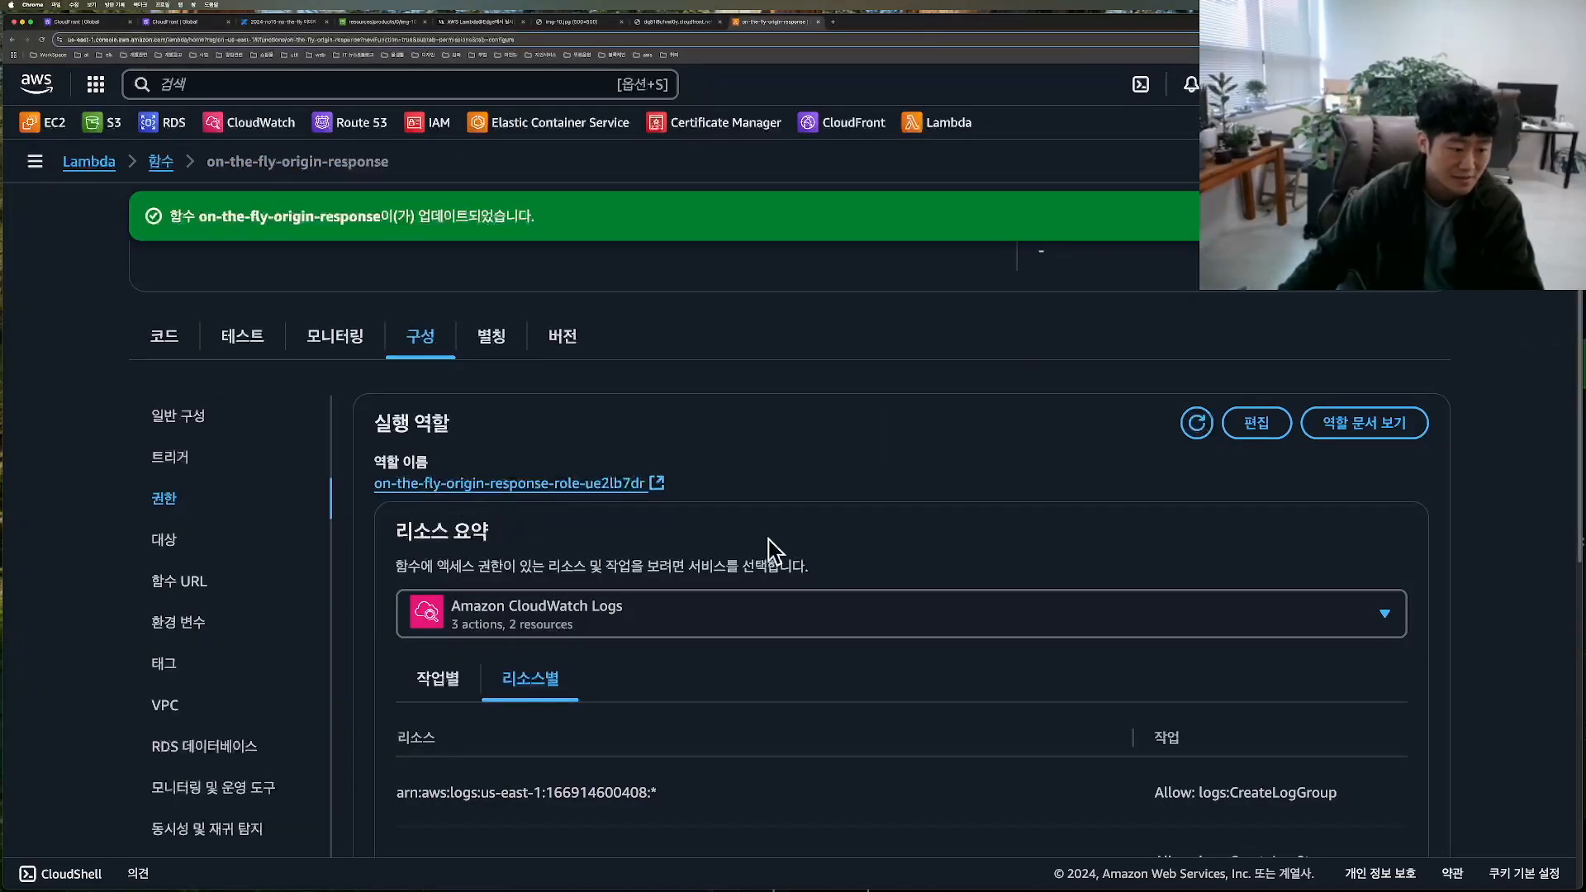
pyautogui.scroll(5, 754, 548)
pyautogui.click(1429, 216)
pyautogui.moveTo(1432, 25); pyautogui.dragTo(1128, 22)
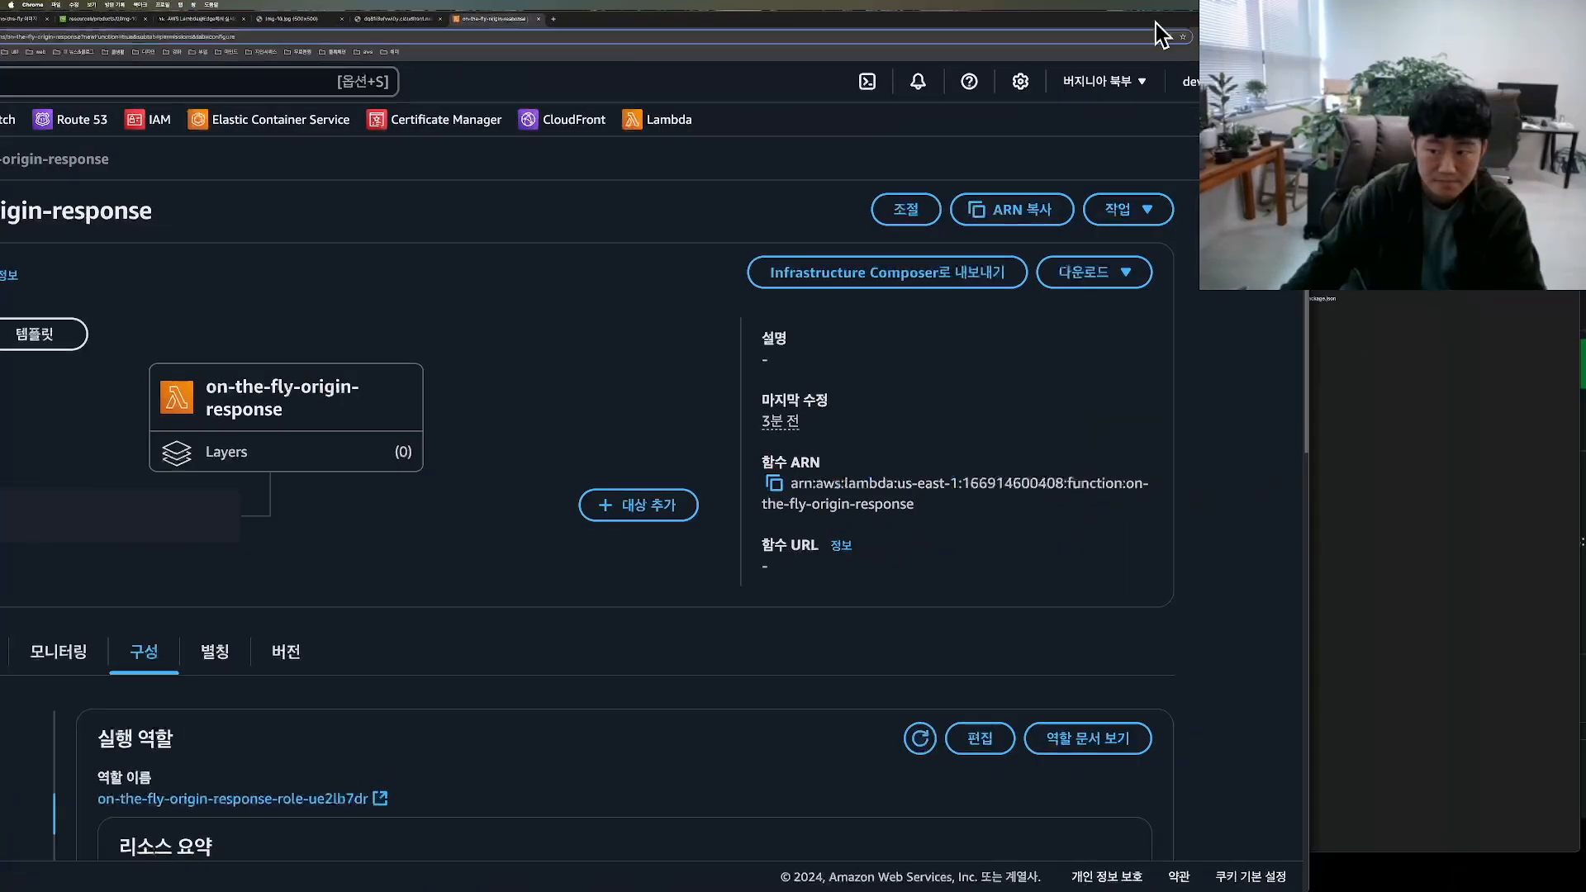
pyautogui.moveTo(1088, 235); pyautogui.dragTo(1116, 250)
pyautogui.click(1092, 211)
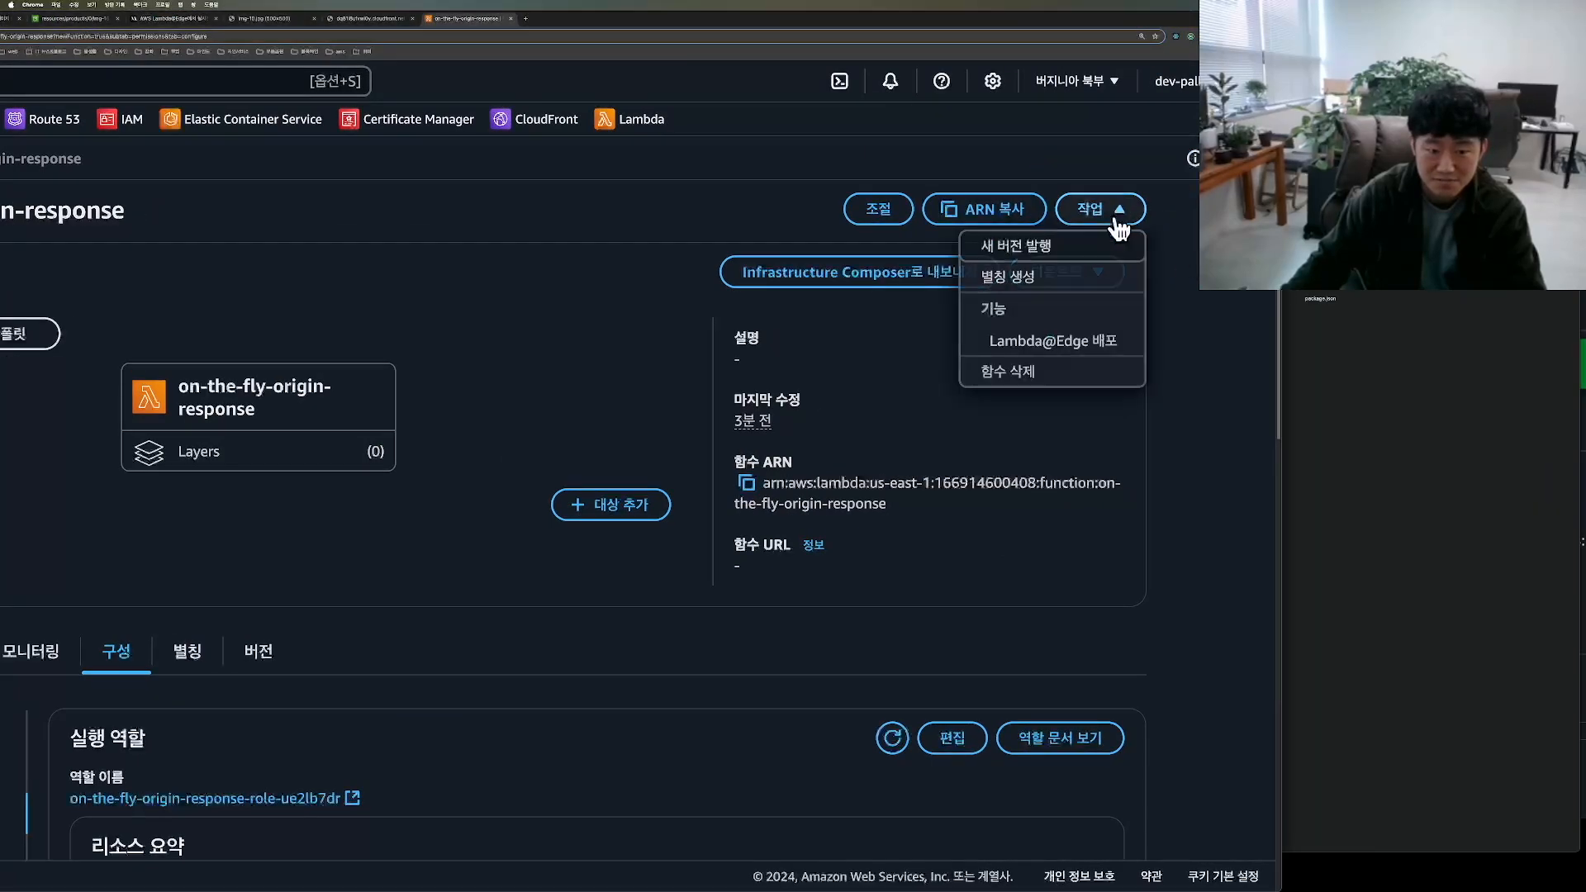
pyautogui.click(1069, 338)
# Step: Deploy the function to Lambda@Edge on distribution E3O607ZXCE9MEJ with cache behavior *, the origin response event and the deployment acknowledgement enabled
pyautogui.moveTo(904, 23); pyautogui.dragTo(1207, 25)
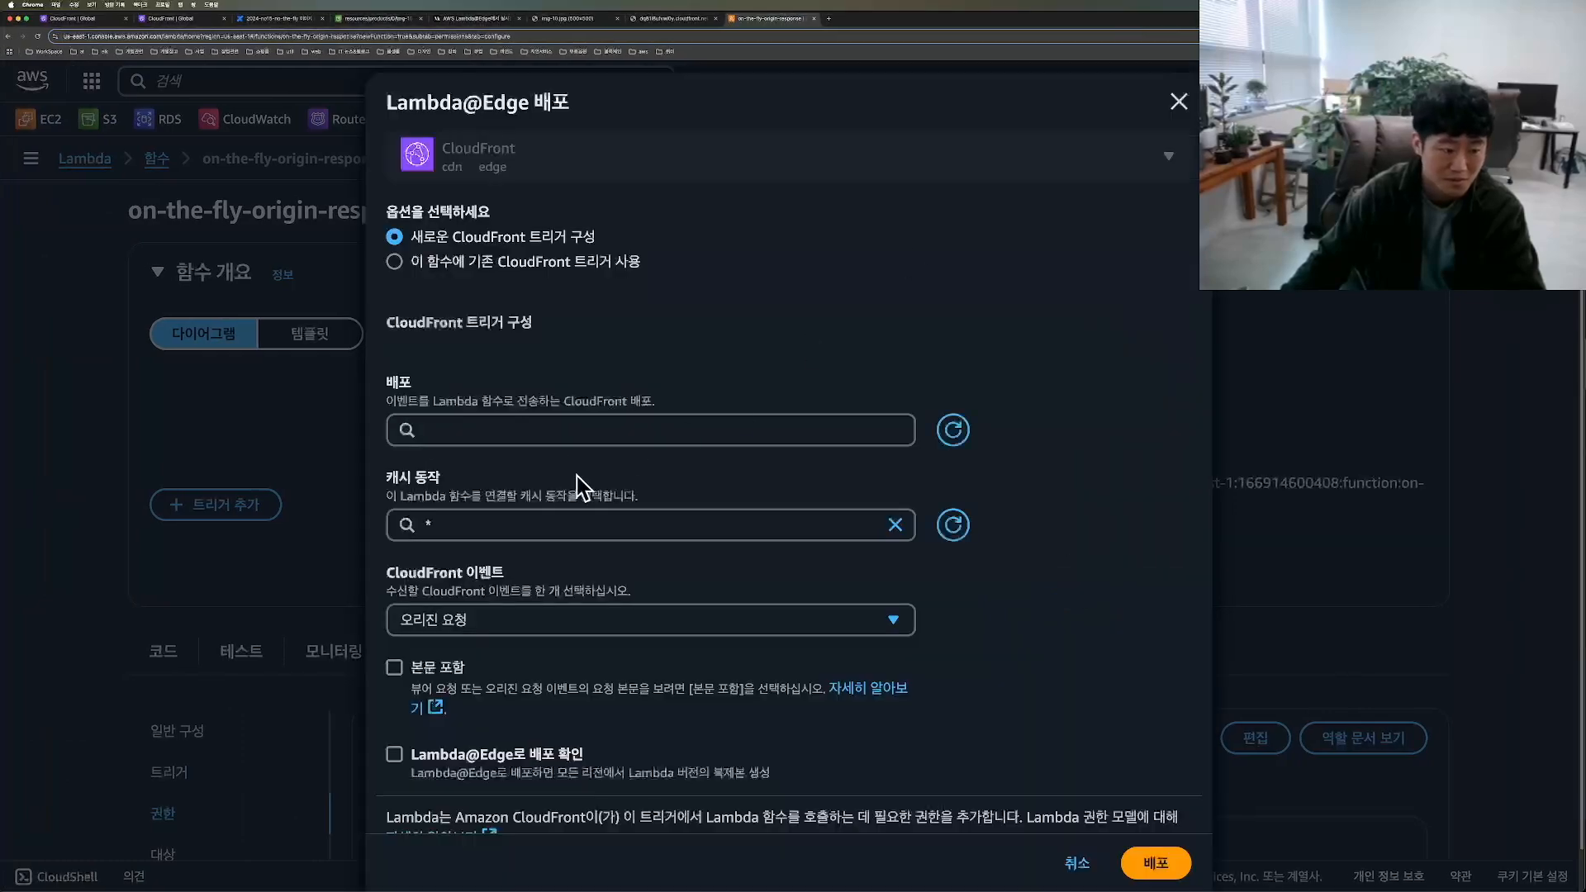
pyautogui.click(594, 430)
pyautogui.click(517, 464)
pyautogui.scroll(-1, 495, 588)
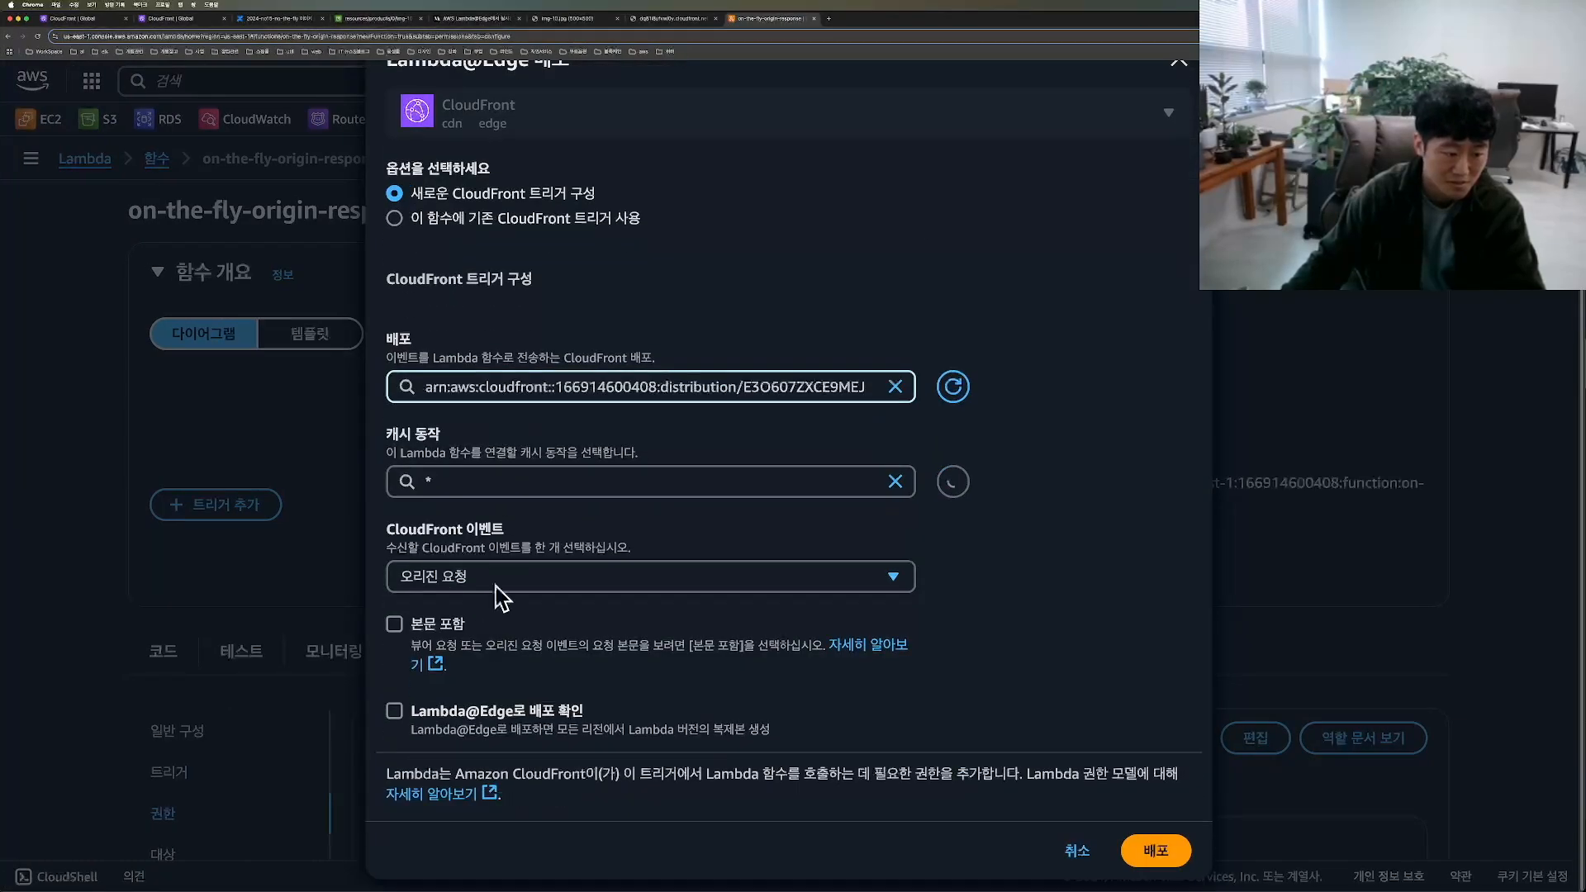
pyautogui.click(505, 571)
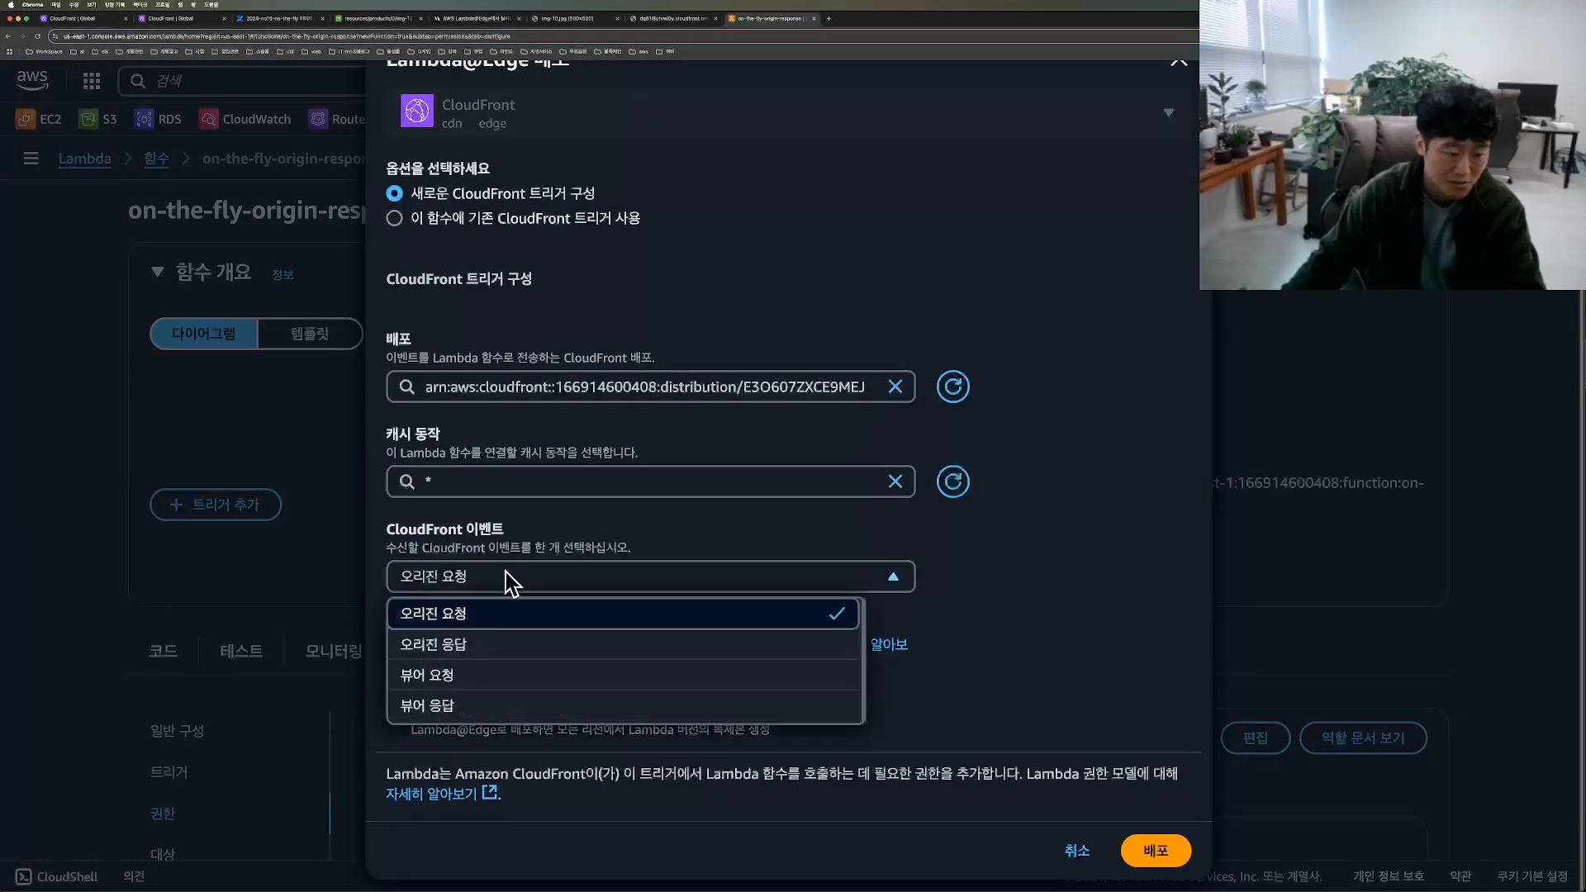
pyautogui.click(489, 649)
pyautogui.click(398, 691)
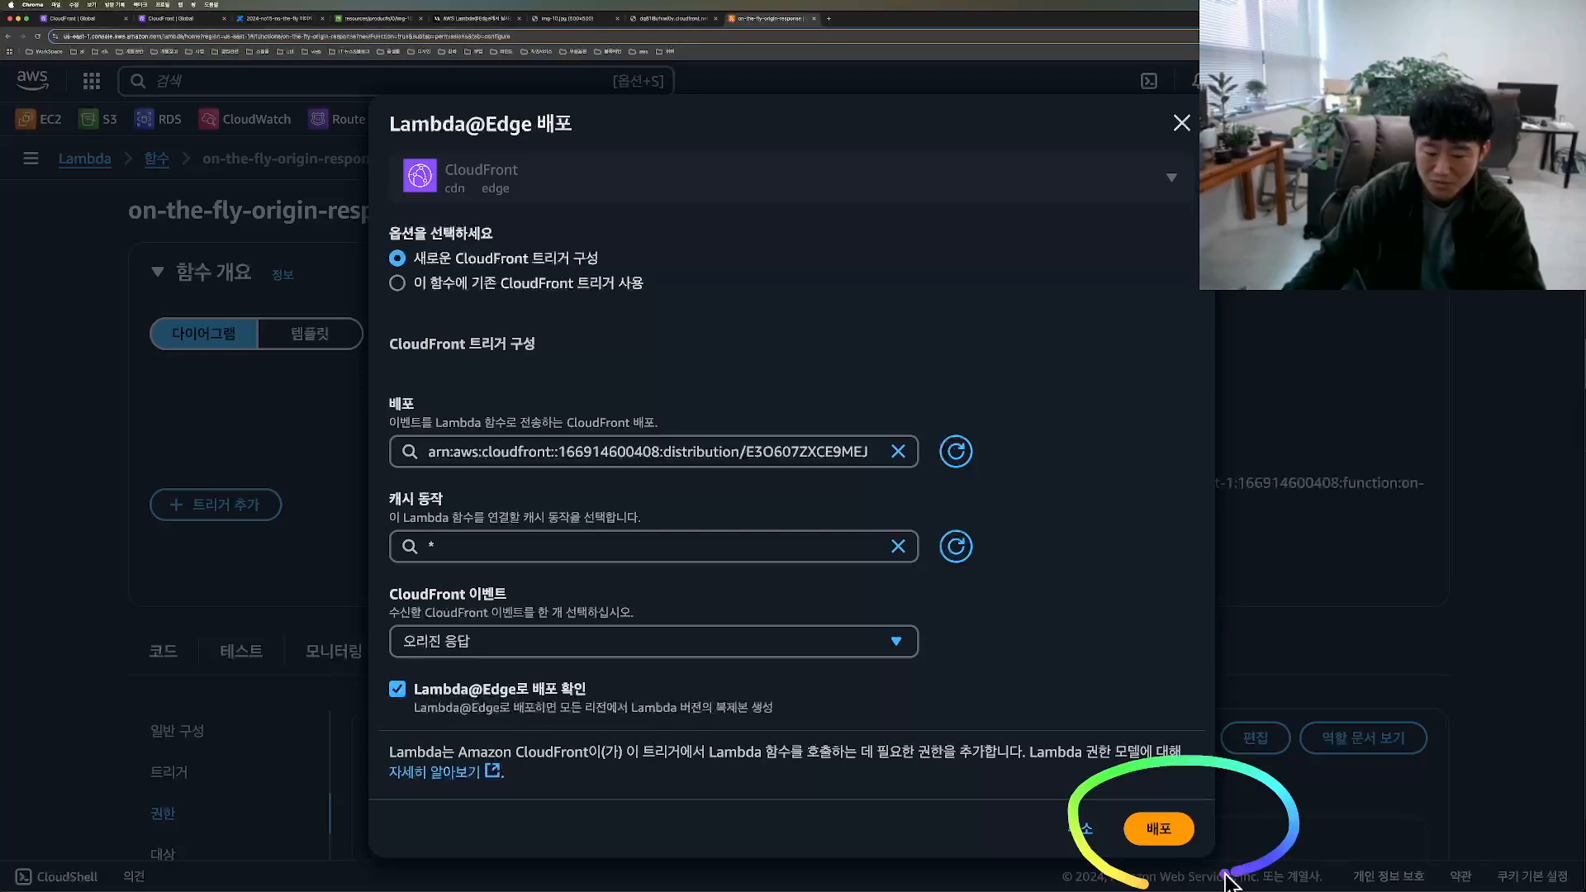
pyautogui.click(1155, 836)
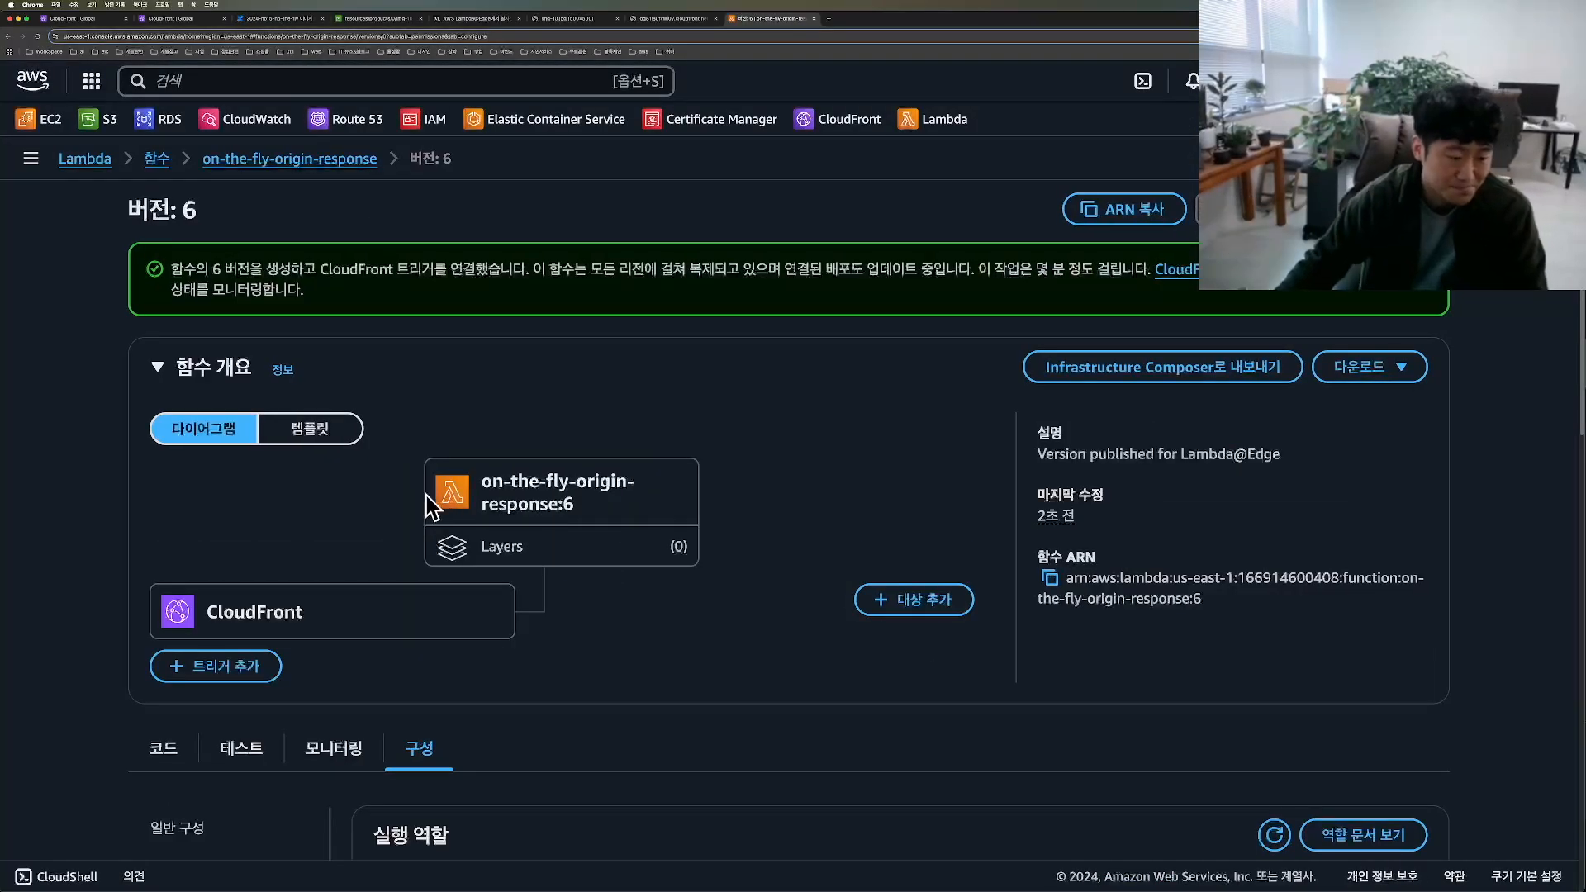
# Step: Check the last-modified status of CloudFront distribution E3O607ZXCE9MEJ to follow its deployment
pyautogui.press('super+1')
pyautogui.moveTo(83, 199); pyautogui.dragTo(28, 136)
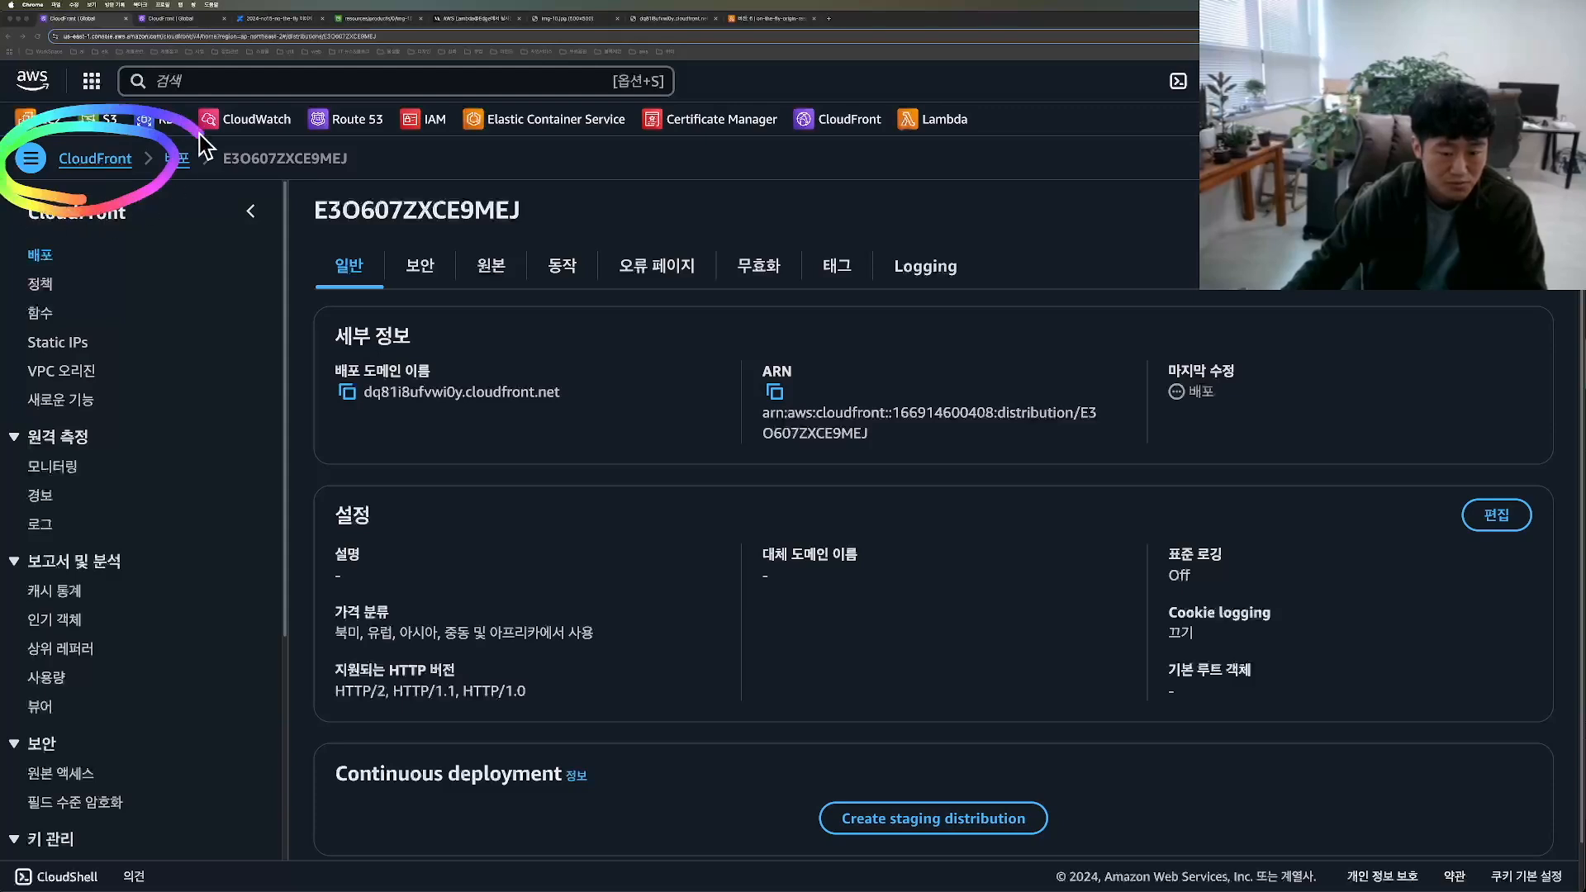
pyautogui.moveTo(1144, 436)
pyautogui.mouseDown()
pyautogui.moveTo(1111, 384)
pyautogui.moveTo(1214, 496)
pyautogui.moveTo(1359, 429)
pyautogui.moveTo(1129, 289)
pyautogui.moveTo(1223, 496)
pyautogui.moveTo(1319, 347)
pyautogui.moveTo(1047, 443)
pyautogui.mouseUp()
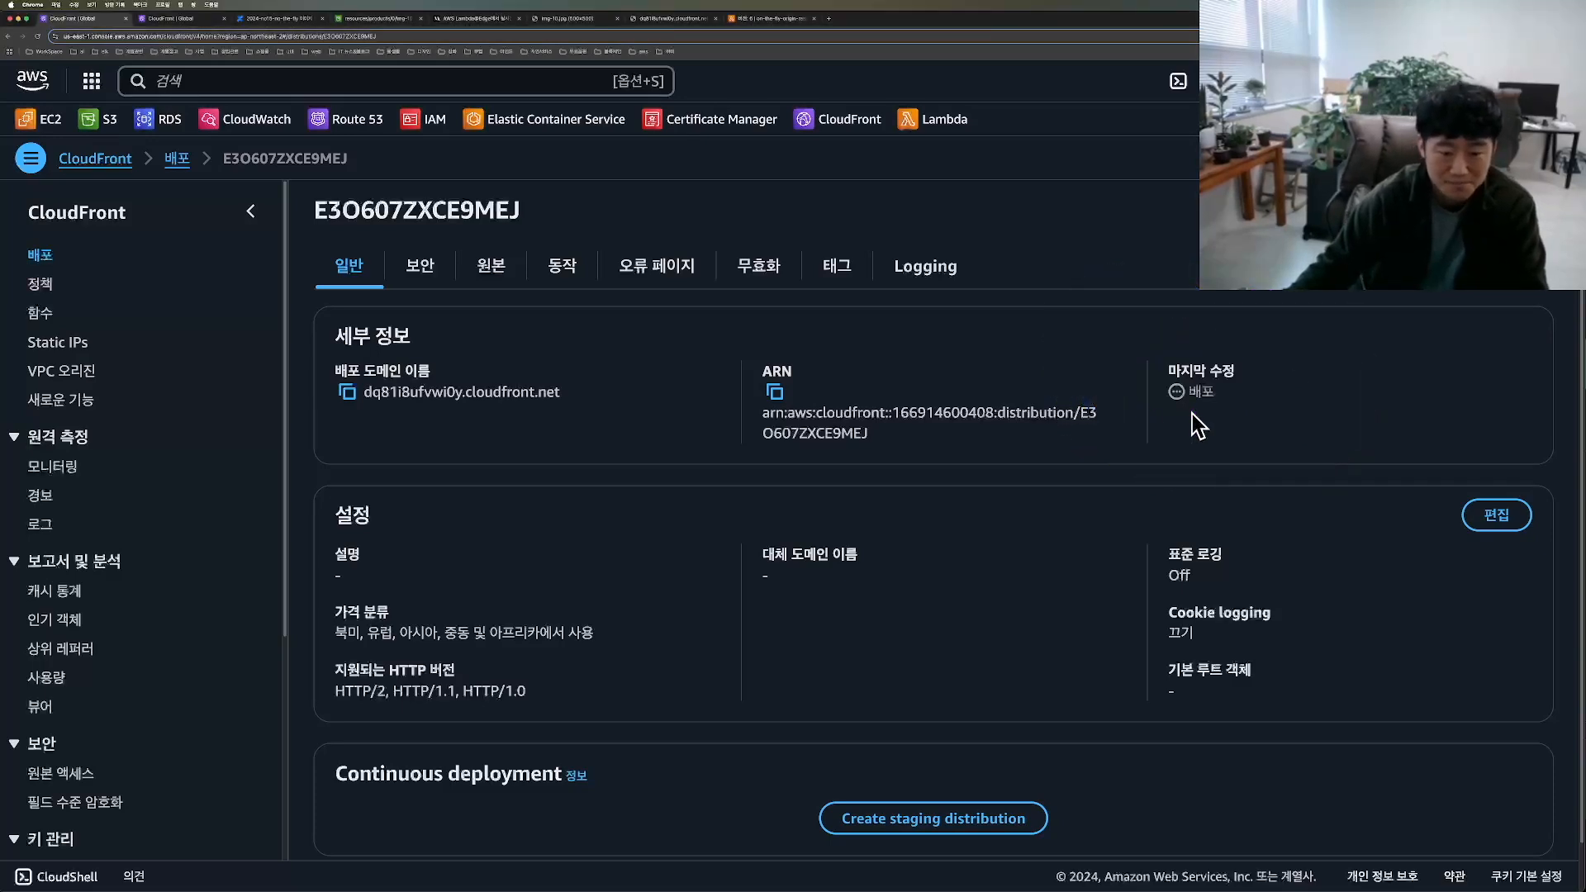
# Step: Load products/0/img-10.jpg from the CloudFront domain with the query string ?s=200x150&q=80
pyautogui.click(665, 18)
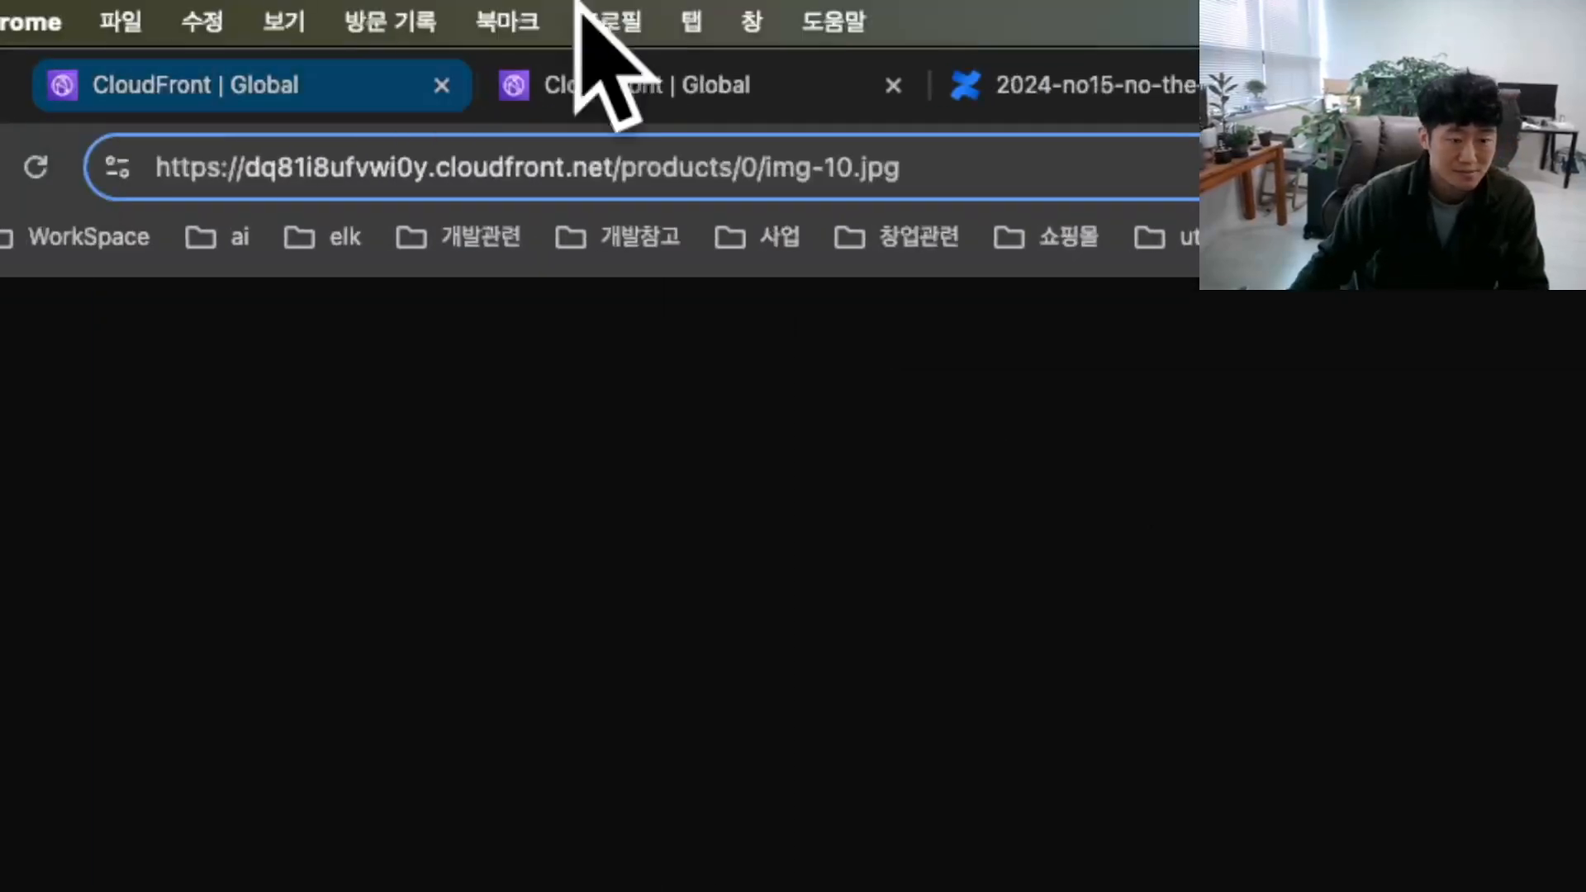
pyautogui.write('?s=200x150&q=80')
pyautogui.press('Return')
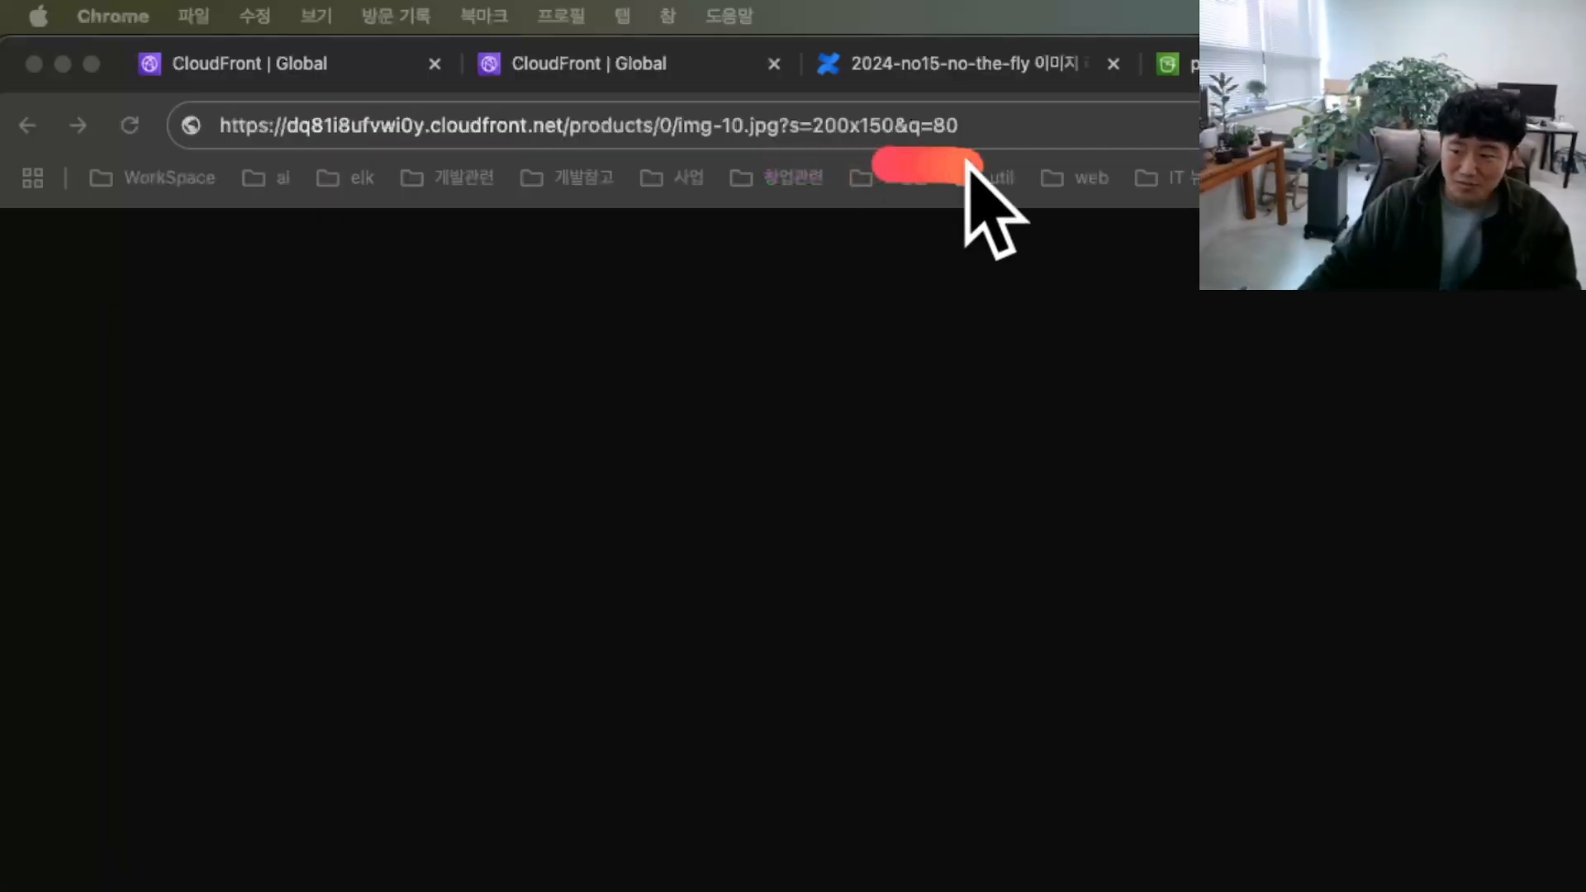
pyautogui.click(975, 128)
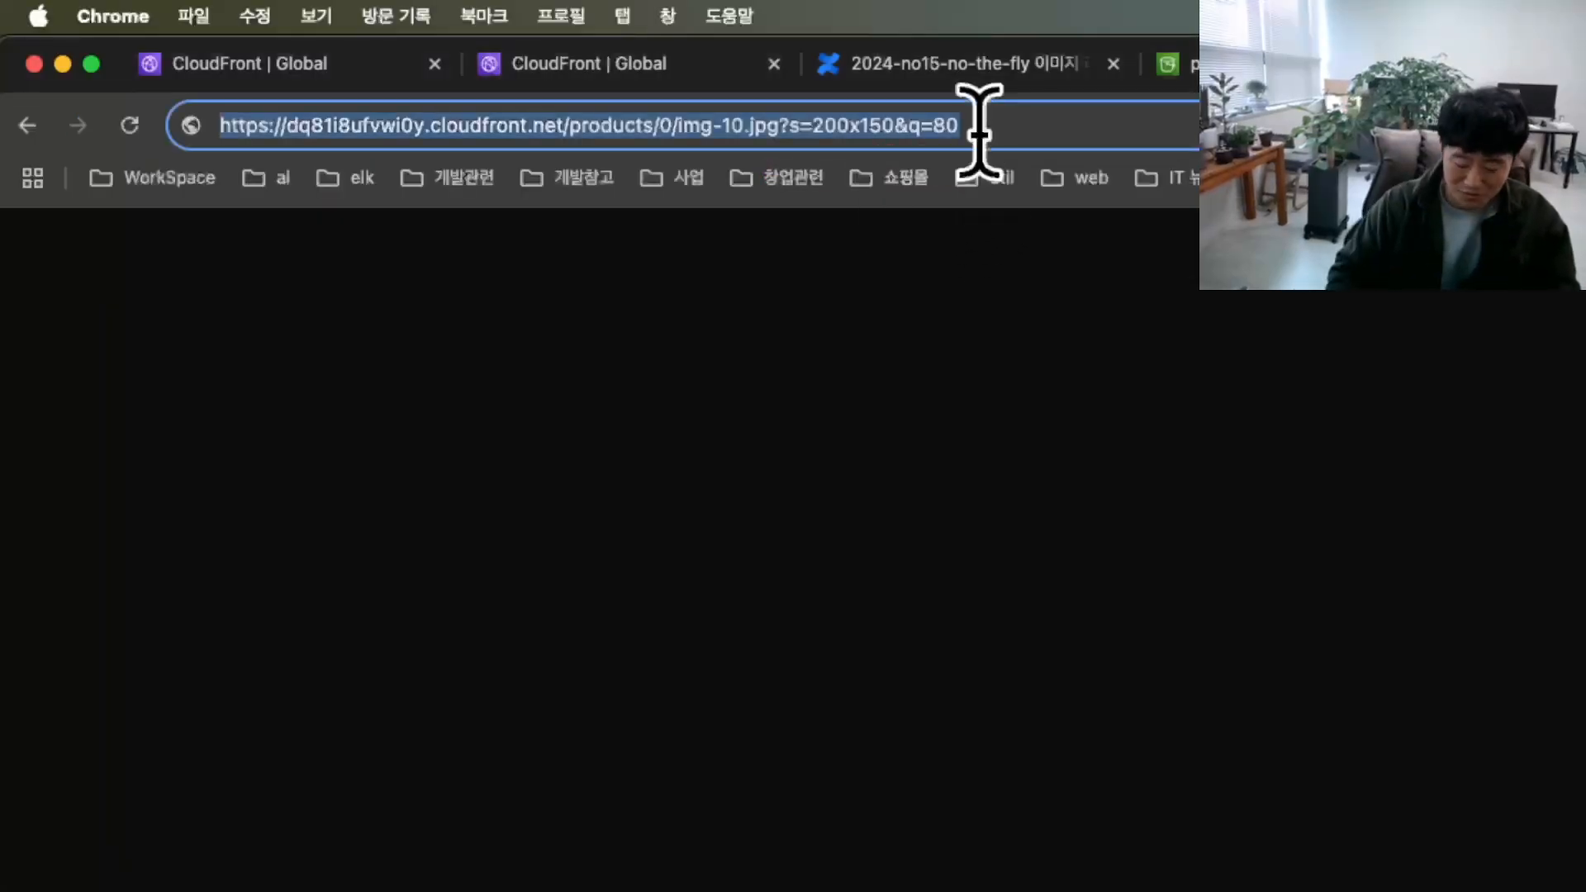
pyautogui.press('Return')
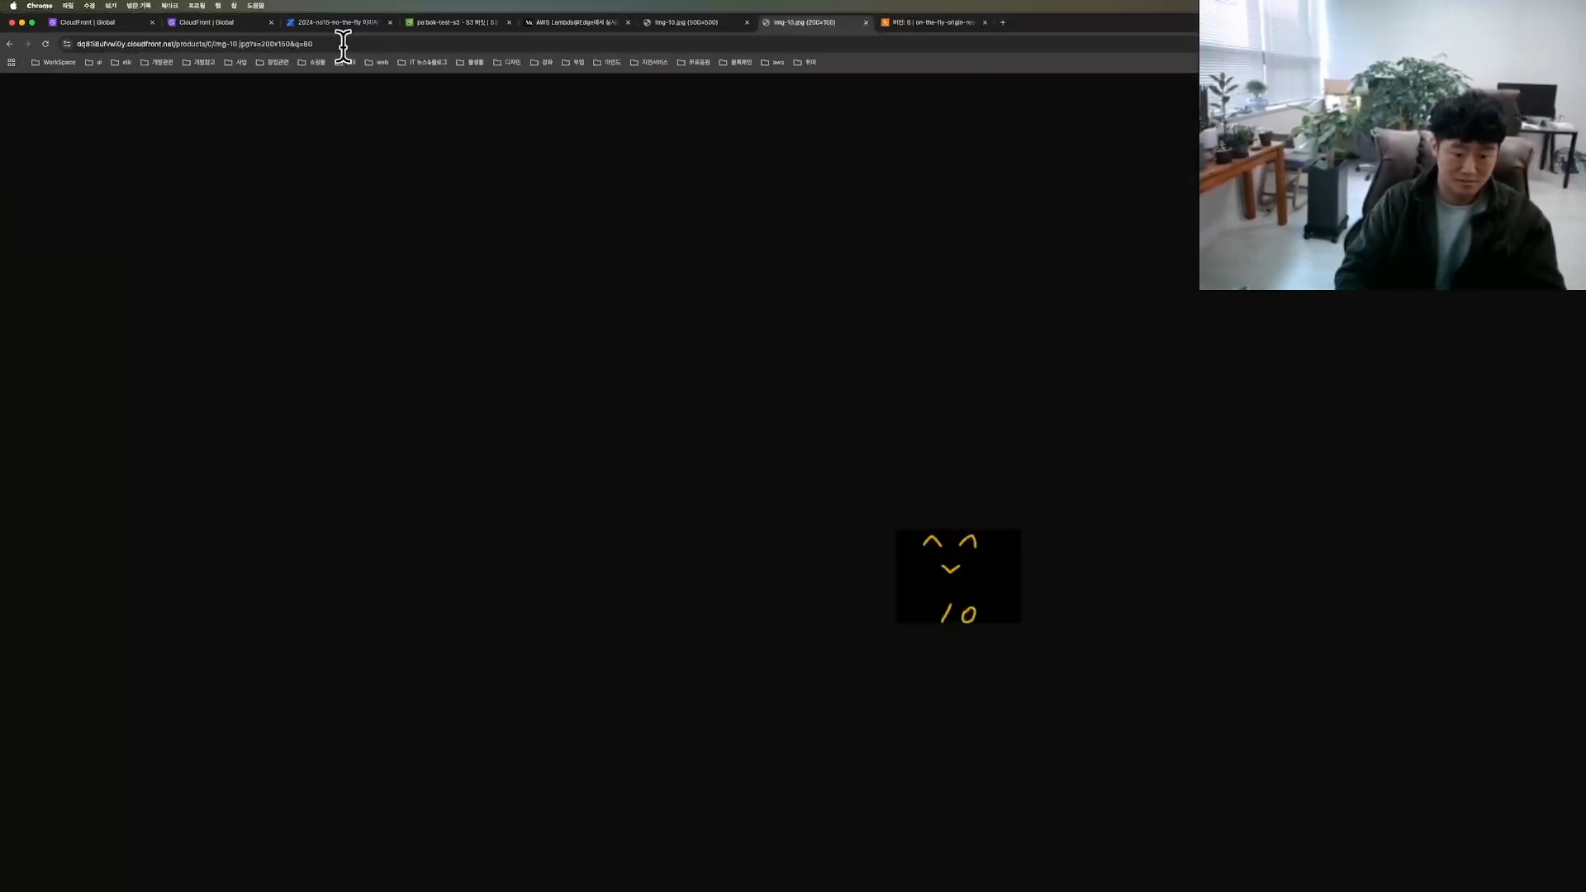
# Step: Inspect the resized img-10.jpg element in the browser's developer tools with the page enlarged
pyautogui.press('super+alt+i')
pyautogui.click(959, 89)
pyautogui.click(459, 470)
pyautogui.press('super+plus')
pyautogui.press('super+plus')
pyautogui.press('super+plus')
pyautogui.press('super+plus')
pyautogui.click(459, 469)
pyautogui.press('super+plus')
pyautogui.press('super+plus')
pyautogui.press('super+plus')
pyautogui.press('super+plus')
pyautogui.press('super+plus')
pyautogui.press('super+plus')
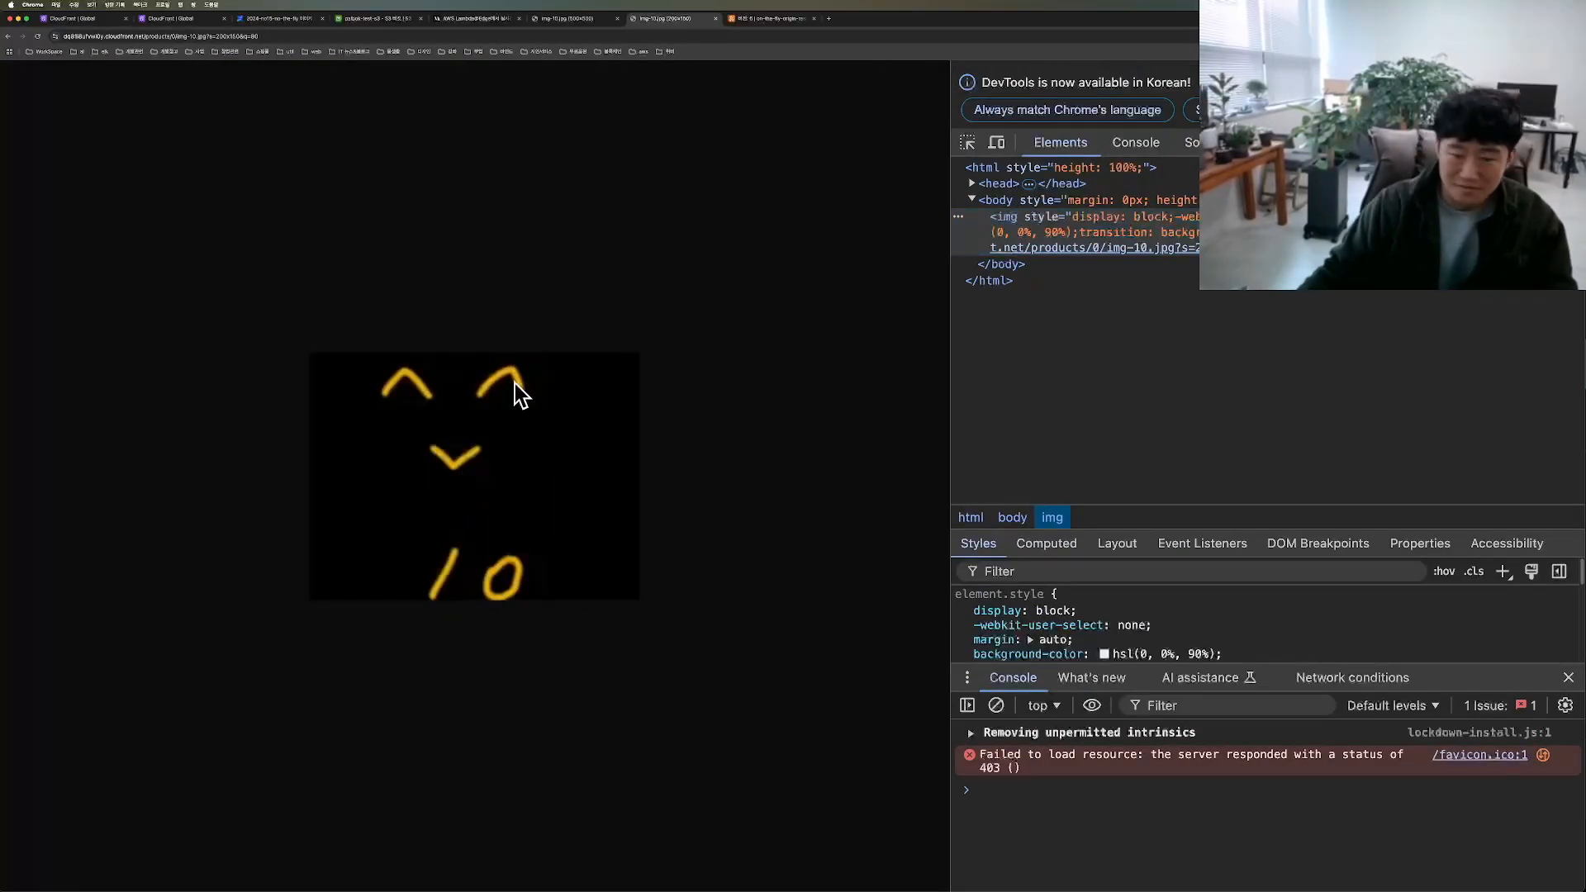
pyautogui.click(961, 147)
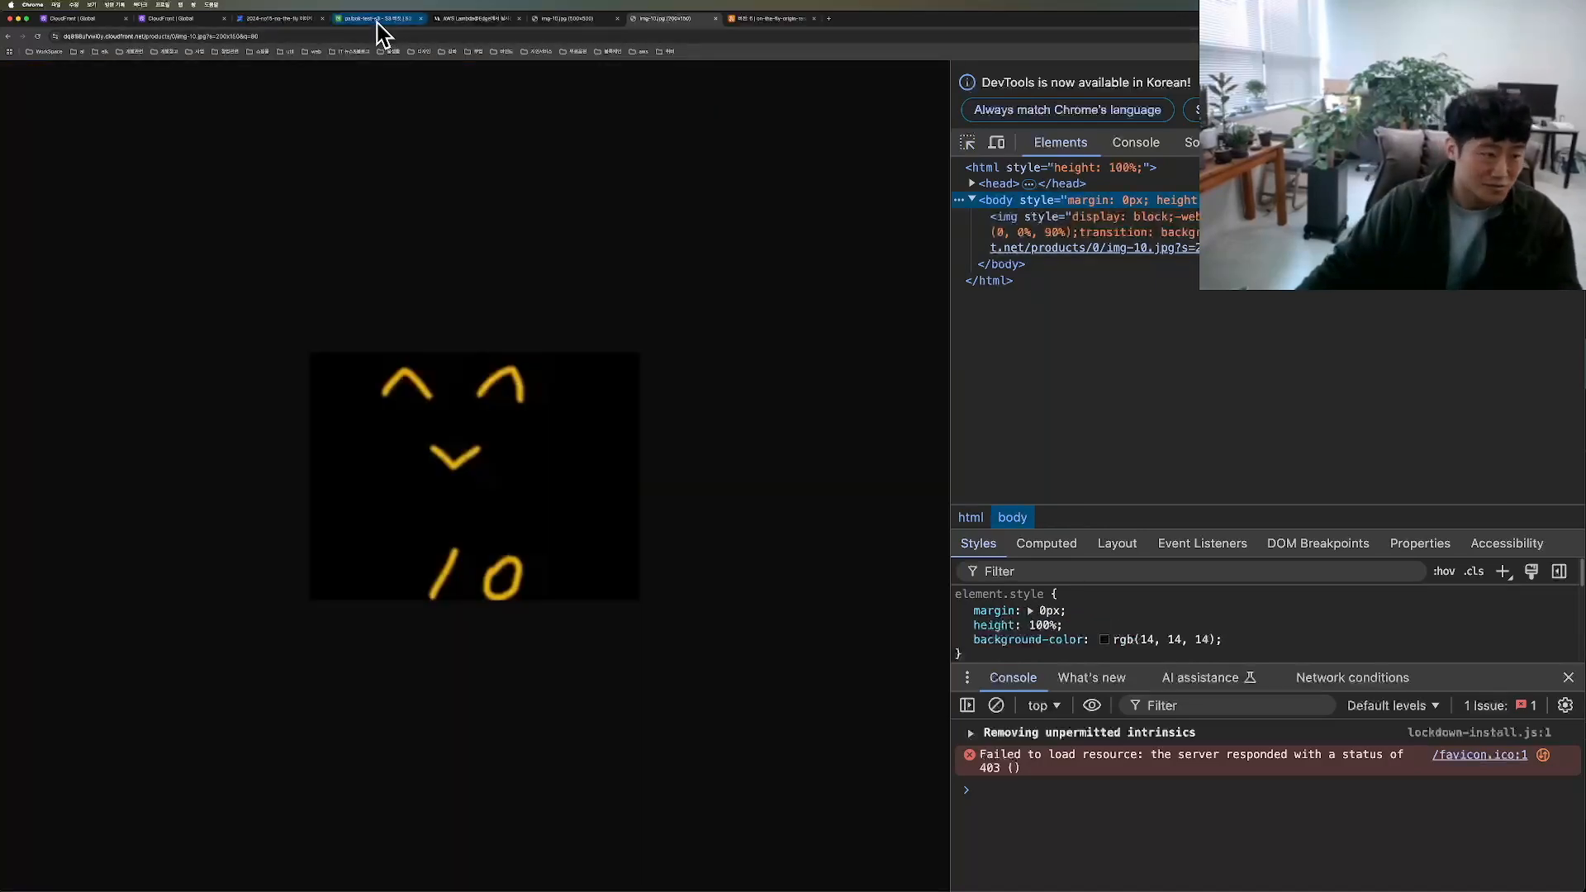
# Step: Browse the palbok-test-s3 bucket from its root down to the resources/products/0/img-10/ folder and examine its subfolders
pyautogui.click(379, 19)
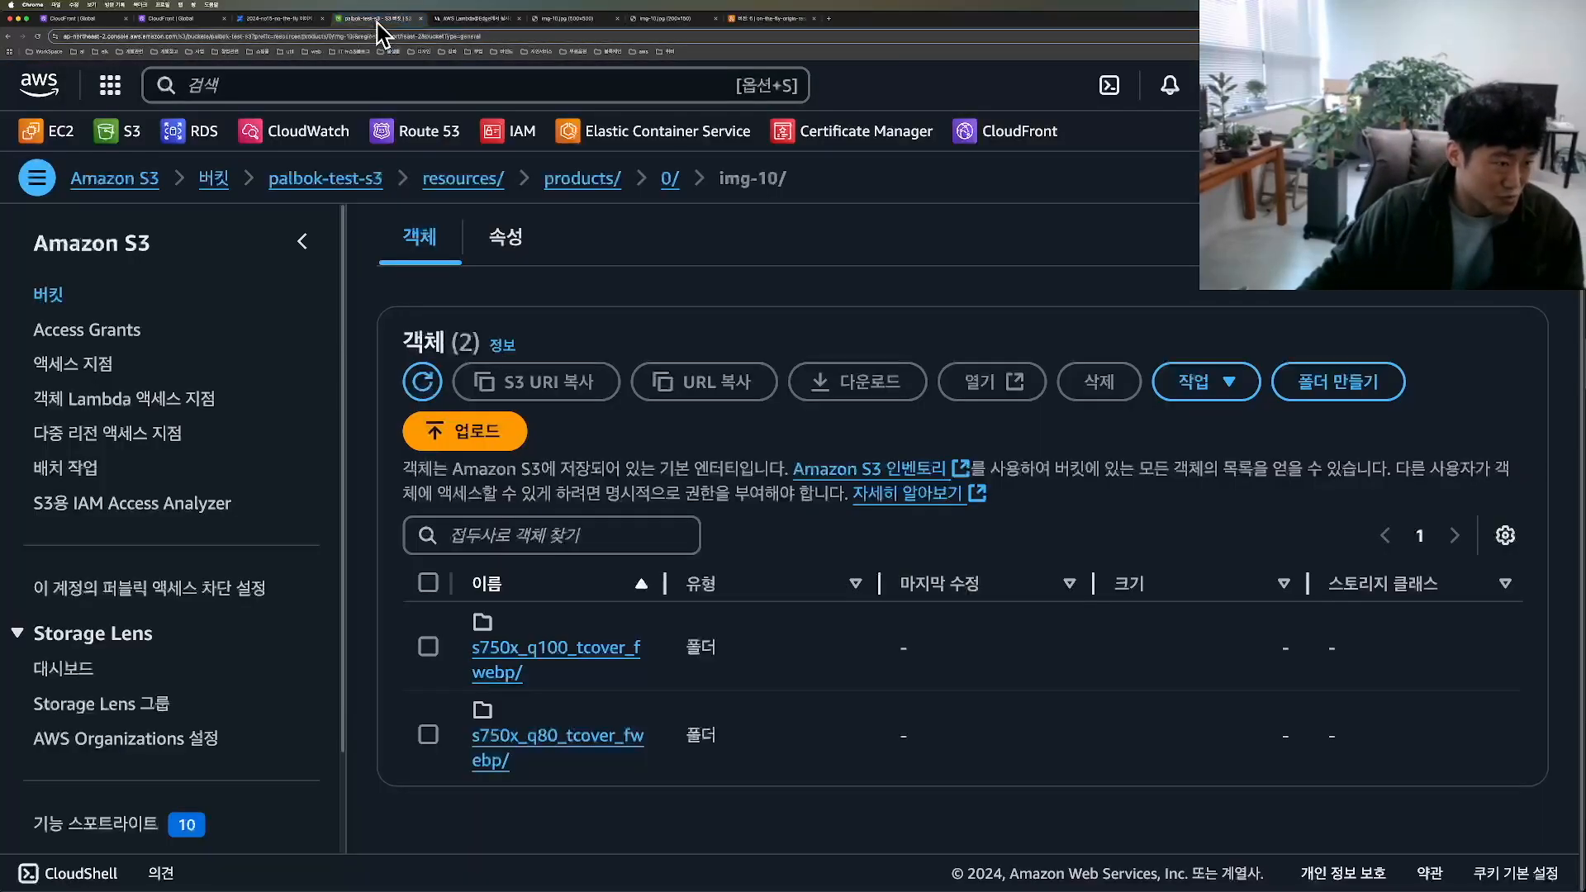
pyautogui.click(299, 180)
pyautogui.moveTo(118, 219)
pyautogui.mouseDown()
pyautogui.moveTo(137, 154)
pyautogui.moveTo(53, 239)
pyautogui.moveTo(306, 228)
pyautogui.mouseUp()
pyautogui.moveTo(570, 736); pyautogui.dragTo(666, 697)
pyautogui.click(567, 711)
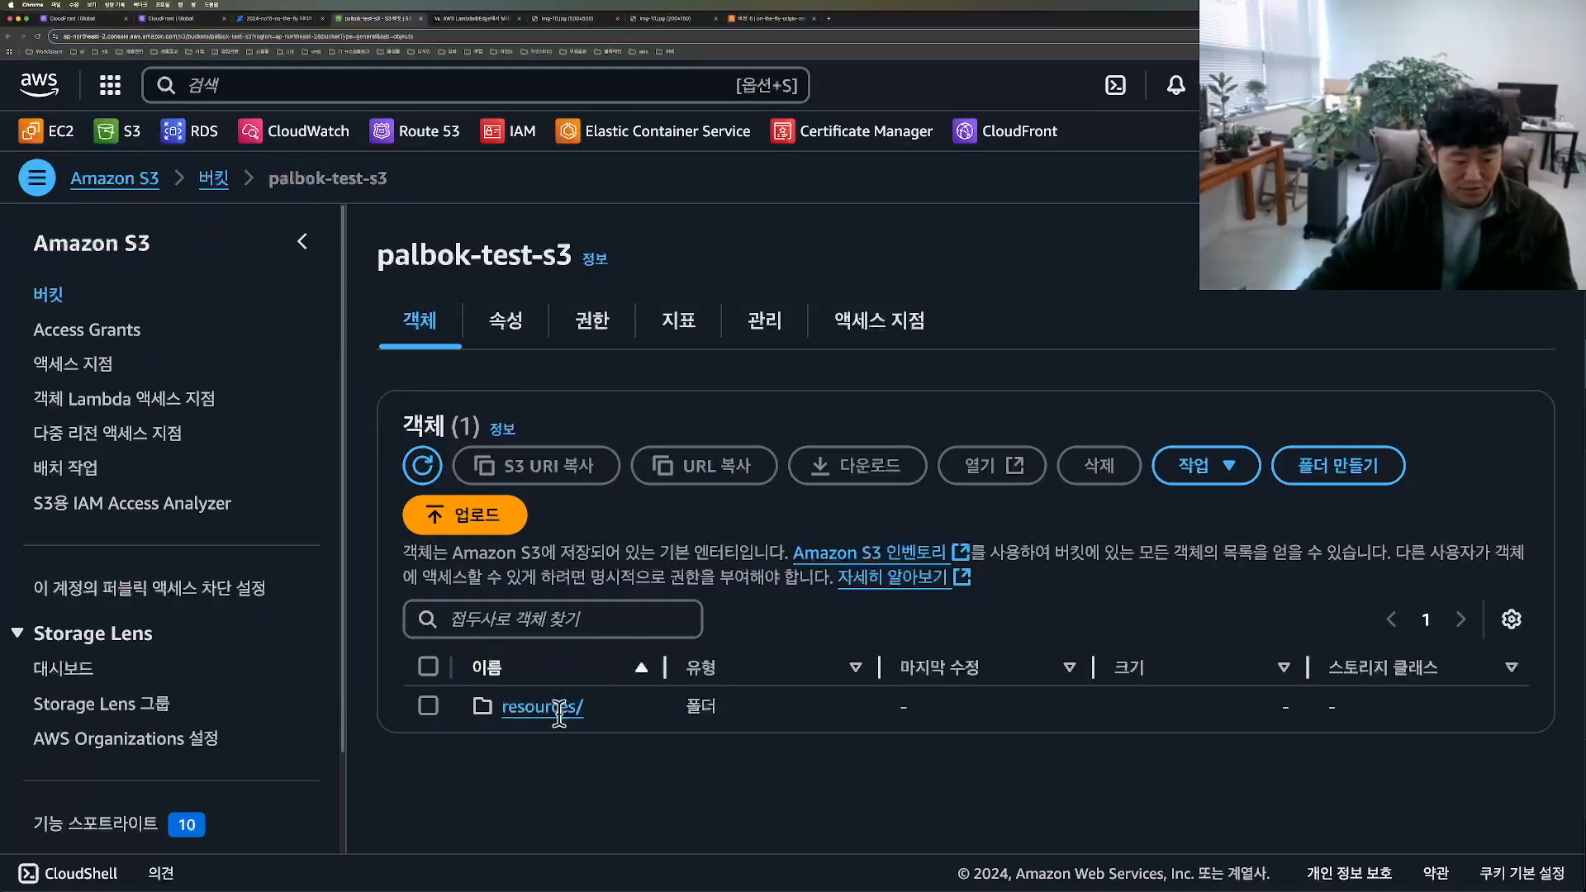
pyautogui.moveTo(529, 749)
pyautogui.mouseDown()
pyautogui.moveTo(463, 768)
pyautogui.moveTo(450, 733)
pyautogui.moveTo(681, 702)
pyautogui.moveTo(657, 721)
pyautogui.mouseUp()
pyautogui.click(538, 712)
pyautogui.click(512, 714)
pyautogui.scroll(-1, 539, 736)
pyautogui.moveTo(487, 735)
pyautogui.mouseDown()
pyautogui.moveTo(551, 730)
pyautogui.moveTo(484, 697)
pyautogui.moveTo(473, 764)
pyautogui.moveTo(611, 772)
pyautogui.moveTo(461, 758)
pyautogui.mouseUp()
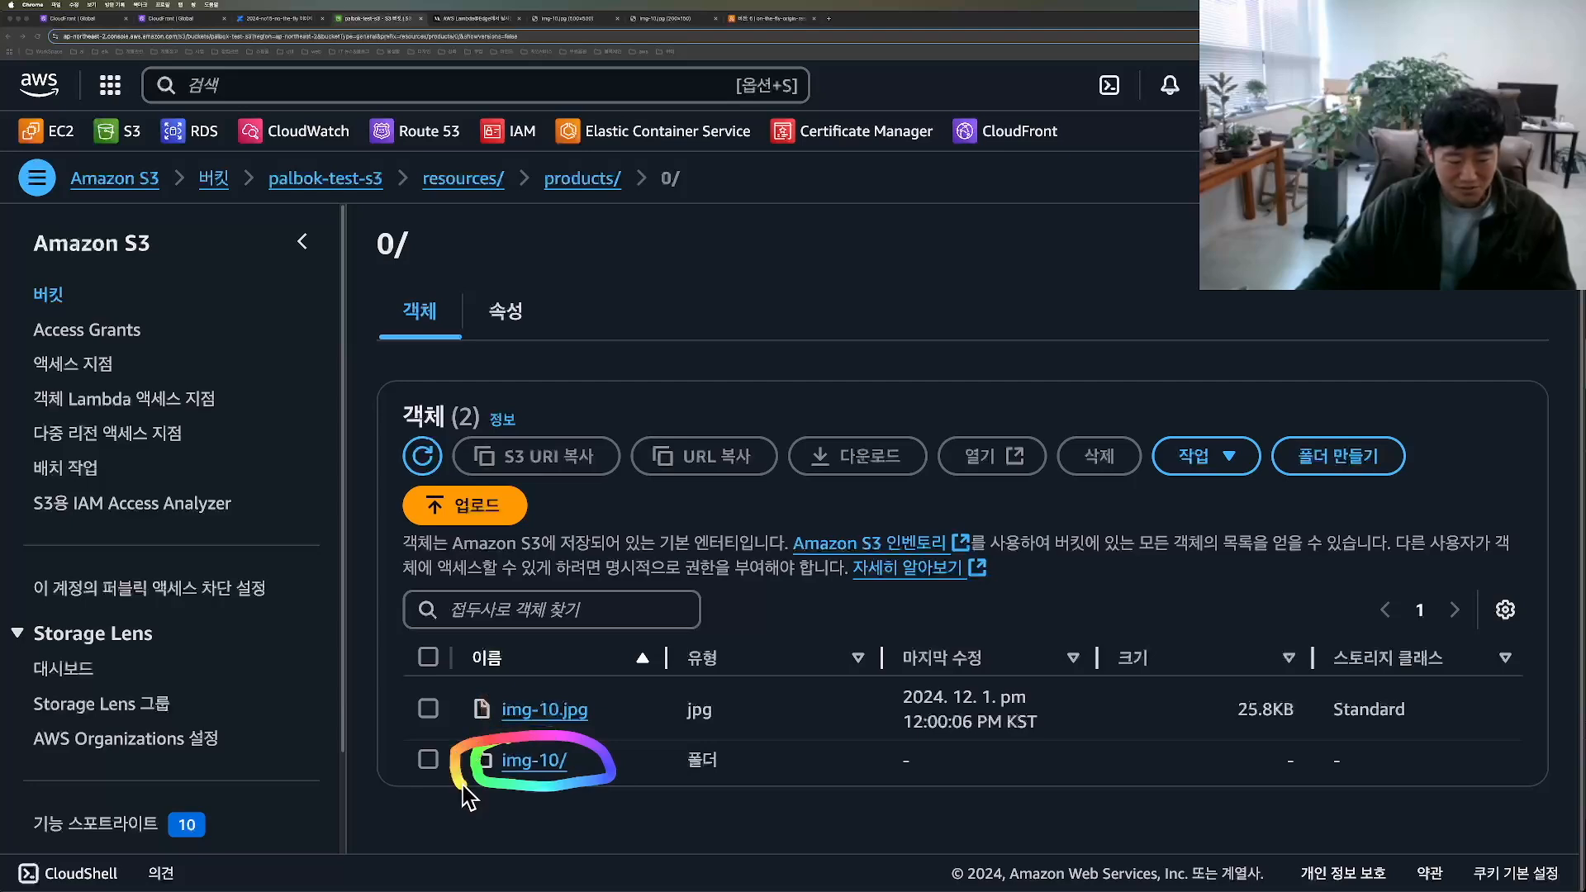
pyautogui.click(535, 766)
pyautogui.scroll(-2, 895, 666)
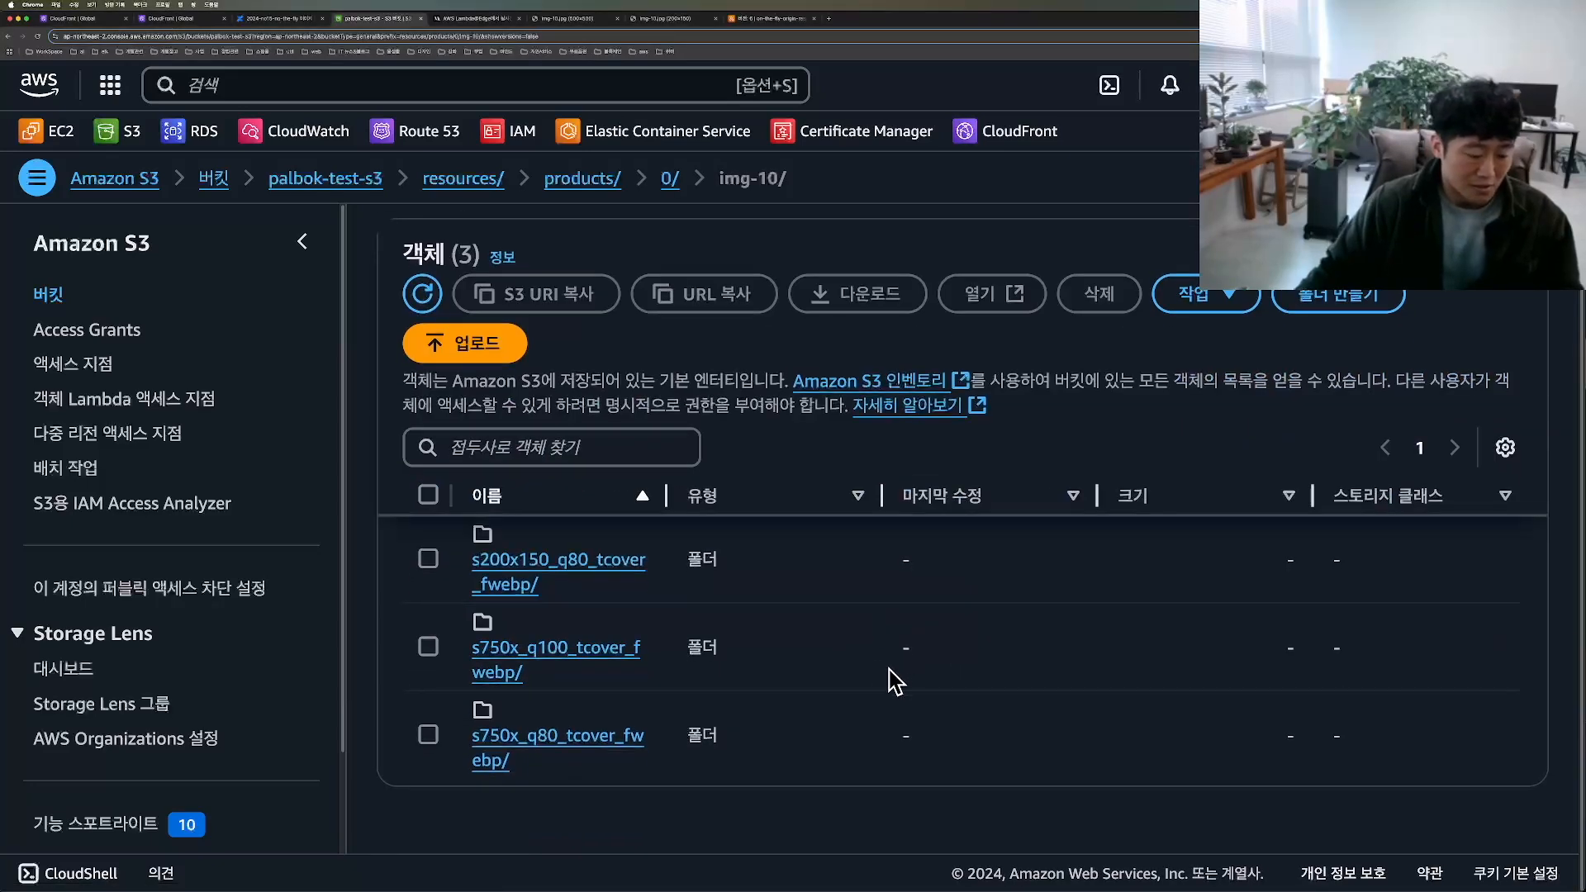
# Step: Open the s200x150_q80_tcover_fwebp/ folder and examine the stored img-10.jpg object
pyautogui.moveTo(447, 549)
pyautogui.mouseDown()
pyautogui.moveTo(455, 537)
pyautogui.moveTo(528, 611)
pyautogui.moveTo(690, 583)
pyautogui.moveTo(440, 545)
pyautogui.mouseUp()
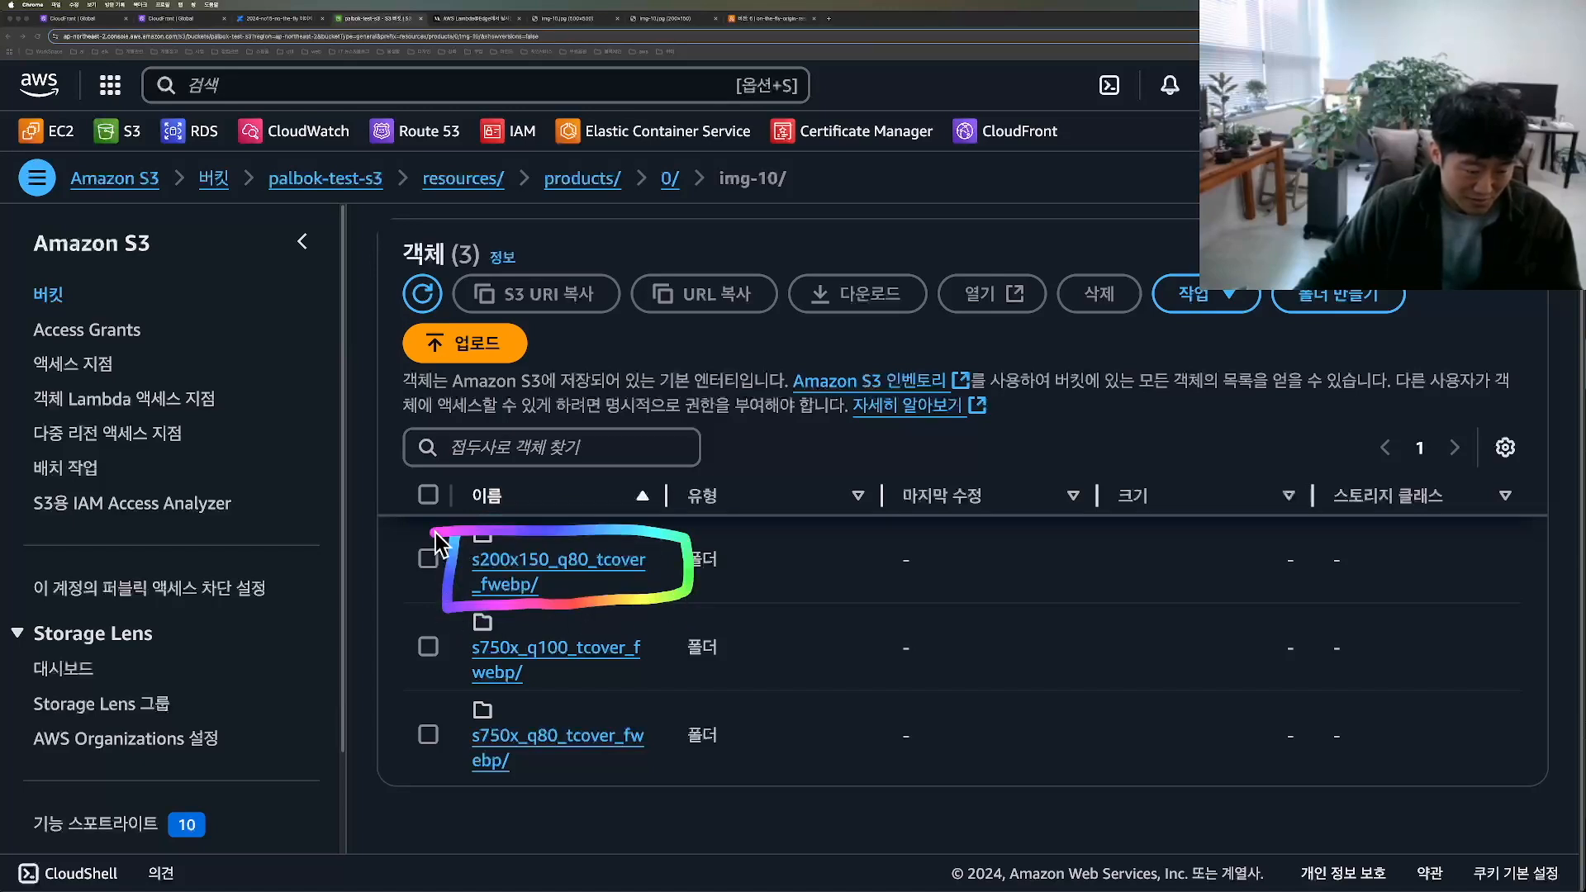
pyautogui.moveTo(446, 618)
pyautogui.mouseDown()
pyautogui.moveTo(463, 709)
pyautogui.moveTo(704, 653)
pyautogui.moveTo(446, 625)
pyautogui.mouseUp()
pyautogui.click(636, 565)
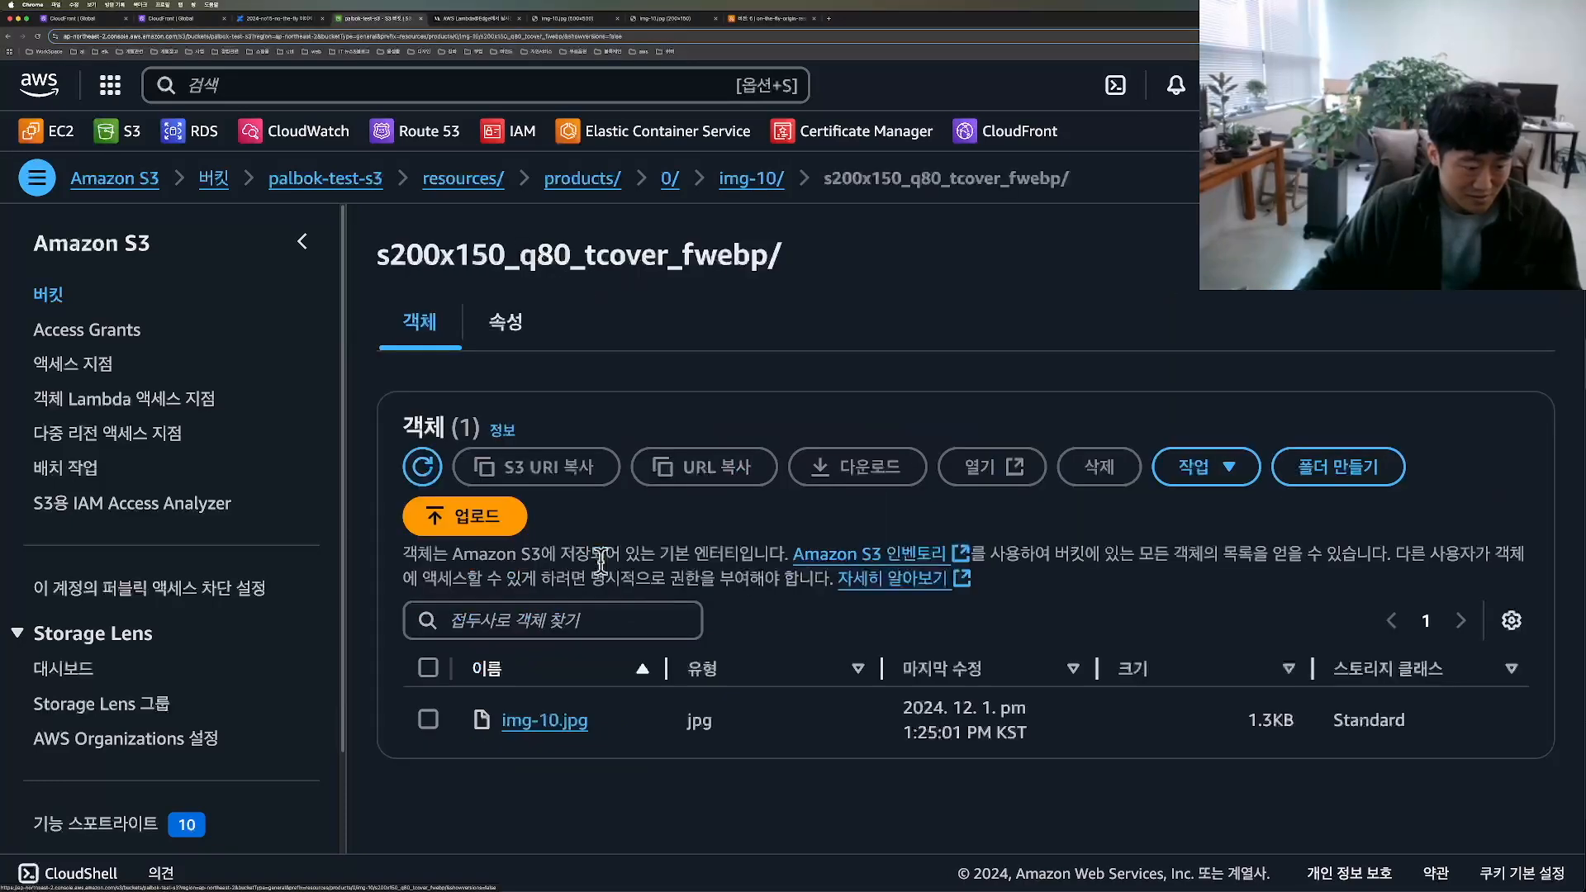
pyautogui.moveTo(570, 757)
pyautogui.mouseDown()
pyautogui.moveTo(446, 748)
pyautogui.moveTo(653, 710)
pyautogui.mouseUp()
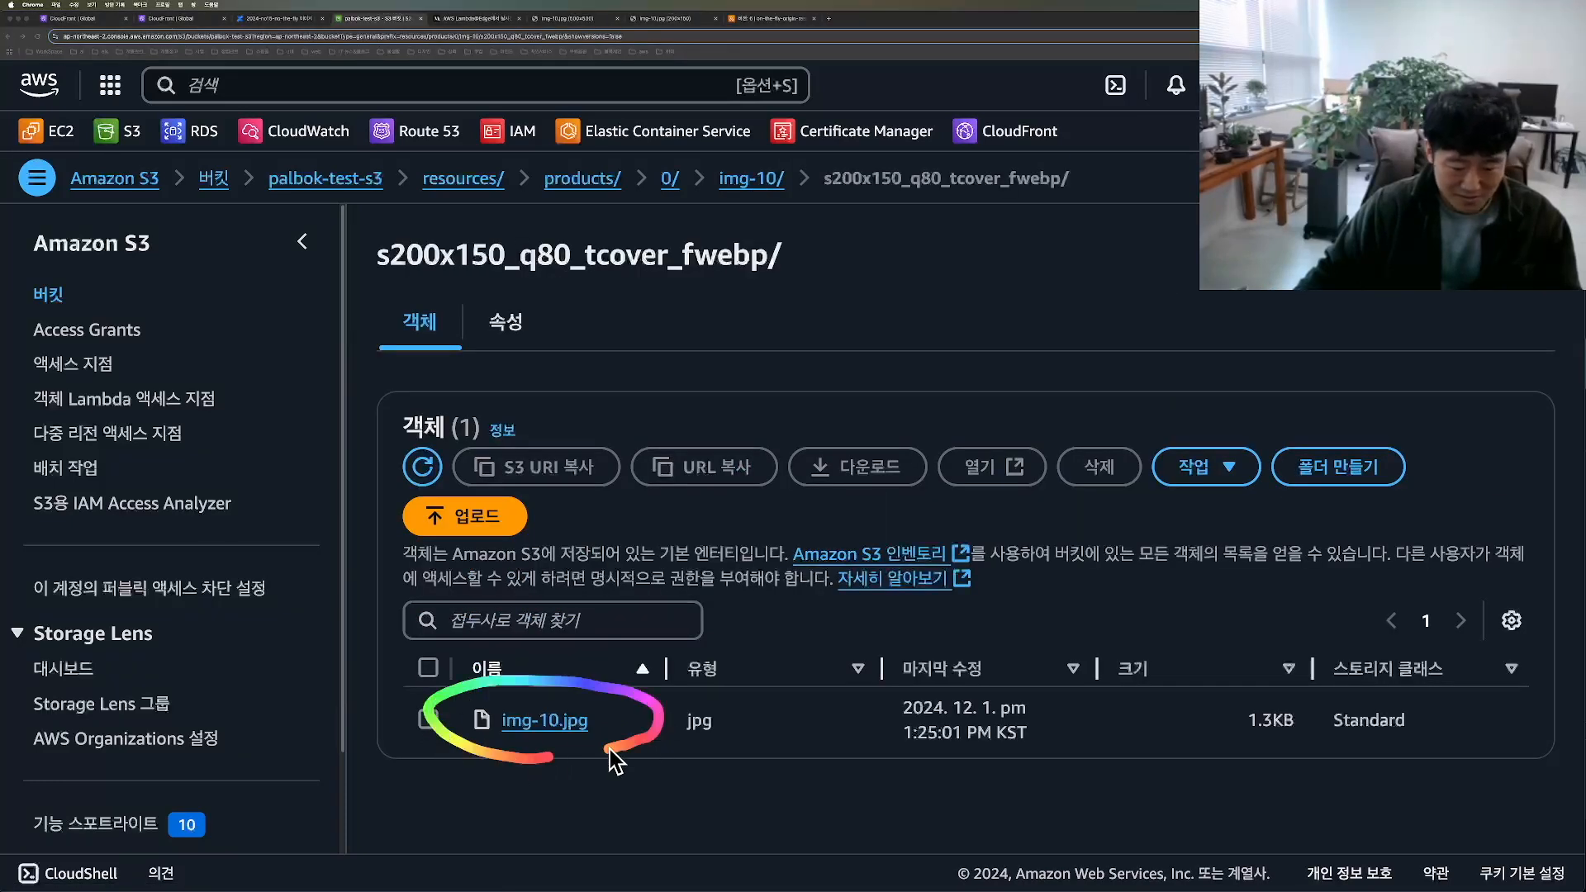
pyautogui.moveTo(589, 753); pyautogui.dragTo(508, 756)
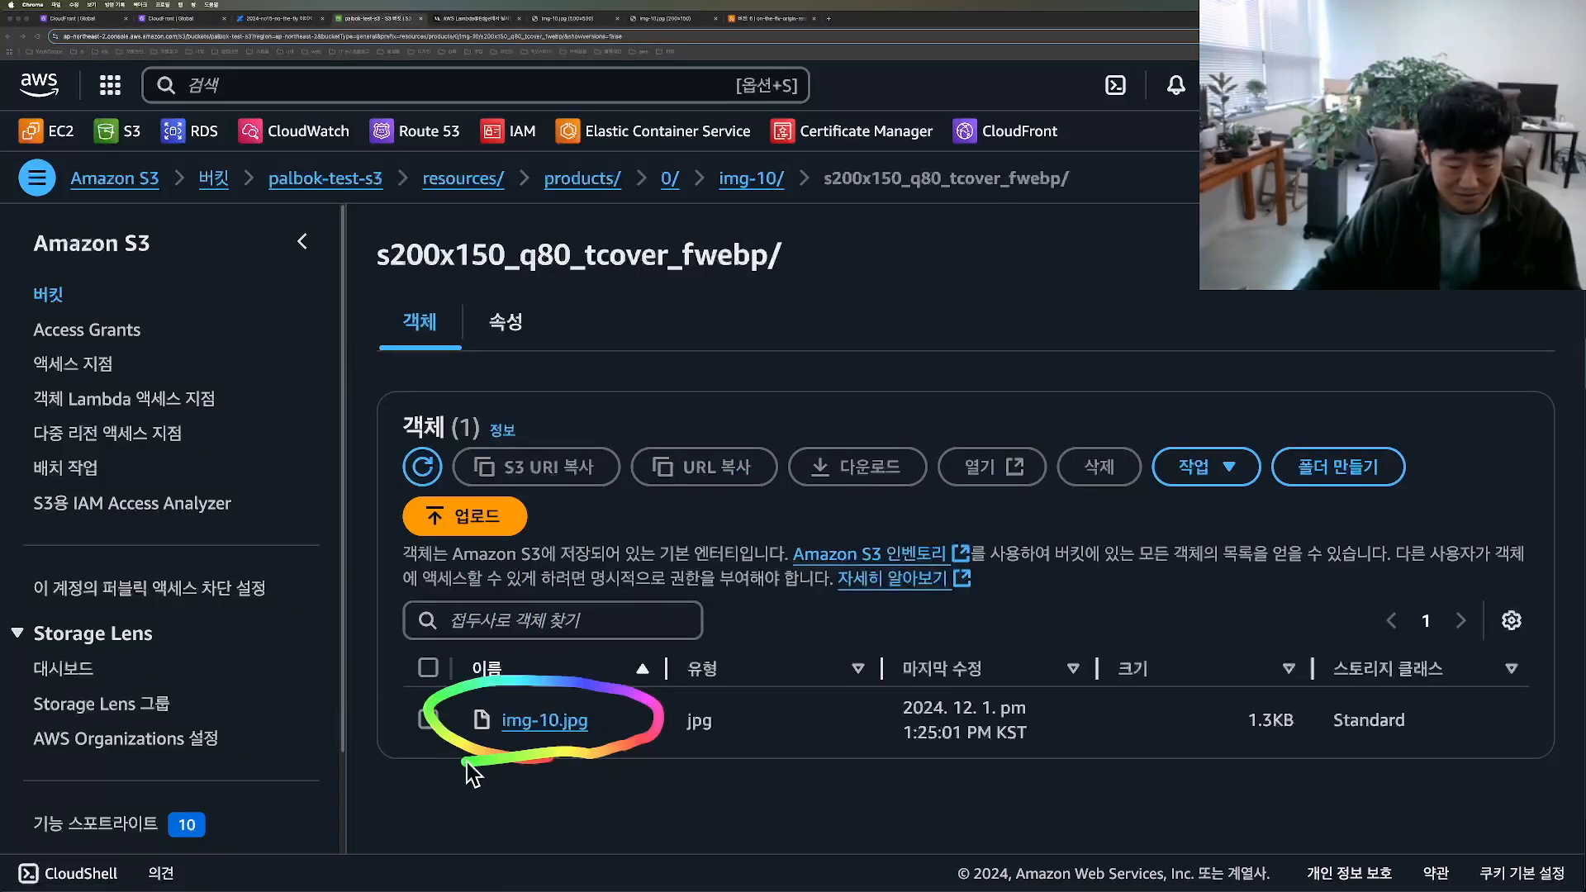
pyautogui.moveTo(1090, 200)
pyautogui.mouseDown()
pyautogui.moveTo(460, 234)
pyautogui.moveTo(343, 163)
pyautogui.moveTo(849, 155)
pyautogui.moveTo(1122, 216)
pyautogui.moveTo(533, 248)
pyautogui.moveTo(360, 156)
pyautogui.moveTo(1055, 139)
pyautogui.moveTo(880, 240)
pyautogui.moveTo(331, 240)
pyautogui.moveTo(991, 137)
pyautogui.moveTo(1053, 227)
pyautogui.mouseUp()
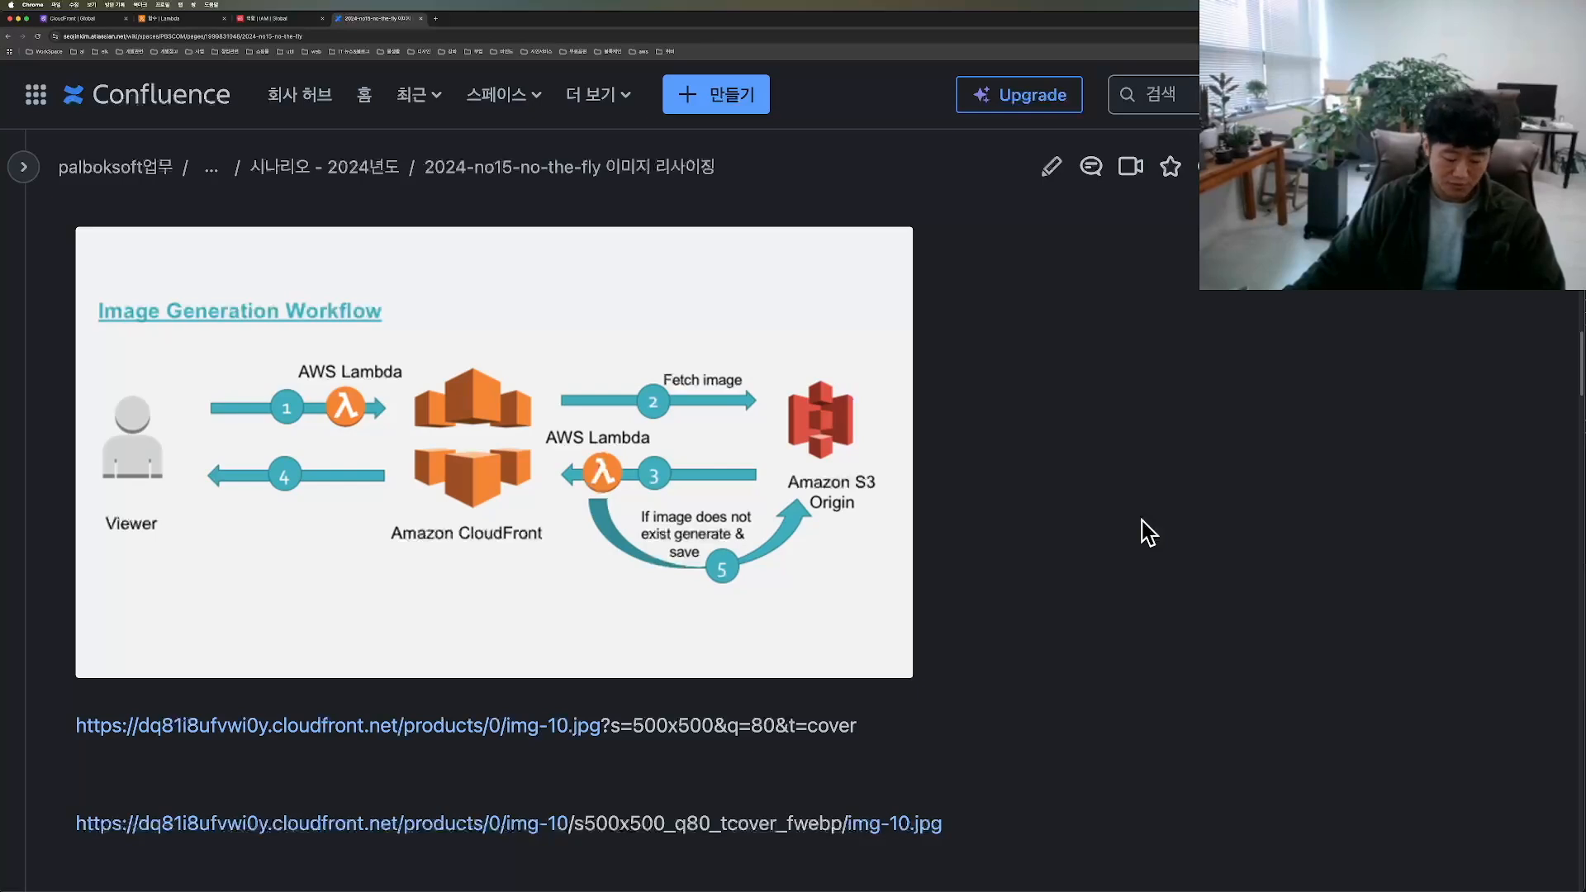
# Step: Review the Image Generation Workflow diagram on the Confluence page, following the numbered stages between viewer, CloudFront, Lambda and S3
pyautogui.hotkey('alt', 'Tab')
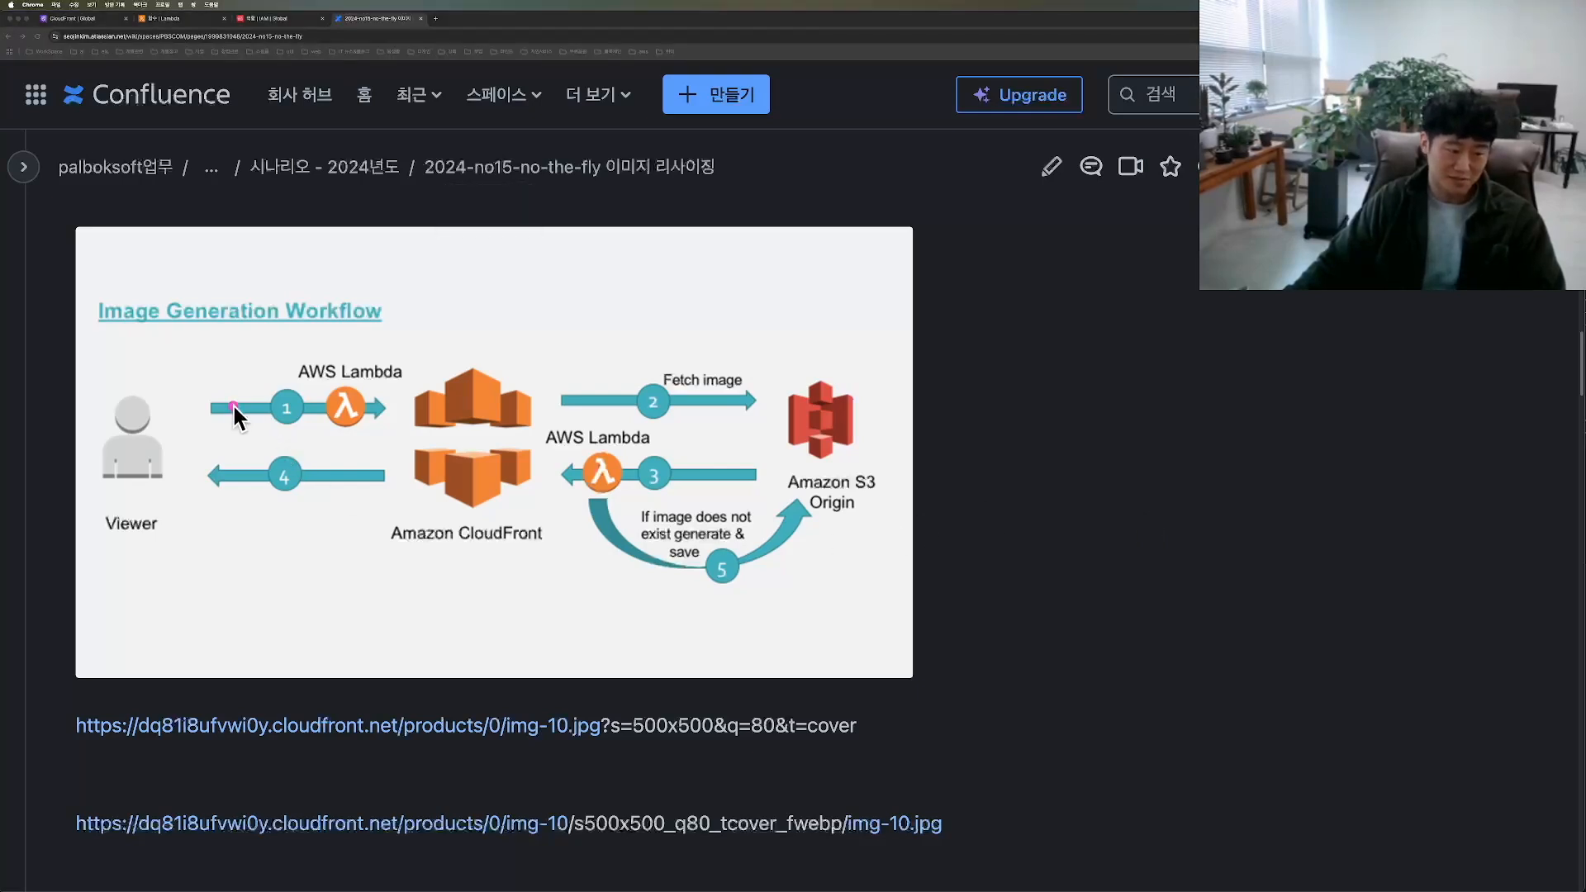
pyautogui.moveTo(588, 401)
pyautogui.mouseDown()
pyautogui.moveTo(826, 409)
pyautogui.moveTo(654, 483)
pyautogui.moveTo(633, 468)
pyautogui.moveTo(653, 511)
pyautogui.mouseUp()
pyautogui.moveTo(443, 482); pyautogui.dragTo(249, 520)
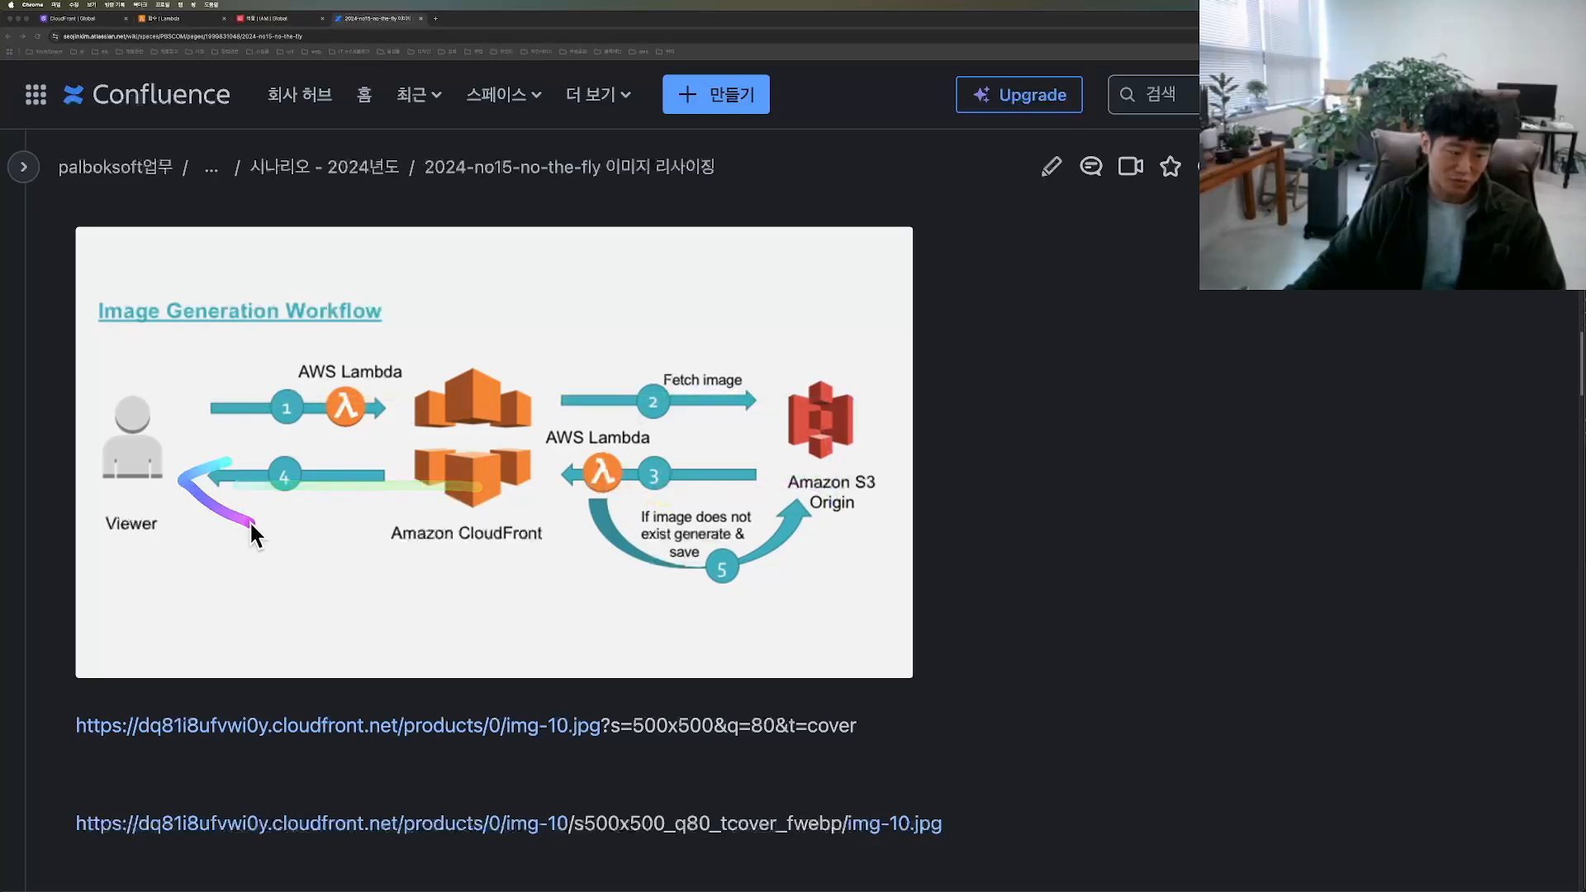
pyautogui.click(289, 385)
pyautogui.moveTo(630, 380); pyautogui.dragTo(652, 380)
pyautogui.click(690, 481)
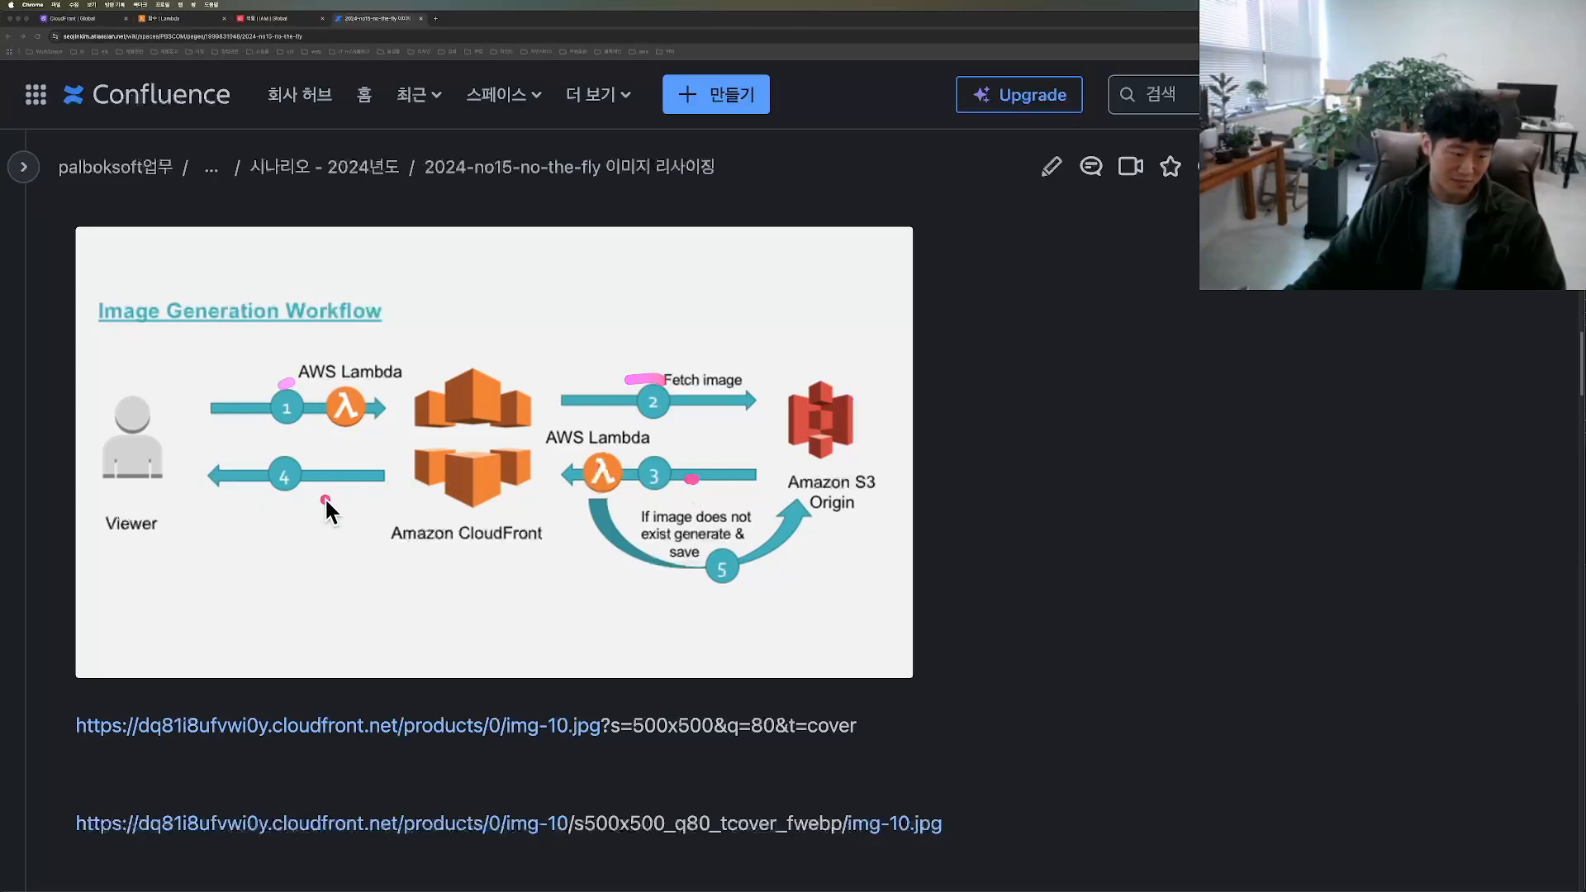